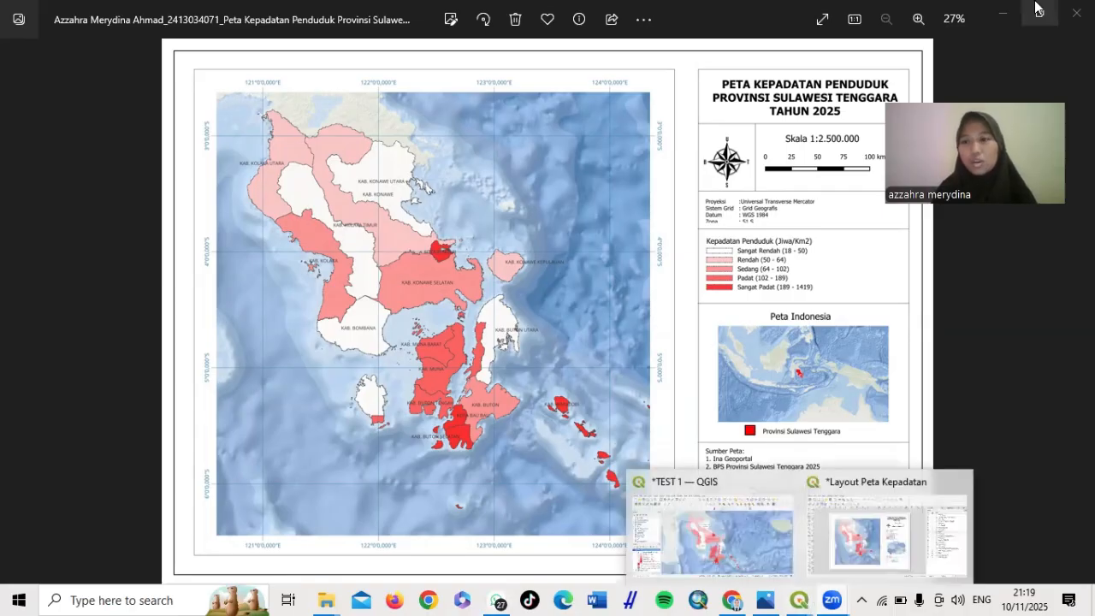
Minimize the density map preview in Photos and open the desktop's QGIS 3.40.10 folder
{"action": "left_click", "coordinate": [1003, 17]}
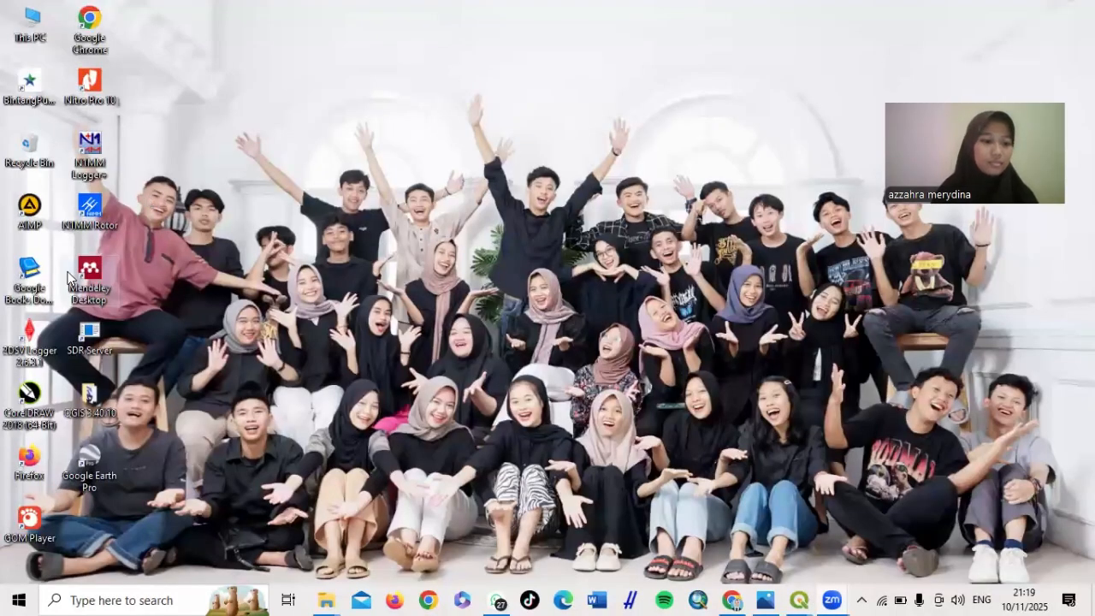
{"action": "double_click", "coordinate": [100, 411]}
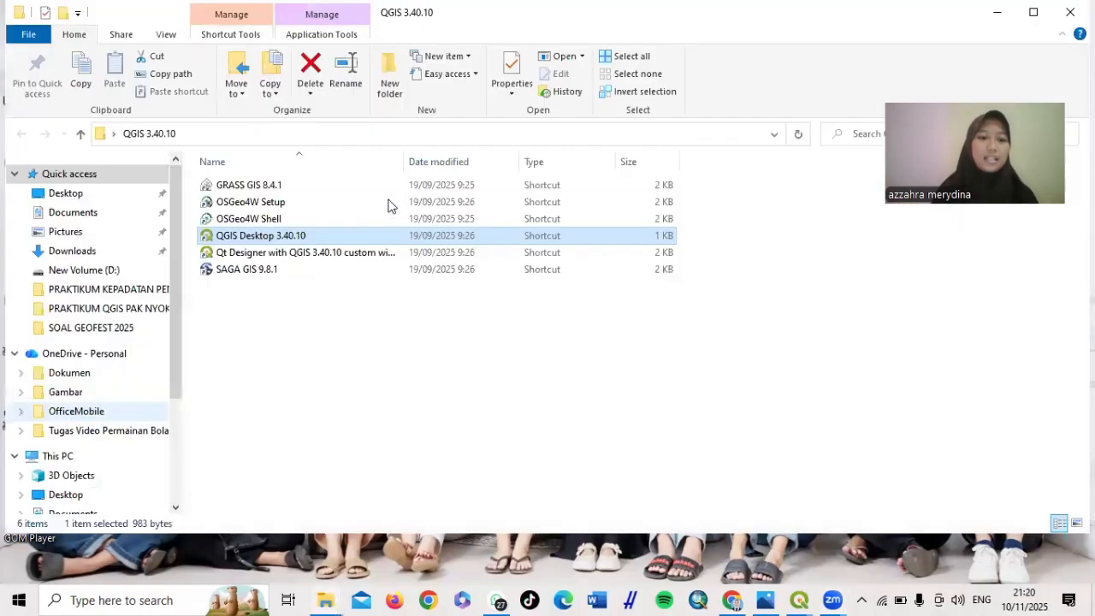
Launch QGIS Desktop 3.40.10 and start a New Empty Project from the welcome page
{"action": "double_click", "coordinate": [329, 240]}
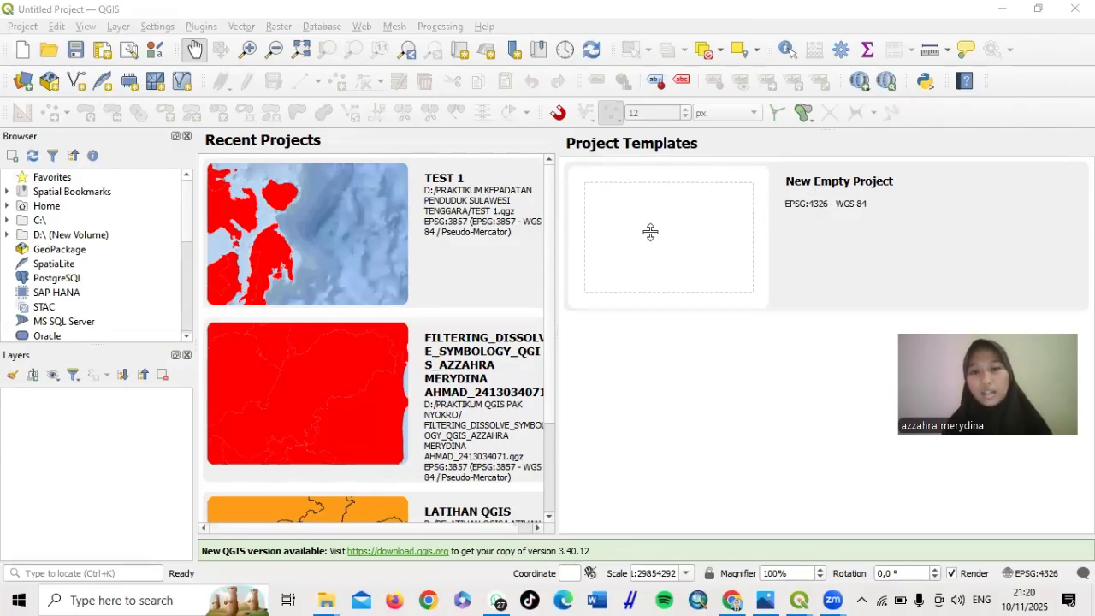
{"action": "double_click", "coordinate": [650, 232]}
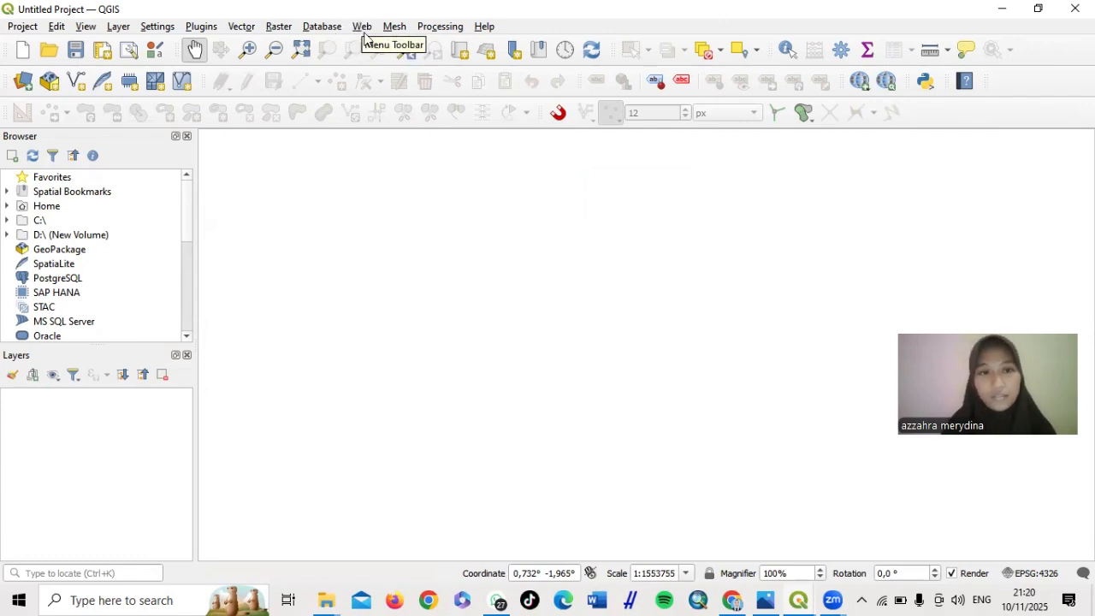
Browse the basemap provider submenus under Web > QuickMapServices
{"action": "left_click", "coordinate": [363, 27]}
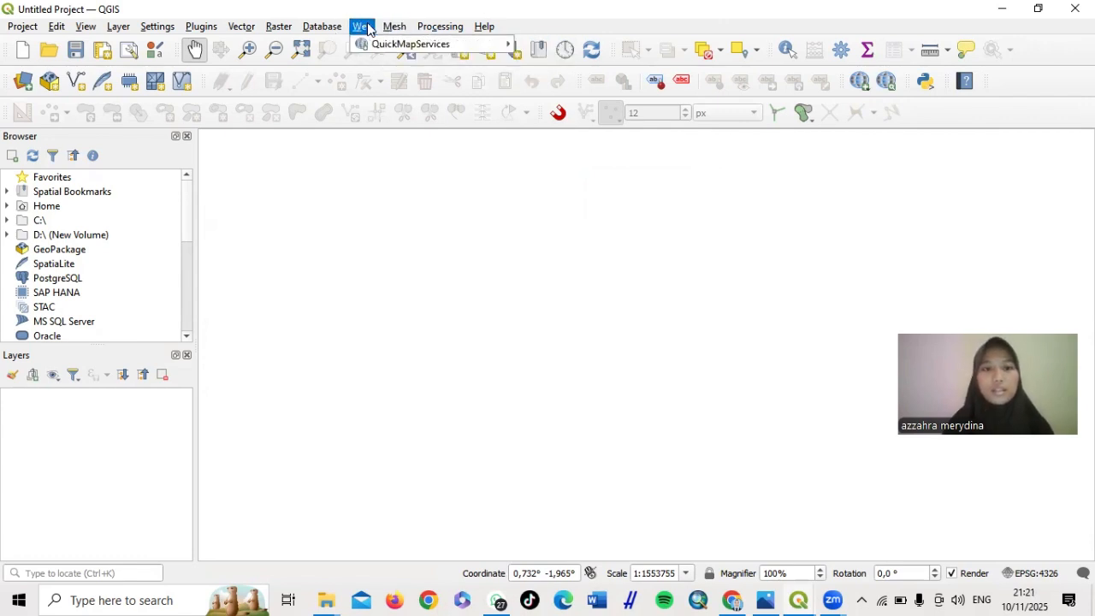
{"action": "mouse_move", "coordinate": [389, 45]}
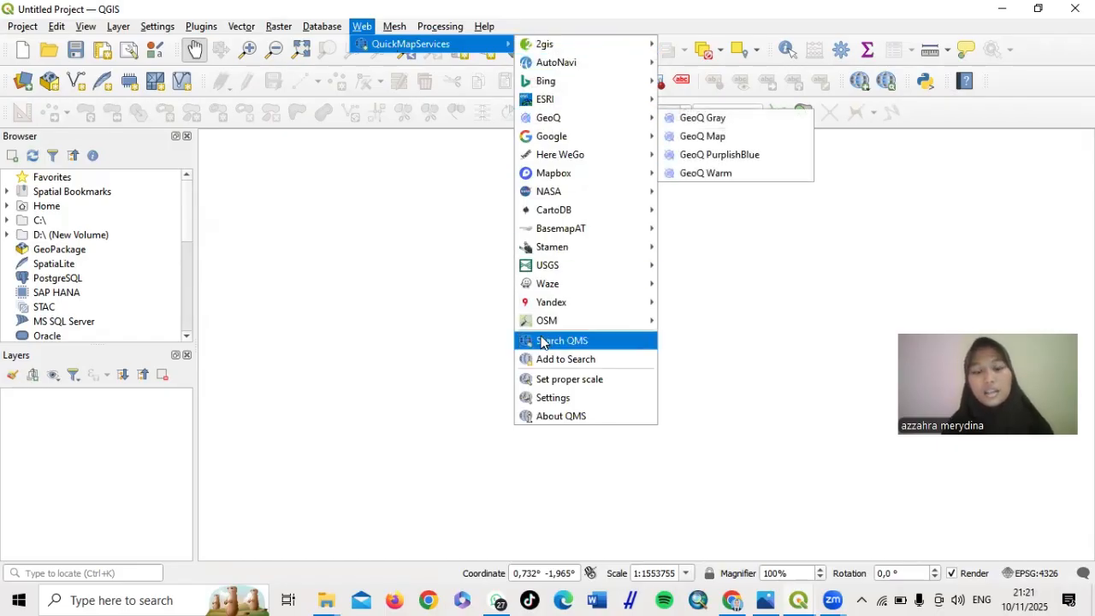
{"action": "mouse_move", "coordinate": [558, 89]}
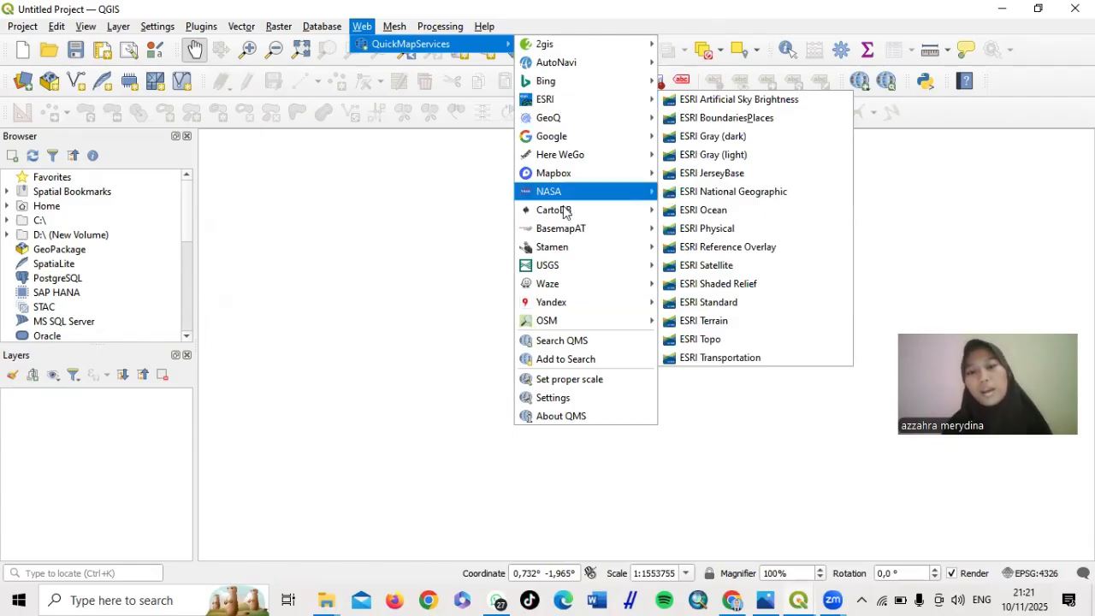
{"action": "mouse_move", "coordinate": [578, 137]}
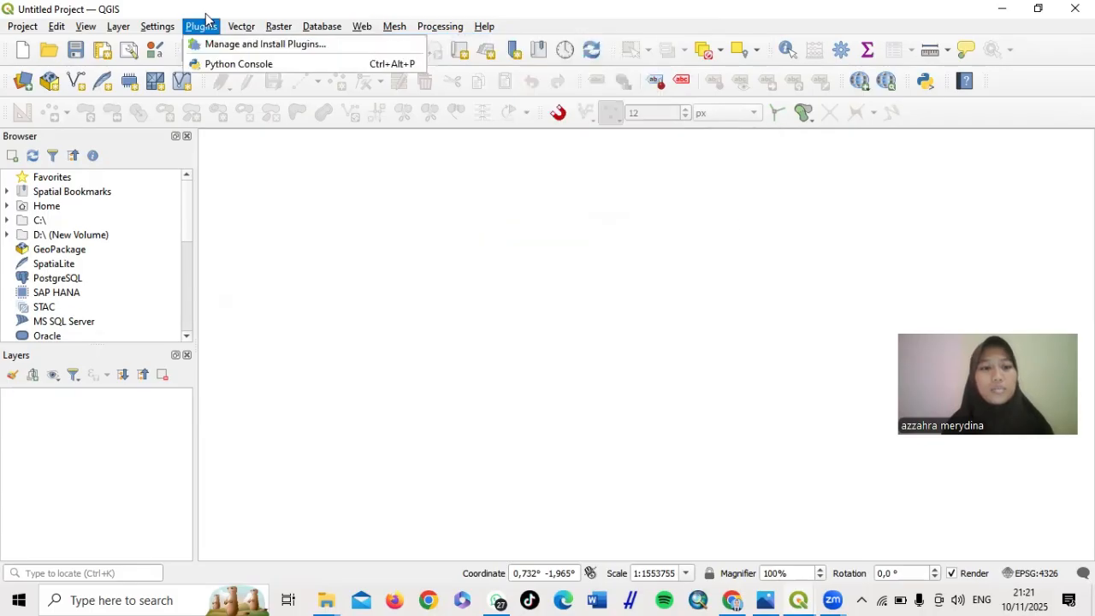
{"action": "mouse_move", "coordinate": [168, 30]}
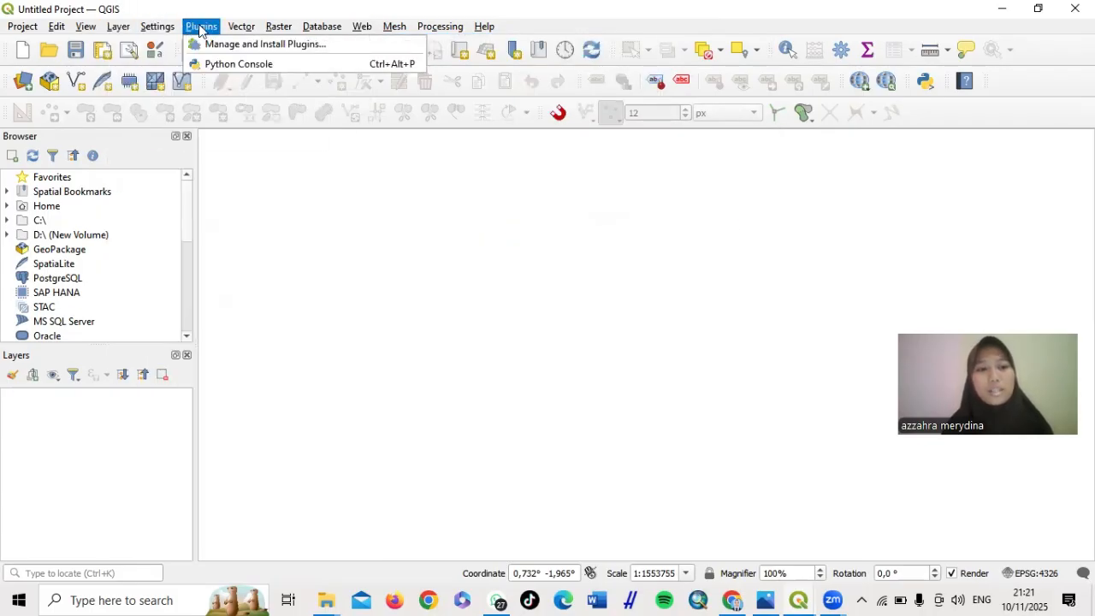
Search the plugin manager for QuickMapServices, confirm version 0.21.3 is installed, and close it
{"action": "left_click", "coordinate": [267, 49]}
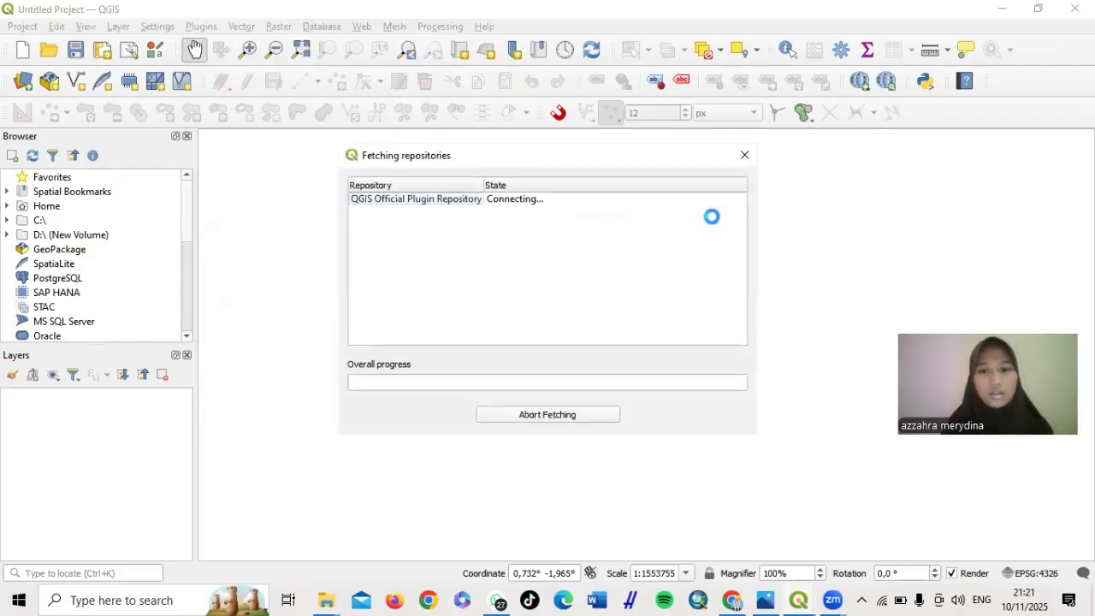
{"action": "left_click", "coordinate": [745, 157]}
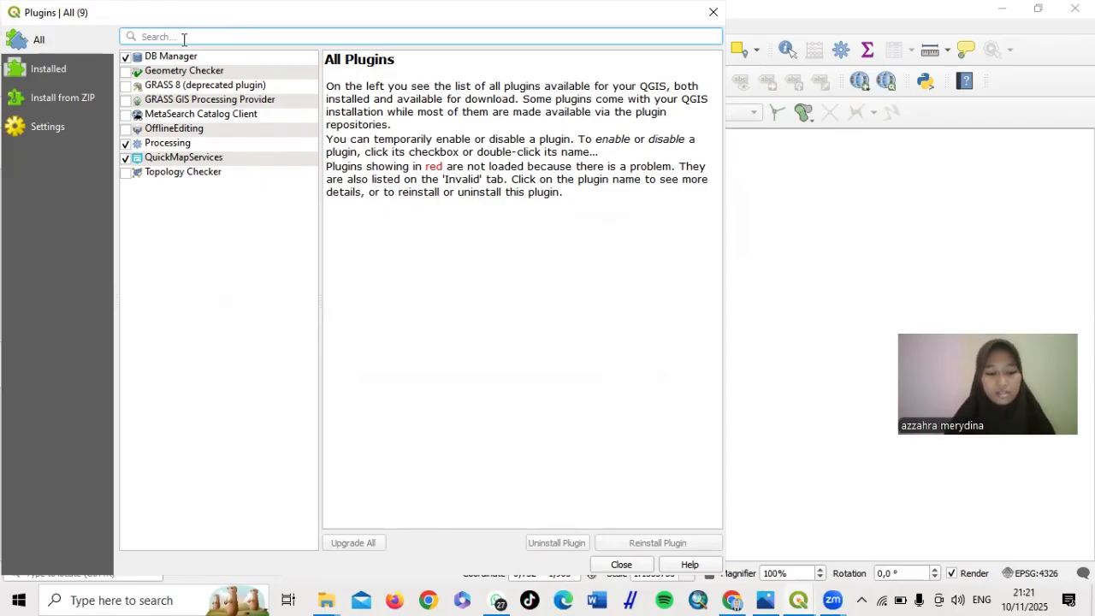
{"action": "type", "text": "Quick"}
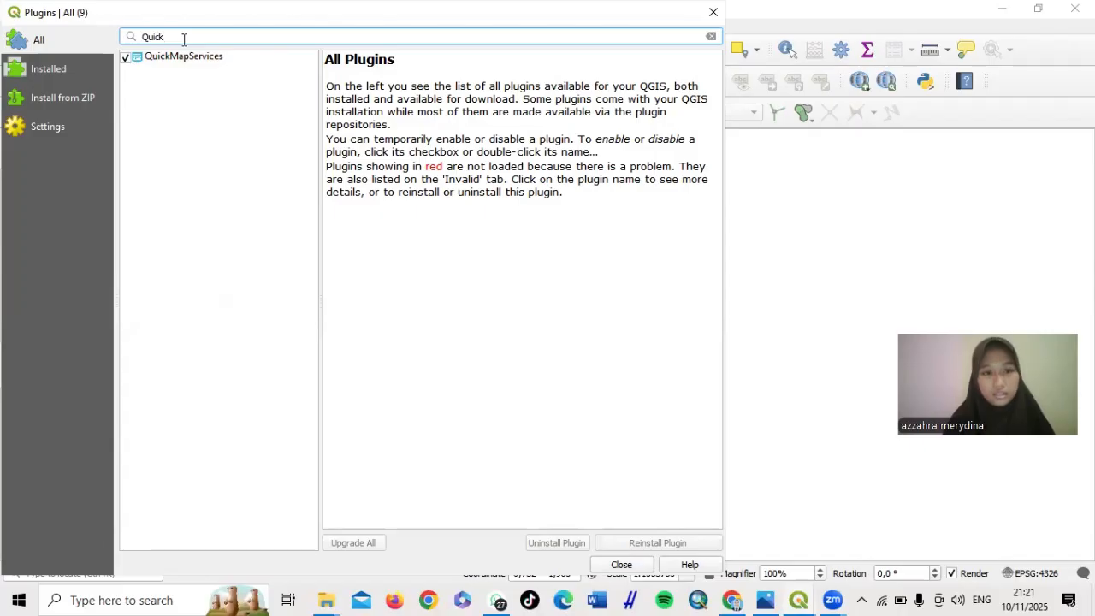
{"action": "type", "text": "Mp"}
{"action": "key", "text": "BackSpace"}
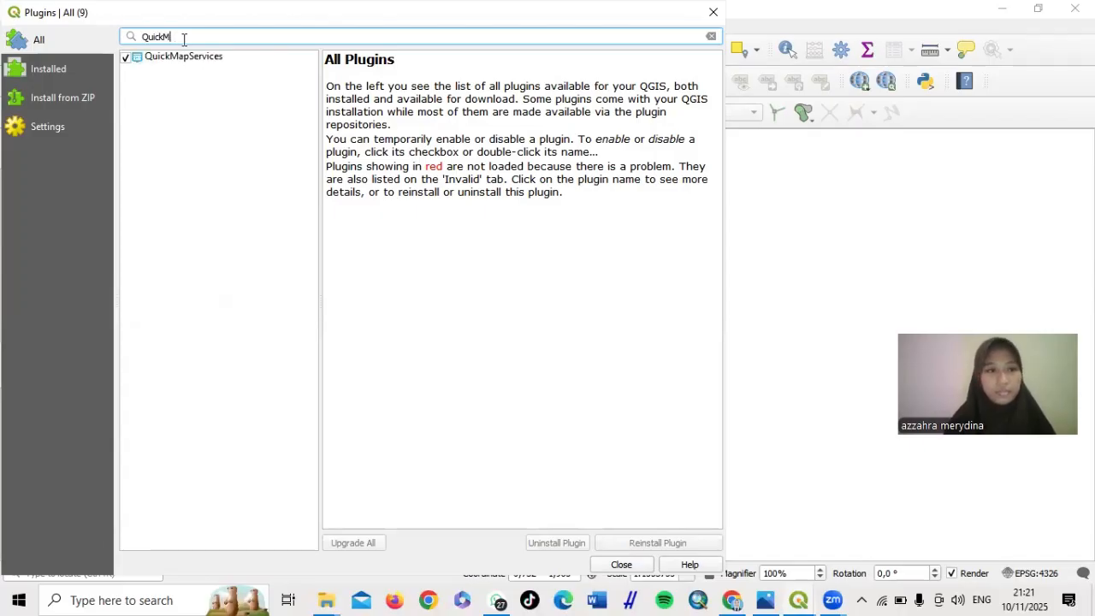
{"action": "left_click", "coordinate": [198, 59]}
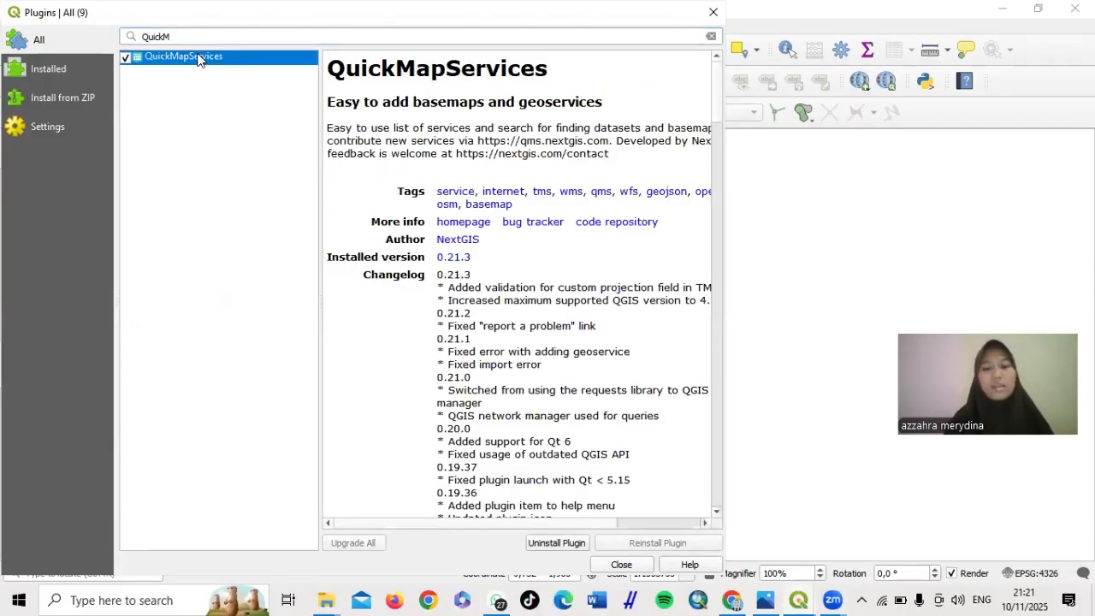
{"action": "scroll", "coordinate": [560, 417], "scroll_direction": "down", "scroll_amount": 10}
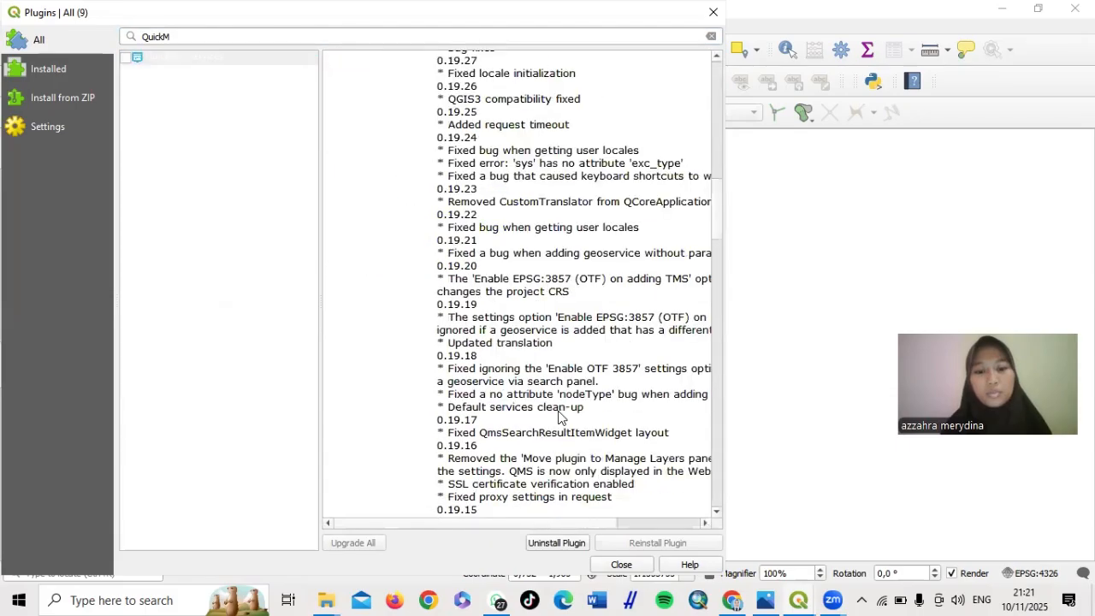
{"action": "scroll", "coordinate": [561, 417], "scroll_direction": "down", "scroll_amount": 3}
{"action": "scroll", "coordinate": [561, 418], "scroll_direction": "up", "scroll_amount": 15}
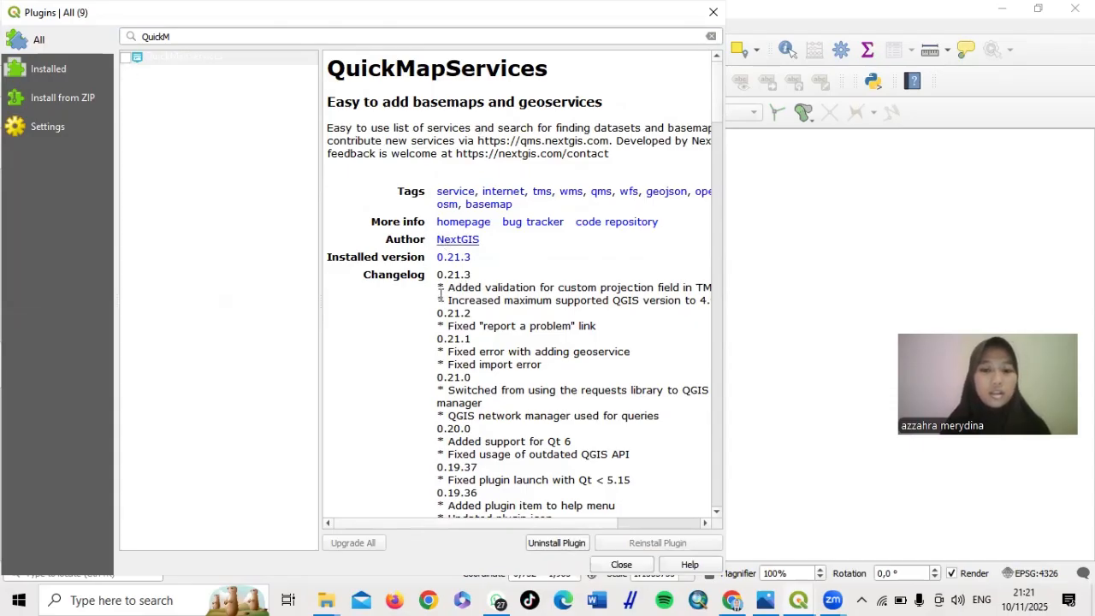
{"action": "left_click", "coordinate": [126, 58]}
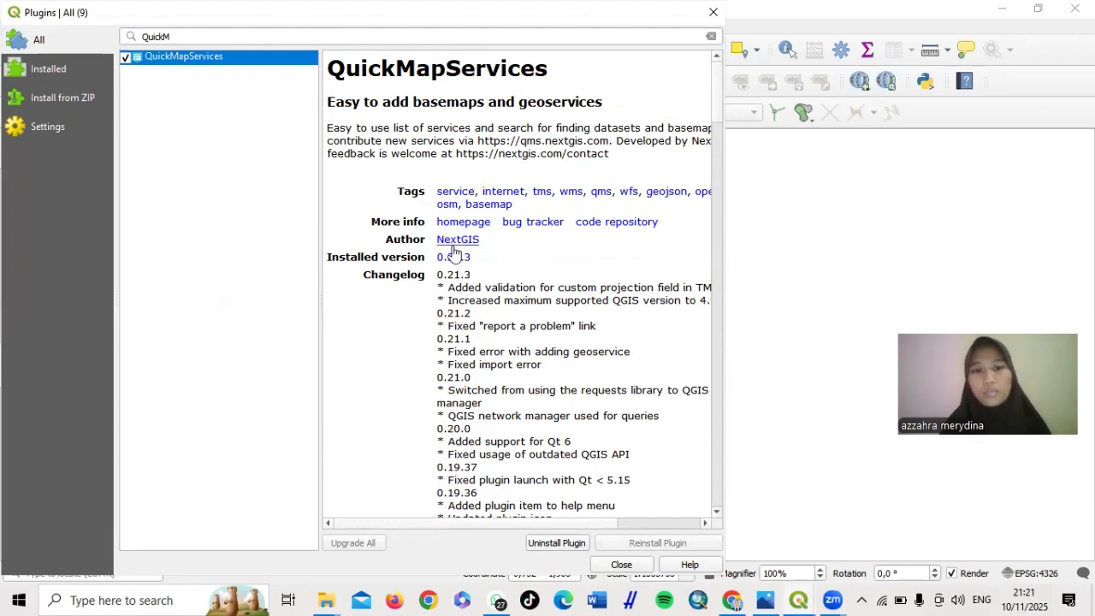
{"action": "left_click", "coordinate": [622, 565]}
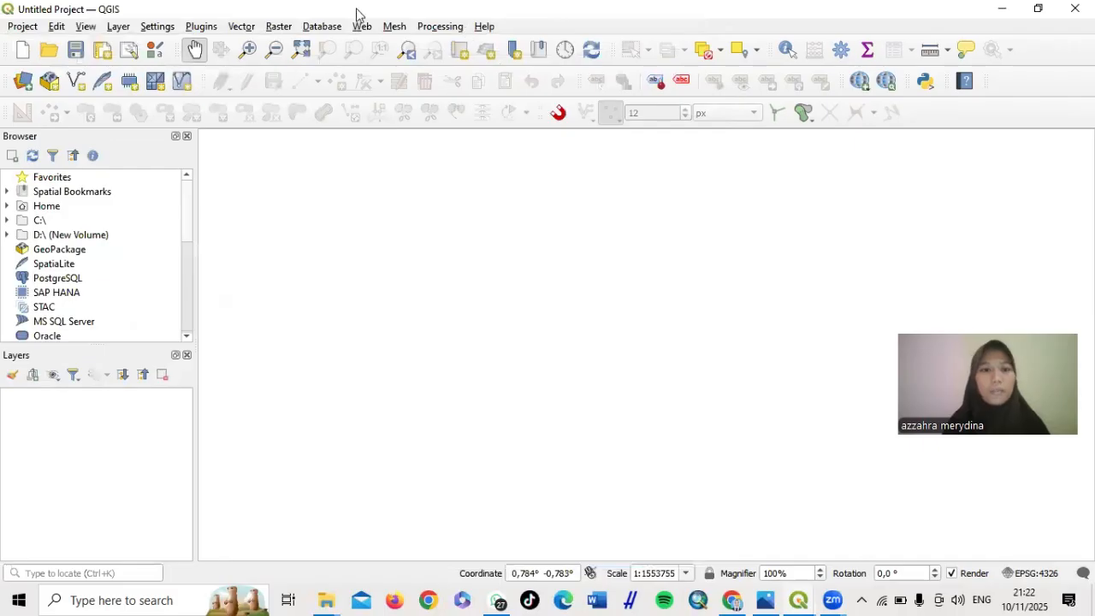
Download the QuickMapServices contributed pack under More services and save the settings
{"action": "left_click", "coordinate": [362, 26]}
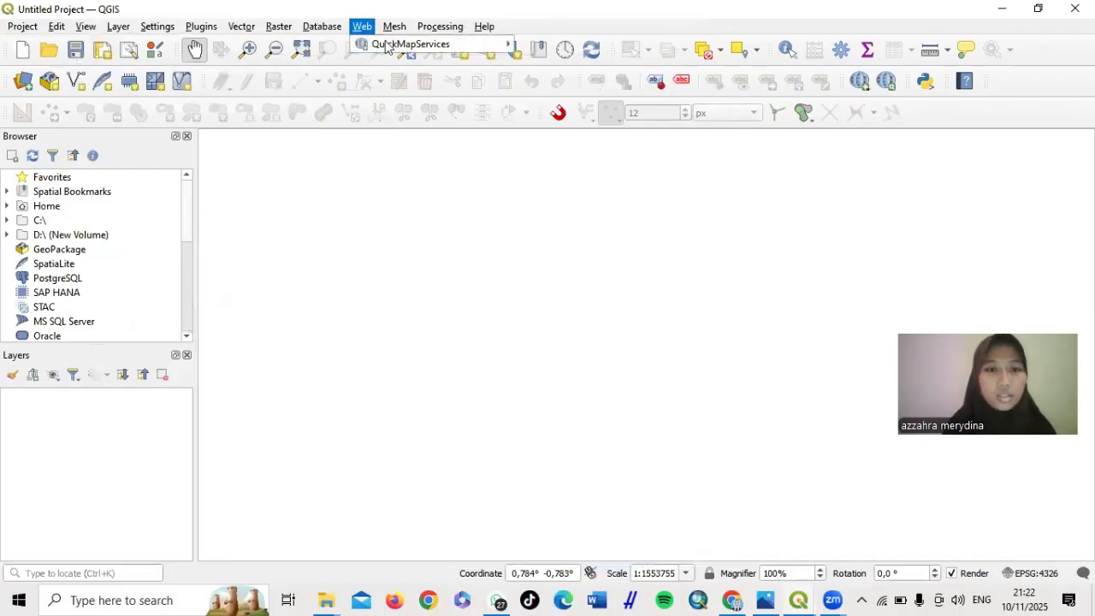
{"action": "mouse_move", "coordinate": [420, 47]}
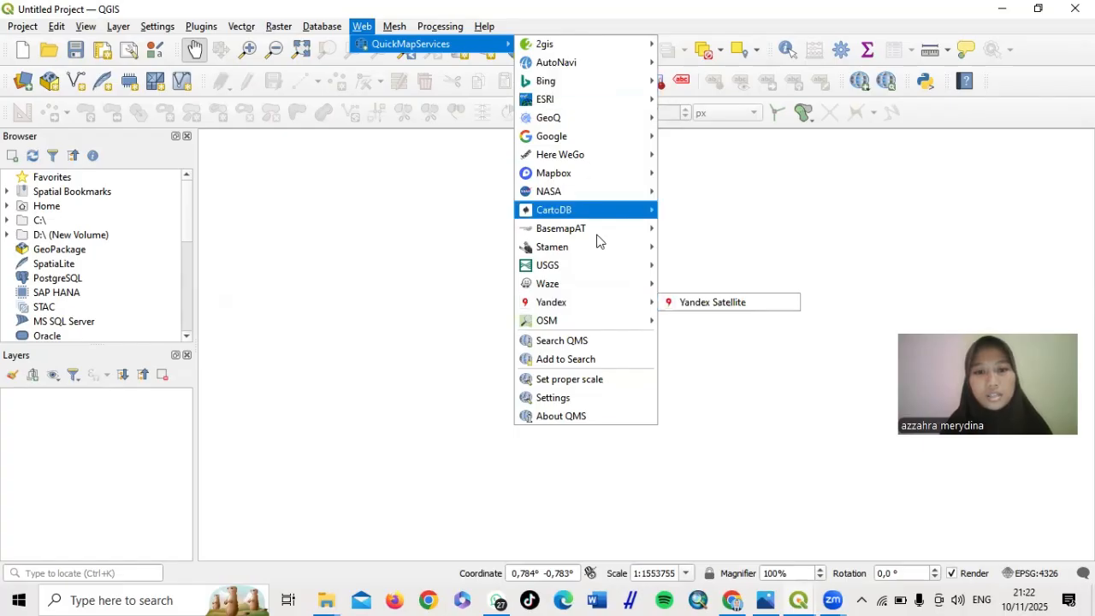
{"action": "left_click", "coordinate": [568, 399]}
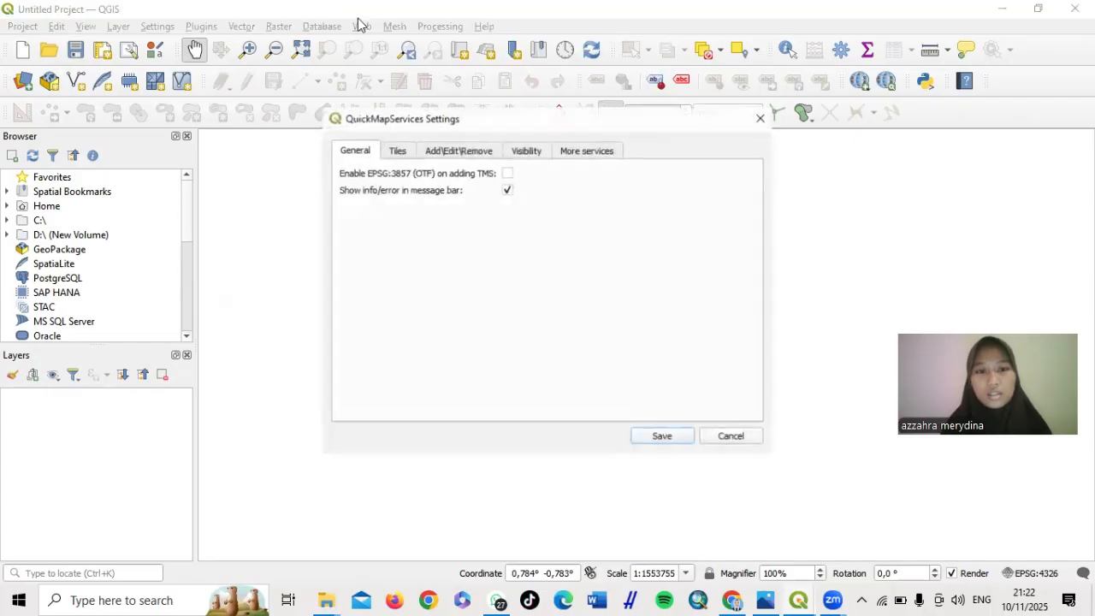
{"action": "left_click", "coordinate": [590, 151]}
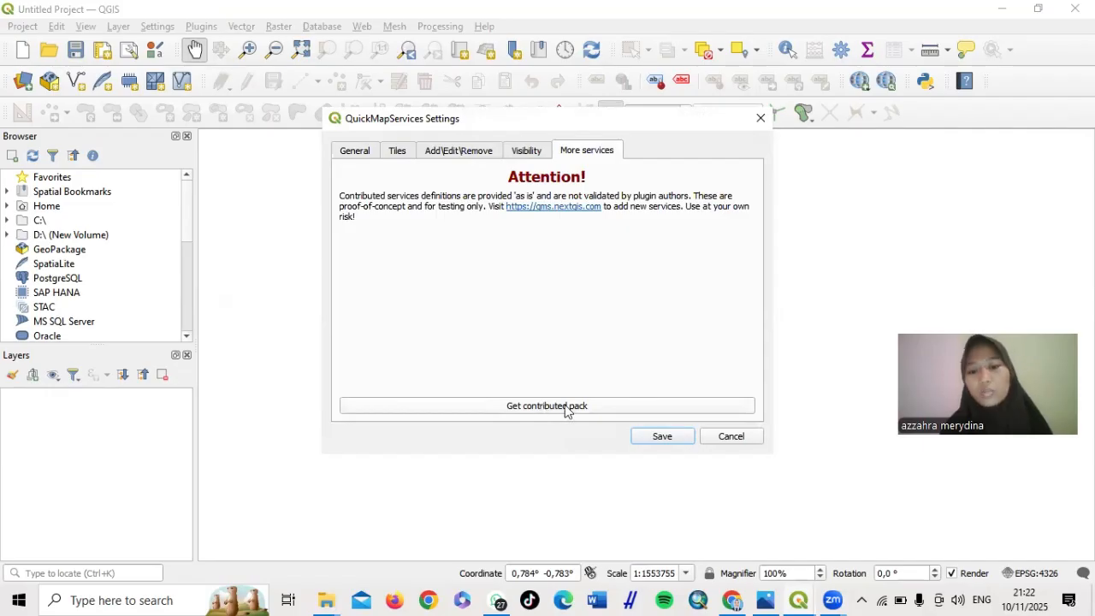
{"action": "left_click", "coordinate": [613, 407]}
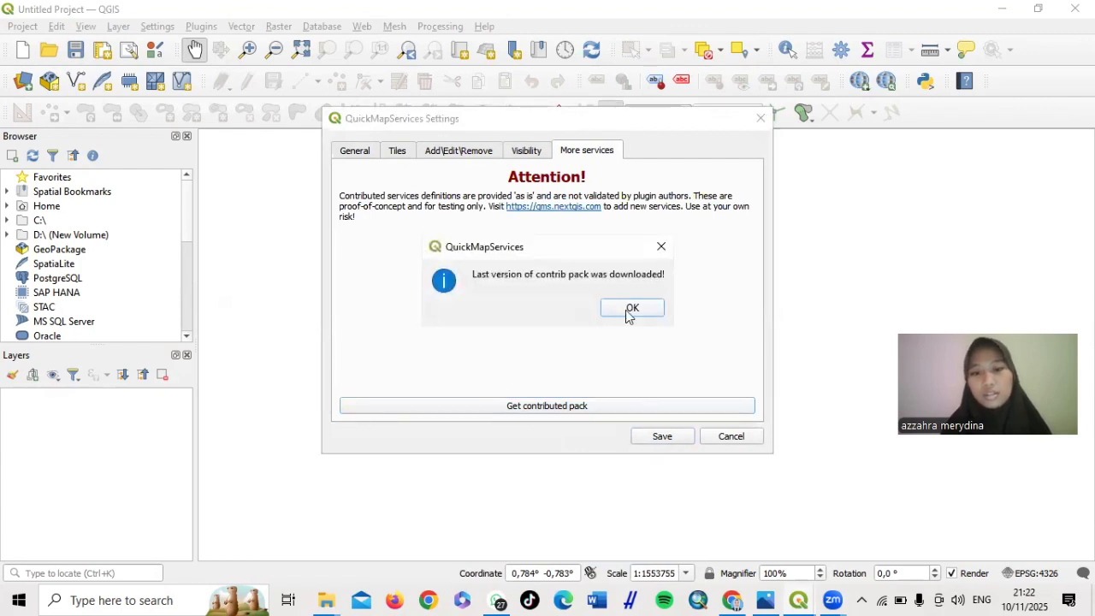
{"action": "left_click", "coordinate": [630, 310]}
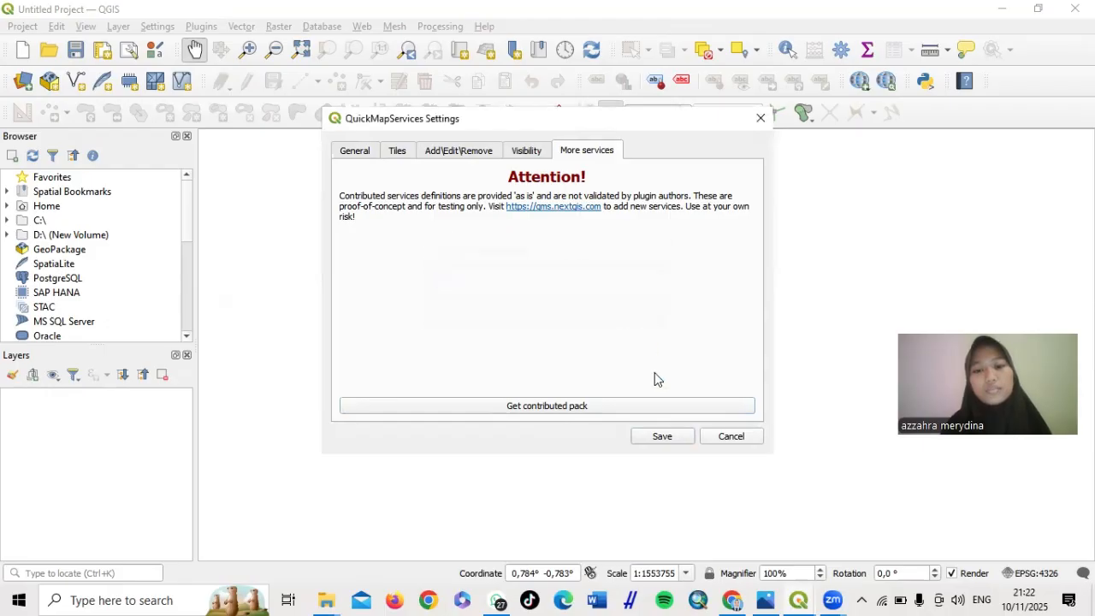
{"action": "left_click", "coordinate": [661, 436]}
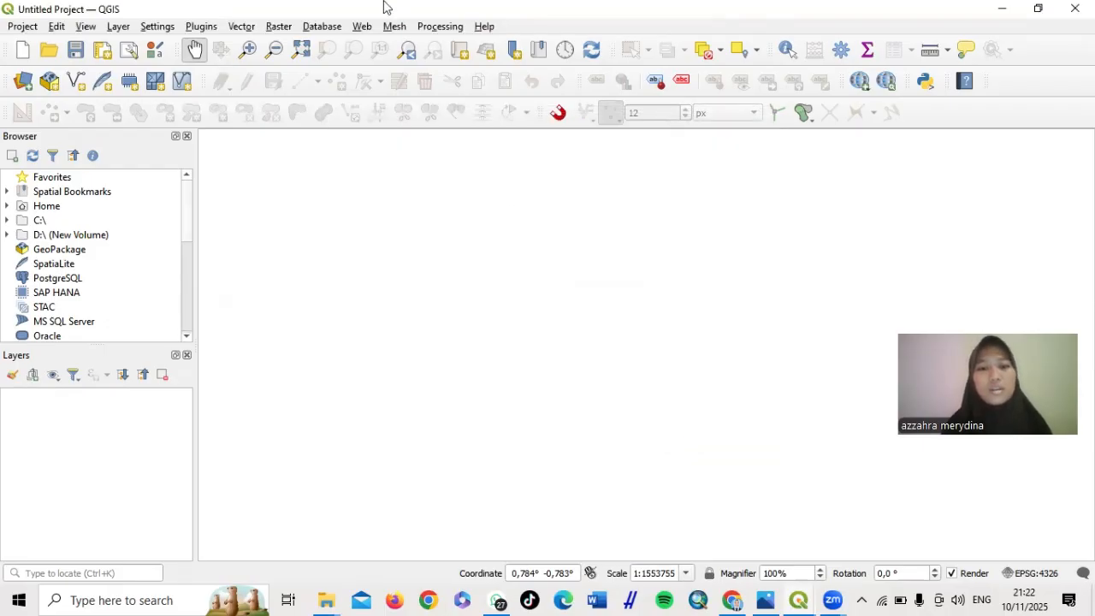
Add the ESRI Ocean basemap from QuickMapServices
{"action": "left_click", "coordinate": [361, 27]}
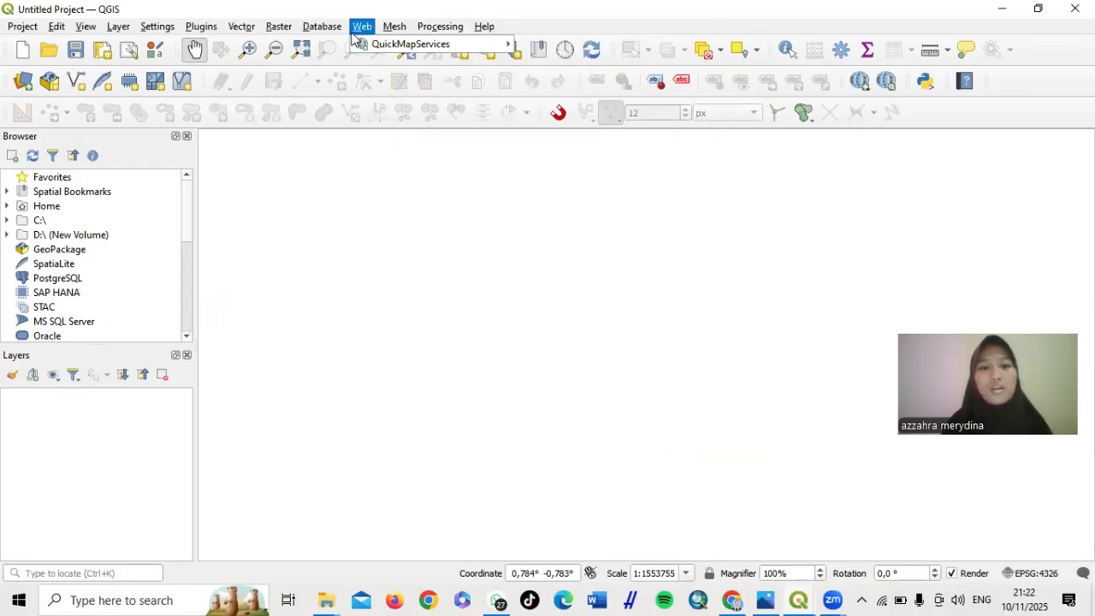
{"action": "mouse_move", "coordinate": [378, 41]}
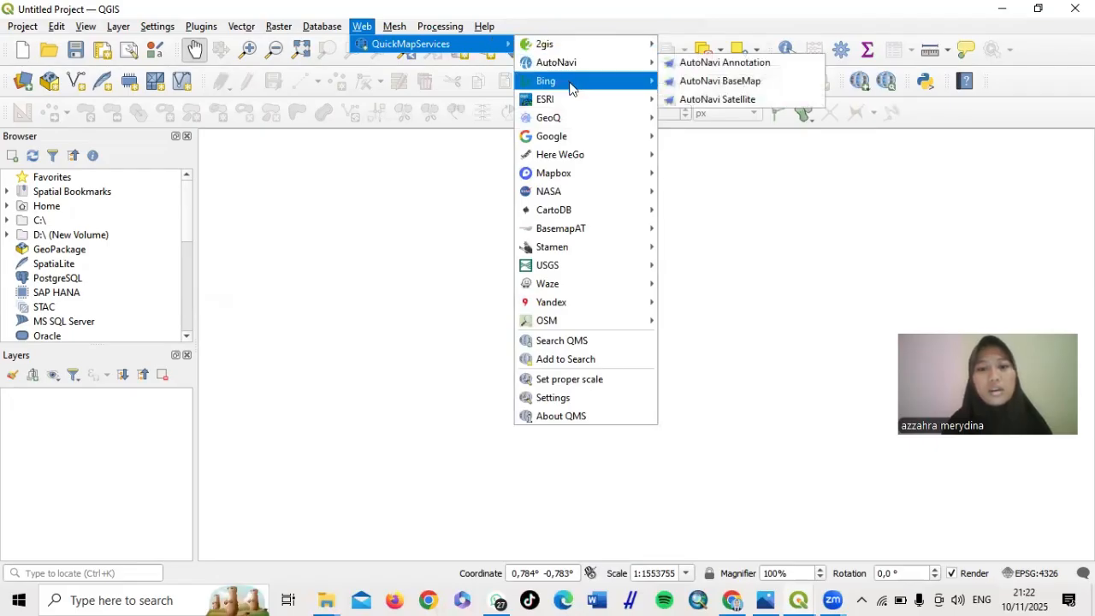
{"action": "mouse_move", "coordinate": [570, 99]}
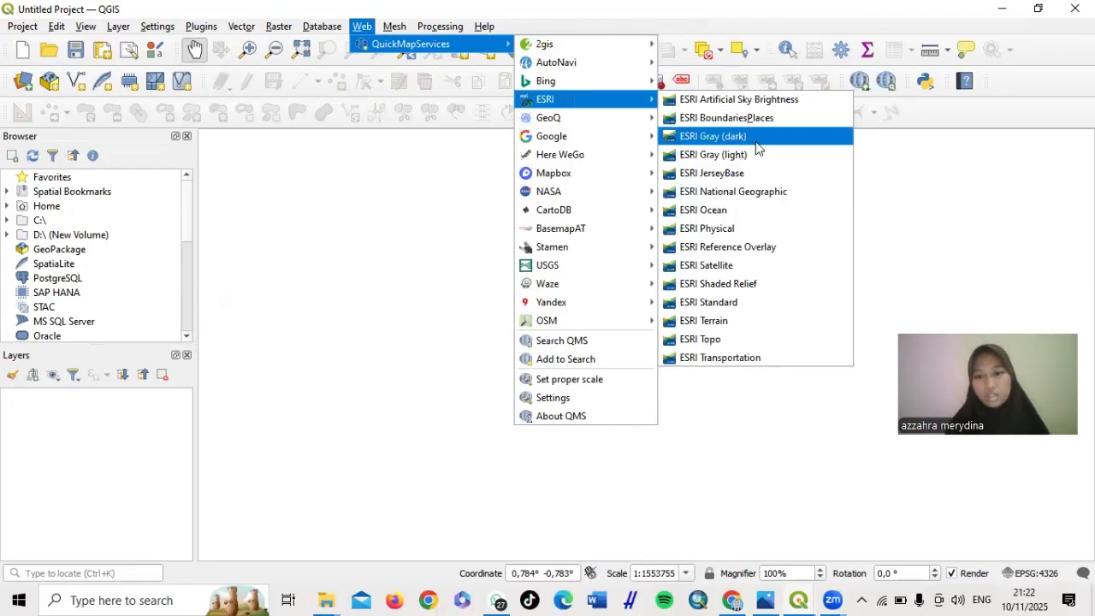
{"action": "left_click", "coordinate": [750, 220]}
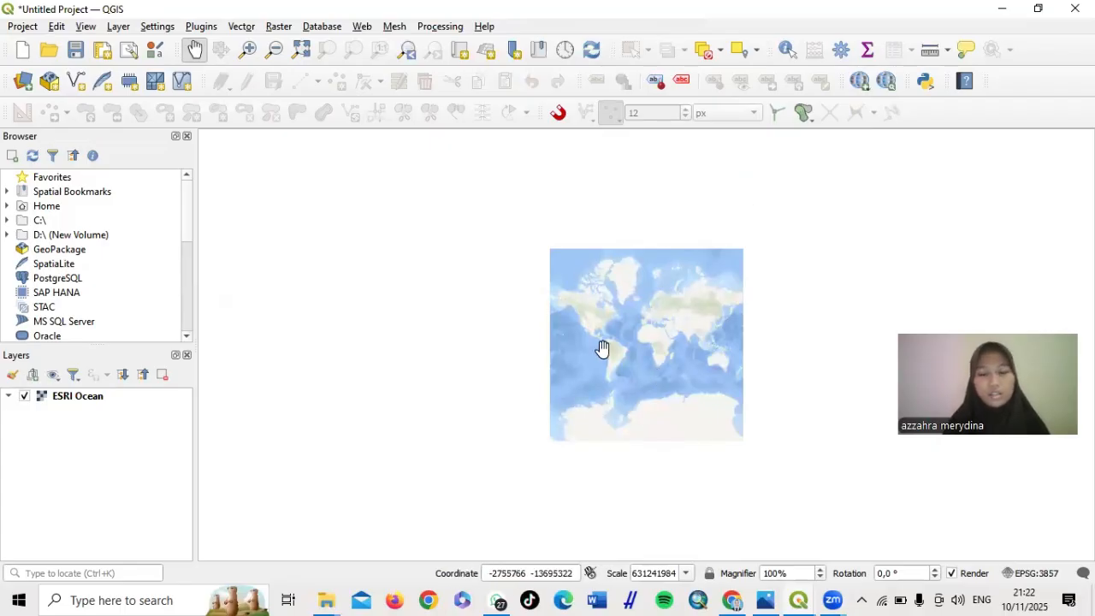
Zoom and pan so the whole world basemap sits centred on the canvas
{"action": "scroll", "coordinate": [604, 350], "scroll_direction": "up", "scroll_amount": 2}
{"action": "scroll", "coordinate": [603, 349], "scroll_direction": "up", "scroll_amount": 2}
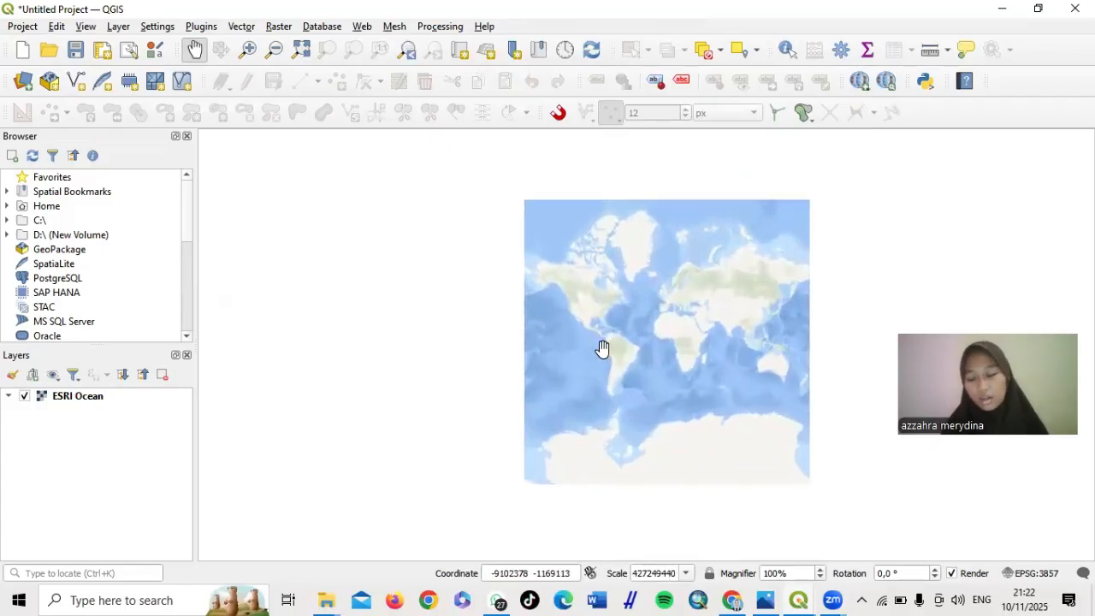
{"action": "scroll", "coordinate": [604, 350], "scroll_direction": "down", "scroll_amount": 2}
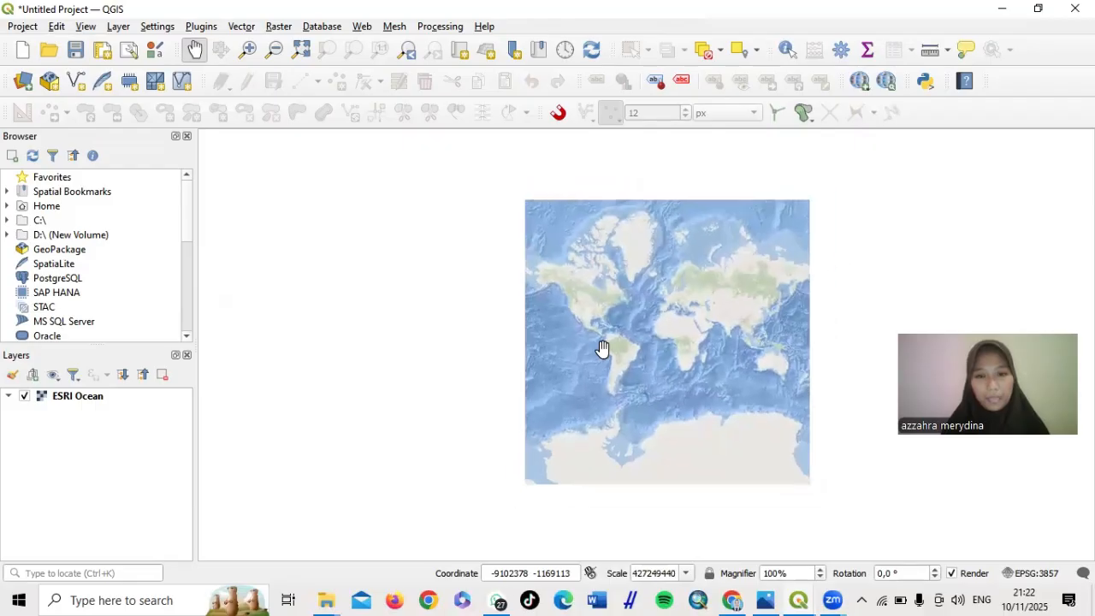
{"action": "scroll", "coordinate": [604, 349], "scroll_direction": "up", "scroll_amount": 2}
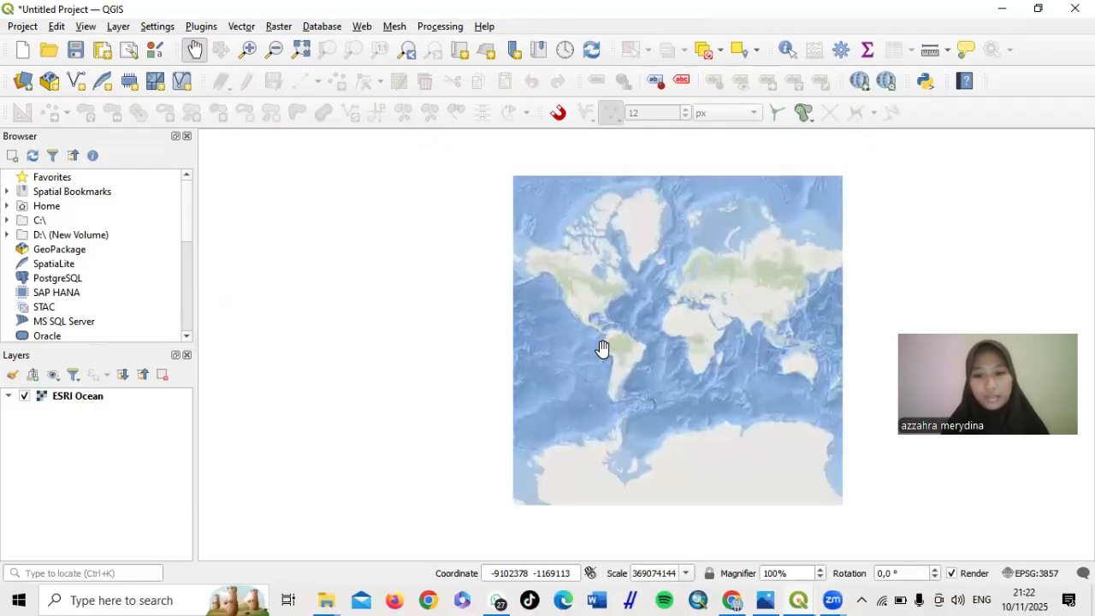
{"action": "left_click_drag", "start_coordinate": [687, 342], "coordinate": [589, 318]}
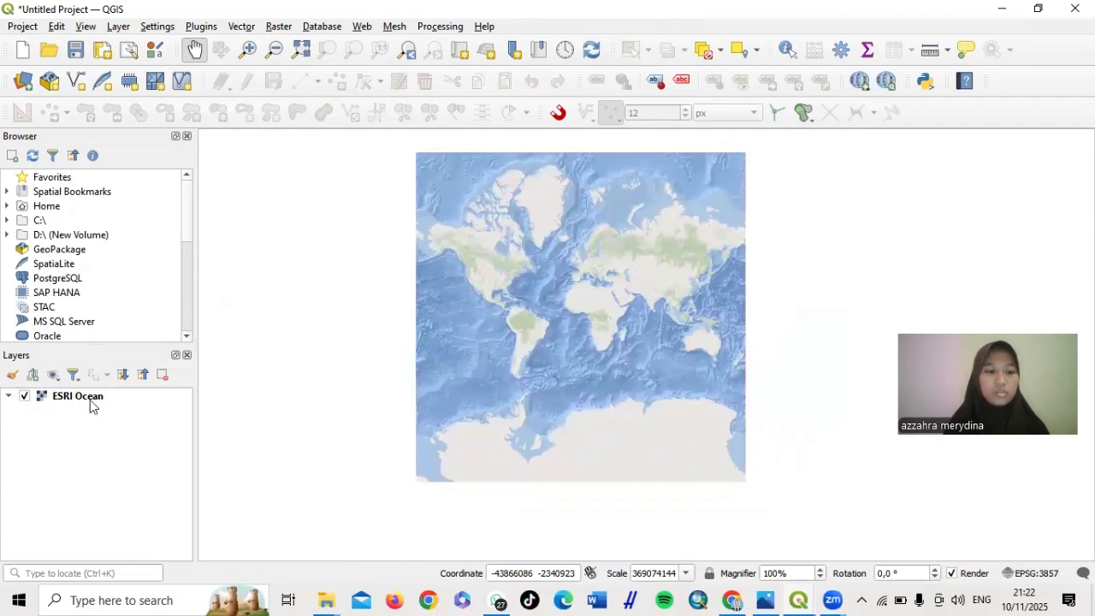
Add Batas_Adm_Kecamatan_Indonesia.shp as a vector layer above the basemap
{"action": "left_click", "coordinate": [118, 26]}
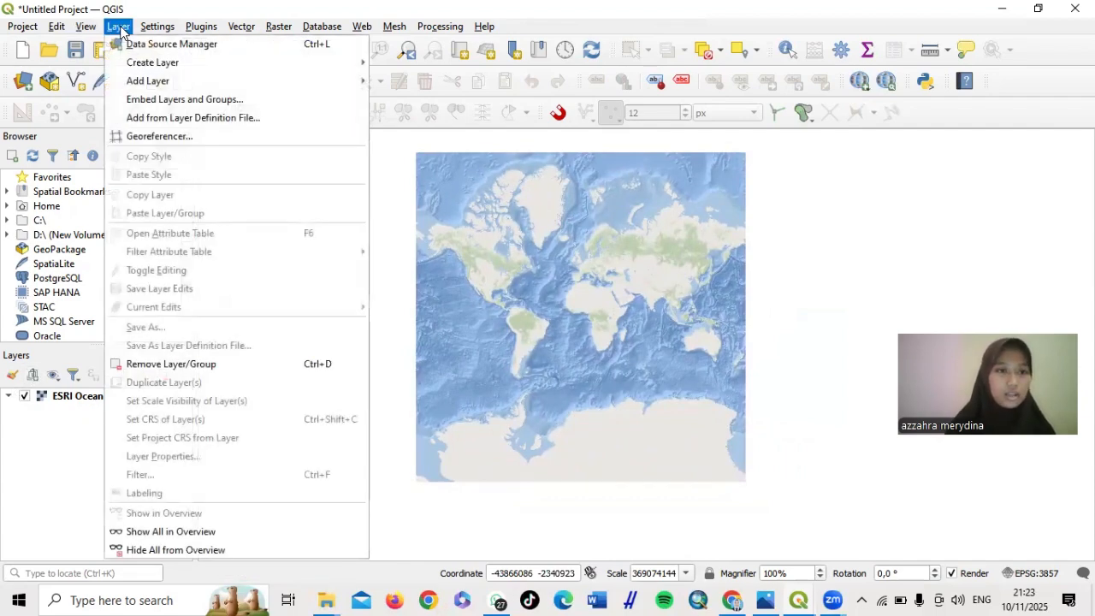
{"action": "mouse_move", "coordinate": [158, 80]}
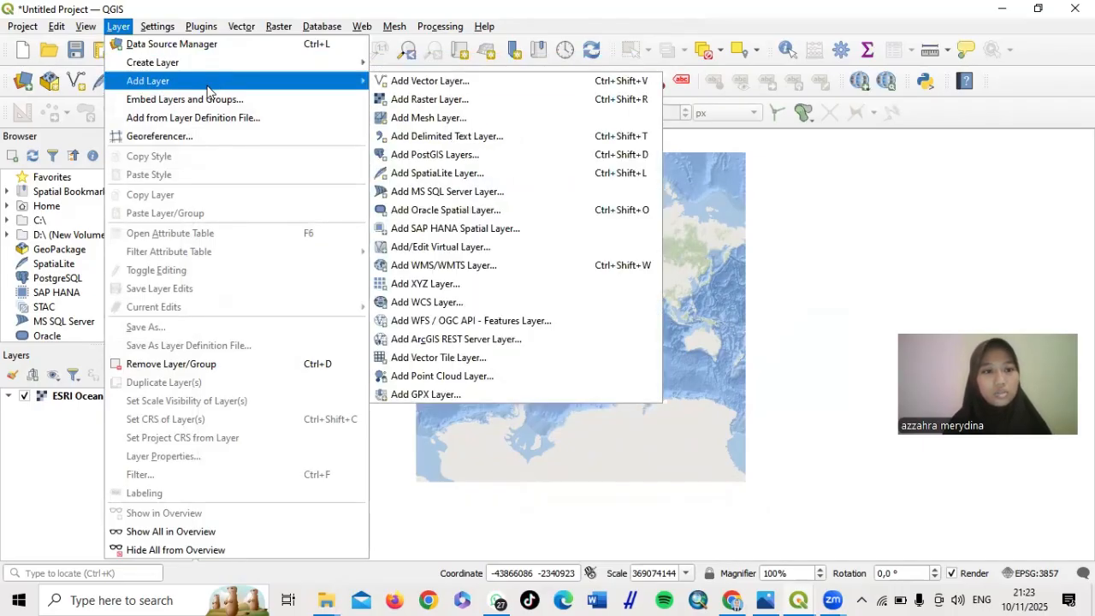
{"action": "left_click", "coordinate": [451, 86]}
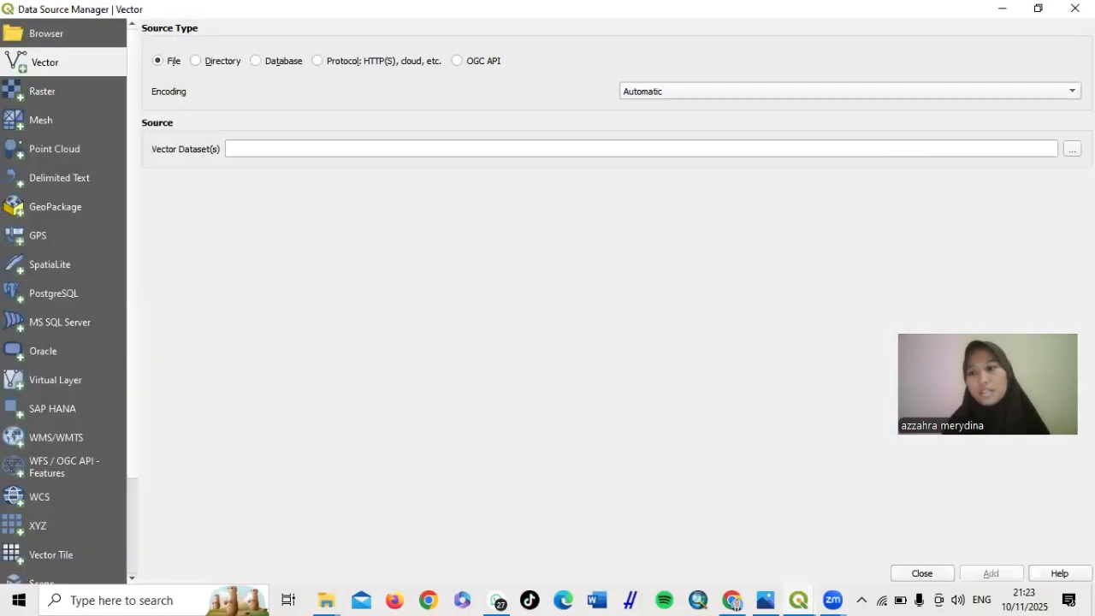
{"action": "left_click", "coordinate": [1072, 149]}
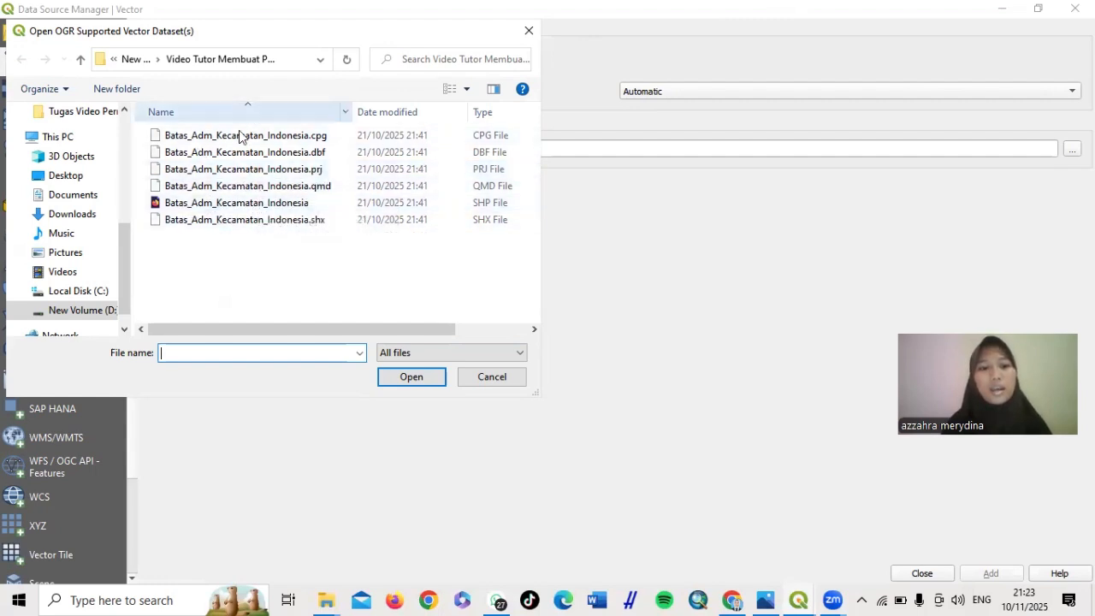
{"action": "left_click", "coordinate": [268, 207]}
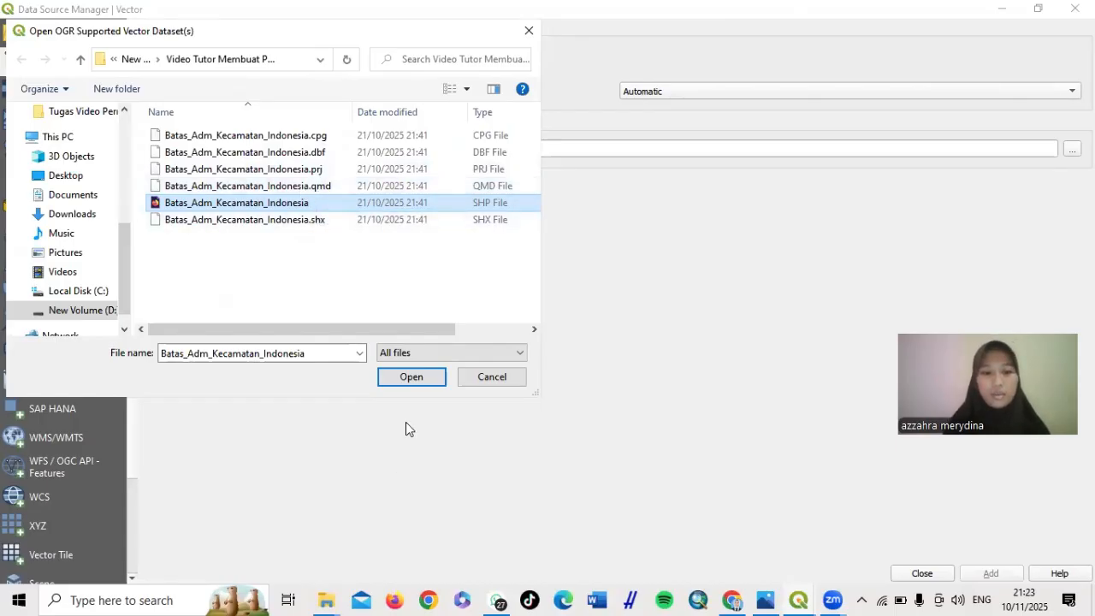
{"action": "left_click", "coordinate": [410, 378]}
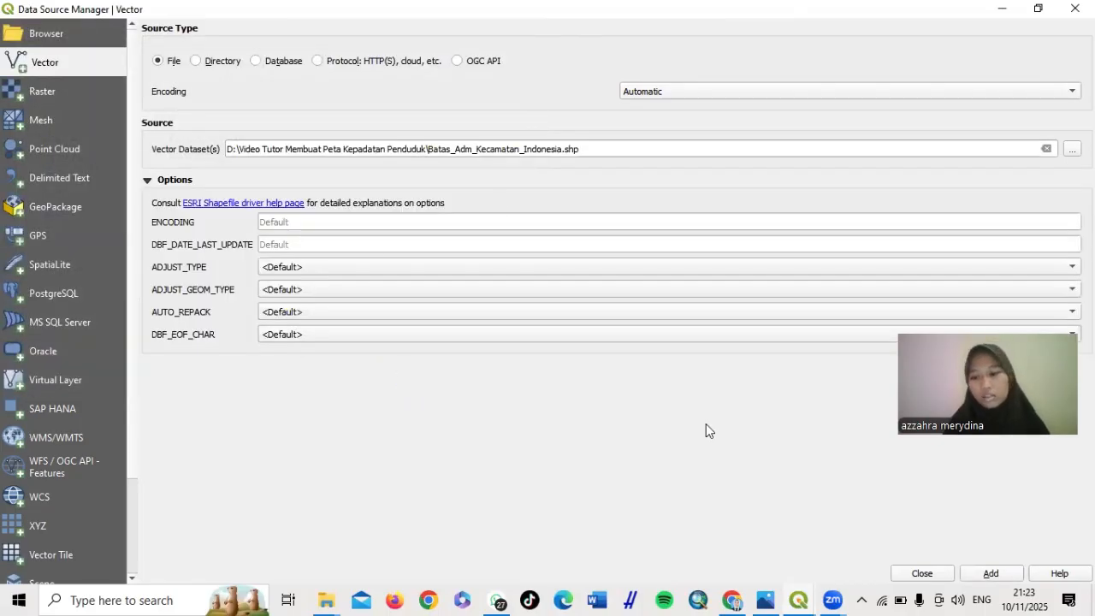
{"action": "left_click", "coordinate": [993, 572]}
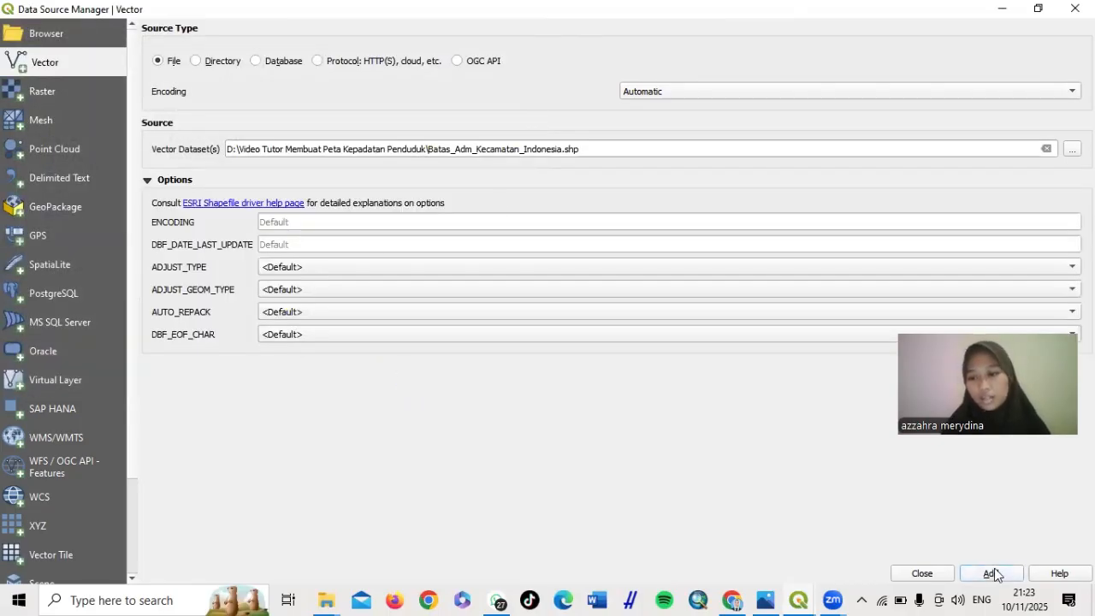
{"action": "left_click", "coordinate": [922, 573]}
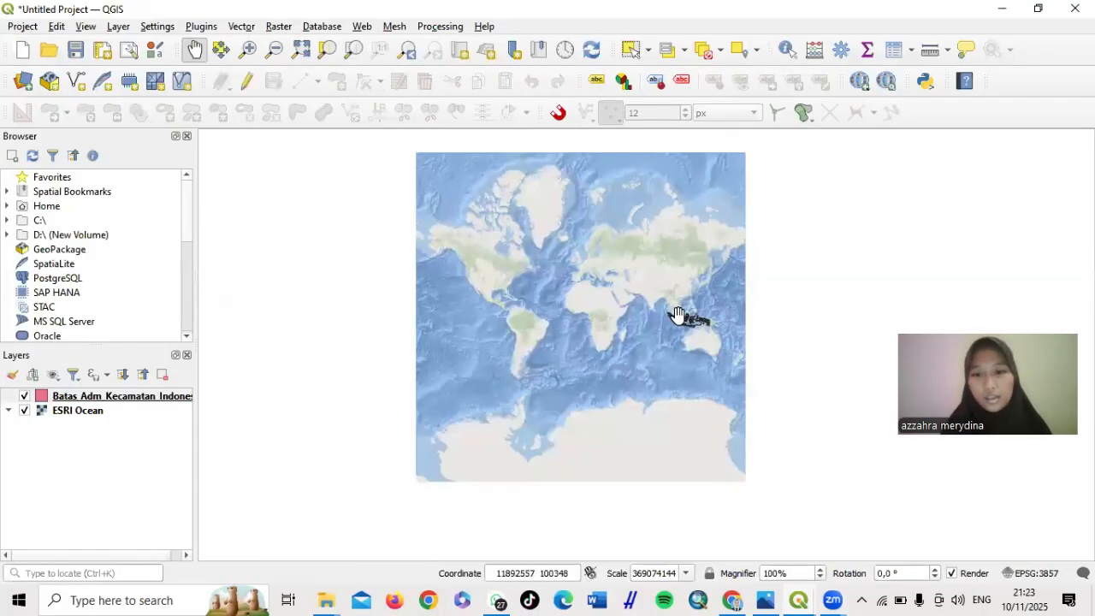
Zoom in and centre on Indonesia, then select the Batas Adm Kecamatan Indonesia layer
{"action": "scroll", "coordinate": [677, 315], "scroll_direction": "up", "scroll_amount": 2}
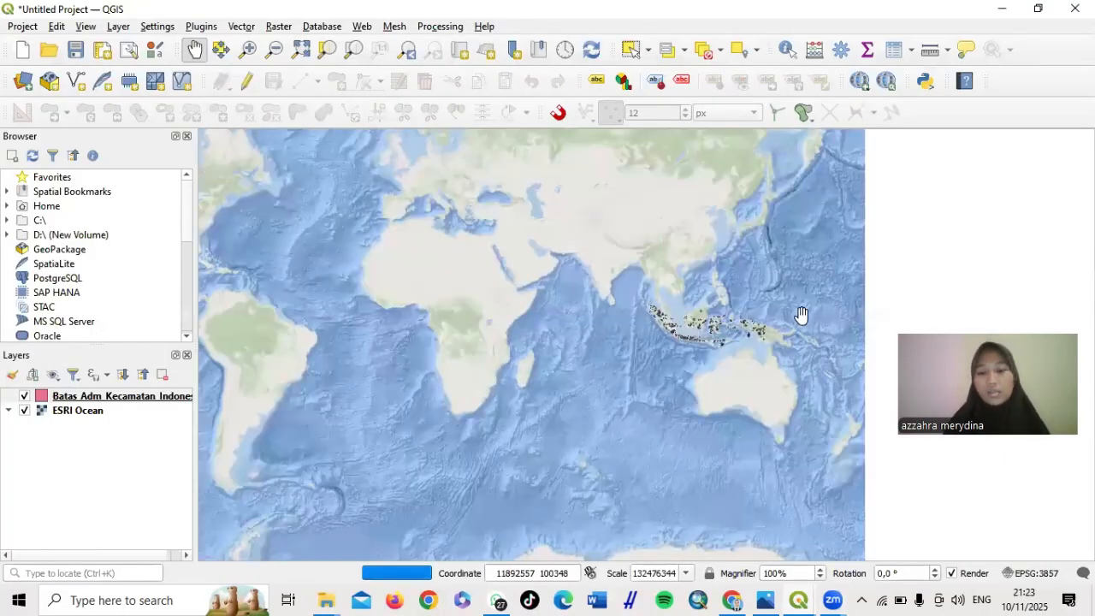
{"action": "scroll", "coordinate": [717, 305], "scroll_direction": "up", "scroll_amount": 1}
{"action": "scroll", "coordinate": [831, 360], "scroll_direction": "up", "scroll_amount": 2}
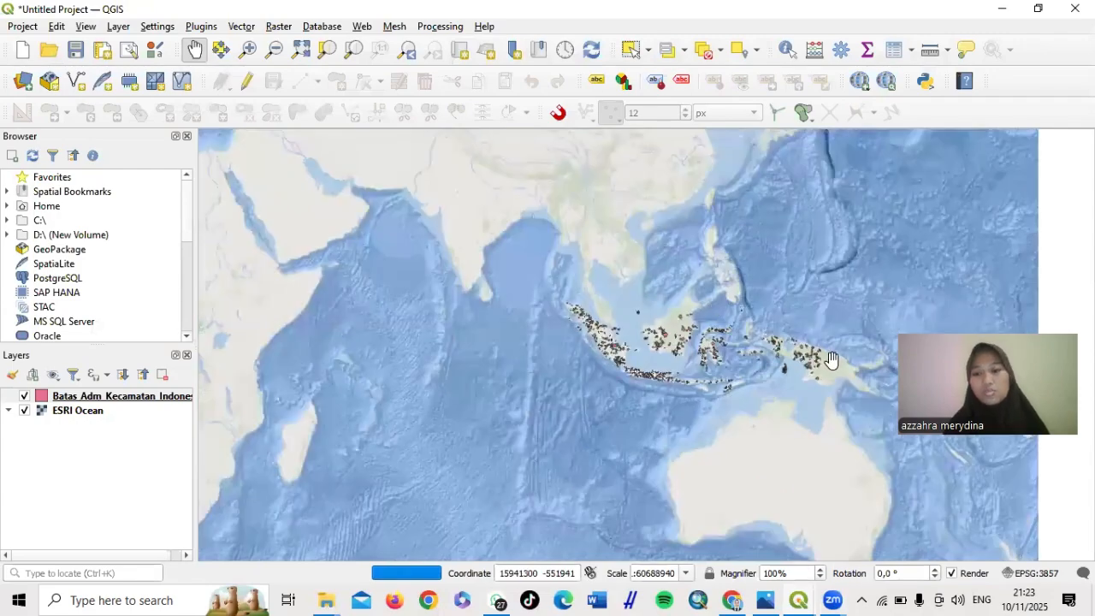
{"action": "scroll", "coordinate": [831, 359], "scroll_direction": "up", "scroll_amount": 1}
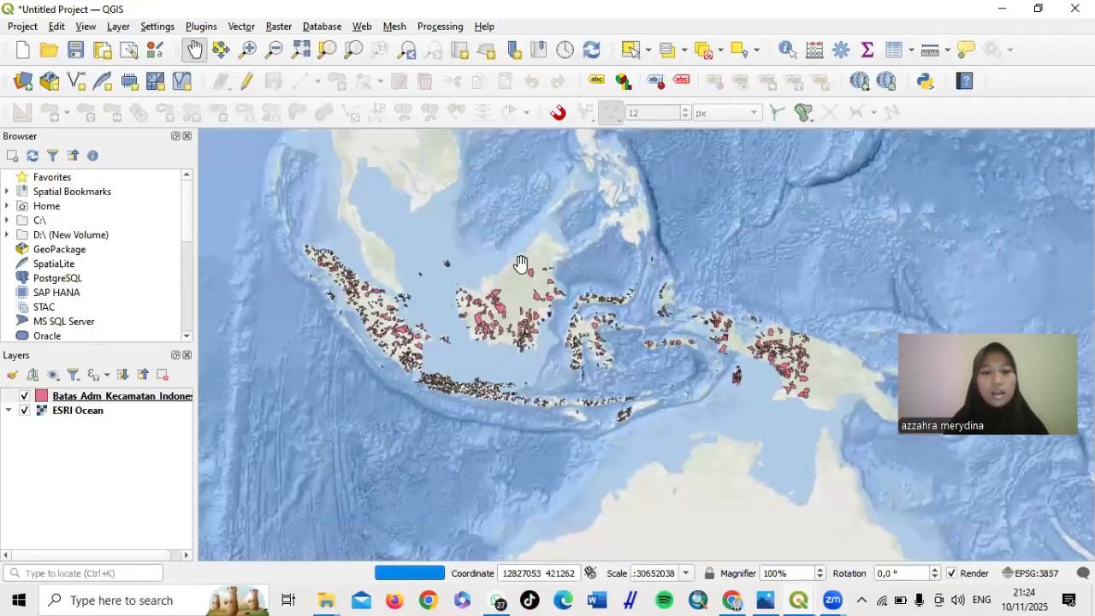
{"action": "left_click_drag", "start_coordinate": [522, 266], "coordinate": [540, 275]}
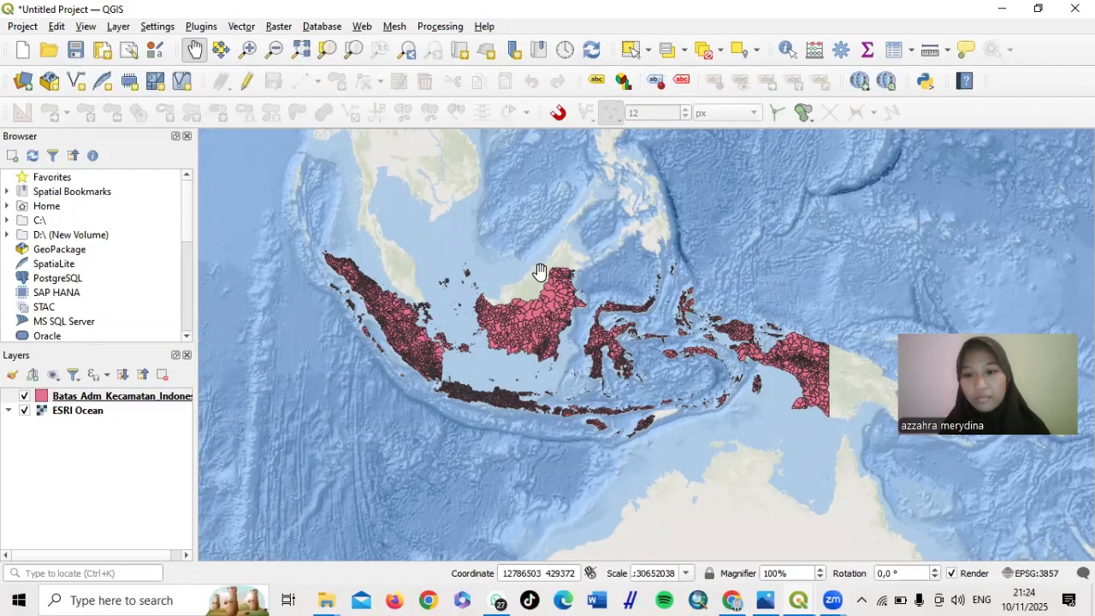
{"action": "left_click_drag", "start_coordinate": [636, 342], "coordinate": [605, 340]}
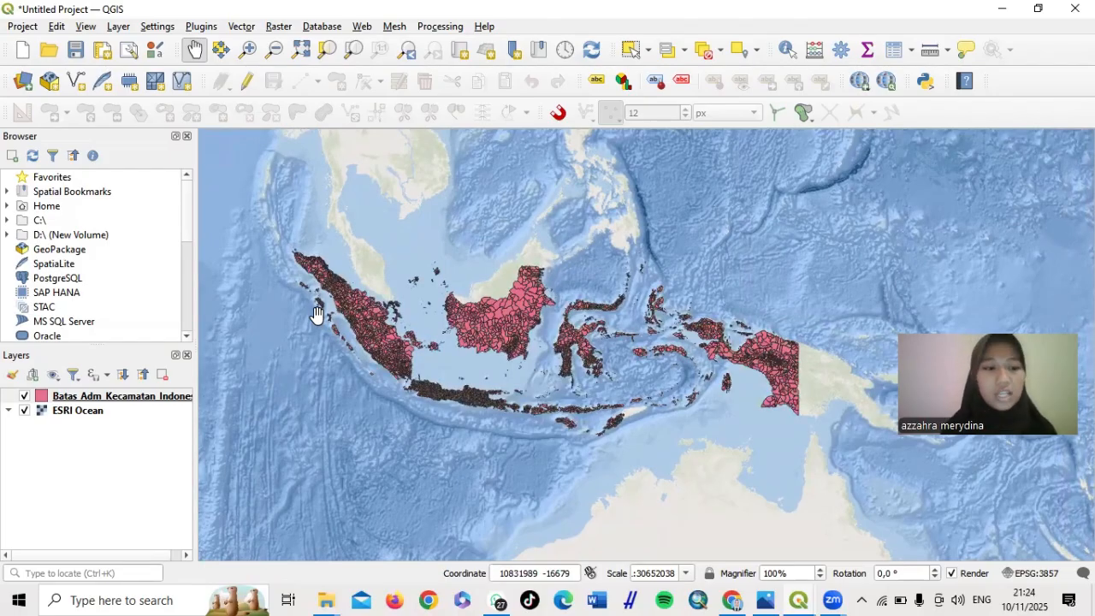
{"action": "left_click", "coordinate": [150, 398]}
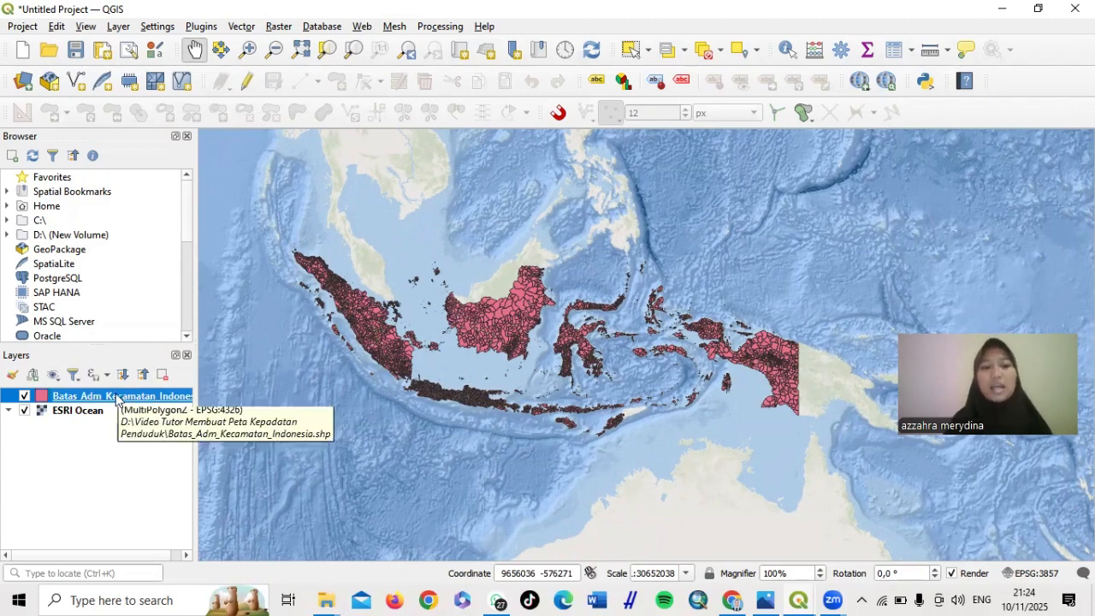
Build the expression "nama_prop" = 'SULAWESI TENGGARA' in the district layer's Query Builder
{"action": "right_click", "coordinate": [117, 399]}
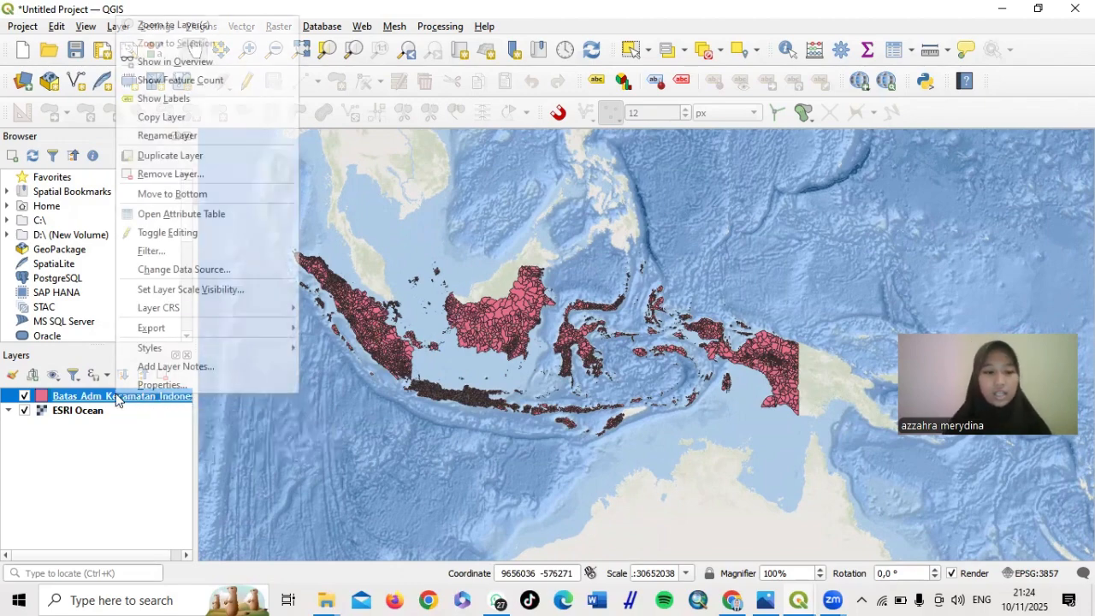
{"action": "left_click", "coordinate": [187, 254]}
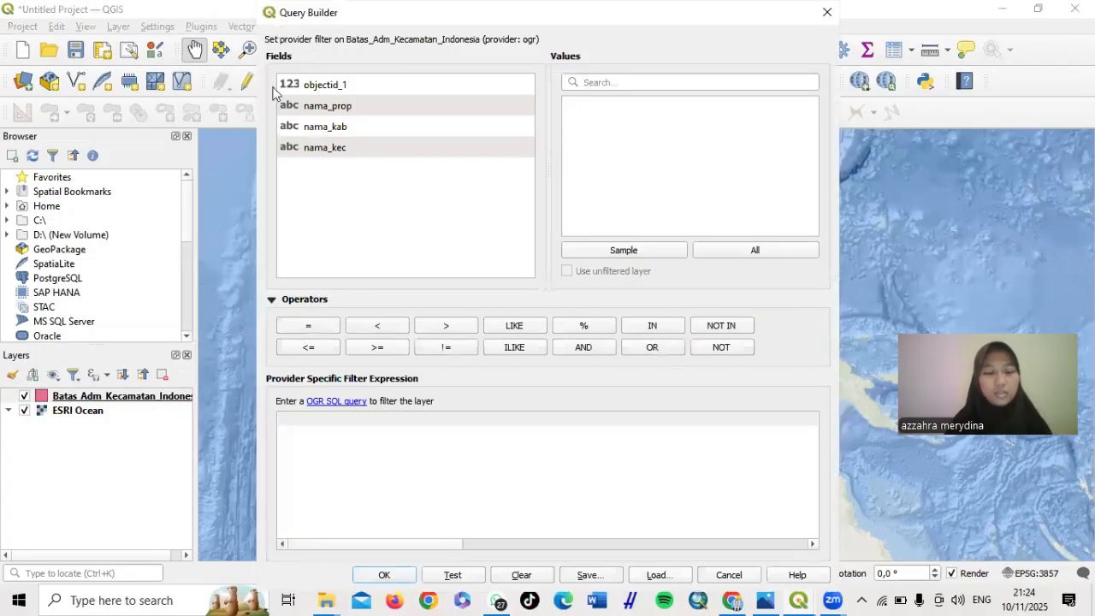
{"action": "double_click", "coordinate": [325, 107]}
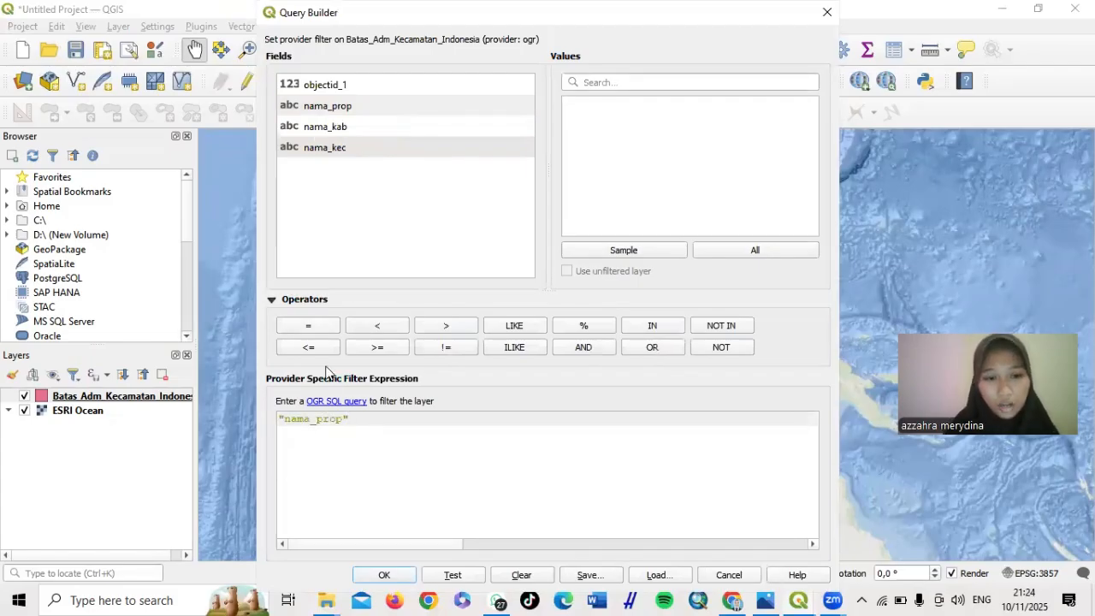
{"action": "left_click", "coordinate": [311, 331]}
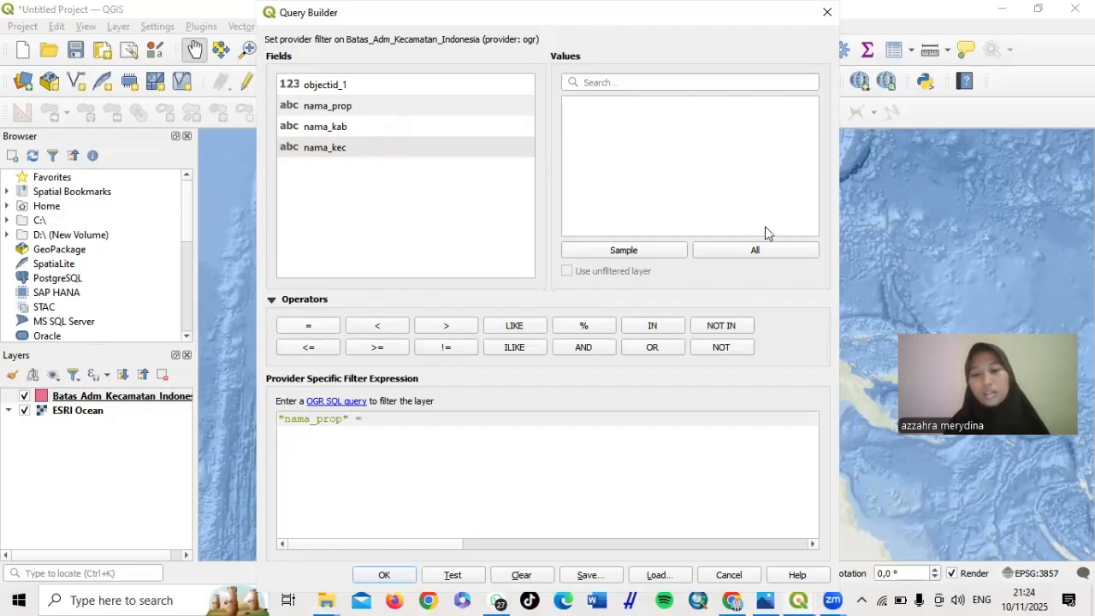
{"action": "left_click", "coordinate": [759, 253]}
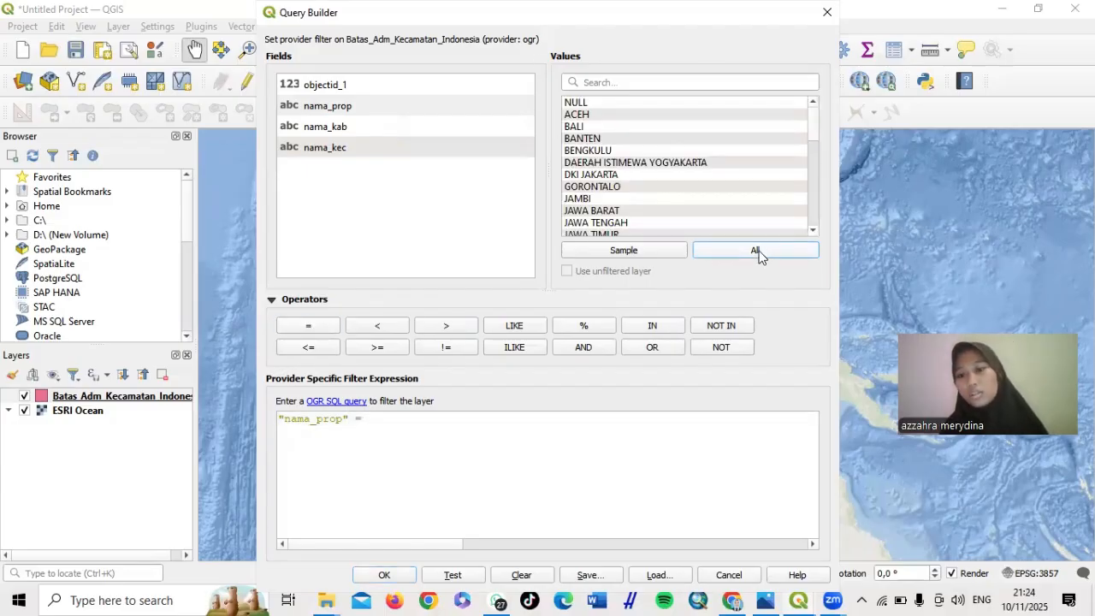
{"action": "left_click", "coordinate": [603, 88]}
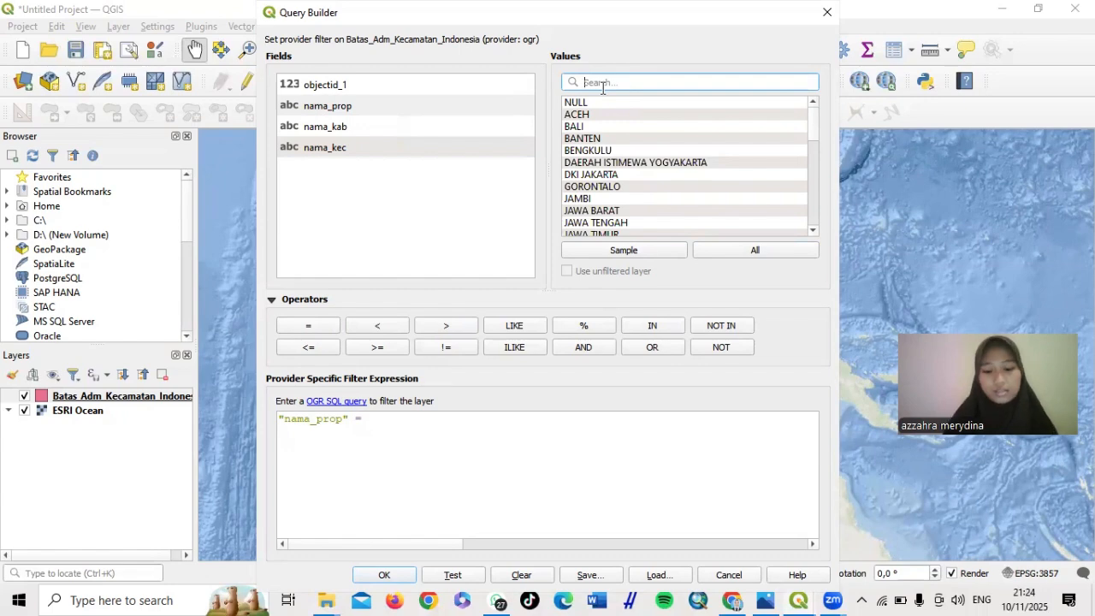
{"action": "type", "text": "sul"}
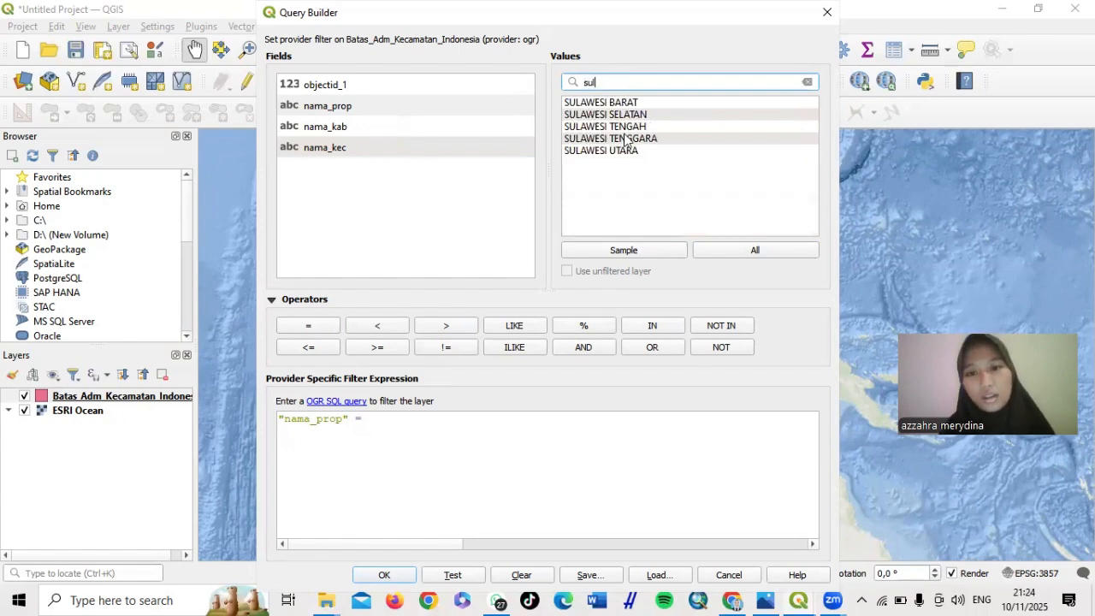
{"action": "double_click", "coordinate": [625, 140]}
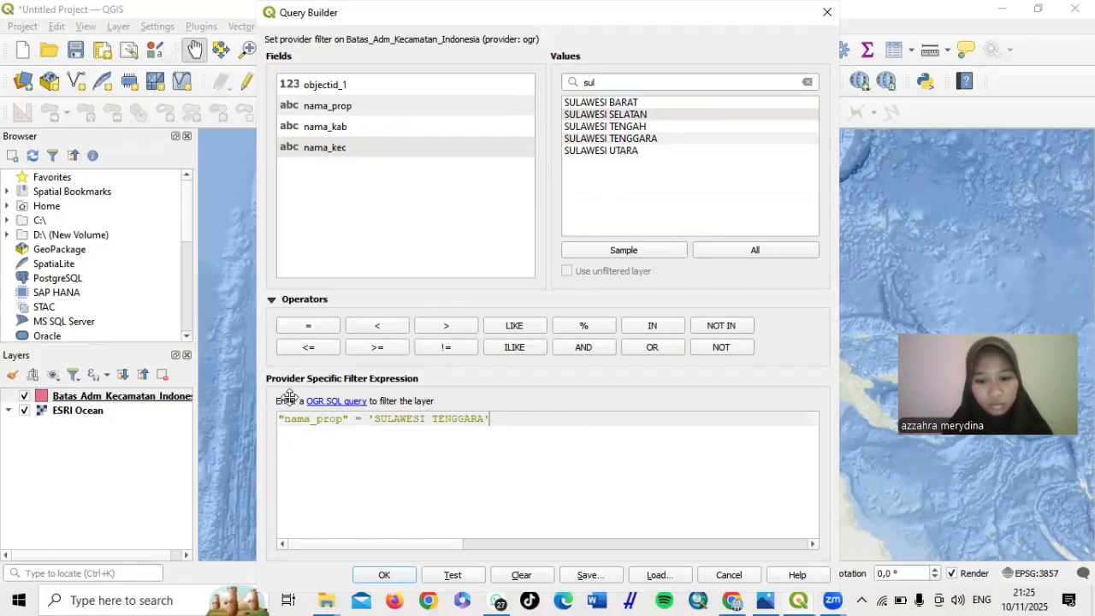
{"action": "left_click", "coordinate": [593, 581]}
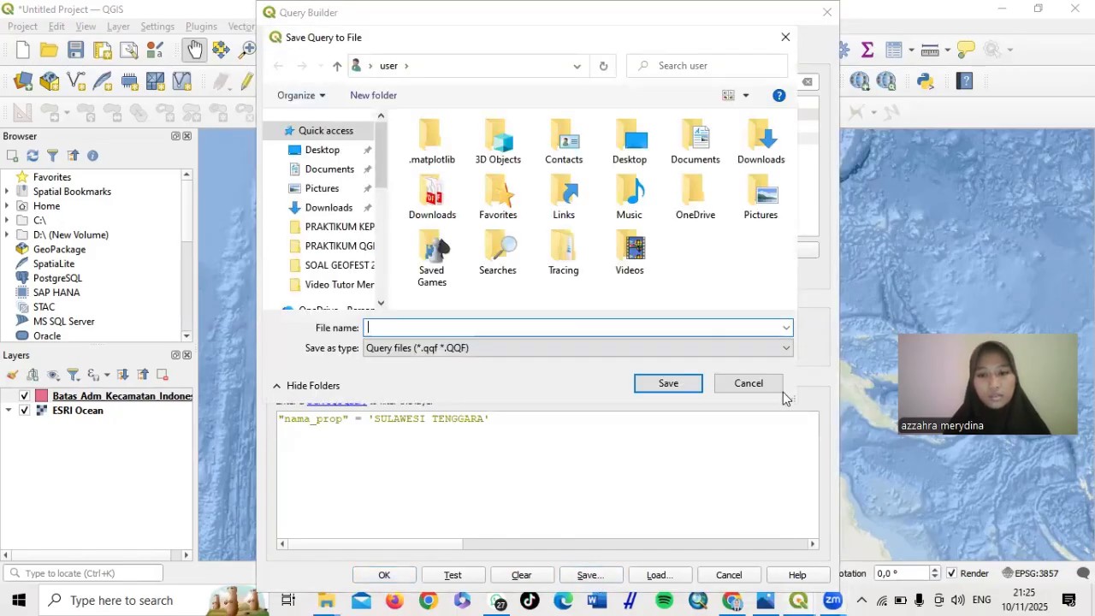
{"action": "left_click", "coordinate": [767, 394]}
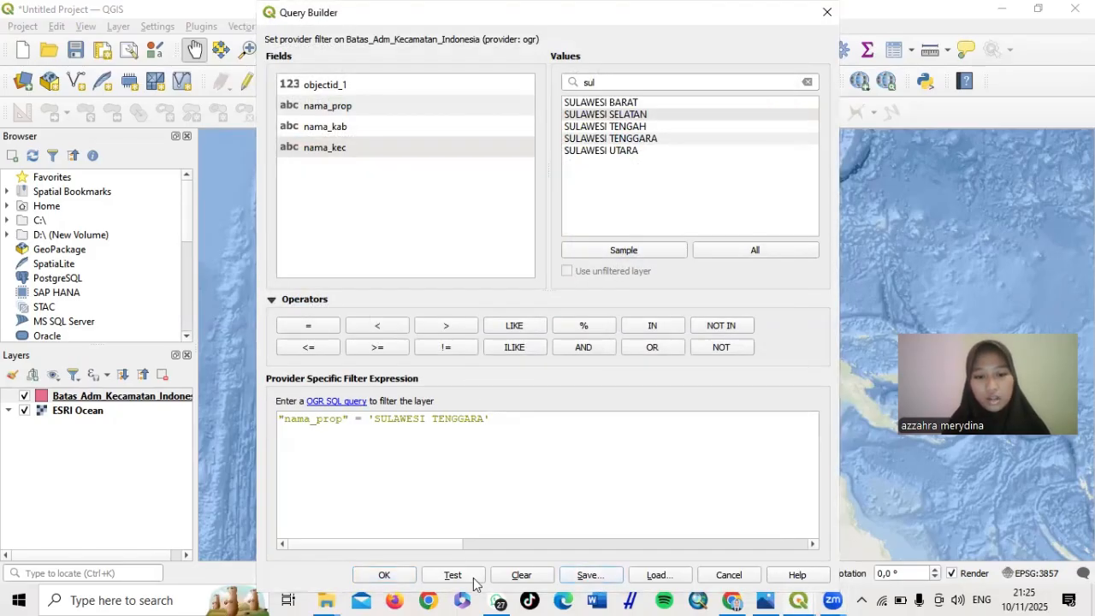
Apply the Sulawesi Tenggara filter and zoom the map onto its remaining districts
{"action": "left_click", "coordinate": [372, 578]}
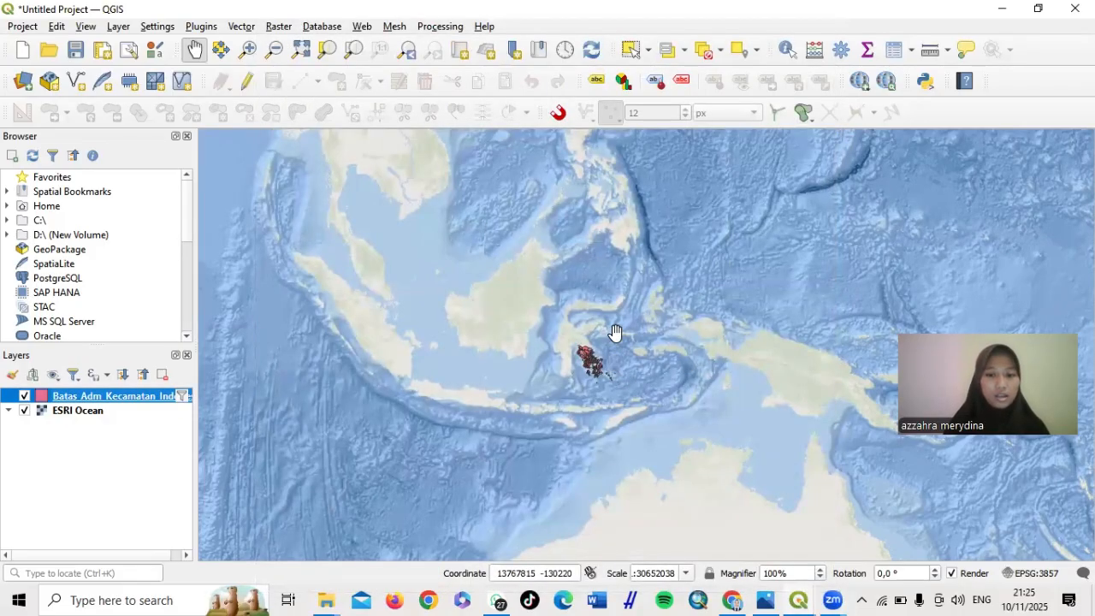
{"action": "scroll", "coordinate": [628, 330], "scroll_direction": "up", "scroll_amount": 3}
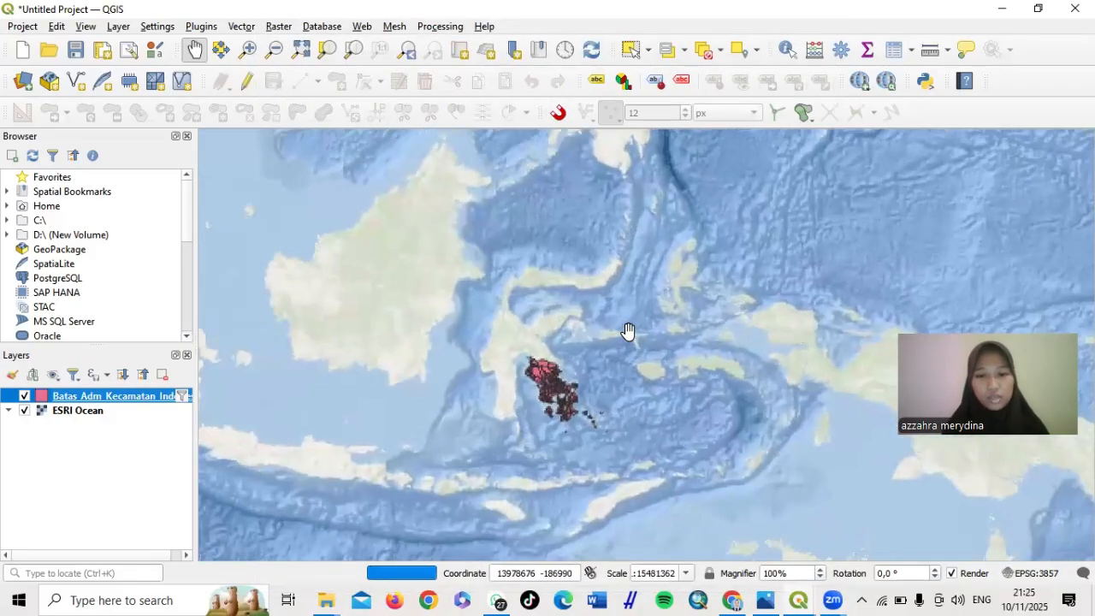
{"action": "left_click_drag", "start_coordinate": [582, 362], "coordinate": [581, 226]}
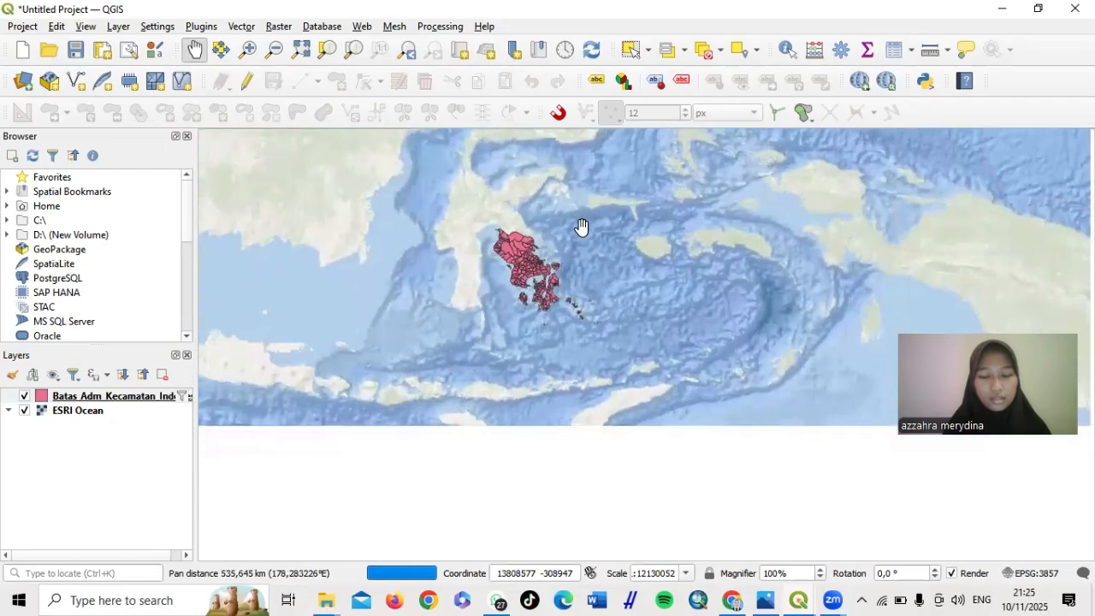
{"action": "scroll", "coordinate": [582, 226], "scroll_direction": "up", "scroll_amount": 2}
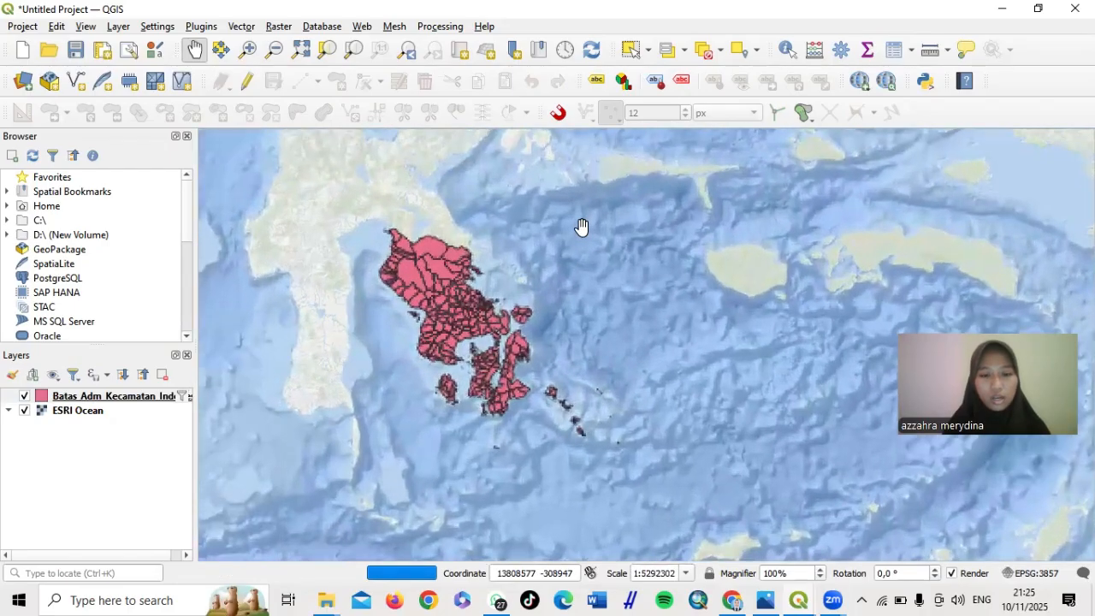
{"action": "left_click_drag", "start_coordinate": [526, 306], "coordinate": [570, 283]}
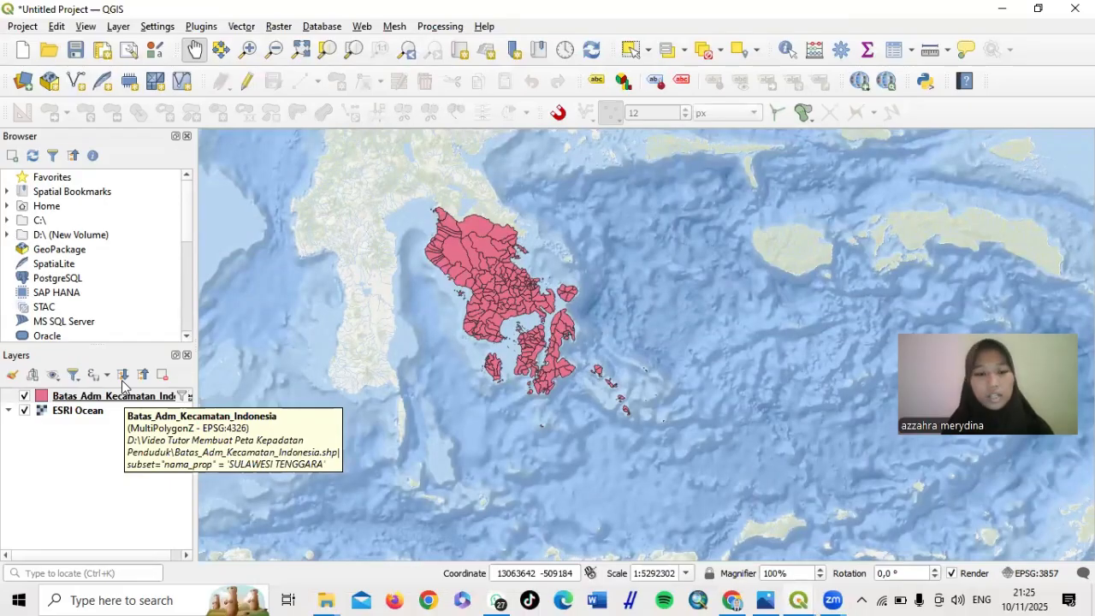
Start a Save Features As export of the district boundary layer
{"action": "right_click", "coordinate": [122, 394]}
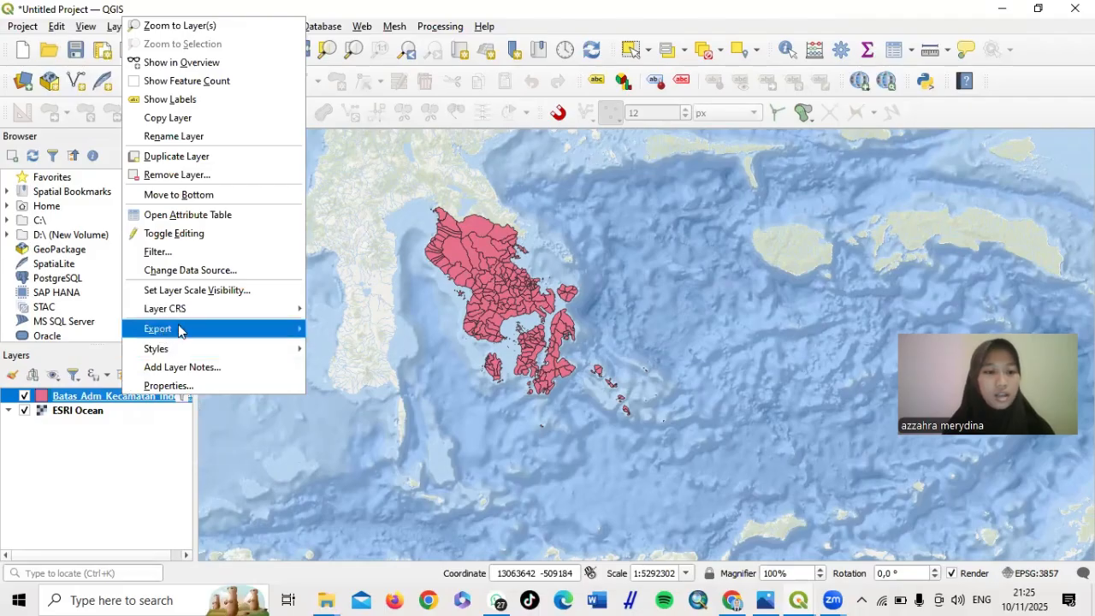
{"action": "mouse_move", "coordinate": [215, 329]}
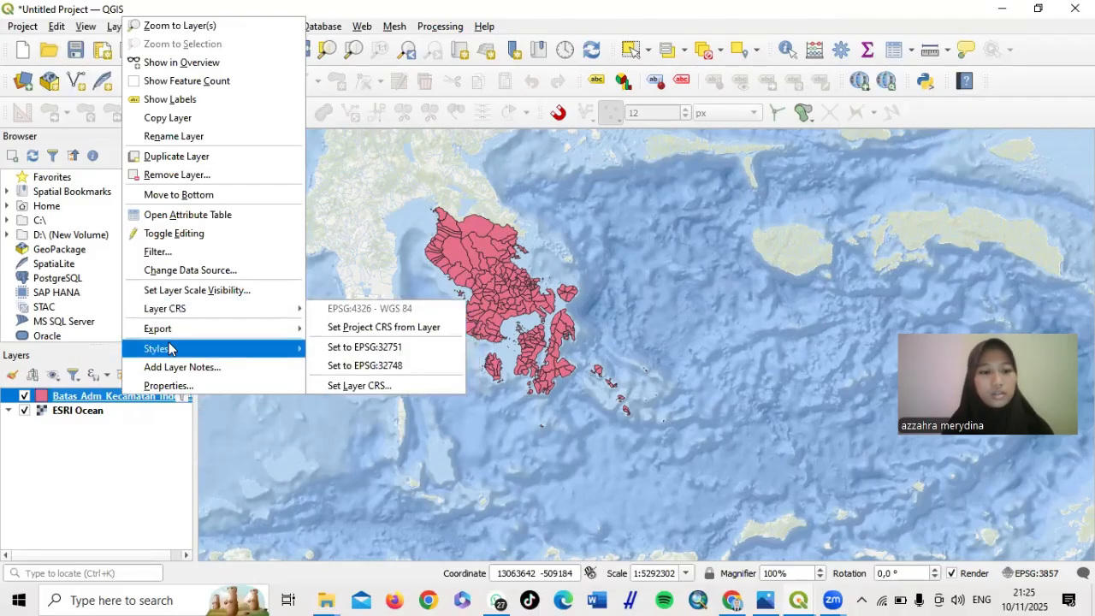
{"action": "mouse_move", "coordinate": [313, 324]}
{"action": "mouse_move", "coordinate": [289, 332]}
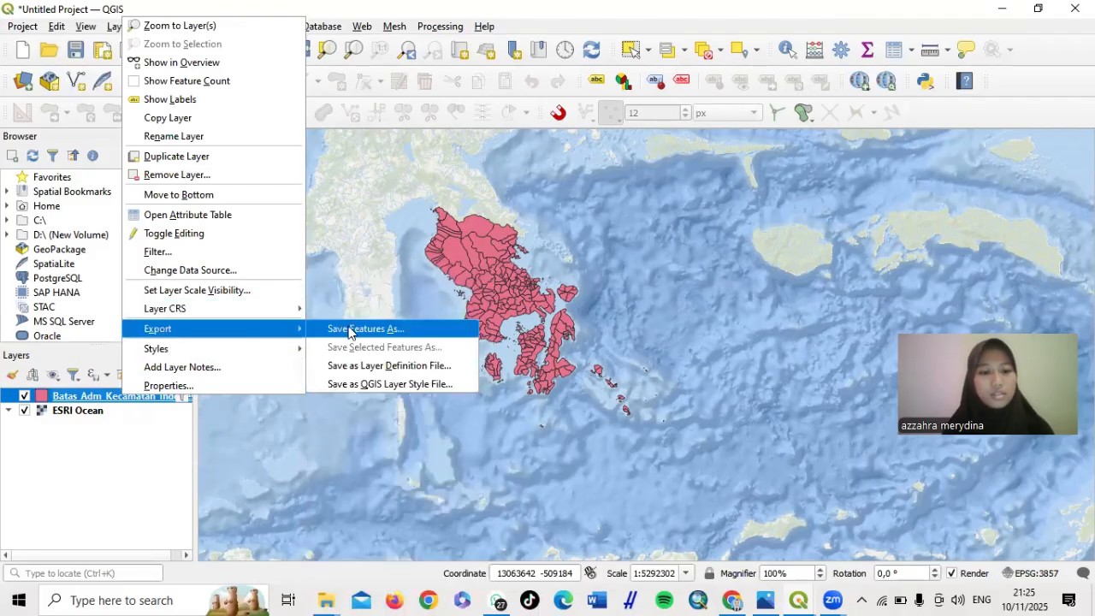
{"action": "left_click", "coordinate": [348, 332]}
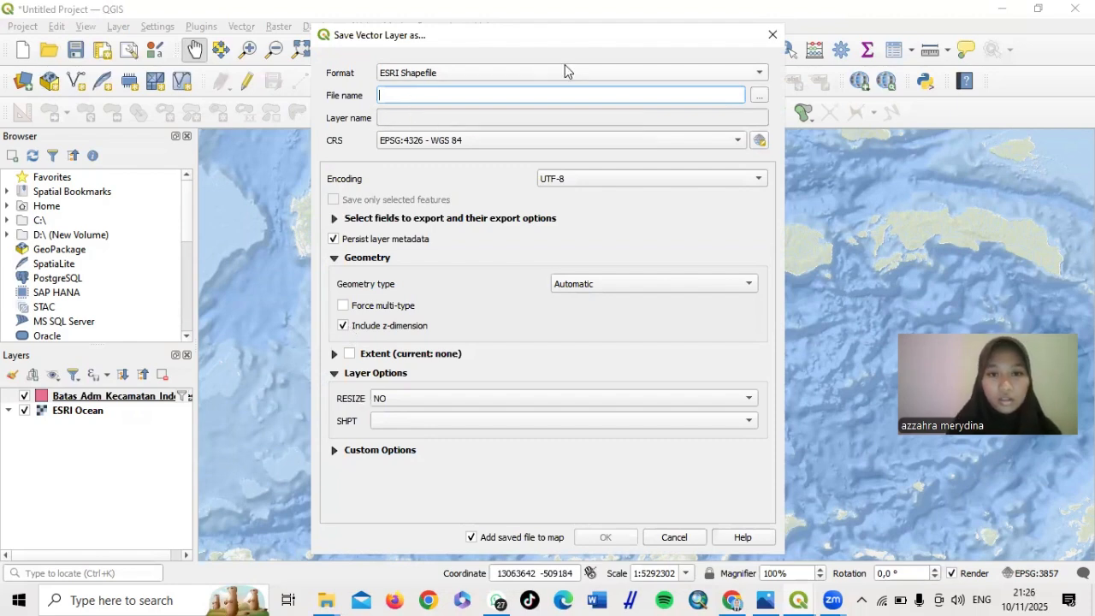
Browse to the Video Tutor Membuat Peta Kepadatan Penduduk folder on drive D:
{"action": "left_click", "coordinate": [759, 96]}
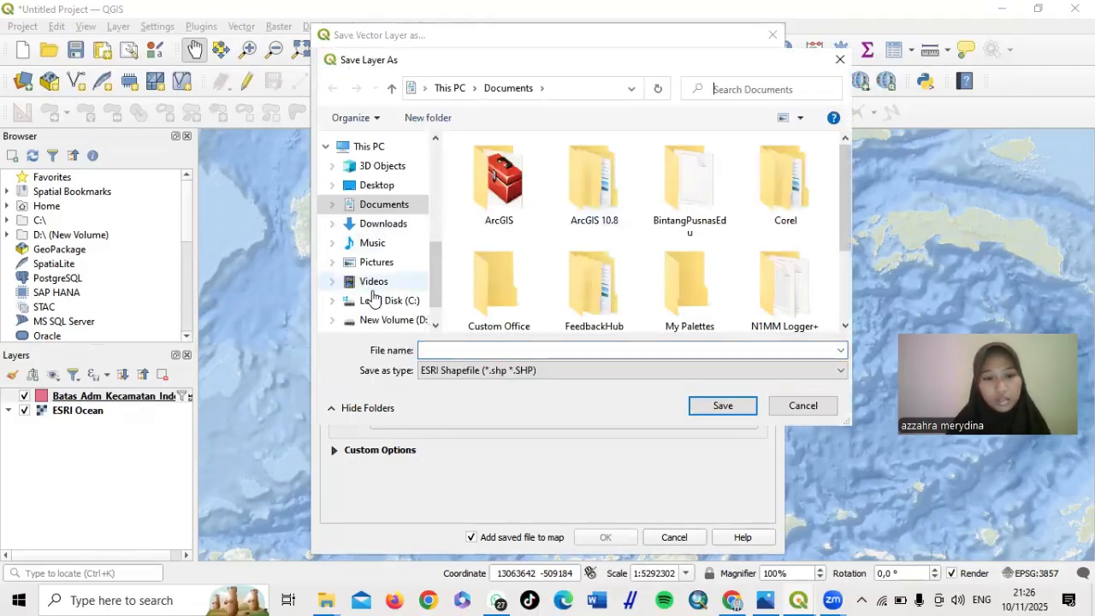
{"action": "scroll", "coordinate": [373, 296], "scroll_direction": "down", "scroll_amount": 2}
{"action": "left_click", "coordinate": [380, 281]}
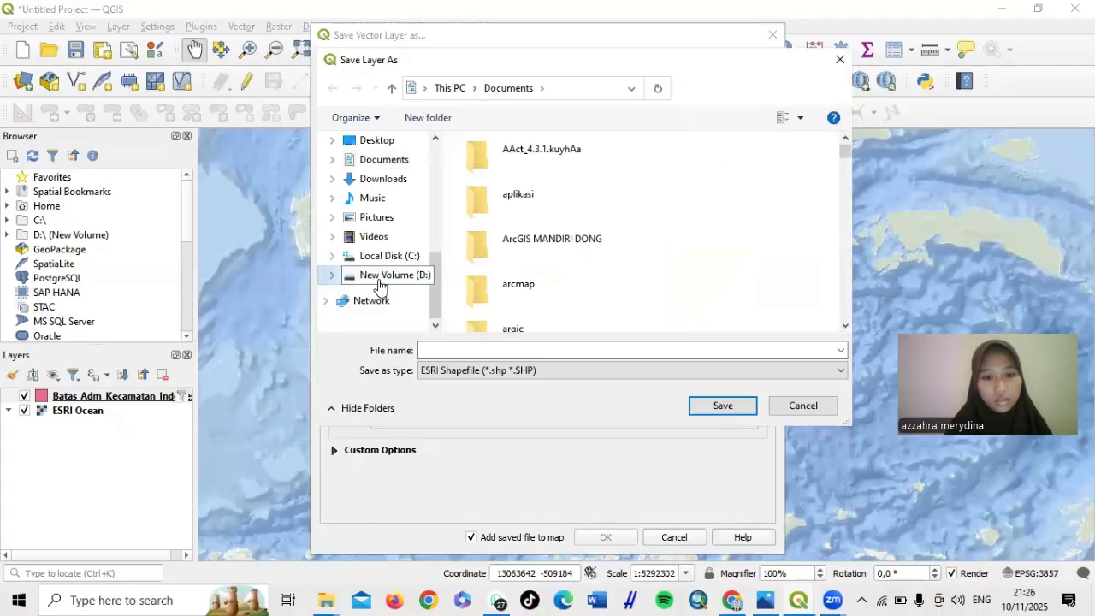
{"action": "scroll", "coordinate": [563, 265], "scroll_direction": "down", "scroll_amount": 1}
{"action": "scroll", "coordinate": [563, 265], "scroll_direction": "down", "scroll_amount": 12}
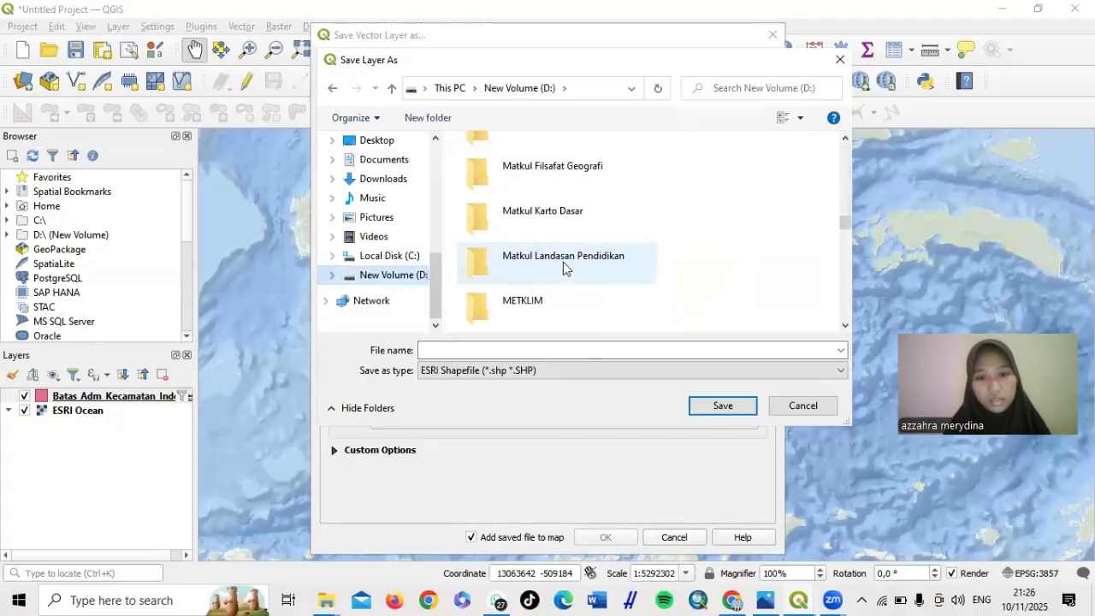
{"action": "scroll", "coordinate": [563, 268], "scroll_direction": "down", "scroll_amount": 8}
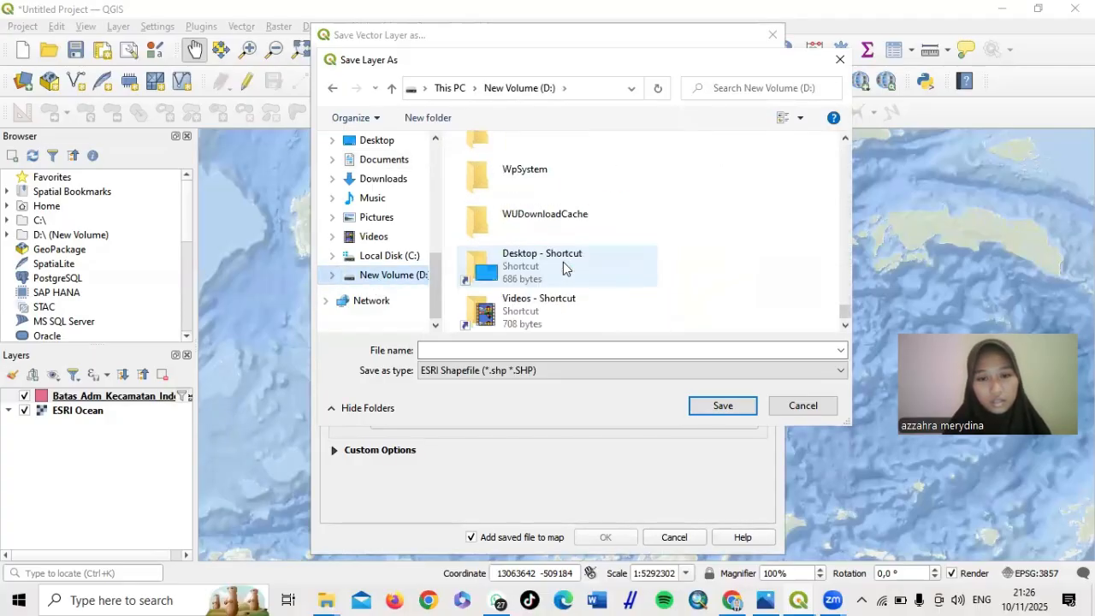
{"action": "scroll", "coordinate": [563, 267], "scroll_direction": "up", "scroll_amount": 3}
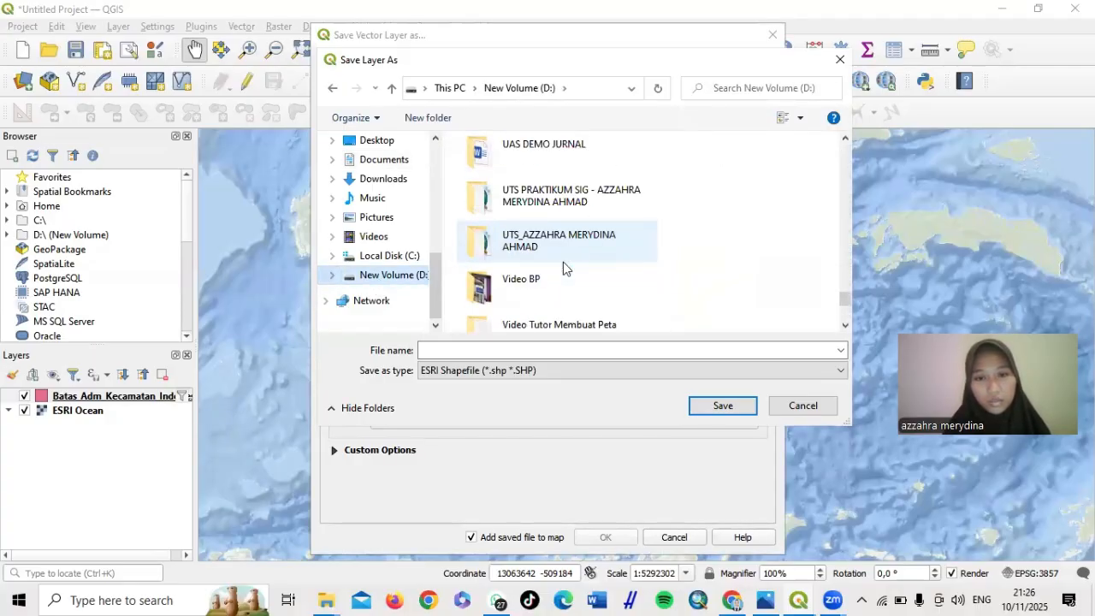
{"action": "left_click", "coordinate": [845, 326]}
{"action": "left_click", "coordinate": [845, 326]}
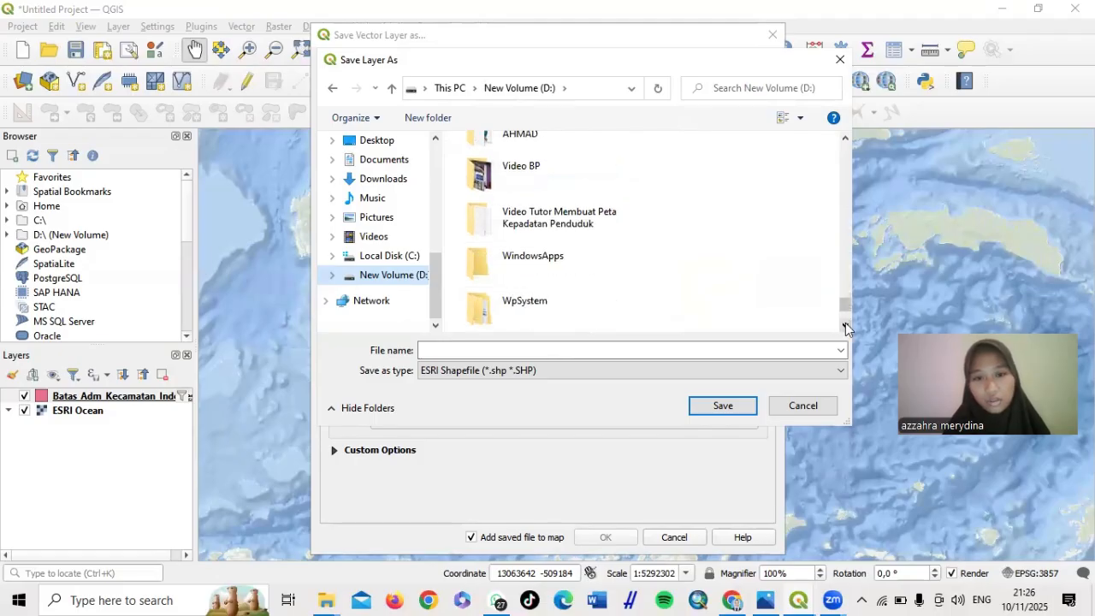
{"action": "double_click", "coordinate": [574, 212]}
Name the shapefile 'Batas Adm Perkecamatan Sulawesi Tenggara' and confirm the save location
{"action": "left_click", "coordinate": [503, 350]}
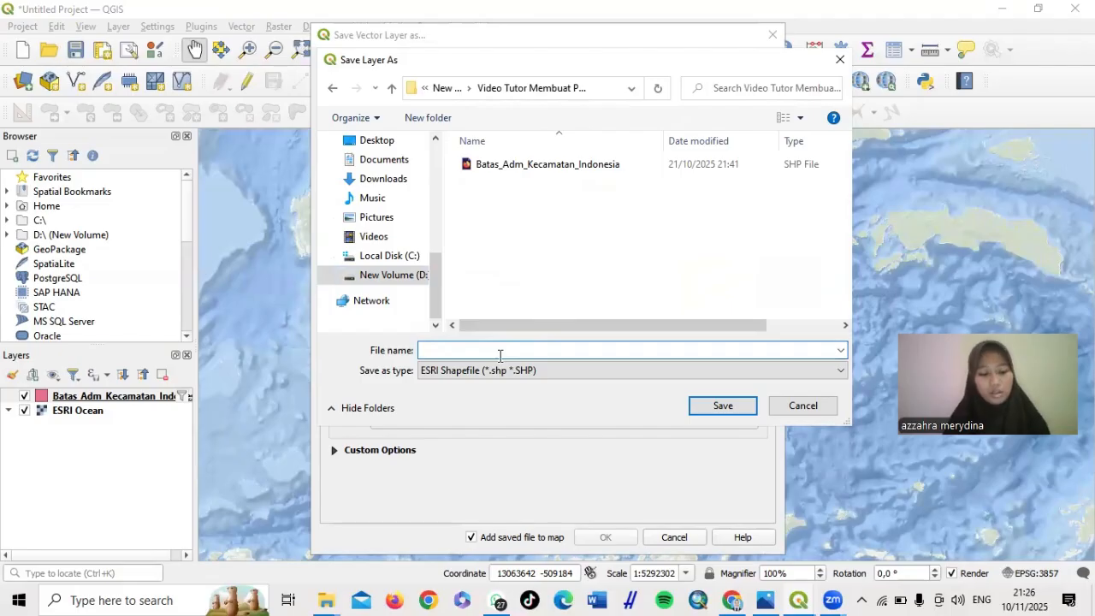
{"action": "type", "text": "Ba"}
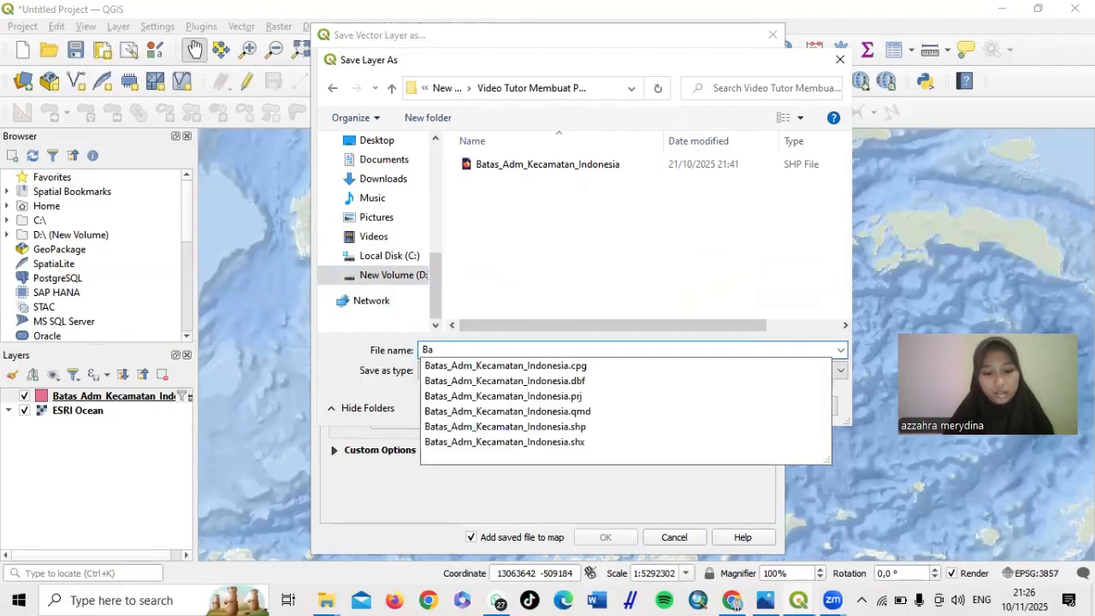
{"action": "type", "text": "tas A"}
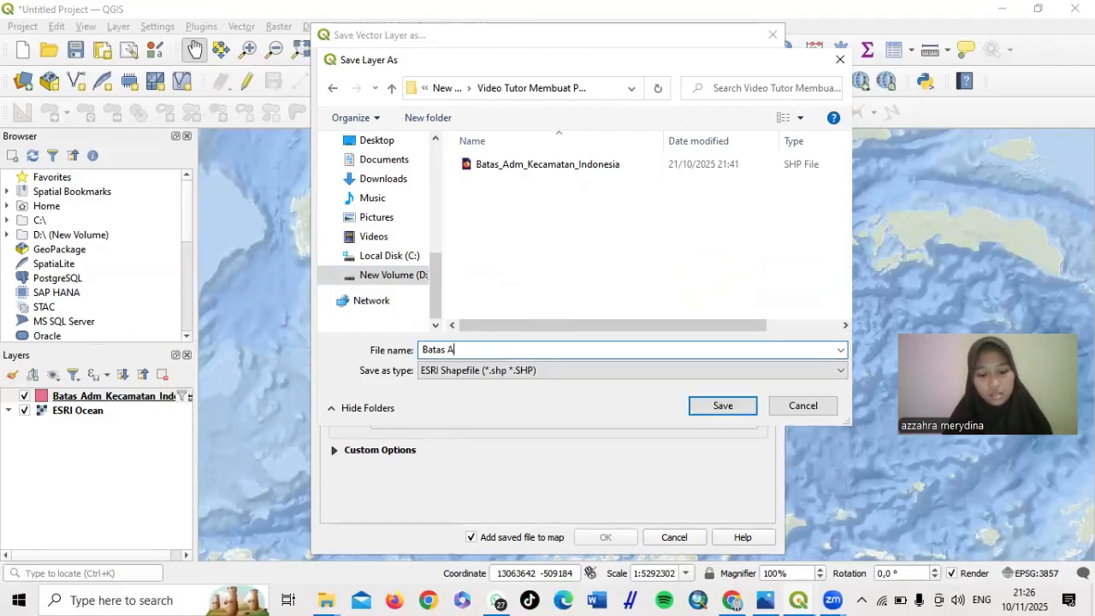
{"action": "type", "text": "dm"}
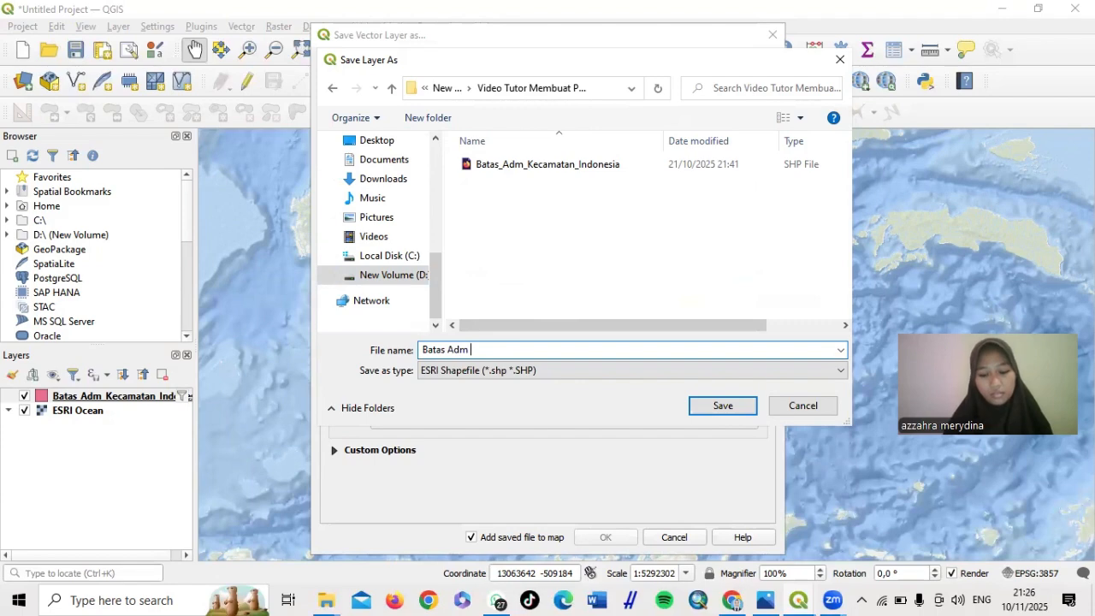
{"action": "type", "text": " Perkeca"}
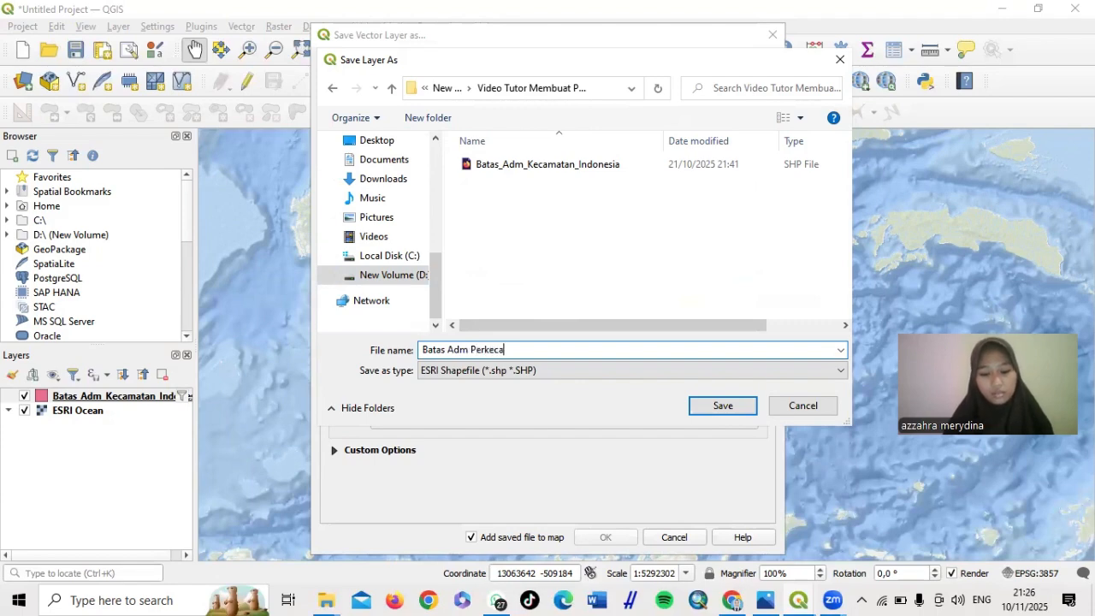
{"action": "type", "text": "matan "}
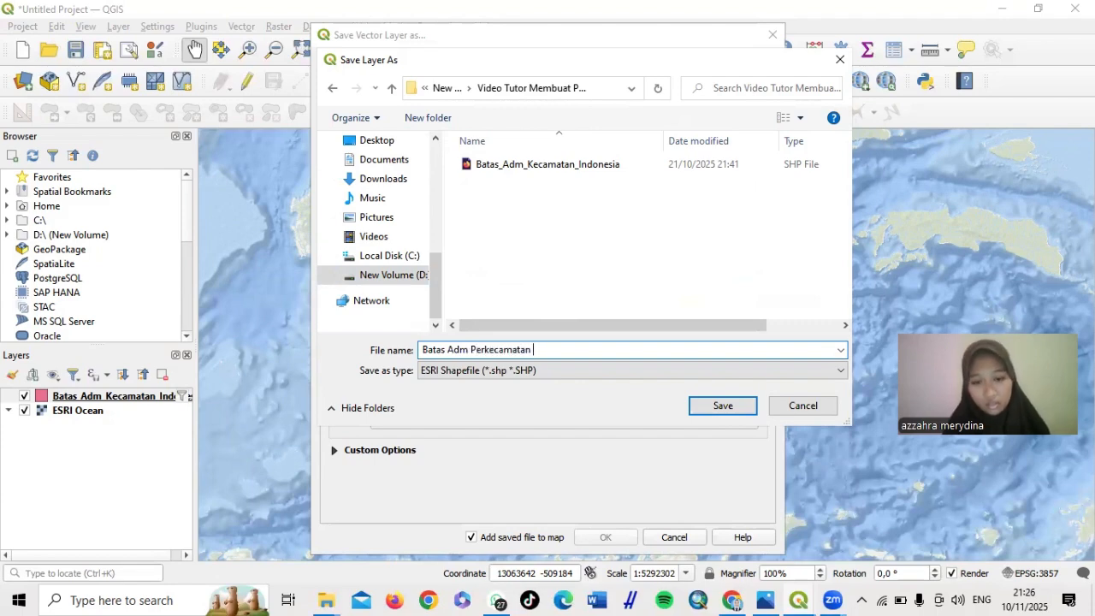
{"action": "type", "text": "Suka"}
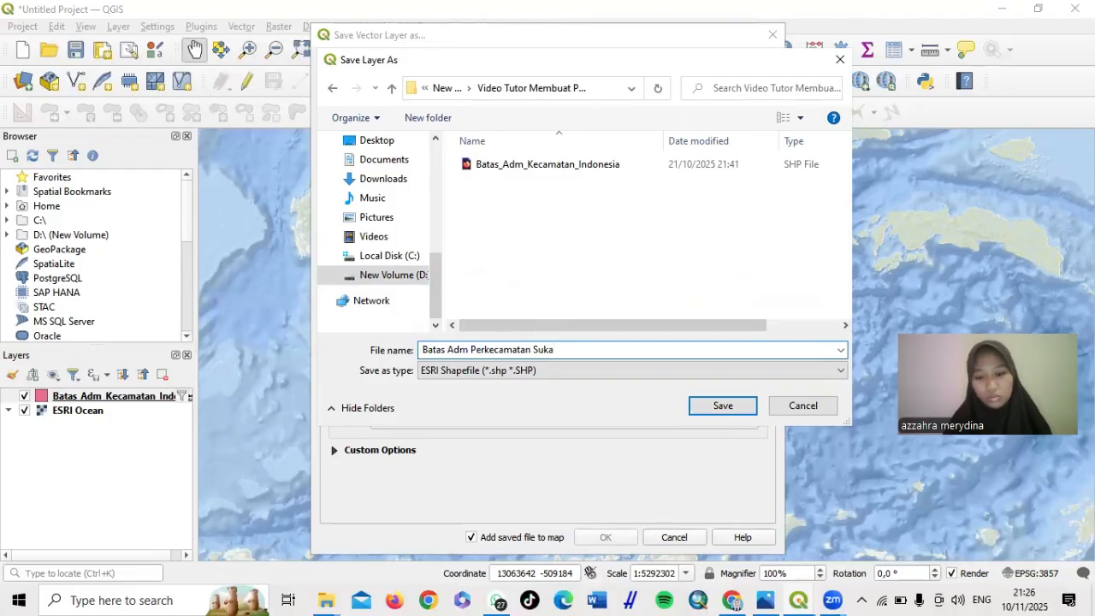
{"action": "key", "text": "BackSpace"}
{"action": "key", "text": "BackSpace"}
{"action": "type", "text": "lawes"}
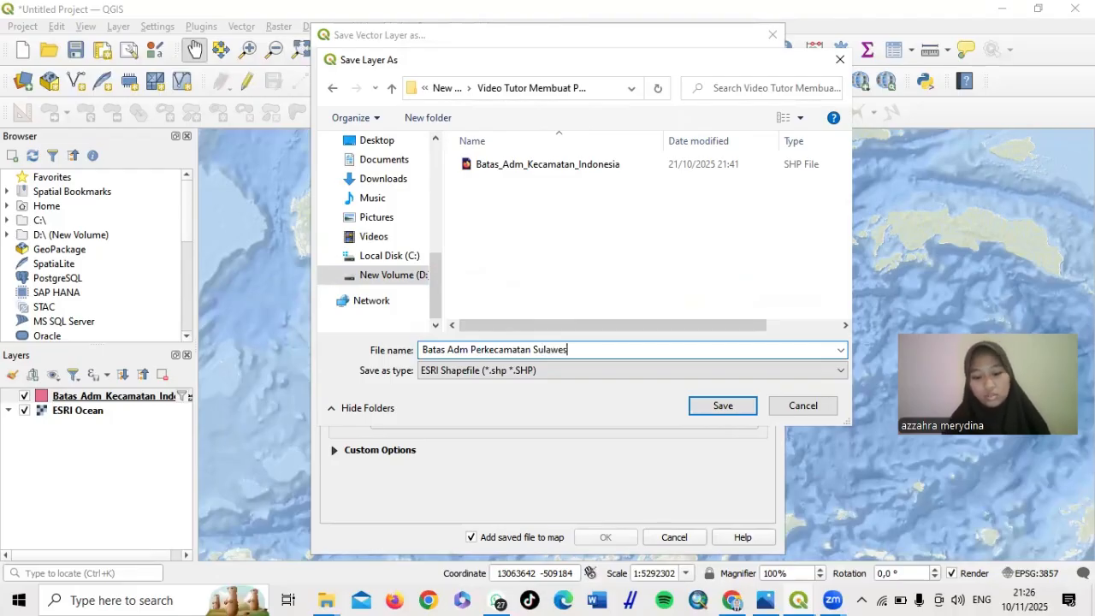
{"action": "type", "text": "i zT"}
{"action": "key", "text": "BackSpace"}
{"action": "key", "text": "BackSpace"}
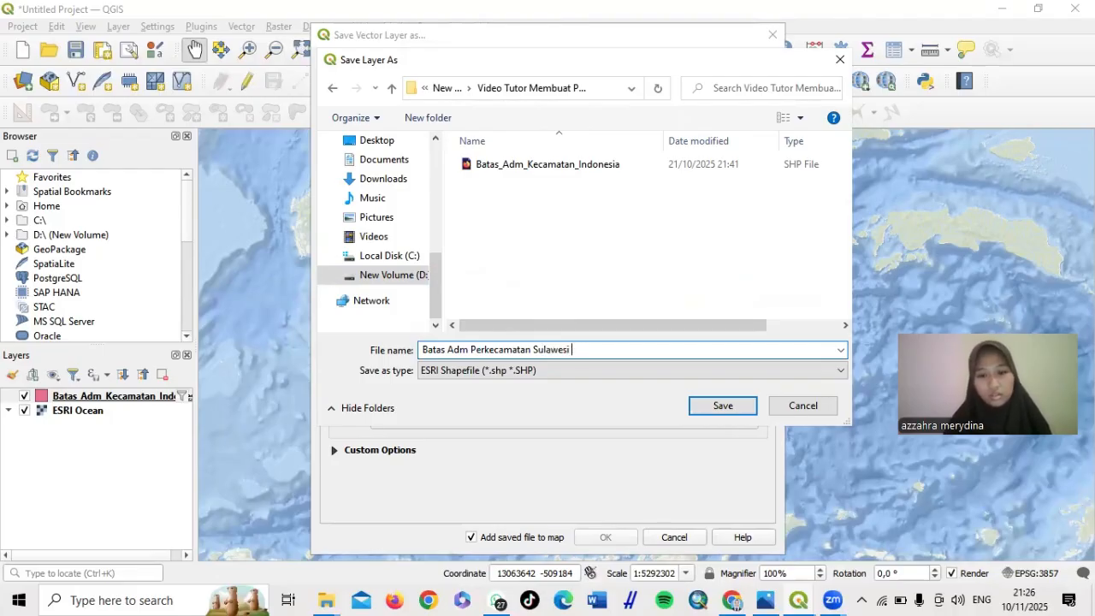
{"action": "type", "text": "Tem"}
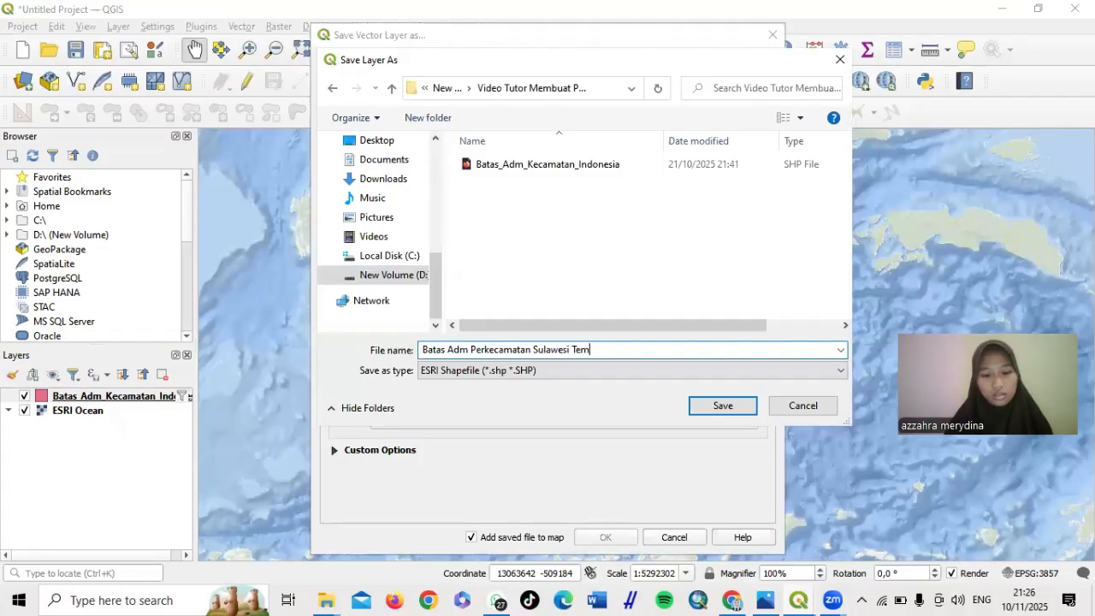
{"action": "key", "text": "BackSpace"}
{"action": "type", "text": "nggara"}
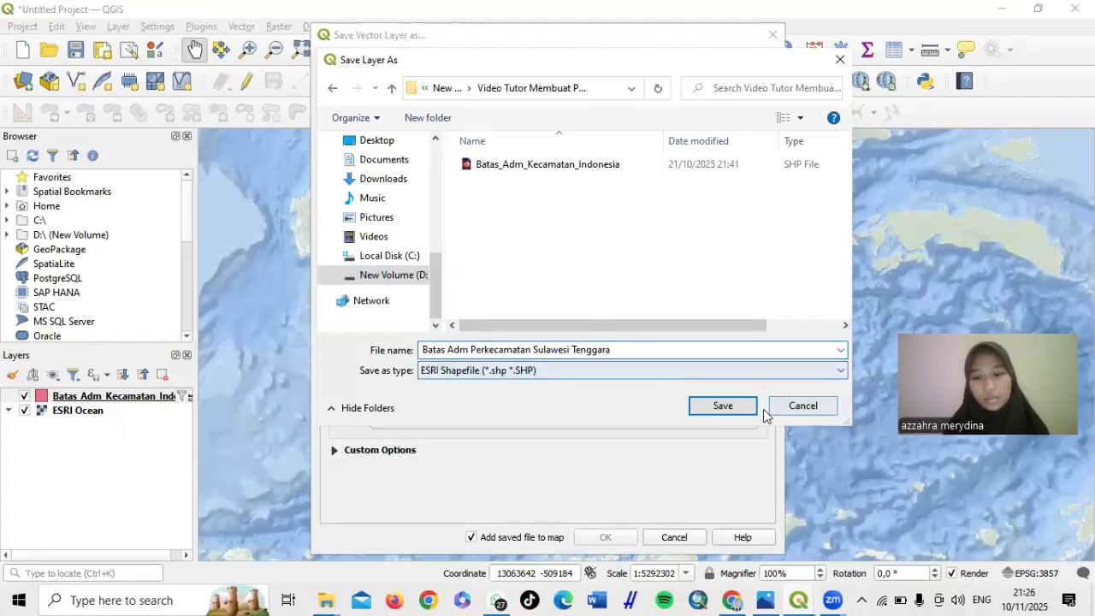
{"action": "left_click", "coordinate": [729, 409]}
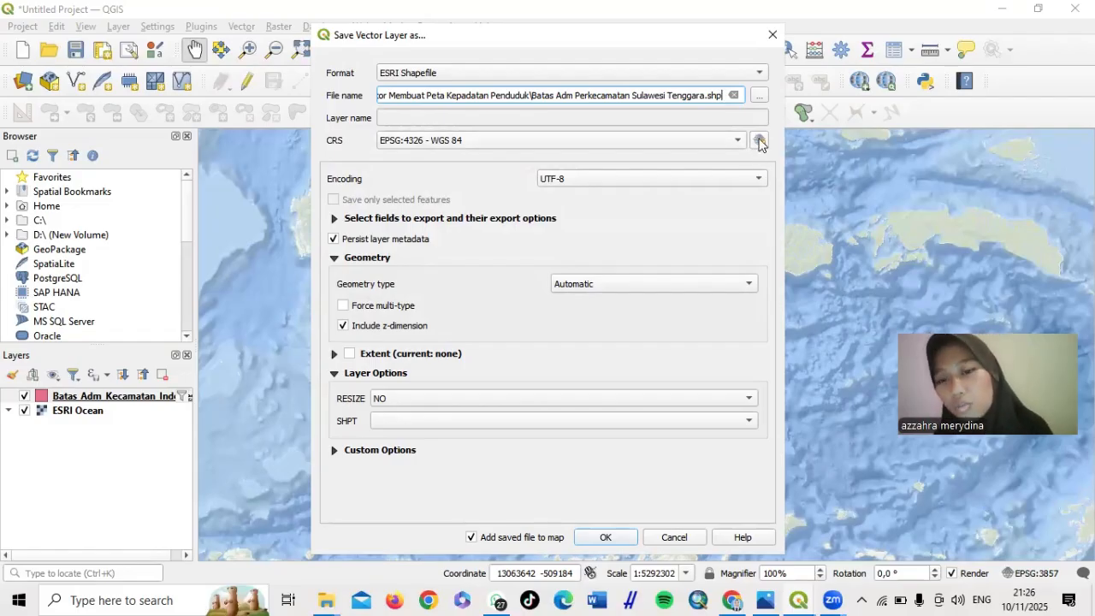
Bring up the export's CRS selector and filter its list to WGS 84
{"action": "left_click", "coordinate": [760, 141]}
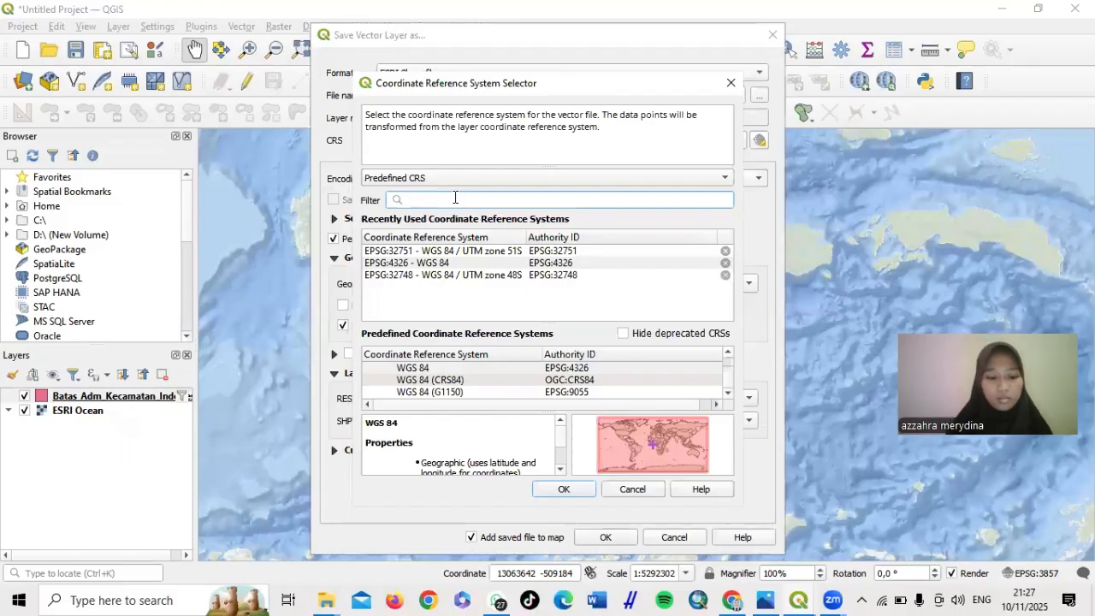
{"action": "type", "text": "WGS"}
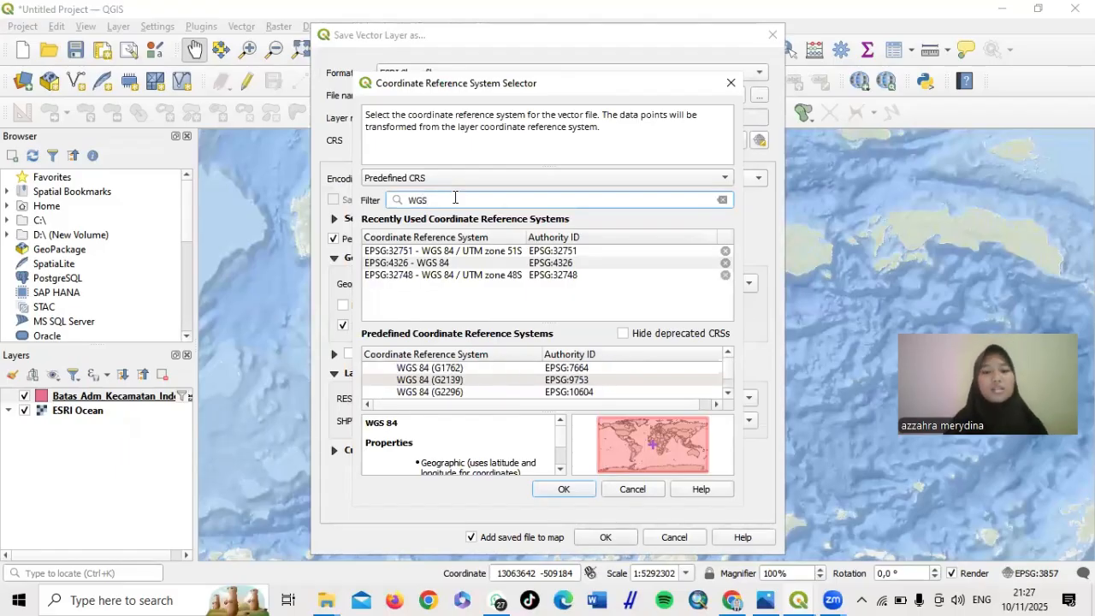
{"action": "type", "text": " 84"}
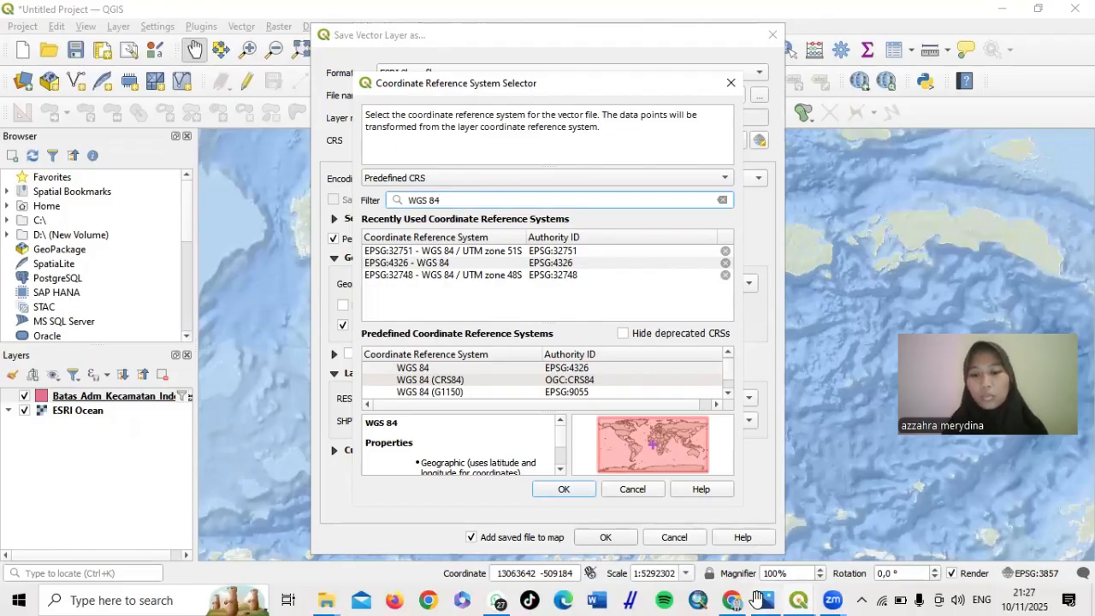
{"action": "mouse_move", "coordinate": [732, 599]}
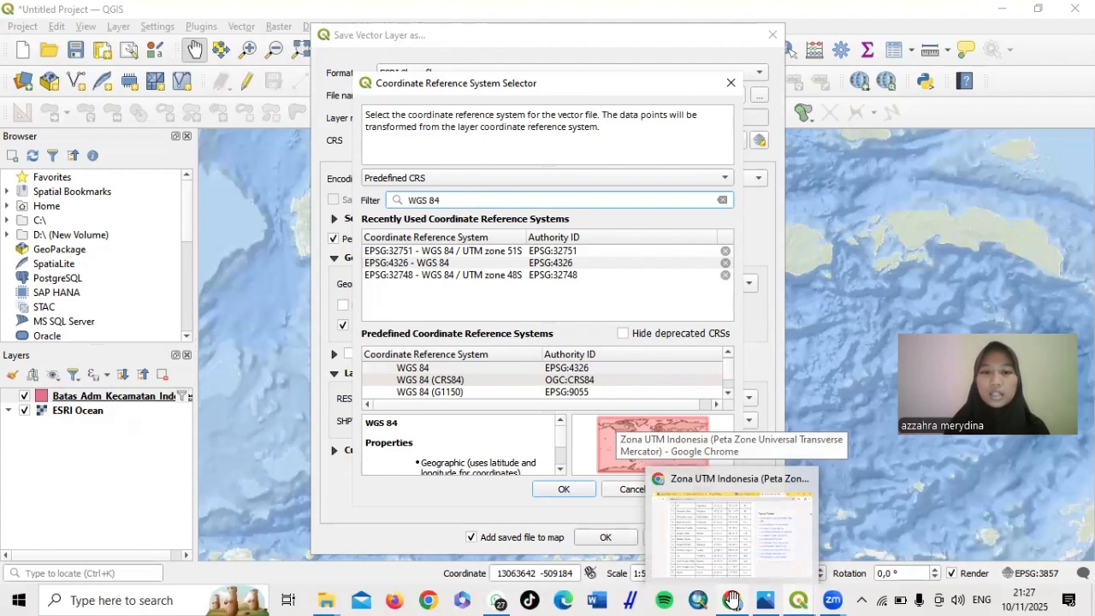
Find zone 51 S for Sulawesi Tenggara in the Zona UTM Indonesia table, then minimize Chrome
{"action": "left_click", "coordinate": [713, 516]}
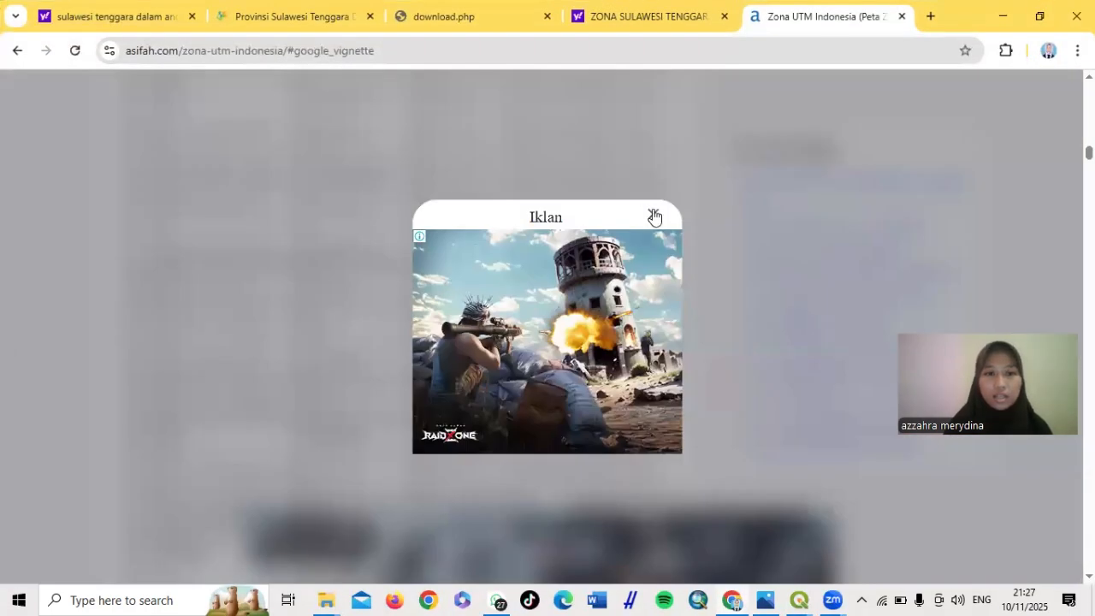
{"action": "left_click", "coordinate": [654, 217]}
{"action": "scroll", "coordinate": [408, 128], "scroll_direction": "up", "scroll_amount": 7}
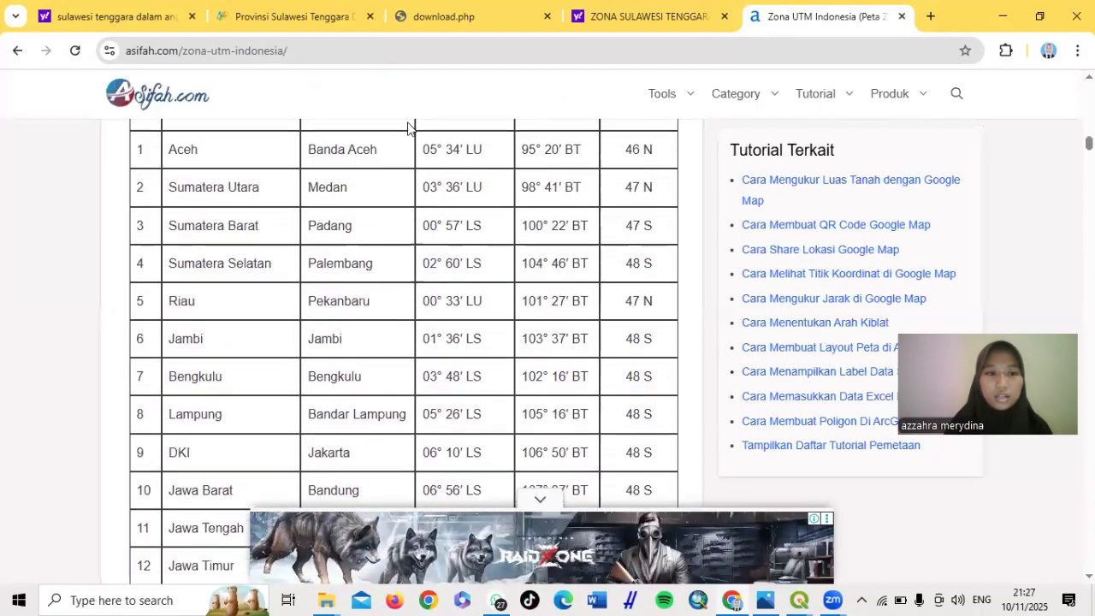
{"action": "scroll", "coordinate": [408, 127], "scroll_direction": "up", "scroll_amount": 7}
{"action": "scroll", "coordinate": [408, 128], "scroll_direction": "down", "scroll_amount": 3}
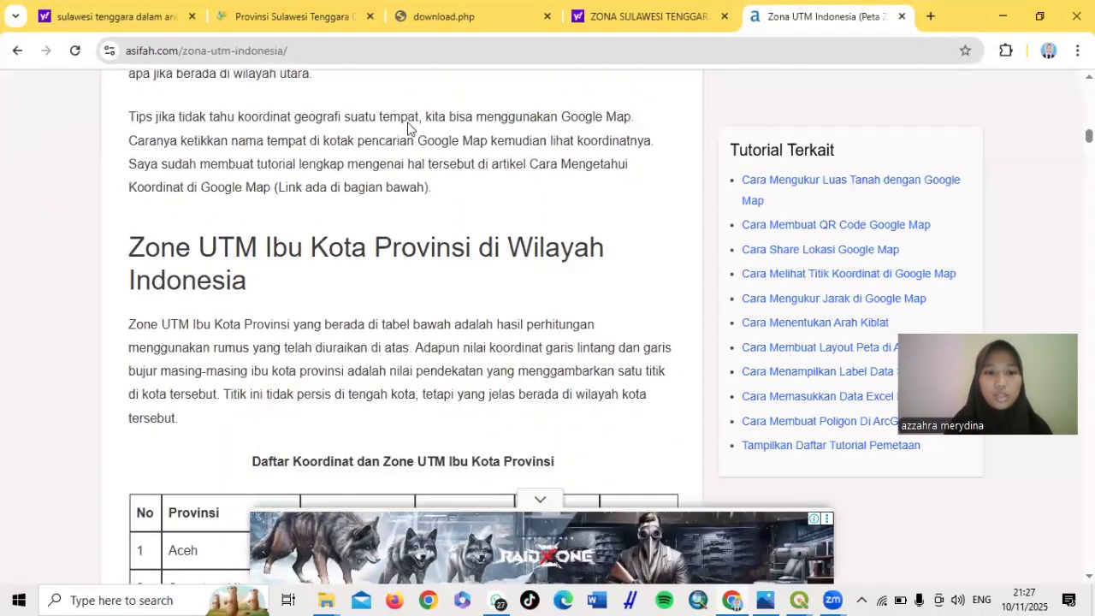
{"action": "scroll", "coordinate": [408, 127], "scroll_direction": "down", "scroll_amount": 3}
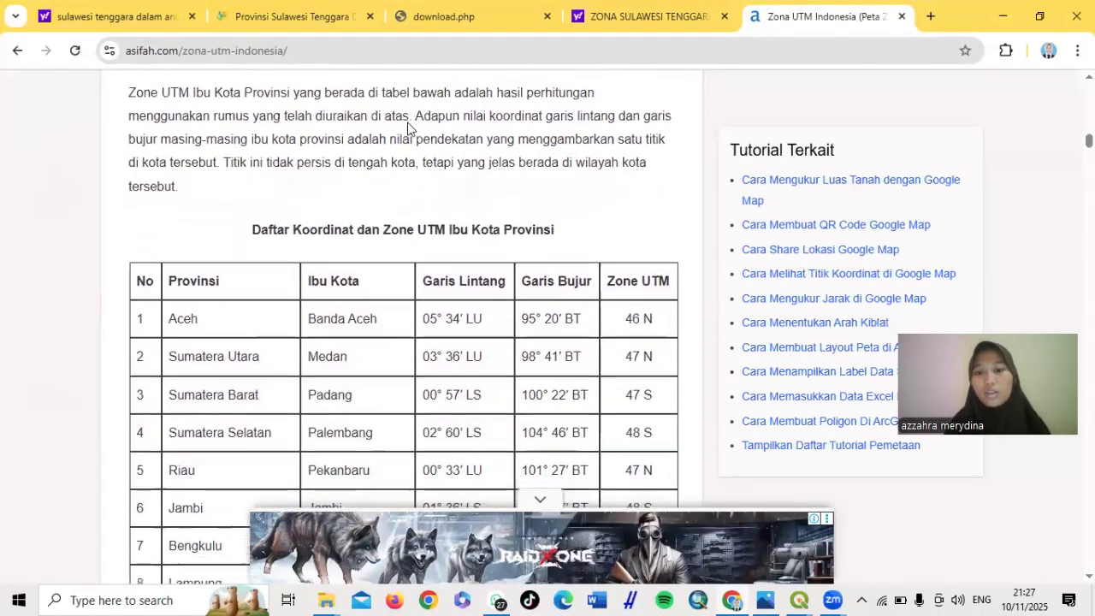
{"action": "scroll", "coordinate": [408, 128], "scroll_direction": "down", "scroll_amount": 7}
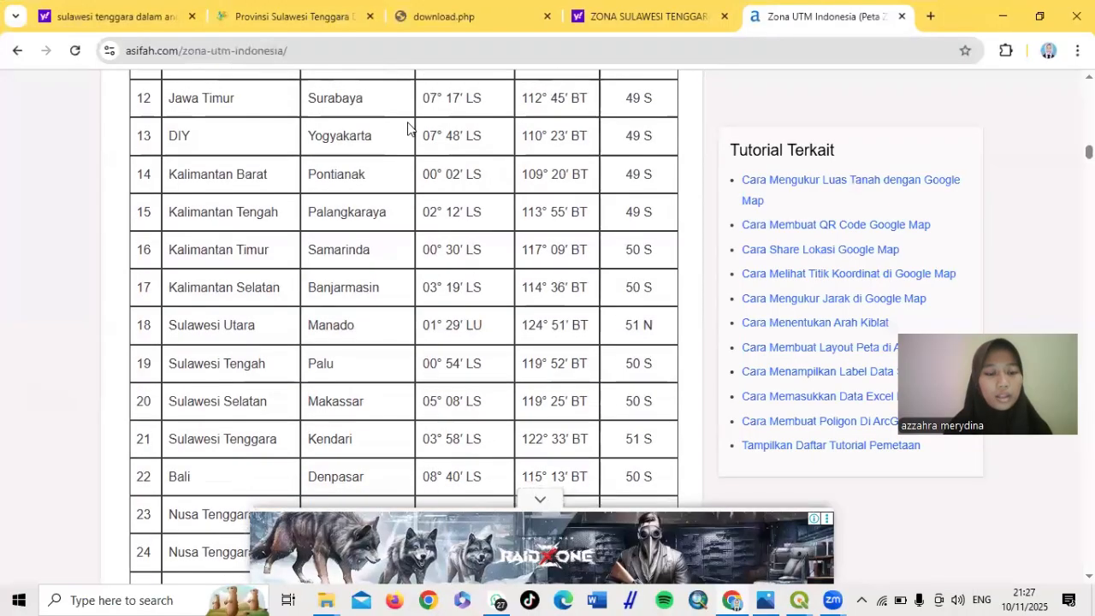
{"action": "scroll", "coordinate": [408, 127], "scroll_direction": "down", "scroll_amount": 2}
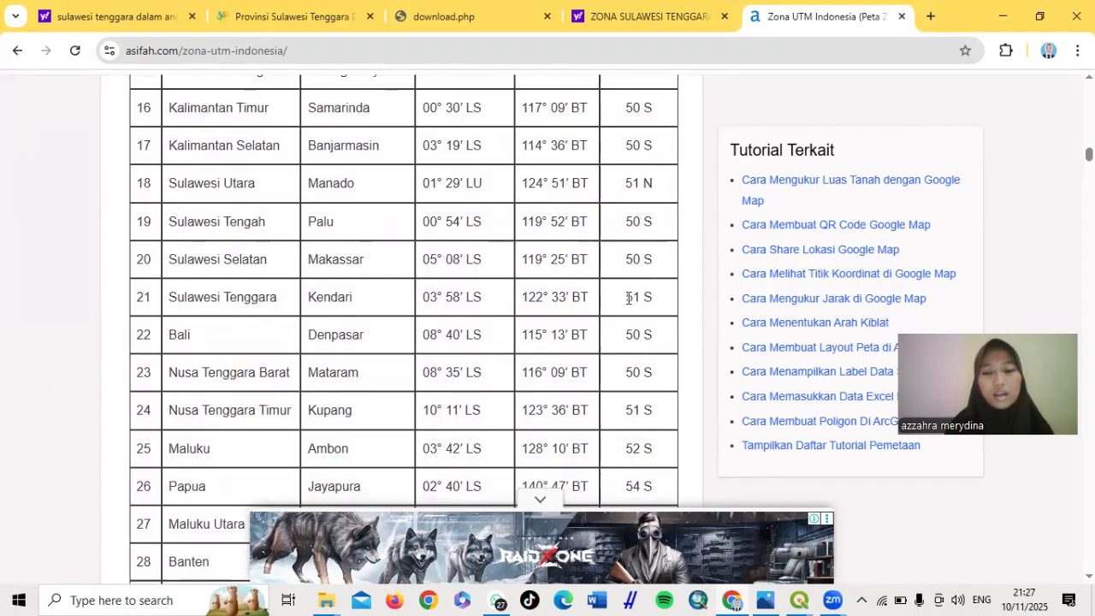
{"action": "left_click_drag", "start_coordinate": [627, 299], "coordinate": [651, 298]}
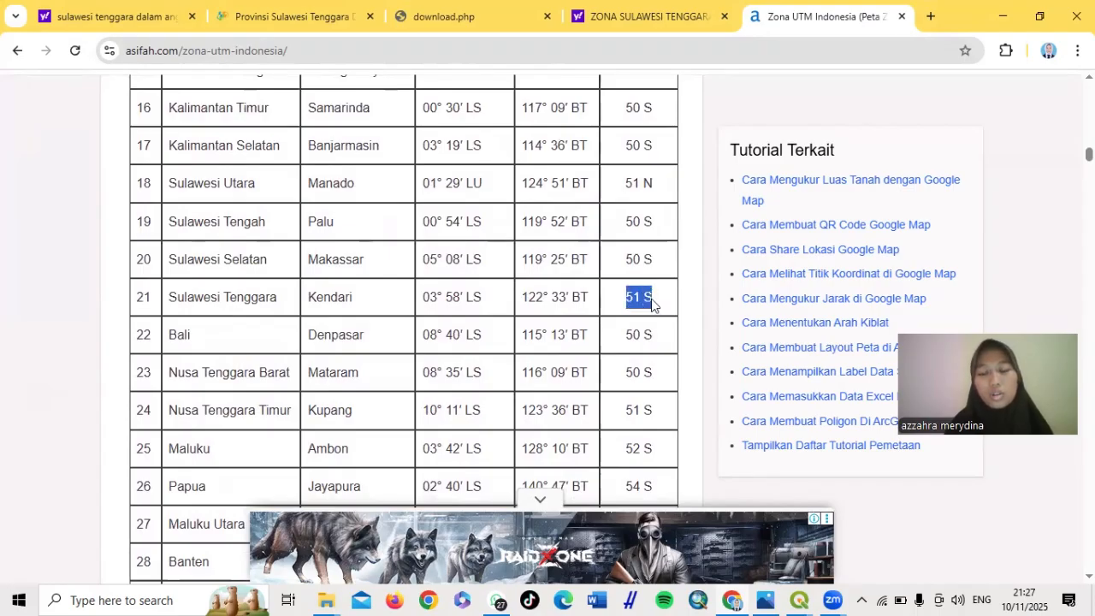
{"action": "left_click", "coordinate": [997, 15]}
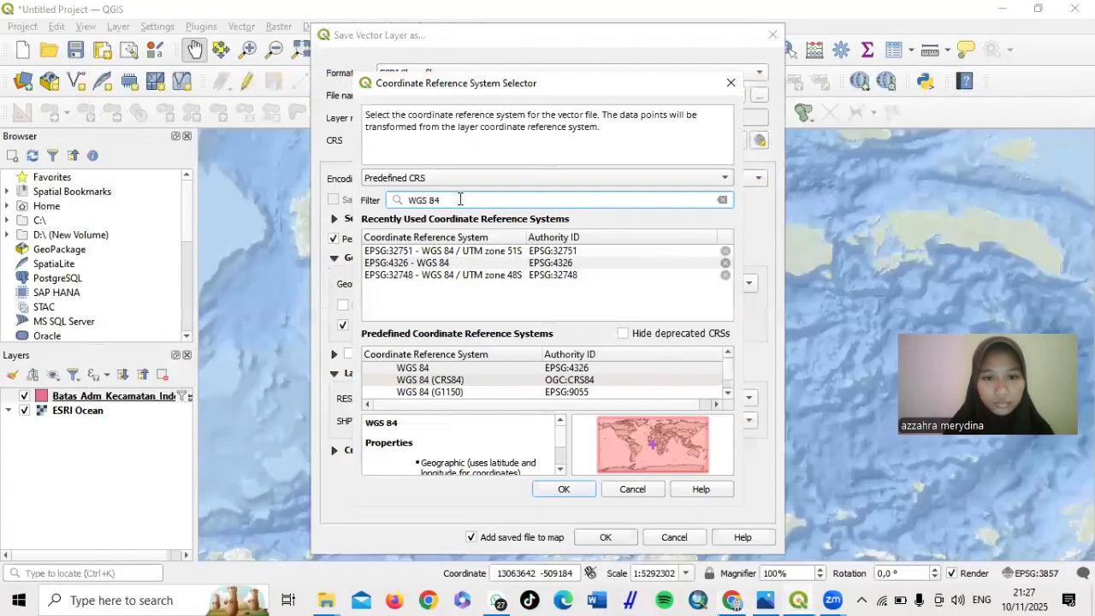
Choose EPSG:32751 WGS 84 / UTM zone 51S and run the shapefile export
{"action": "left_click", "coordinate": [495, 250]}
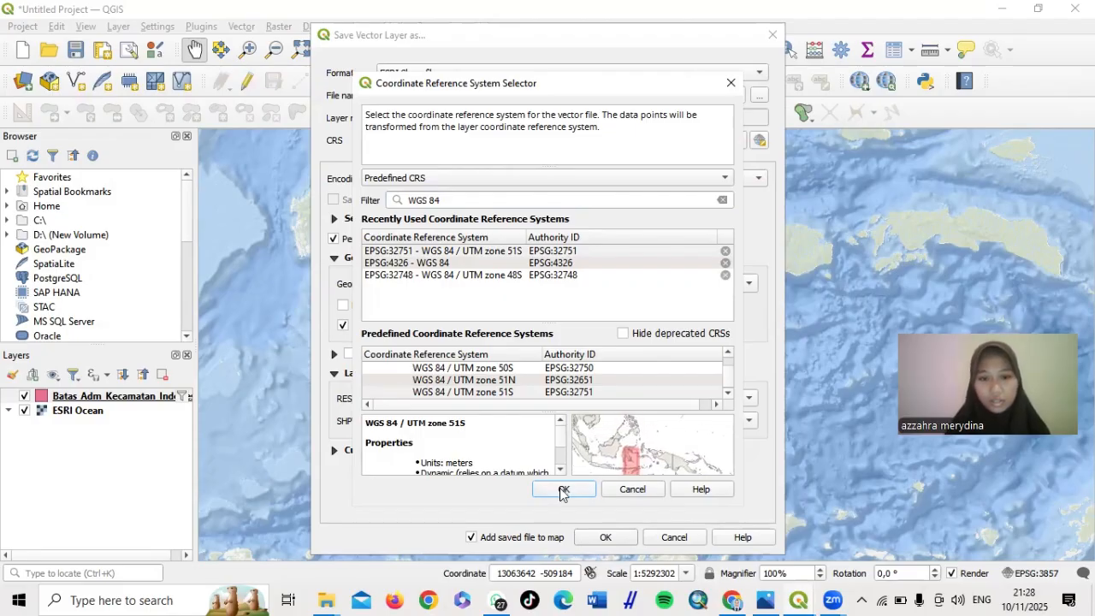
{"action": "double_click", "coordinate": [508, 252]}
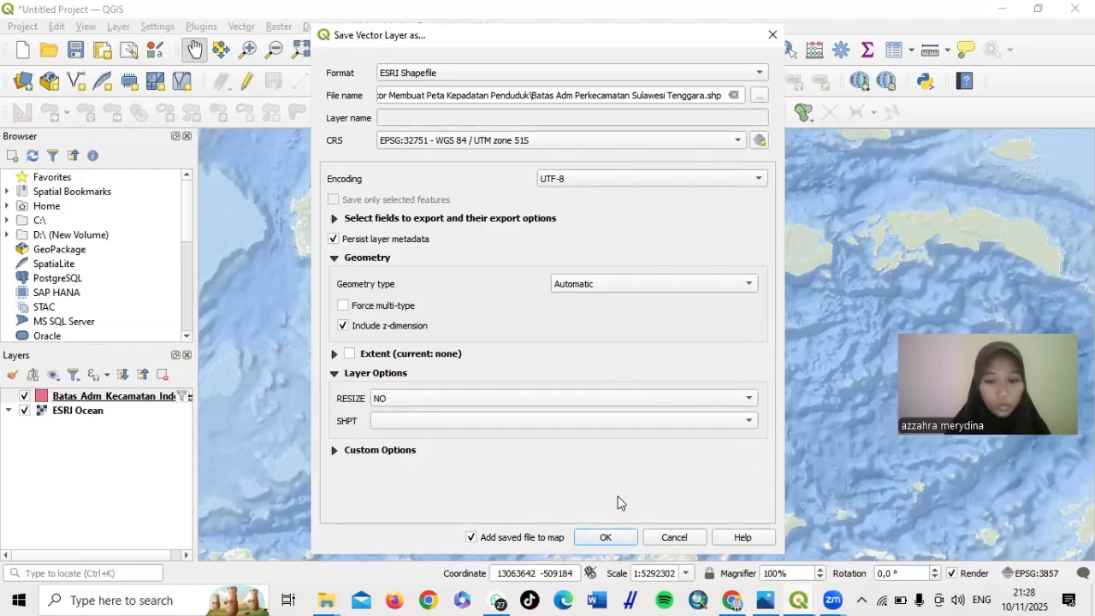
{"action": "left_click", "coordinate": [605, 540]}
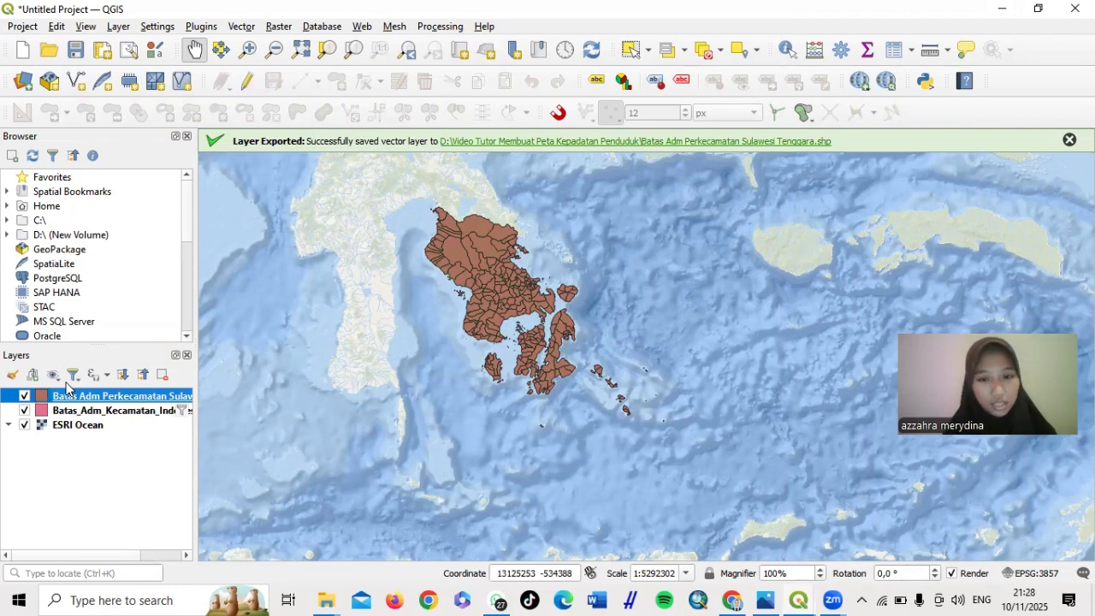
Uncheck the Batas_Adm_Kecamatan_Indonesia layer in the Layers panel
{"action": "left_click", "coordinate": [24, 411]}
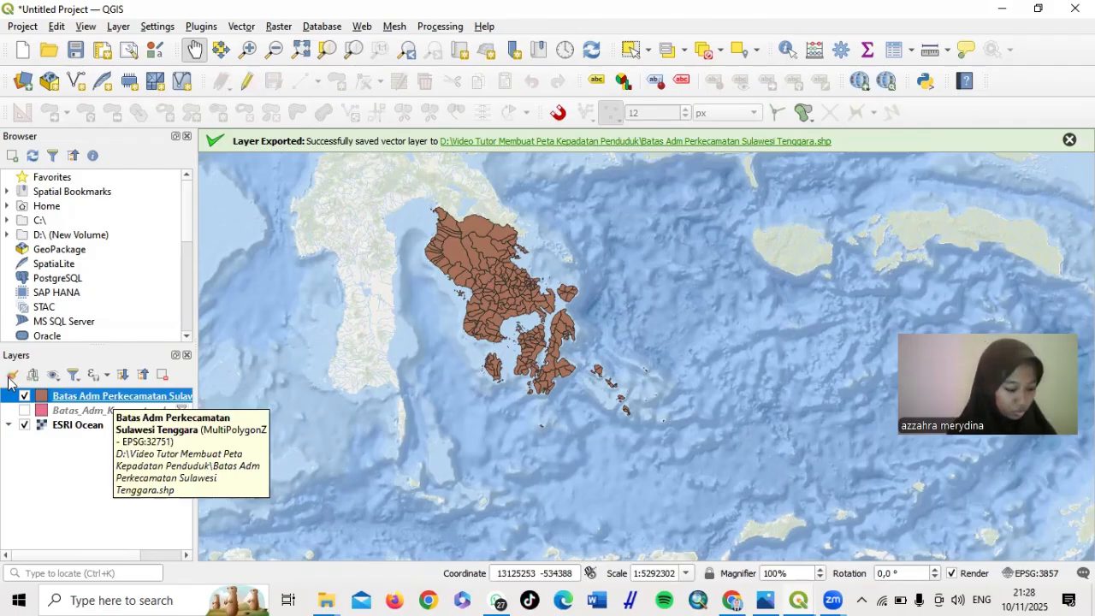
Launch Vector > Geoprocessing Tools > Dissolve
{"action": "left_click", "coordinate": [240, 26]}
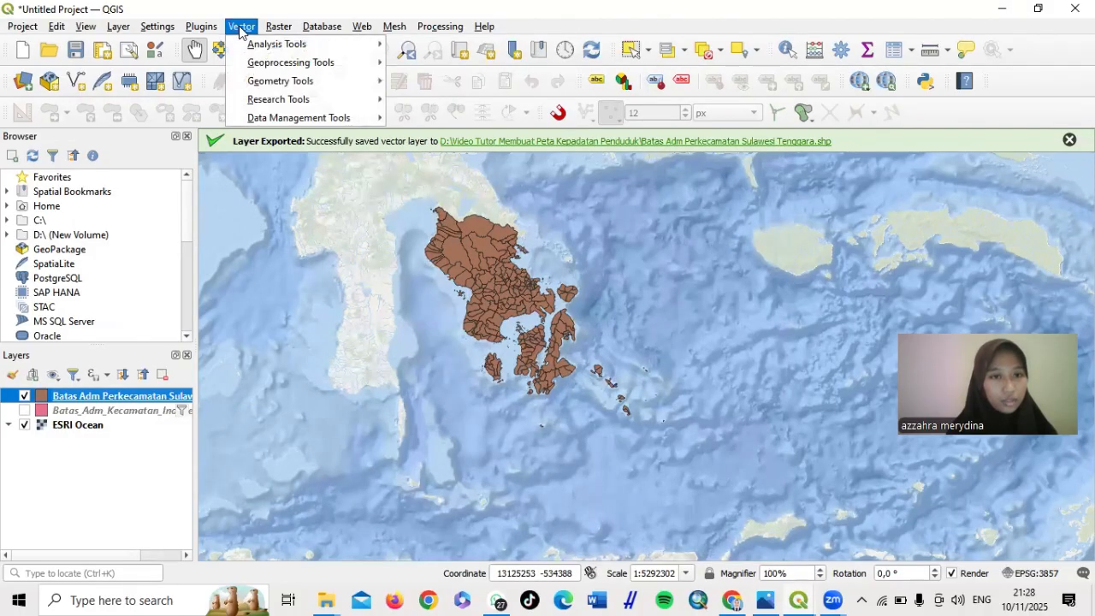
{"action": "mouse_move", "coordinate": [265, 67]}
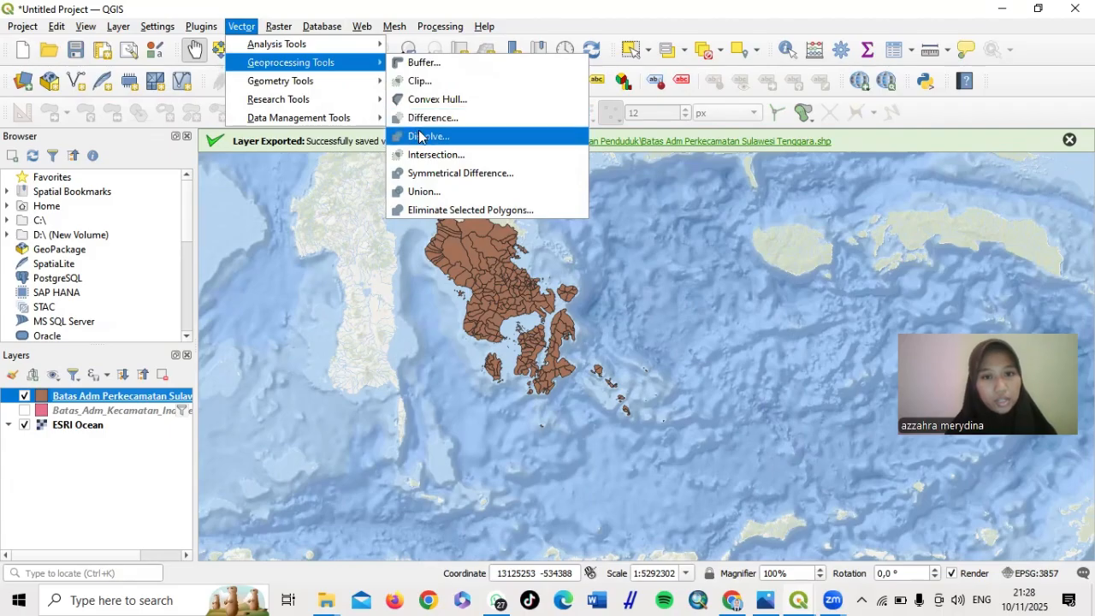
{"action": "left_click", "coordinate": [419, 137]}
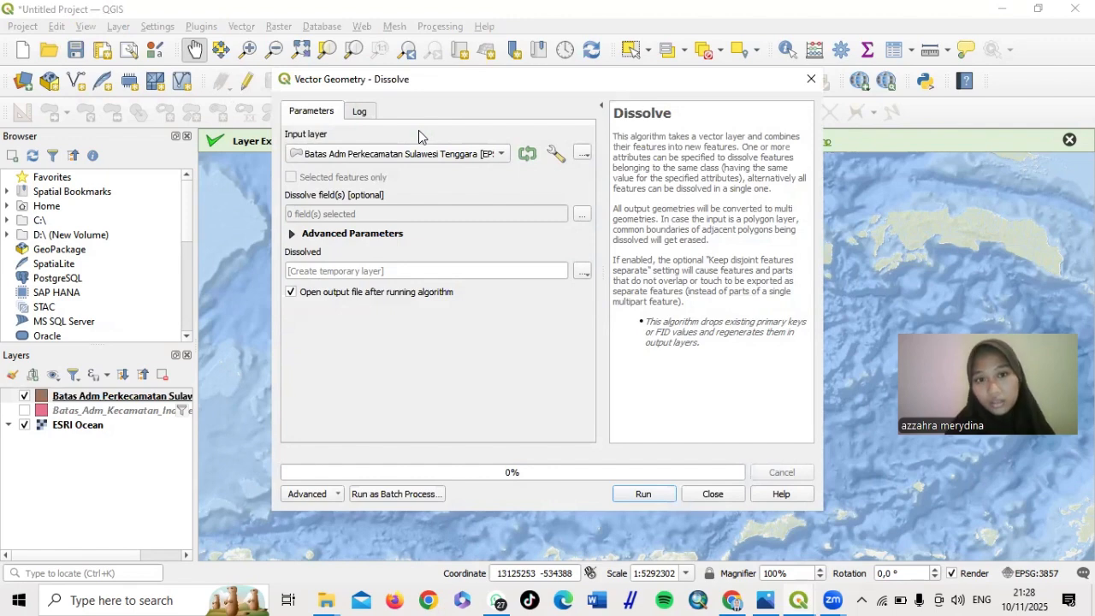
Keep the Sulawesi Tenggara district layer as input and check nama_kab as dissolve field
{"action": "left_click", "coordinate": [494, 152]}
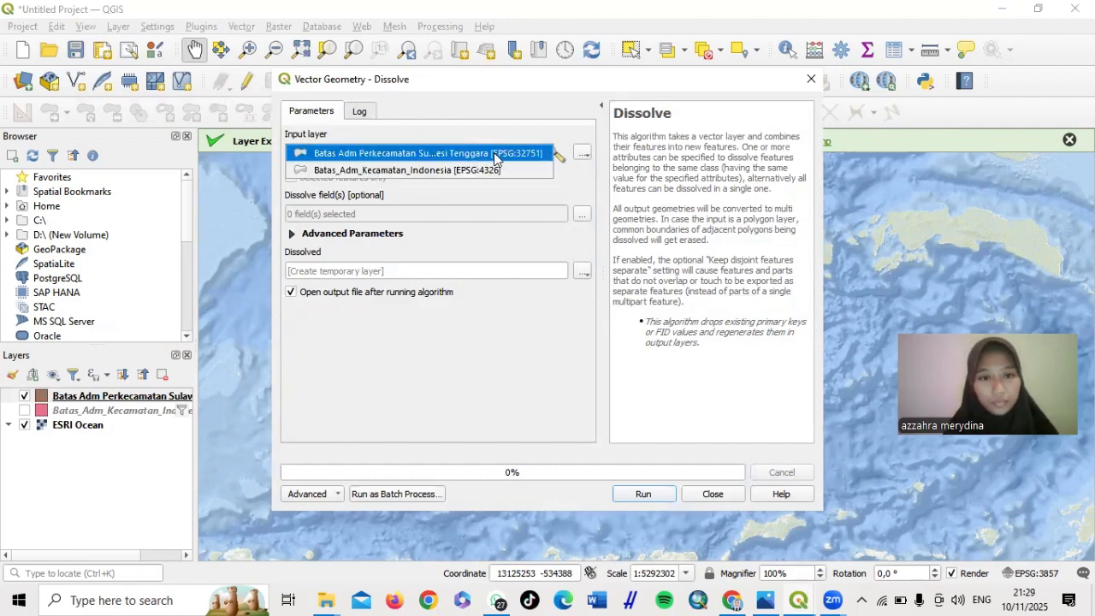
{"action": "left_click", "coordinate": [494, 153]}
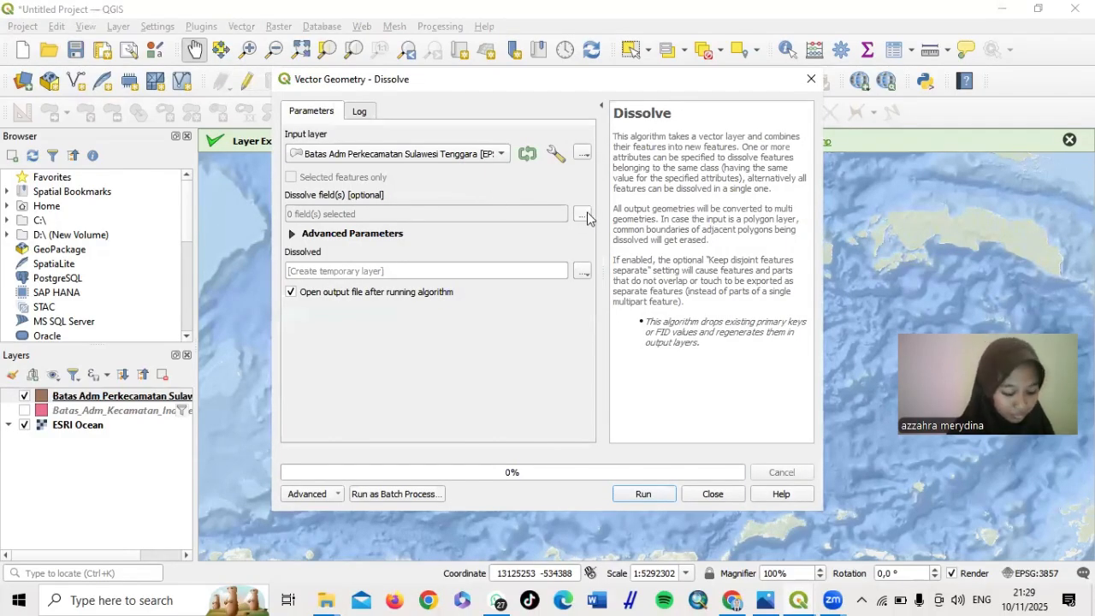
{"action": "left_click", "coordinate": [582, 216]}
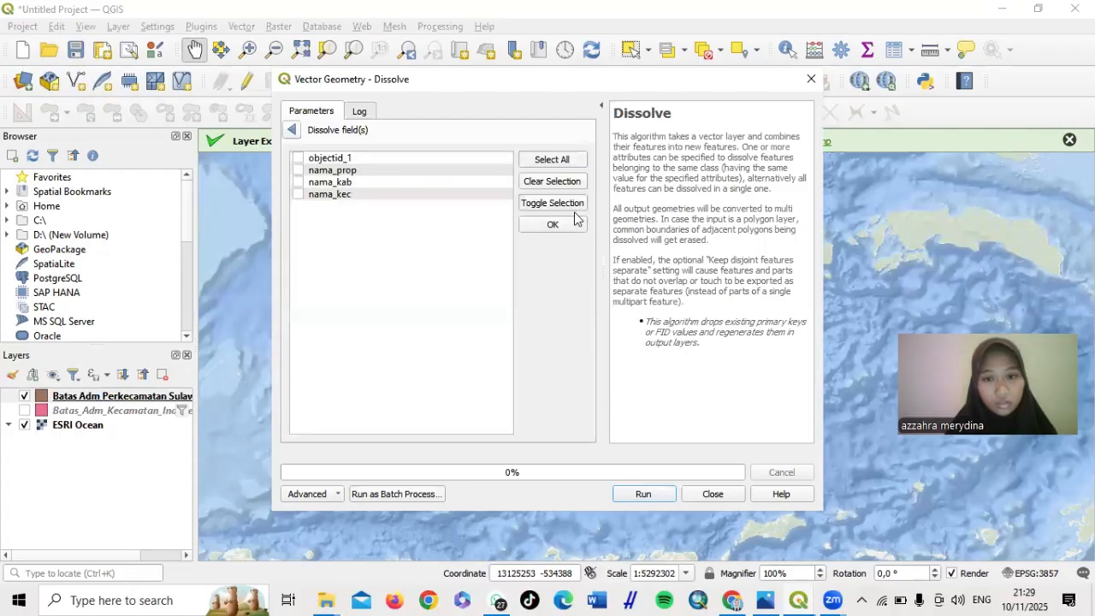
{"action": "left_click", "coordinate": [398, 181]}
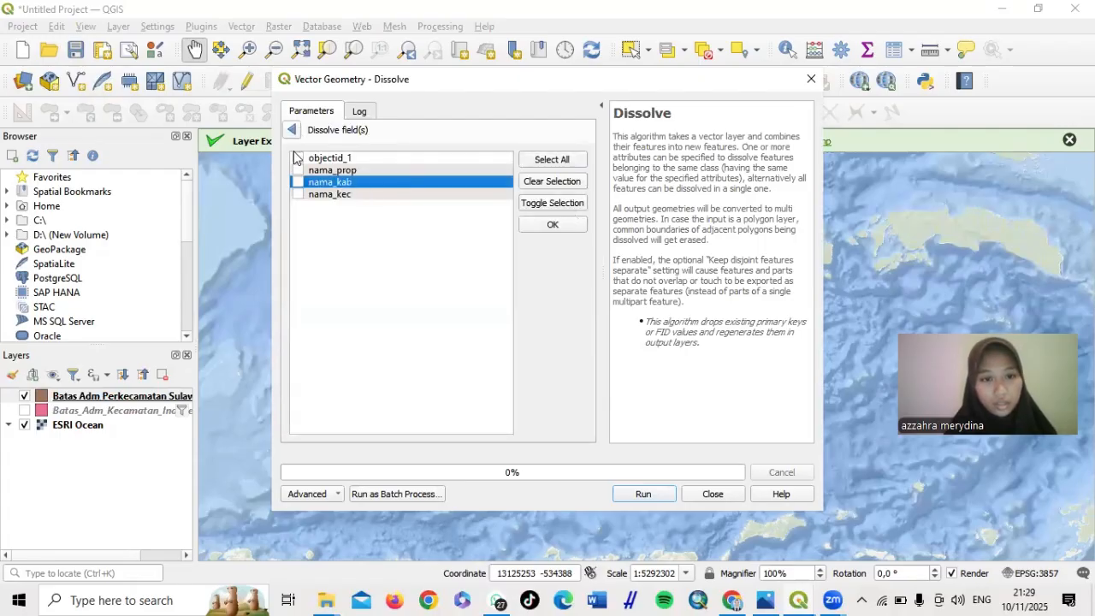
{"action": "left_click", "coordinate": [292, 129]}
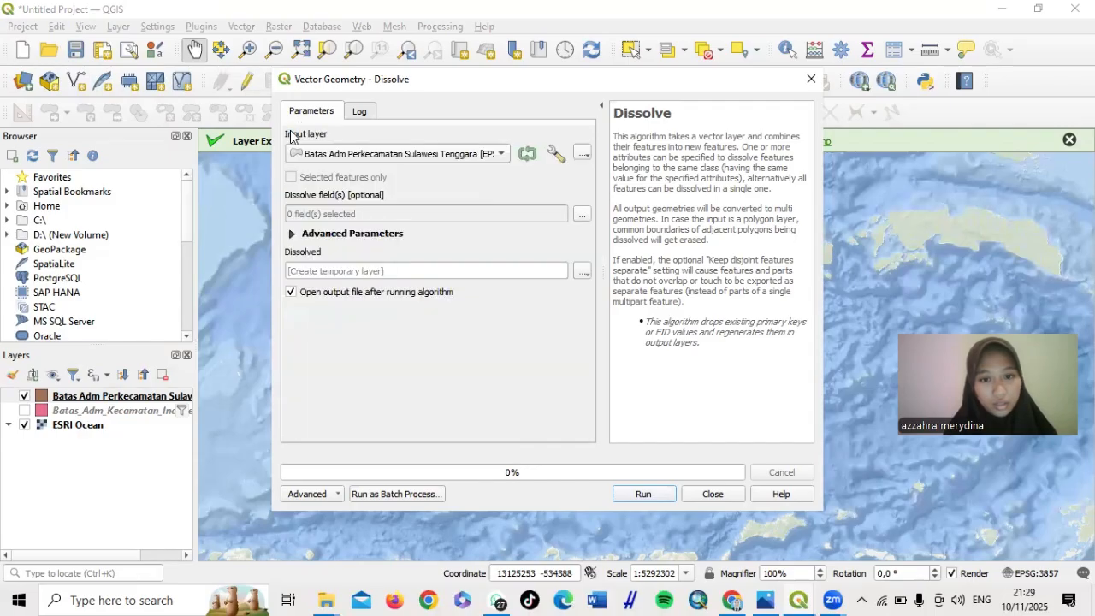
{"action": "left_click", "coordinate": [582, 214]}
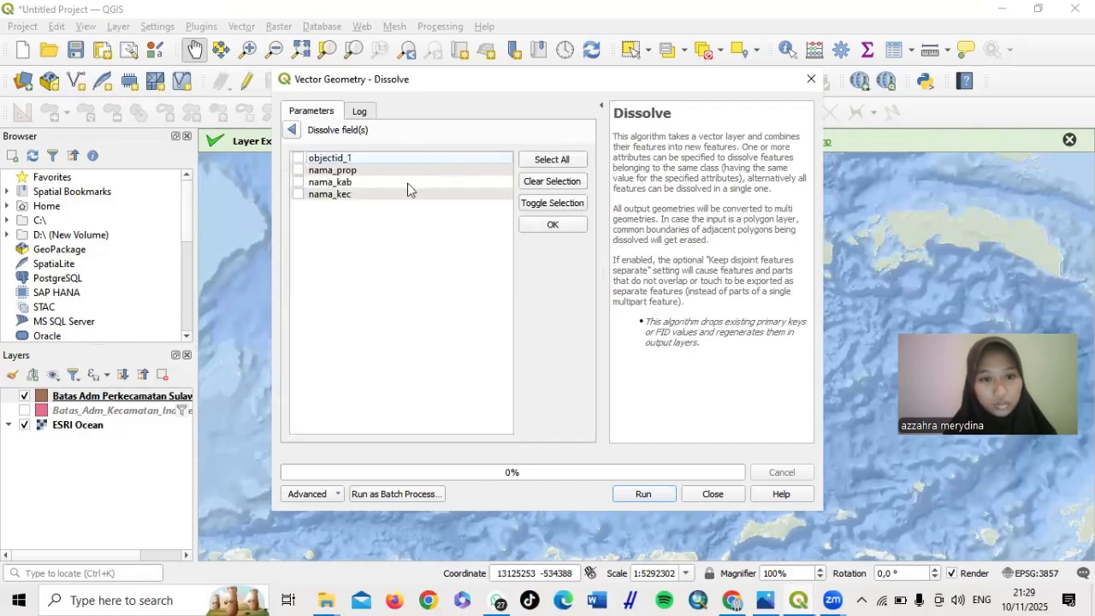
{"action": "left_click", "coordinate": [551, 225]}
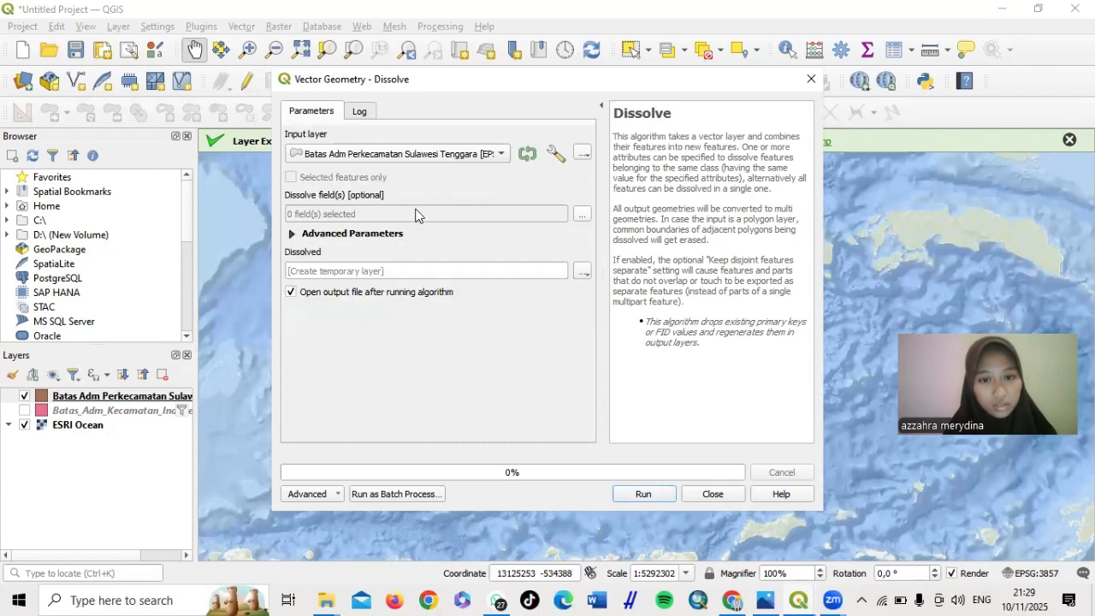
{"action": "left_click", "coordinate": [582, 214]}
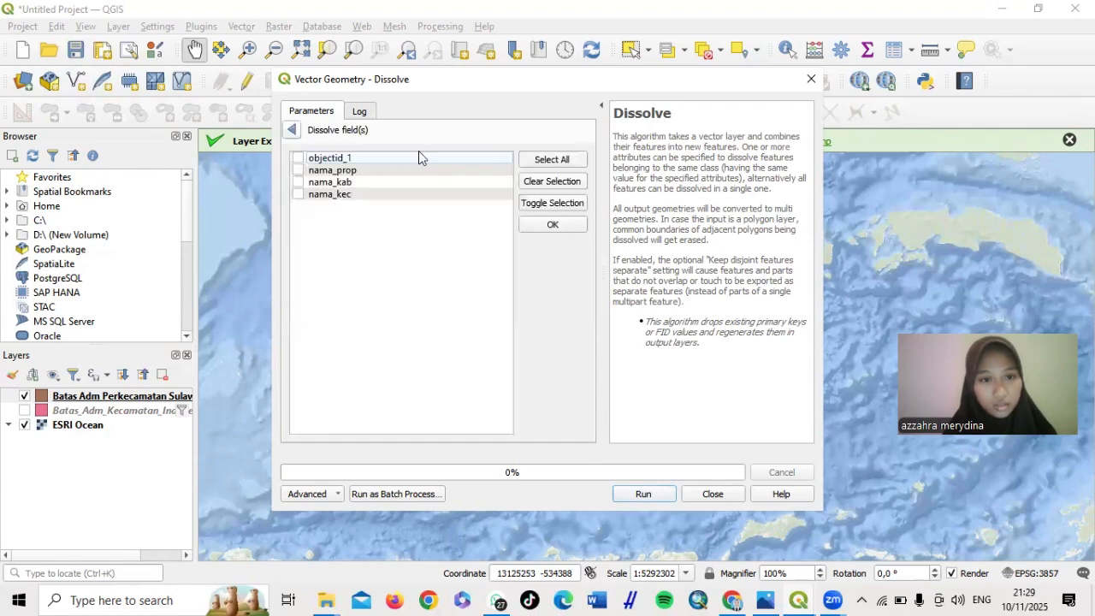
{"action": "left_click", "coordinate": [349, 184]}
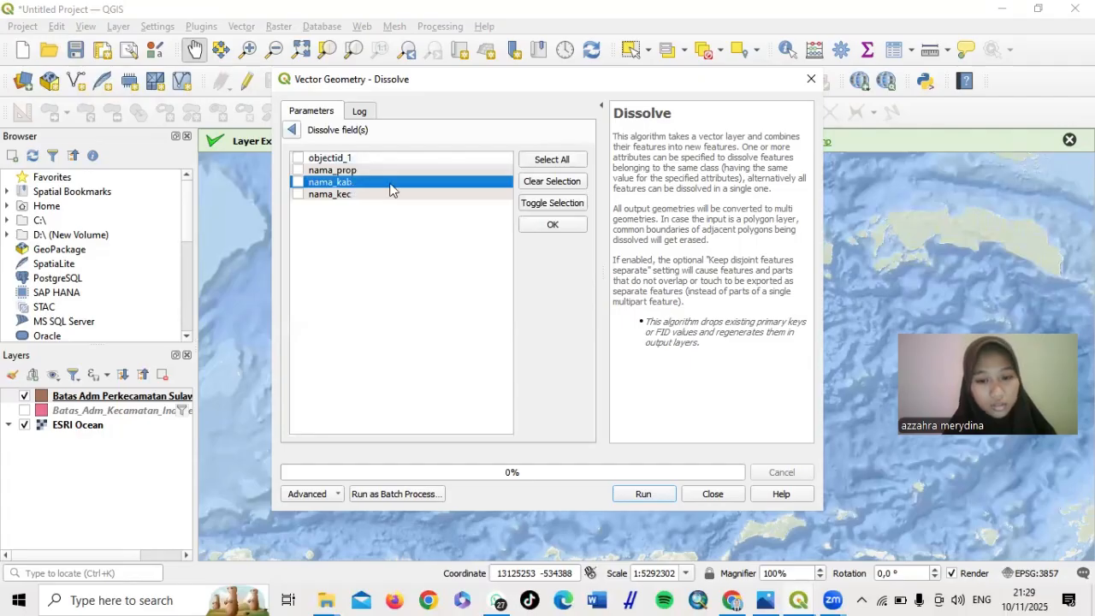
{"action": "left_click", "coordinate": [546, 223]}
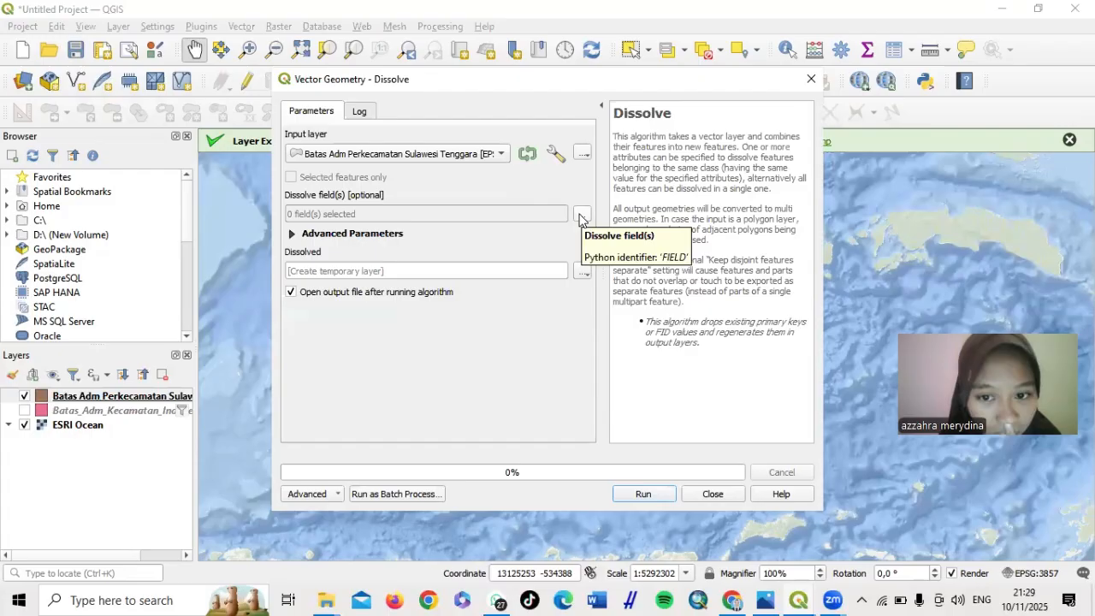
{"action": "left_click", "coordinate": [581, 216]}
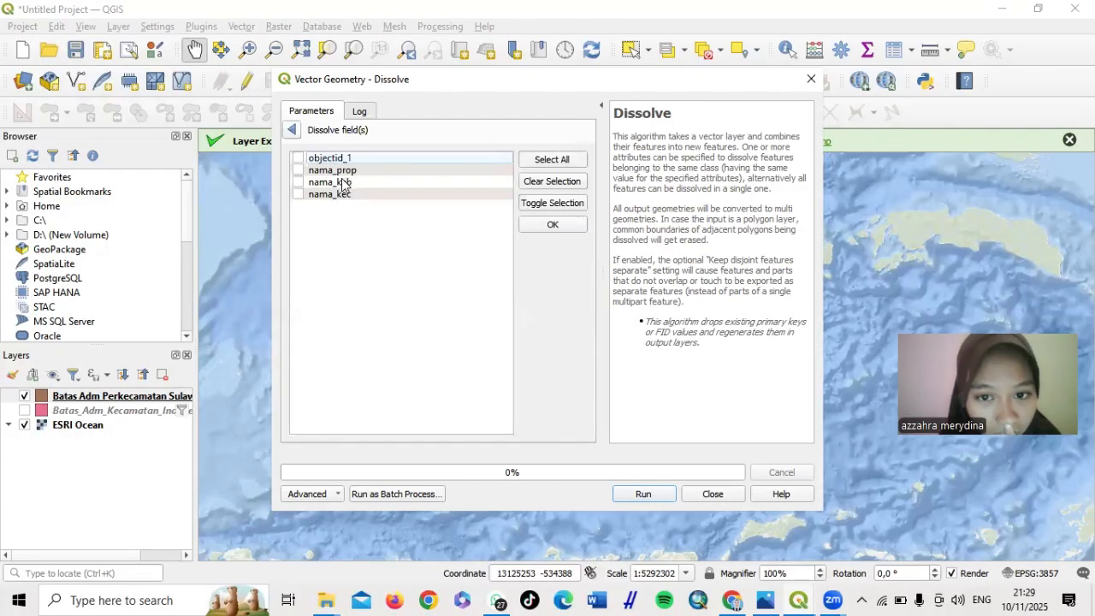
{"action": "left_click", "coordinate": [343, 183]}
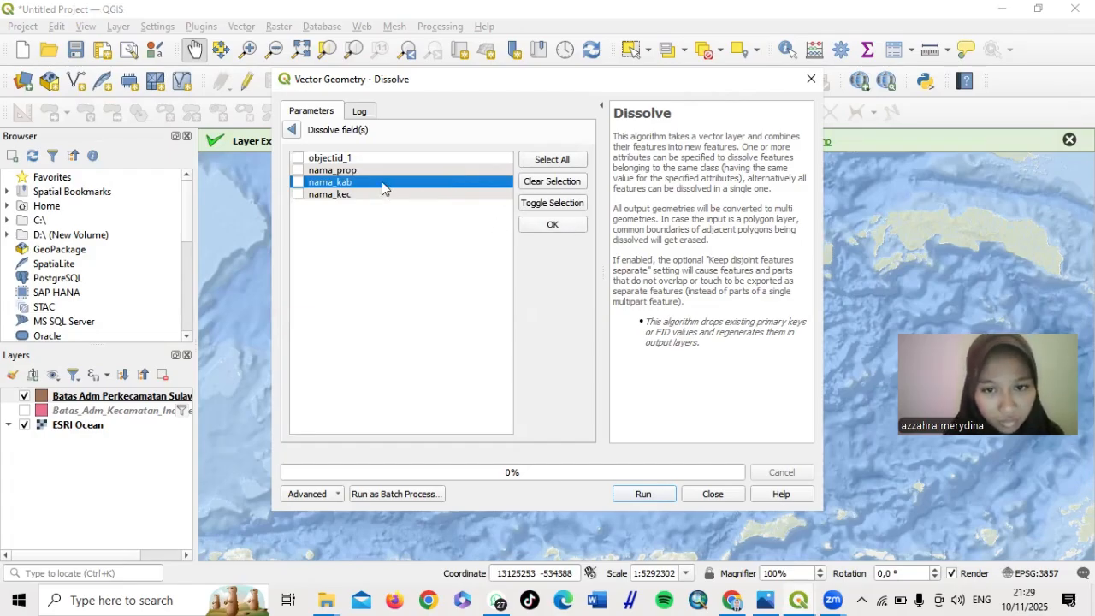
{"action": "left_click", "coordinate": [540, 222]}
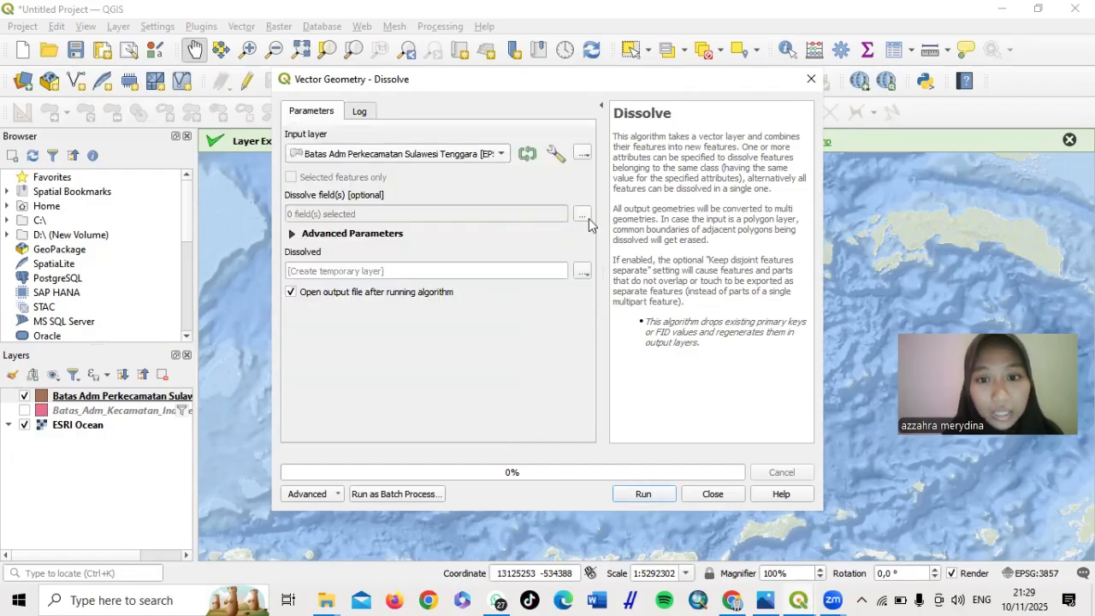
{"action": "left_click", "coordinate": [582, 214]}
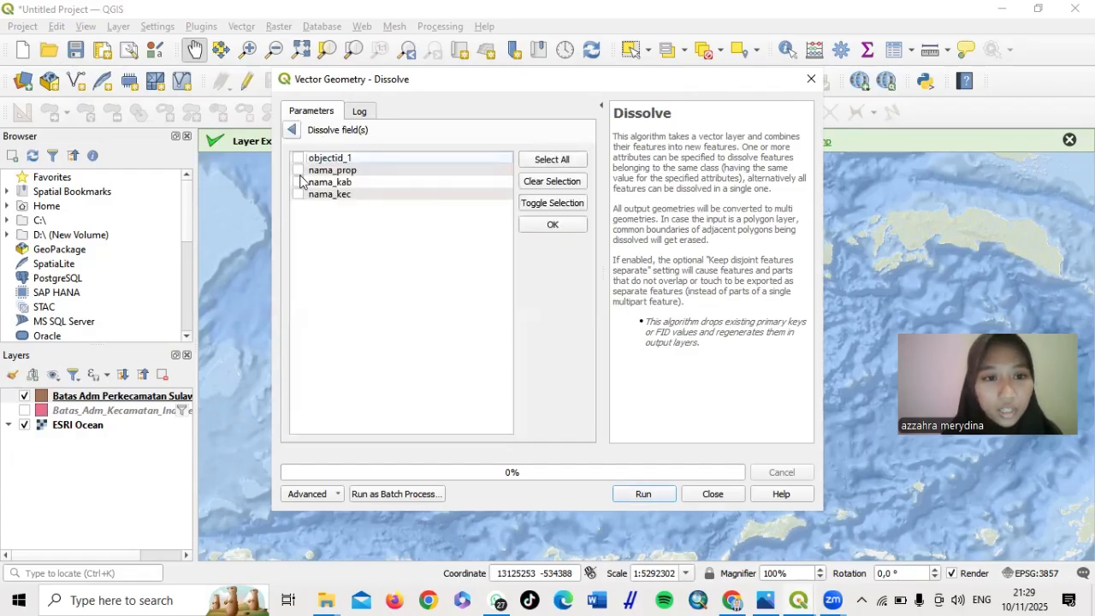
{"action": "left_click", "coordinate": [298, 182]}
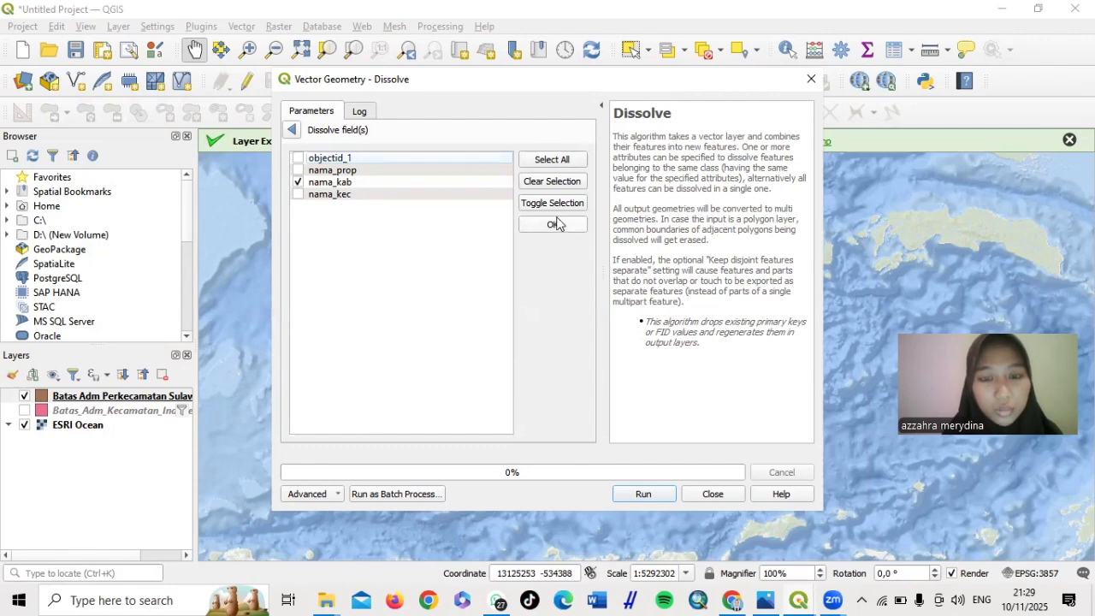
{"action": "left_click", "coordinate": [555, 227]}
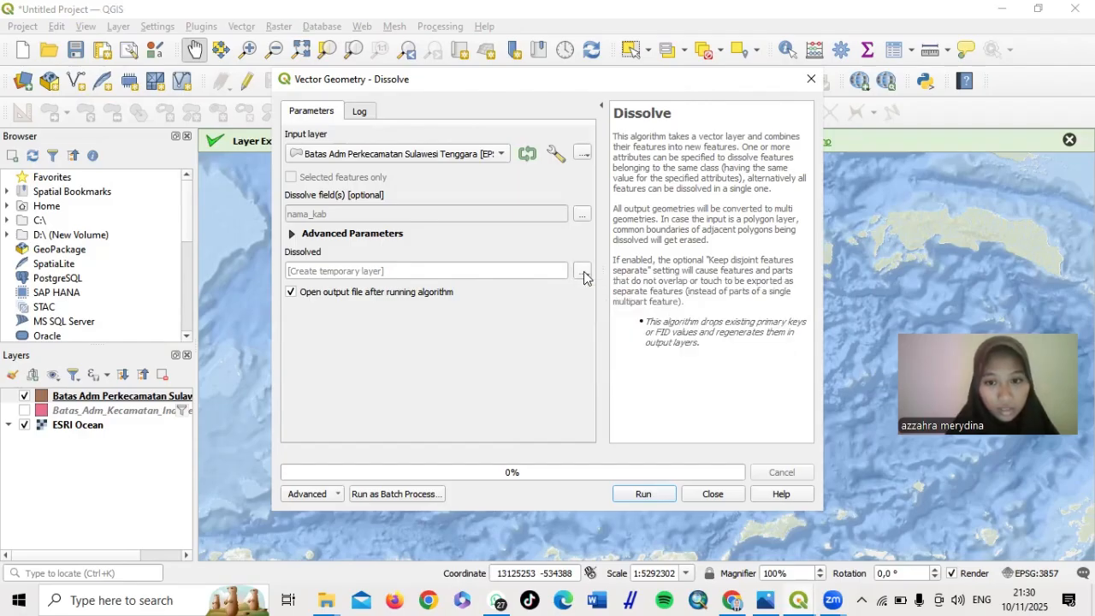
Save the dissolve output as 'Batas Adm Perkabupaten Sulawesi Tenggaara.shp' in the Video Tutor folder
{"action": "left_click", "coordinate": [583, 271]}
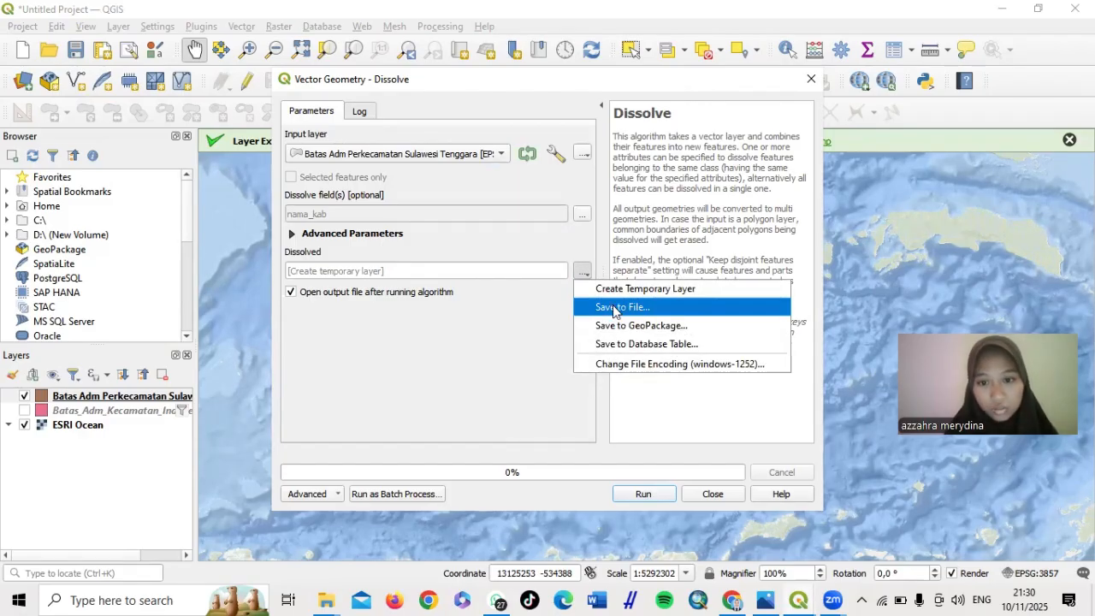
{"action": "left_click", "coordinate": [611, 305]}
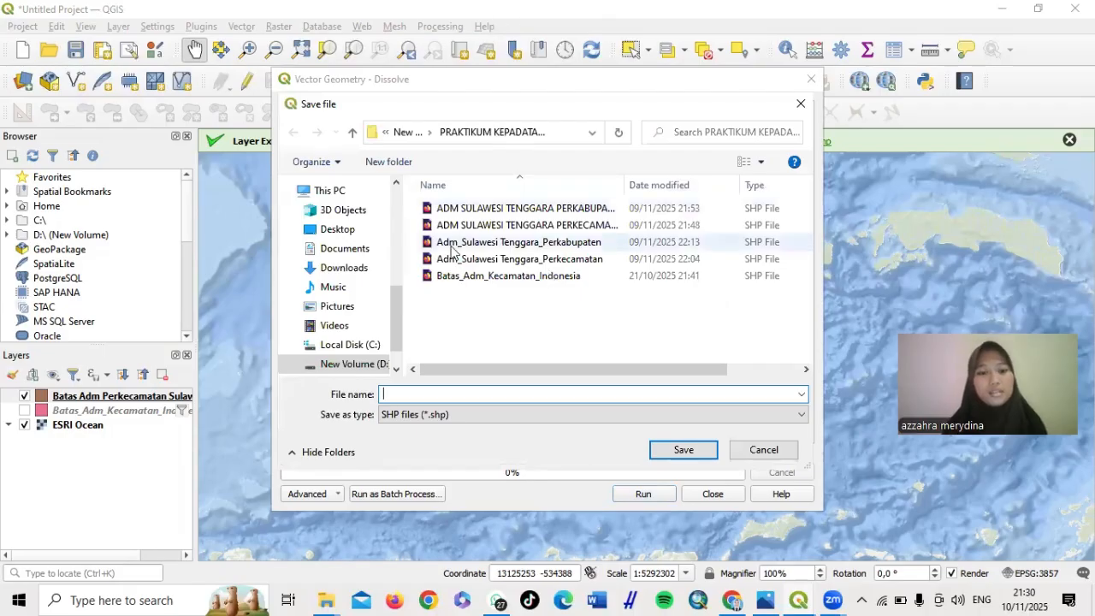
{"action": "scroll", "coordinate": [338, 333], "scroll_direction": "down", "scroll_amount": 1}
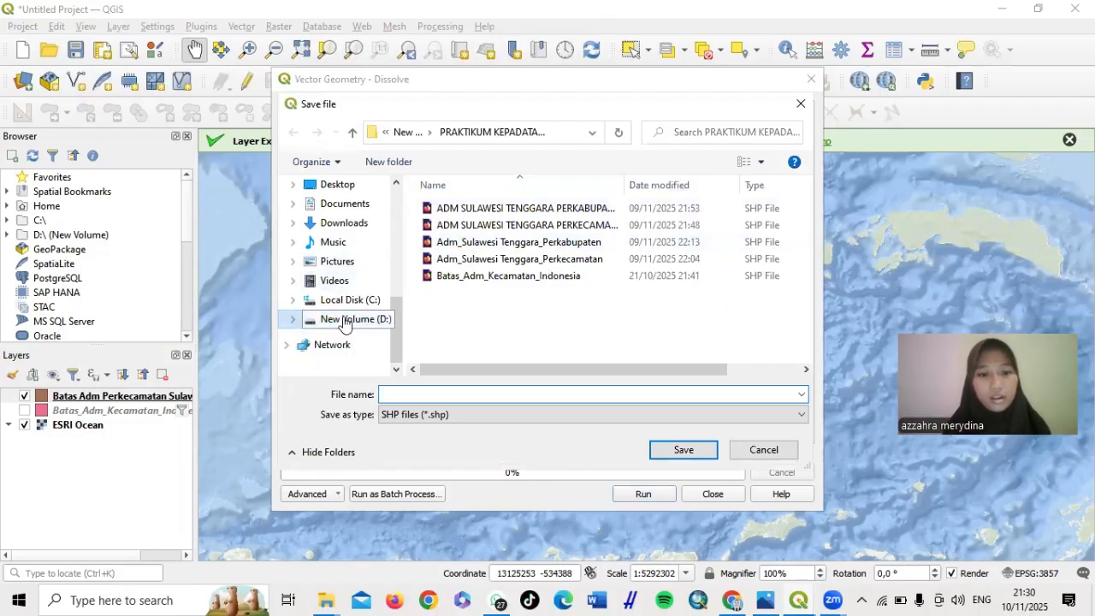
{"action": "left_click", "coordinate": [338, 320]}
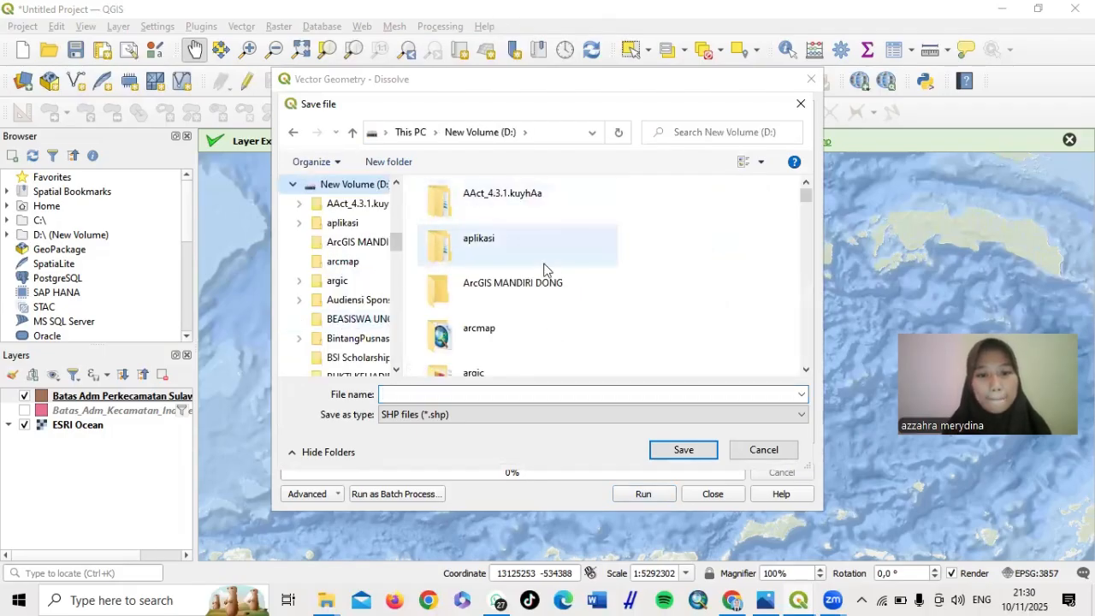
{"action": "scroll", "coordinate": [545, 269], "scroll_direction": "down", "scroll_amount": 5}
{"action": "scroll", "coordinate": [545, 269], "scroll_direction": "down", "scroll_amount": 15}
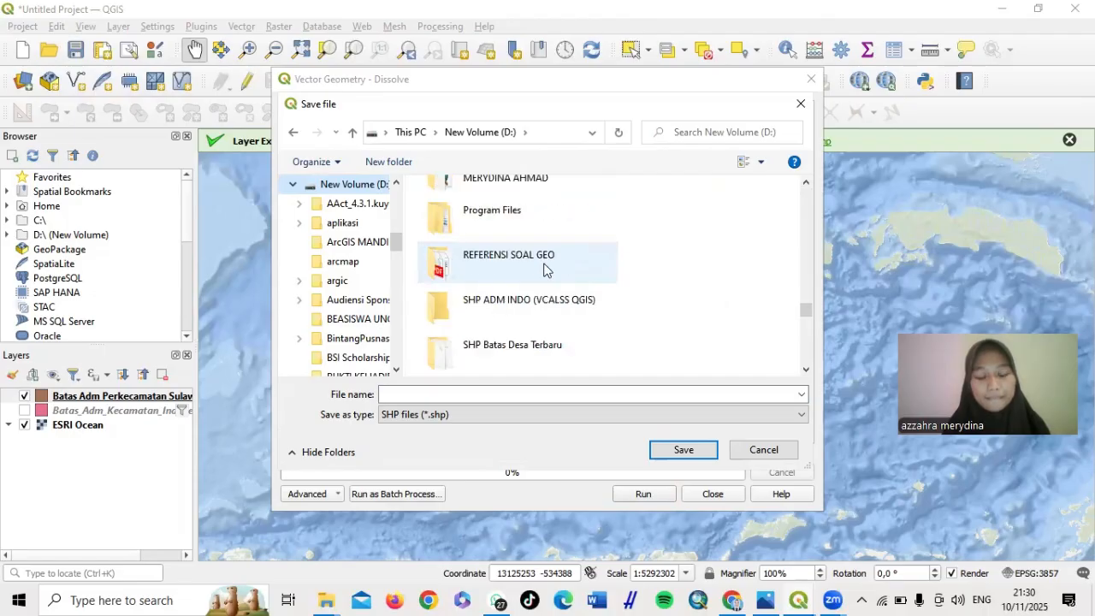
{"action": "scroll", "coordinate": [545, 268], "scroll_direction": "up", "scroll_amount": 2}
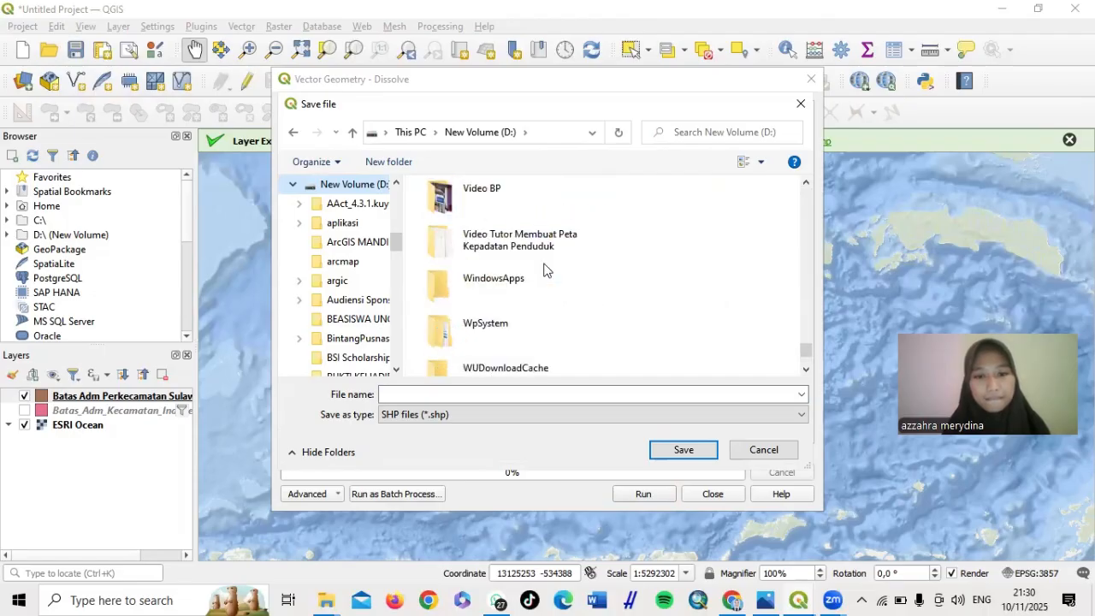
{"action": "double_click", "coordinate": [520, 239]}
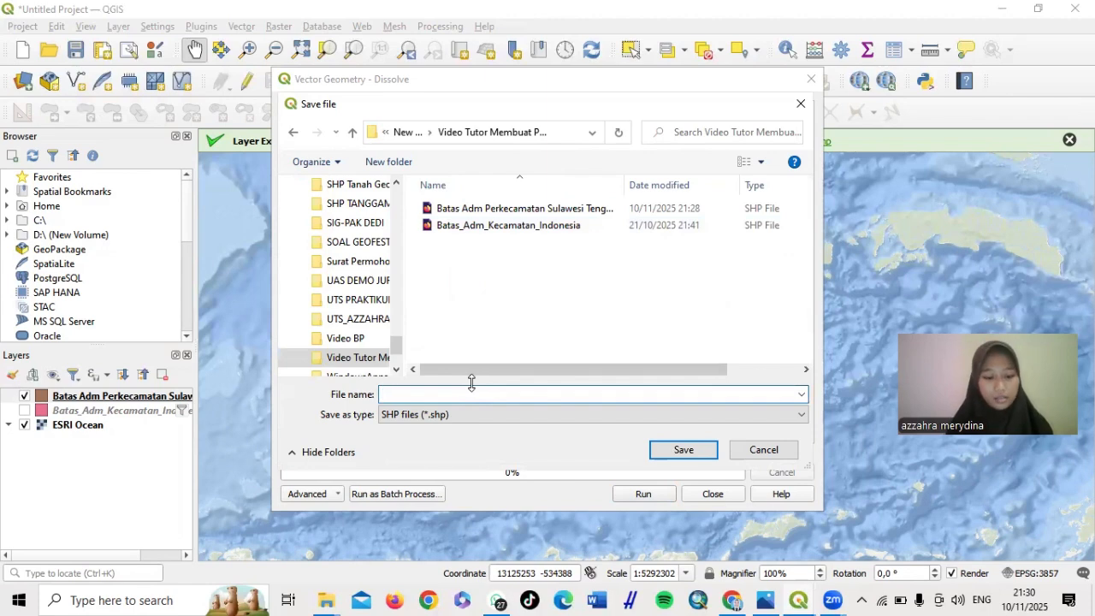
{"action": "type", "text": "Batas "}
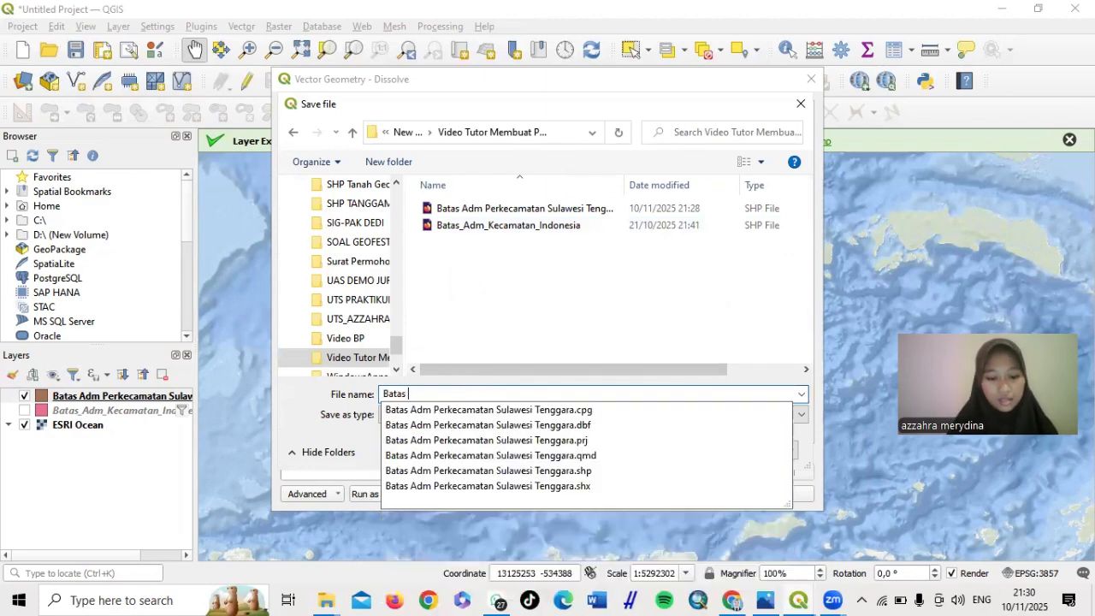
{"action": "type", "text": "Adm P"}
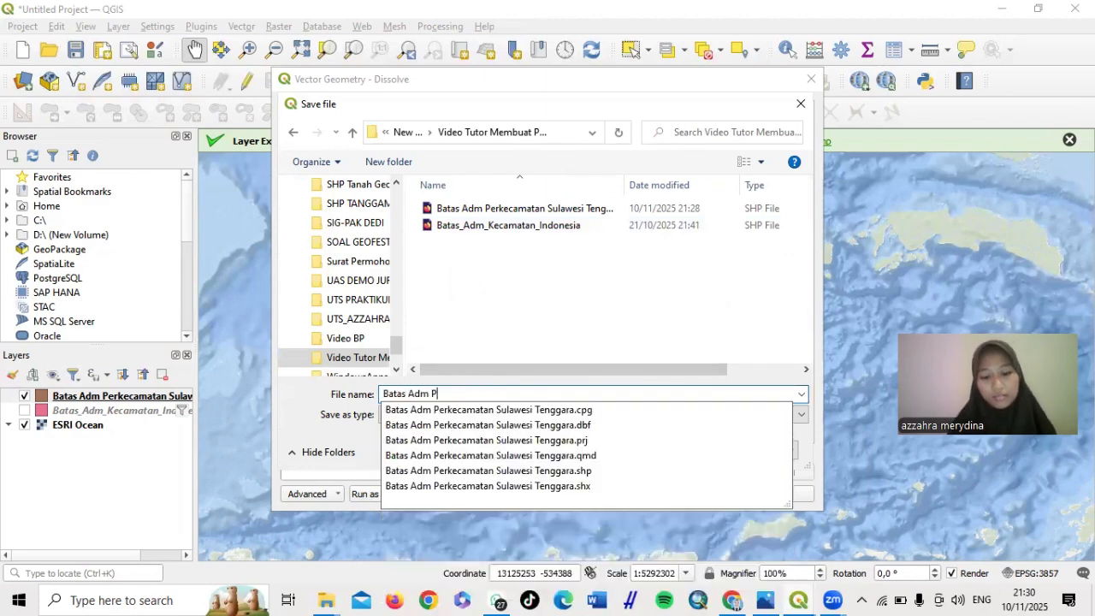
{"action": "type", "text": "erkabupa"}
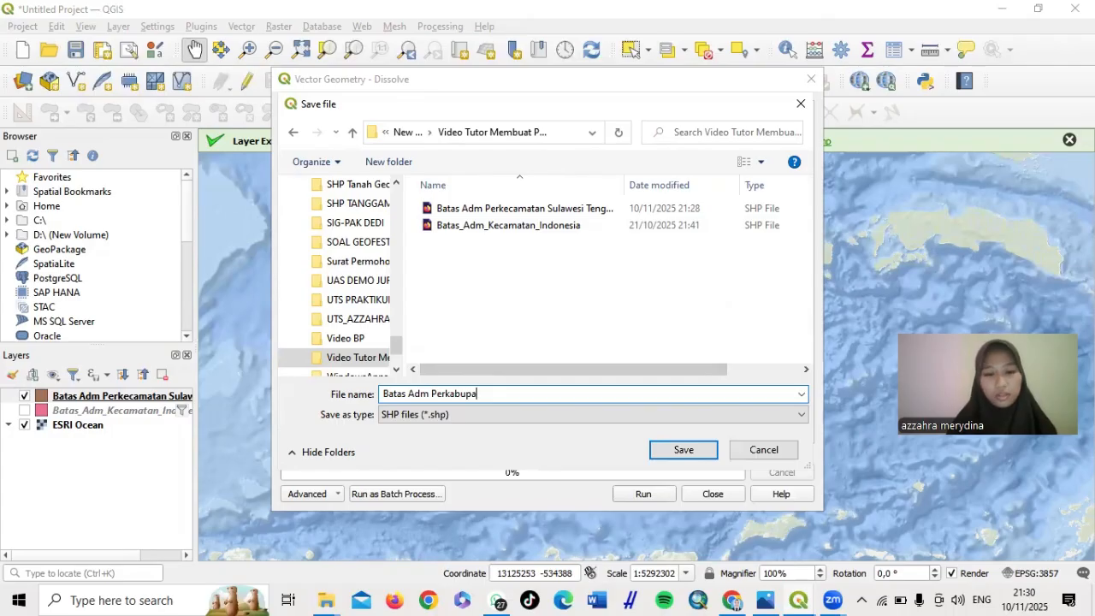
{"action": "type", "text": "ten Sula"}
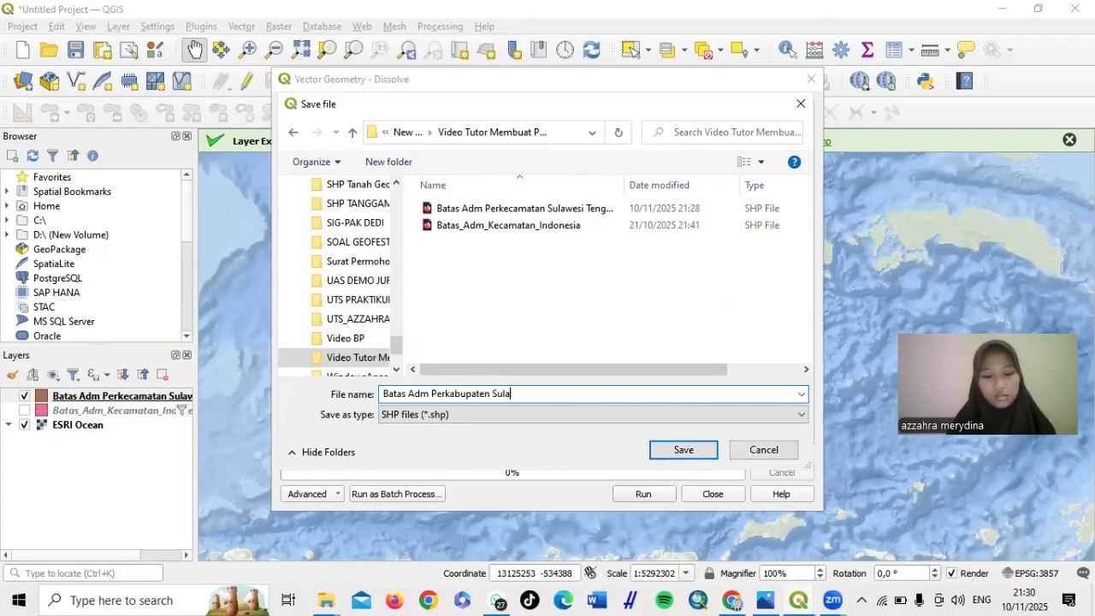
{"action": "type", "text": "wesi Tengga"}
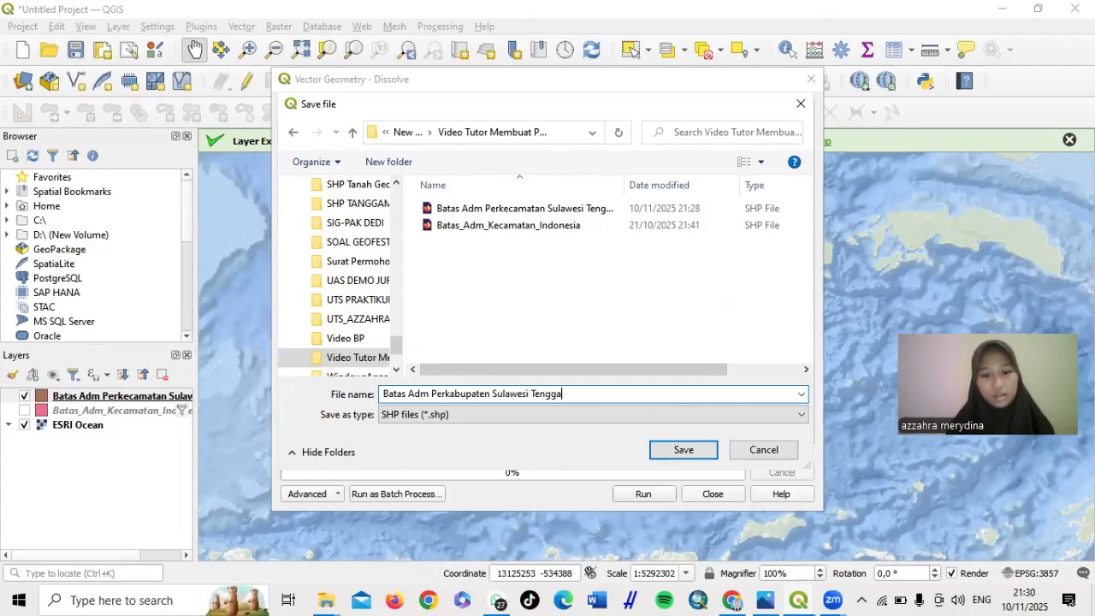
{"action": "type", "text": "ara"}
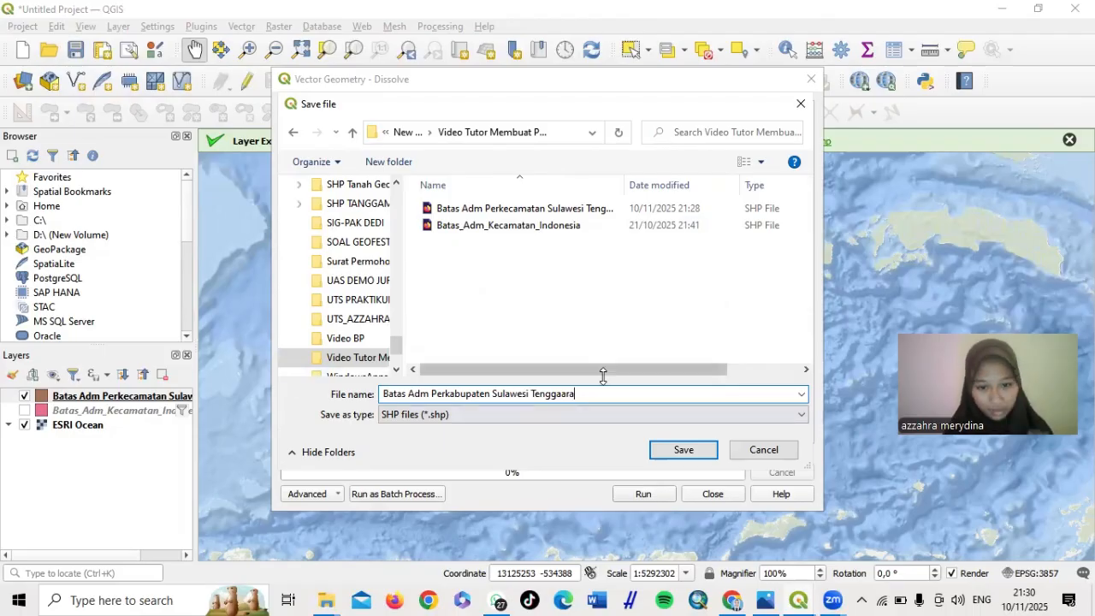
{"action": "left_click", "coordinate": [715, 450]}
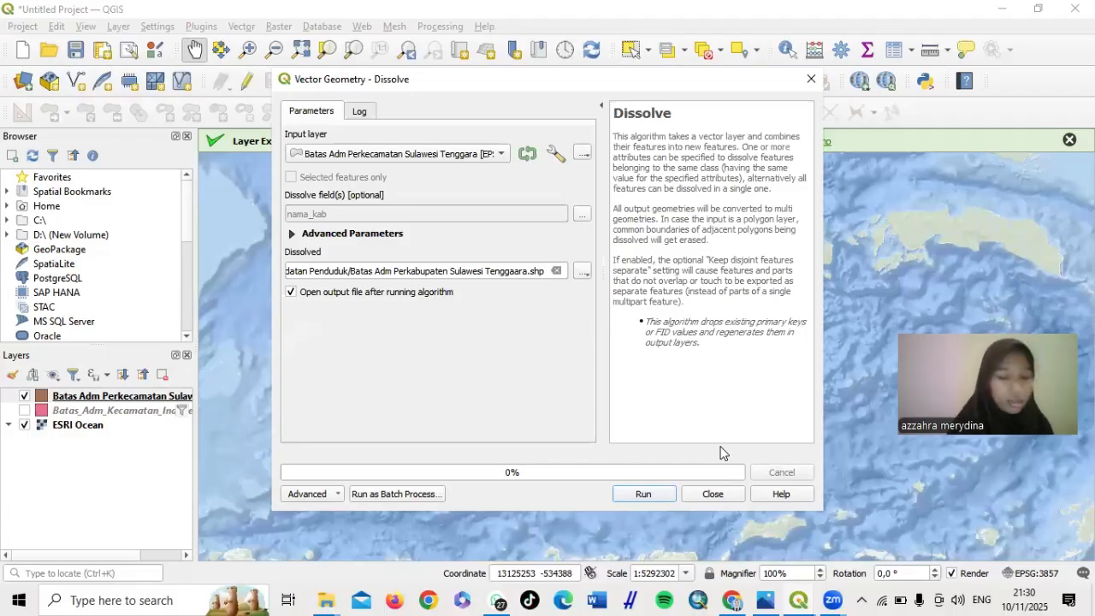
Run the dissolve, close the tool, and hide the Batas Adm Perkecamatan layer
{"action": "left_click", "coordinate": [645, 495]}
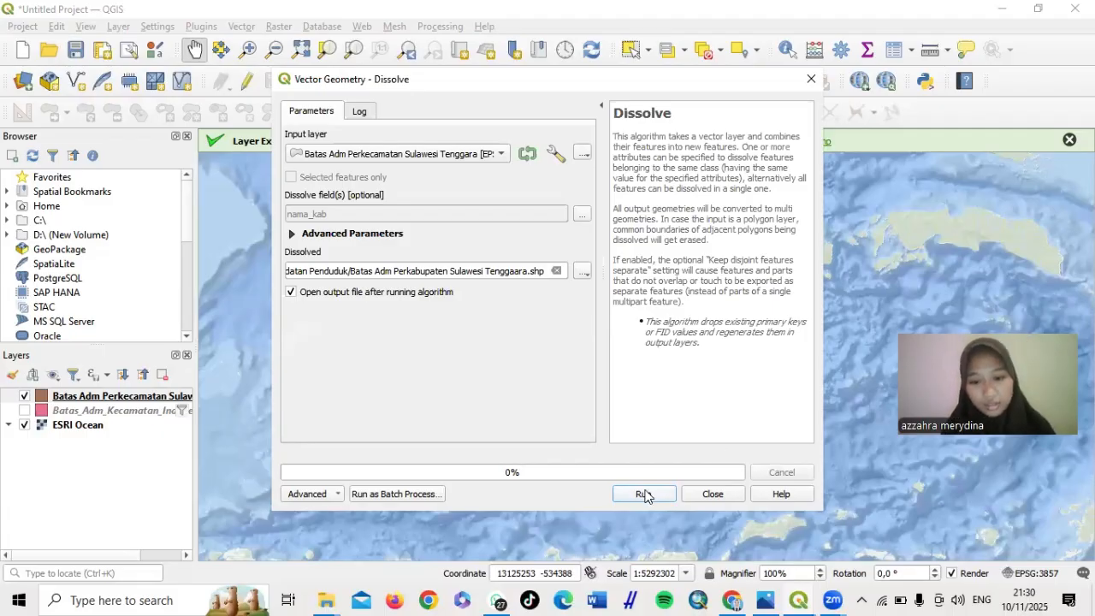
{"action": "left_click", "coordinate": [644, 495]}
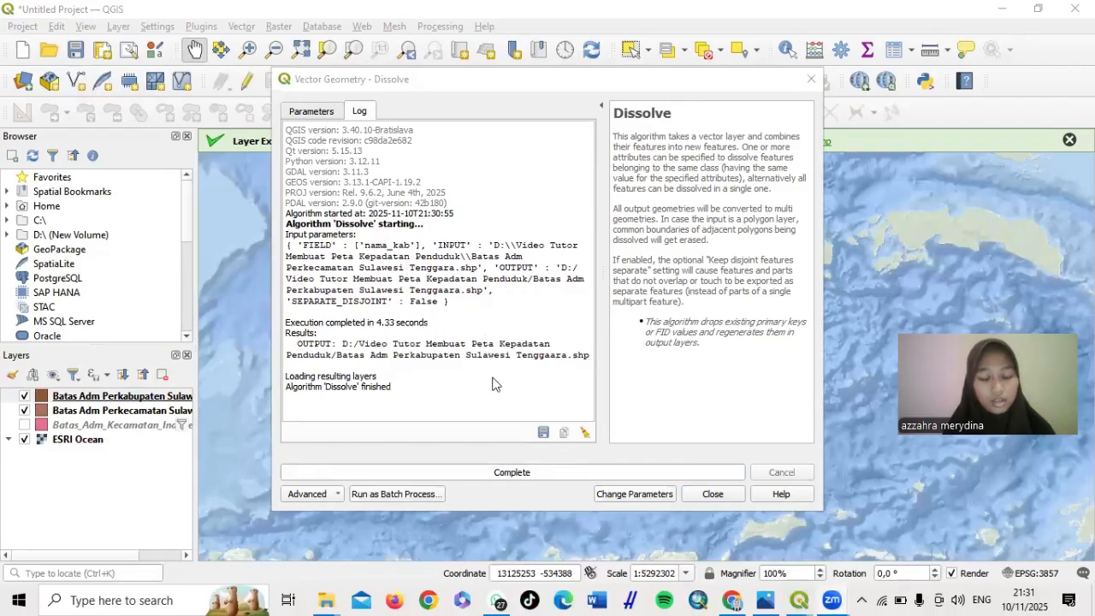
{"action": "left_click", "coordinate": [713, 495]}
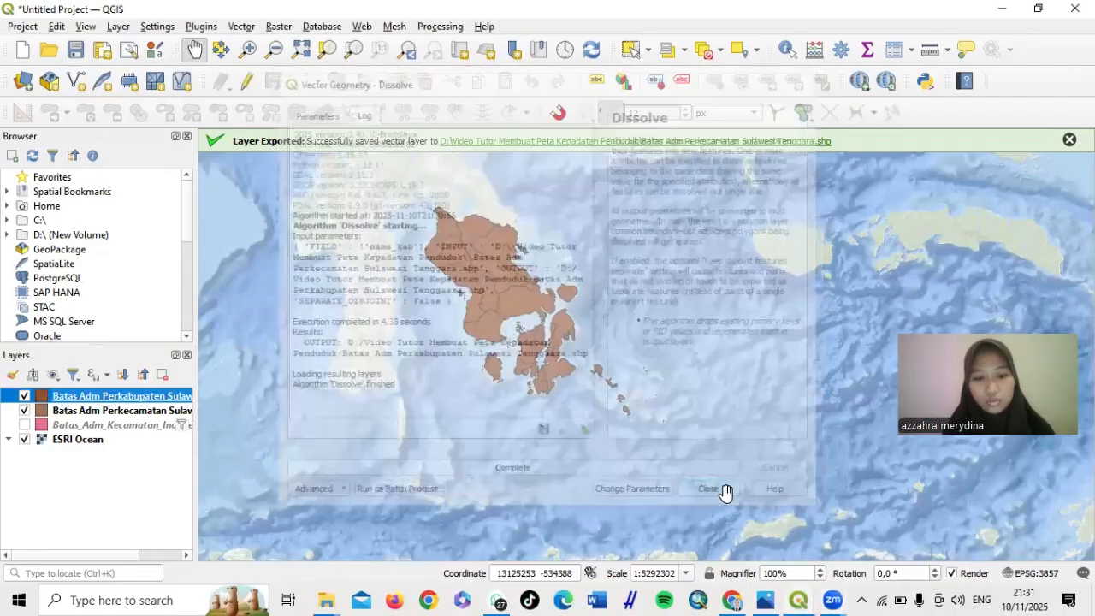
{"action": "scroll", "coordinate": [533, 300], "scroll_direction": "up", "scroll_amount": 2}
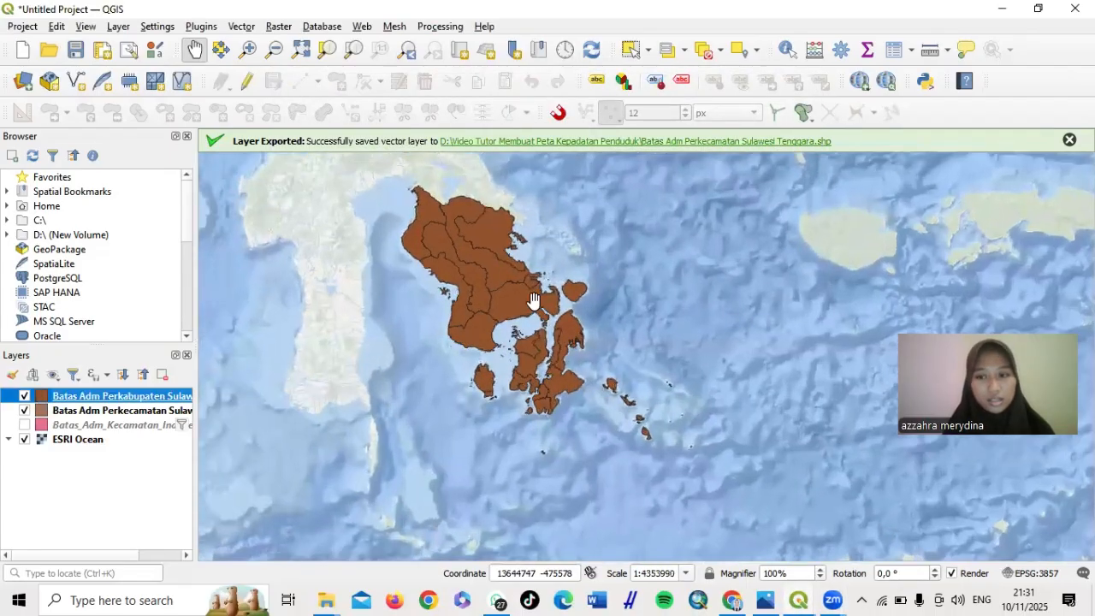
{"action": "scroll", "coordinate": [533, 299], "scroll_direction": "up", "scroll_amount": 1}
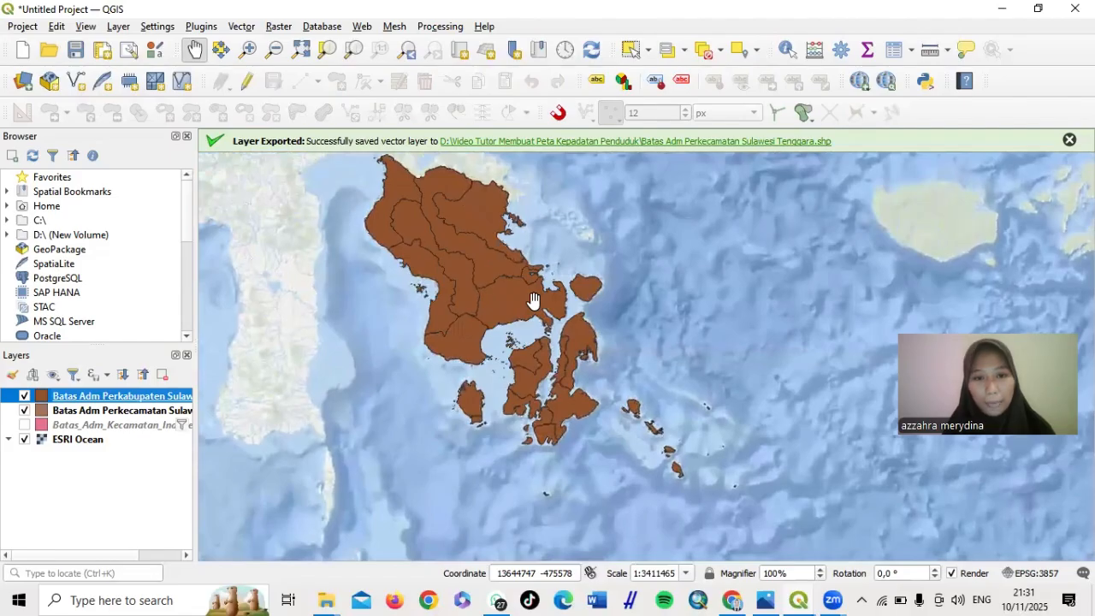
{"action": "scroll", "coordinate": [533, 299], "scroll_direction": "down", "scroll_amount": 2}
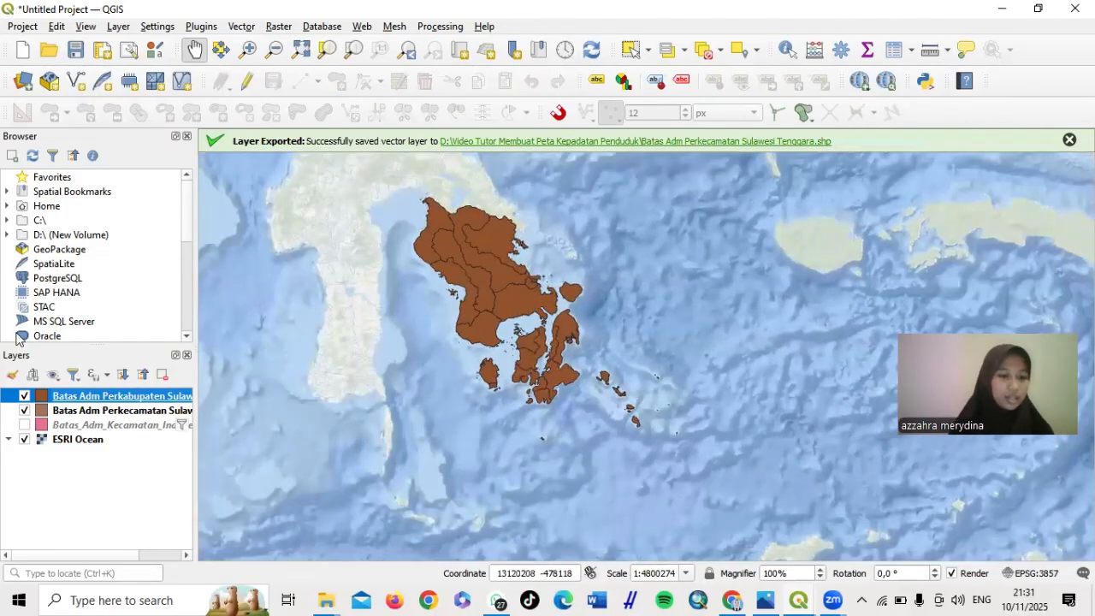
{"action": "left_click", "coordinate": [23, 412]}
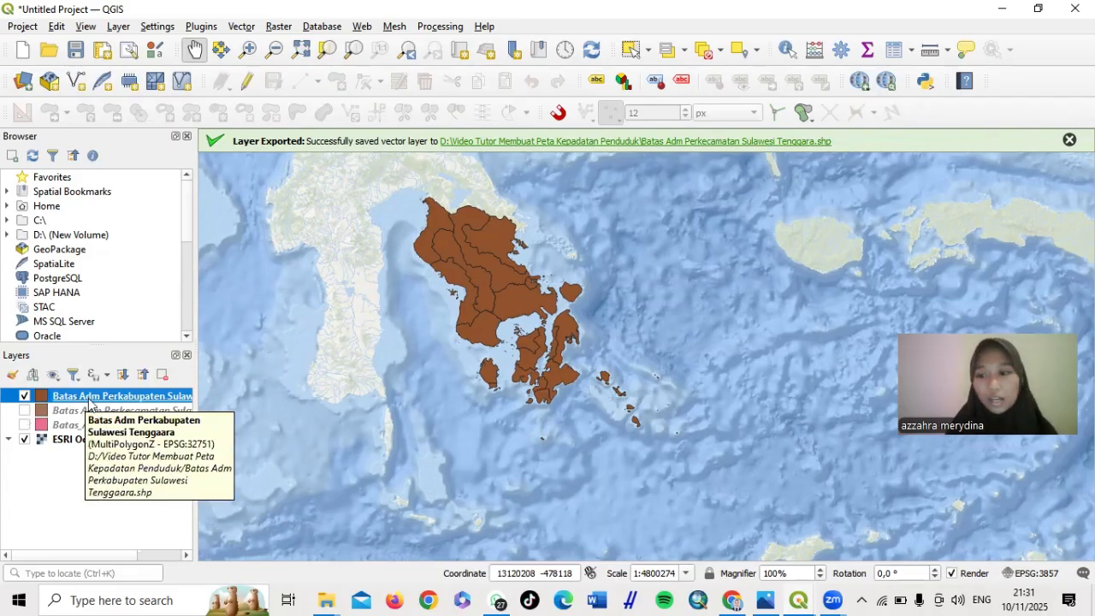
Show the dissolved regency layer's attribute table and switch on editing mode
{"action": "right_click", "coordinate": [89, 401]}
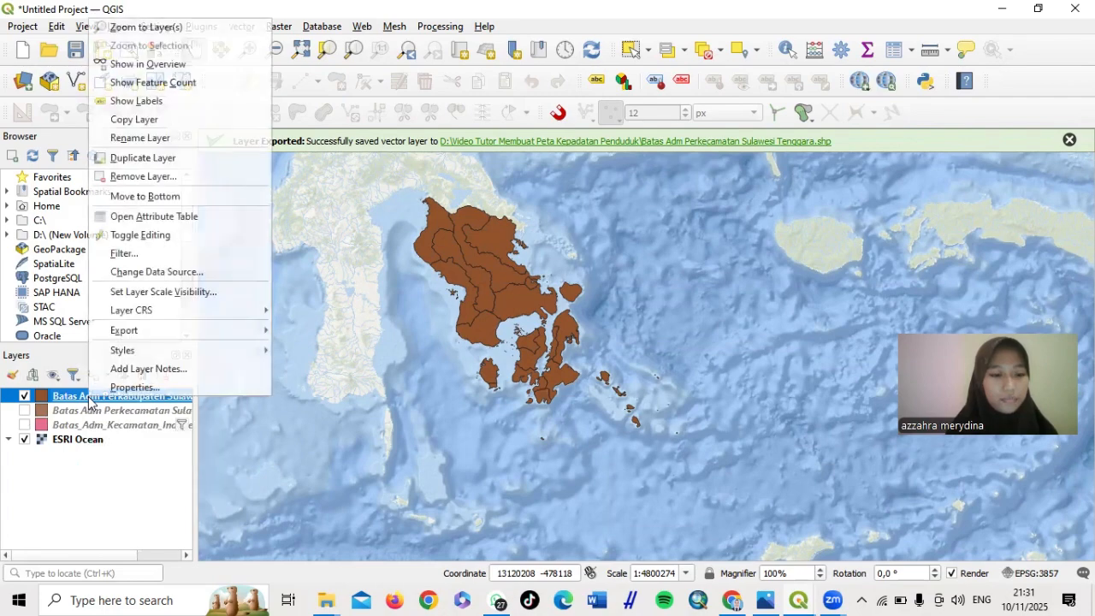
{"action": "left_click", "coordinate": [162, 217]}
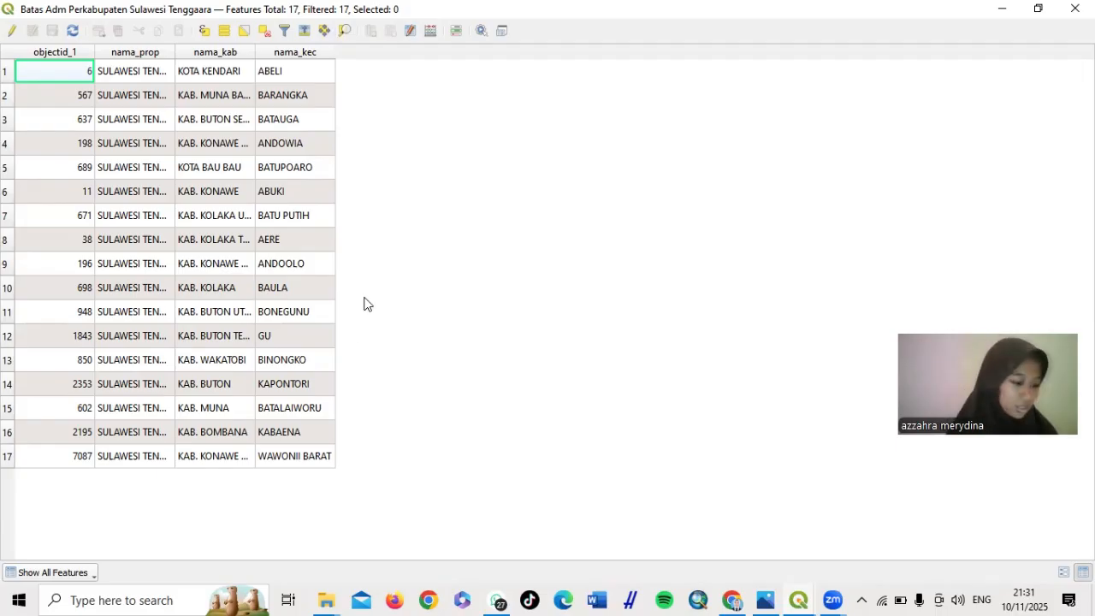
{"action": "left_click", "coordinate": [14, 32]}
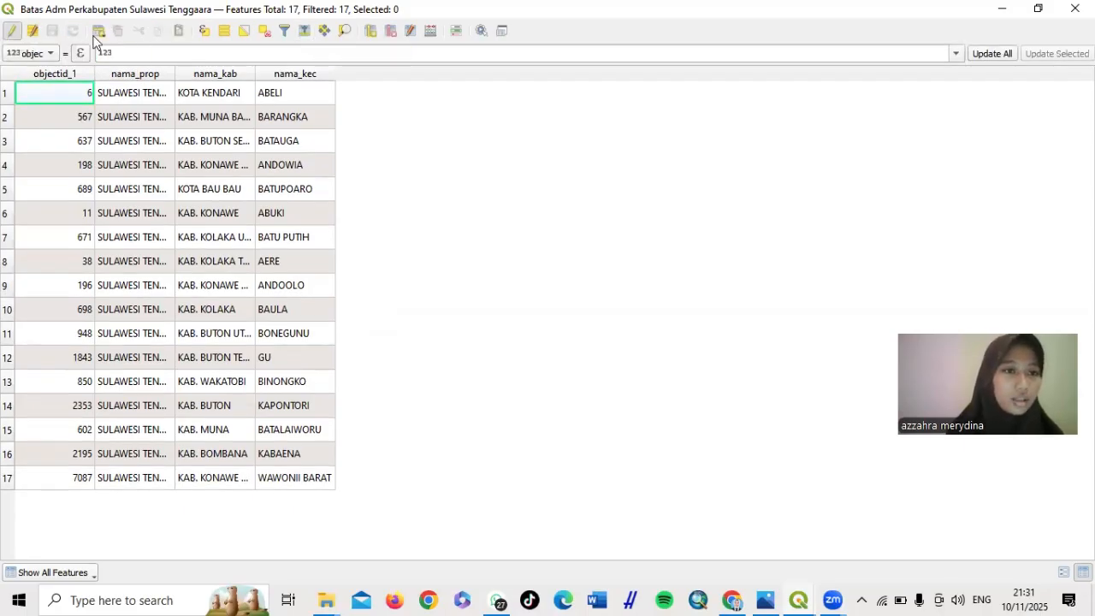
Add an Integer (32 bit) field named Kepadatan to the regency attribute table
{"action": "left_click", "coordinate": [370, 33]}
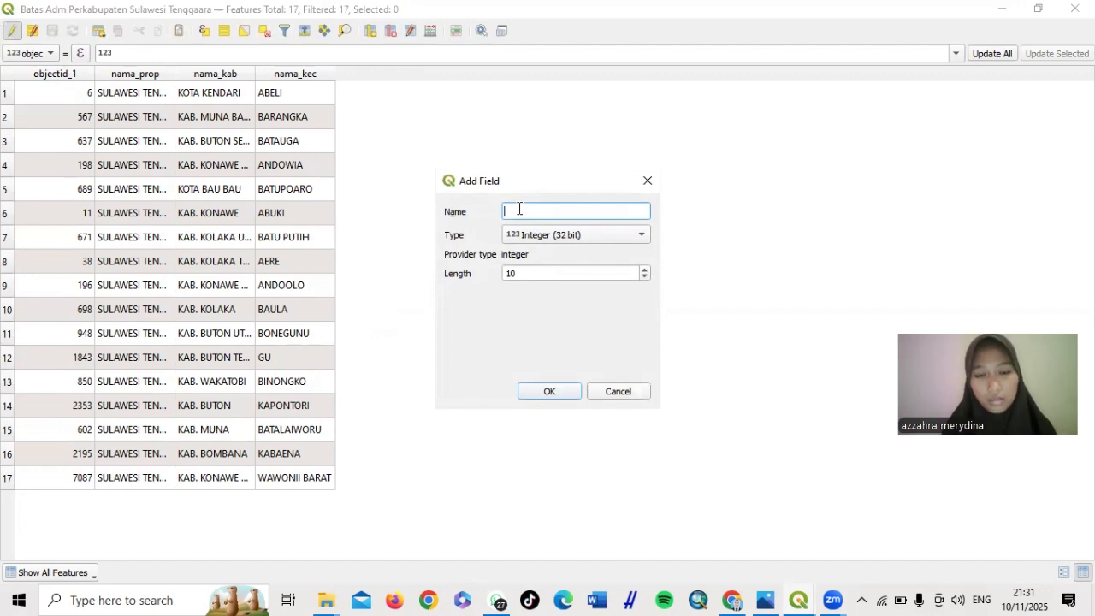
{"action": "type", "text": "Kep"}
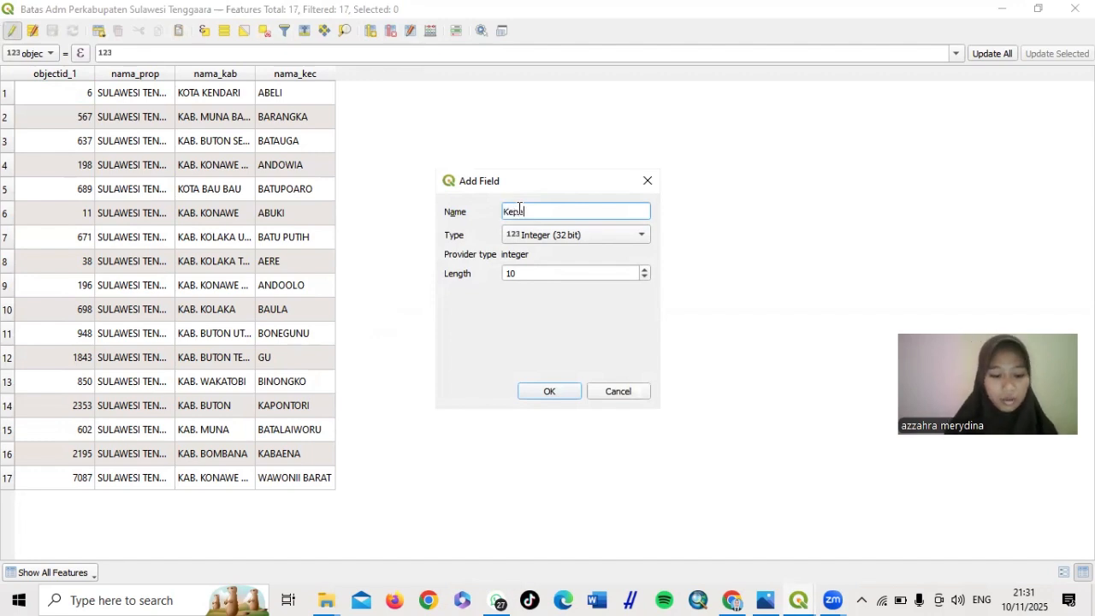
{"action": "type", "text": "adatan"}
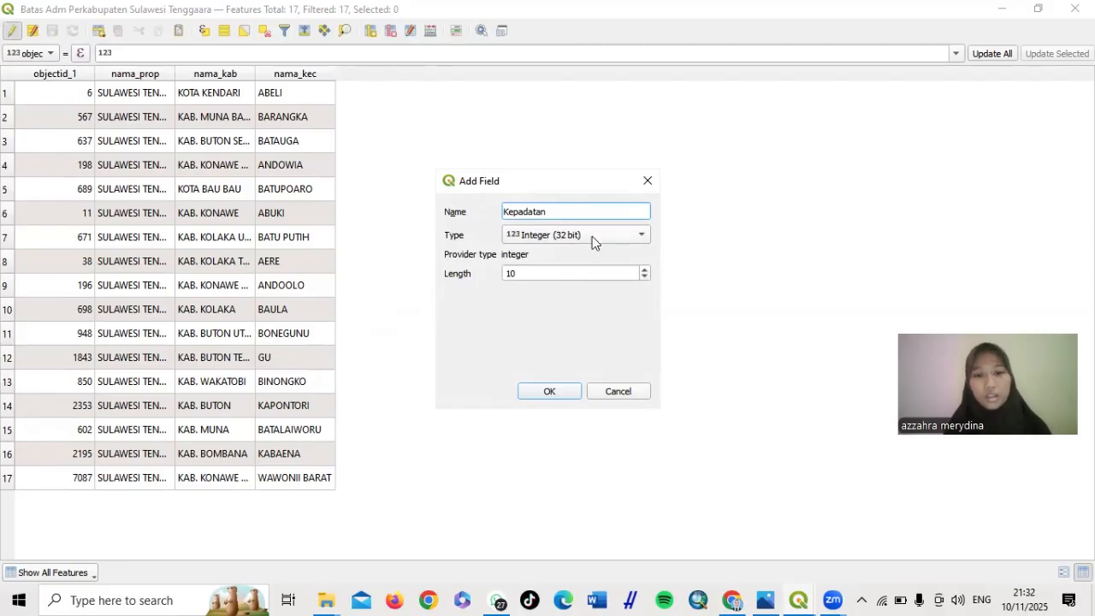
{"action": "left_click", "coordinate": [618, 235]}
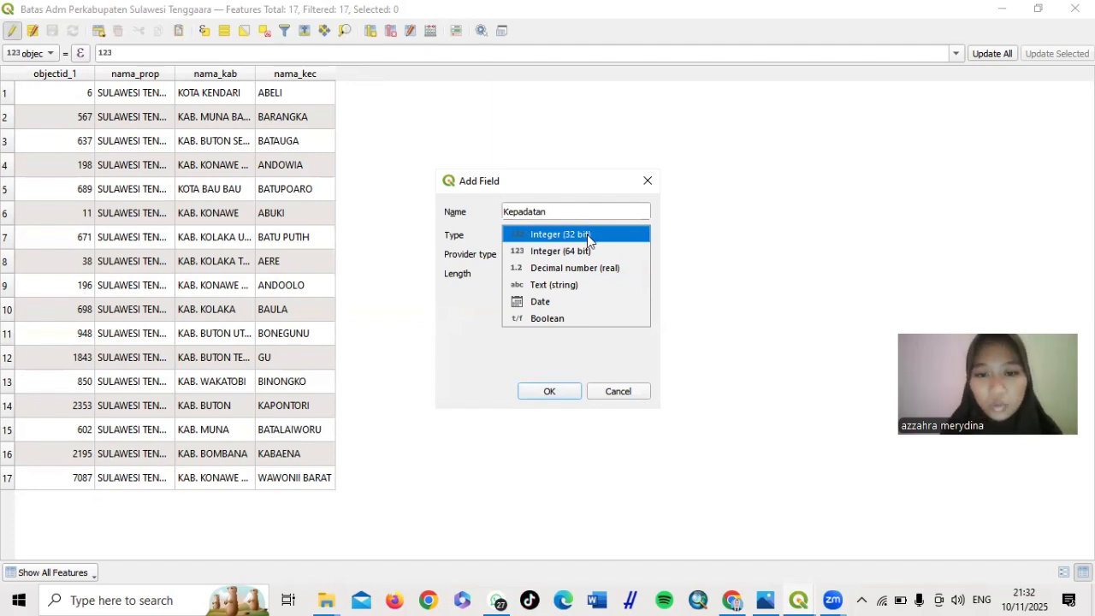
{"action": "left_click", "coordinate": [587, 234]}
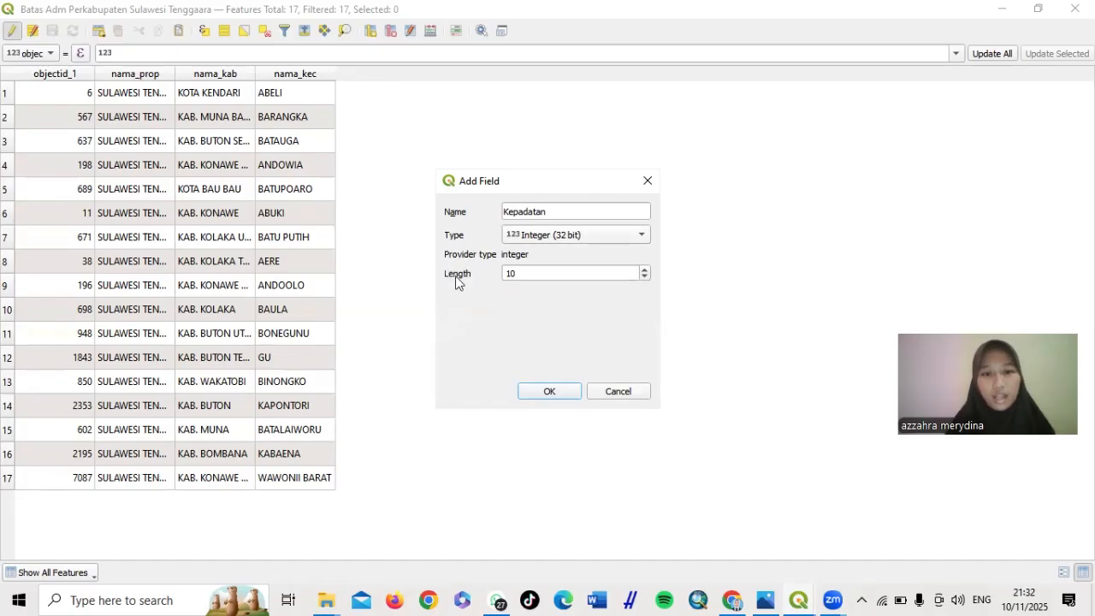
{"action": "left_click", "coordinate": [548, 391]}
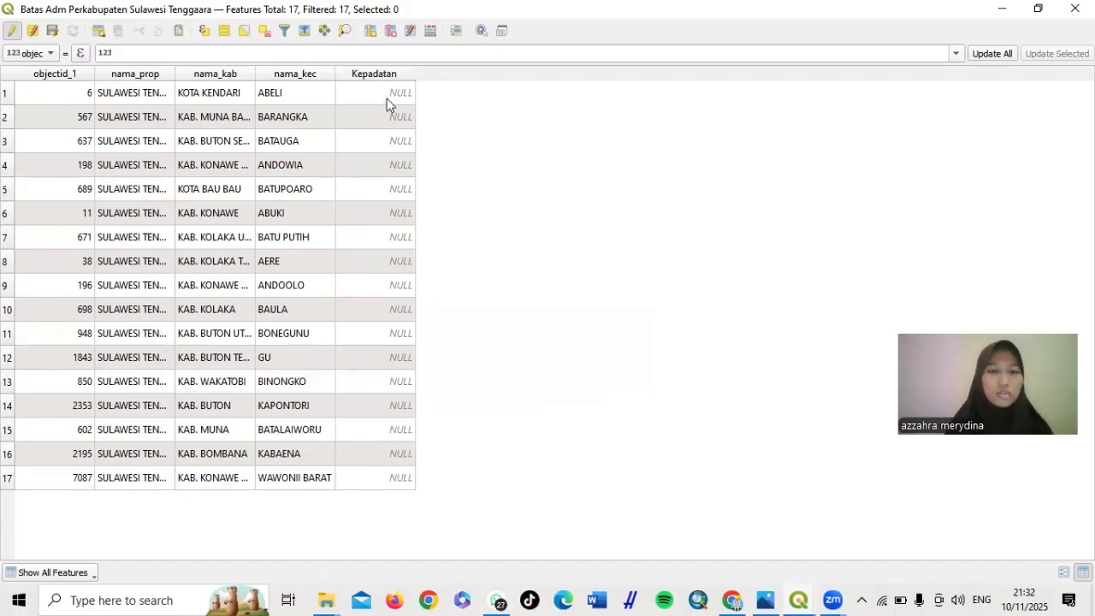
Show the BPS 2025 density table PDF in Chrome, zoomed in and snapped to the left half
{"action": "left_click", "coordinate": [738, 596]}
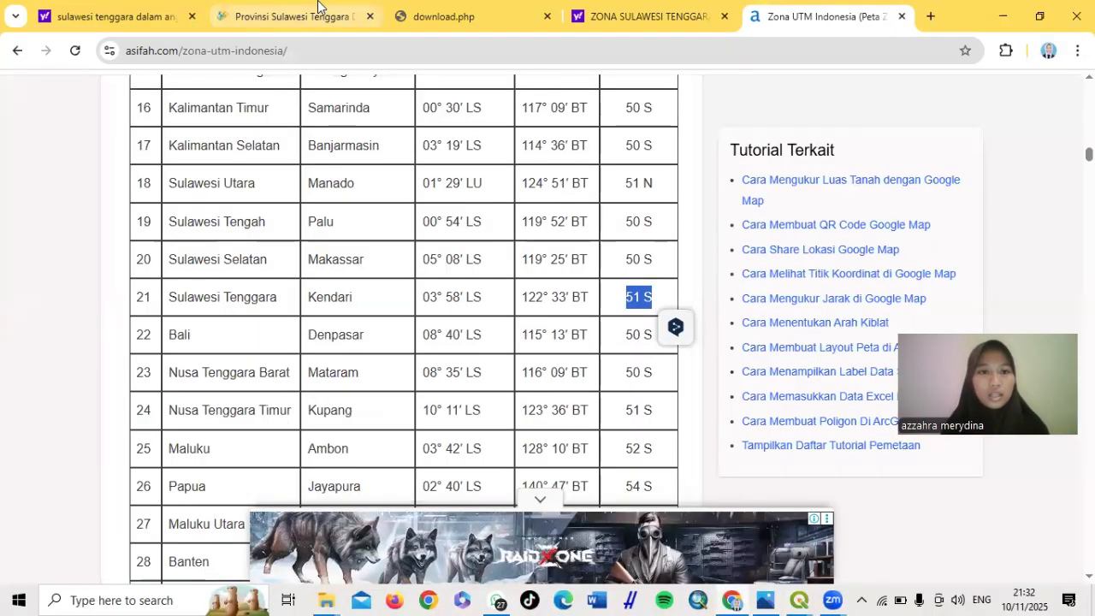
{"action": "left_click", "coordinate": [261, 10]}
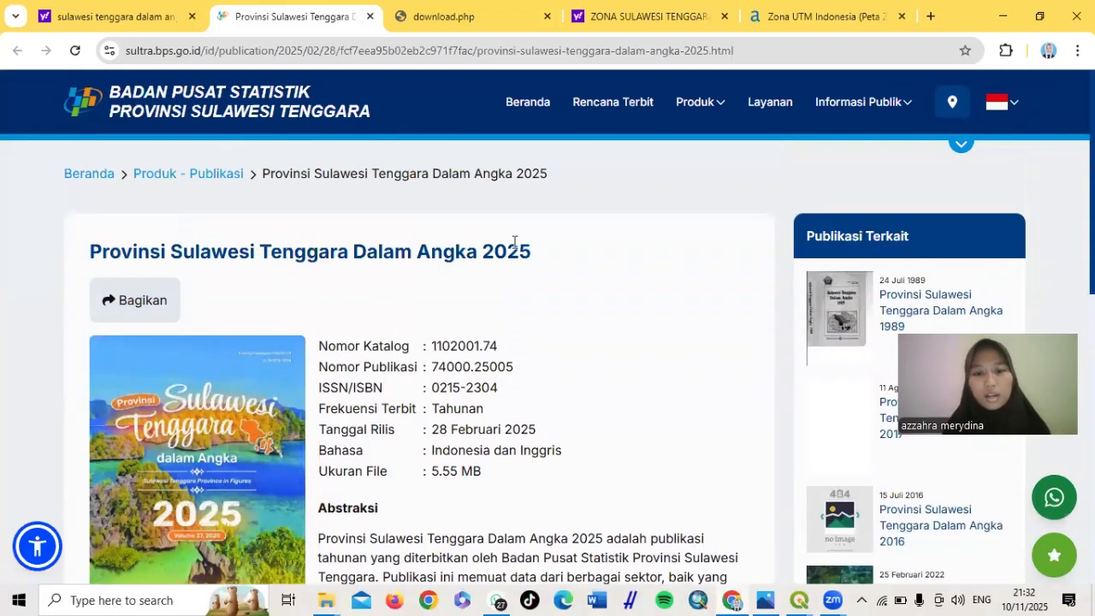
{"action": "key", "text": "ctrl+Tab"}
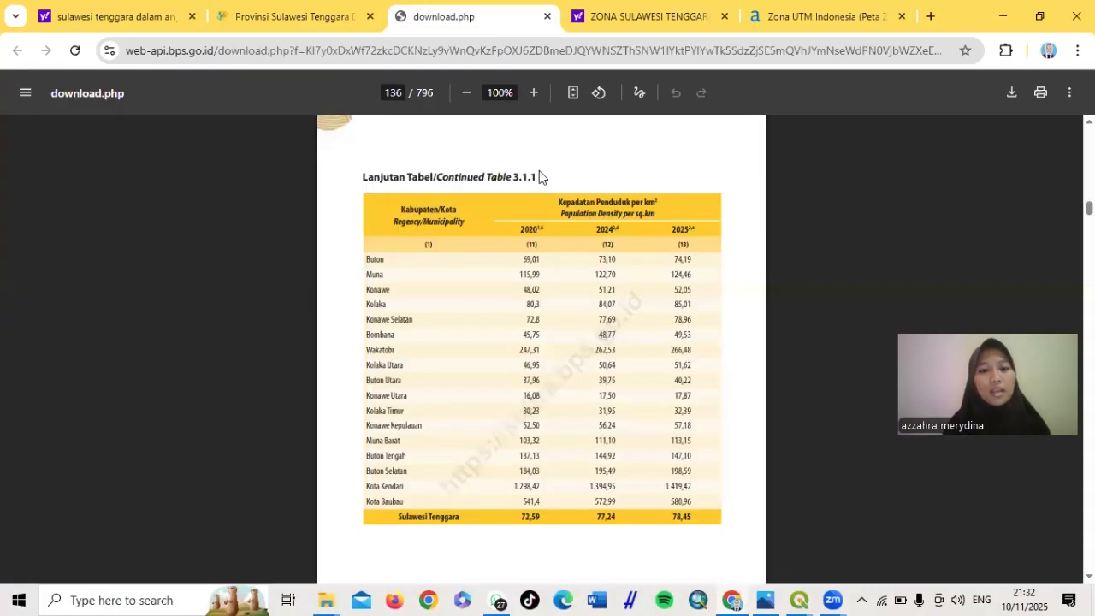
{"action": "key", "text": "ctrl+plus"}
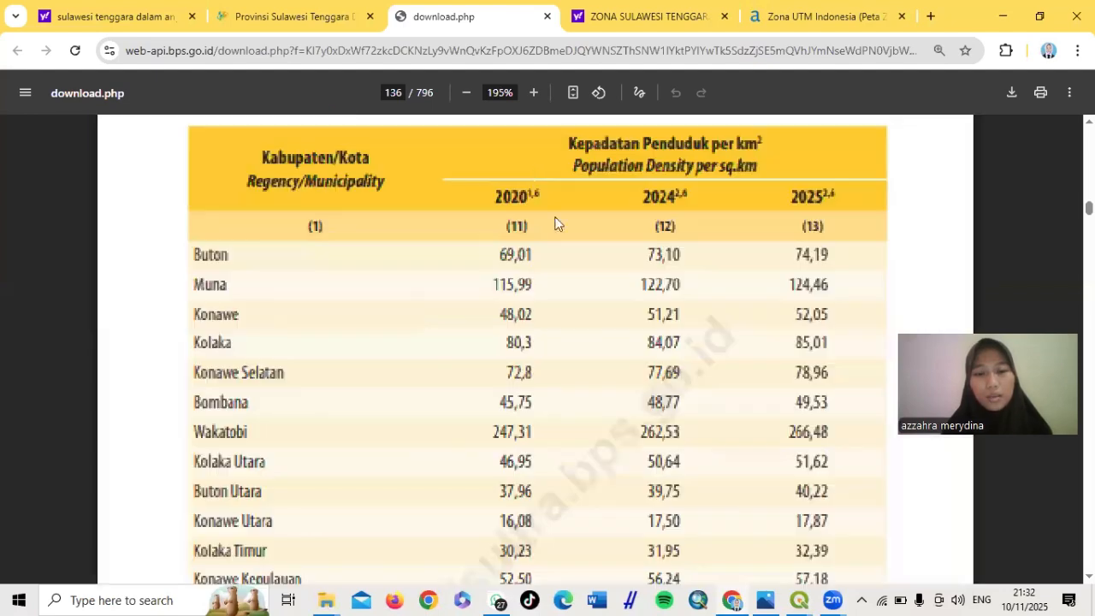
{"action": "scroll", "coordinate": [657, 268], "scroll_direction": "down", "scroll_amount": 5}
{"action": "scroll", "coordinate": [657, 268], "scroll_direction": "up", "scroll_amount": 3}
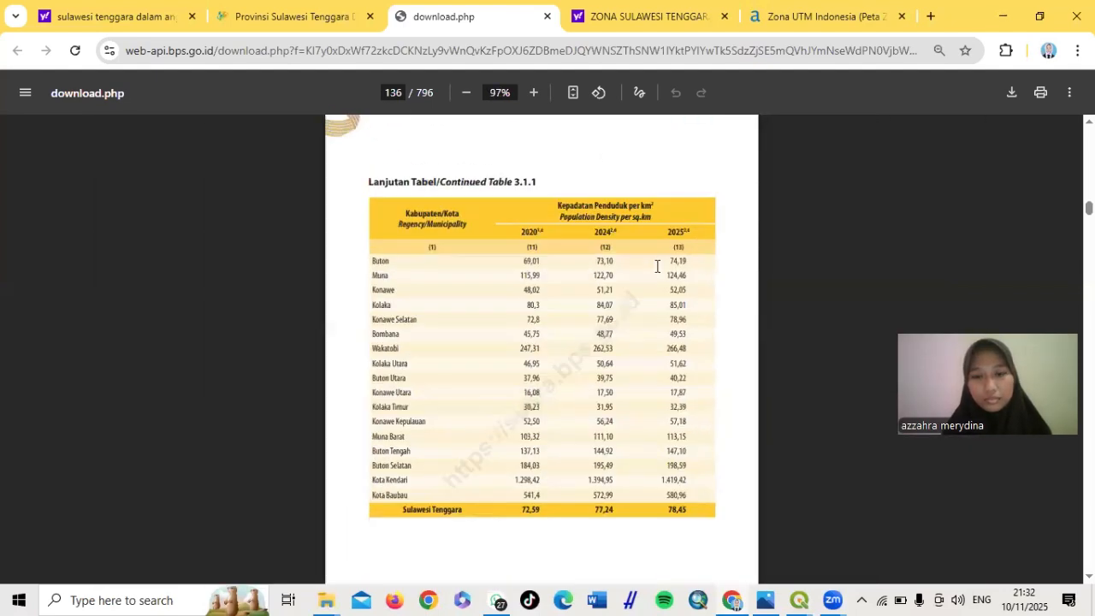
{"action": "scroll", "coordinate": [658, 268], "scroll_direction": "up", "scroll_amount": 2}
{"action": "scroll", "coordinate": [657, 267], "scroll_direction": "down", "scroll_amount": 2}
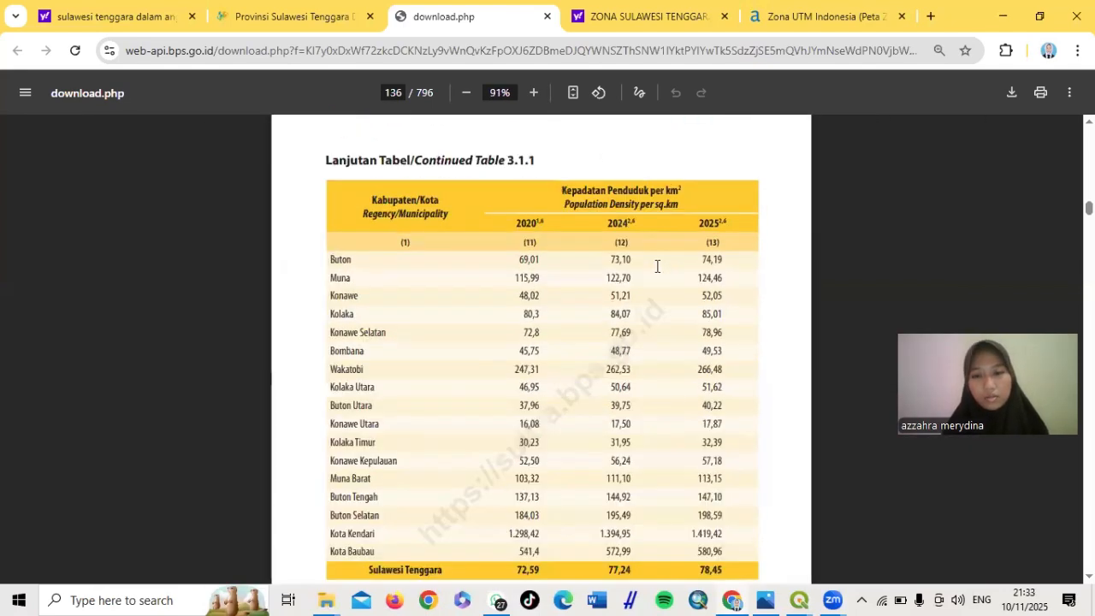
{"action": "scroll", "coordinate": [657, 266], "scroll_direction": "up", "scroll_amount": 2}
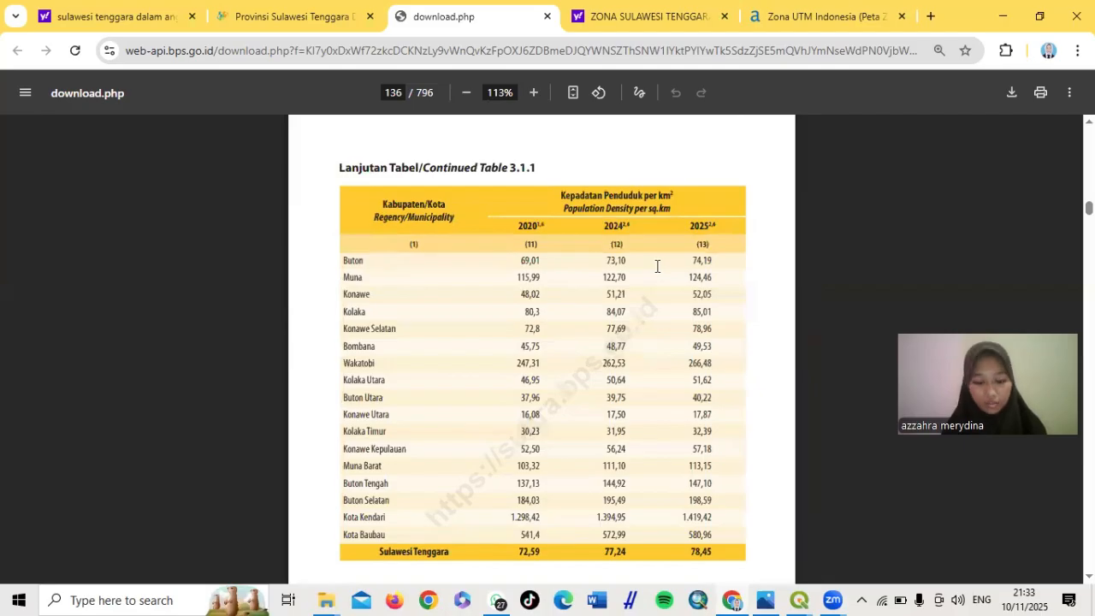
{"action": "key", "text": "super+Left"}
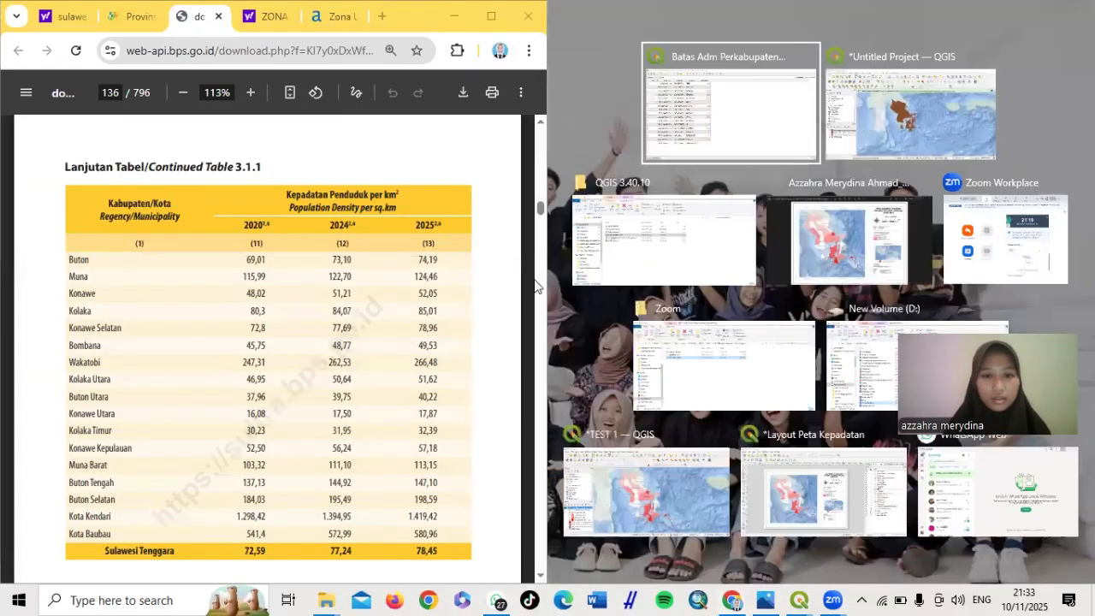
Place the QGIS attribute table beside the PDF and widen the nama_kab column
{"action": "left_click", "coordinate": [741, 117]}
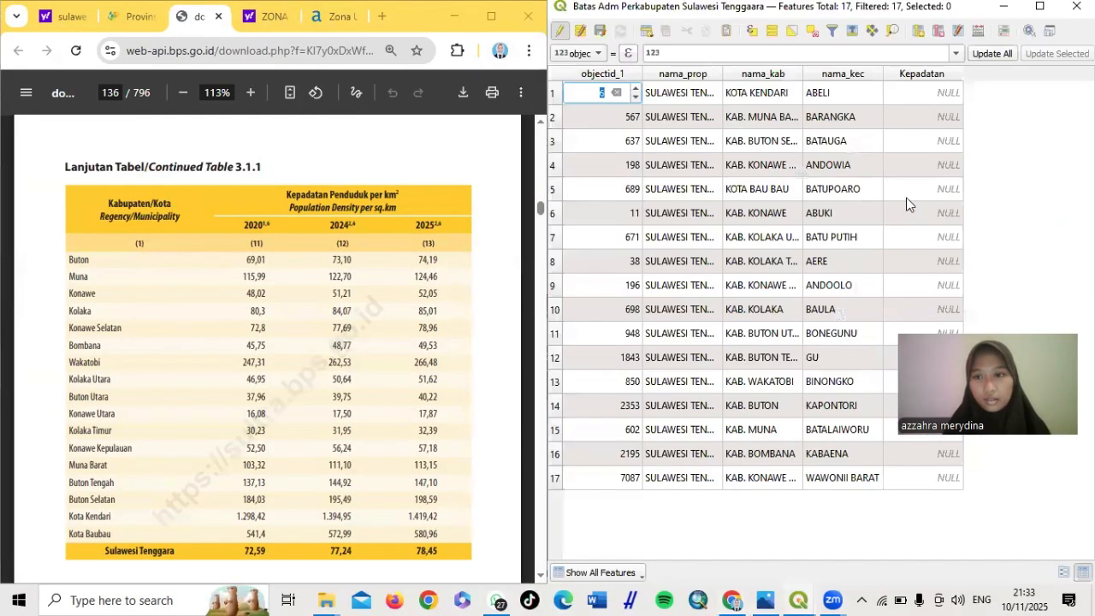
{"action": "left_click", "coordinate": [946, 95]}
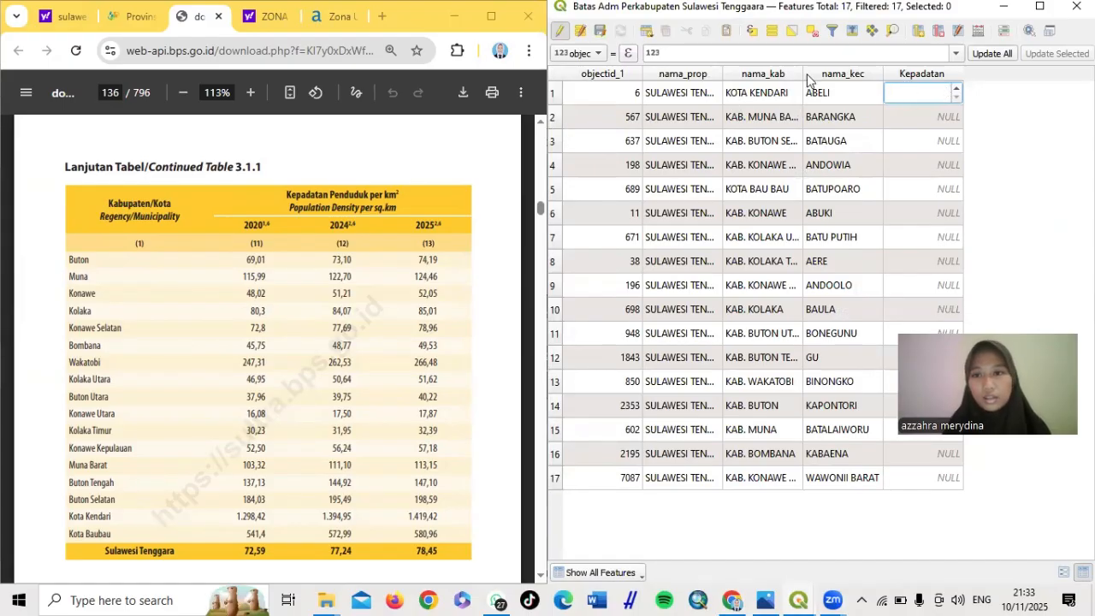
{"action": "left_click_drag", "start_coordinate": [802, 74], "coordinate": [855, 75]}
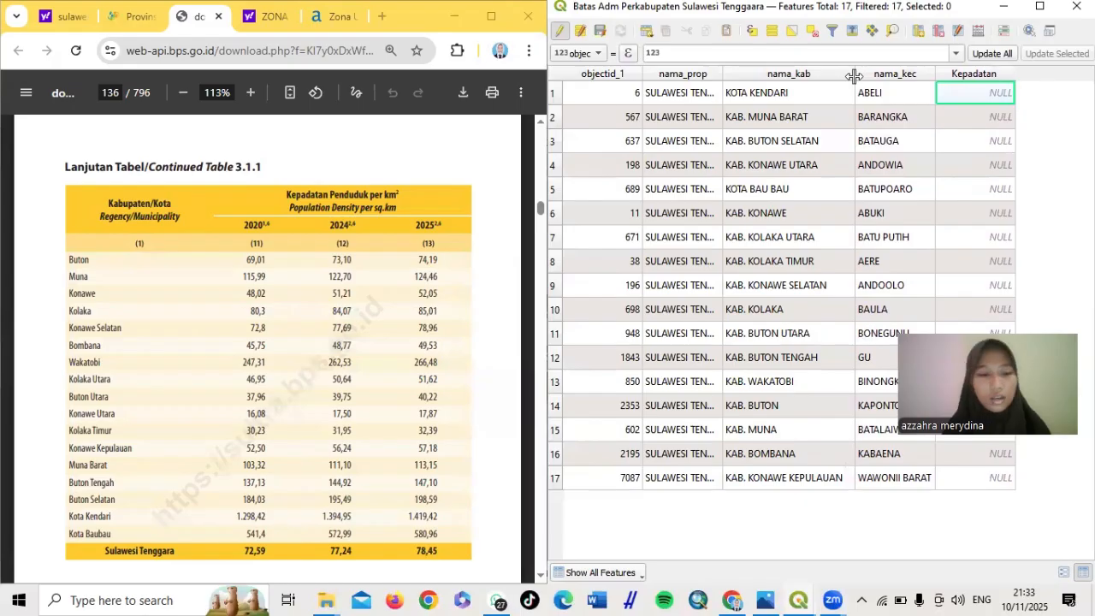
{"action": "scroll", "coordinate": [287, 325], "scroll_direction": "down", "scroll_amount": 4}
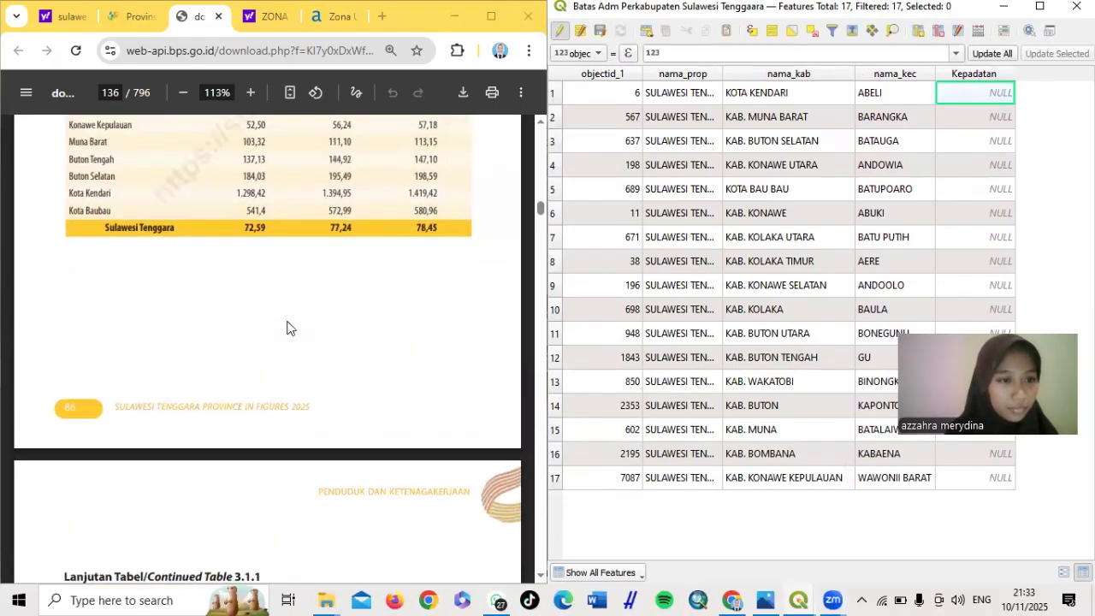
{"action": "scroll", "coordinate": [287, 326], "scroll_direction": "up", "scroll_amount": 1}
{"action": "scroll", "coordinate": [287, 326], "scroll_direction": "up", "scroll_amount": 2}
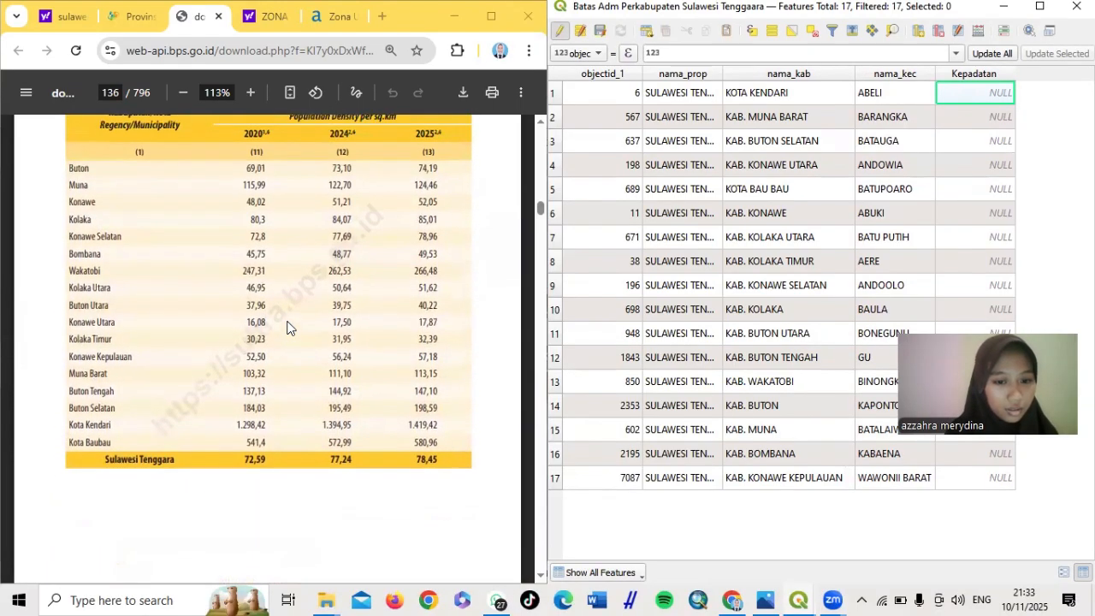
{"action": "scroll", "coordinate": [290, 329], "scroll_direction": "up", "scroll_amount": 1}
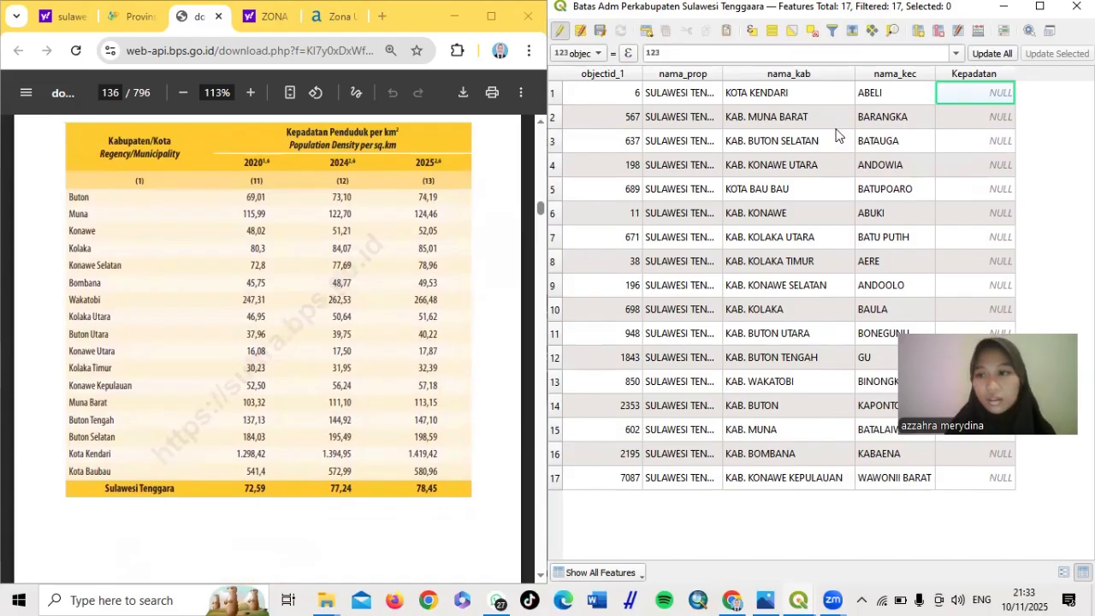
Enter Kota Kendari's density 1.419,42 in row 1's Kepadatan cell
{"action": "double_click", "coordinate": [990, 99]}
{"action": "type", "text": "1"}
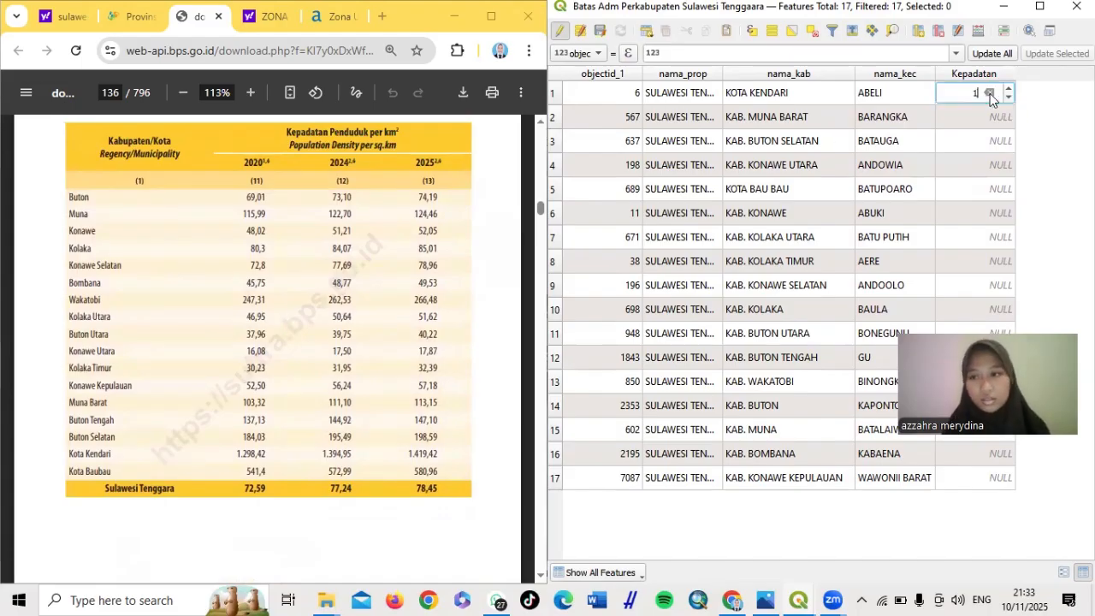
{"action": "type", "text": ".419"}
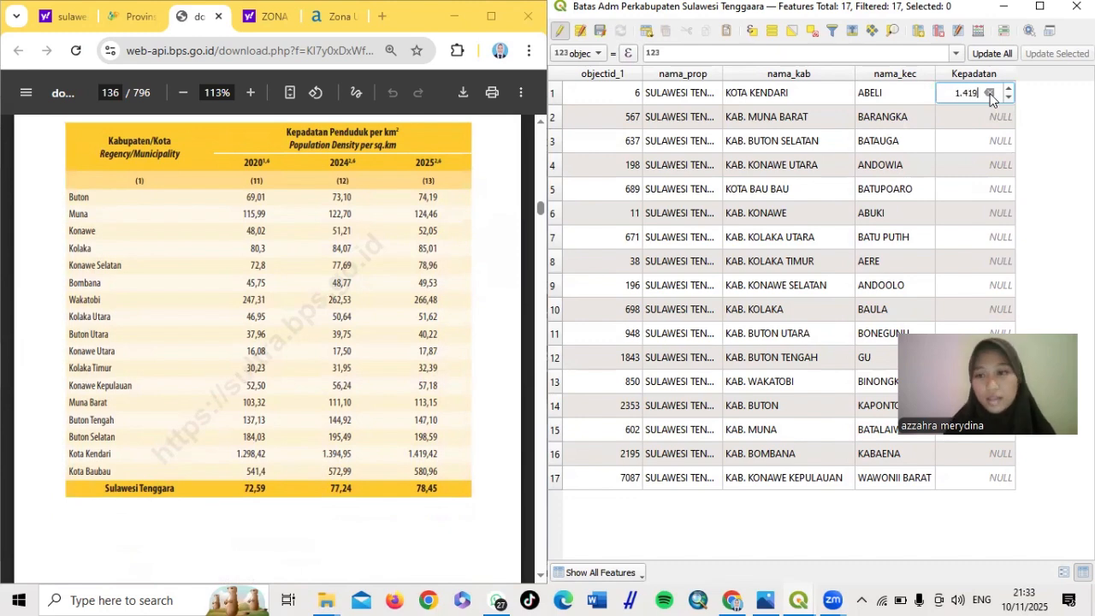
{"action": "type", "text": ","}
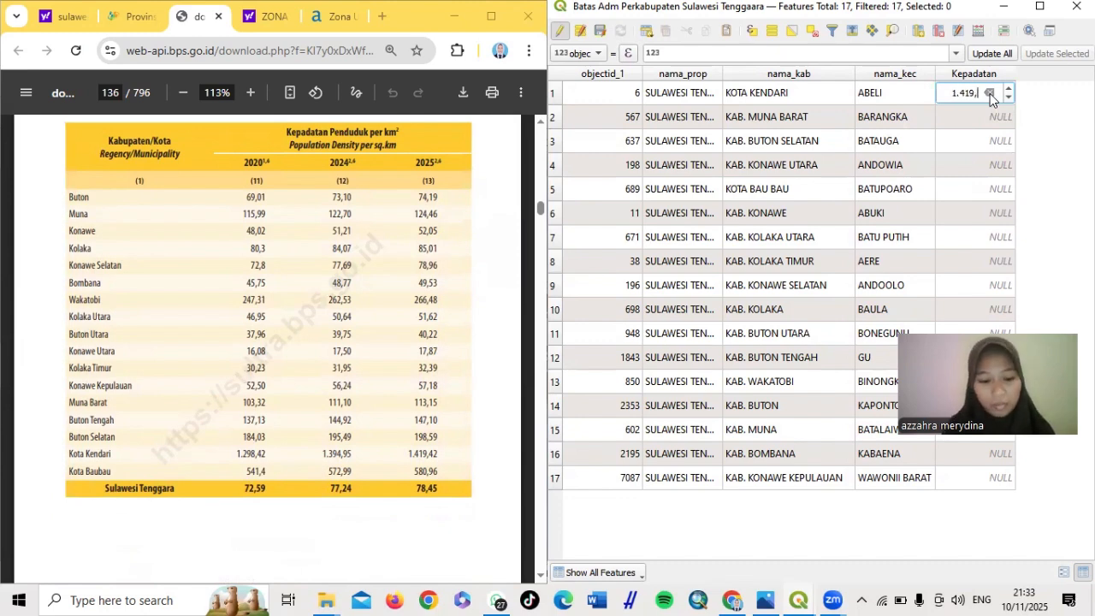
{"action": "type", "text": "42"}
Commit row 1, then clear and retype Kota Kendari's Kepadatan value as 1.419,42
{"action": "left_click", "coordinate": [995, 116]}
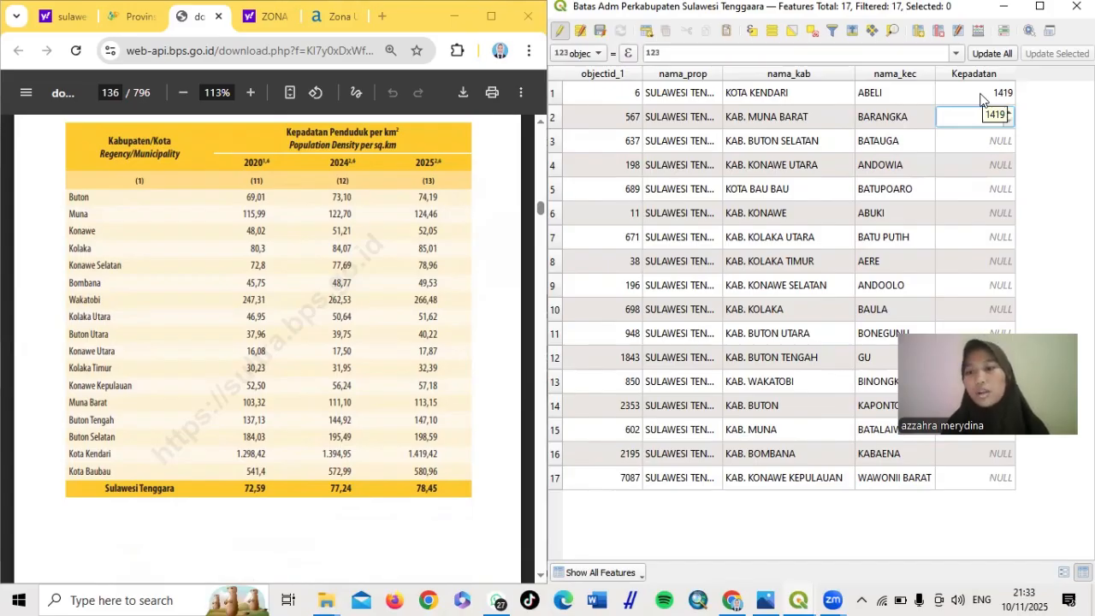
{"action": "double_click", "coordinate": [981, 100]}
{"action": "key", "text": "BackSpace"}
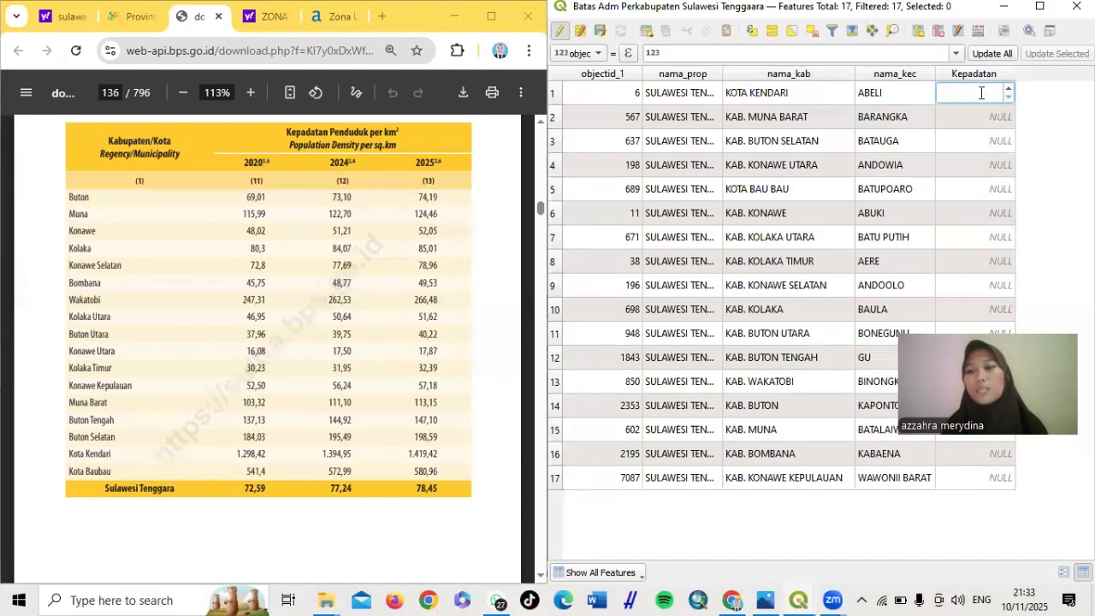
{"action": "type", "text": "1"}
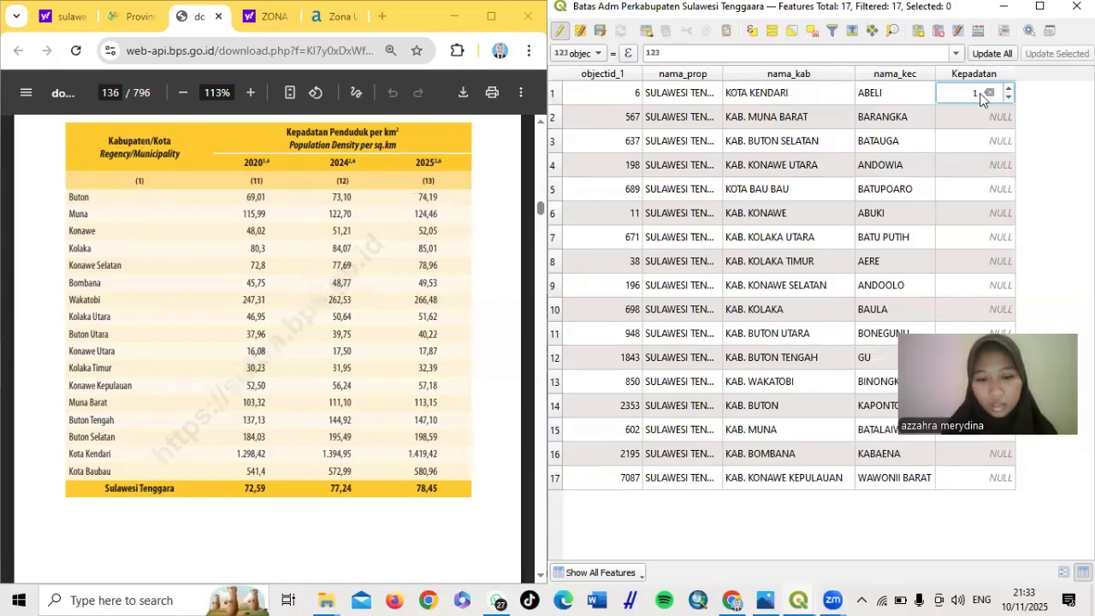
{"action": "type", "text": "."}
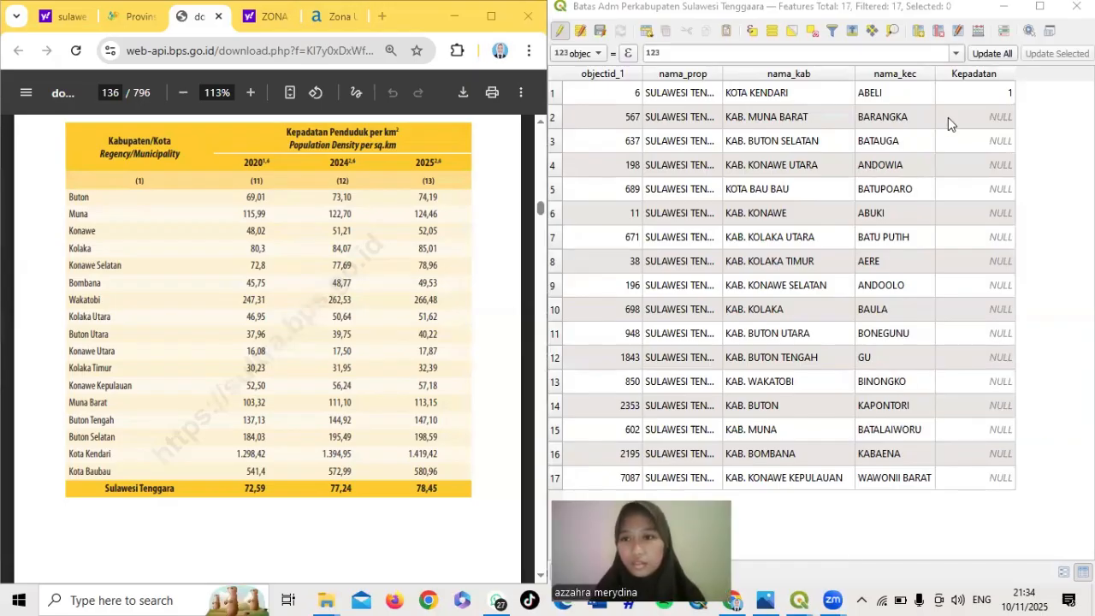
{"action": "left_click", "coordinate": [979, 94]}
{"action": "left_click", "coordinate": [975, 91]}
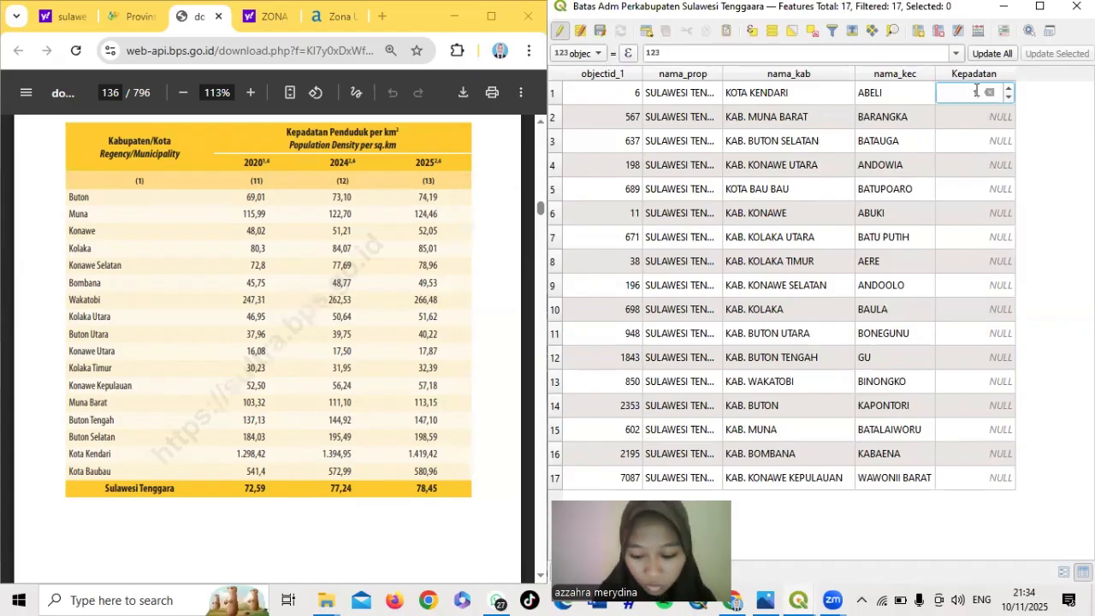
{"action": "type", "text": "1"}
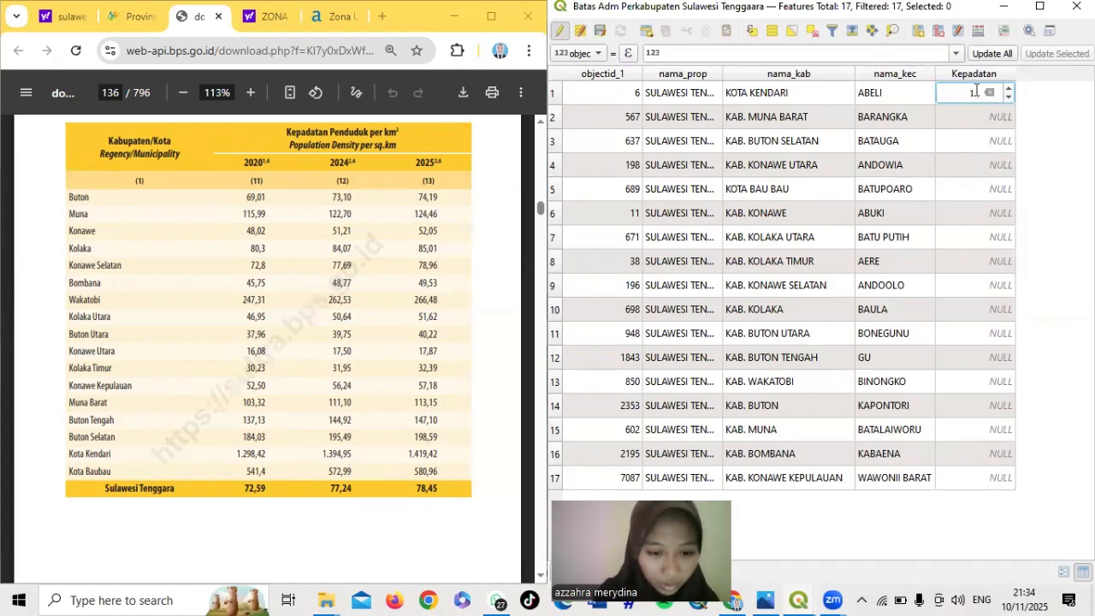
{"action": "type", "text": ".2"}
{"action": "type", "text": "19,"}
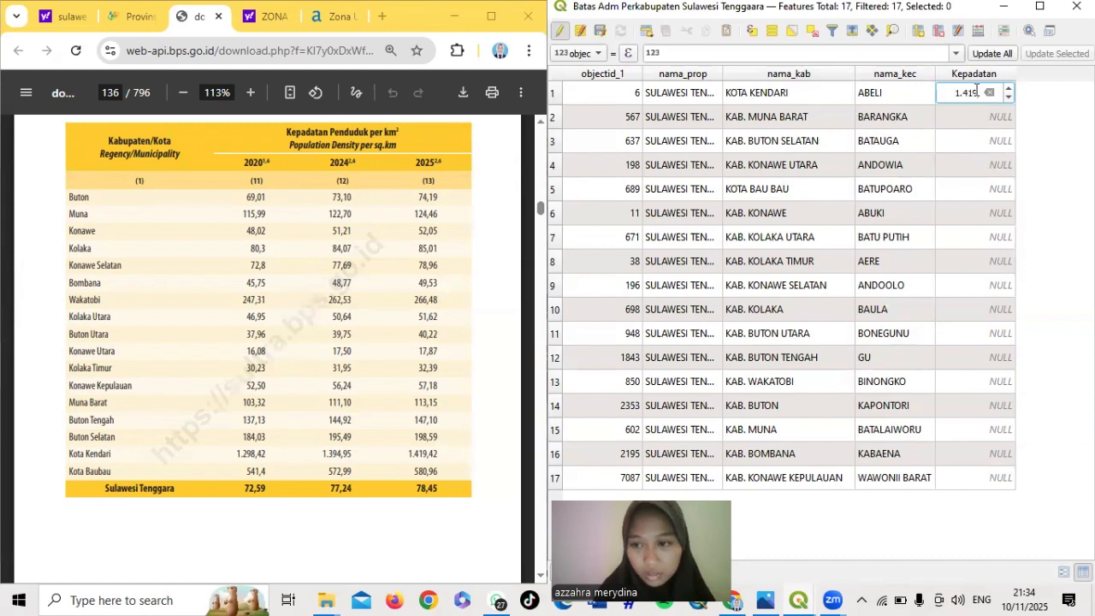
{"action": "type", "text": ","}
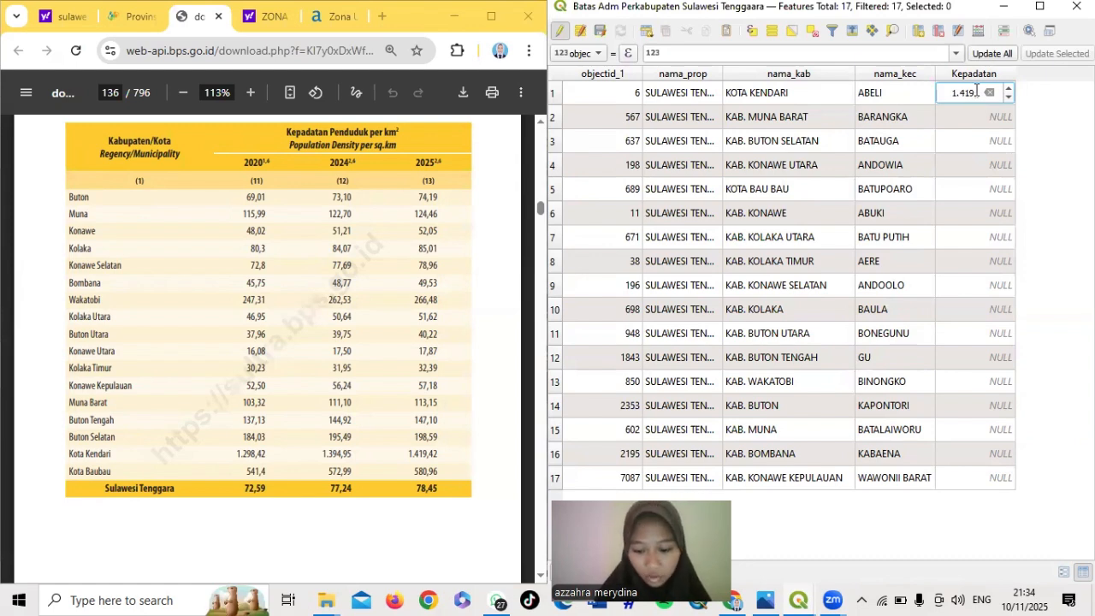
{"action": "type", "text": "42"}
Enter Kepadatan for rows 1–6: 1419, 113, 199, 18, 581 and 52,05
{"action": "double_click", "coordinate": [976, 89]}
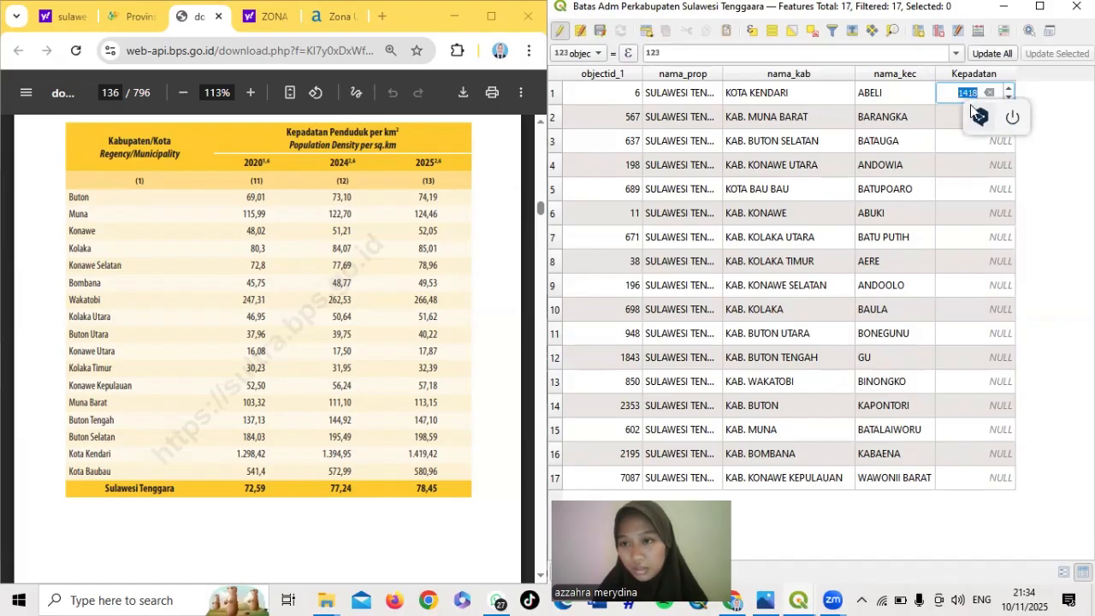
{"action": "type", "text": "141"}
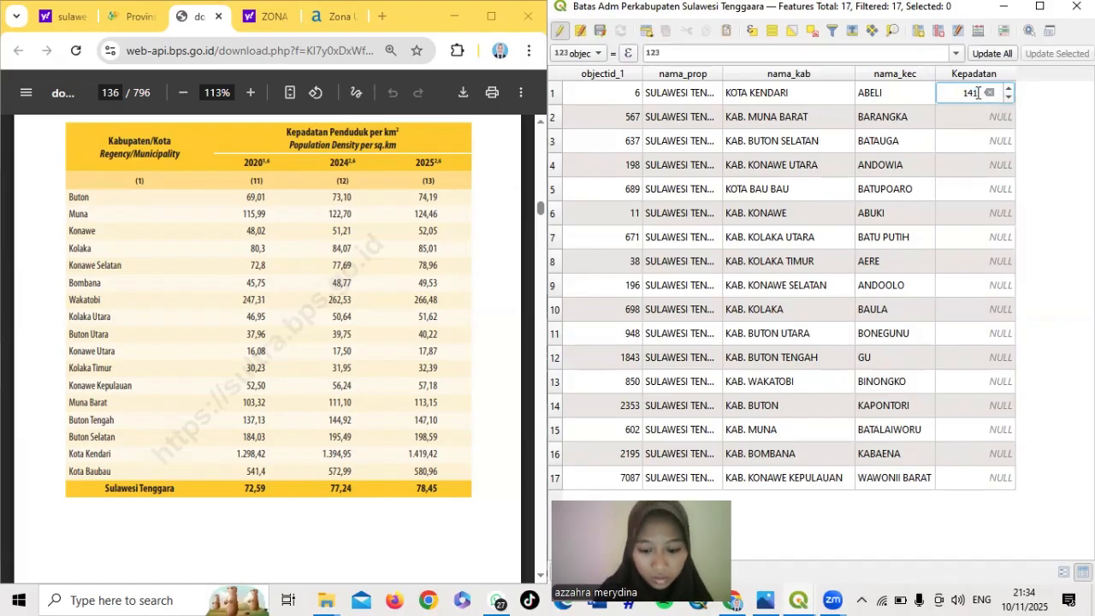
{"action": "type", "text": "9"}
{"action": "double_click", "coordinate": [973, 114]}
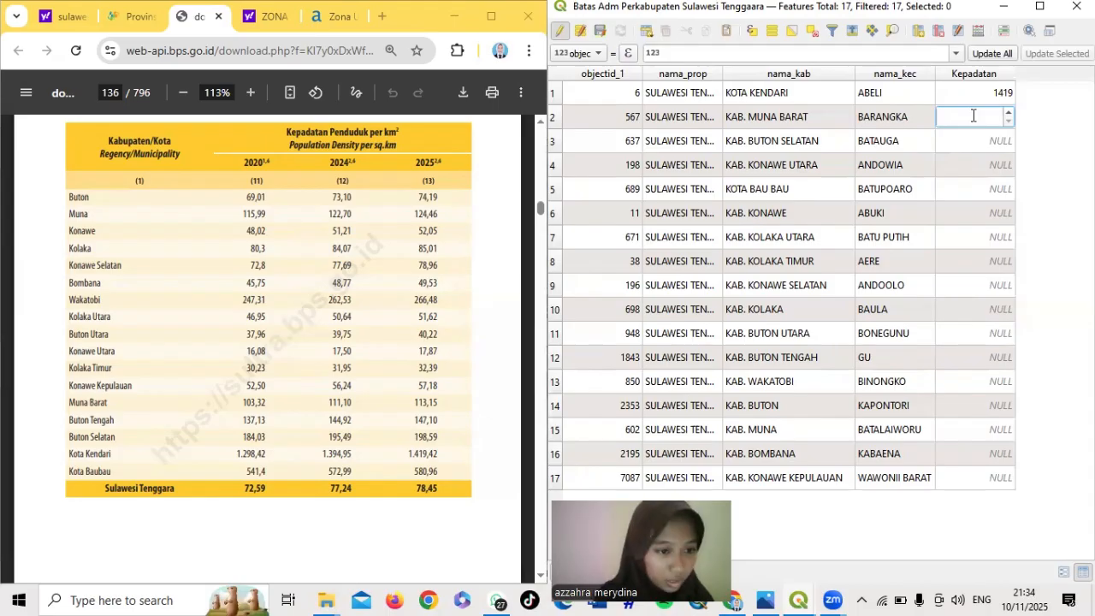
{"action": "type", "text": "1"}
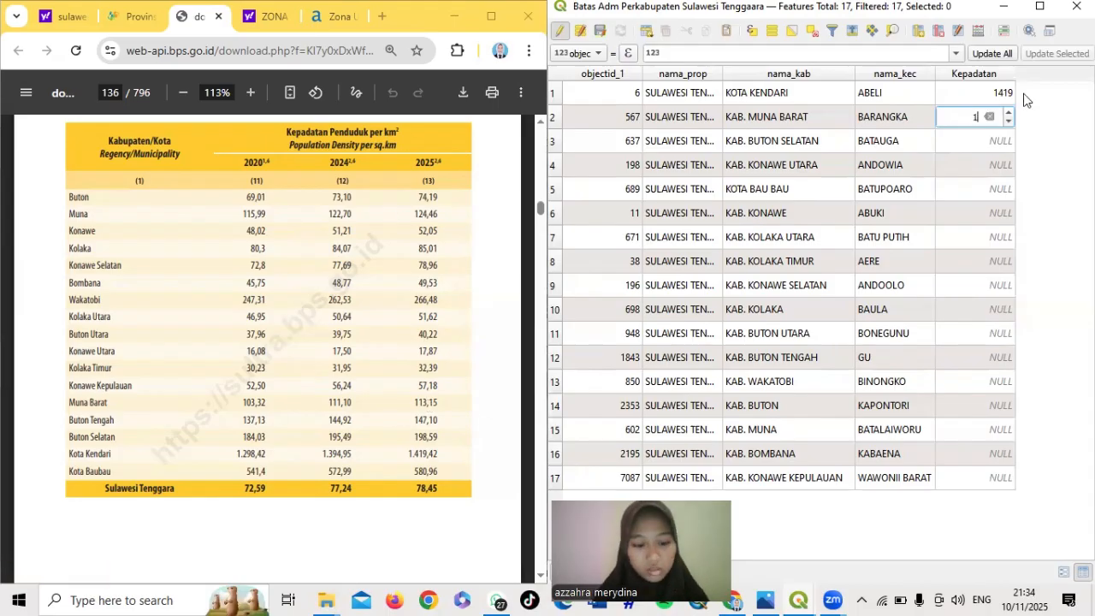
{"action": "type", "text": "13"}
{"action": "double_click", "coordinate": [987, 138]}
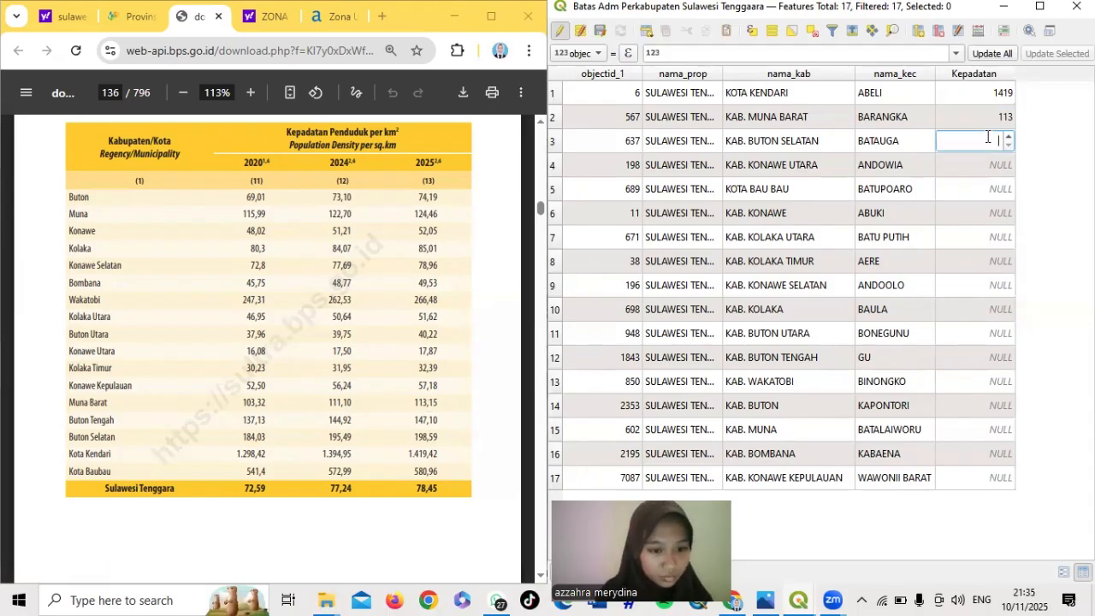
{"action": "type", "text": "199"}
{"action": "double_click", "coordinate": [985, 165]}
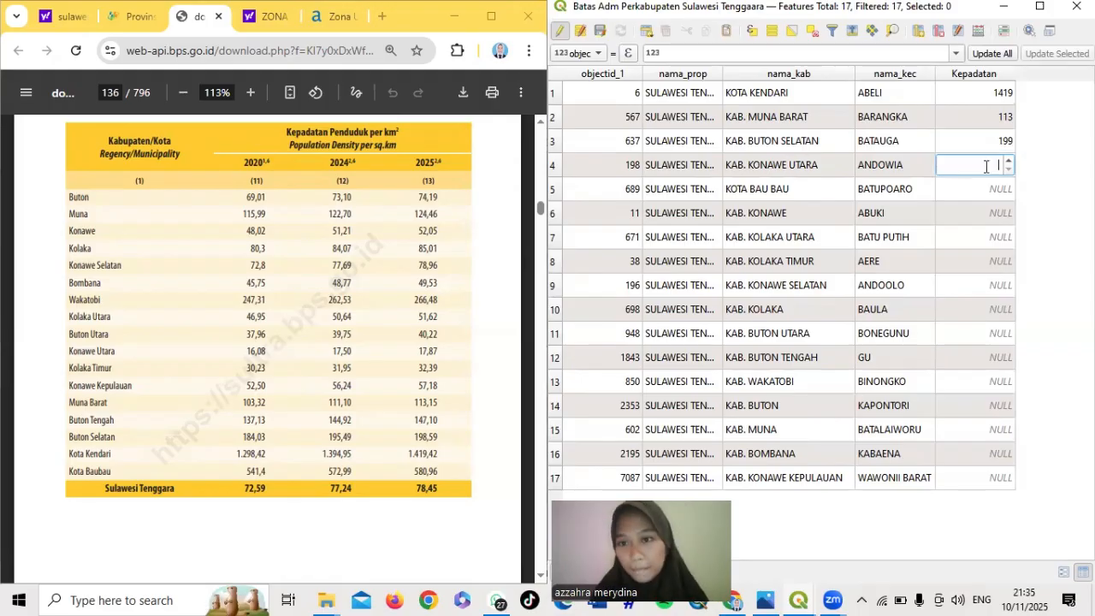
{"action": "type", "text": "18"}
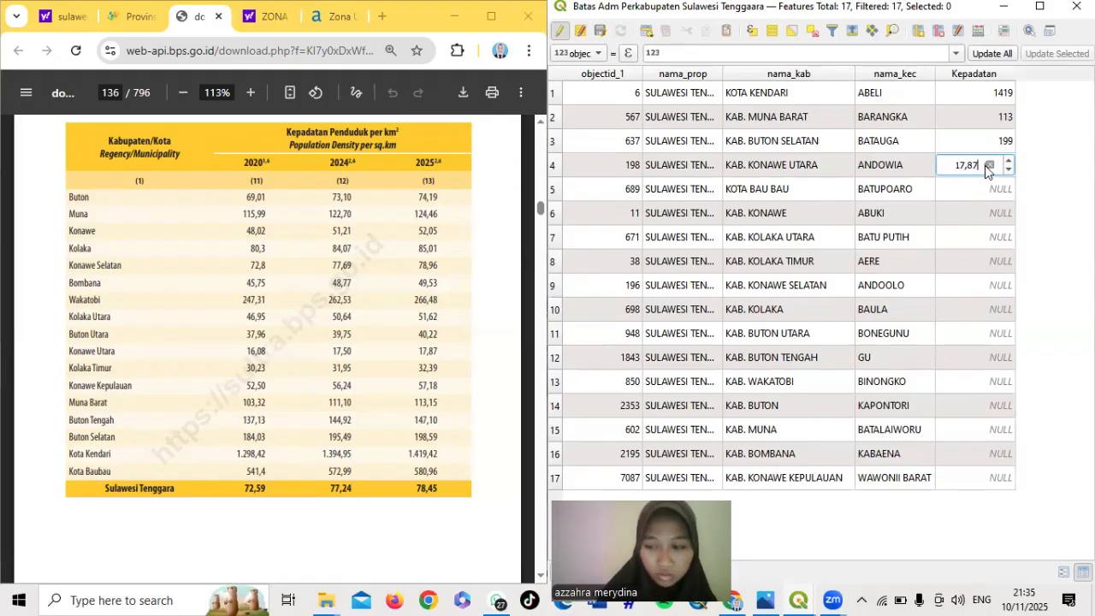
{"action": "double_click", "coordinate": [996, 190]}
{"action": "type", "text": "581"}
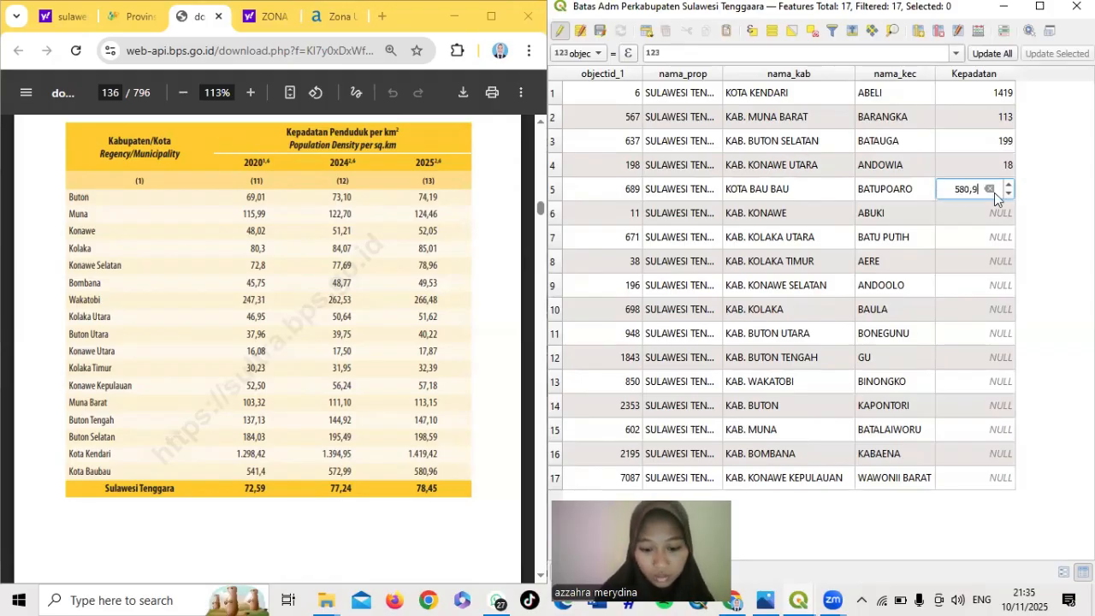
{"action": "double_click", "coordinate": [989, 208]}
{"action": "type", "text": "52,05"}
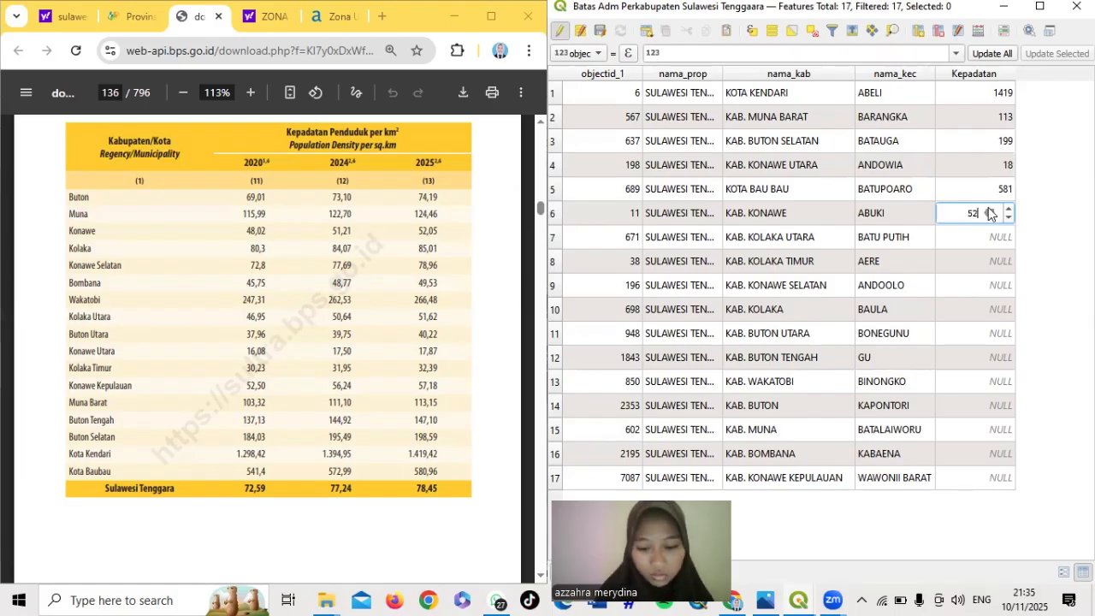
Enter Kepadatan for rows 7–12: 51,62, 32,39, 78,96, 85,01, 40,22 and 147,10
{"action": "double_click", "coordinate": [984, 243]}
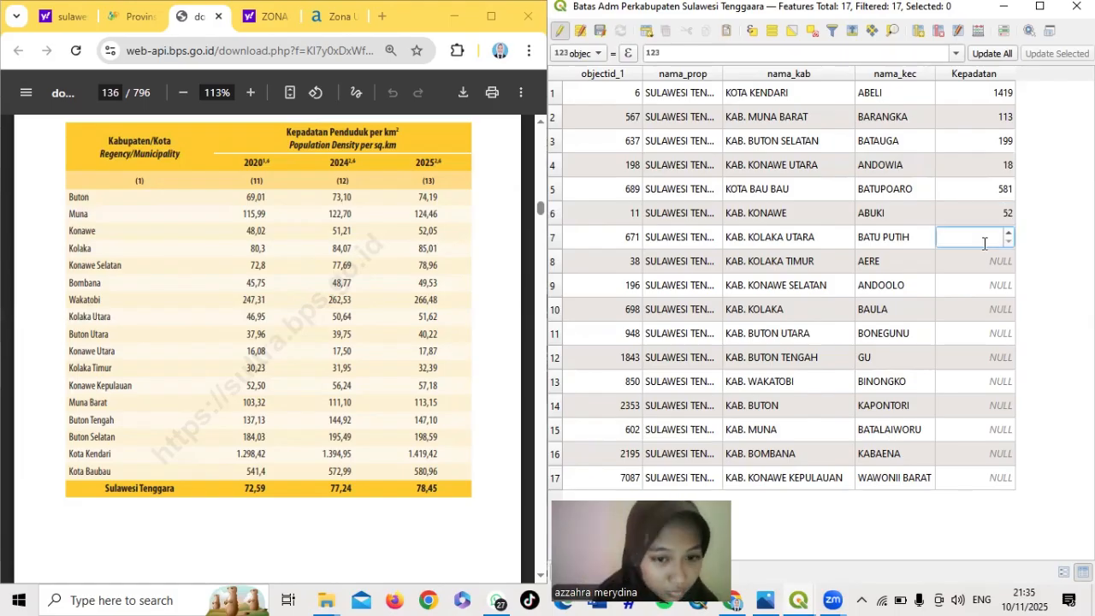
{"action": "type", "text": "51,62"}
{"action": "double_click", "coordinate": [988, 260]}
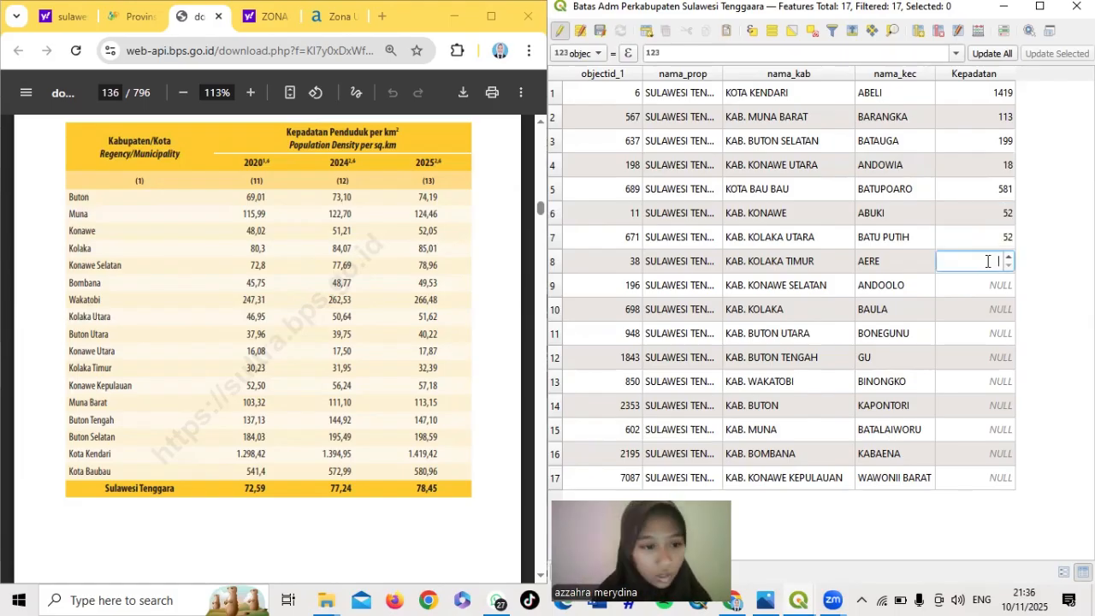
{"action": "type", "text": "32,39"}
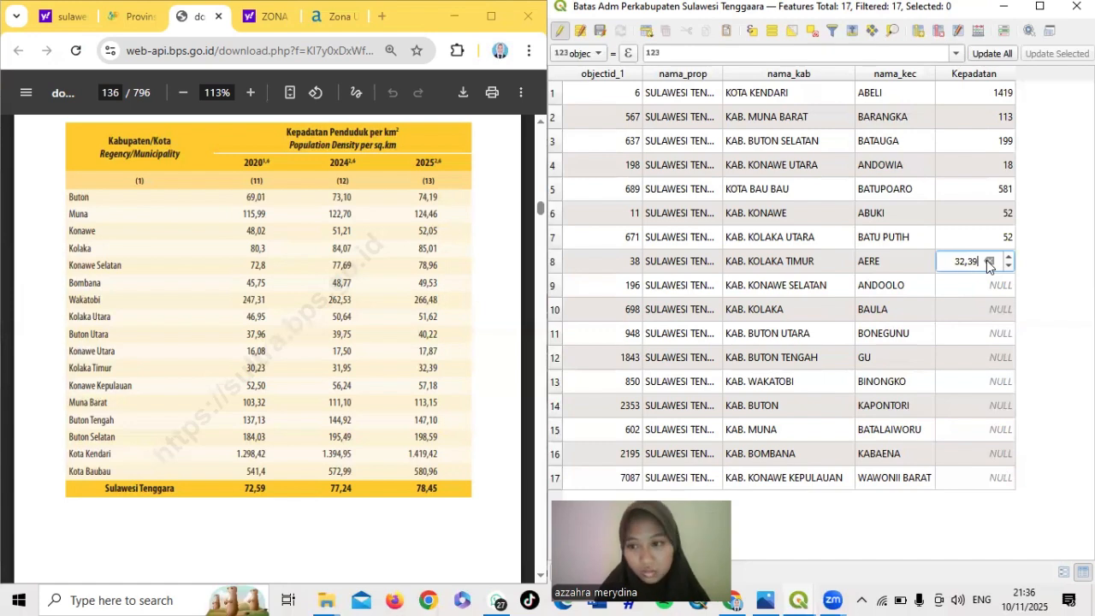
{"action": "double_click", "coordinate": [986, 285]}
{"action": "type", "text": "78,96"}
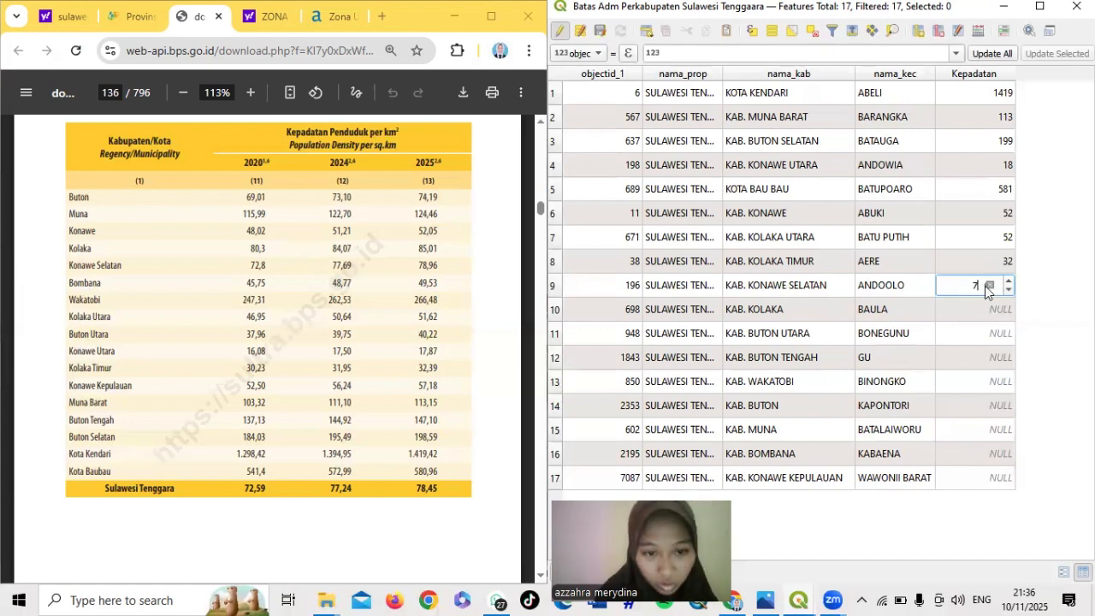
{"action": "double_click", "coordinate": [986, 305]}
{"action": "type", "text": "85,01"}
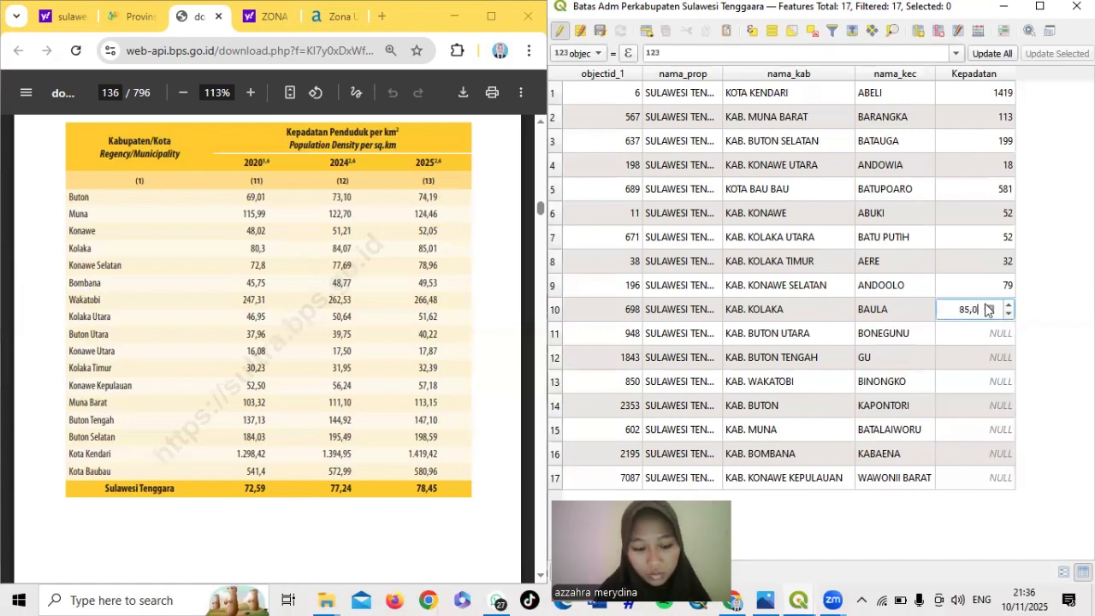
{"action": "double_click", "coordinate": [984, 327]}
{"action": "type", "text": "40,22"}
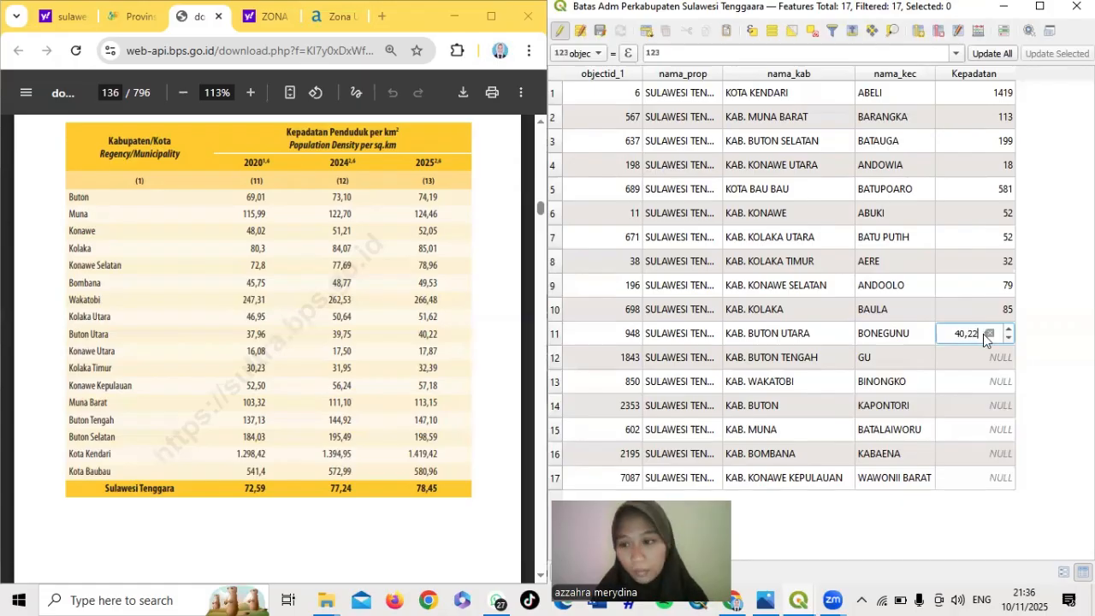
{"action": "double_click", "coordinate": [983, 356]}
{"action": "type", "text": "147,10"}
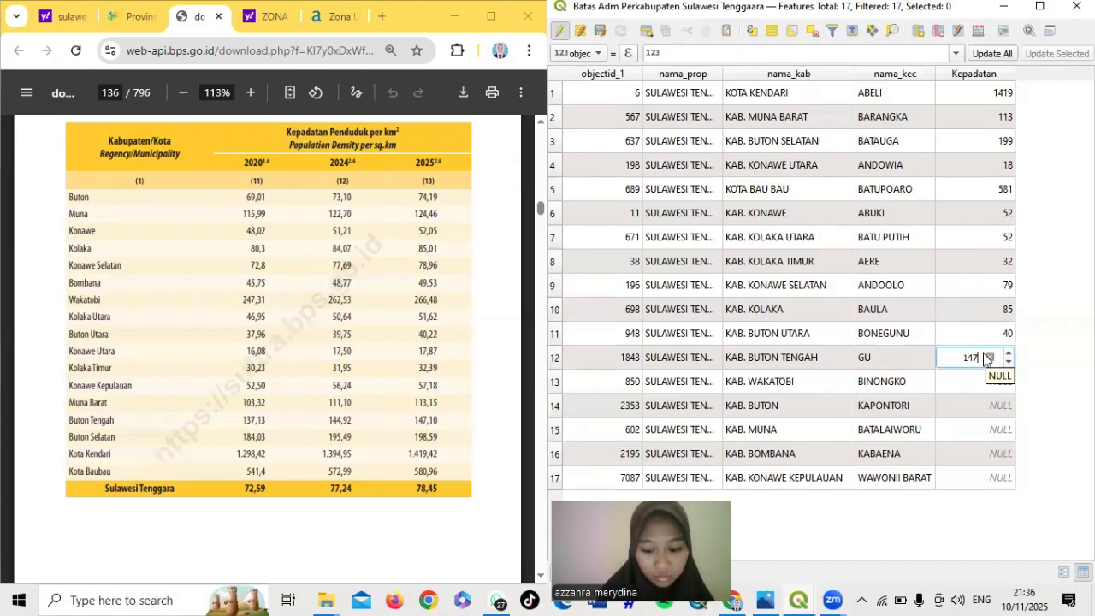
Enter Kepadatan for rows 13–17: 266,48, 74,19, 124,46, 49,53 and 57,18
{"action": "double_click", "coordinate": [973, 382]}
{"action": "type", "text": "266,48"}
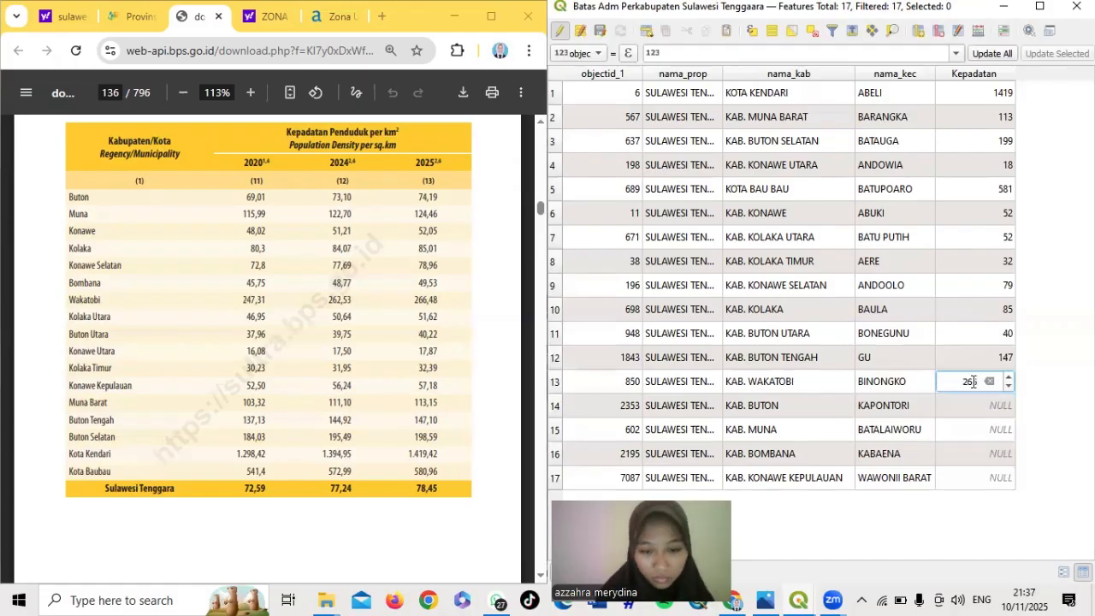
{"action": "double_click", "coordinate": [983, 407]}
{"action": "type", "text": "74,19"}
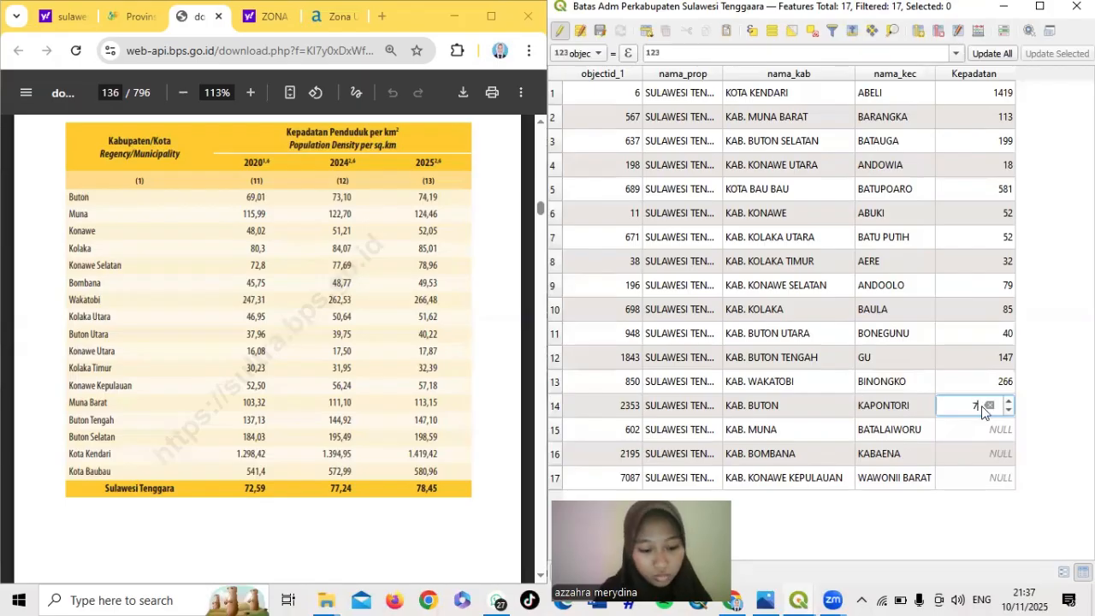
{"action": "double_click", "coordinate": [990, 431]}
{"action": "type", "text": "124,46"}
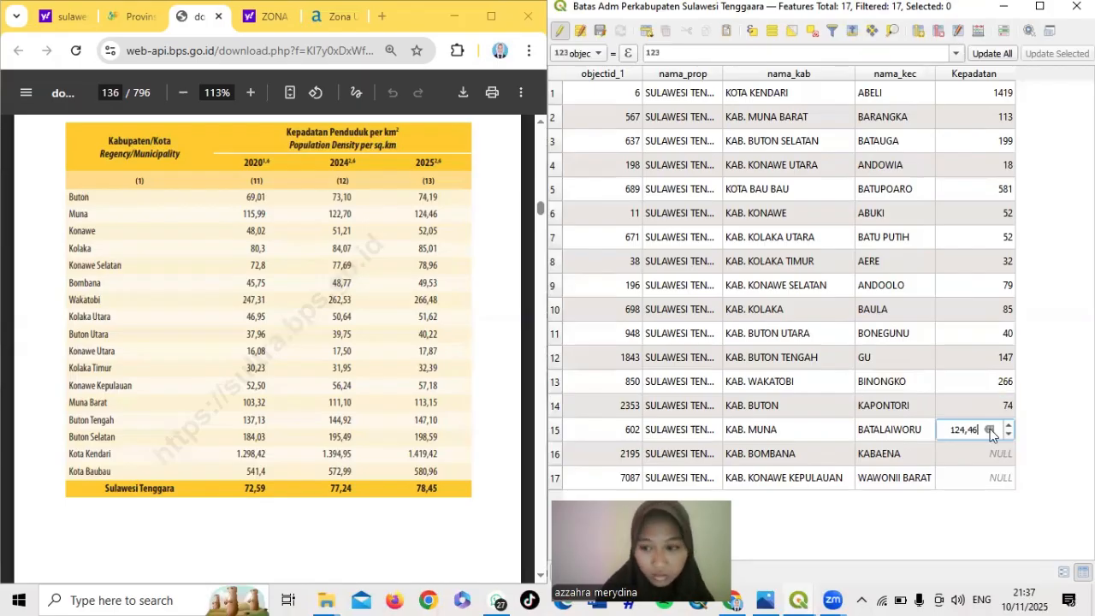
{"action": "double_click", "coordinate": [984, 456]}
{"action": "type", "text": "49,53"}
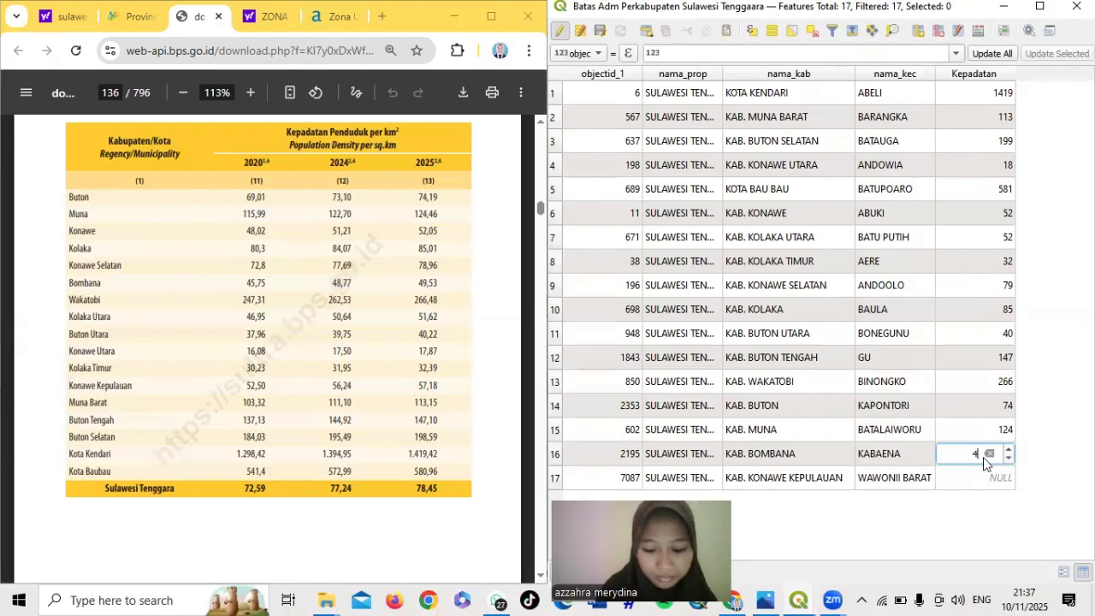
{"action": "double_click", "coordinate": [982, 476]}
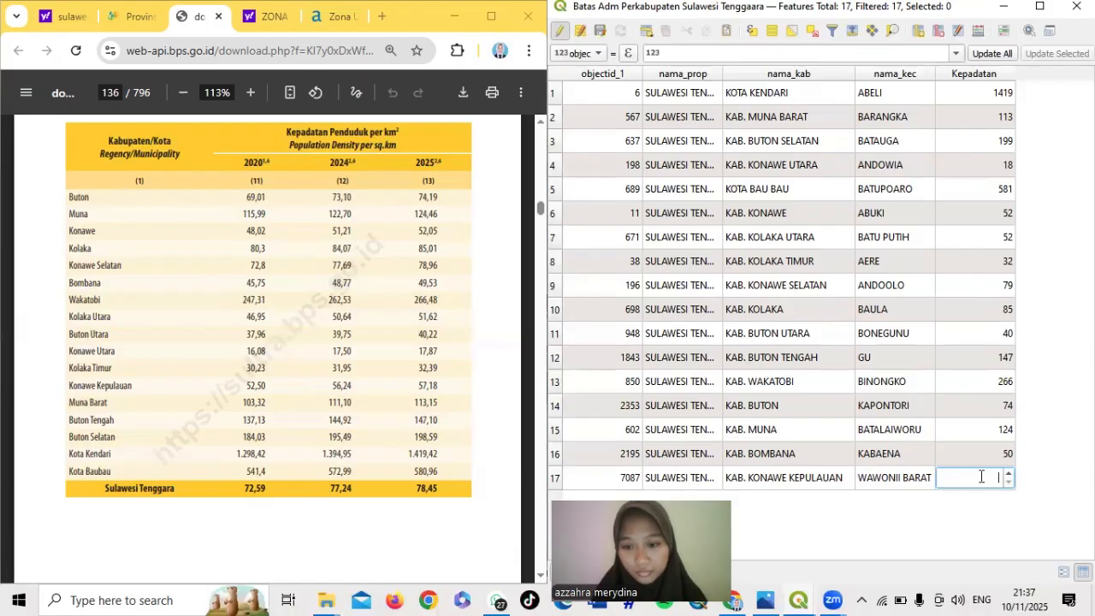
{"action": "type", "text": "57,18"}
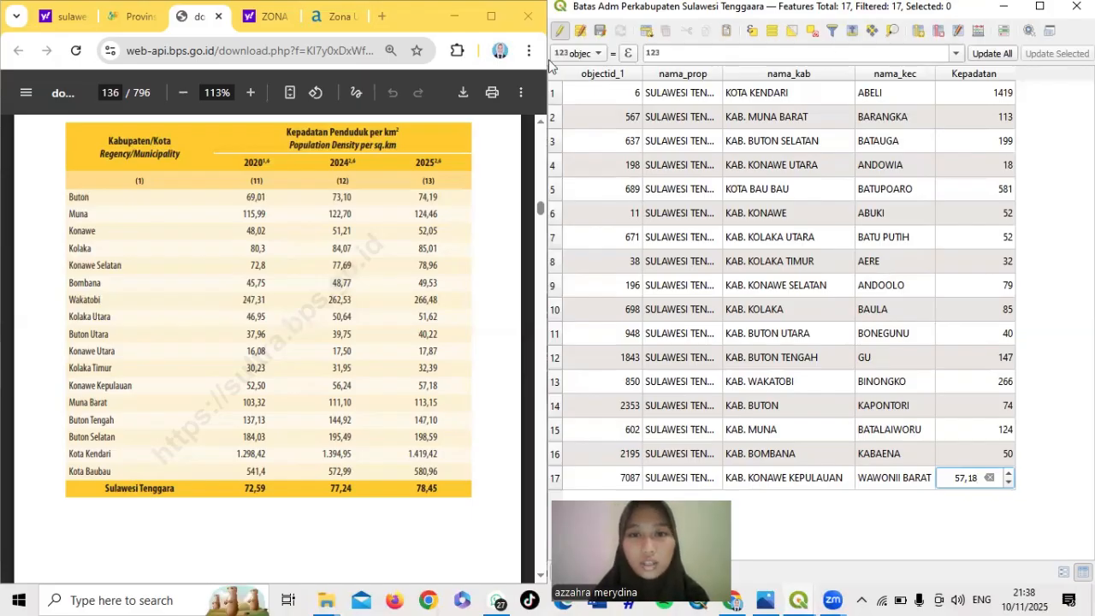
Turn off editing on the regency layer and save the Kepadatan edits
{"action": "left_click", "coordinate": [560, 31]}
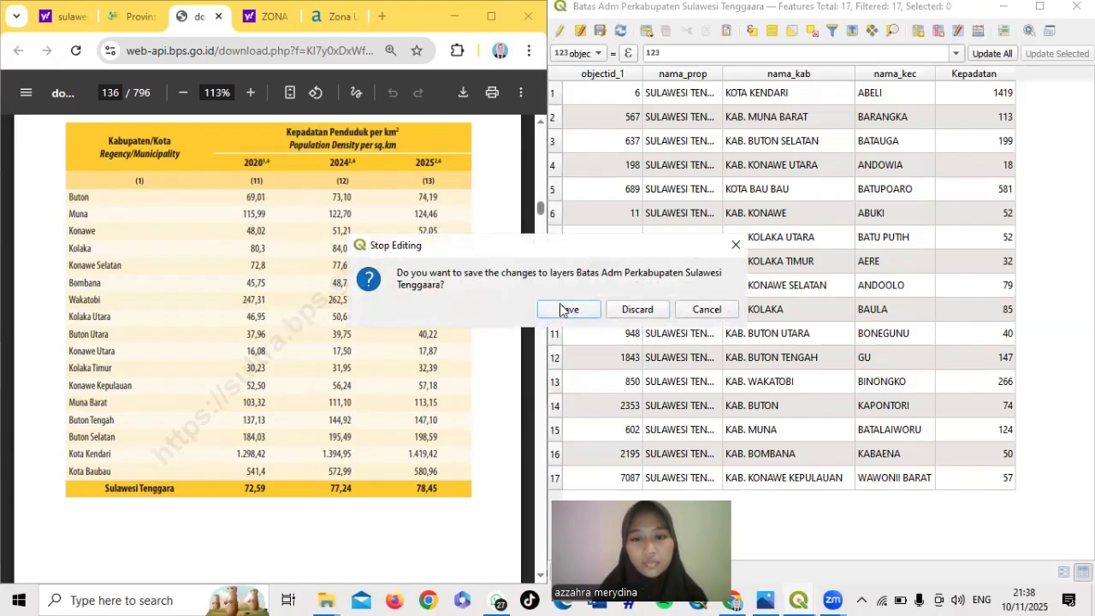
{"action": "left_click", "coordinate": [568, 310]}
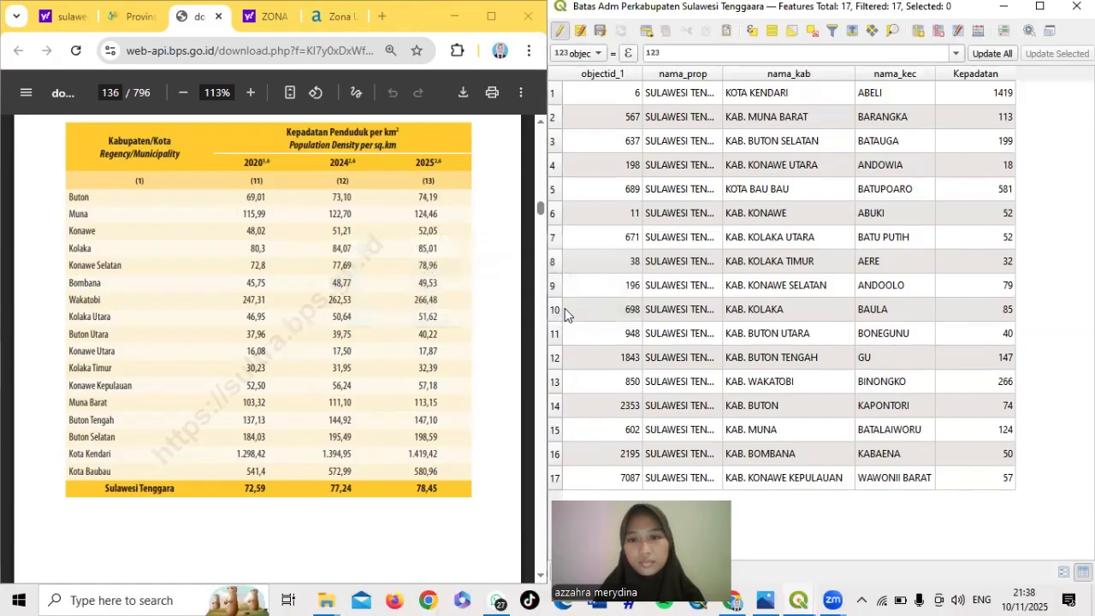
{"action": "key", "text": "super+Up"}
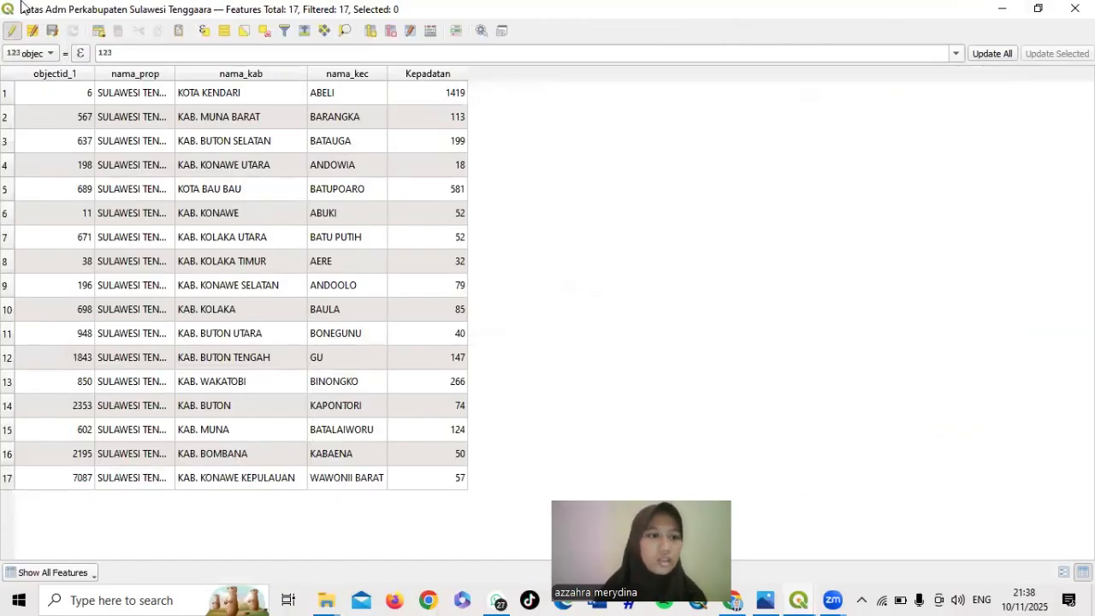
{"action": "left_click", "coordinate": [12, 31]}
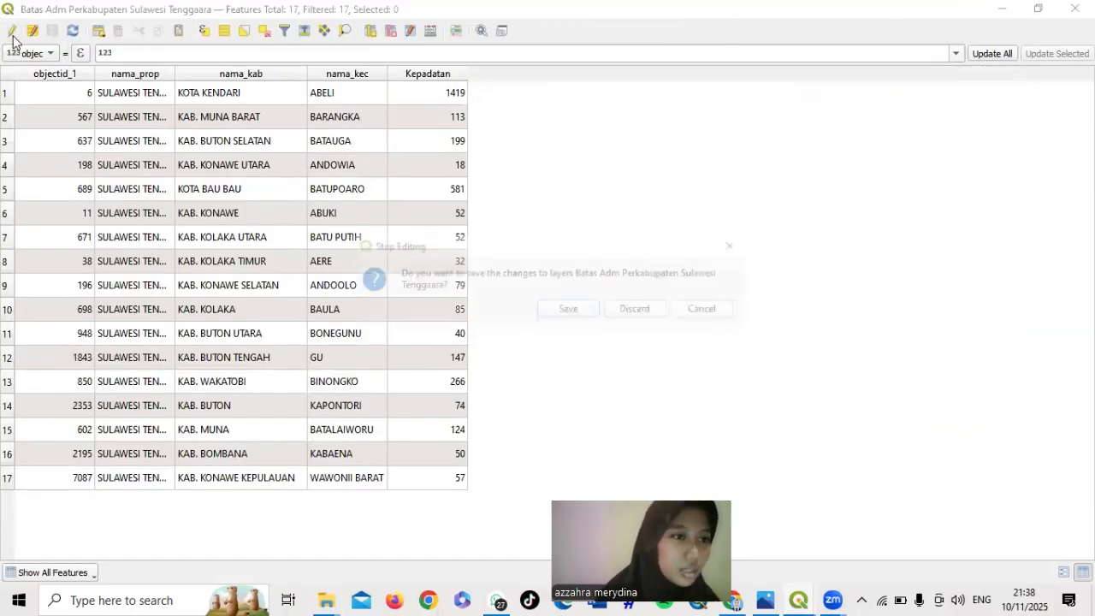
{"action": "left_click", "coordinate": [570, 309]}
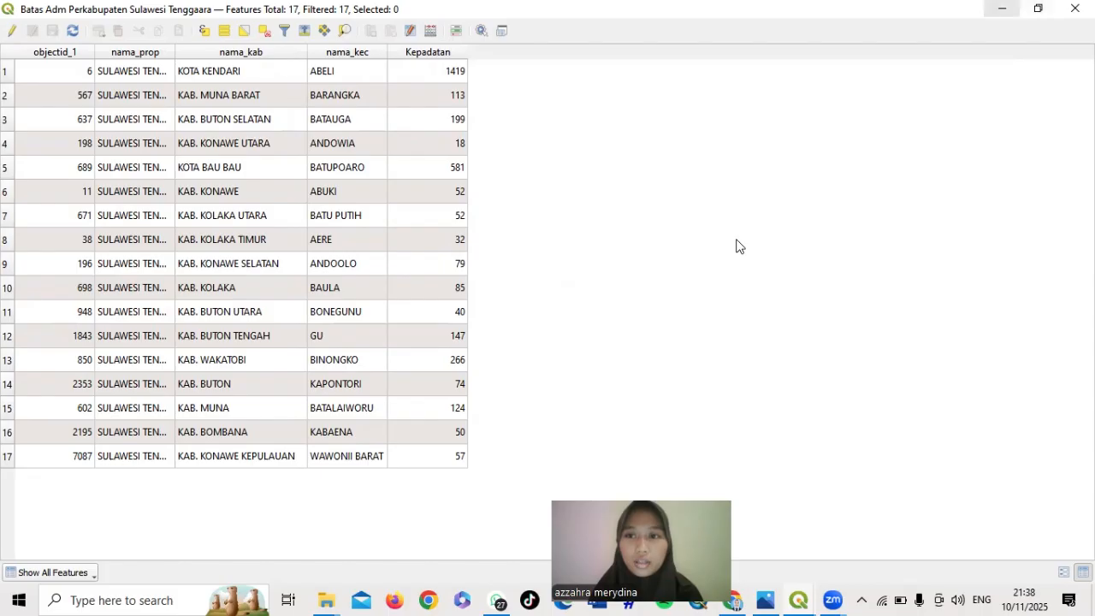
Minimize the attribute table and Chrome, then review and dismiss the commit error
{"action": "left_click", "coordinate": [1002, 8]}
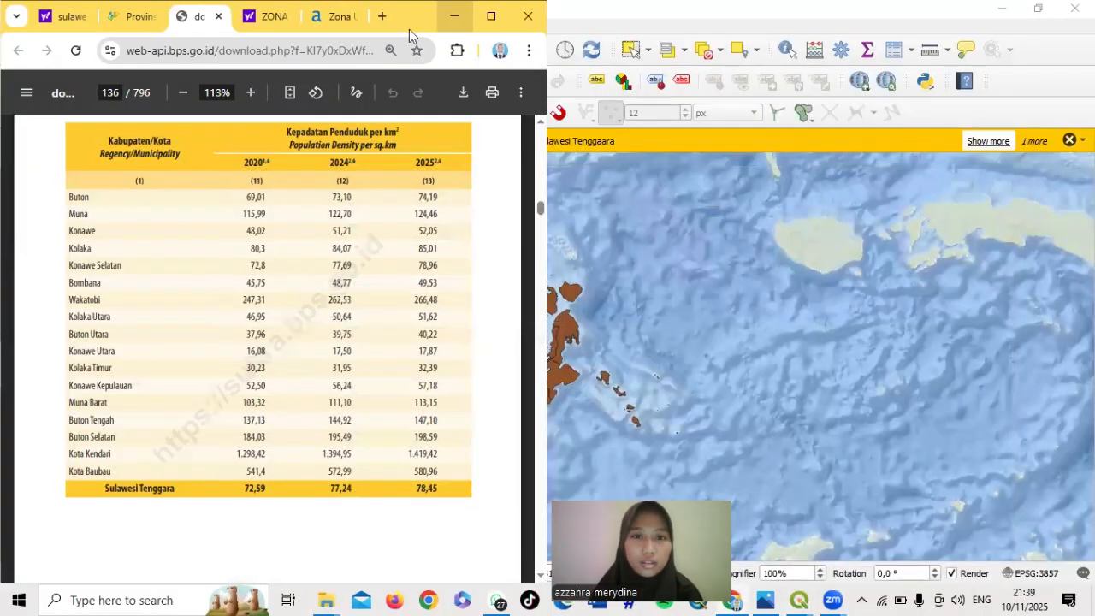
{"action": "left_click", "coordinate": [455, 16]}
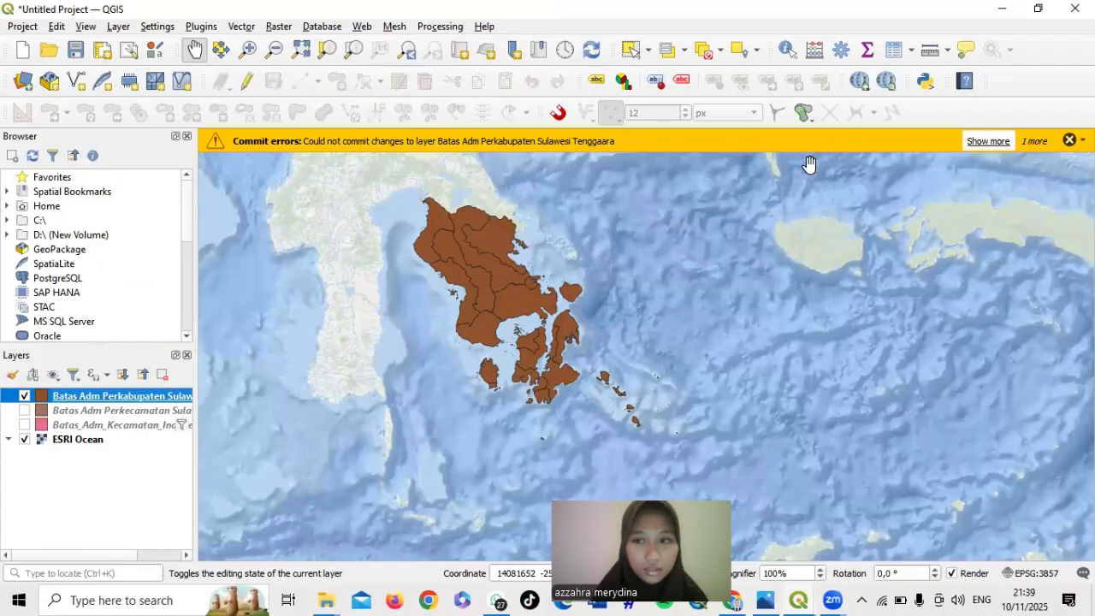
{"action": "left_click", "coordinate": [988, 141]}
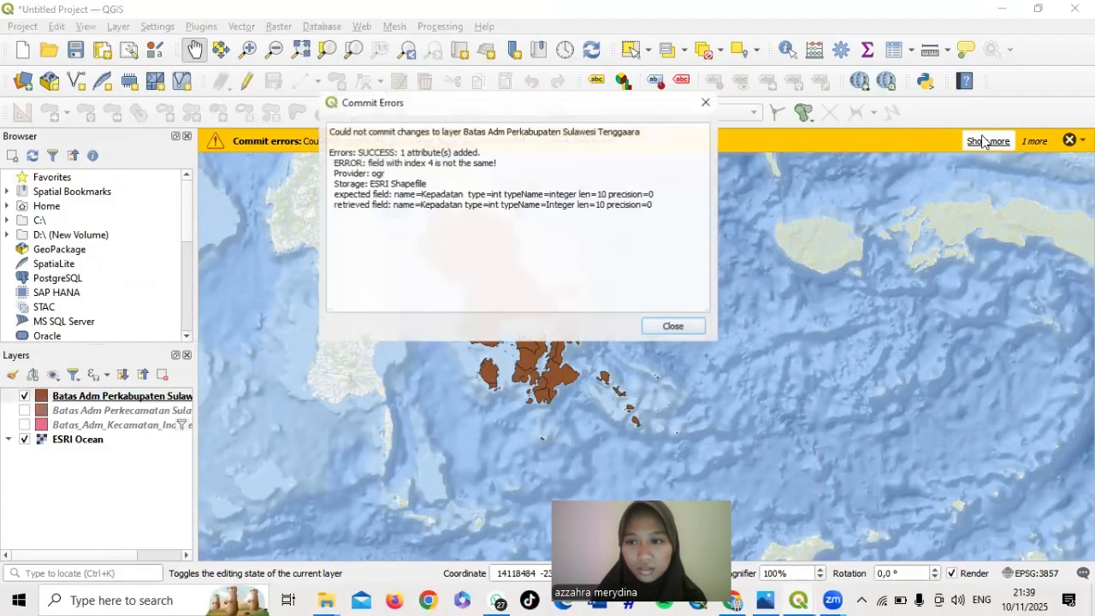
{"action": "left_click", "coordinate": [674, 326]}
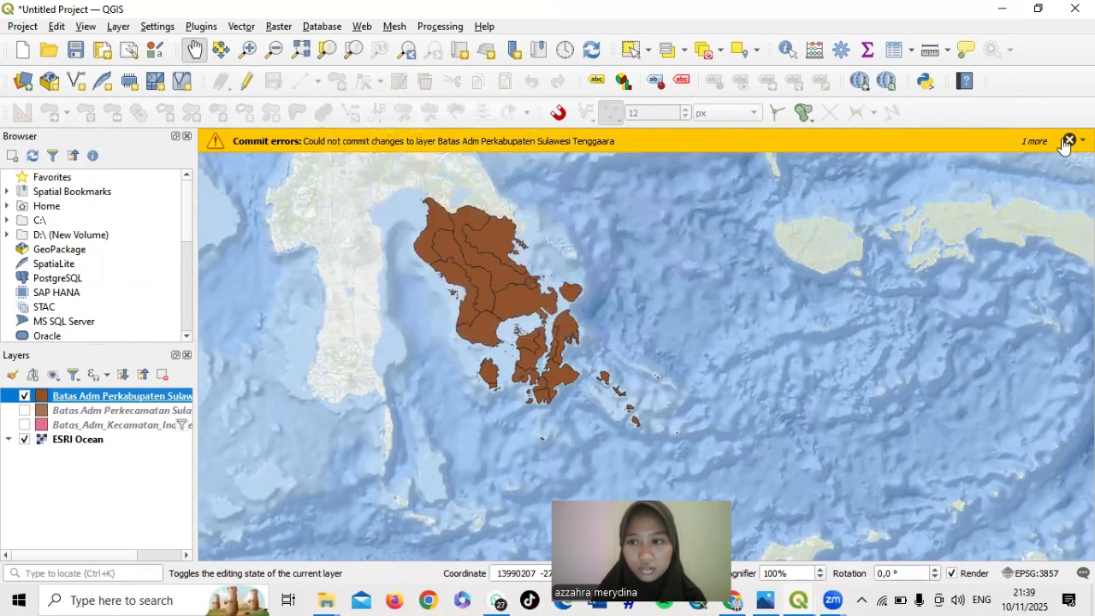
{"action": "left_click", "coordinate": [1070, 140]}
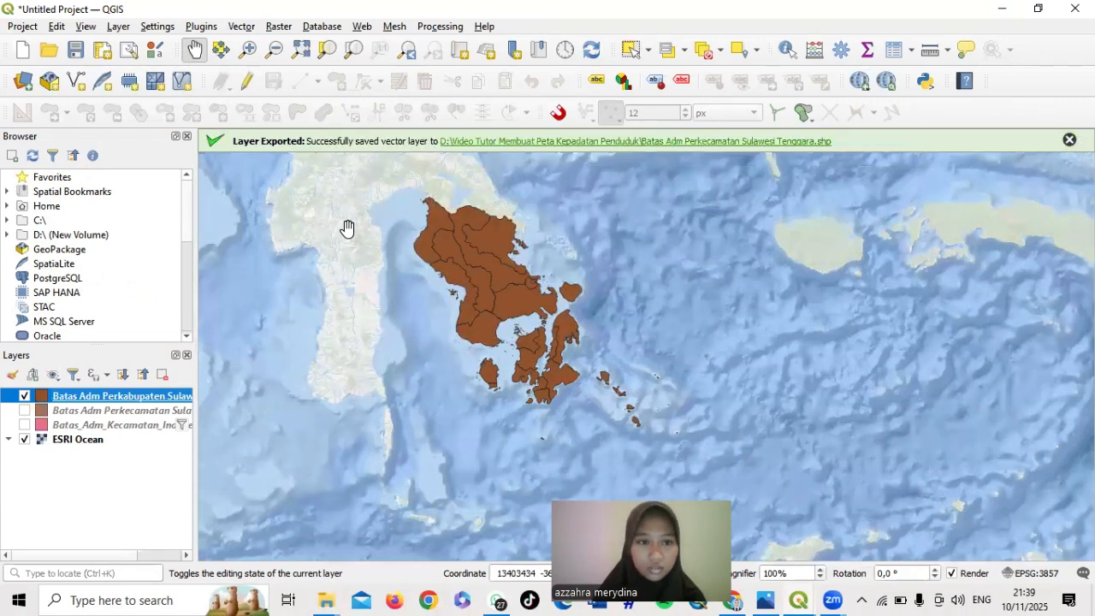
In the regency layer's Symbology, choose Graduated styling with Kepadatan as the value field
{"action": "right_click", "coordinate": [97, 400]}
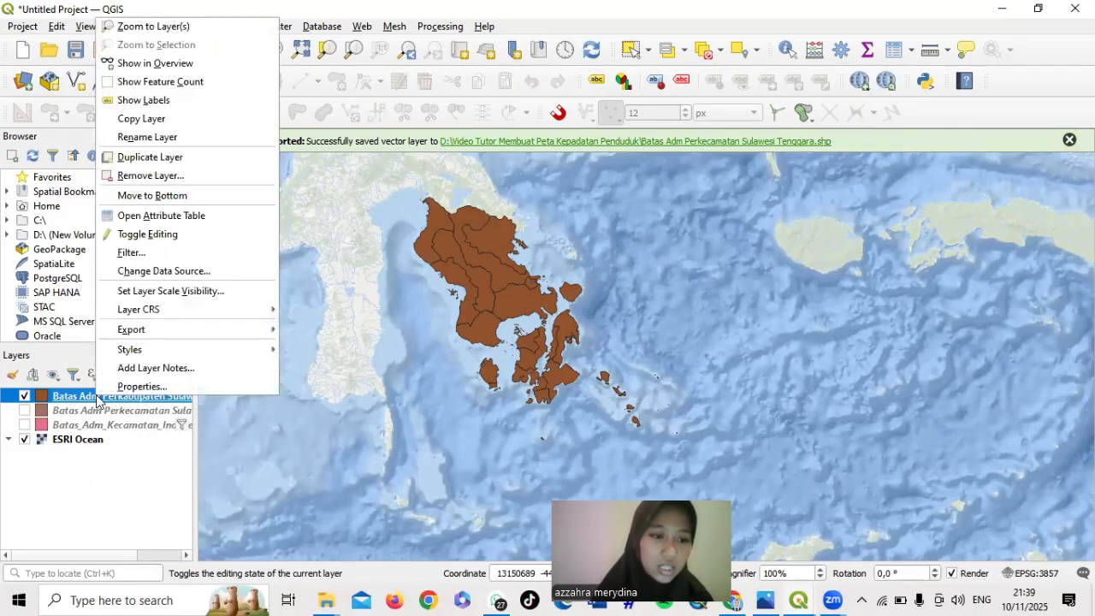
{"action": "left_click", "coordinate": [152, 387]}
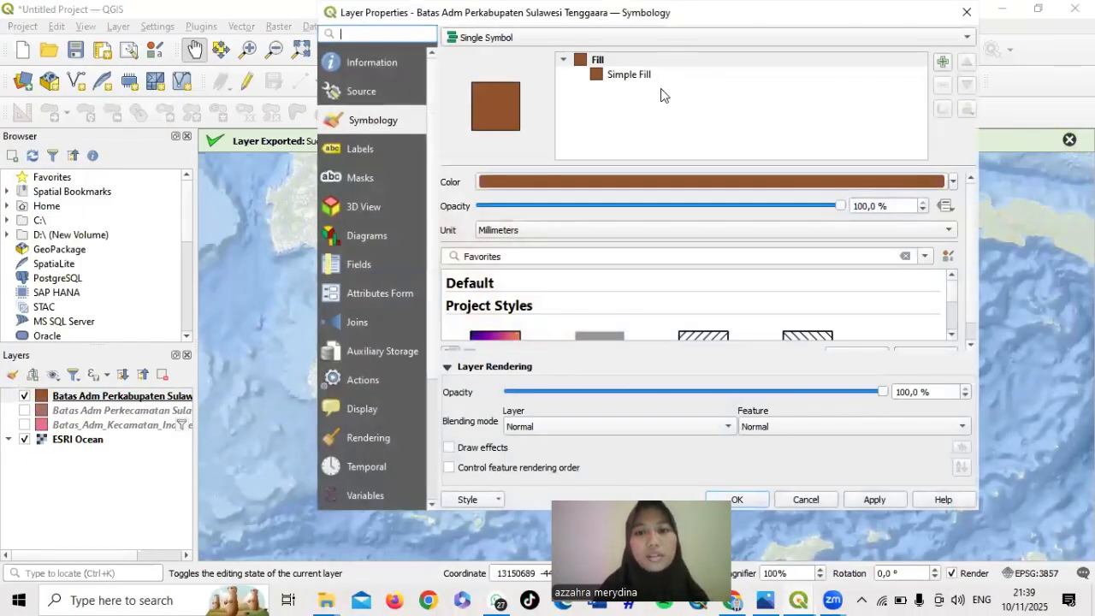
{"action": "left_click", "coordinate": [625, 75]}
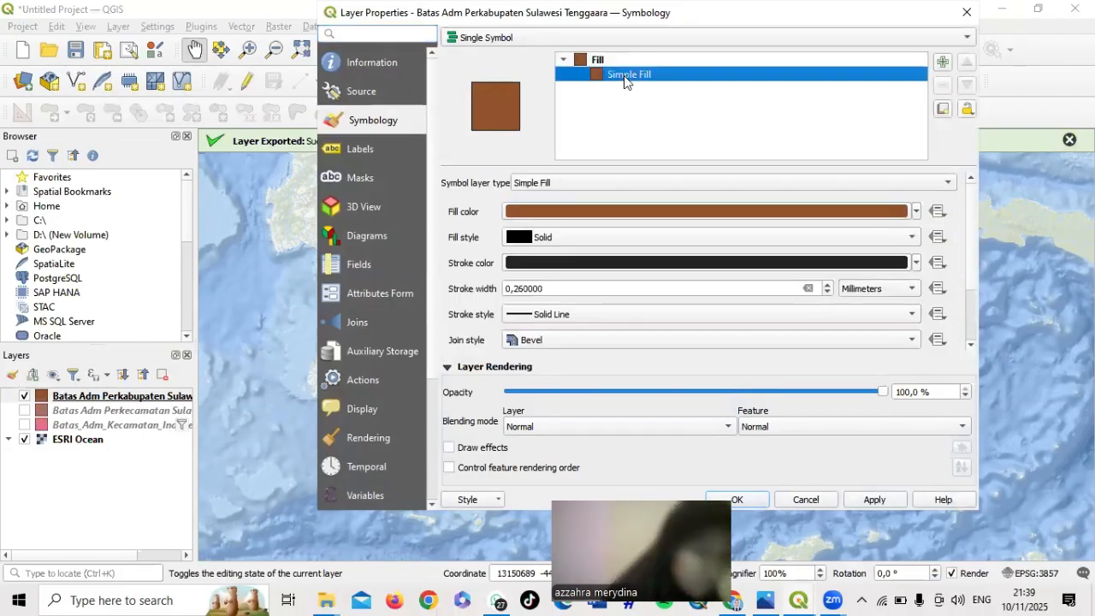
{"action": "left_click", "coordinate": [520, 38]}
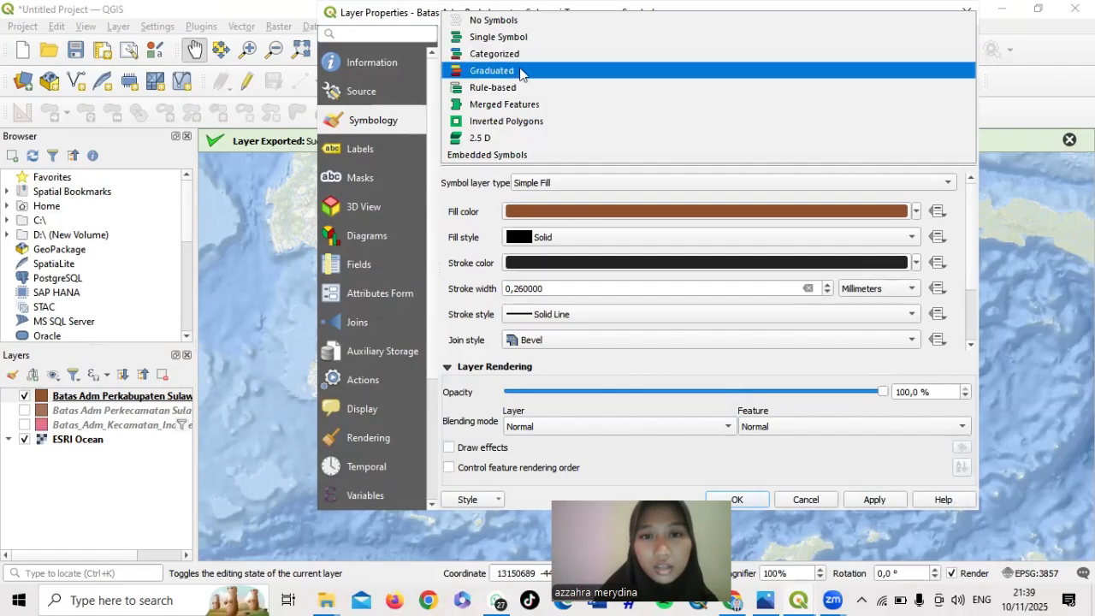
{"action": "left_click", "coordinate": [520, 72]}
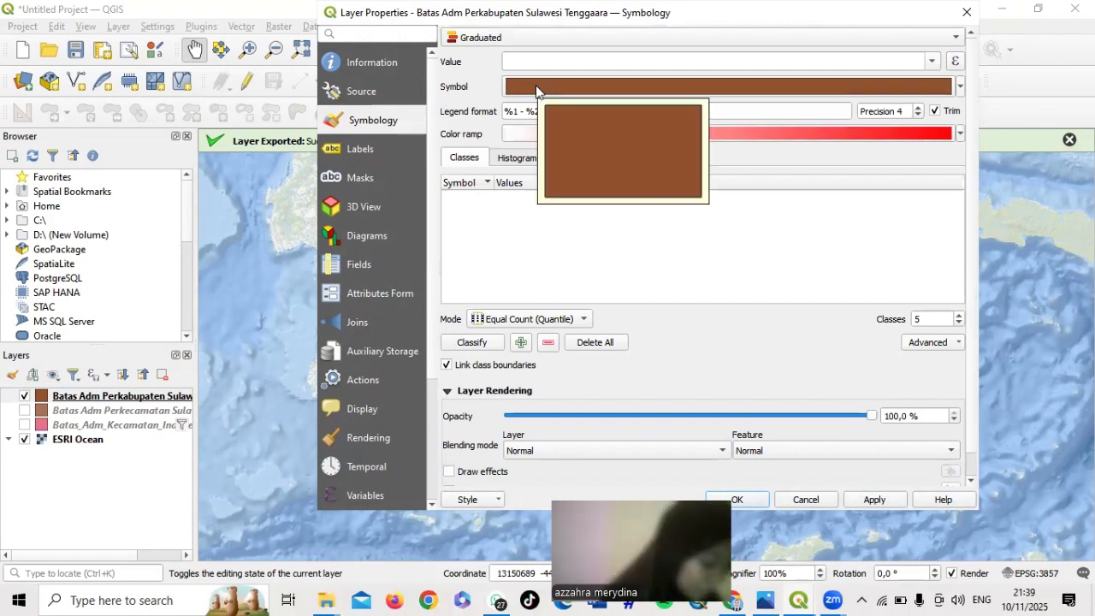
{"action": "left_click", "coordinate": [934, 63]}
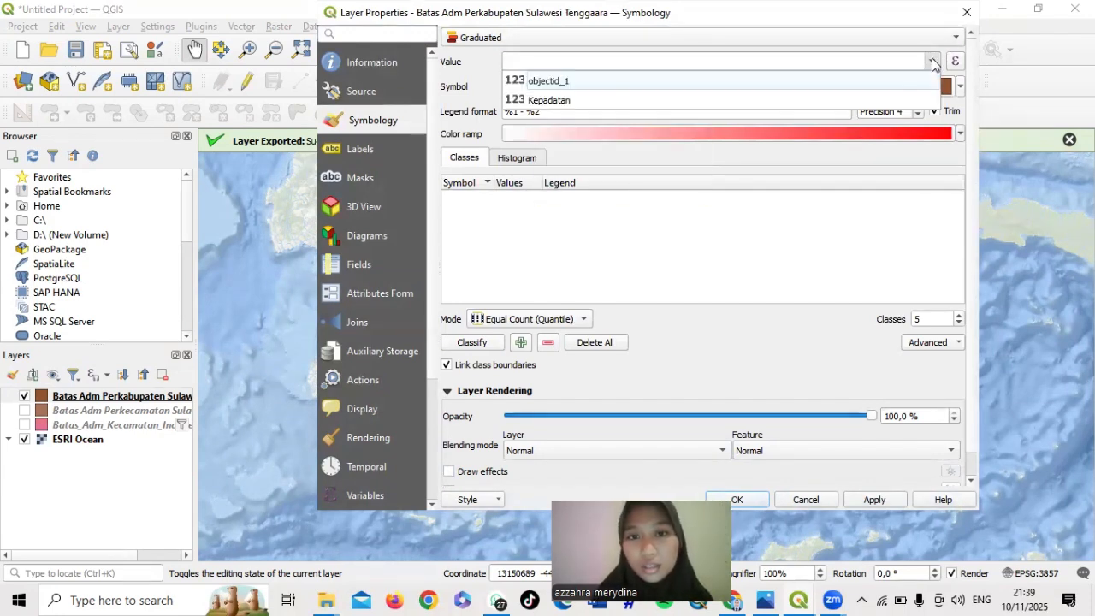
{"action": "left_click", "coordinate": [817, 100]}
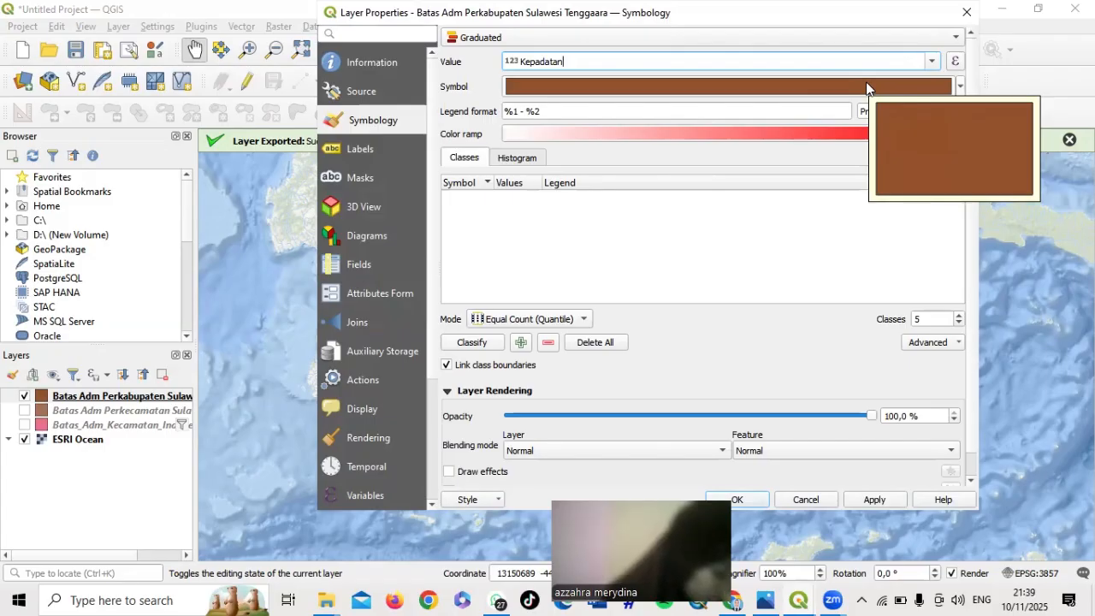
{"action": "left_click", "coordinate": [960, 87]}
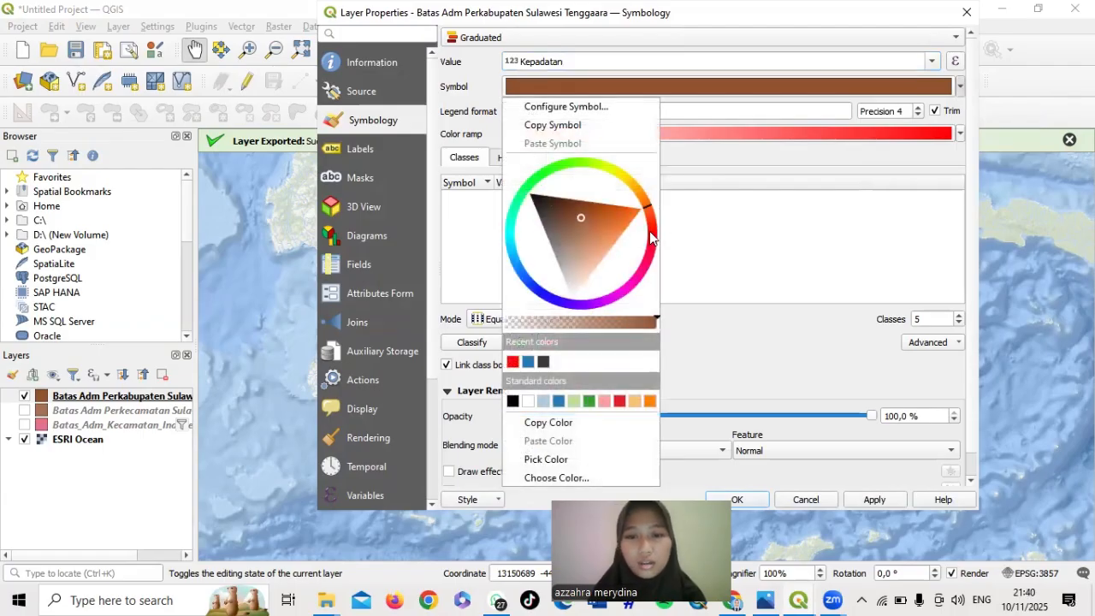
Make the symbol red and classify Kepadatan into five quantile classes from 18 to 1419
{"action": "left_click", "coordinate": [514, 362]}
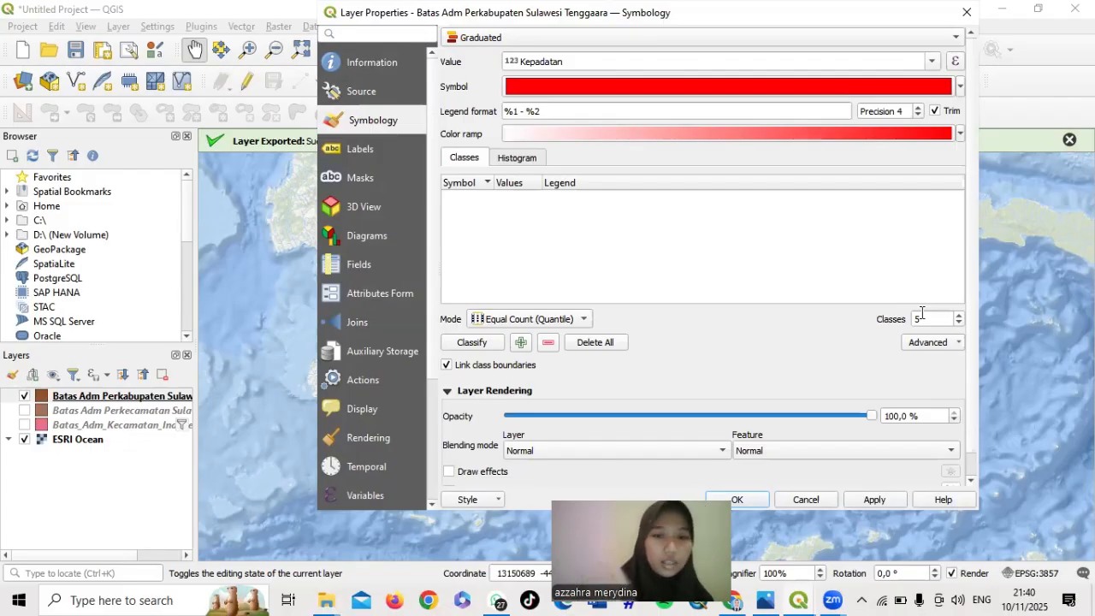
{"action": "left_click", "coordinate": [473, 343]}
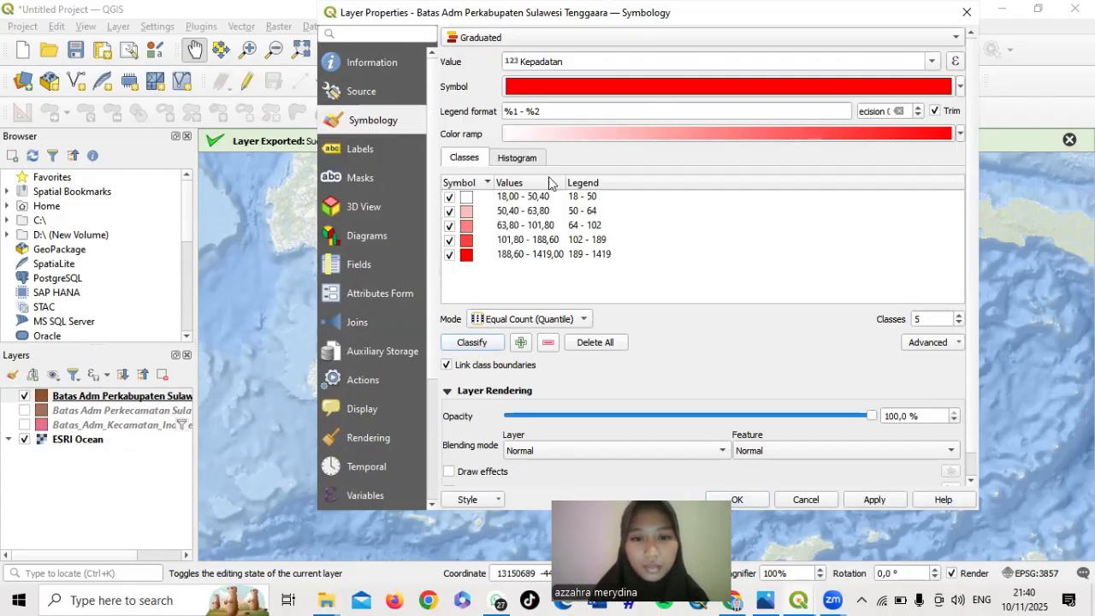
{"action": "left_click", "coordinate": [582, 199]}
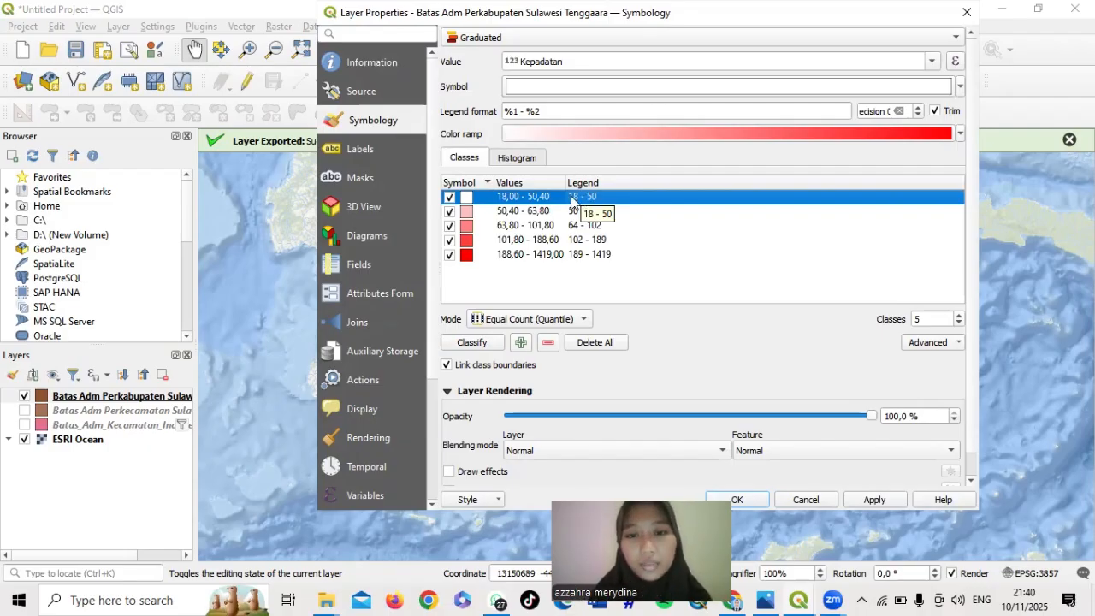
Label the first three classes Sangat Rendah (18 - 50), Rendah (50 - 64) and Sedang with its range
{"action": "double_click", "coordinate": [571, 201]}
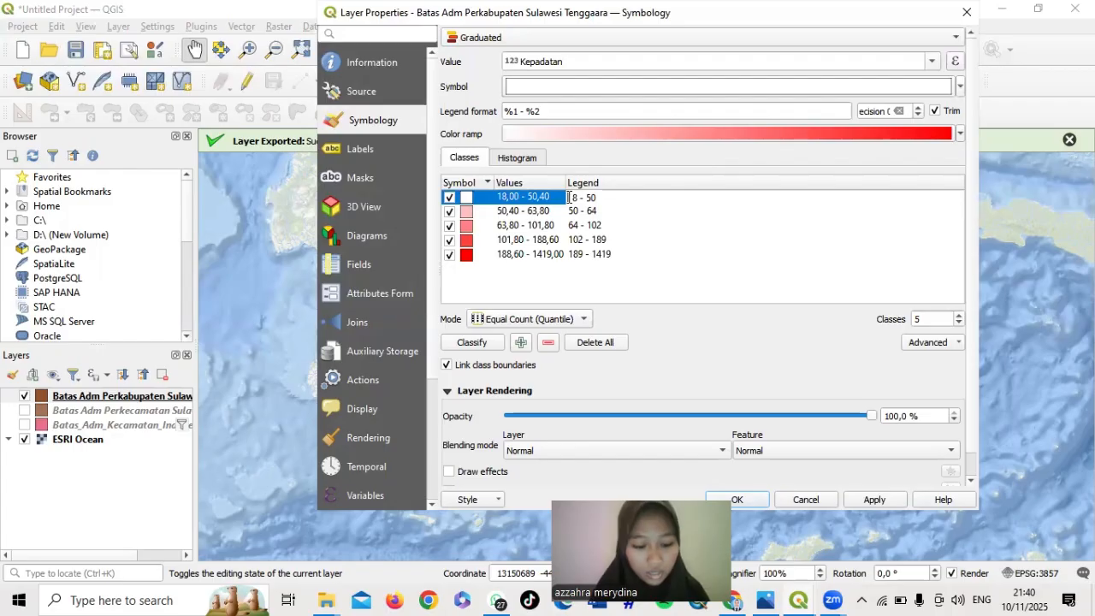
{"action": "type", "text": "Sangat "}
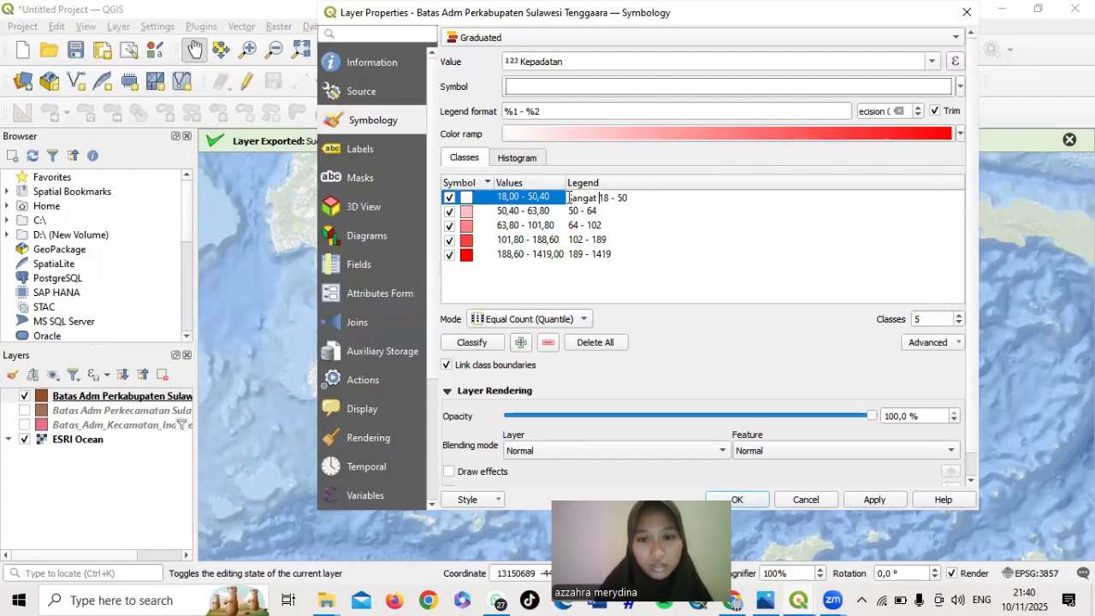
{"action": "type", "text": "Rendah"}
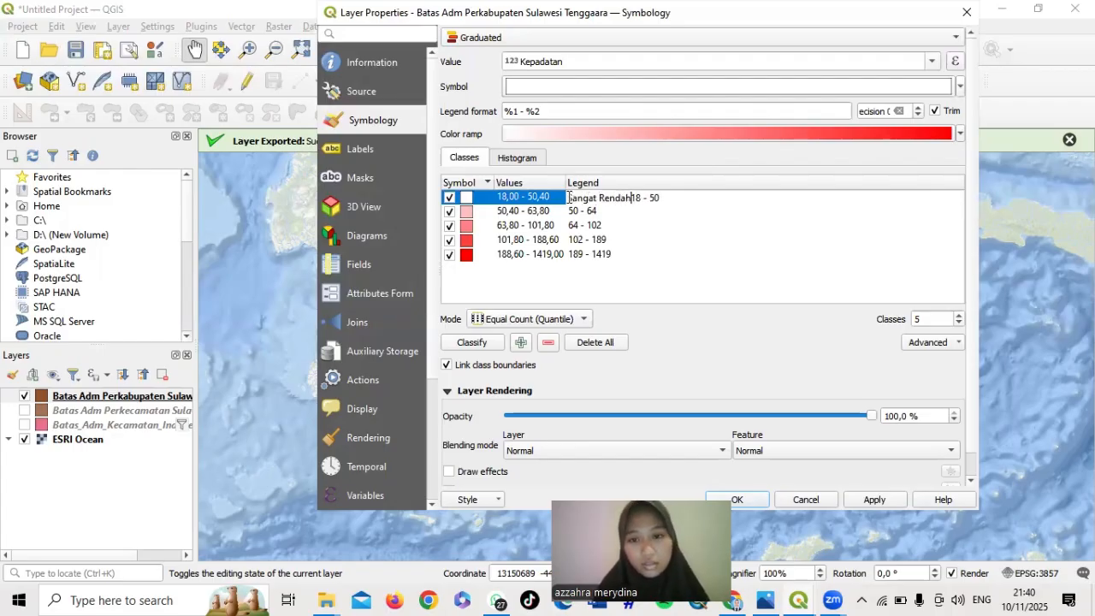
{"action": "type", "text": " (18 - 50"}
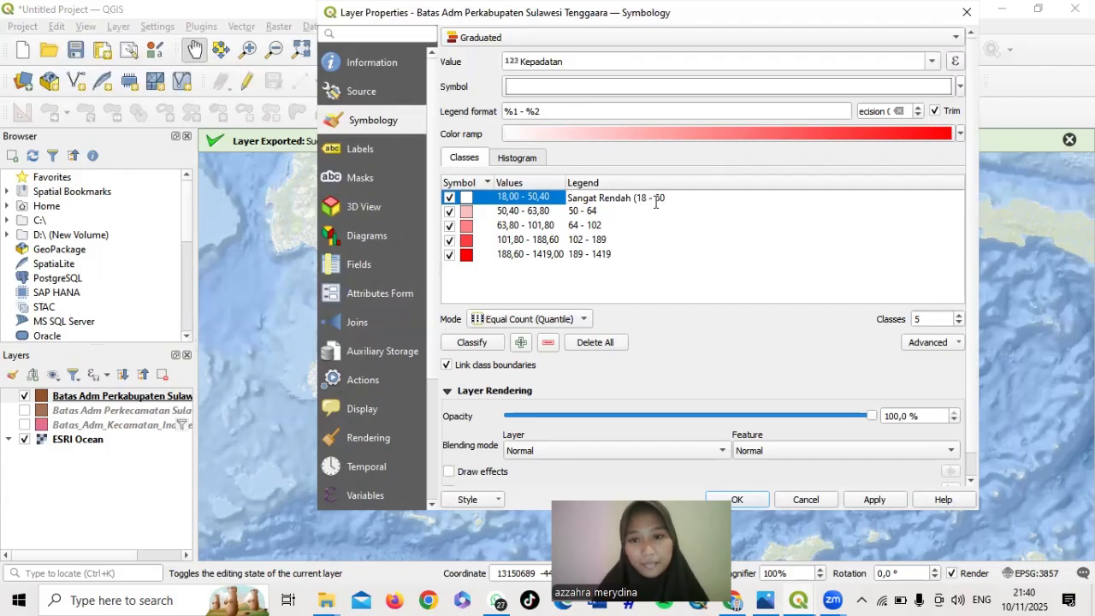
{"action": "type", "text": ")"}
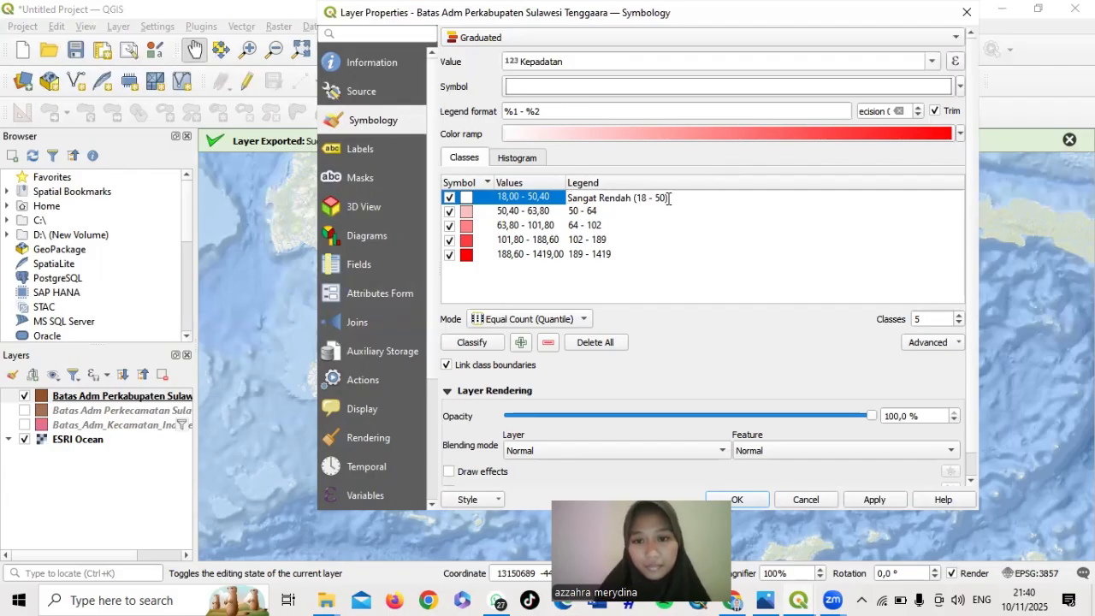
{"action": "left_click", "coordinate": [571, 211]}
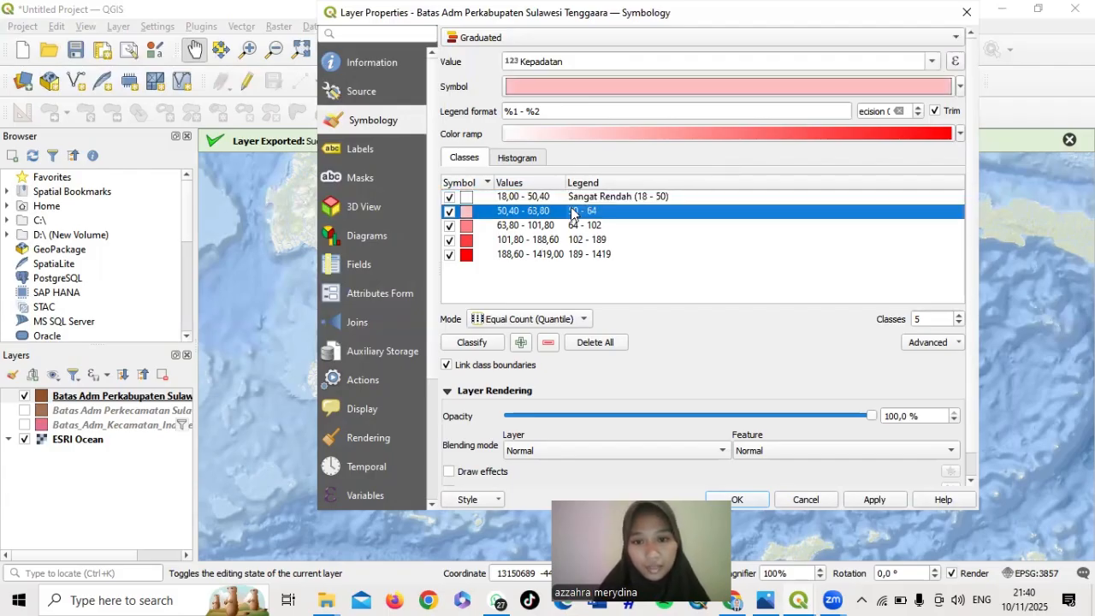
{"action": "left_click", "coordinate": [572, 211]}
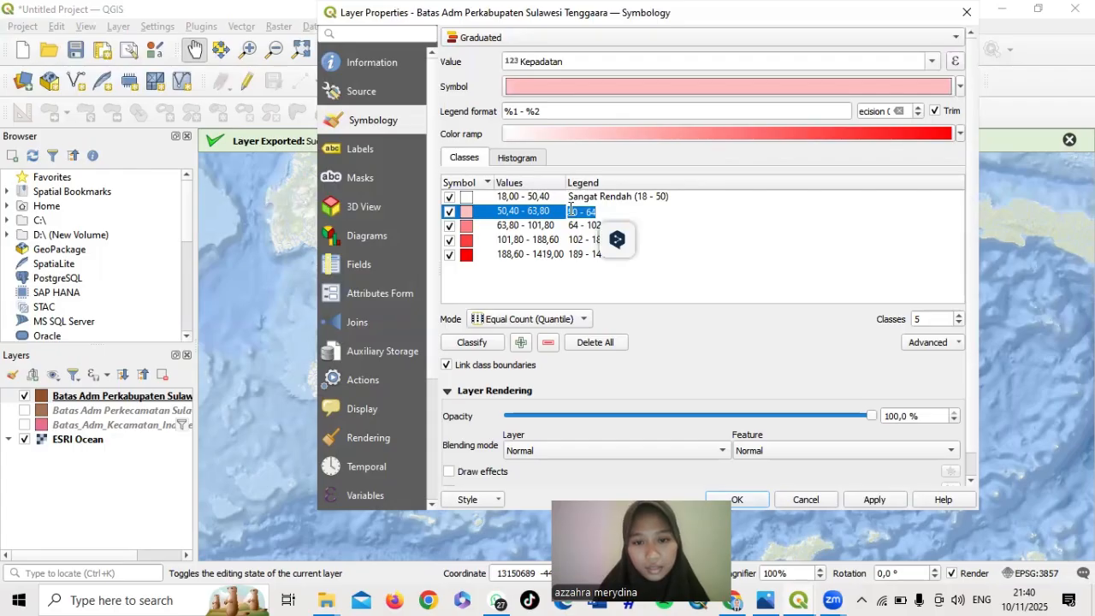
{"action": "left_click", "coordinate": [571, 212]}
{"action": "type", "text": "Rendah"}
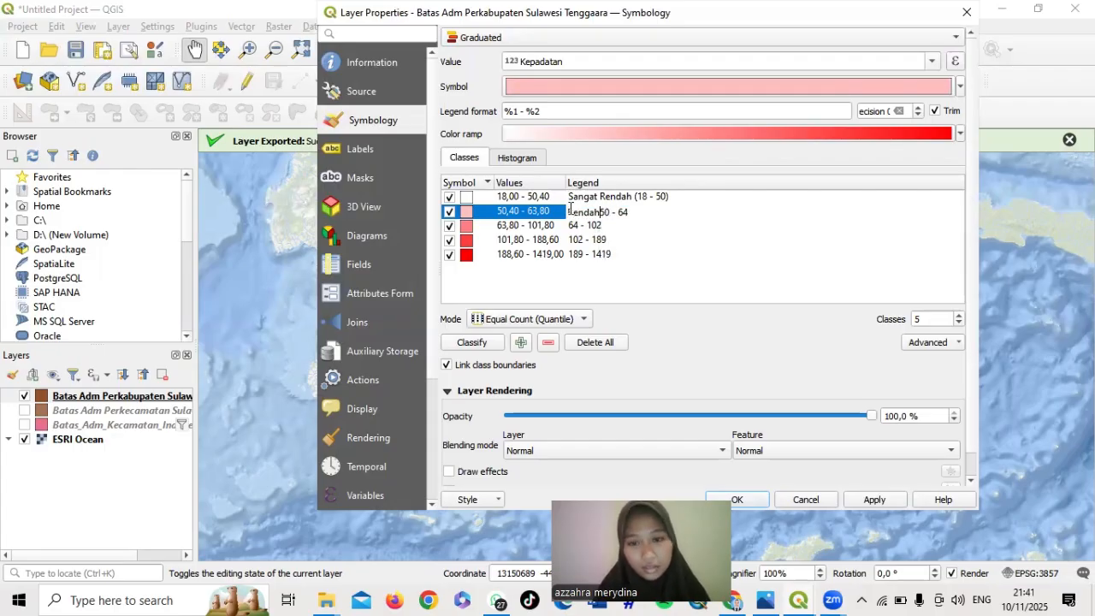
{"action": "type", "text": " (50 - 64"}
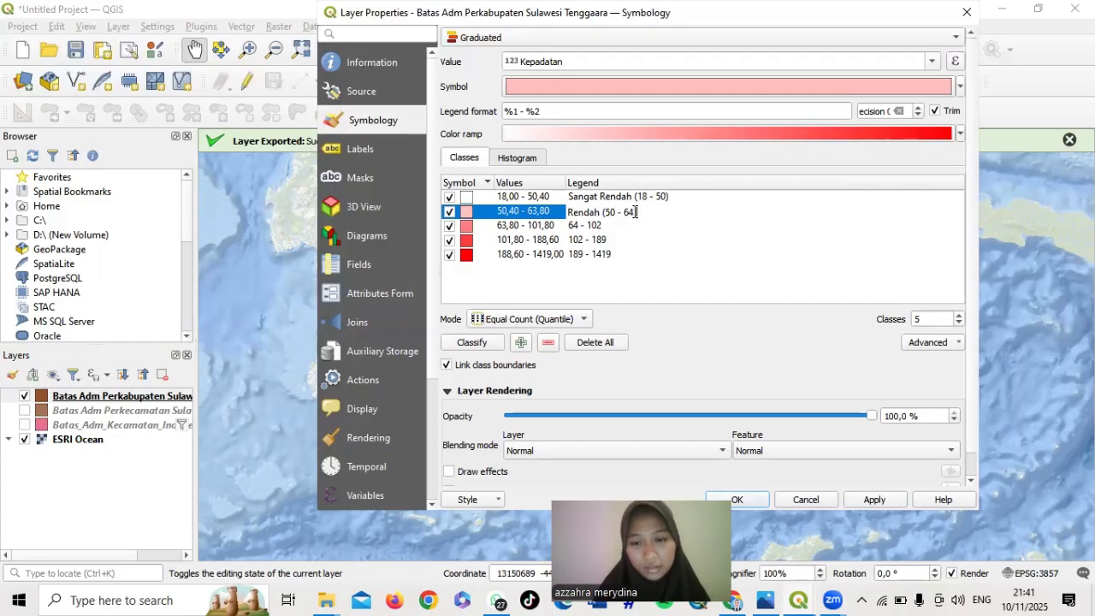
{"action": "type", "text": ")"}
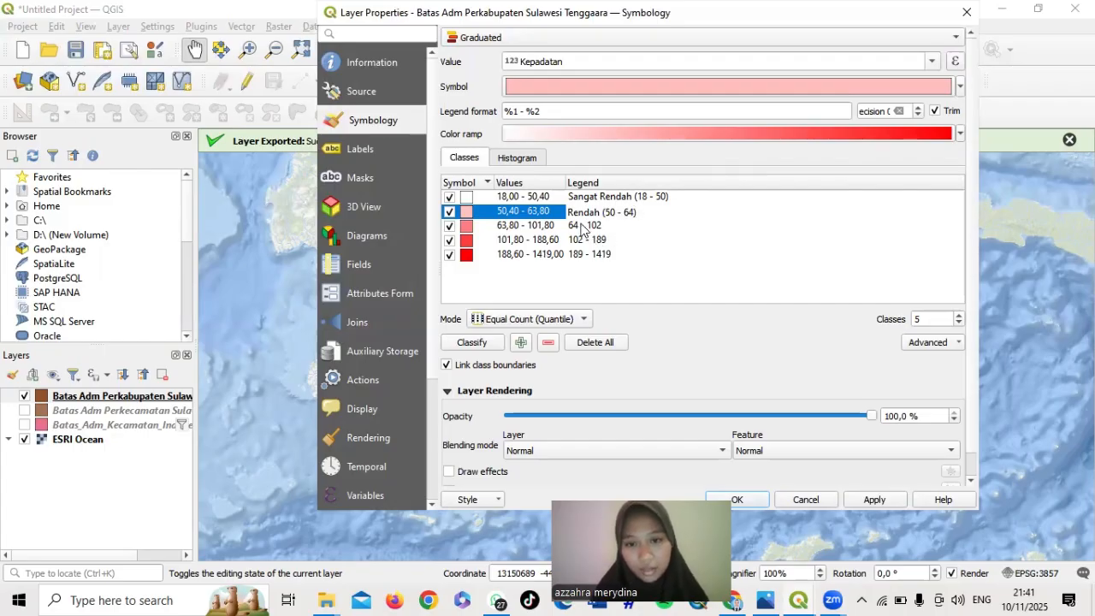
{"action": "double_click", "coordinate": [574, 225]}
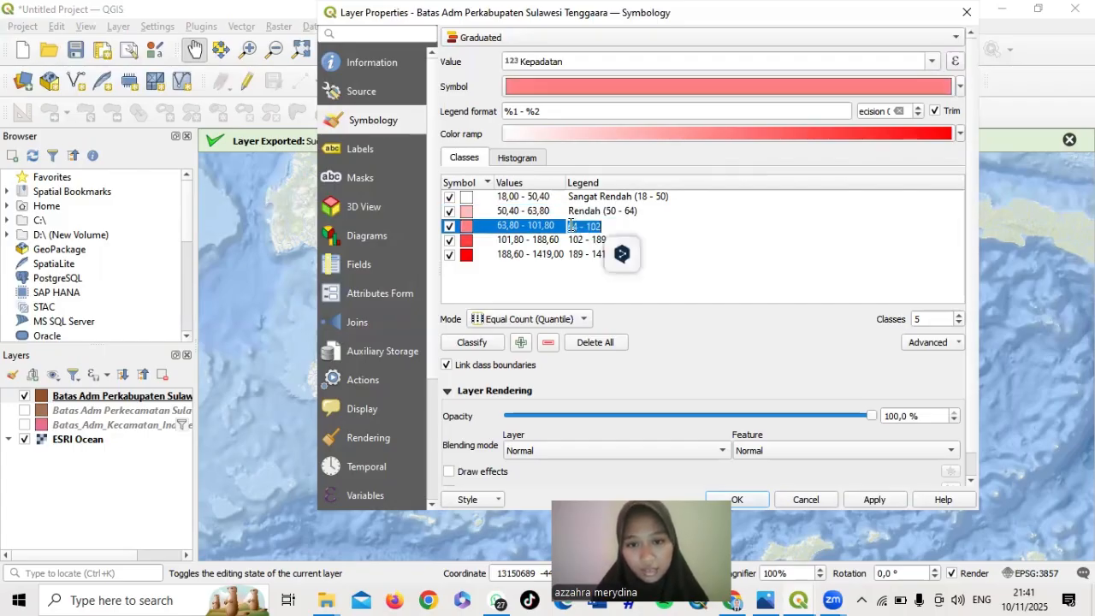
{"action": "left_click", "coordinate": [572, 225]}
{"action": "type", "text": "Sed"}
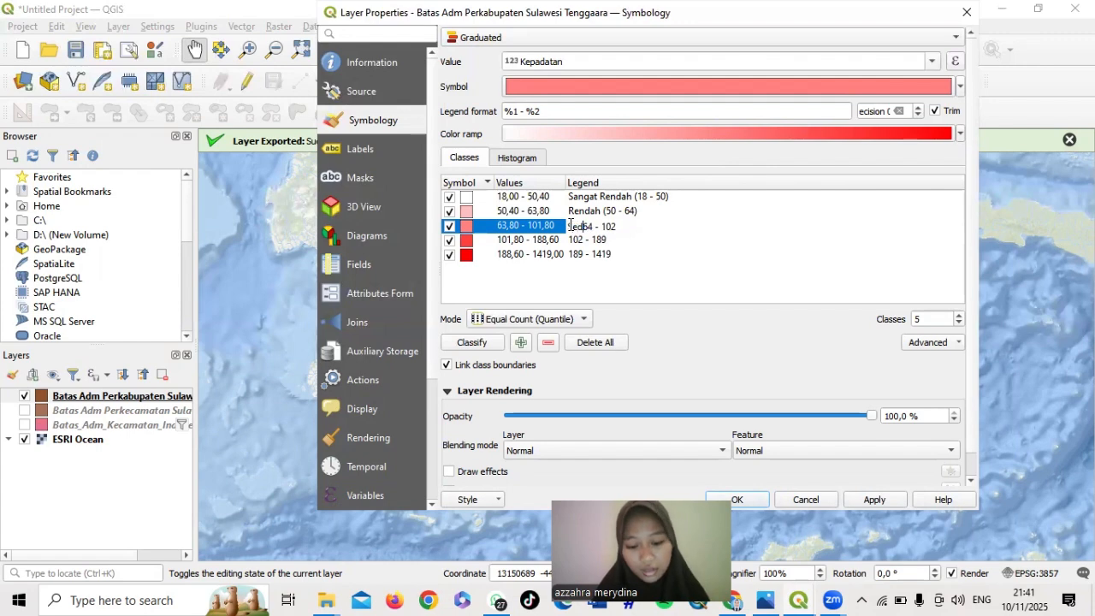
{"action": "type", "text": "ang ("}
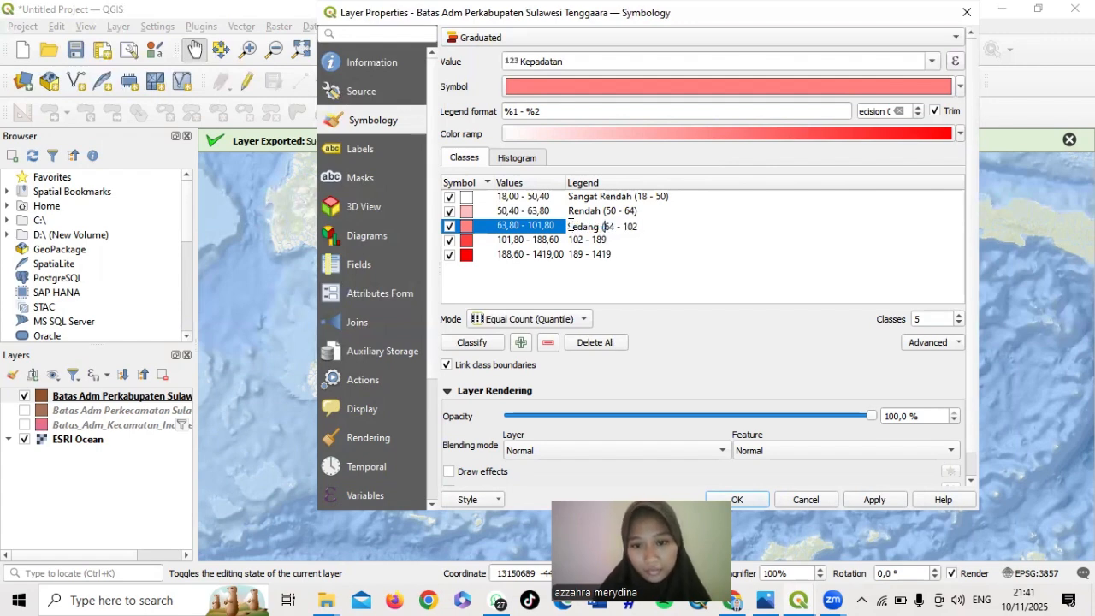
{"action": "key", "text": "End"}
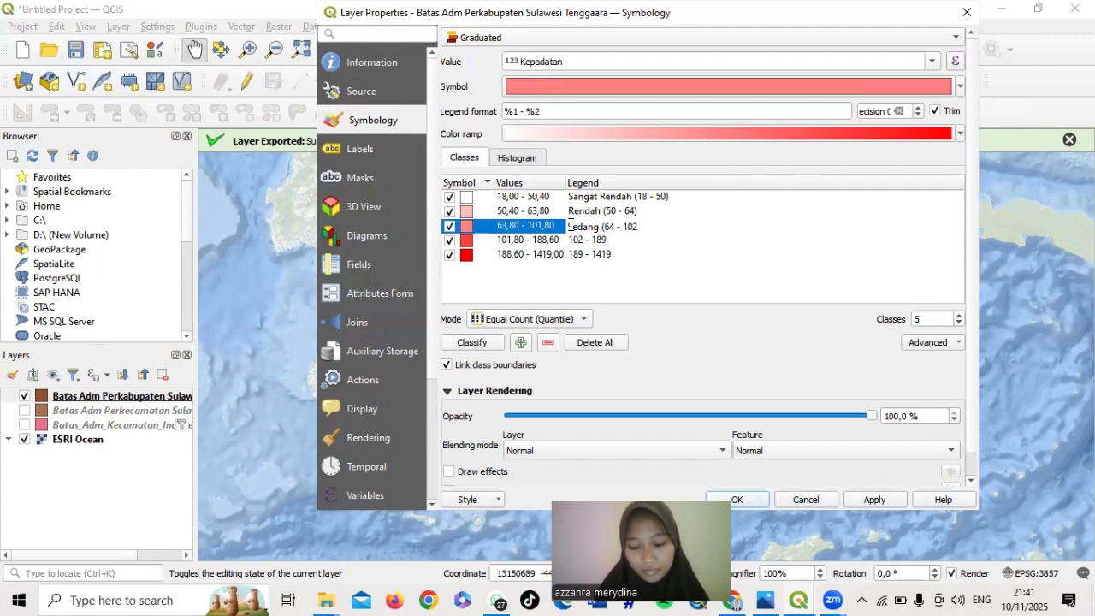
{"action": "type", "text": ")"}
{"action": "key", "text": "Return"}
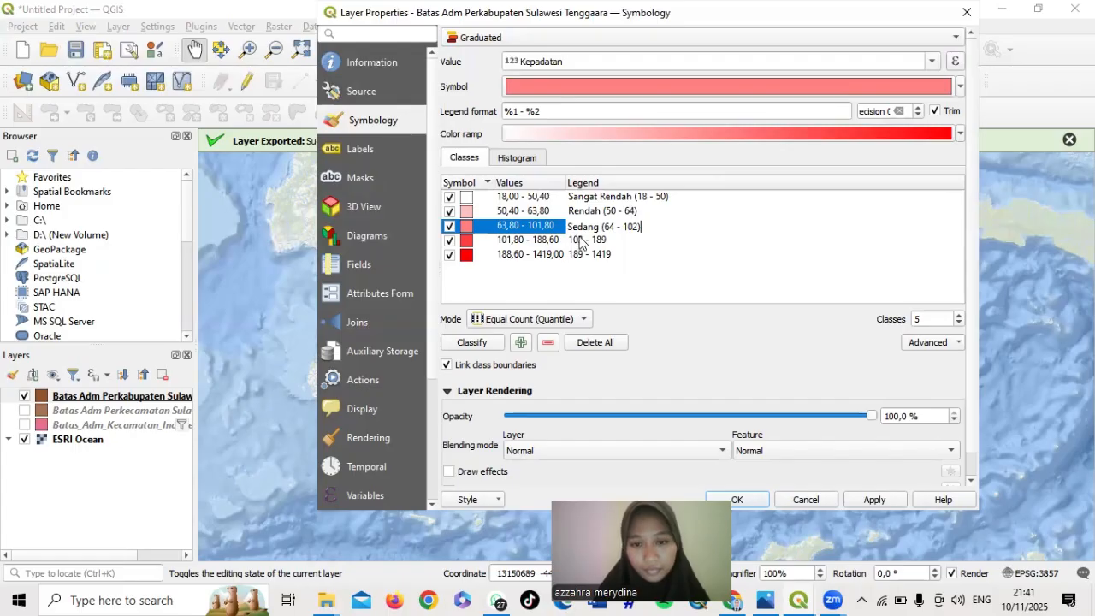
Label the last two classes Padat and Sangat Padat, each with its bracketed range
{"action": "double_click", "coordinate": [572, 241]}
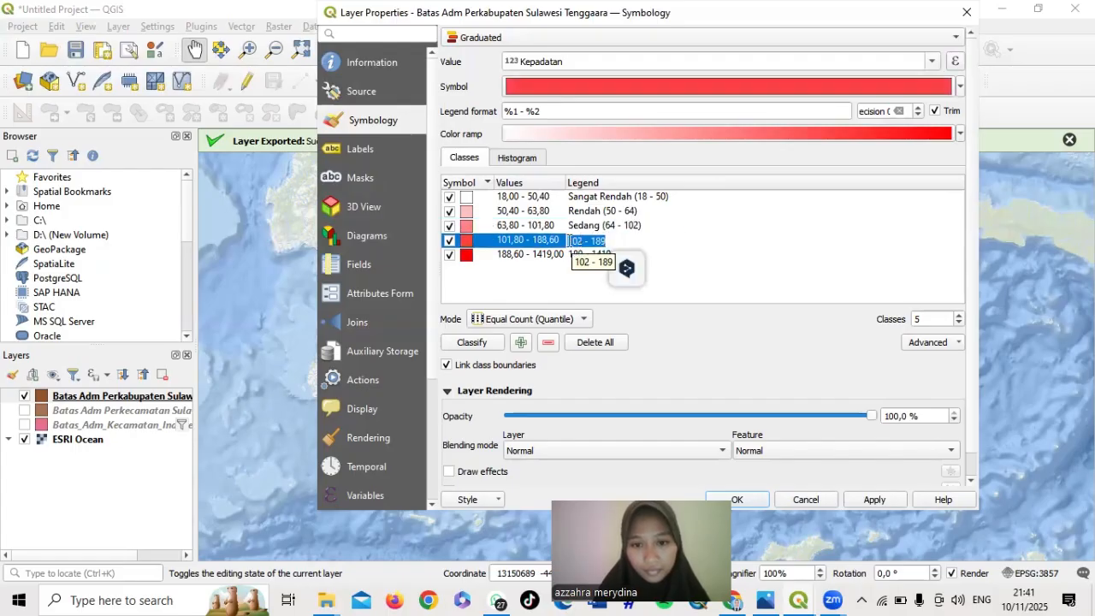
{"action": "left_click", "coordinate": [570, 240]}
{"action": "type", "text": "Padat ("}
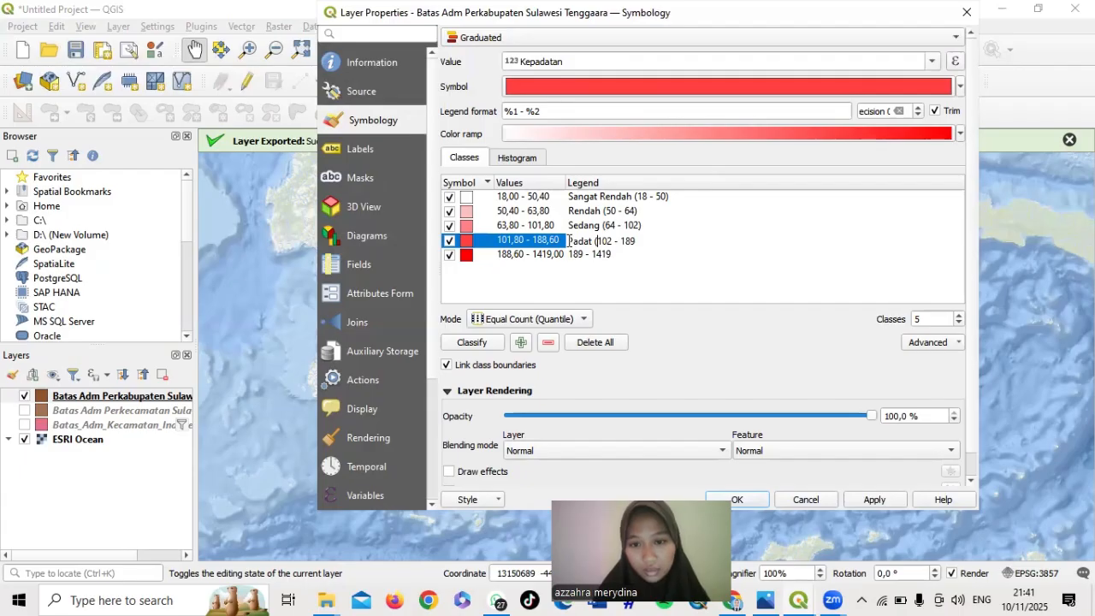
{"action": "type", "text": ")"}
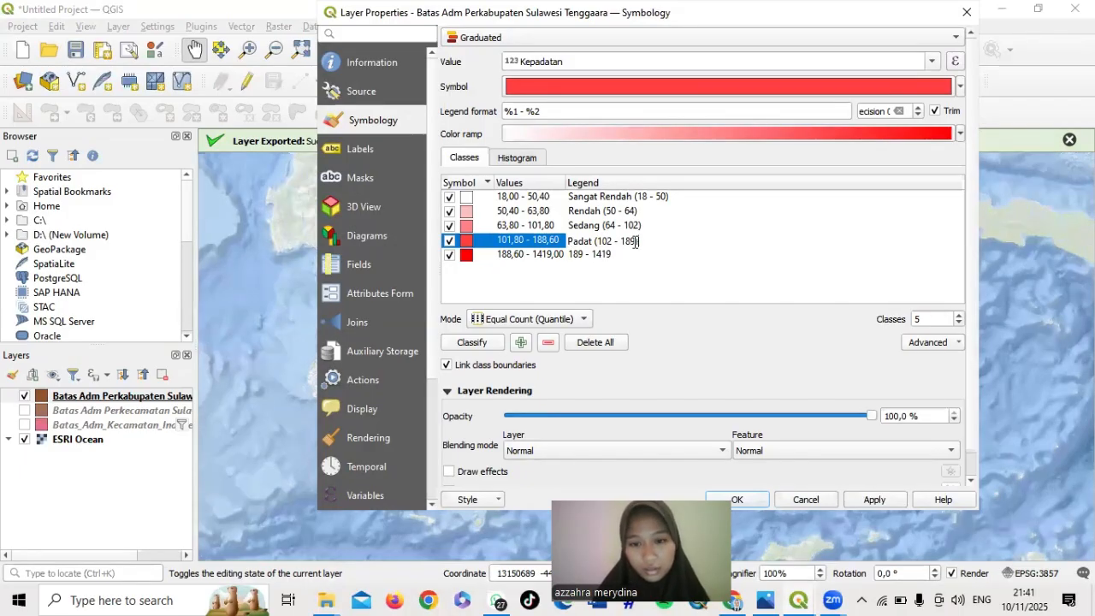
{"action": "double_click", "coordinate": [596, 255]}
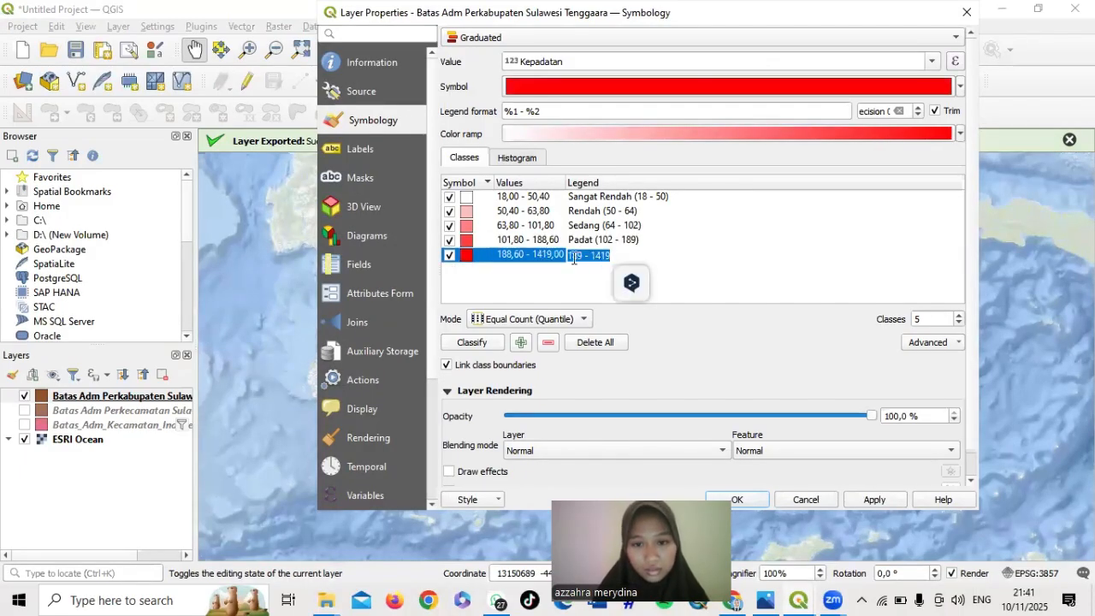
{"action": "left_click", "coordinate": [569, 257]}
{"action": "type", "text": "Sangat P"}
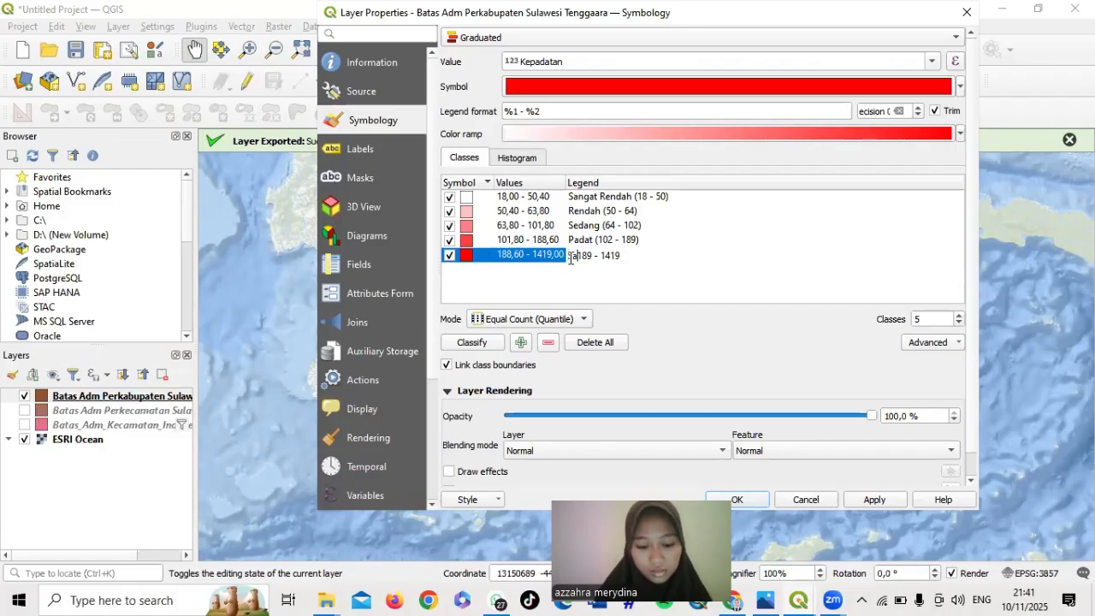
{"action": "type", "text": "adat ("}
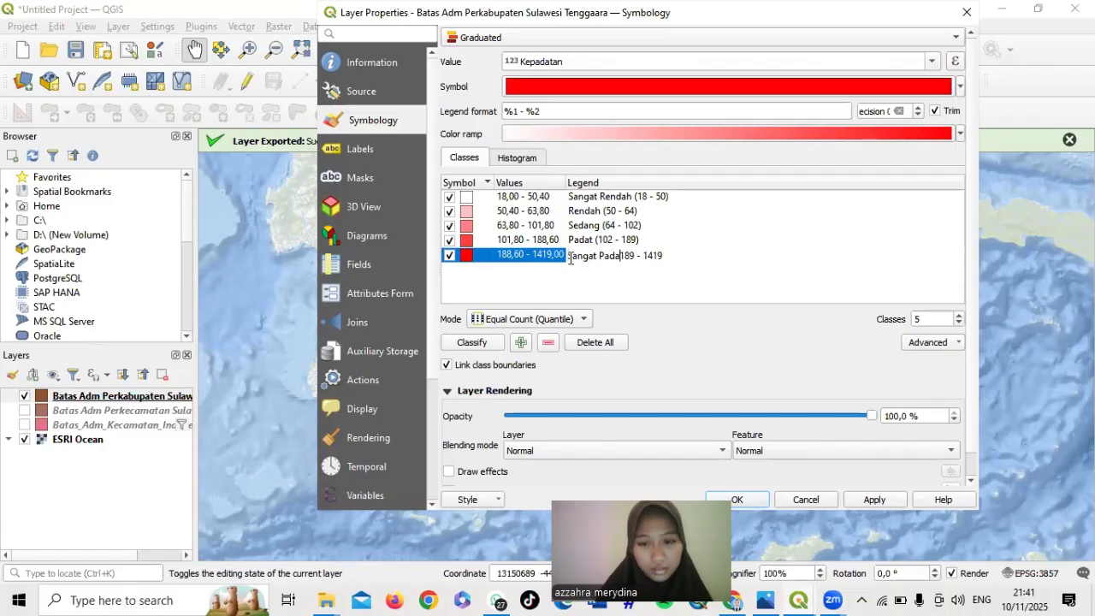
{"action": "left_click", "coordinate": [674, 253]}
{"action": "type", "text": ")"}
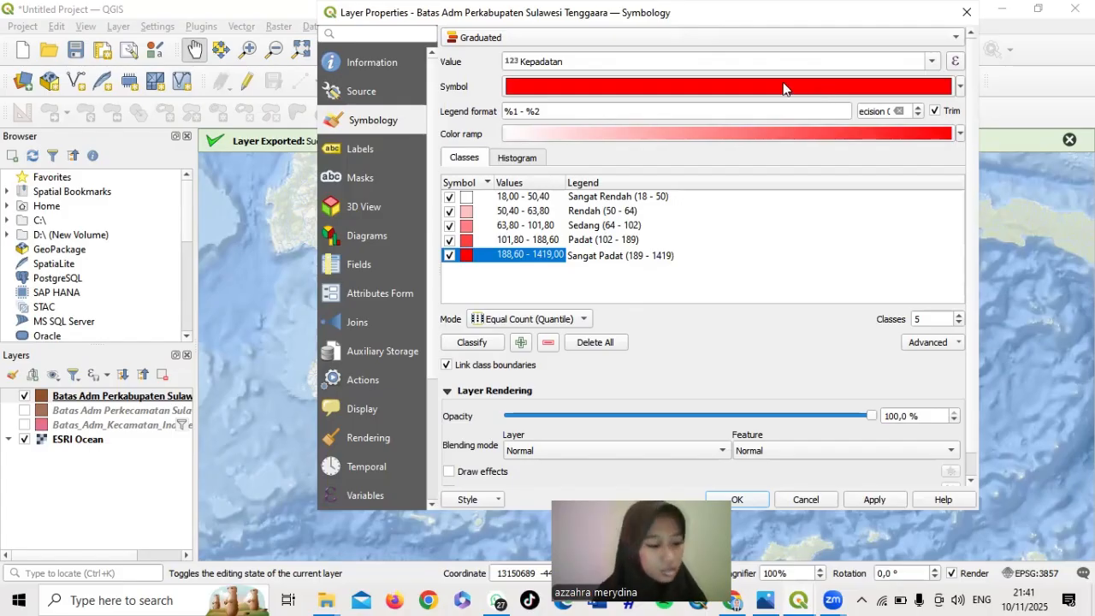
{"action": "scroll", "coordinate": [682, 158], "scroll_direction": "down", "scroll_amount": 1}
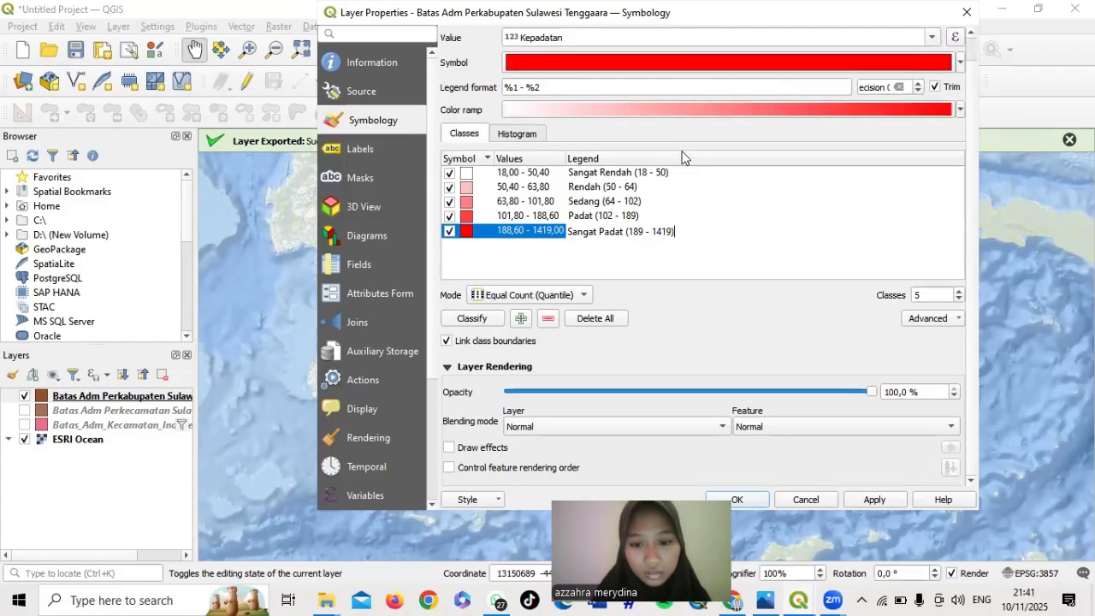
{"action": "scroll", "coordinate": [682, 158], "scroll_direction": "up", "scroll_amount": 1}
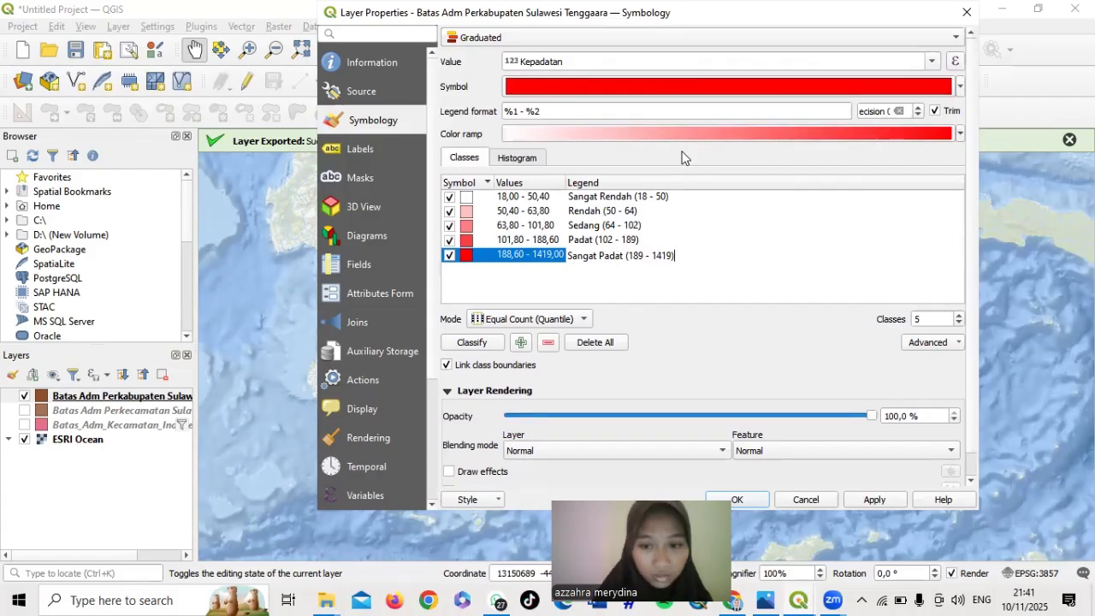
Move Sangat Padat above Padat and back, leaving classes ordered low-to-high with boundaries unlinked
{"action": "left_click", "coordinate": [640, 273]}
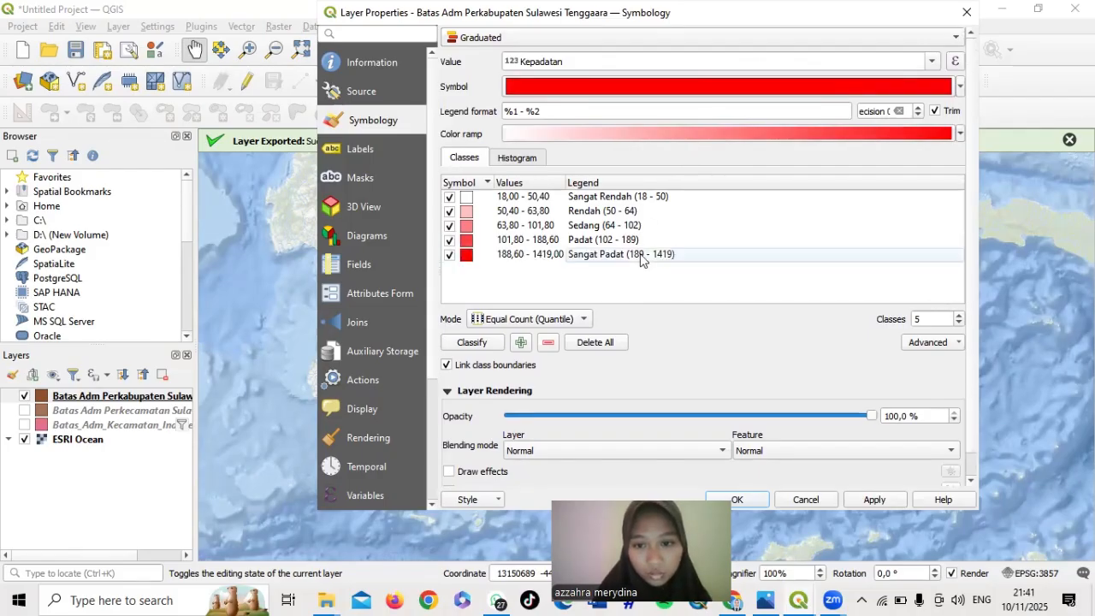
{"action": "left_click", "coordinate": [641, 255]}
{"action": "left_click", "coordinate": [637, 243]}
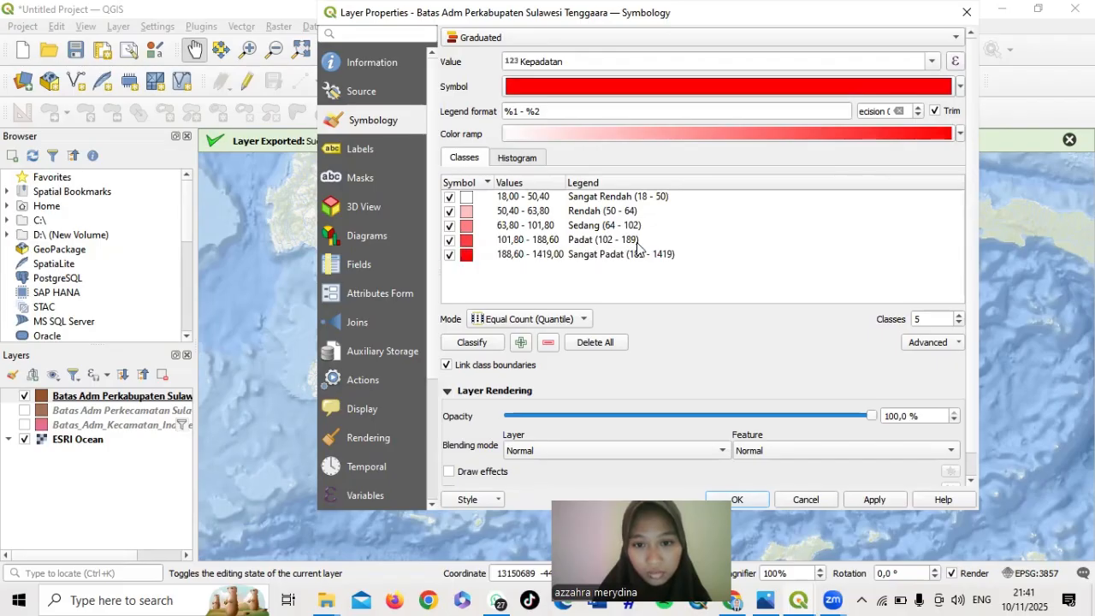
{"action": "mouse_move", "coordinate": [657, 255]}
{"action": "left_mouse_down"}
{"action": "mouse_move", "coordinate": [651, 220]}
{"action": "mouse_move", "coordinate": [662, 239]}
{"action": "left_mouse_up"}
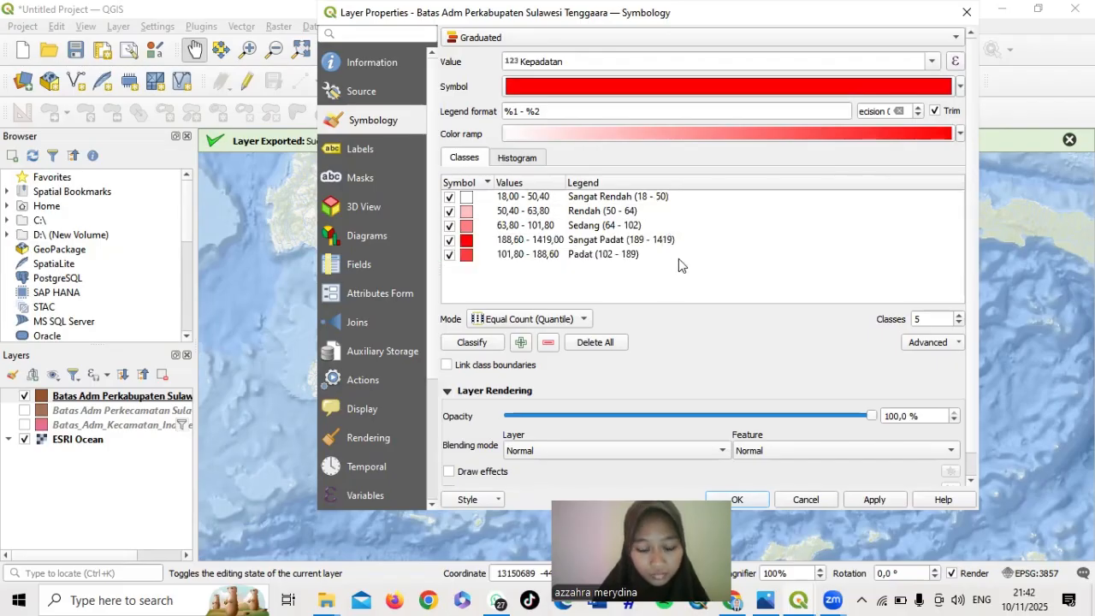
{"action": "left_click", "coordinate": [632, 239]}
{"action": "left_click_drag", "start_coordinate": [628, 257], "coordinate": [629, 183]}
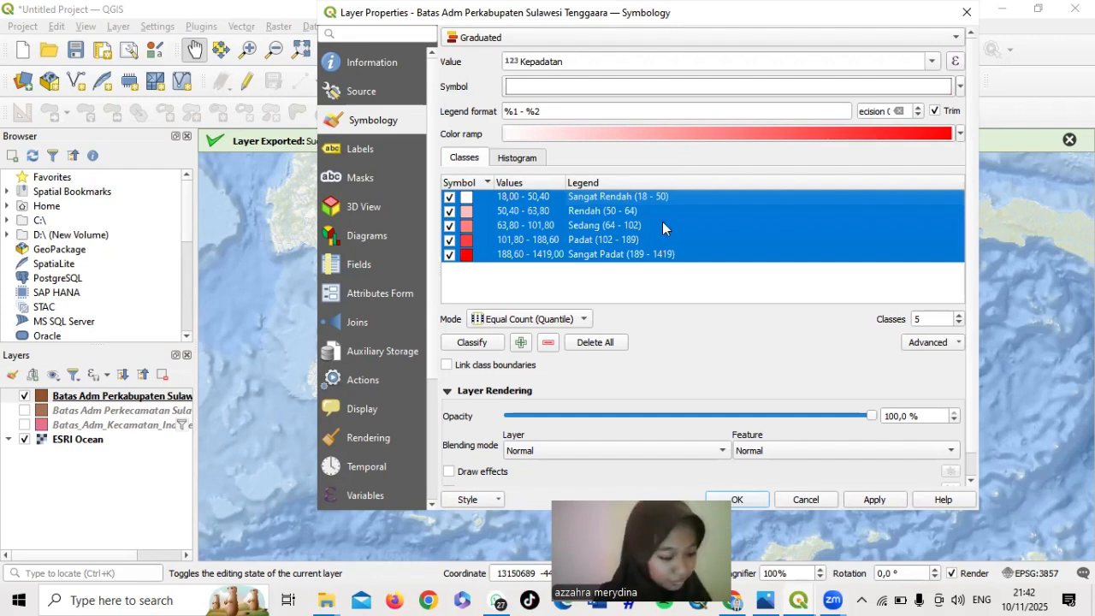
Give the simple fill a Dash Dot Dot Line outline 0.2 mm wide and confirm
{"action": "left_click", "coordinate": [659, 87]}
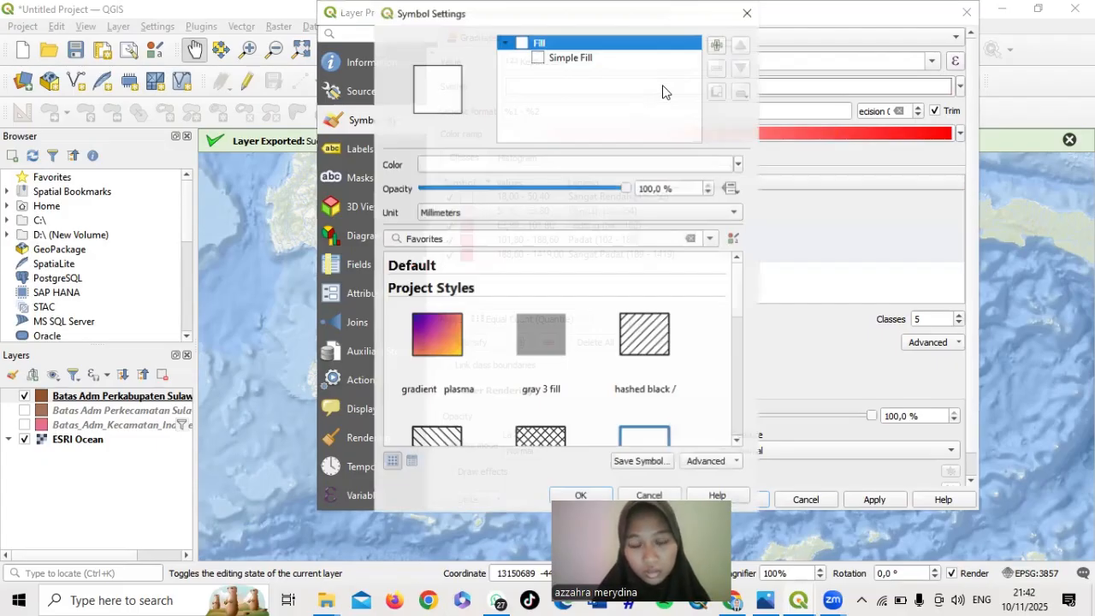
{"action": "left_click", "coordinate": [583, 59]}
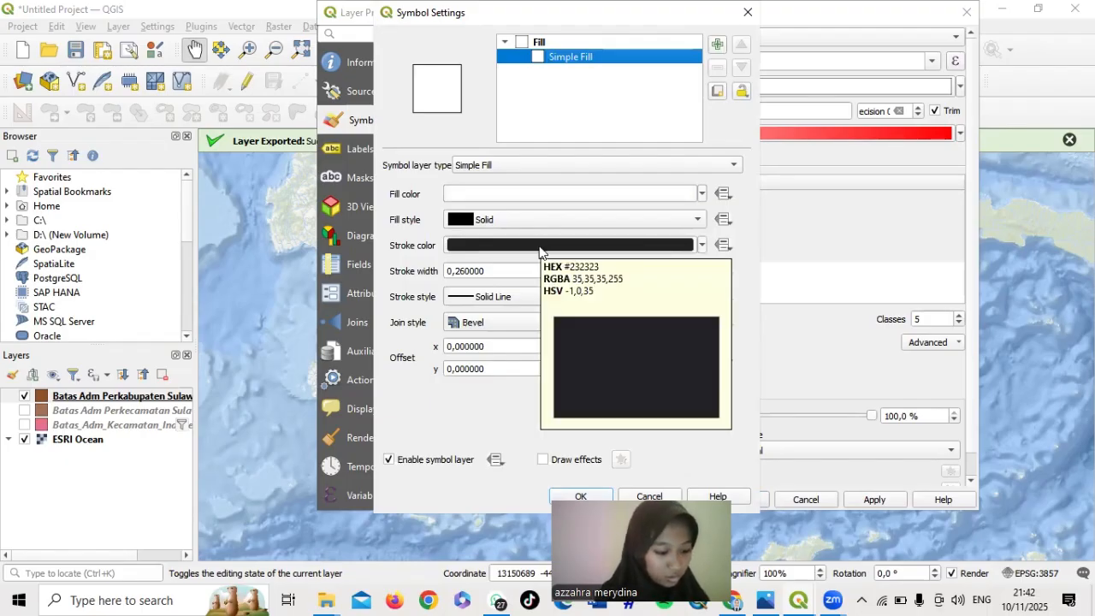
{"action": "scroll", "coordinate": [539, 248], "scroll_direction": "down", "scroll_amount": 10}
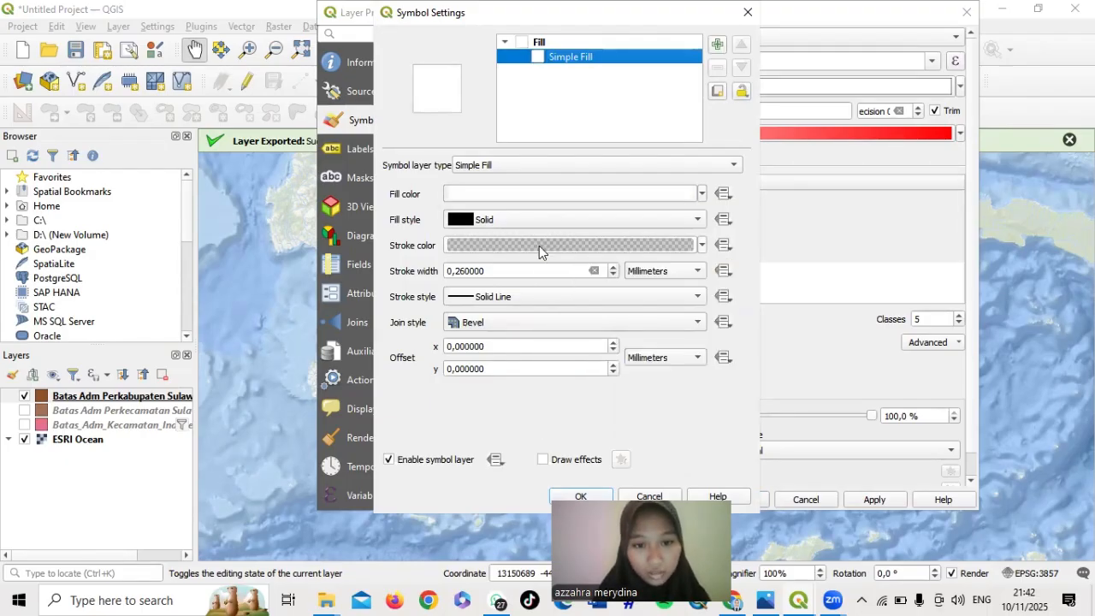
{"action": "left_click", "coordinate": [566, 299]}
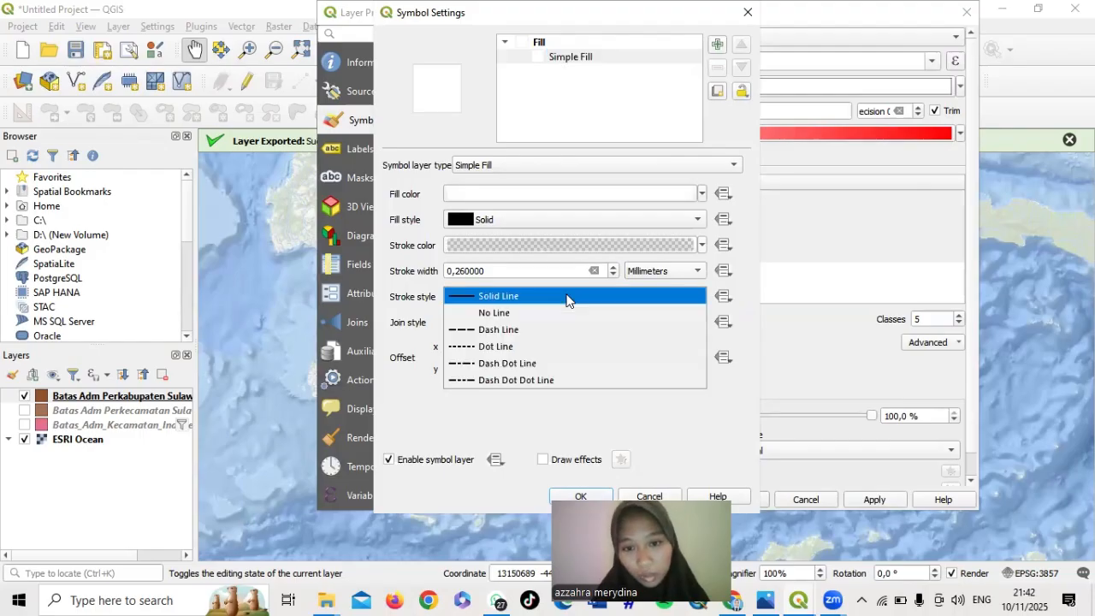
{"action": "left_click", "coordinate": [531, 381]}
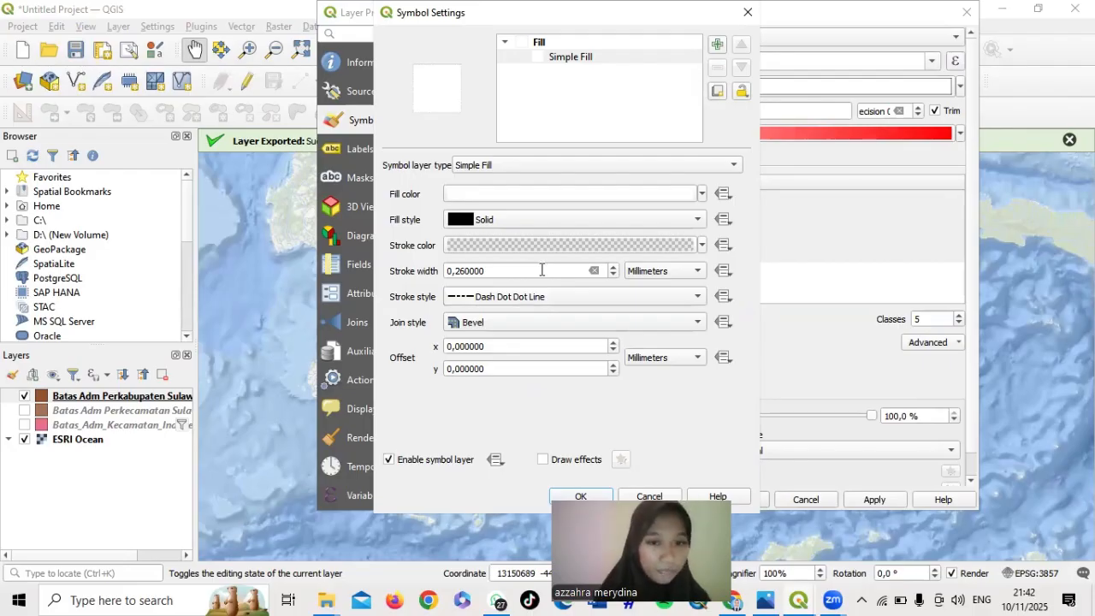
{"action": "left_click", "coordinate": [502, 269]}
{"action": "key", "text": "BackSpace"}
{"action": "key", "text": "BackSpace"}
{"action": "key", "text": "BackSpace"}
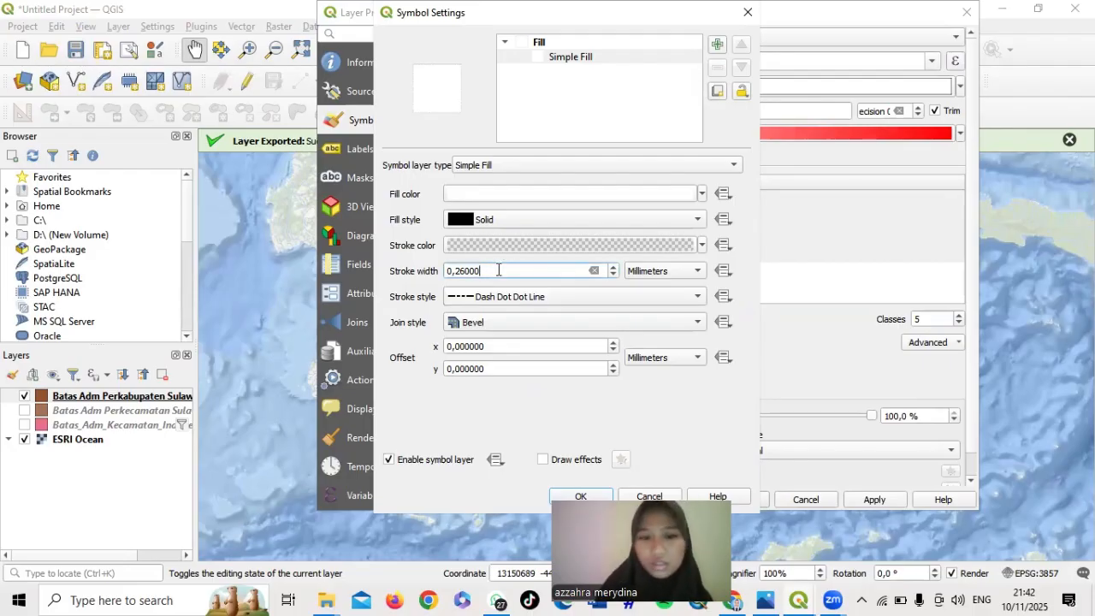
{"action": "key", "text": "BackSpace"}
{"action": "key", "text": "BackSpace"}
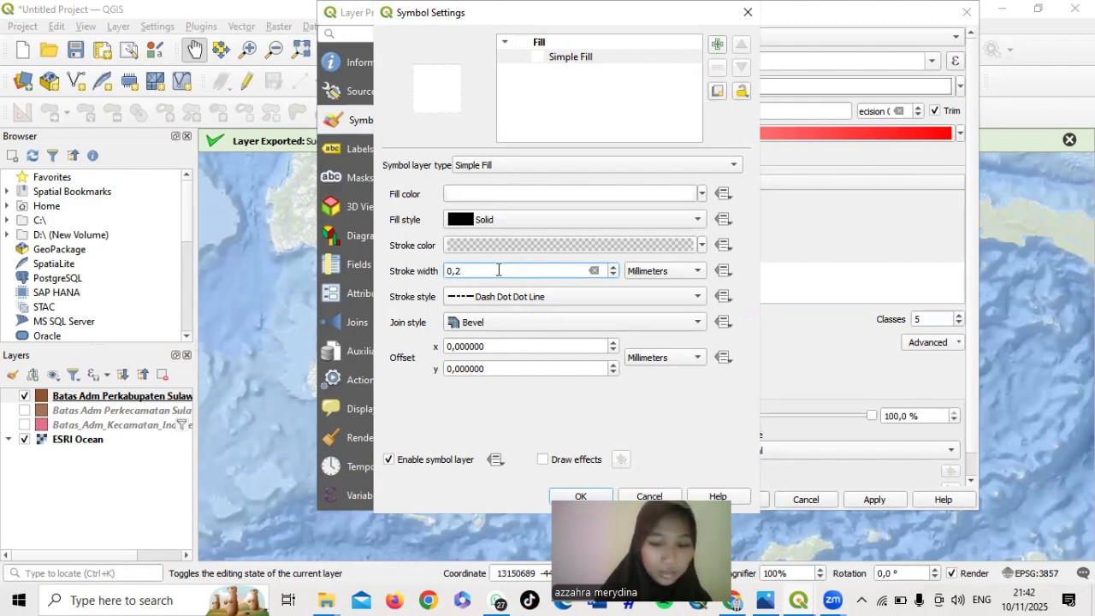
{"action": "scroll", "coordinate": [585, 375], "scroll_direction": "down", "scroll_amount": 2}
{"action": "scroll", "coordinate": [586, 375], "scroll_direction": "up", "scroll_amount": 6}
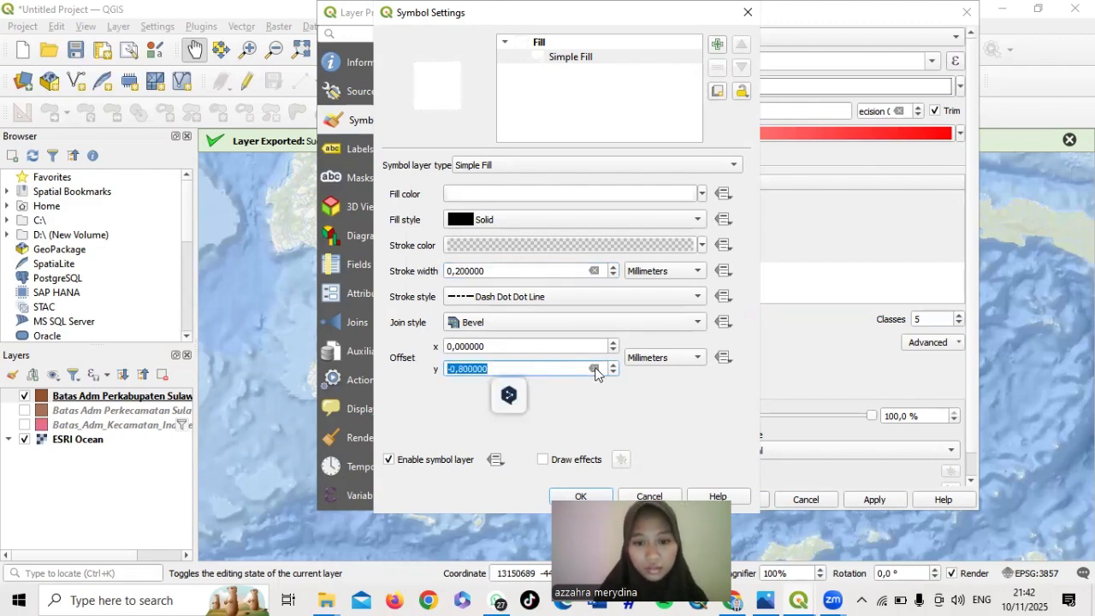
{"action": "scroll", "coordinate": [585, 376], "scroll_direction": "up", "scroll_amount": 4}
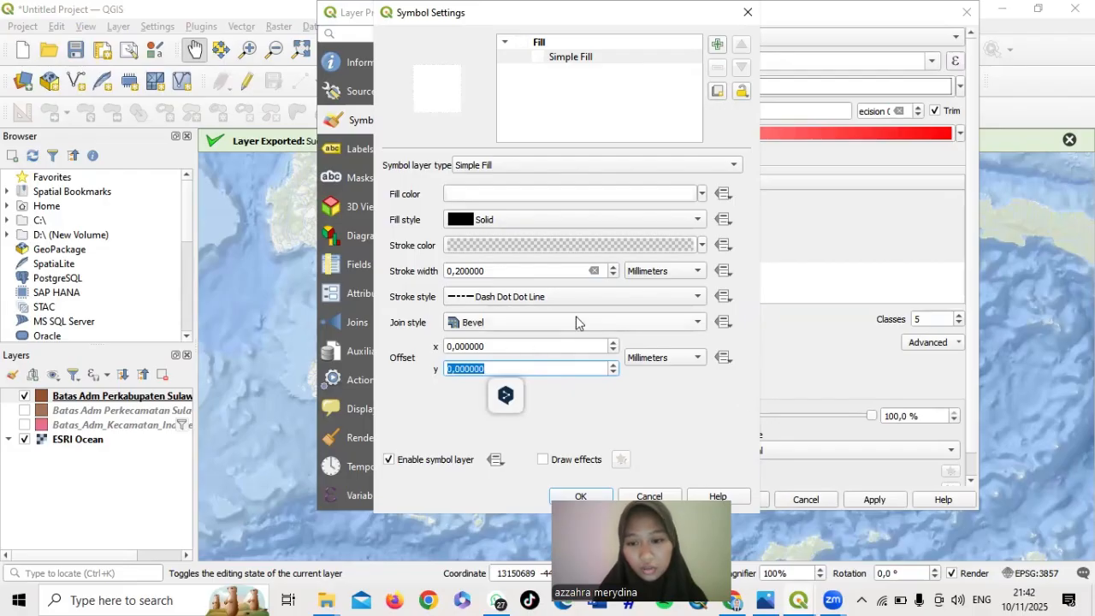
{"action": "left_click", "coordinate": [593, 498]}
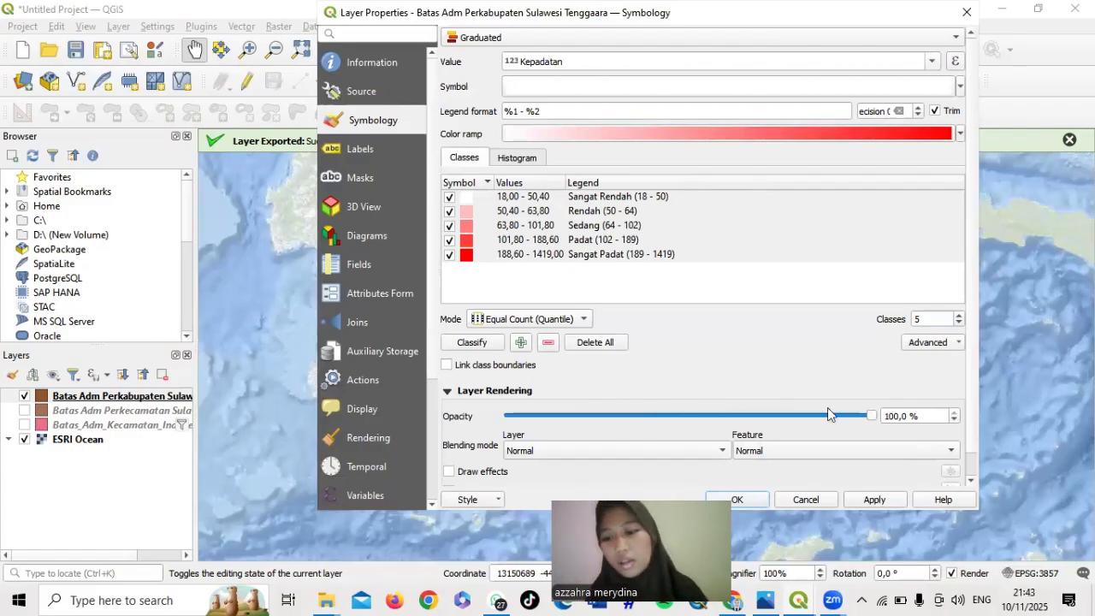
Set the Batas Adm Perkabupaten layer's opacity to 80 and apply it
{"action": "double_click", "coordinate": [890, 416]}
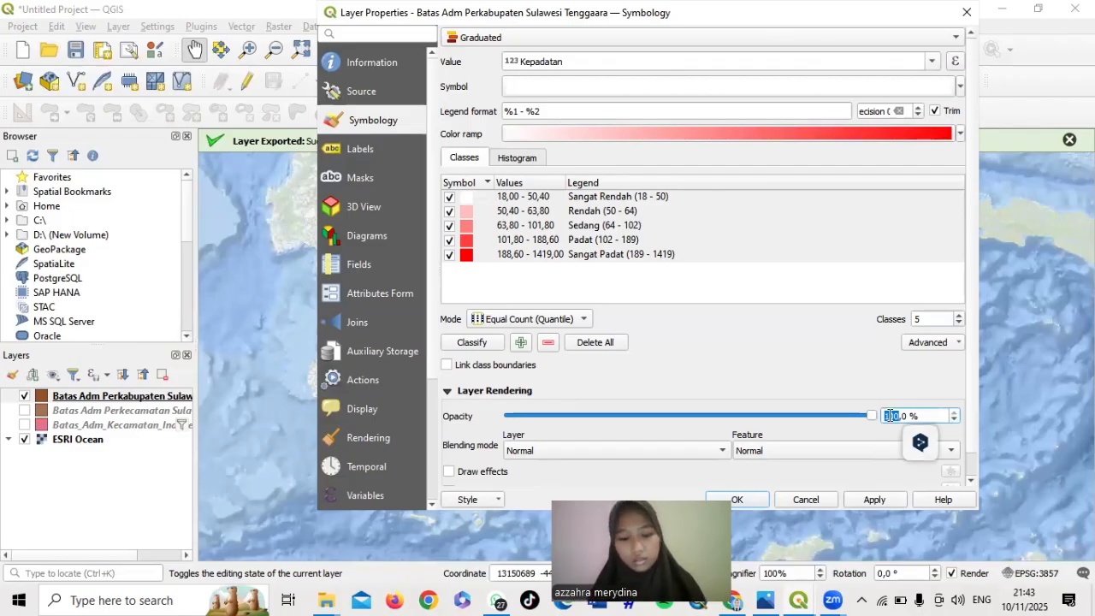
{"action": "type", "text": "80"}
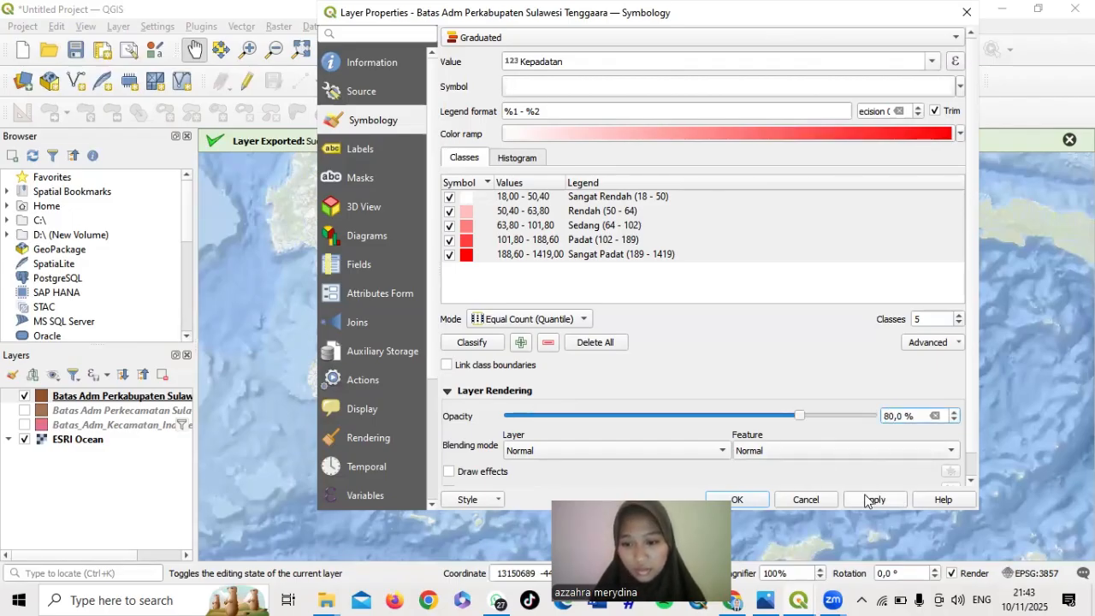
{"action": "left_click", "coordinate": [866, 501]}
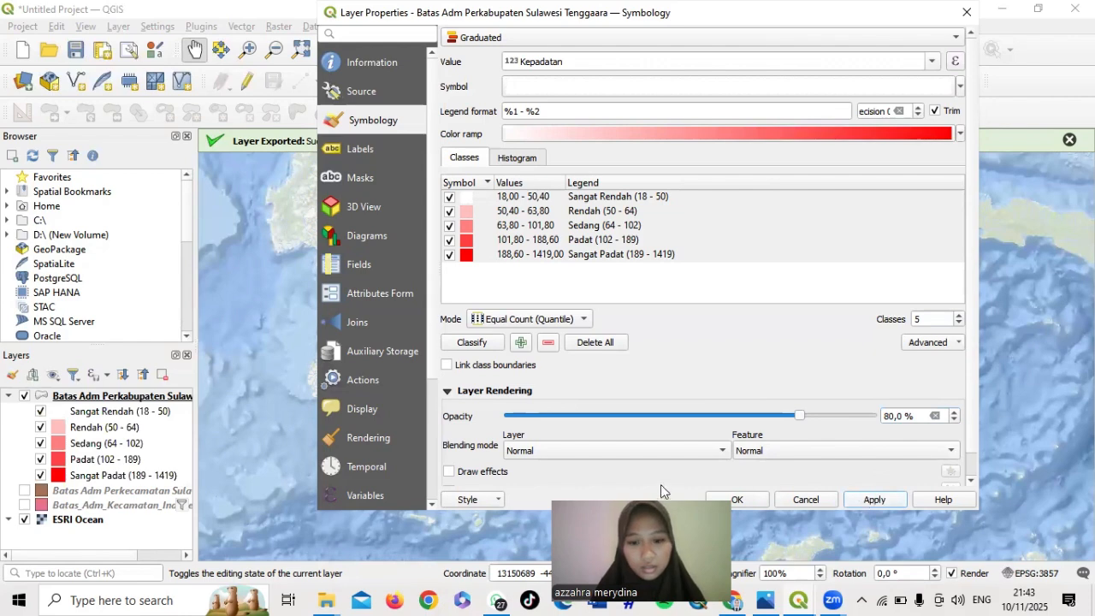
{"action": "left_click_drag", "start_coordinate": [650, 499], "coordinate": [1039, 113]}
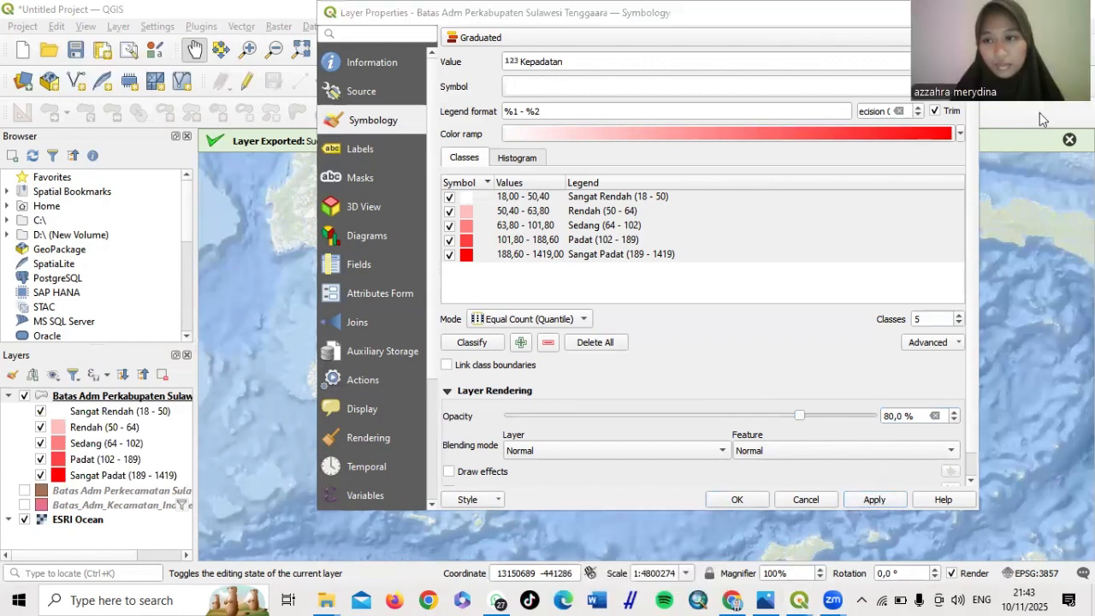
{"action": "left_click", "coordinate": [729, 499]}
Zoom and pan to centre Sulawesi Tenggara, then reopen the regency layer's Properties
{"action": "left_click", "coordinate": [731, 501]}
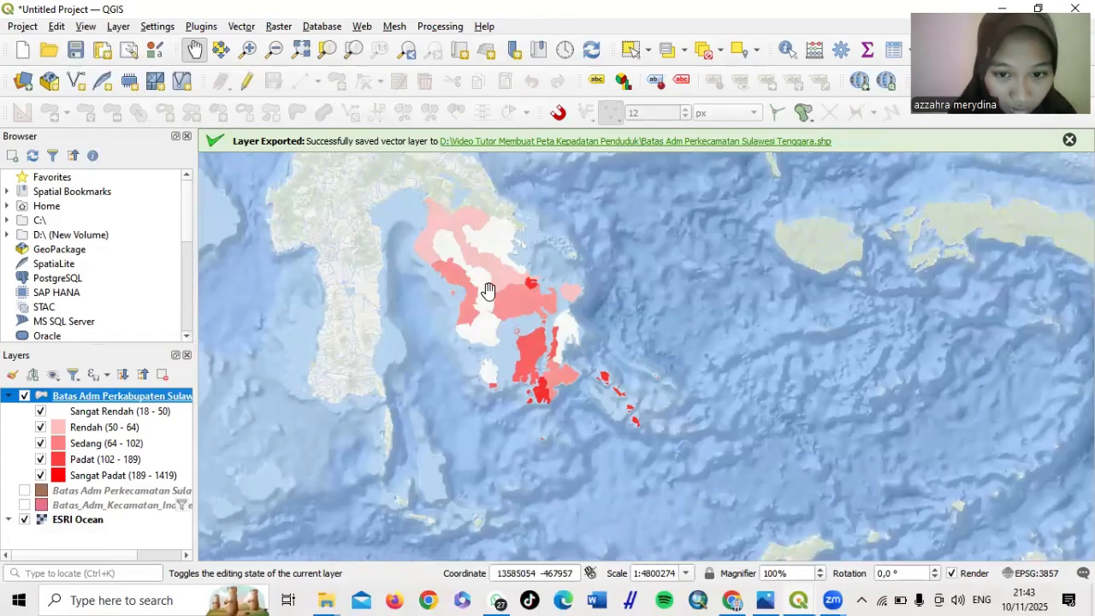
{"action": "scroll", "coordinate": [487, 291], "scroll_direction": "up", "scroll_amount": 2}
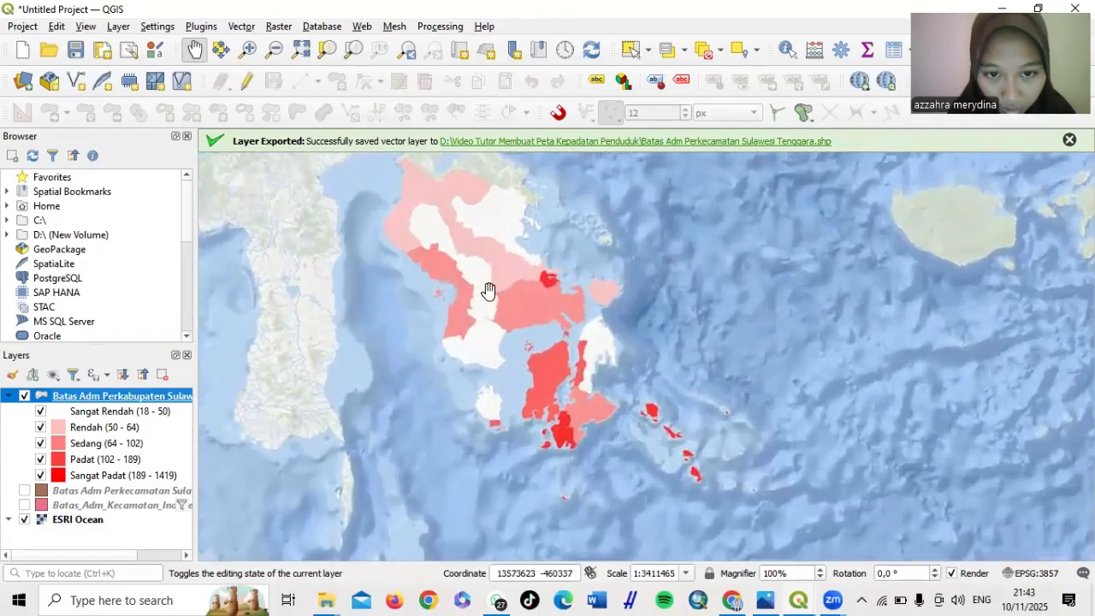
{"action": "left_click_drag", "start_coordinate": [488, 293], "coordinate": [487, 330]}
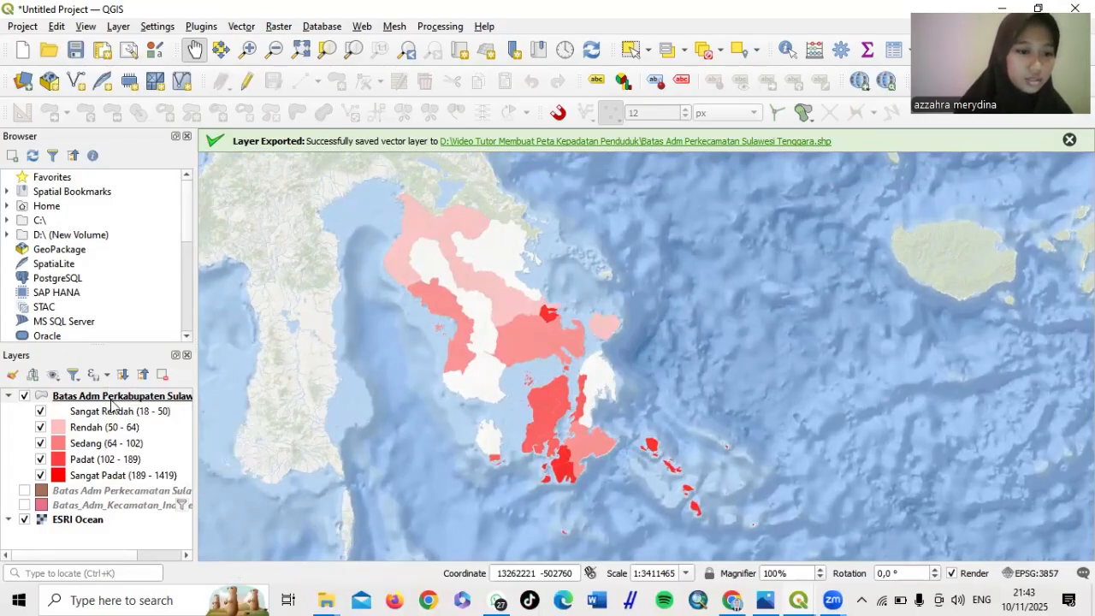
{"action": "right_click", "coordinate": [111, 405]}
{"action": "left_click", "coordinate": [163, 390]}
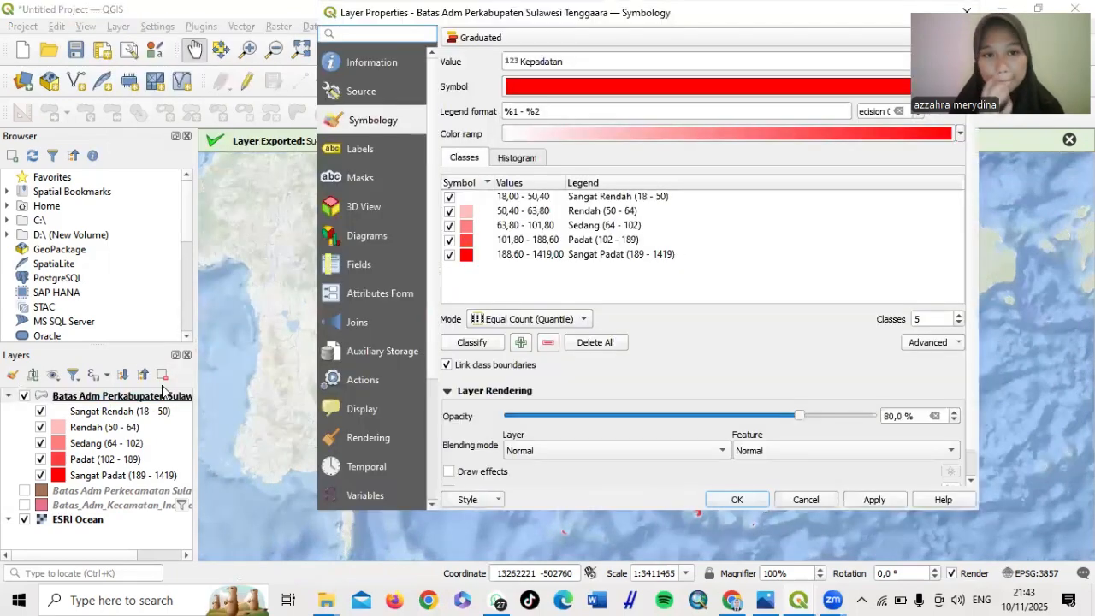
Enable Single Labels on the nama_kab field with text size 5, then apply and close
{"action": "left_click", "coordinate": [349, 145]}
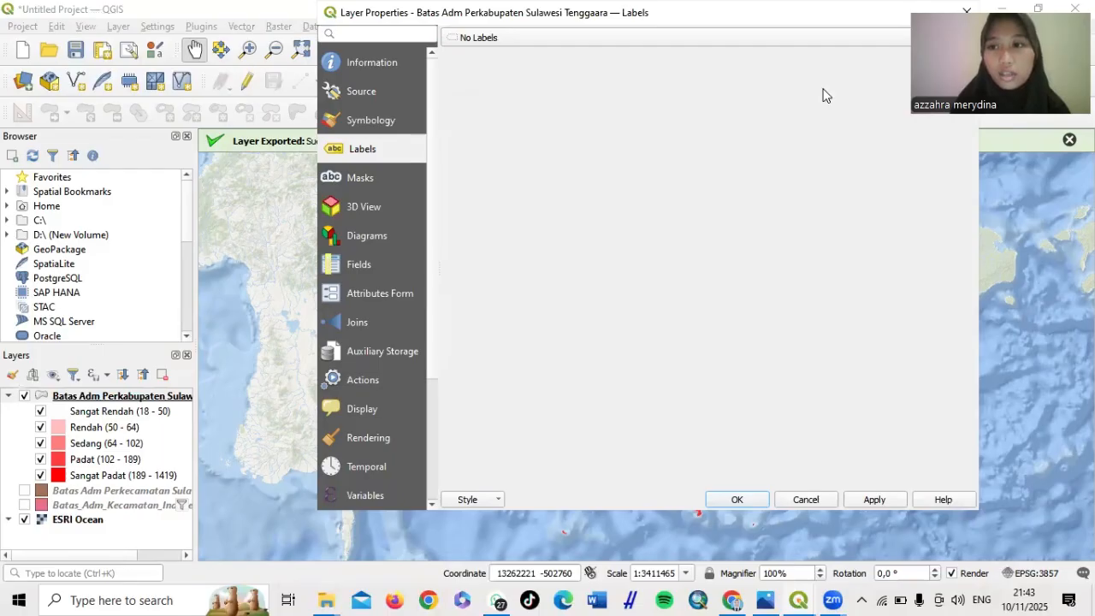
{"action": "left_click", "coordinate": [946, 38]}
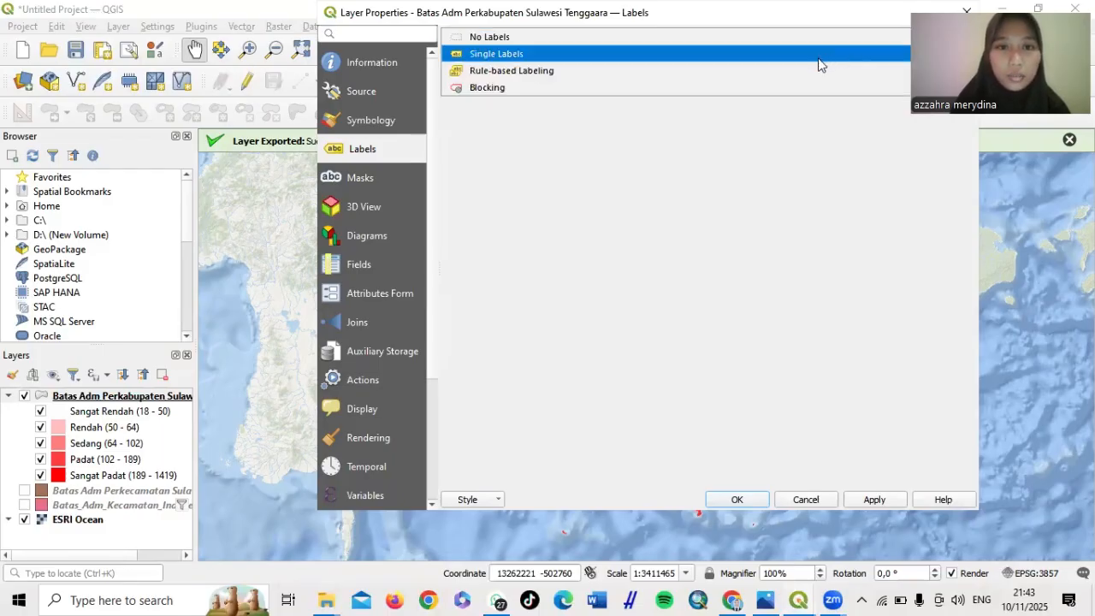
{"action": "left_click", "coordinate": [819, 59]}
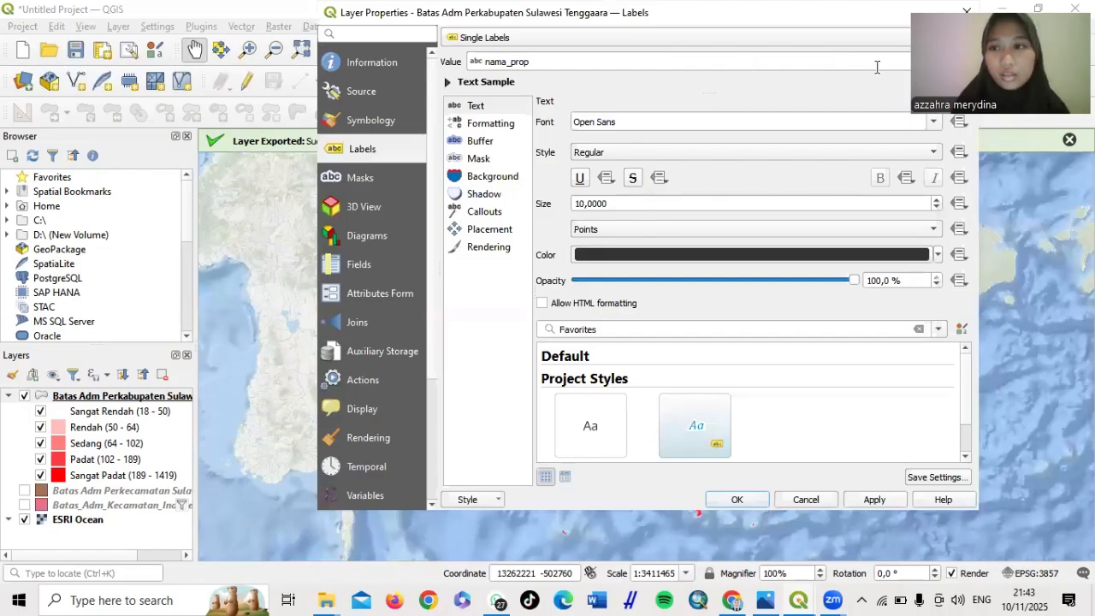
{"action": "left_click_drag", "start_coordinate": [984, 64], "coordinate": [984, 269]}
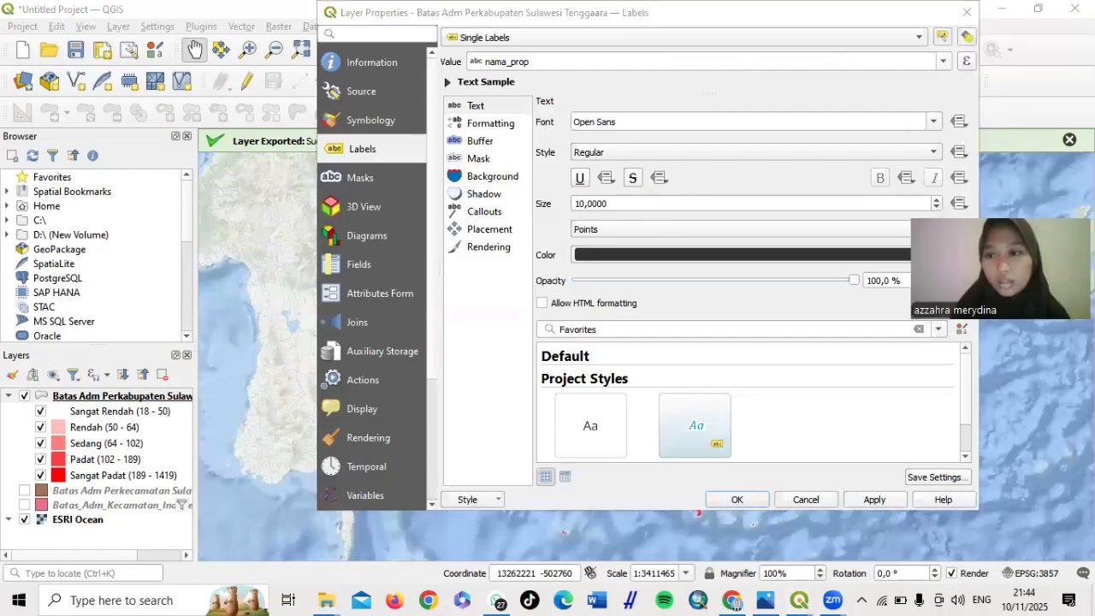
{"action": "left_click", "coordinate": [942, 62]}
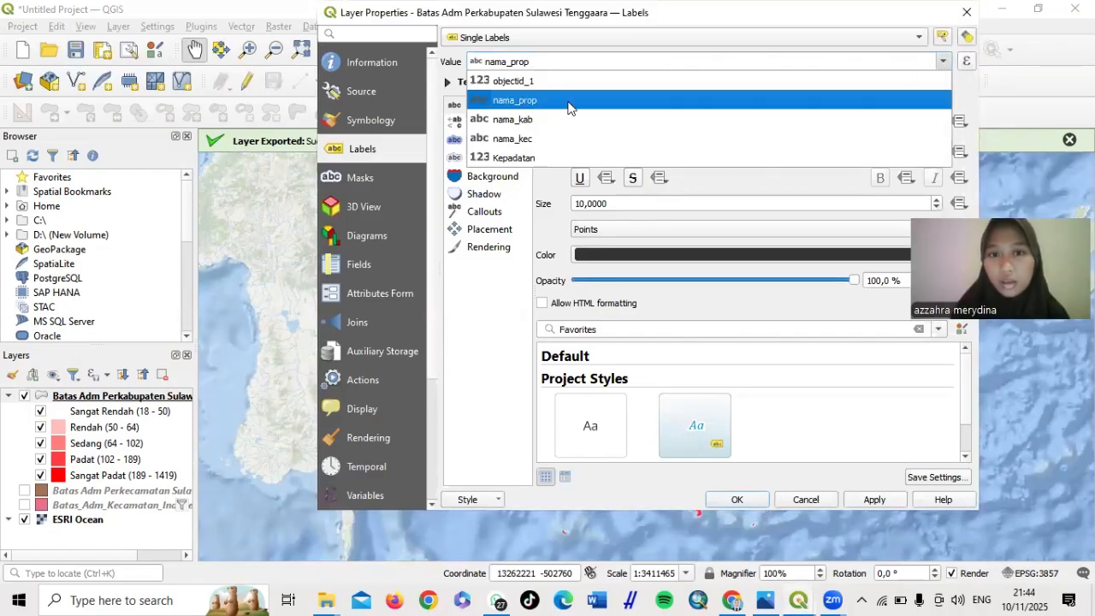
{"action": "left_click", "coordinate": [518, 120]}
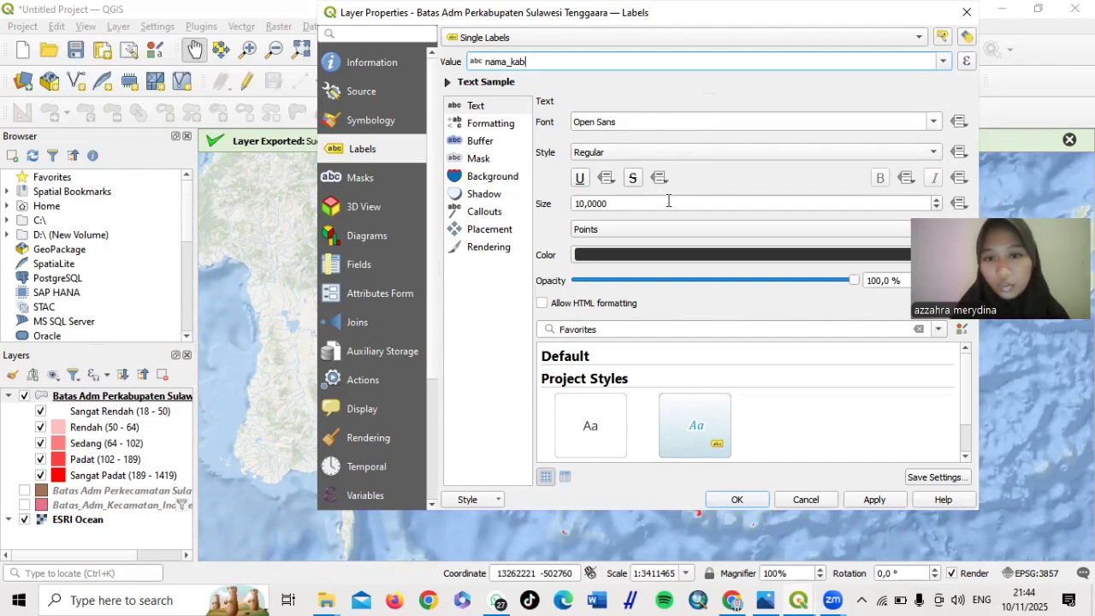
{"action": "left_click", "coordinate": [585, 205]}
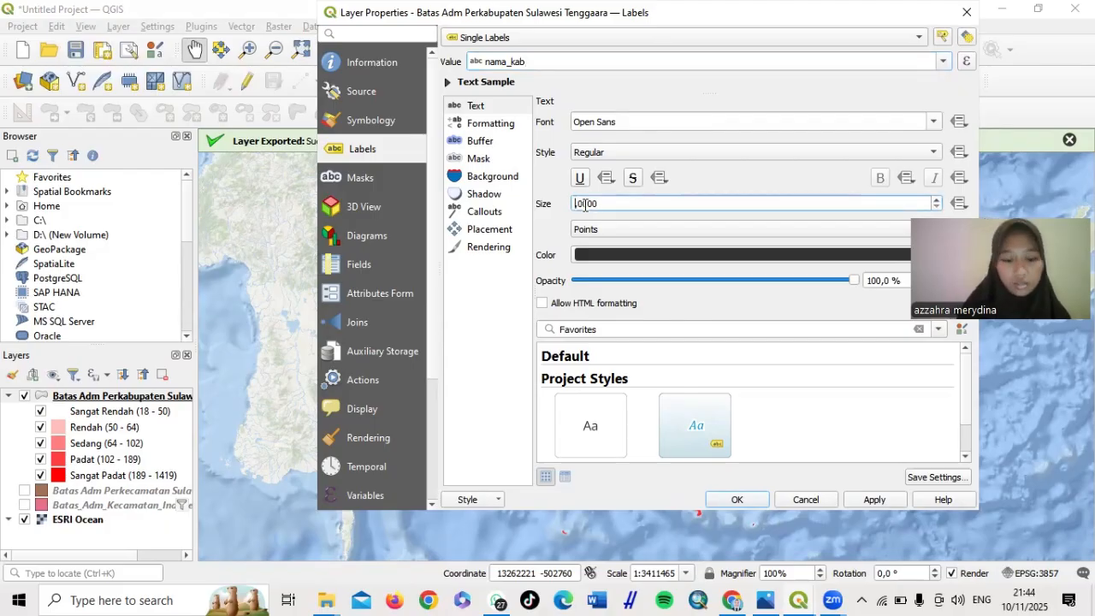
{"action": "key", "text": "BackSpace"}
{"action": "key", "text": "BackSpace"}
{"action": "type", "text": "5"}
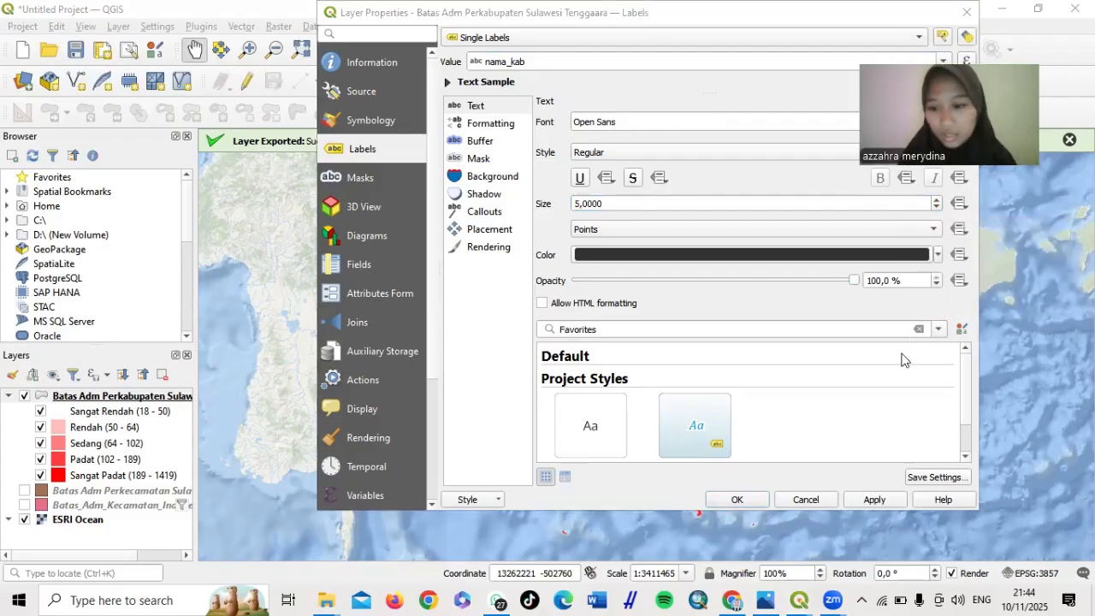
{"action": "left_click", "coordinate": [881, 500]}
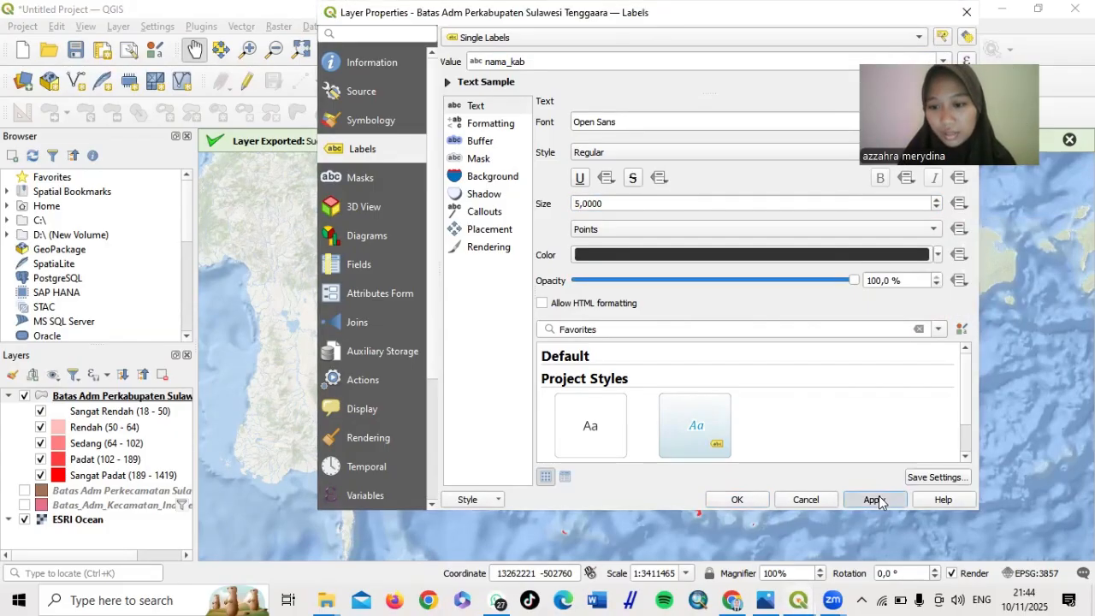
{"action": "left_click", "coordinate": [734, 499]}
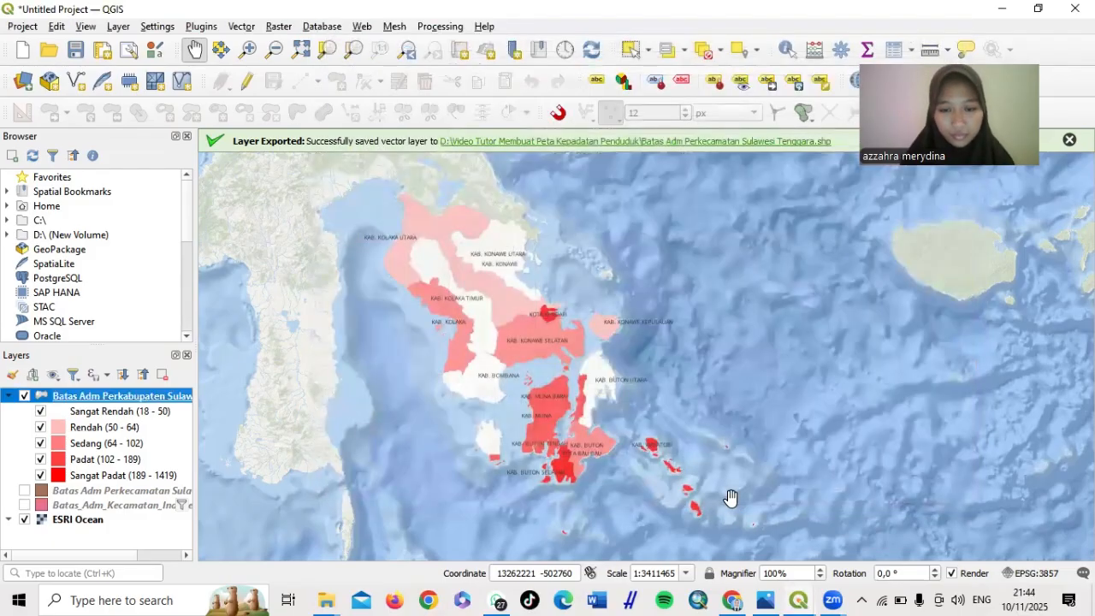
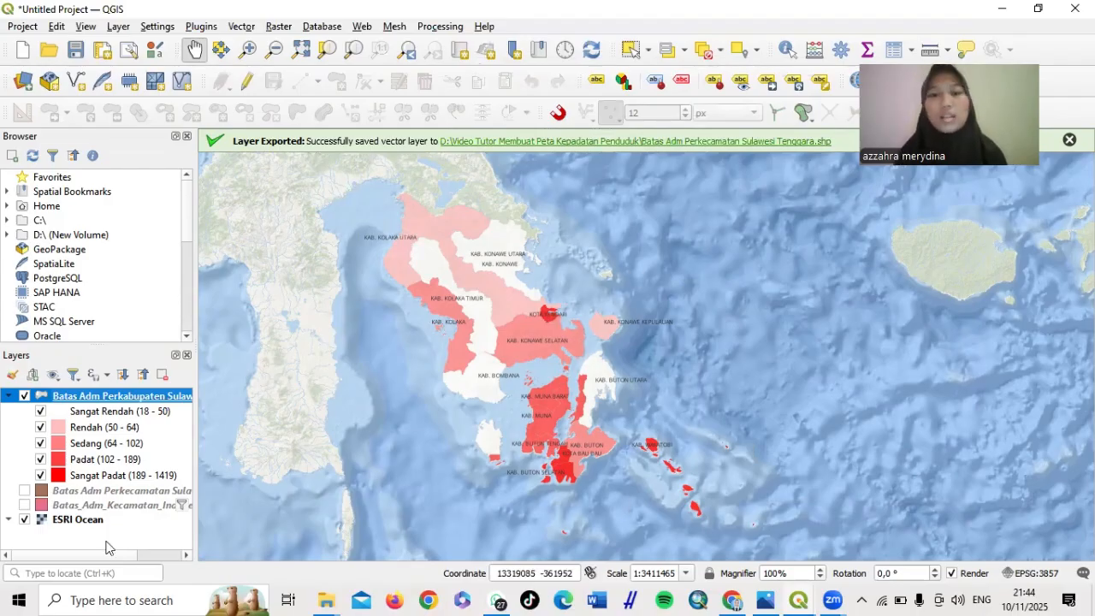
Duplicate the Batas Adm Perkabupaten density layer in the Layers panel
{"action": "right_click", "coordinate": [120, 395]}
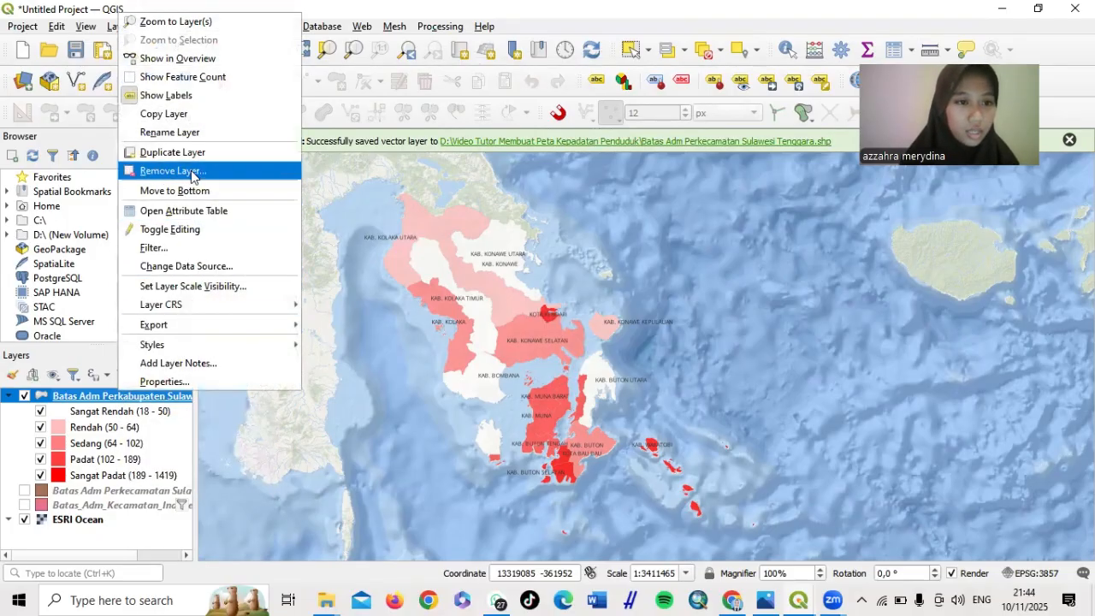
{"action": "left_click", "coordinate": [203, 154]}
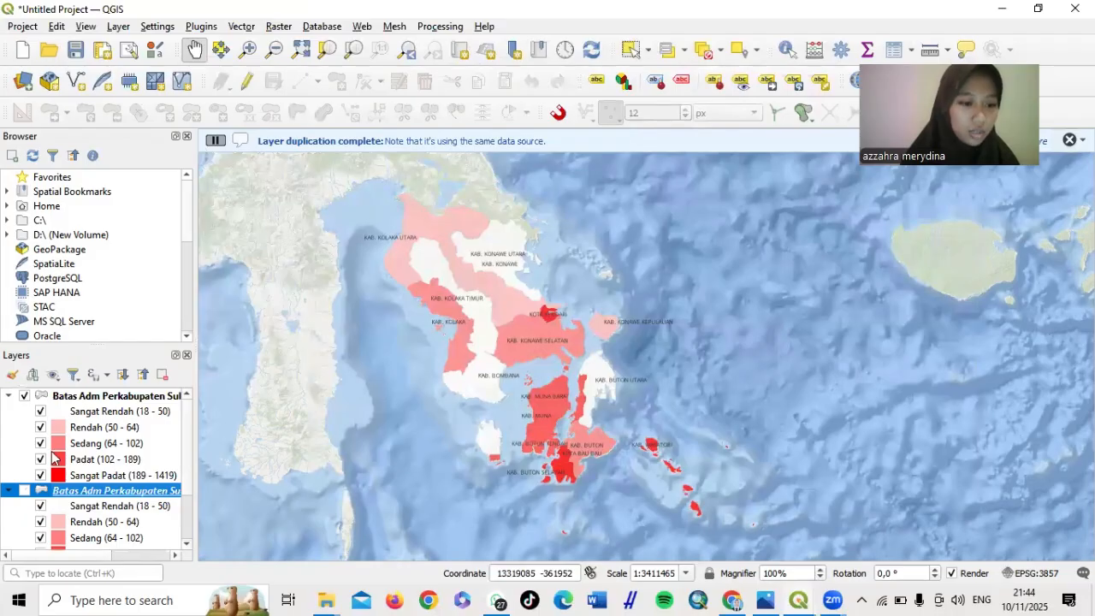
{"action": "scroll", "coordinate": [53, 458], "scroll_direction": "down", "scroll_amount": 2}
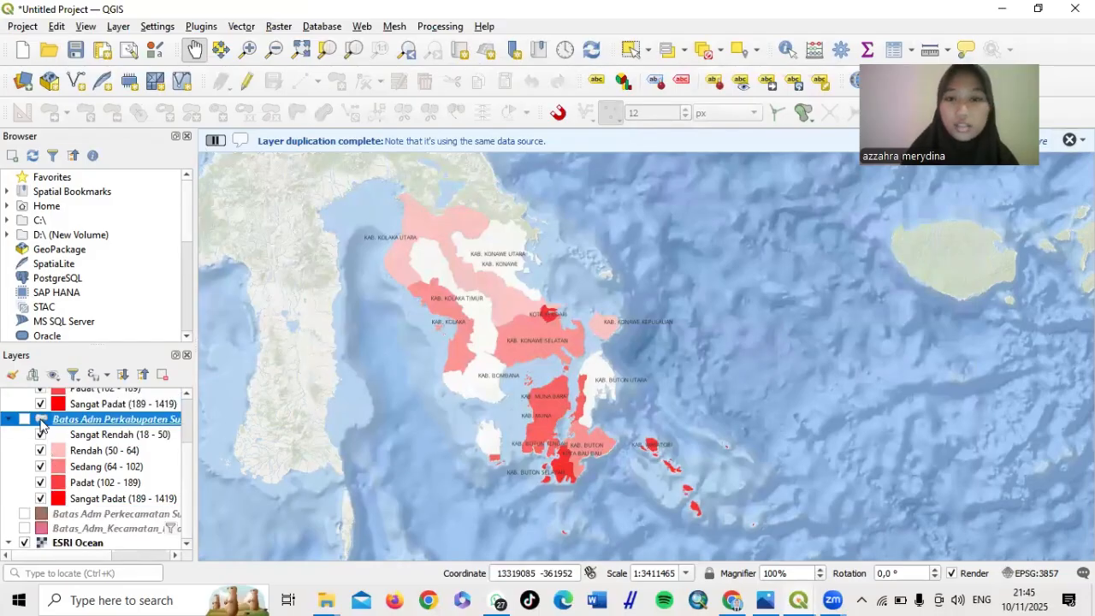
{"action": "scroll", "coordinate": [40, 423], "scroll_direction": "up", "scroll_amount": 2}
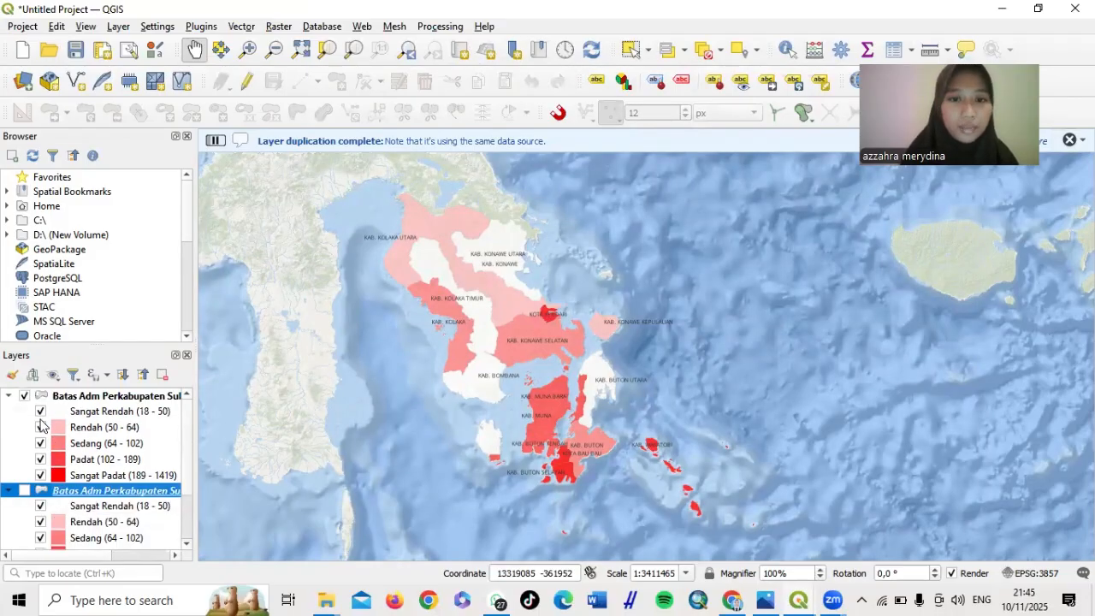
{"action": "scroll", "coordinate": [40, 423], "scroll_direction": "down", "scroll_amount": 2}
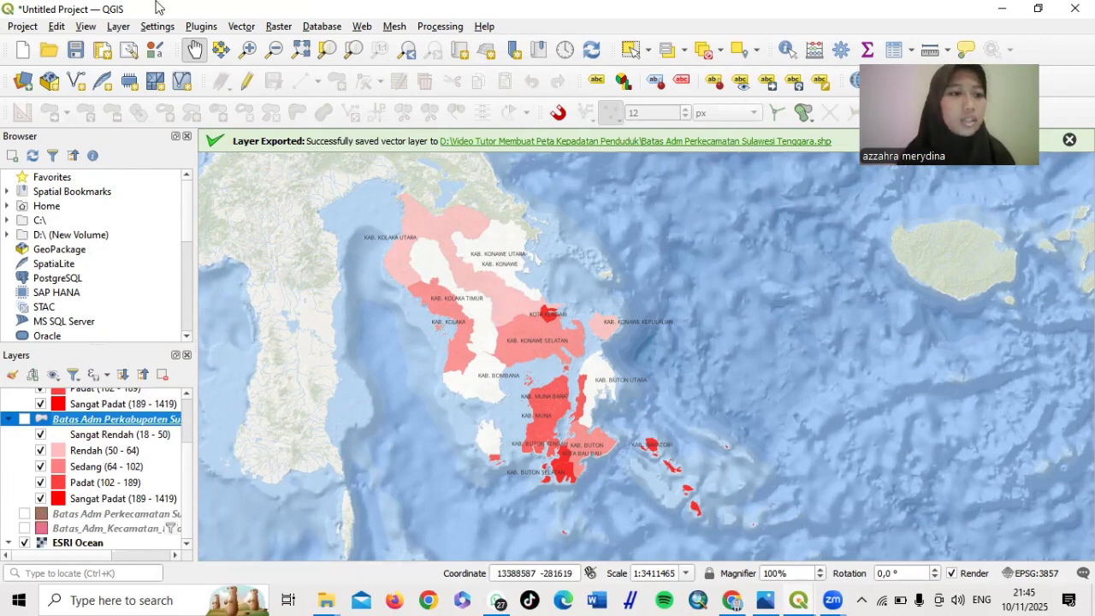
{"action": "left_click", "coordinate": [21, 29]}
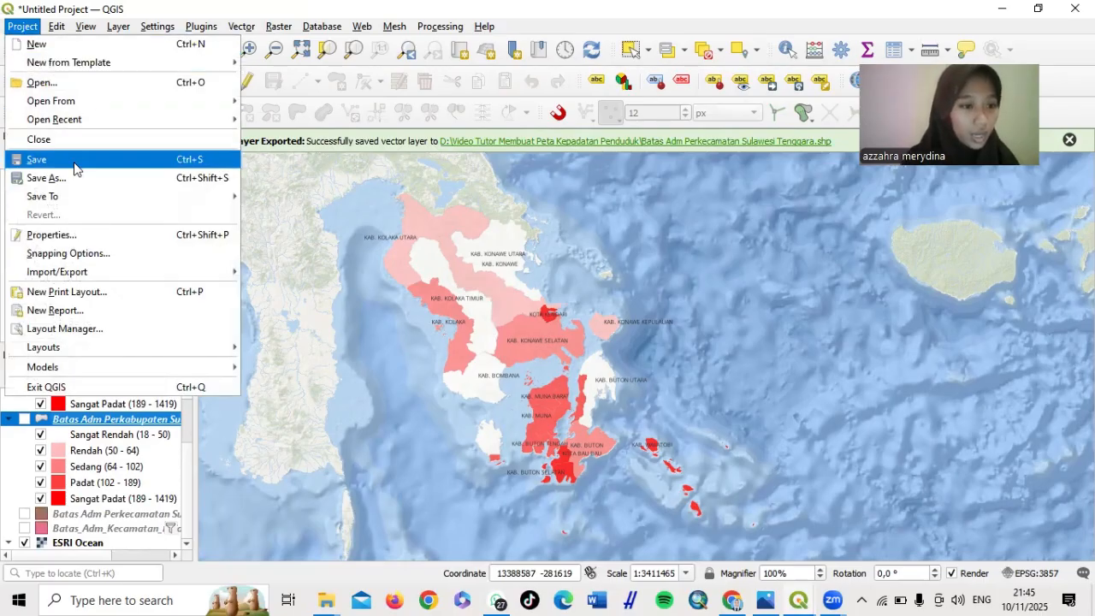
Cancel the new print layout and start saving the project to drive D
{"action": "left_click", "coordinate": [125, 295]}
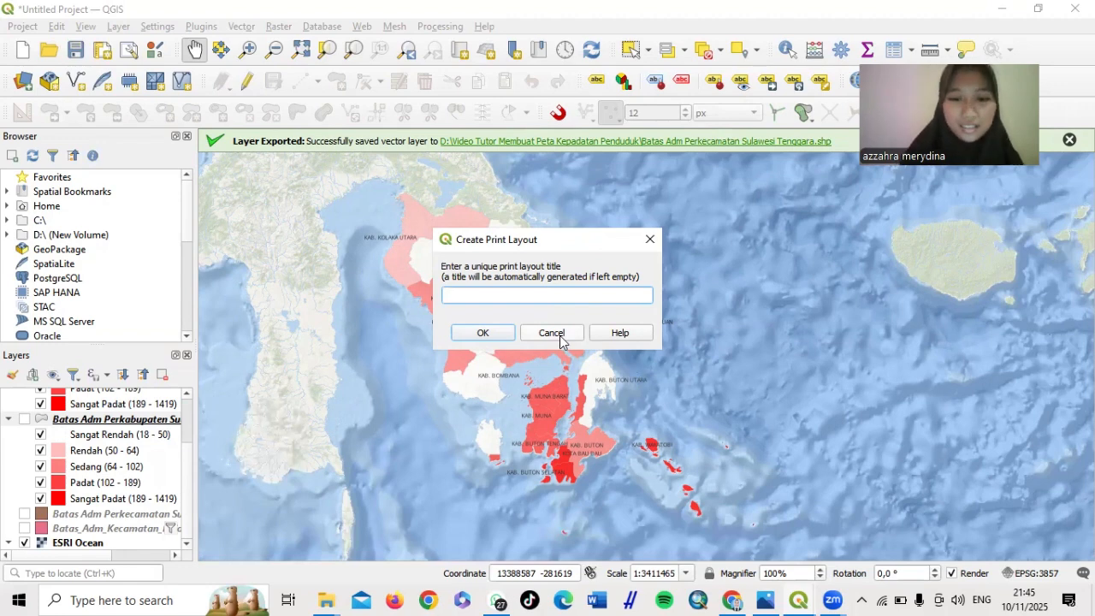
{"action": "left_click", "coordinate": [559, 335]}
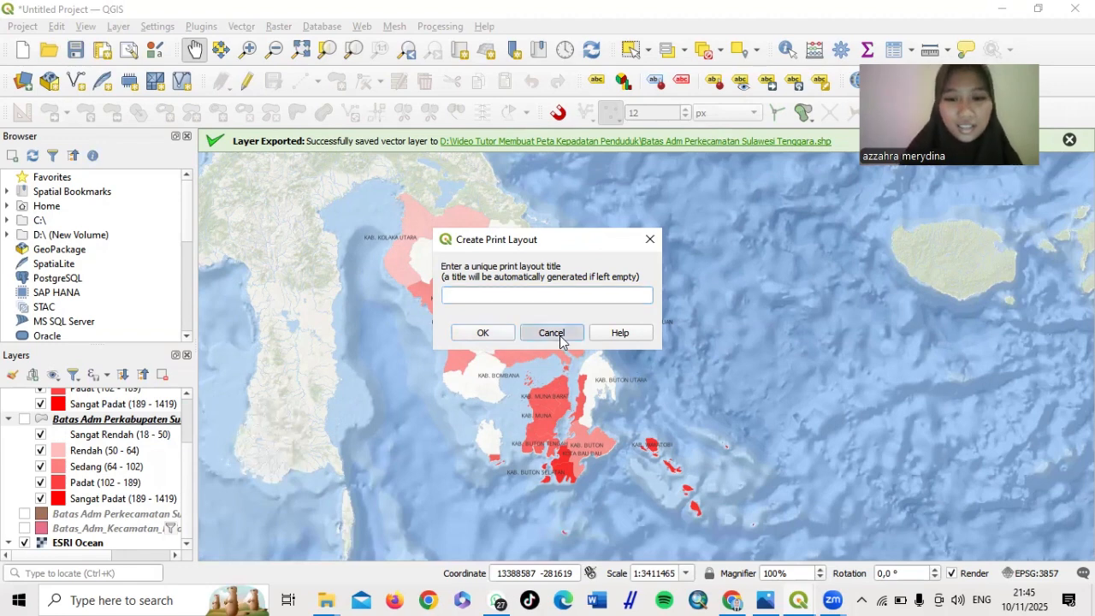
{"action": "left_click", "coordinate": [74, 50]}
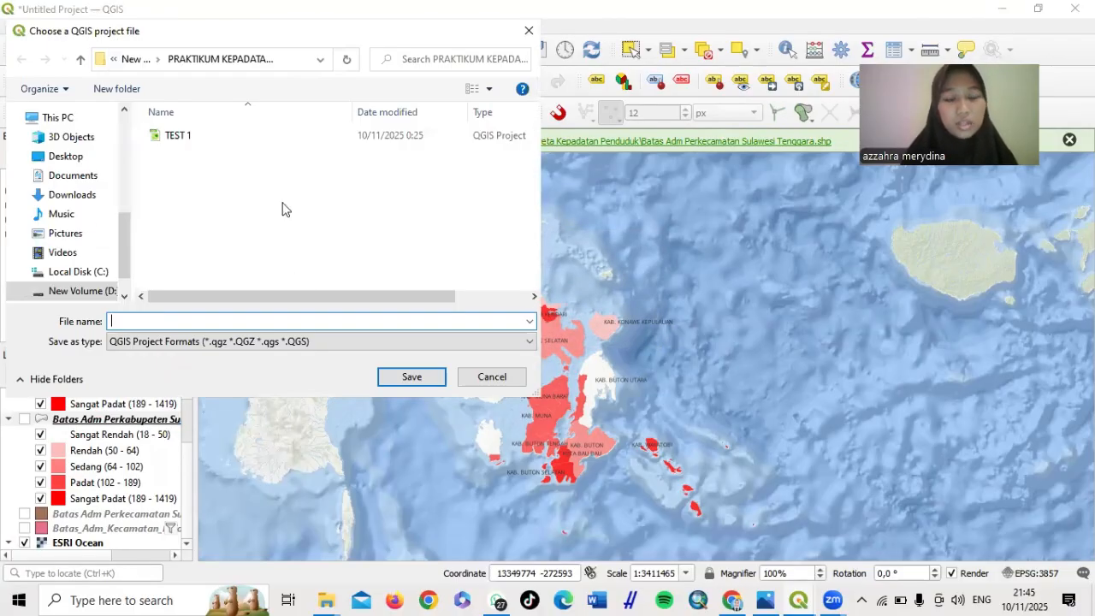
{"action": "left_click", "coordinate": [75, 295]}
Save the project as 'PETA KEPADATAN PENDUDUK SULAWESI TENGGARA' in the Video Tutor Membuat Peta Kepadatan Penduduk folder
{"action": "scroll", "coordinate": [281, 223], "scroll_direction": "down", "scroll_amount": 10}
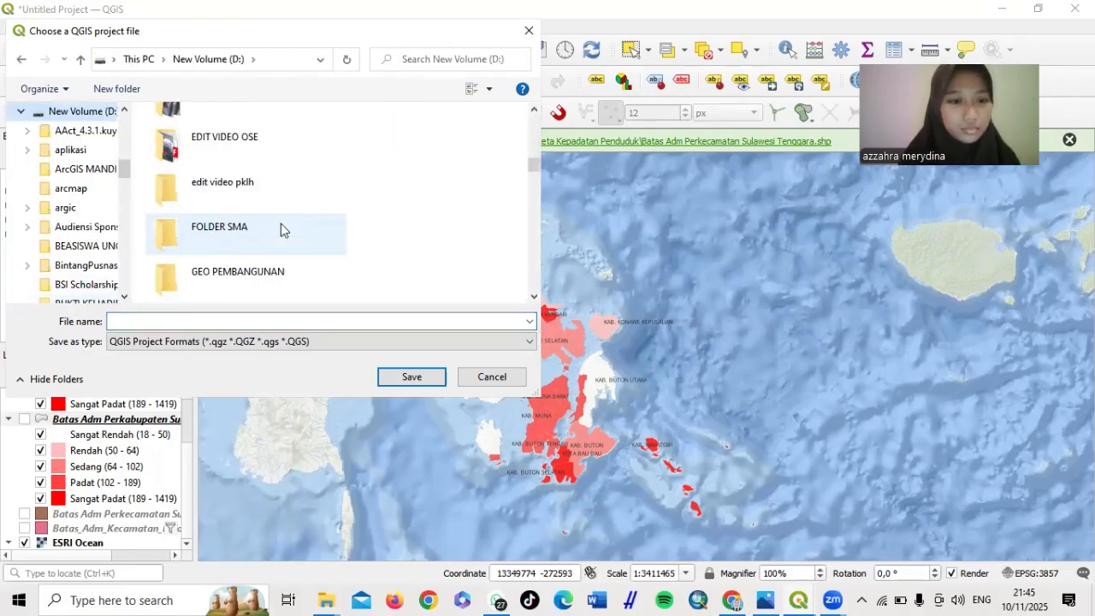
{"action": "scroll", "coordinate": [280, 224], "scroll_direction": "down", "scroll_amount": 15}
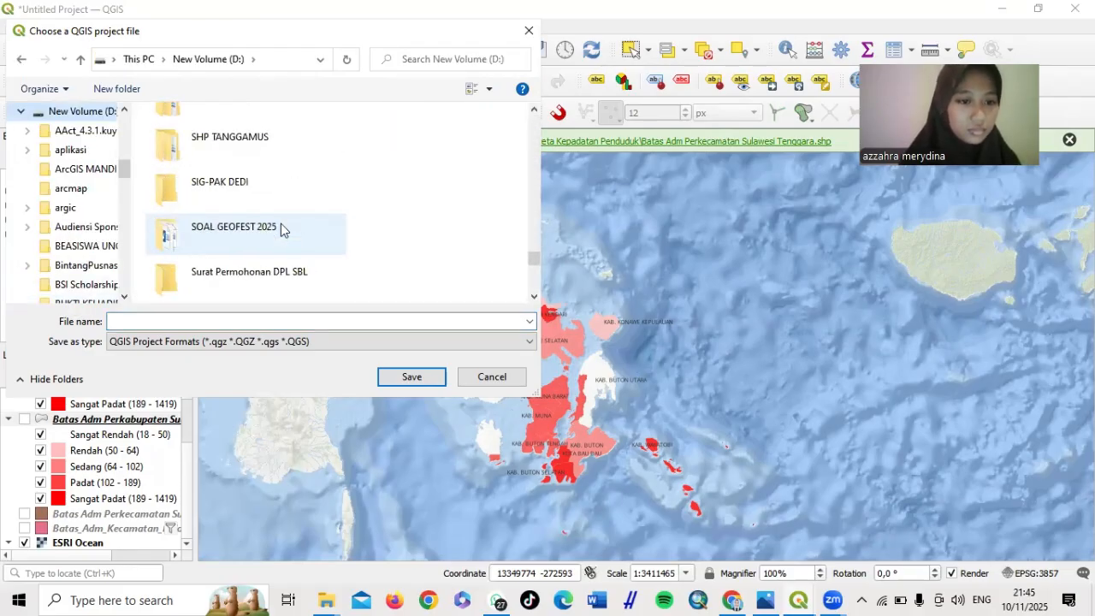
{"action": "scroll", "coordinate": [281, 229], "scroll_direction": "down", "scroll_amount": 2}
{"action": "scroll", "coordinate": [281, 229], "scroll_direction": "up", "scroll_amount": 3}
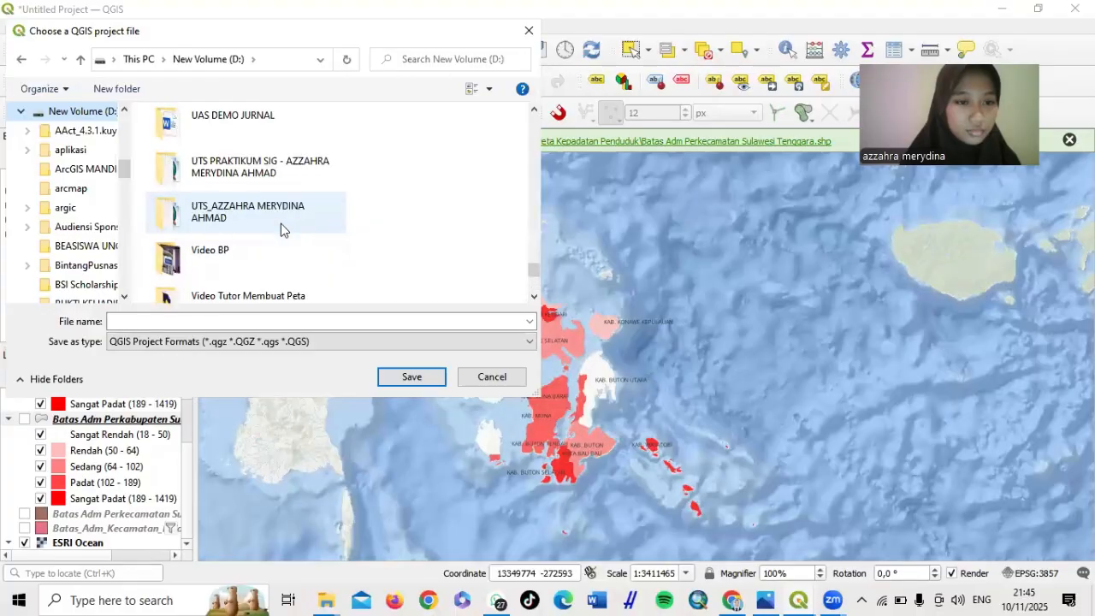
{"action": "scroll", "coordinate": [280, 223], "scroll_direction": "down", "scroll_amount": 2}
{"action": "scroll", "coordinate": [281, 224], "scroll_direction": "up", "scroll_amount": 2}
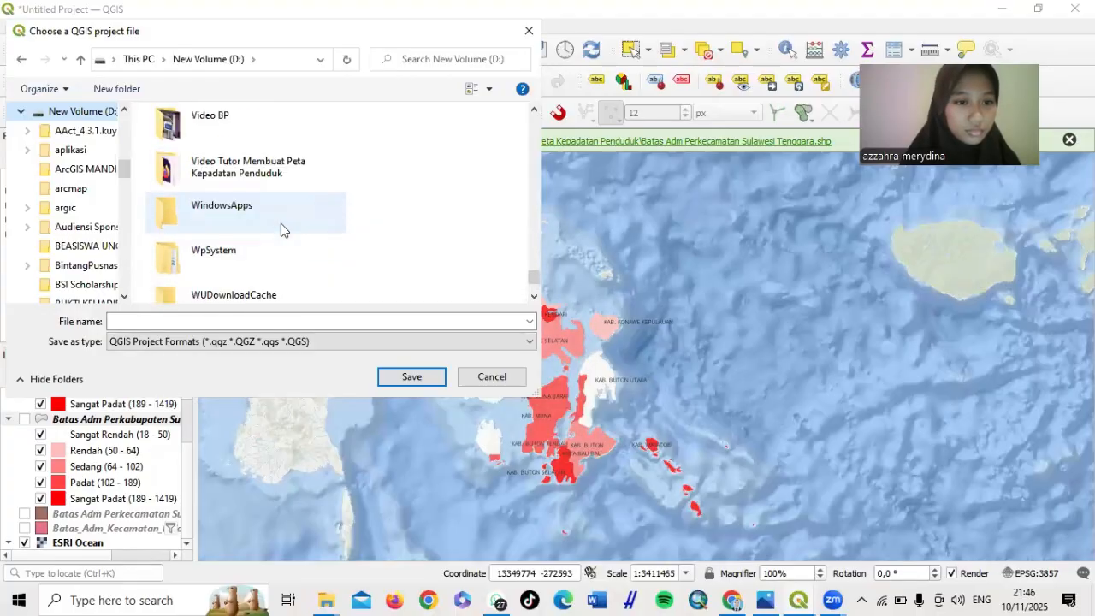
{"action": "double_click", "coordinate": [274, 171]}
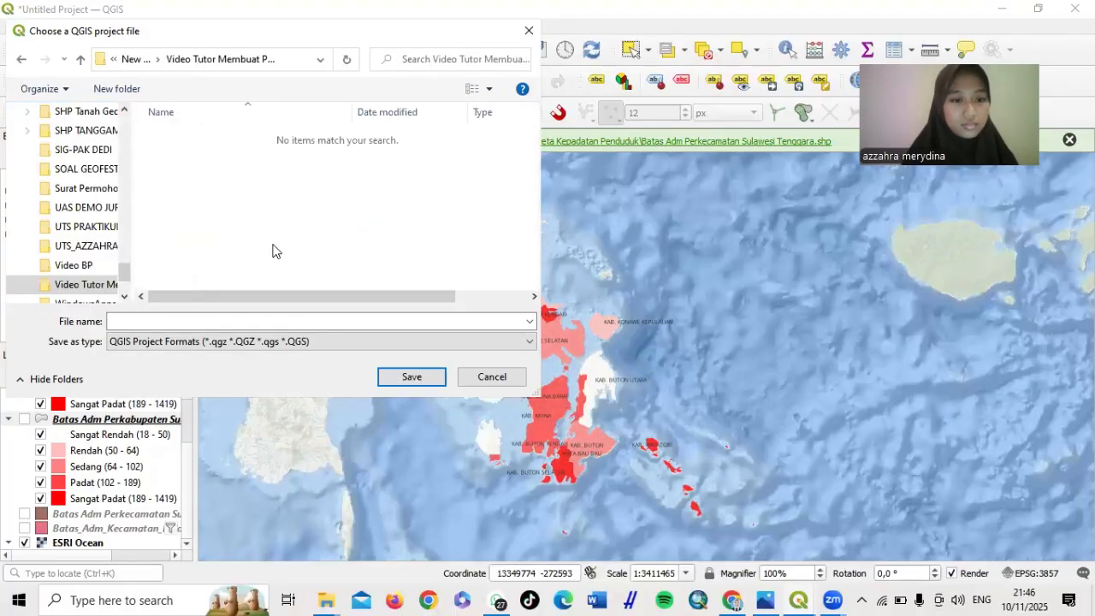
{"action": "left_click", "coordinate": [281, 320]}
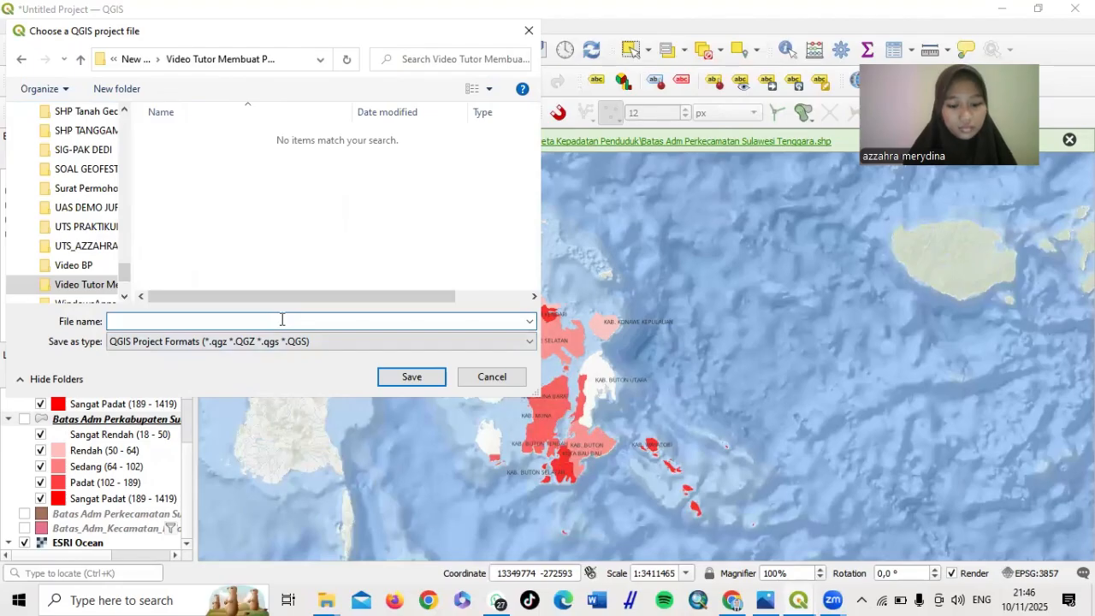
{"action": "type", "text": "PETA KEPADATAN"}
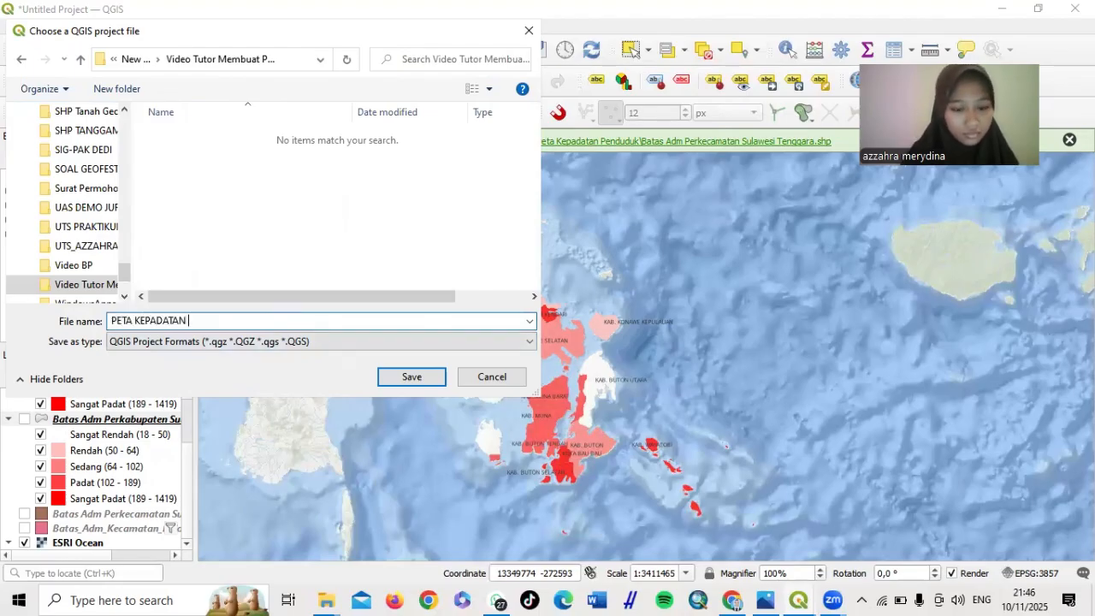
{"action": "type", "text": " PENDUDUK SU"}
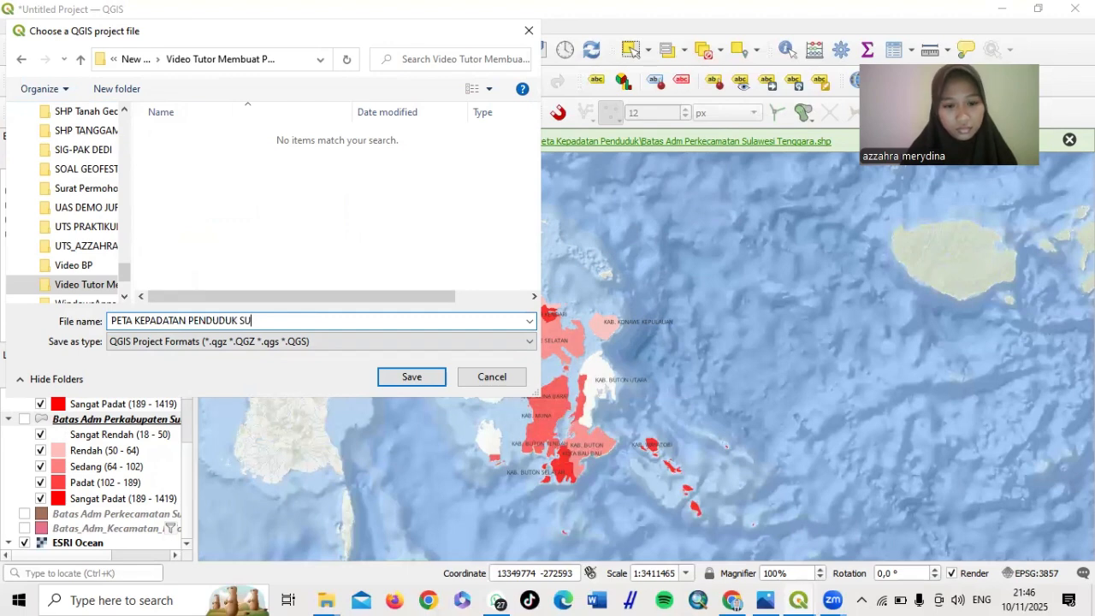
{"action": "type", "text": "LAWESI "}
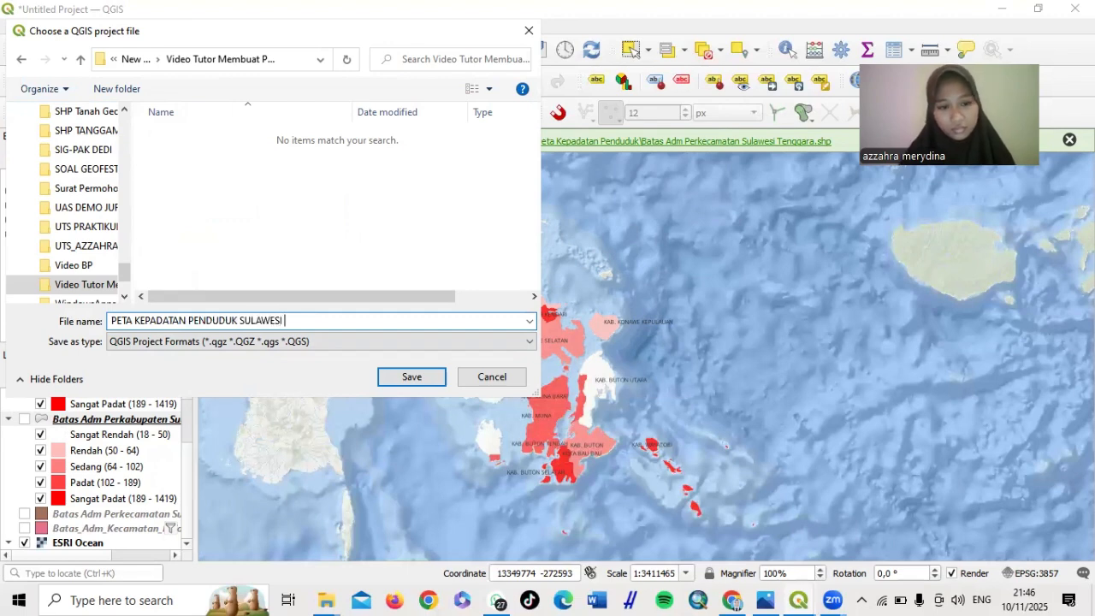
{"action": "type", "text": "TENGGARA"}
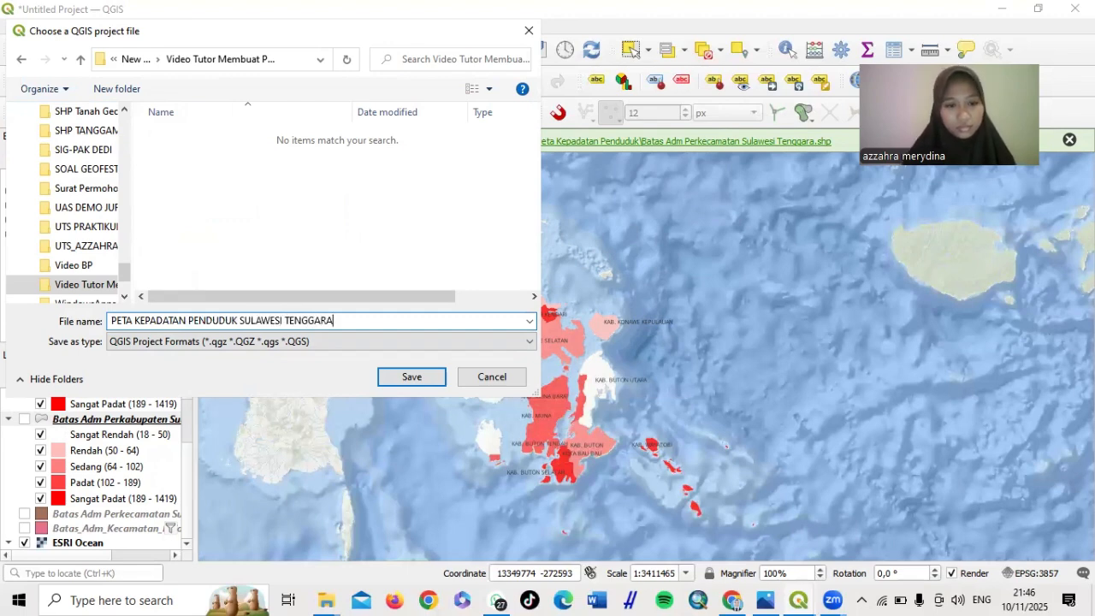
{"action": "left_click", "coordinate": [425, 376]}
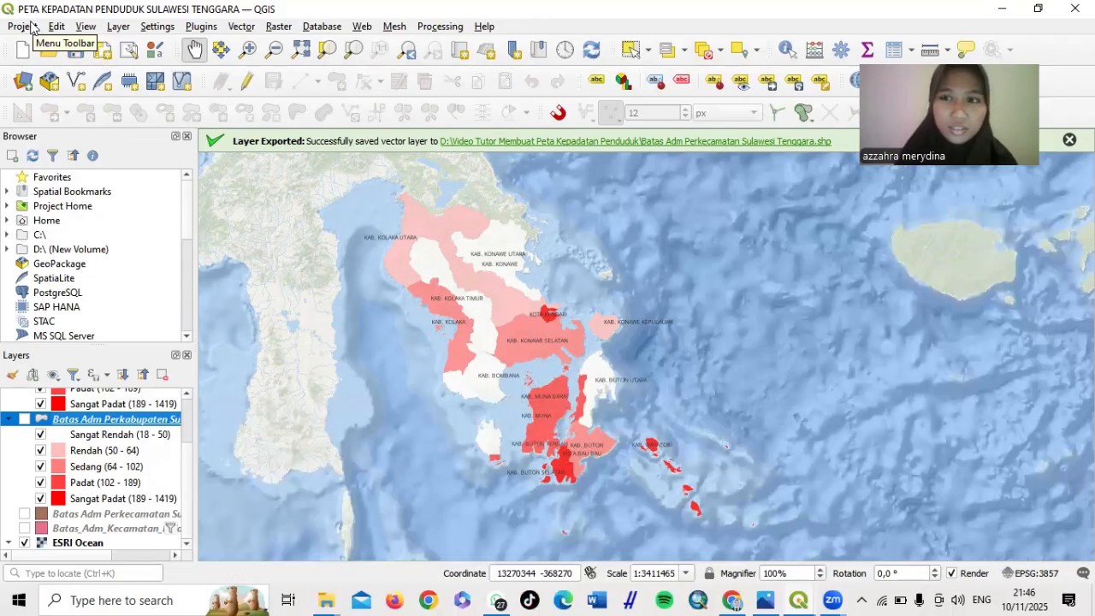
From the Project menu, create a new print layout titled 'Layout Peta Kepadatan Penduduk Sulawesi Tenggara'
{"action": "left_click", "coordinate": [20, 27]}
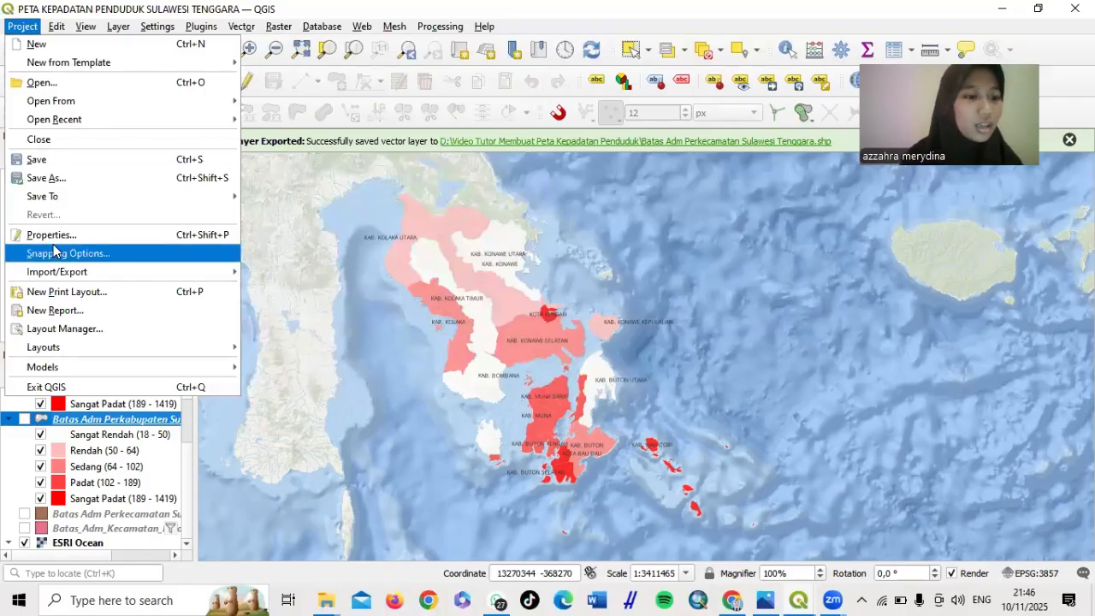
{"action": "left_click", "coordinate": [69, 296]}
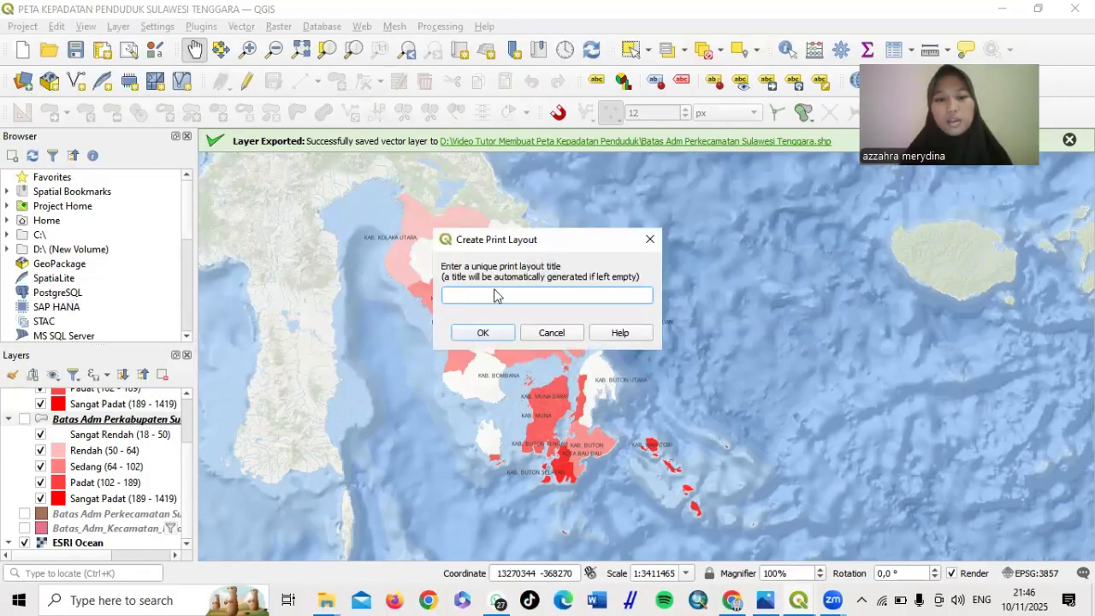
{"action": "type", "text": "Layo"}
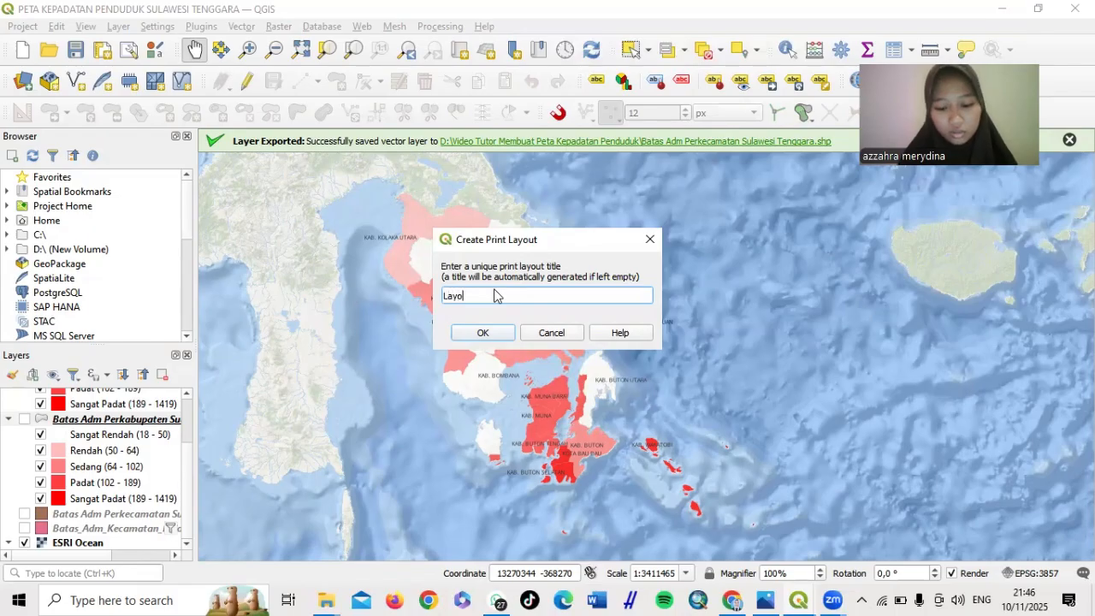
{"action": "type", "text": "ut Peta"}
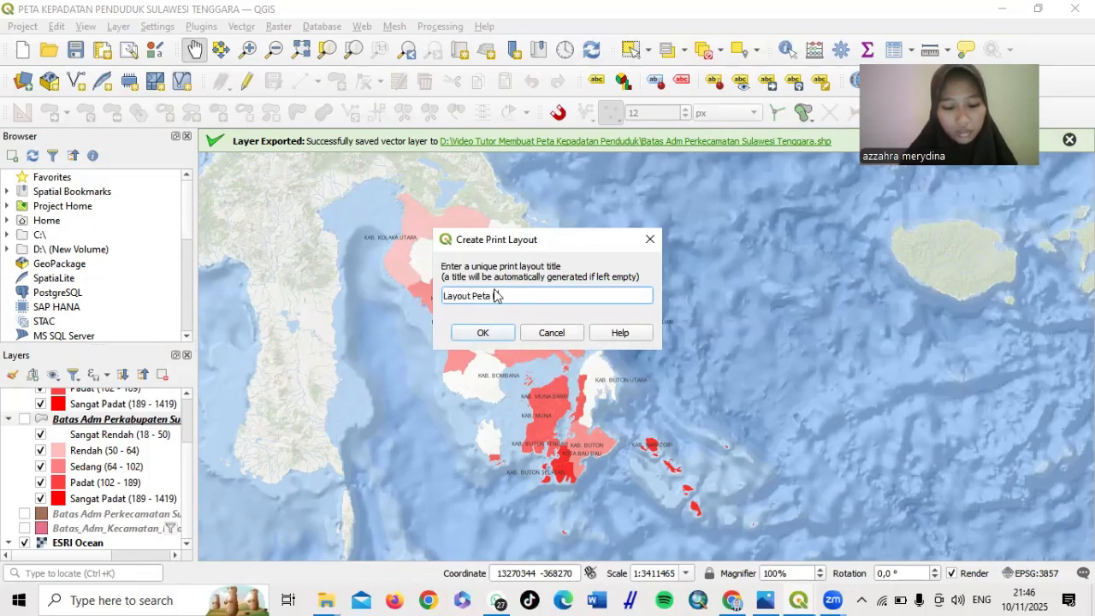
{"action": "type", "text": " Kepadatada"}
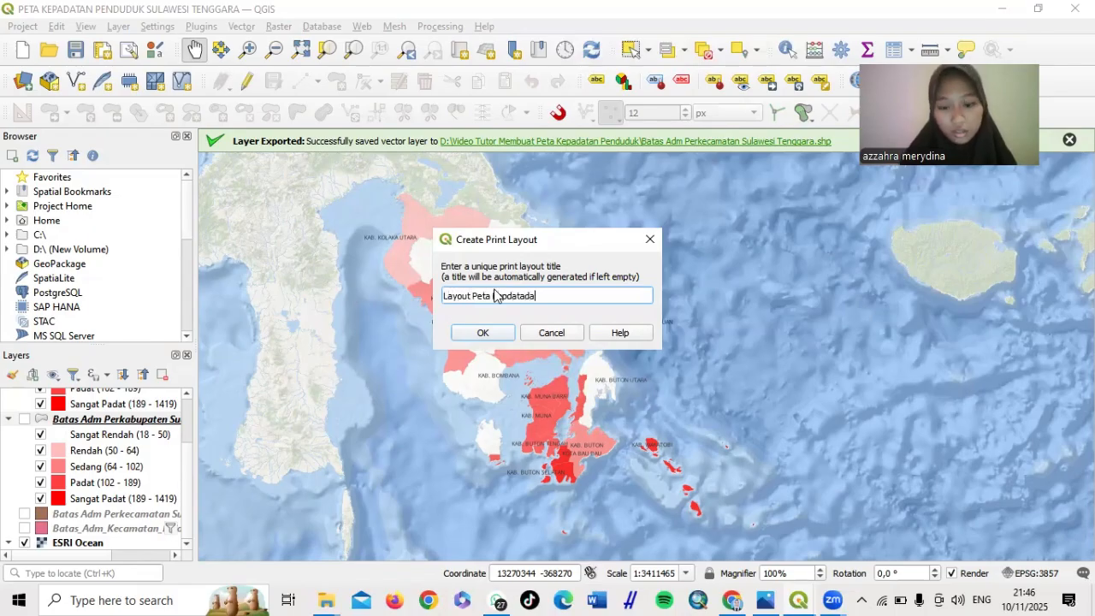
{"action": "key", "text": "BackSpace"}
{"action": "key", "text": "BackSpace"}
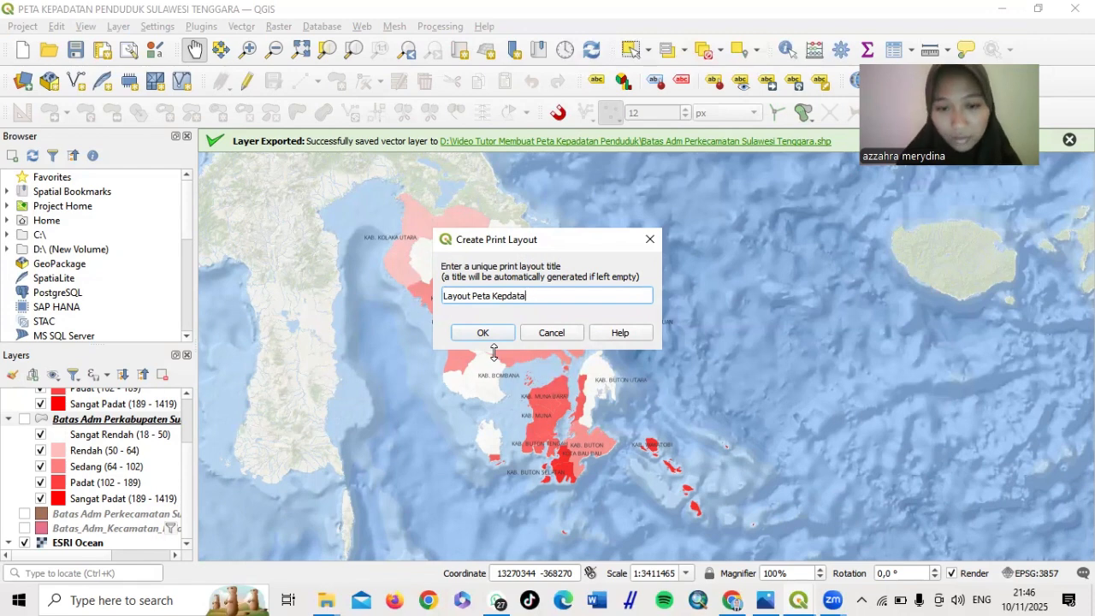
{"action": "type", "text": "atan"}
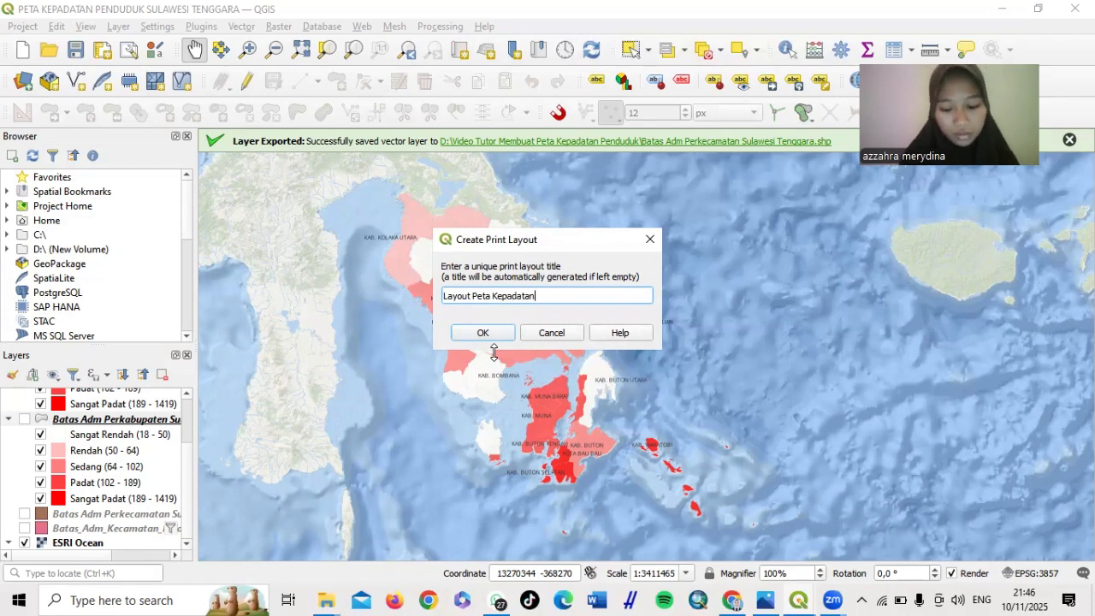
{"action": "type", "text": " Penduudk"}
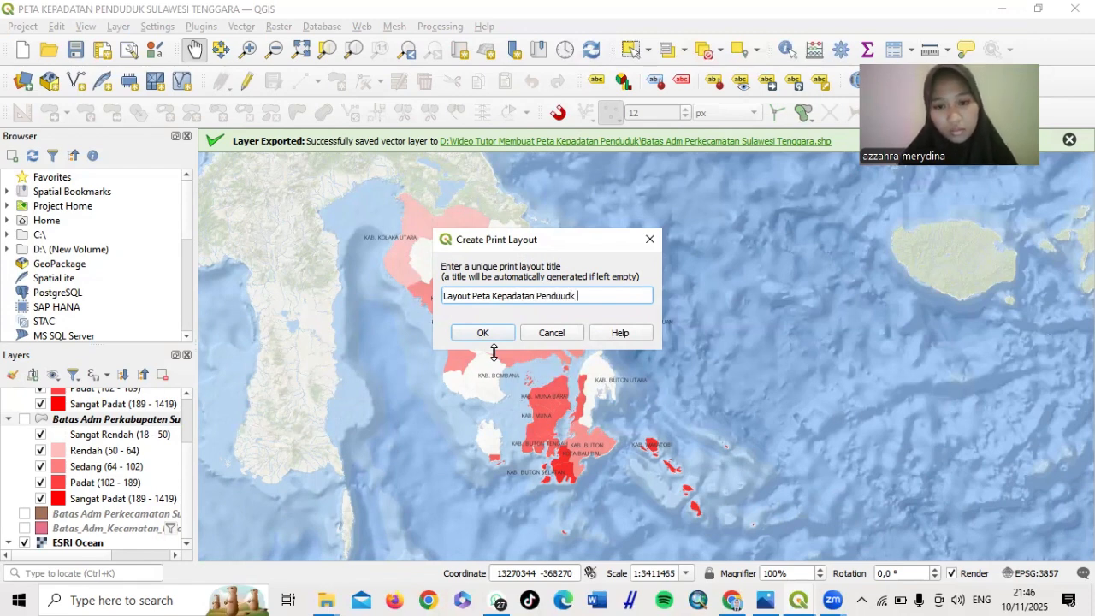
{"action": "key", "text": "BackSpace"}
{"action": "key", "text": "BackSpace"}
{"action": "key", "text": "BackSpace"}
{"action": "key", "text": "BackSpace"}
{"action": "type", "text": "du"}
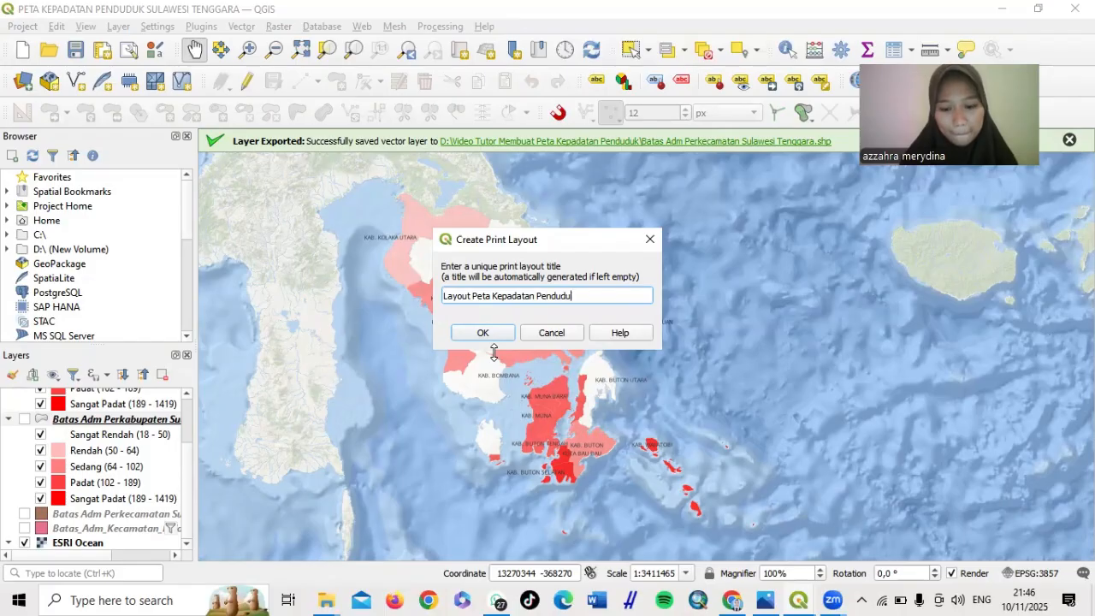
{"action": "type", "text": "k Sula"}
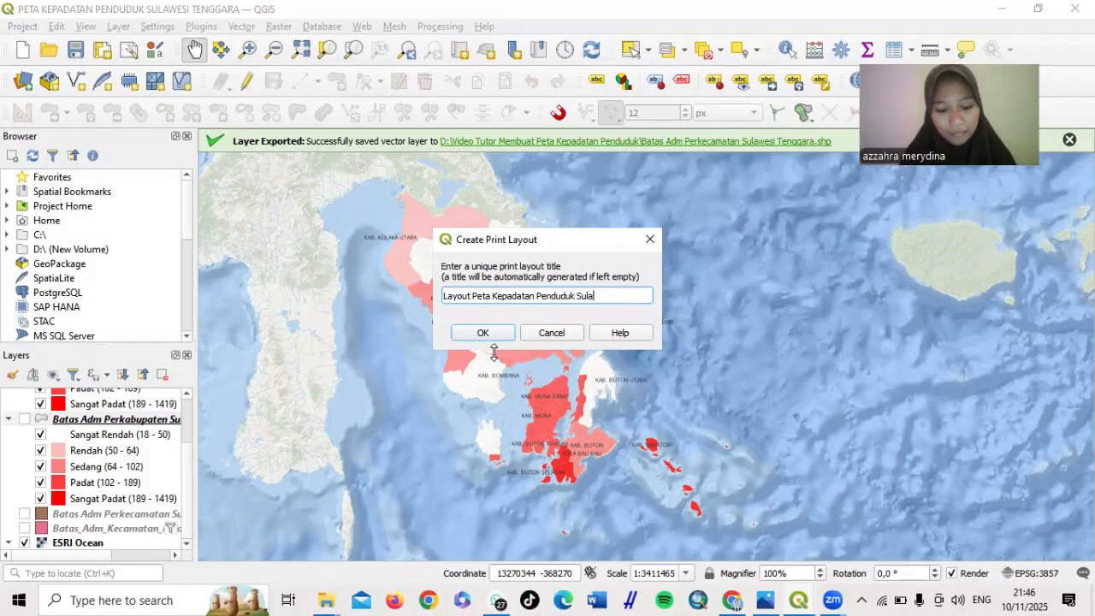
{"action": "type", "text": "wesi Tenggara"}
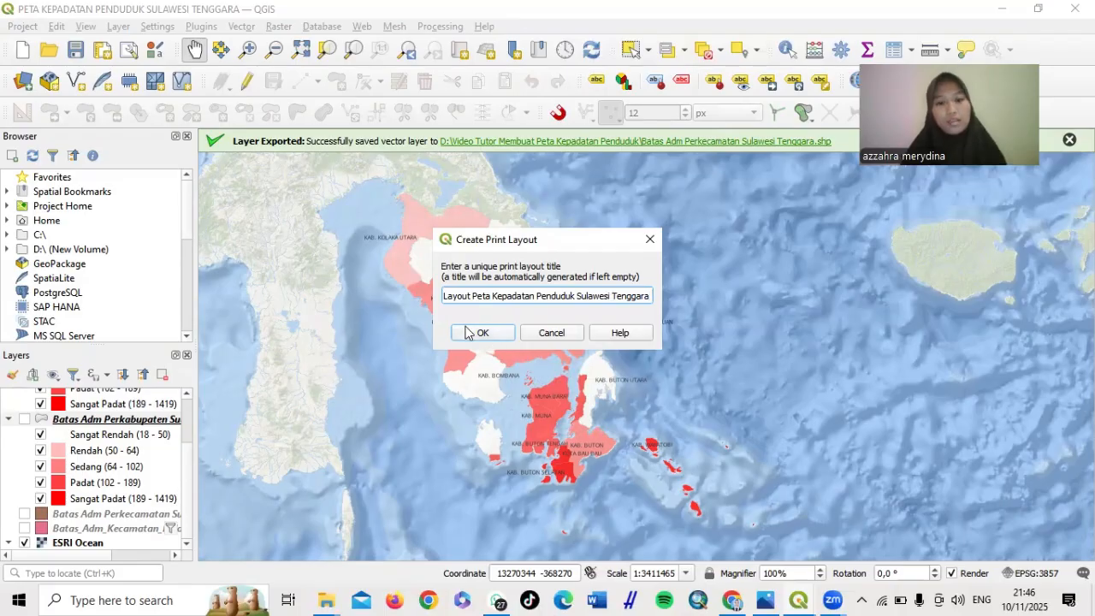
{"action": "left_click", "coordinate": [479, 333]}
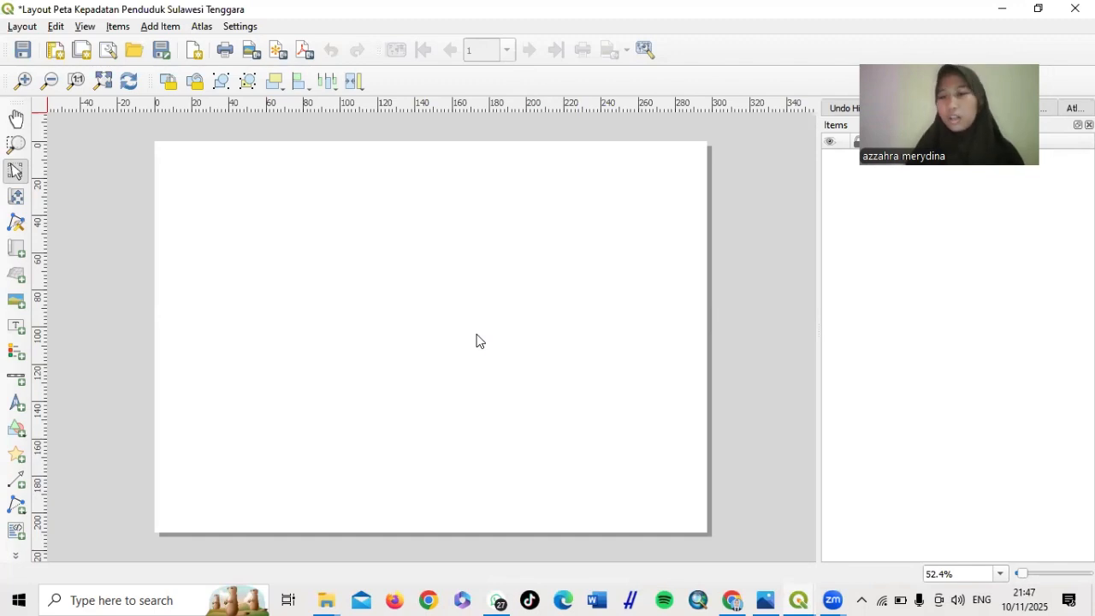
In Page Properties, set the layout page to A4 in landscape orientation
{"action": "right_click", "coordinate": [475, 265]}
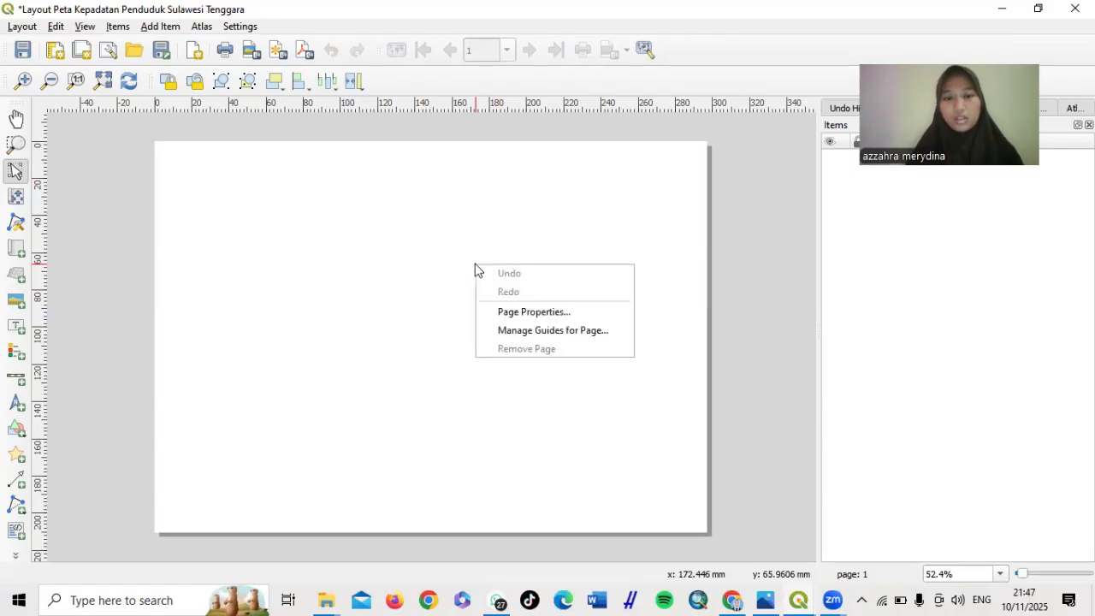
{"action": "left_click", "coordinate": [525, 310]}
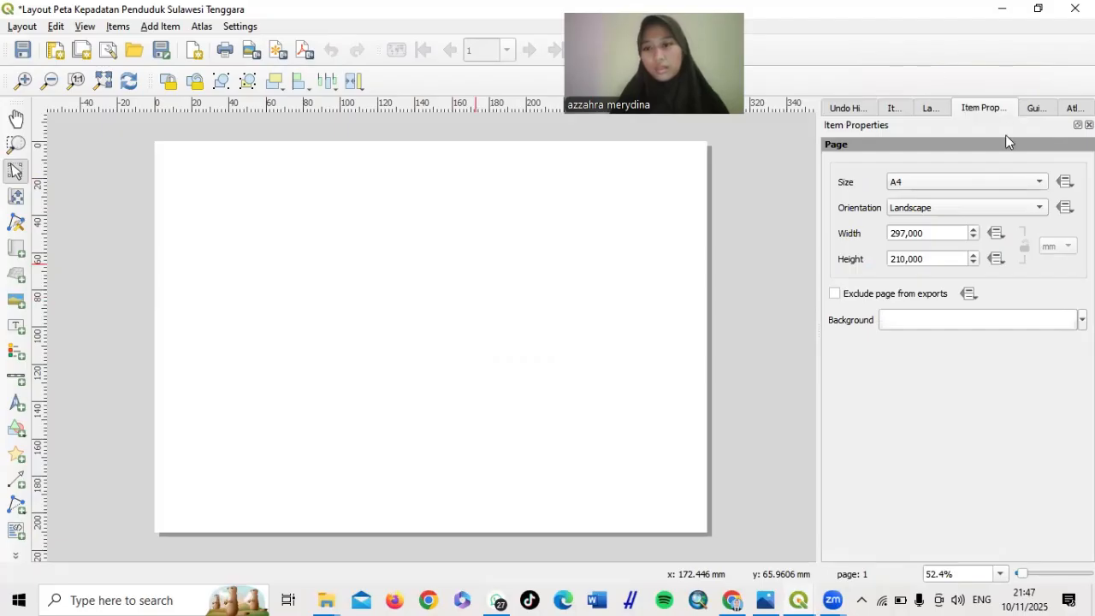
{"action": "left_click", "coordinate": [1024, 181]}
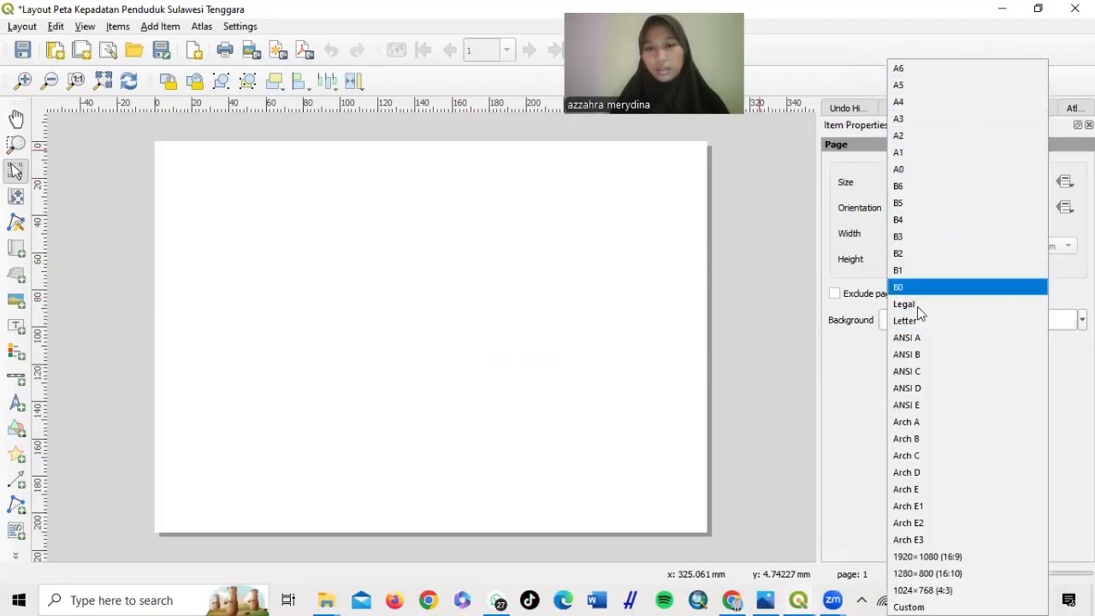
{"action": "left_click", "coordinate": [917, 101]}
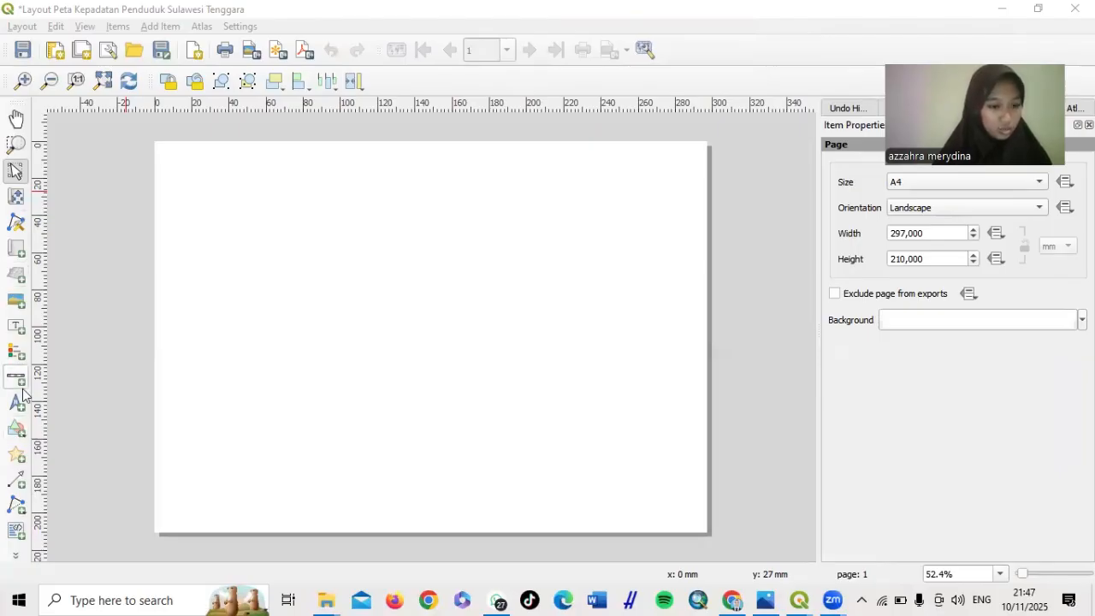
Draw a rectangle frame spanning almost the whole A4 page and check its position and size
{"action": "left_click", "coordinate": [23, 437]}
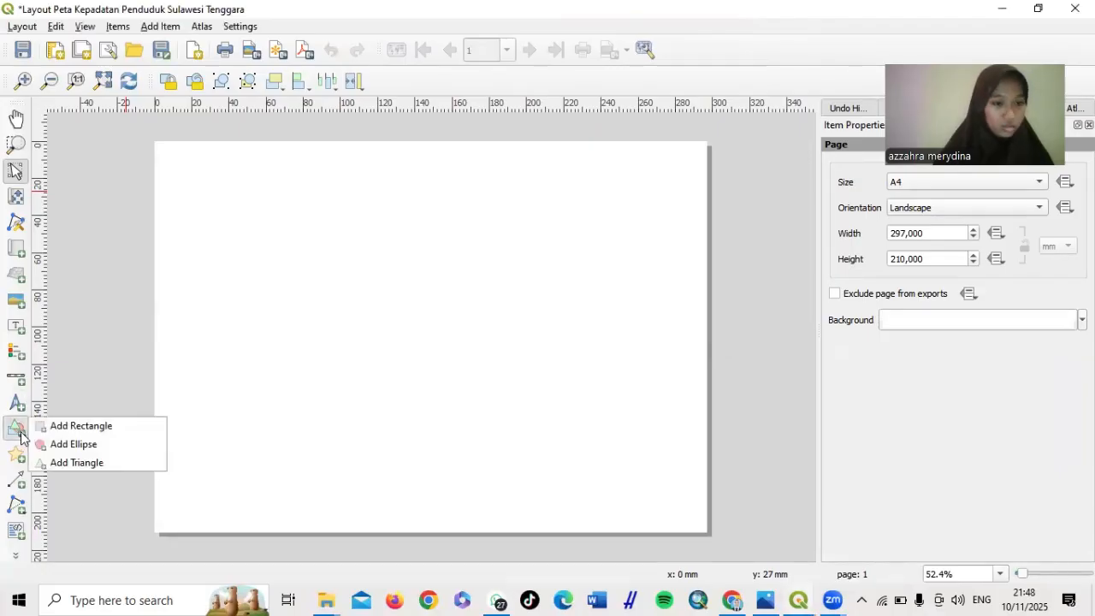
{"action": "left_click", "coordinate": [71, 381]}
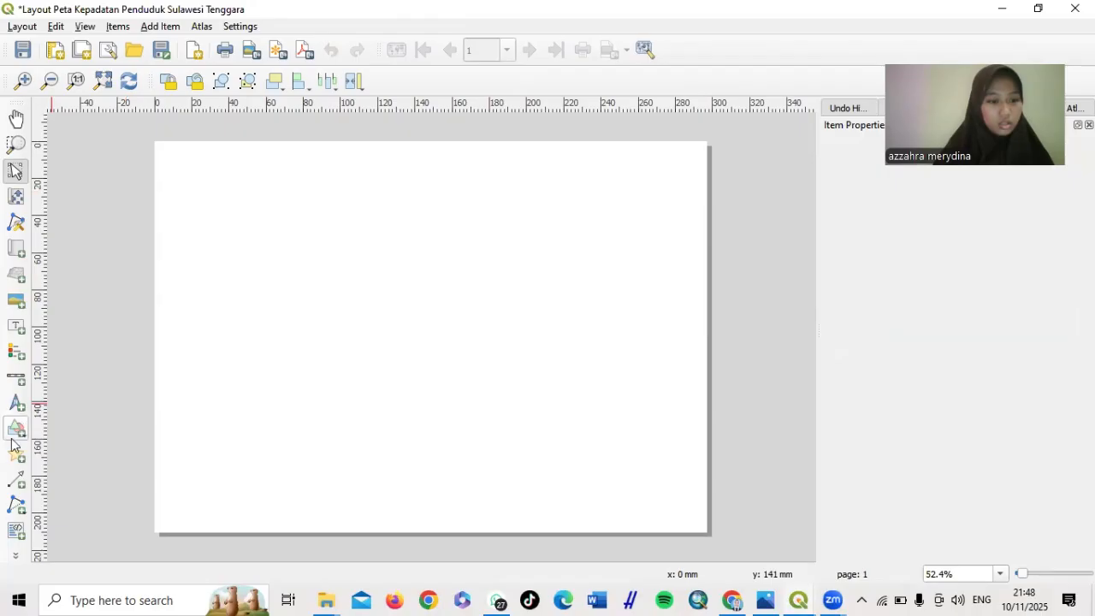
{"action": "left_click", "coordinate": [15, 430]}
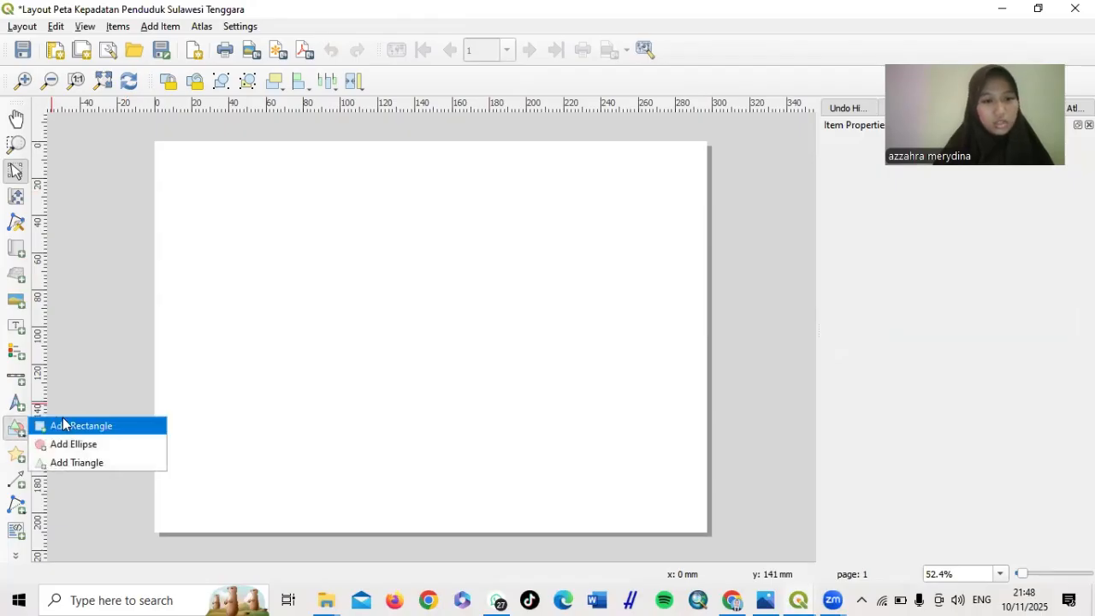
{"action": "left_click", "coordinate": [63, 425]}
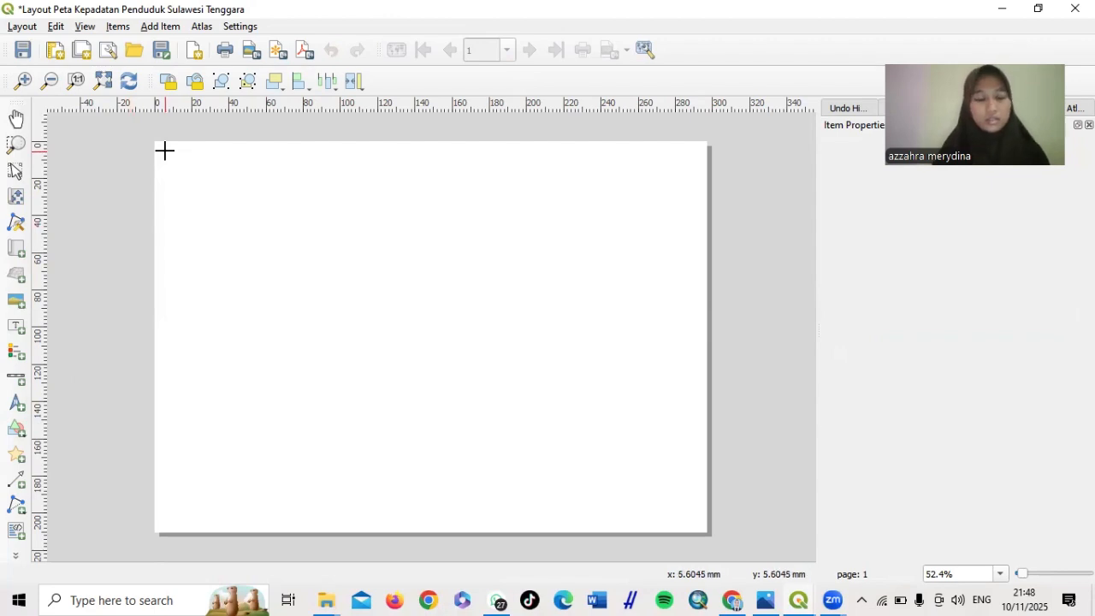
{"action": "left_click_drag", "start_coordinate": [164, 151], "coordinate": [696, 524]}
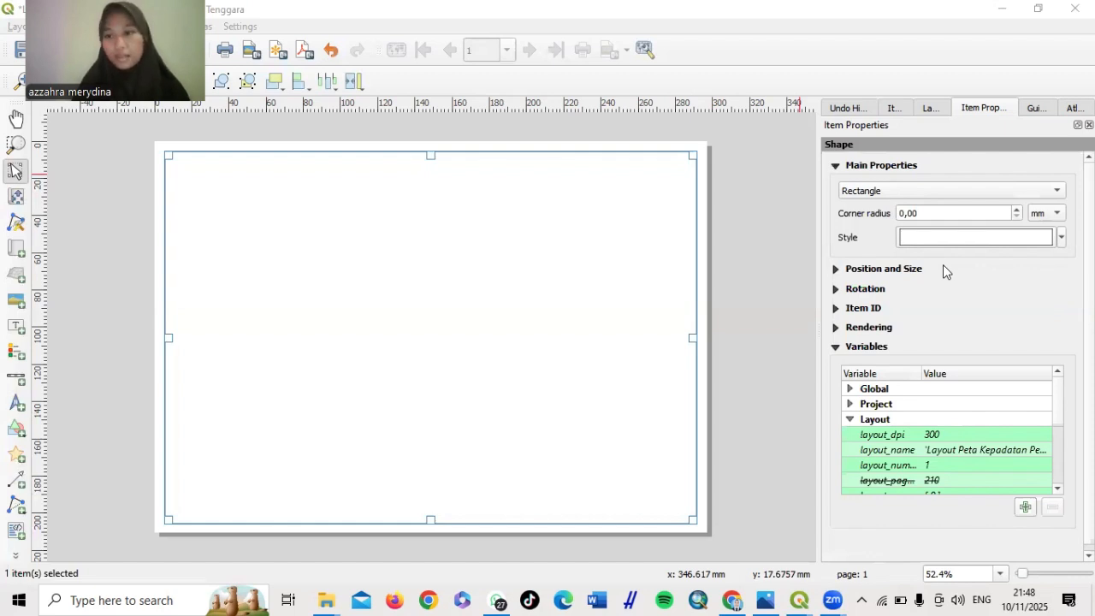
{"action": "left_click", "coordinate": [836, 269]}
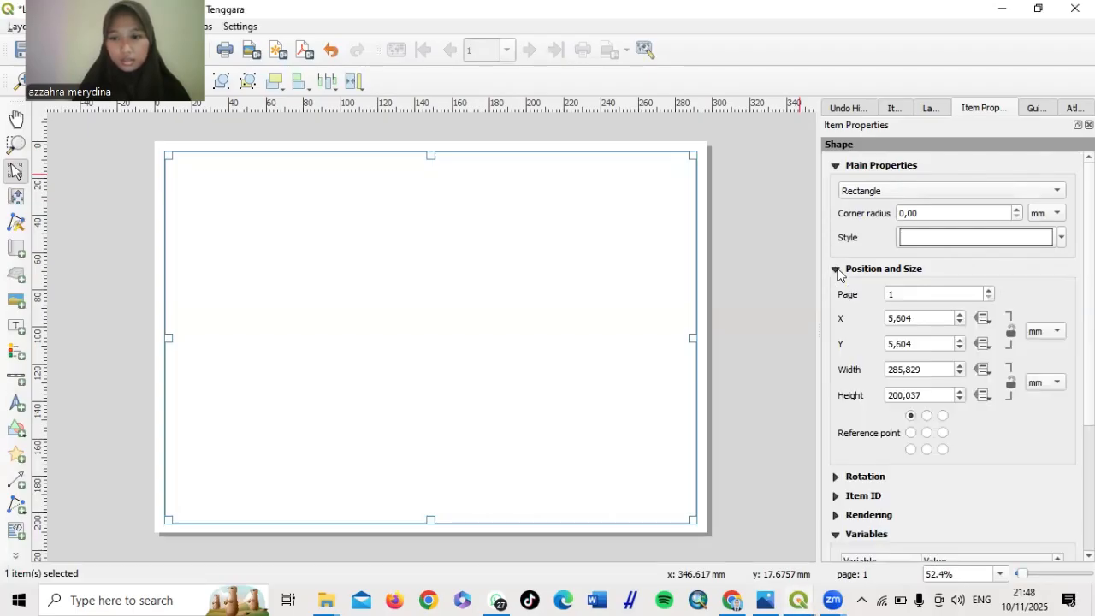
{"action": "scroll", "coordinate": [837, 272], "scroll_direction": "down", "scroll_amount": 4}
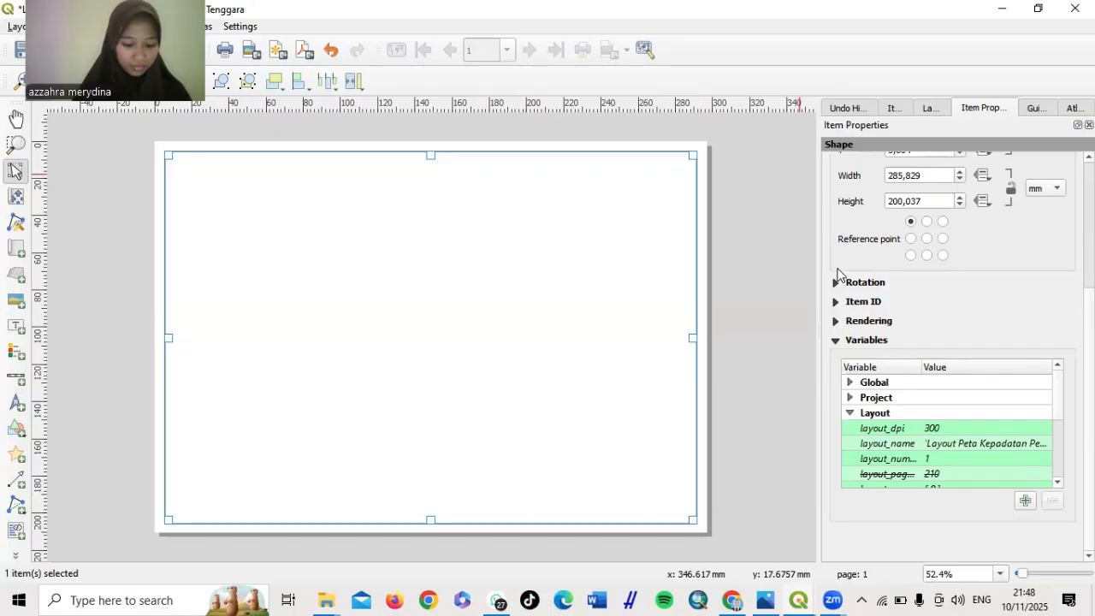
{"action": "left_click", "coordinate": [788, 245]}
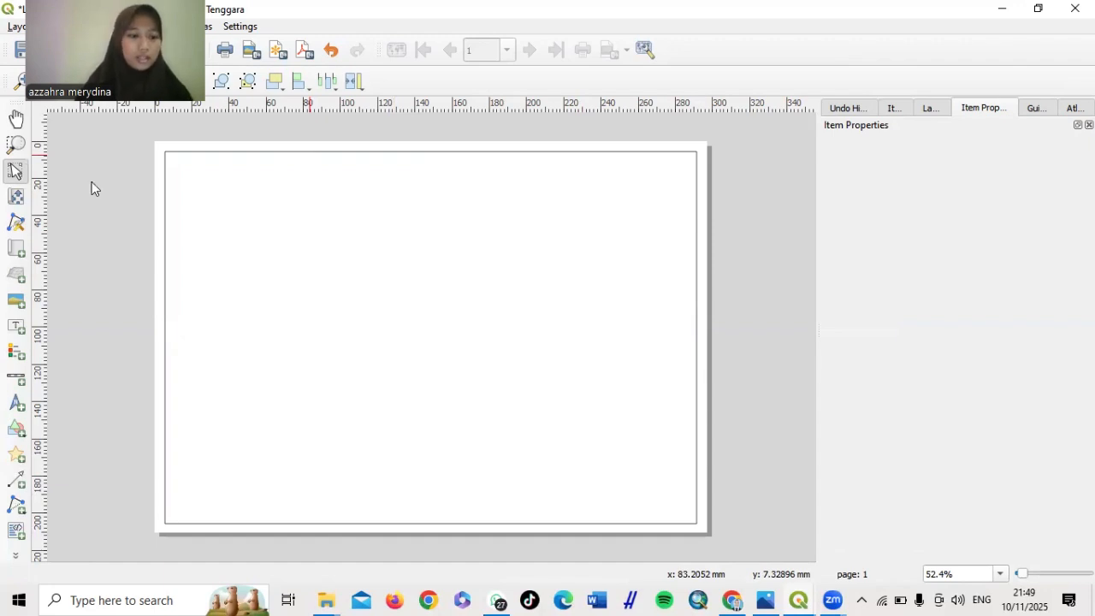
Draw a roughly 185 by 178 mm rectangle over the page's left part, nudging its top edge up
{"action": "left_click", "coordinate": [17, 429]}
{"action": "left_click", "coordinate": [72, 429]}
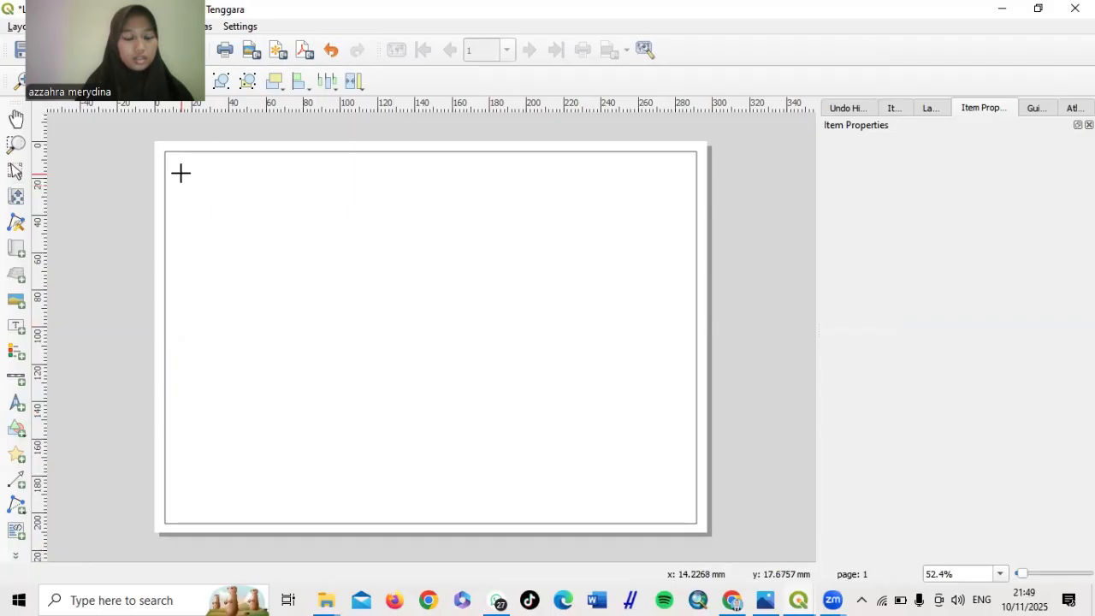
{"action": "mouse_move", "coordinate": [180, 173]}
{"action": "left_mouse_down"}
{"action": "mouse_move", "coordinate": [277, 211]}
{"action": "mouse_move", "coordinate": [316, 247]}
{"action": "mouse_move", "coordinate": [455, 382]}
{"action": "mouse_move", "coordinate": [452, 426]}
{"action": "mouse_move", "coordinate": [487, 484]}
{"action": "mouse_move", "coordinate": [443, 445]}
{"action": "mouse_move", "coordinate": [471, 442]}
{"action": "mouse_move", "coordinate": [495, 508]}
{"action": "mouse_move", "coordinate": [505, 488]}
{"action": "mouse_move", "coordinate": [508, 508]}
{"action": "mouse_move", "coordinate": [526, 505]}
{"action": "left_mouse_up"}
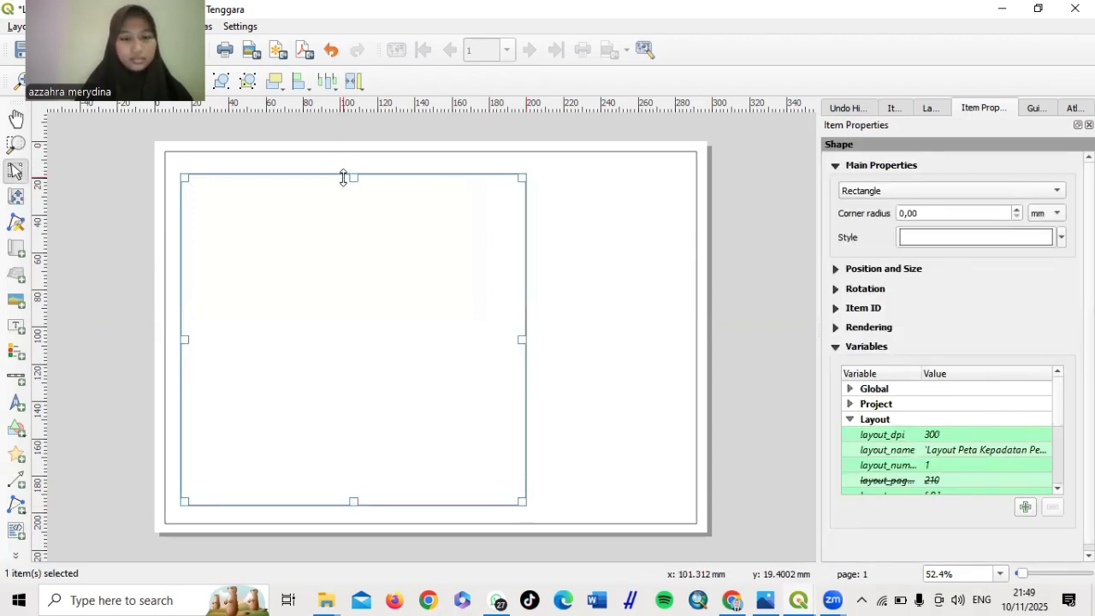
{"action": "left_click_drag", "start_coordinate": [343, 178], "coordinate": [343, 172]}
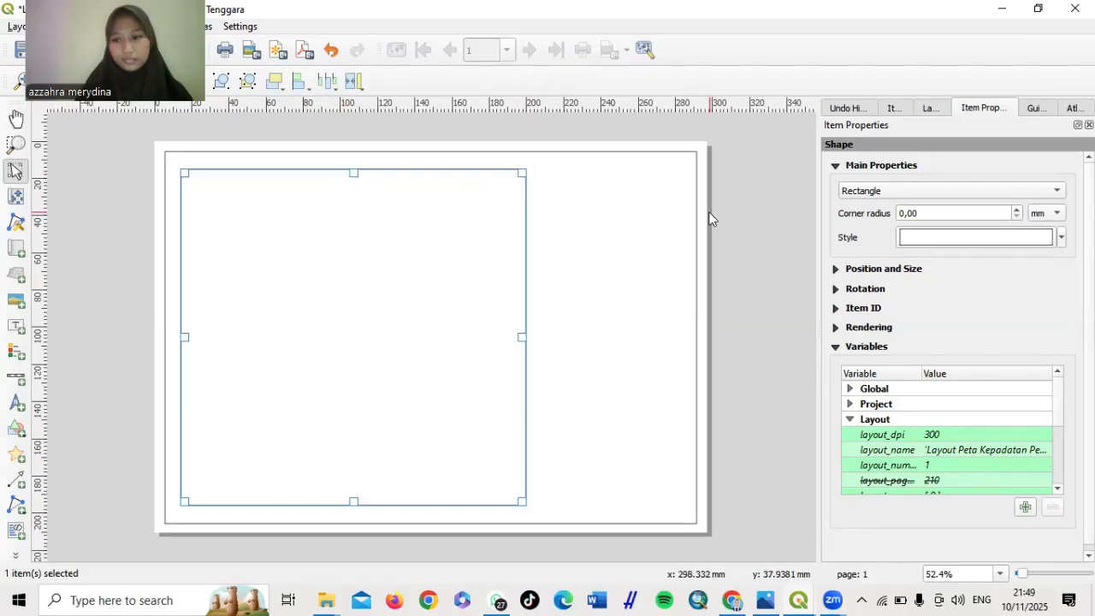
Set the inner rectangle's Simple Fill stroke width to 0,1 mm
{"action": "left_click", "coordinate": [941, 239]}
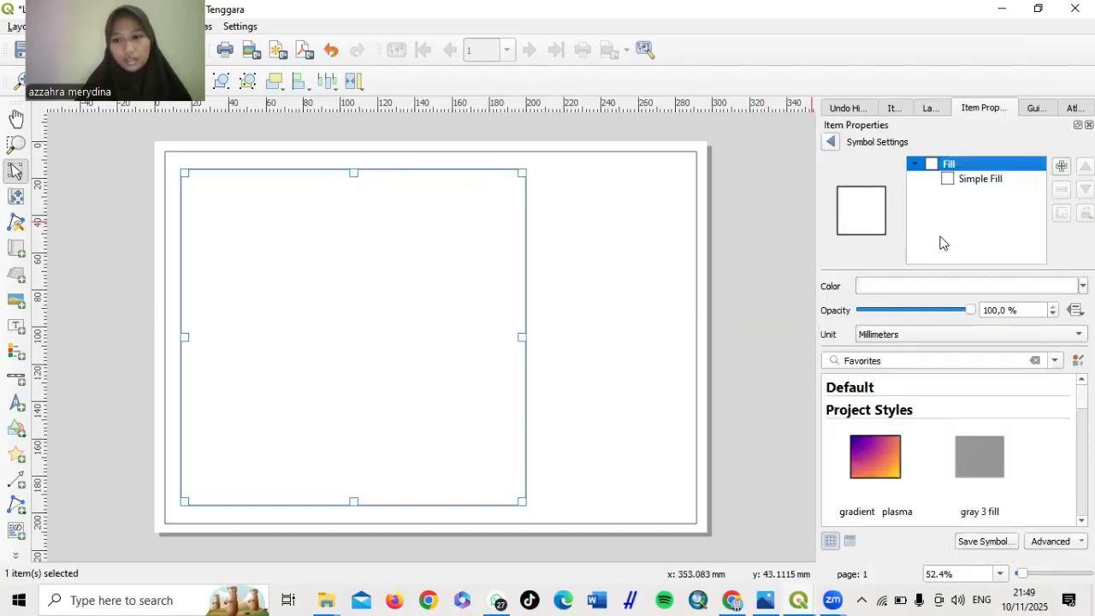
{"action": "left_click", "coordinate": [991, 179]}
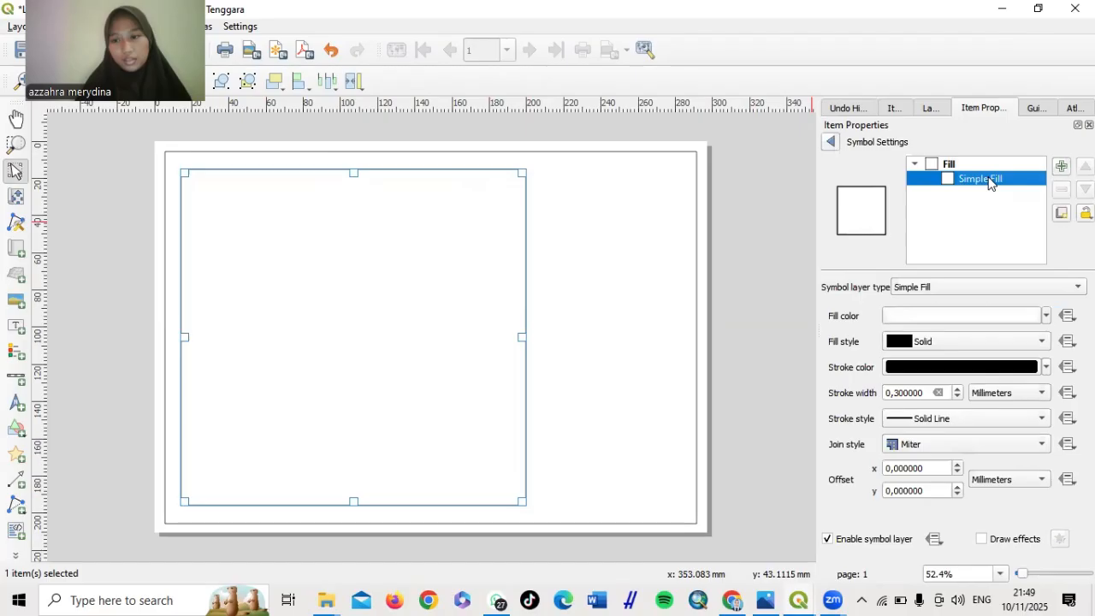
{"action": "left_click", "coordinate": [903, 394]}
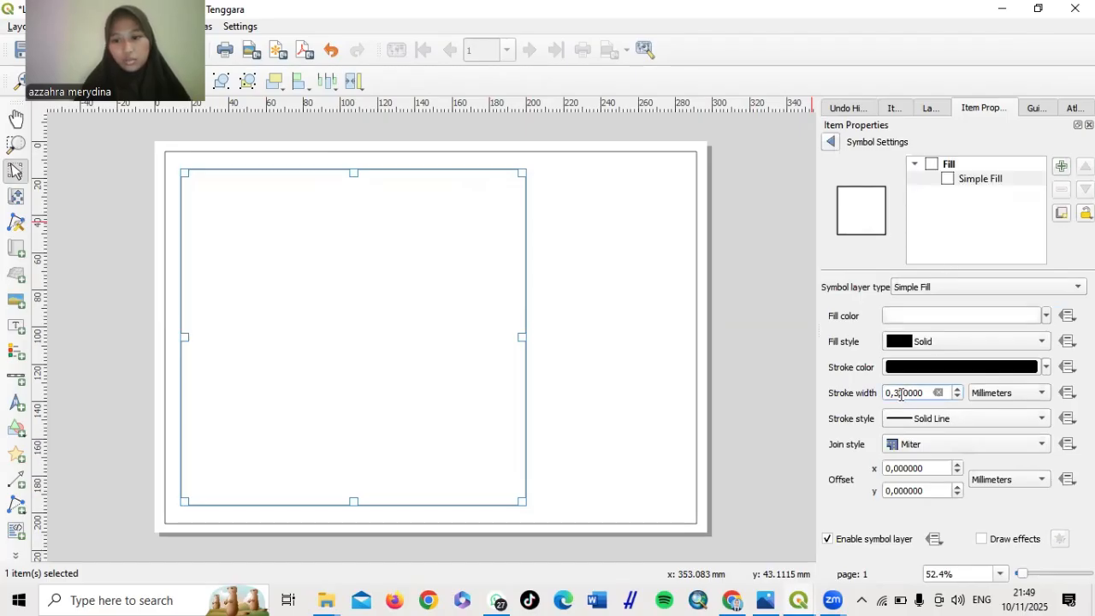
{"action": "key", "text": "BackSpace"}
{"action": "type", "text": "1"}
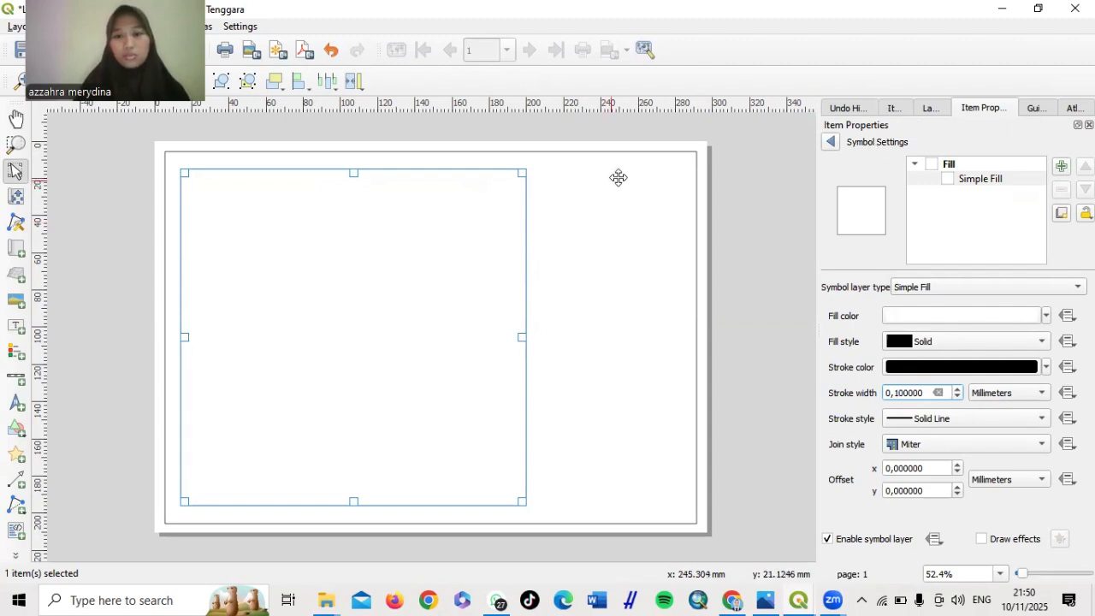
Switch selection between the outer and inner frames, then show the layout Items list
{"action": "left_click", "coordinate": [638, 155]}
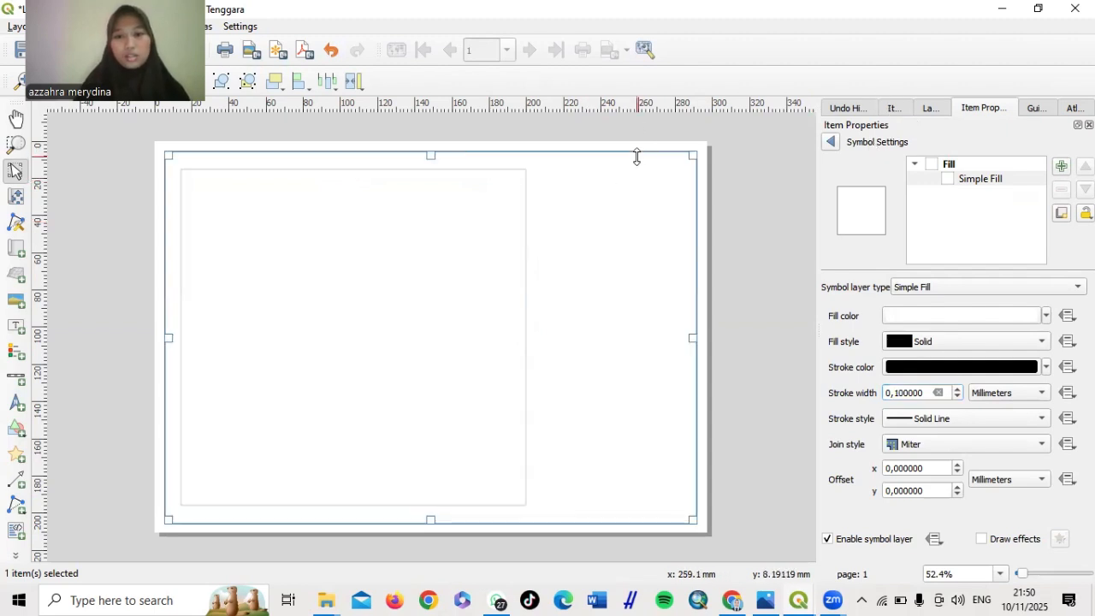
{"action": "left_click", "coordinate": [365, 261]}
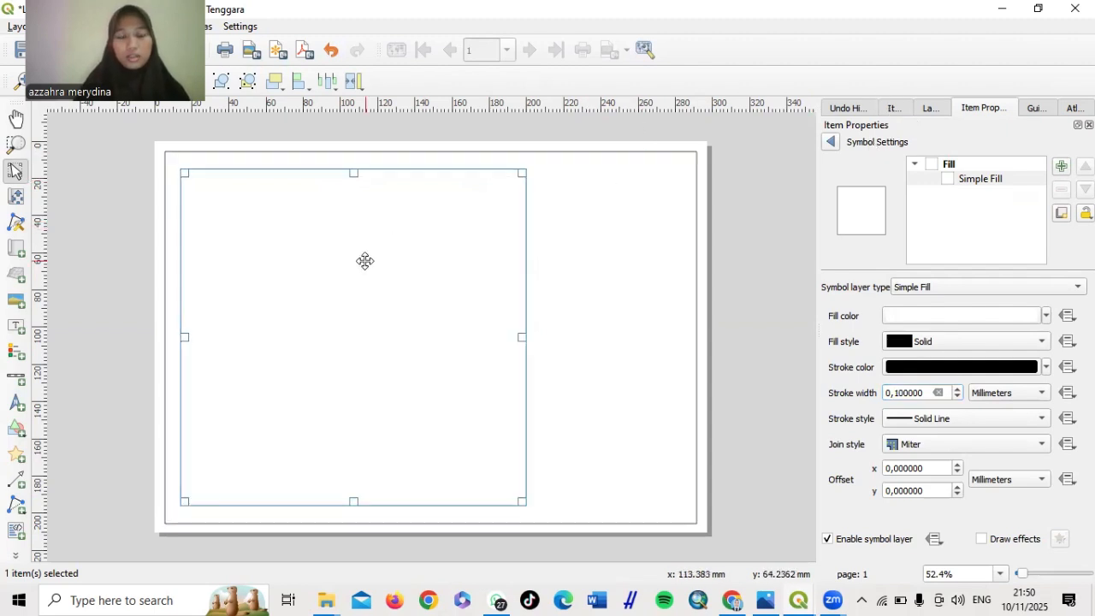
{"action": "left_click", "coordinate": [577, 153]}
{"action": "left_click", "coordinate": [344, 322]}
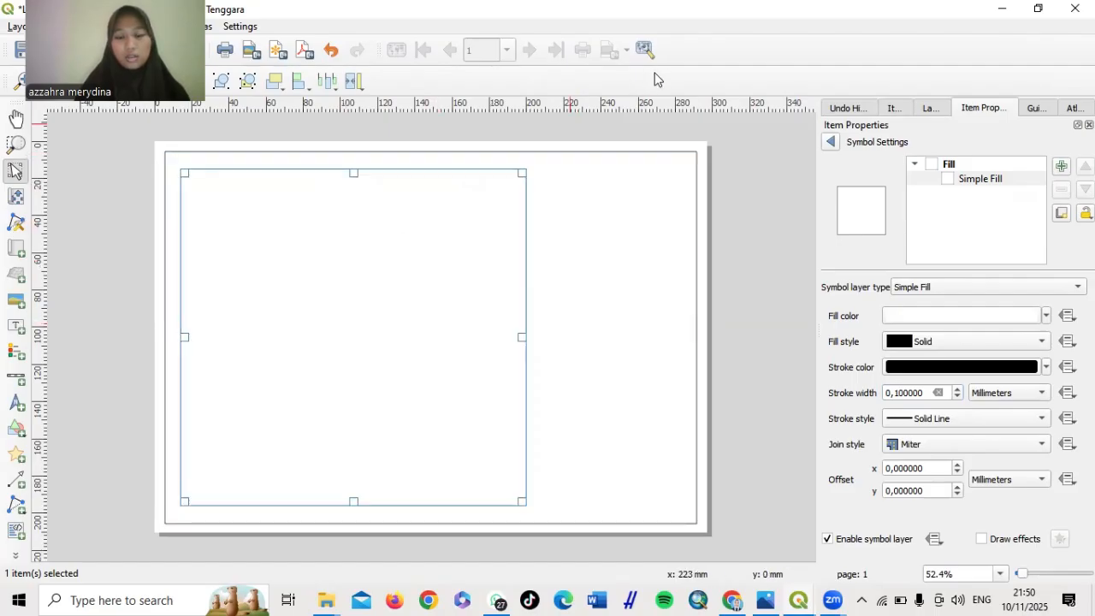
{"action": "left_click", "coordinate": [621, 149]}
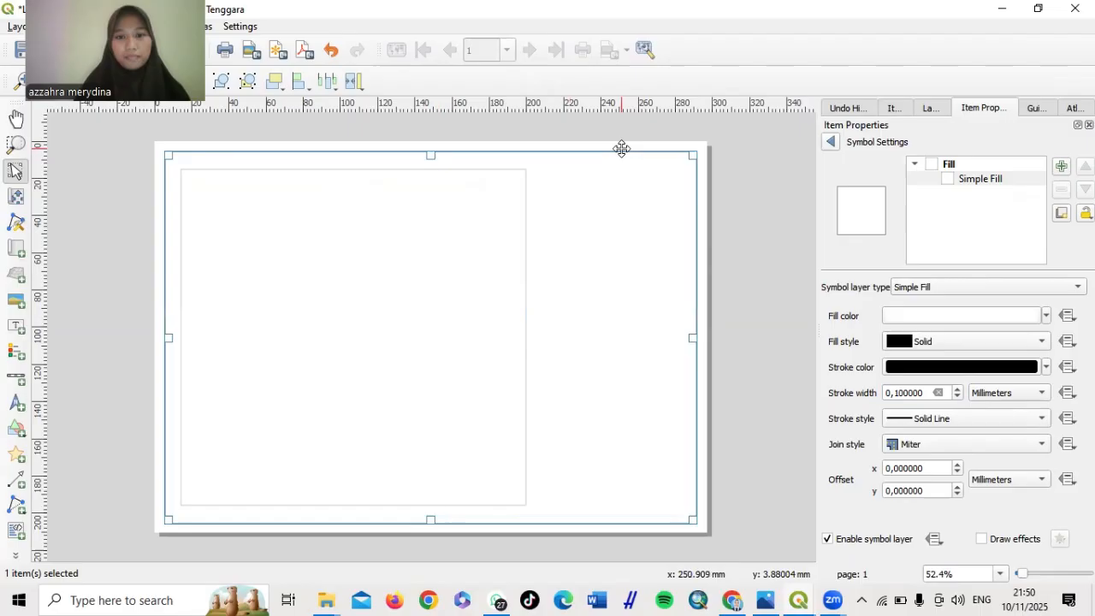
{"action": "left_click", "coordinate": [459, 255]}
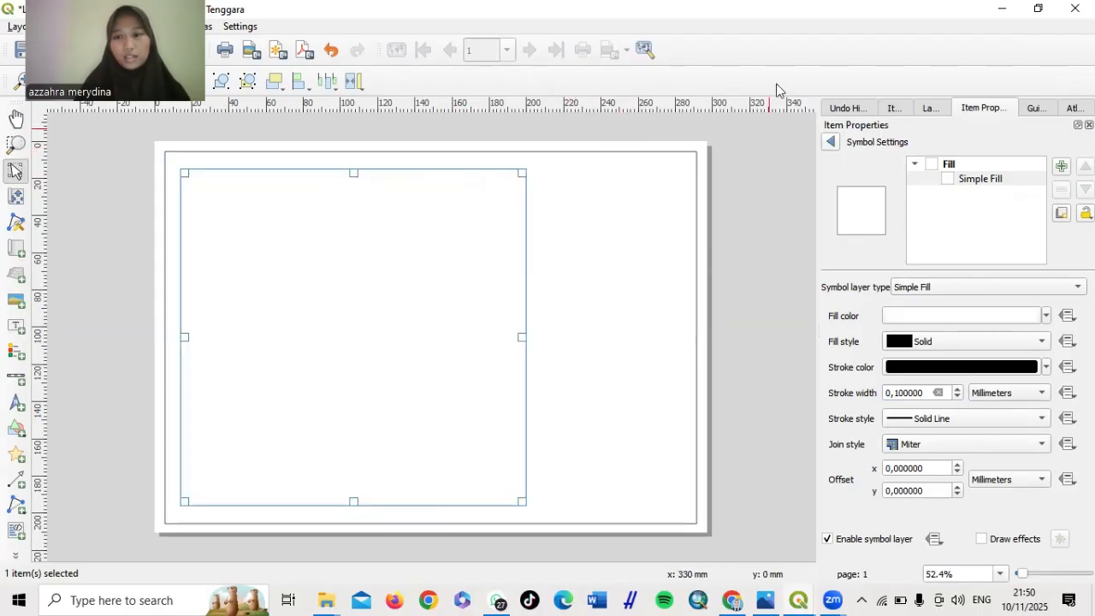
{"action": "left_click", "coordinate": [638, 151]}
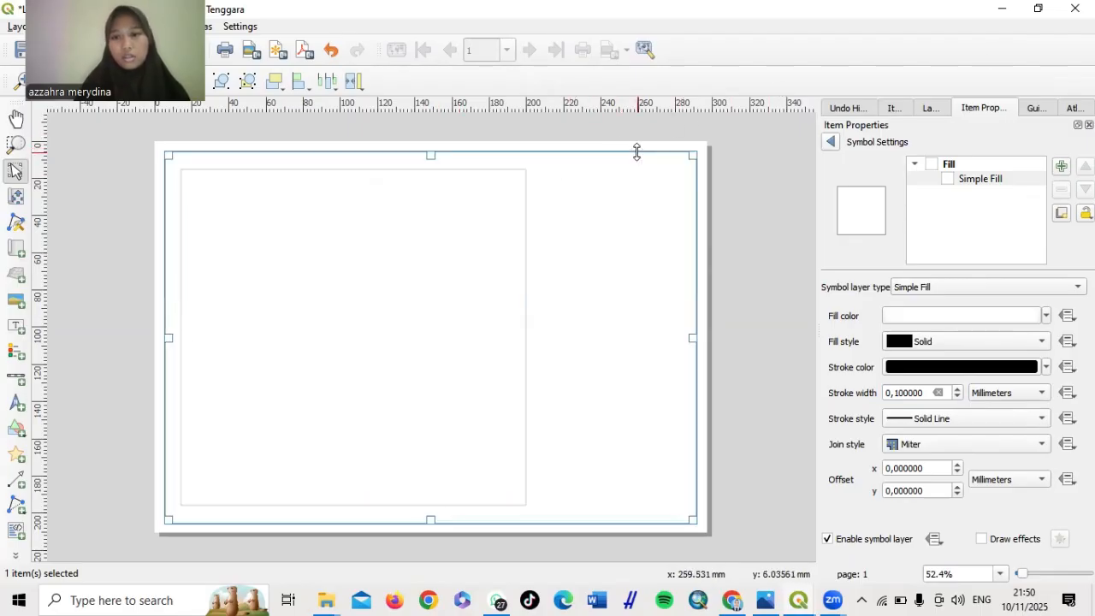
{"action": "left_click", "coordinate": [892, 109]}
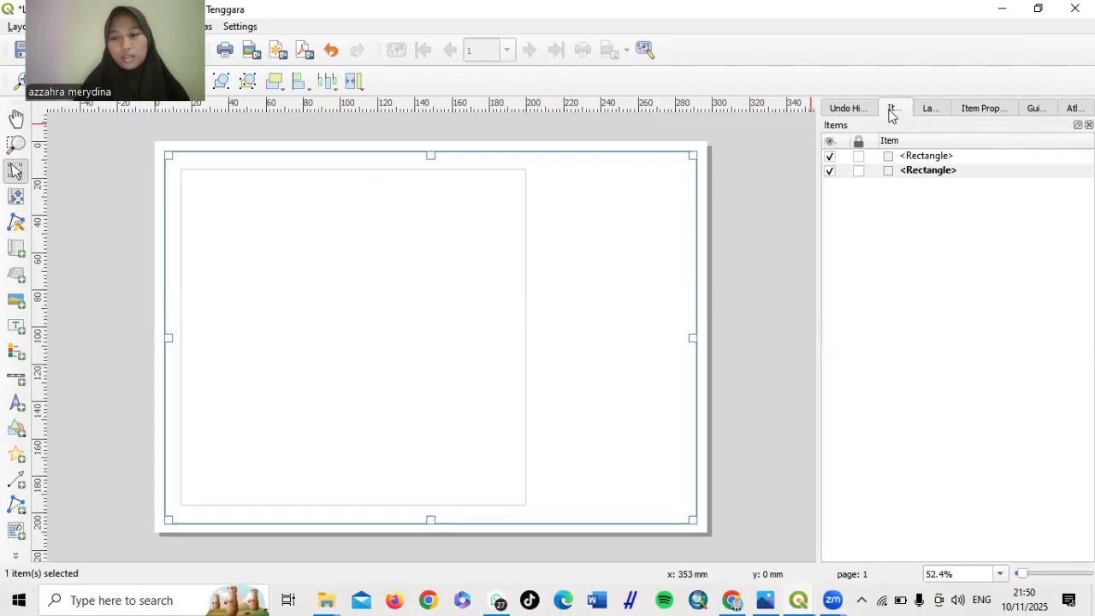
Rename the outer border rectangle to 'Garis Tepi Luar' in the Items panel
{"action": "left_click", "coordinate": [859, 156]}
{"action": "left_click", "coordinate": [859, 170]}
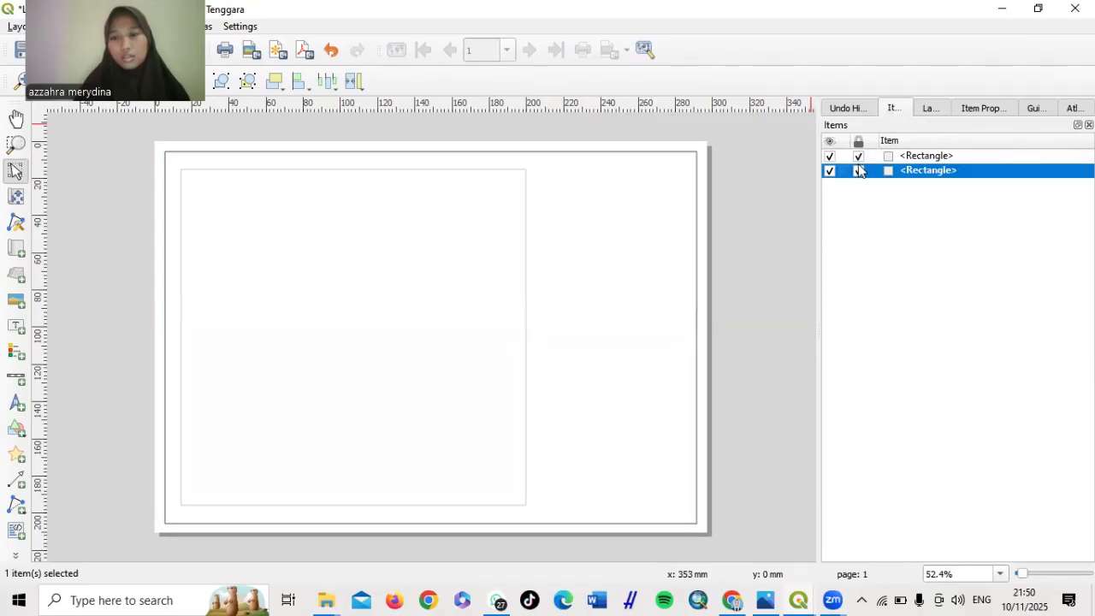
{"action": "left_click", "coordinate": [859, 170]}
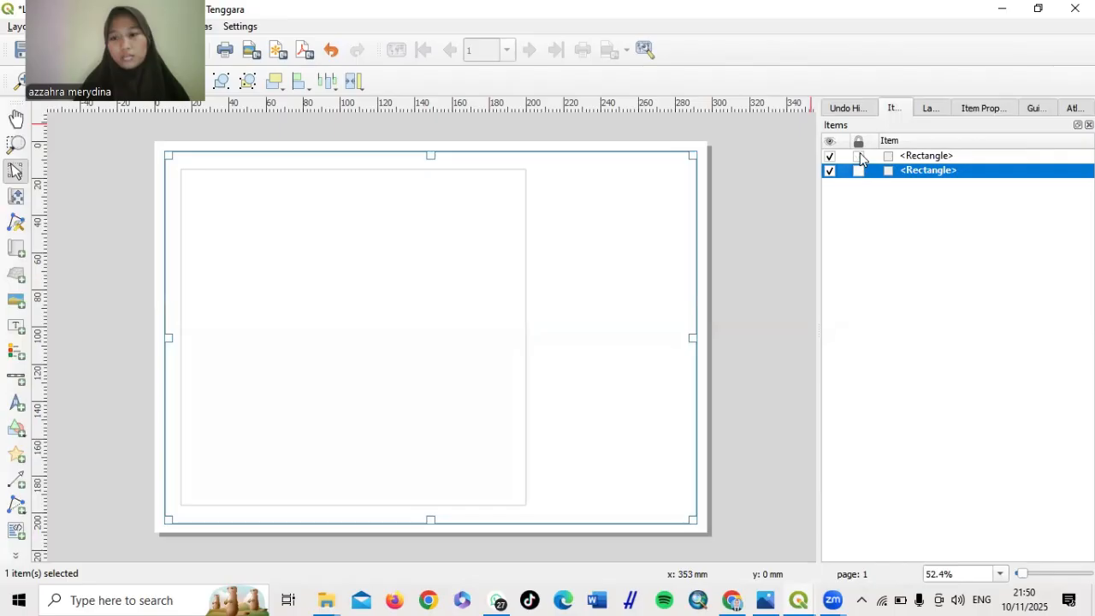
{"action": "double_click", "coordinate": [936, 171]}
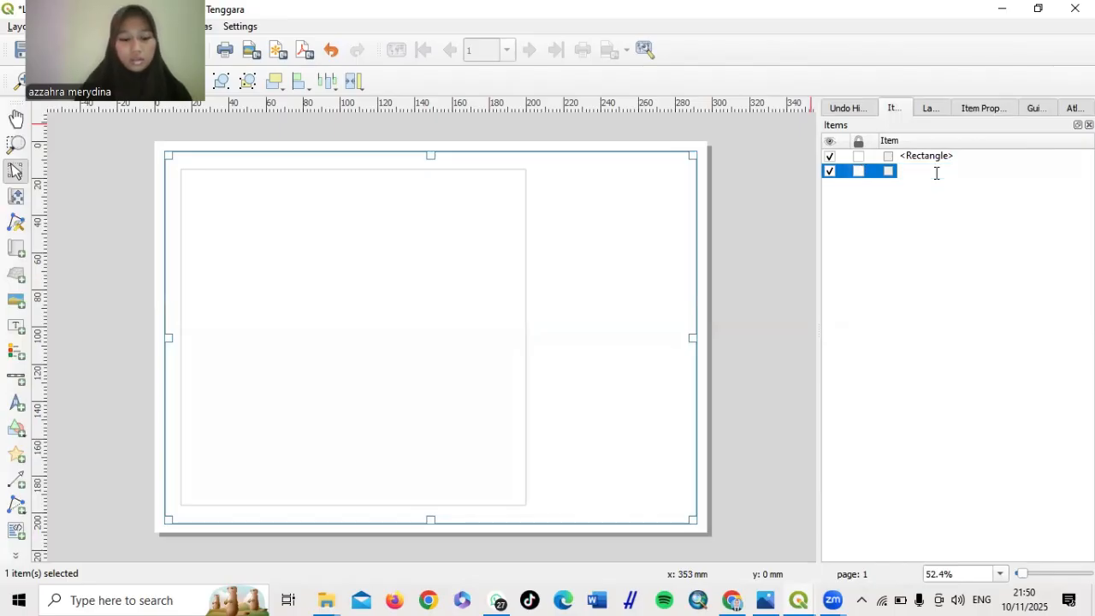
{"action": "type", "text": "Garis Tepi Luar"}
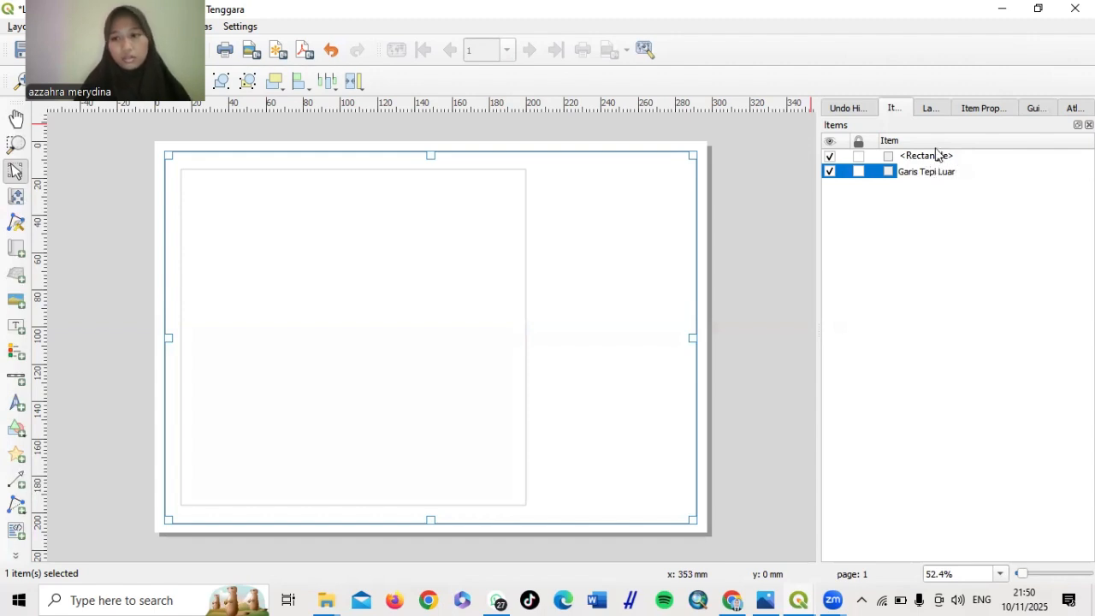
{"action": "key", "text": "Return"}
Rename the inner rectangle to 'Garis Tepi Dalam' and lock the Garis Tepi Luar border
{"action": "double_click", "coordinate": [936, 154]}
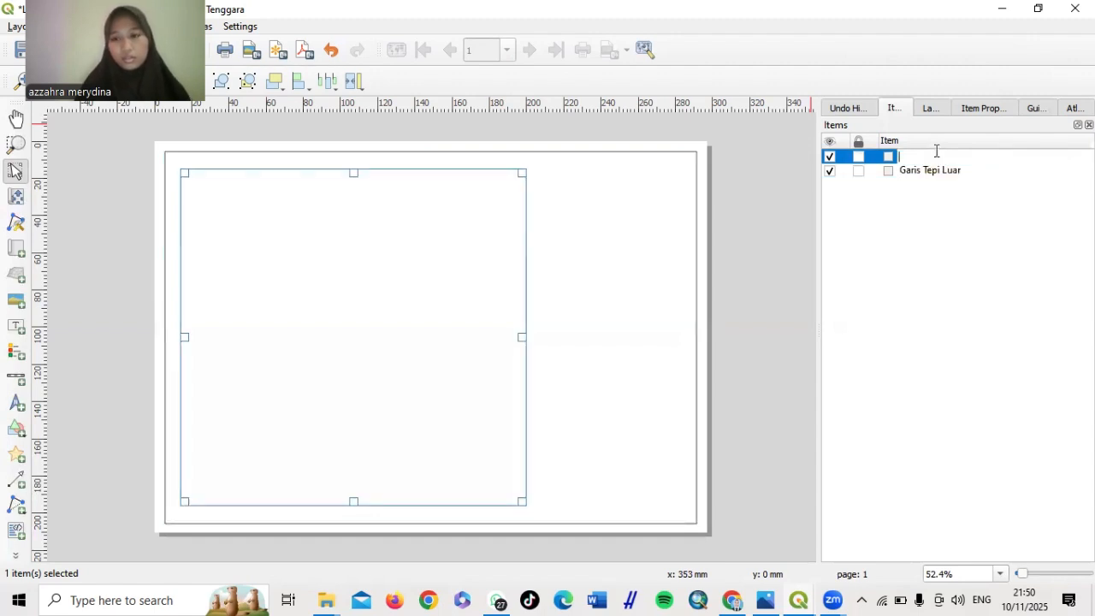
{"action": "type", "text": "Garis "}
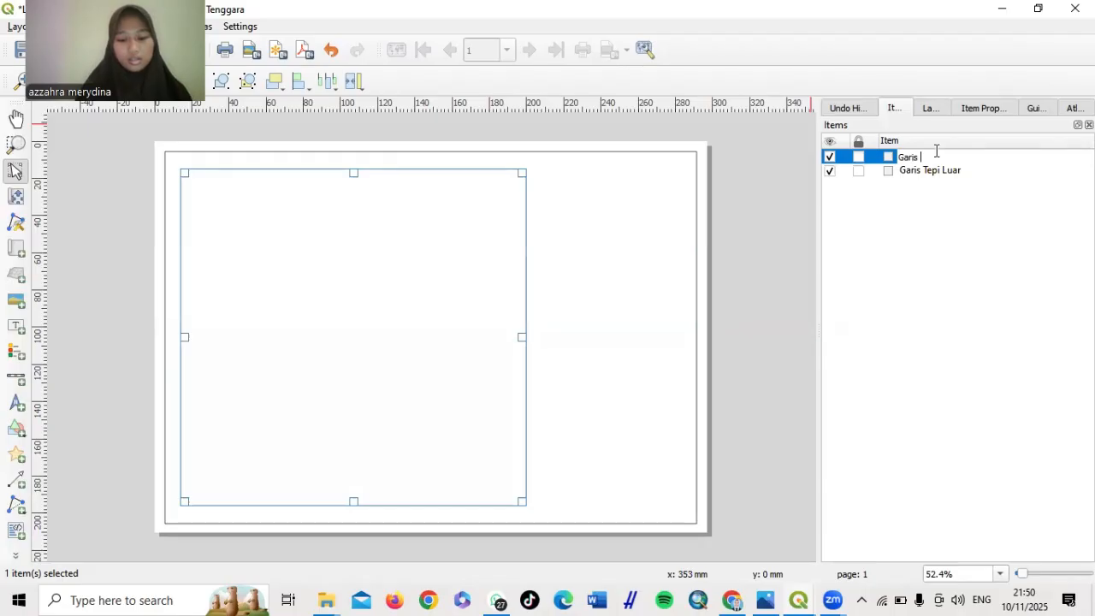
{"action": "type", "text": "Tepi Dalam"}
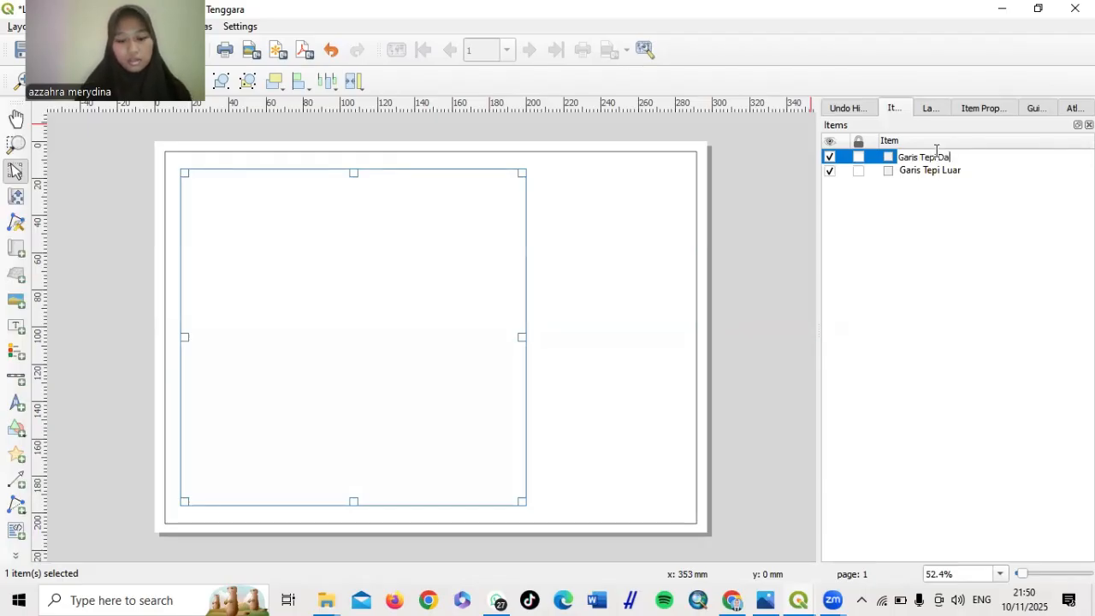
{"action": "left_click", "coordinate": [859, 156]}
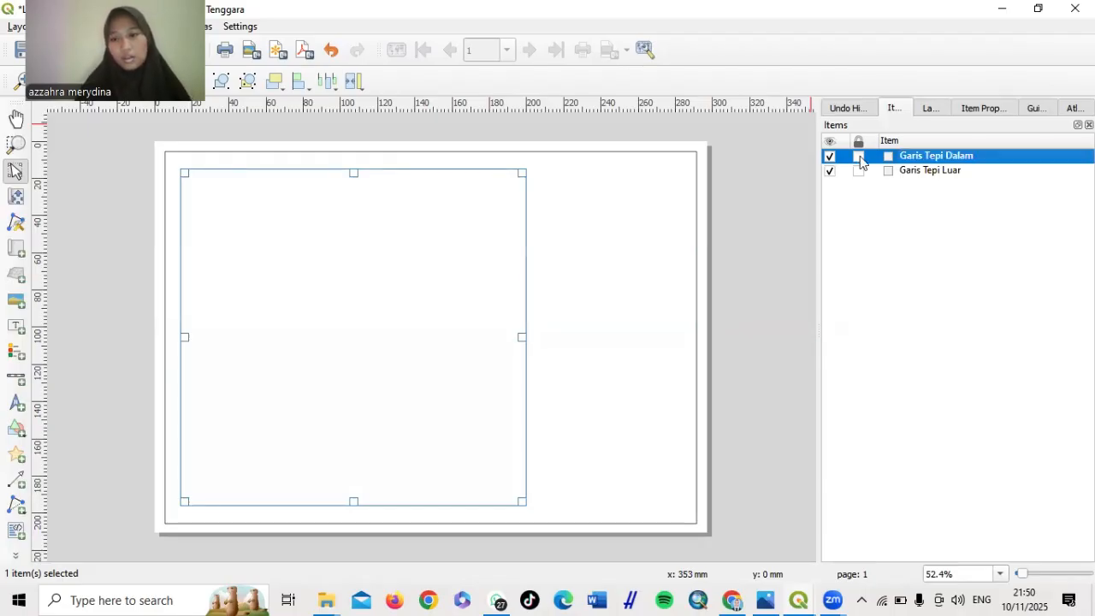
{"action": "left_click", "coordinate": [859, 170]}
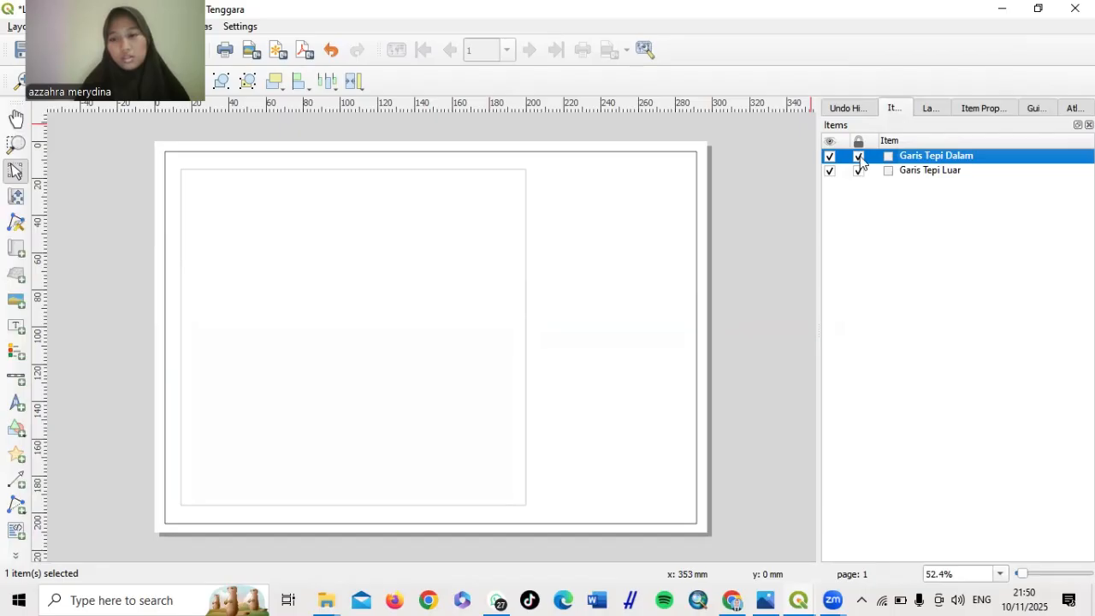
{"action": "left_click", "coordinate": [859, 157]}
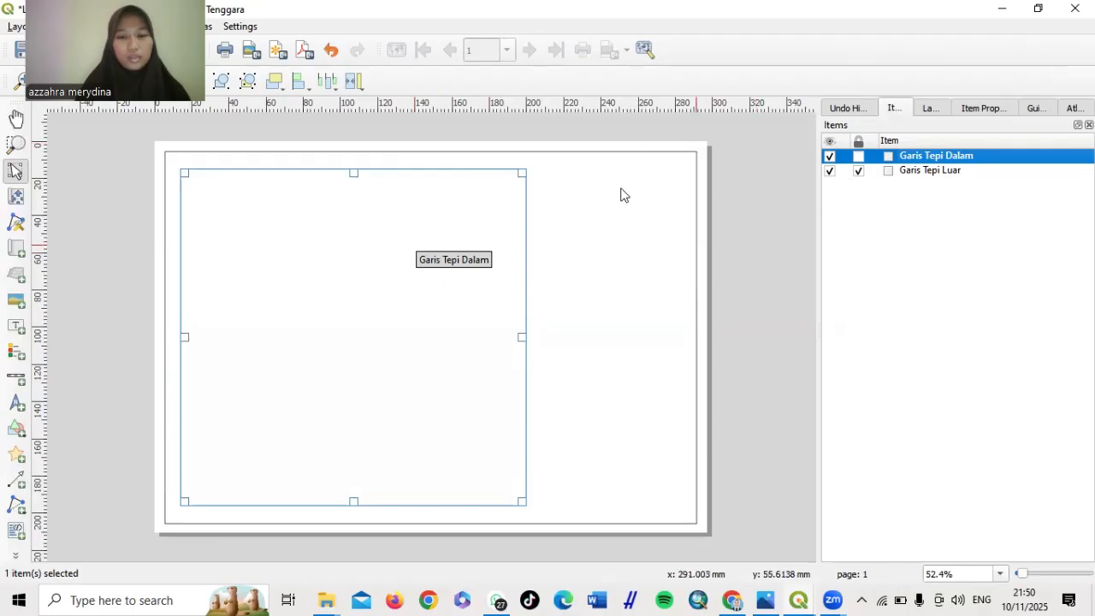
Copy and paste the Garis Tepi Dalam frame, moving the copy to the page's right side
{"action": "right_click", "coordinate": [465, 226]}
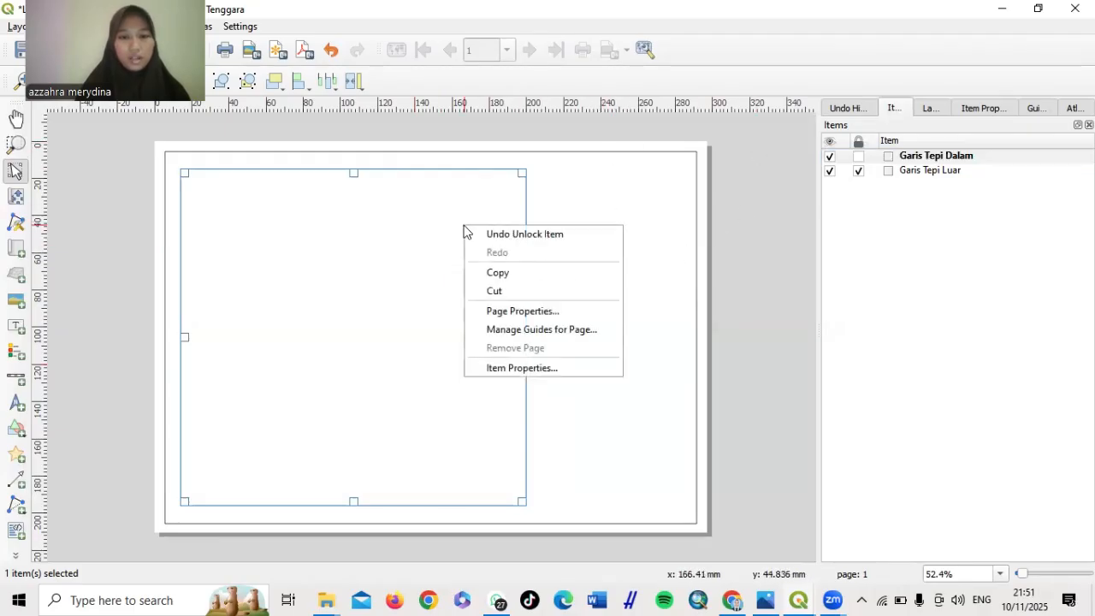
{"action": "left_click", "coordinate": [501, 274]}
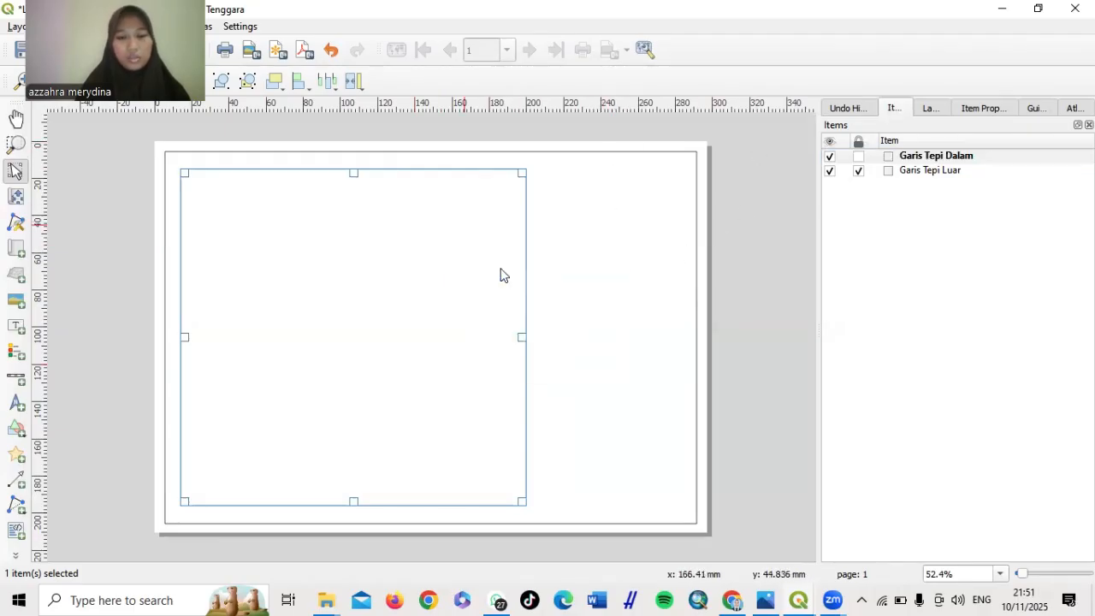
{"action": "left_click", "coordinate": [746, 282]}
{"action": "right_click", "coordinate": [746, 288]}
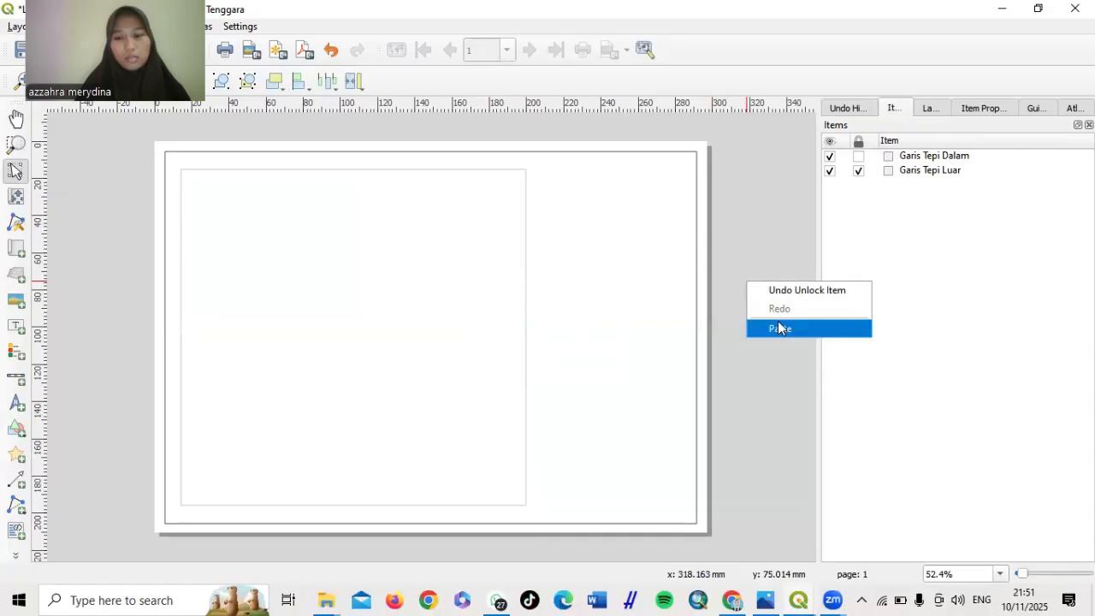
{"action": "left_click", "coordinate": [777, 325]}
{"action": "left_click_drag", "start_coordinate": [736, 327], "coordinate": [532, 220]}
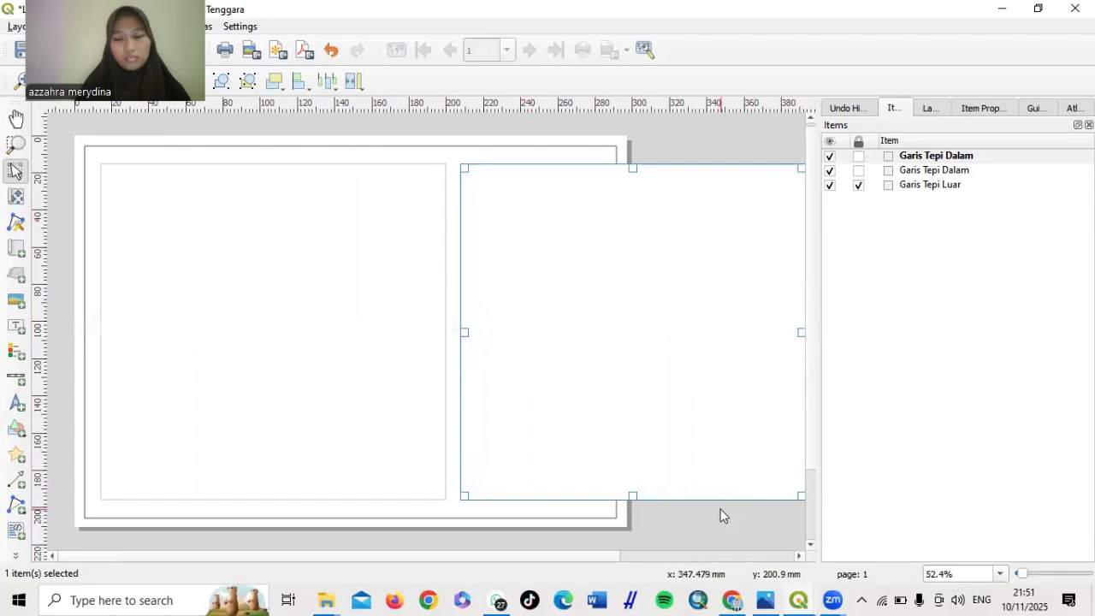
Narrow the copied frame to about 76.5 mm so it fills the right strip
{"action": "scroll", "coordinate": [720, 511], "scroll_direction": "down", "scroll_amount": 1}
{"action": "left_click_drag", "start_coordinate": [638, 273], "coordinate": [485, 247]}
{"action": "left_click", "coordinate": [596, 291]}
{"action": "scroll", "coordinate": [596, 291], "scroll_direction": "up", "scroll_amount": 1}
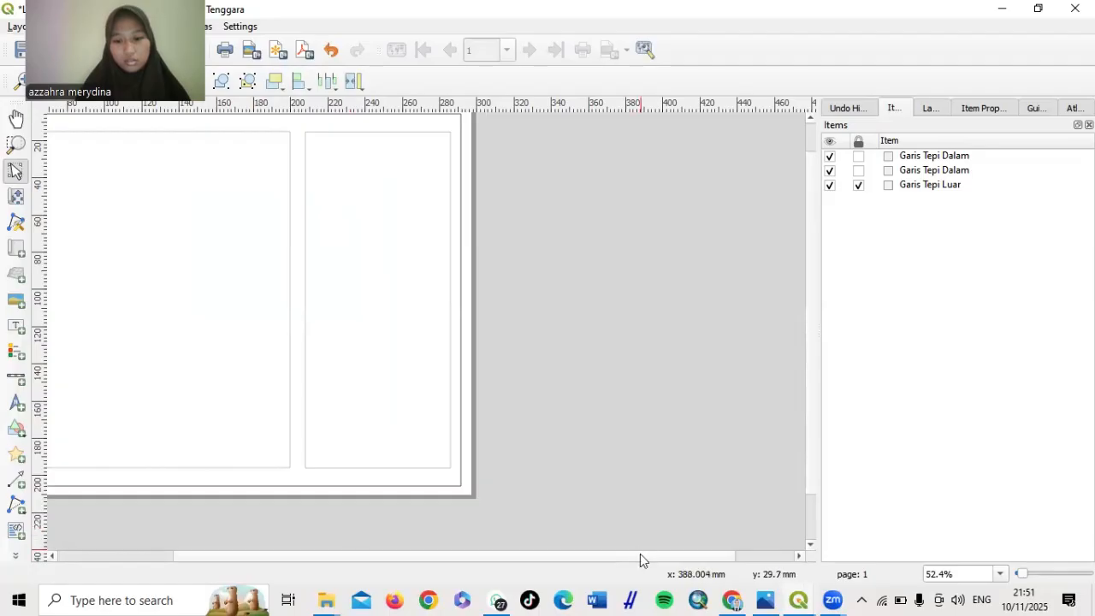
{"action": "left_click_drag", "start_coordinate": [631, 557], "coordinate": [516, 556]}
{"action": "scroll", "coordinate": [523, 265], "scroll_direction": "down", "scroll_amount": 2}
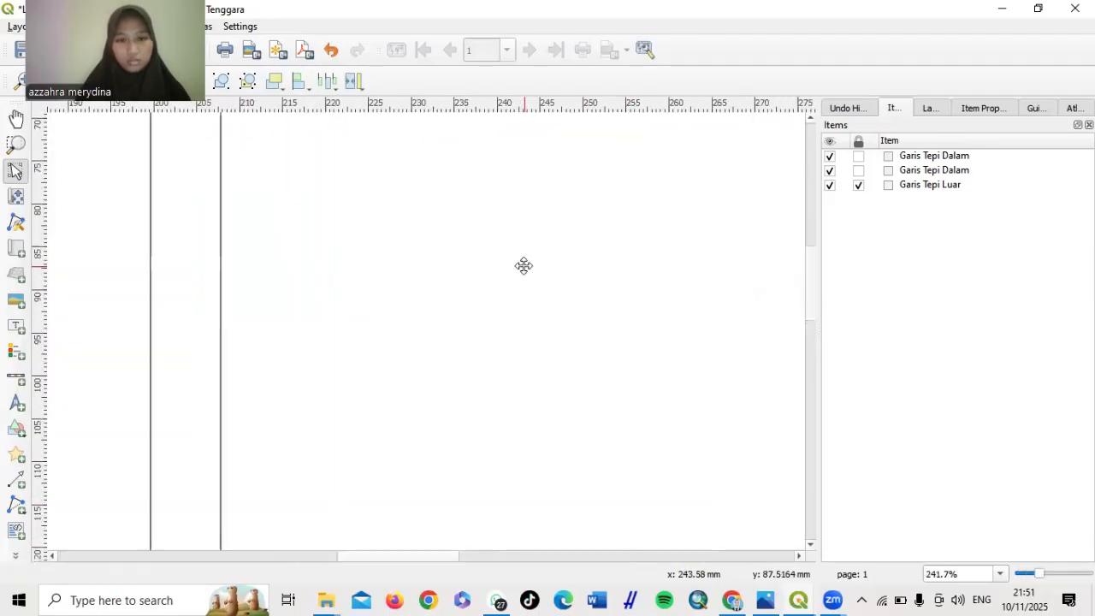
{"action": "scroll", "coordinate": [524, 265], "scroll_direction": "down", "scroll_amount": 1}
{"action": "scroll", "coordinate": [524, 265], "scroll_direction": "up", "scroll_amount": 3}
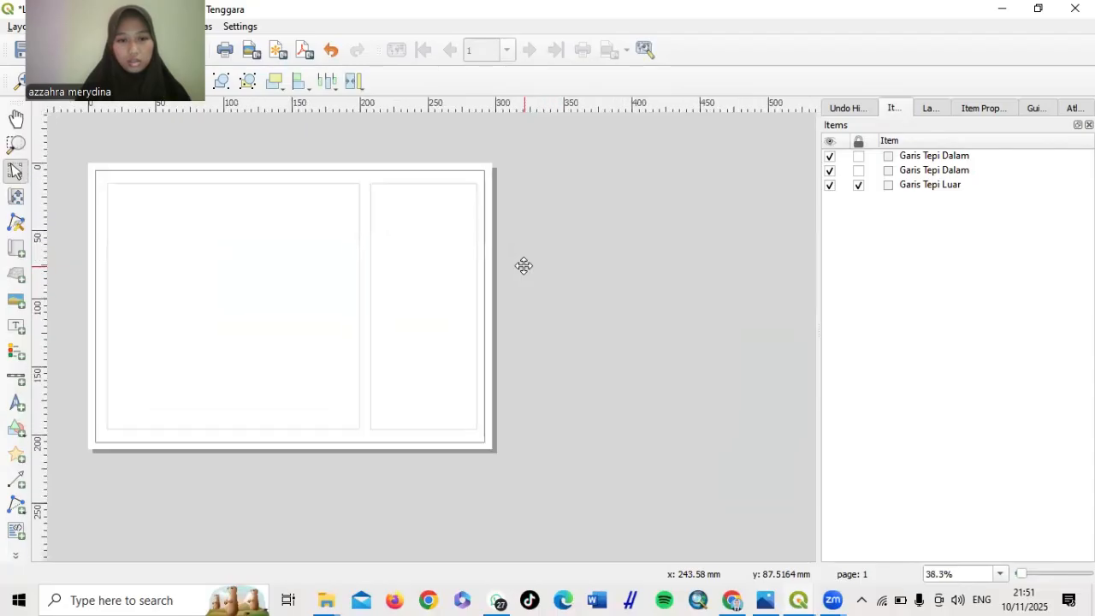
Adjust the left frame's right edge and the right frame's left edge to tighten the gap
{"action": "left_click_drag", "start_coordinate": [572, 292], "coordinate": [709, 322]}
{"action": "left_click", "coordinate": [274, 340]}
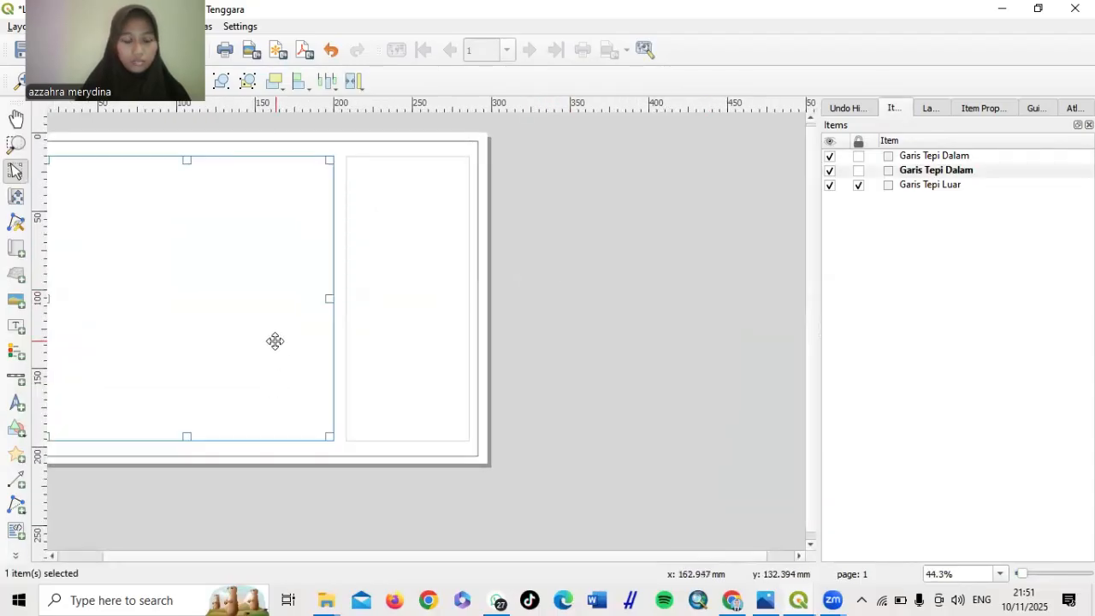
{"action": "left_click_drag", "start_coordinate": [330, 299], "coordinate": [318, 296]}
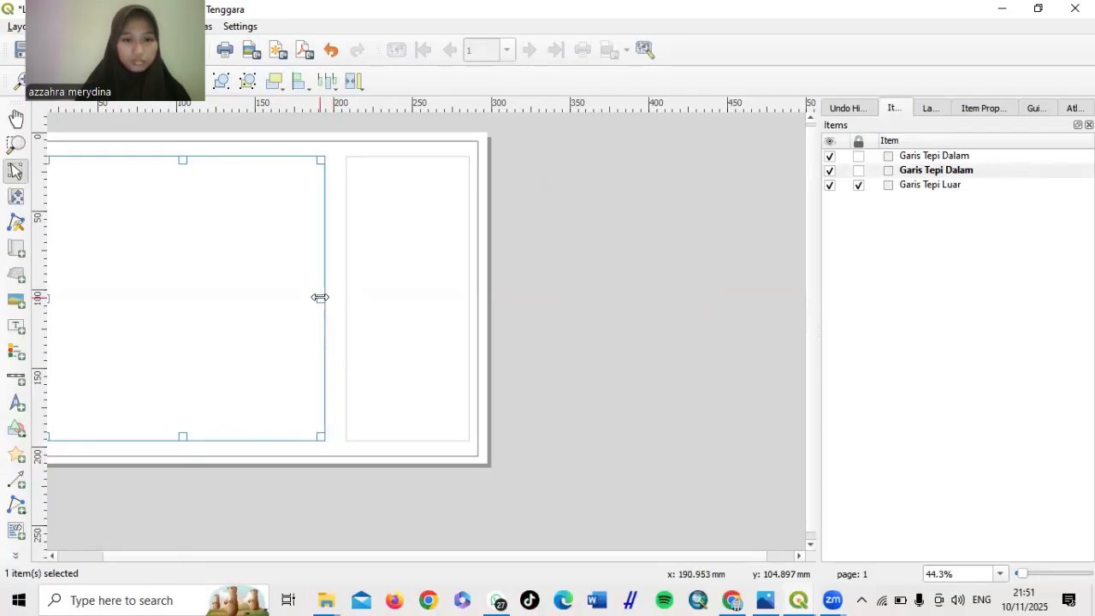
{"action": "left_click", "coordinate": [381, 311]}
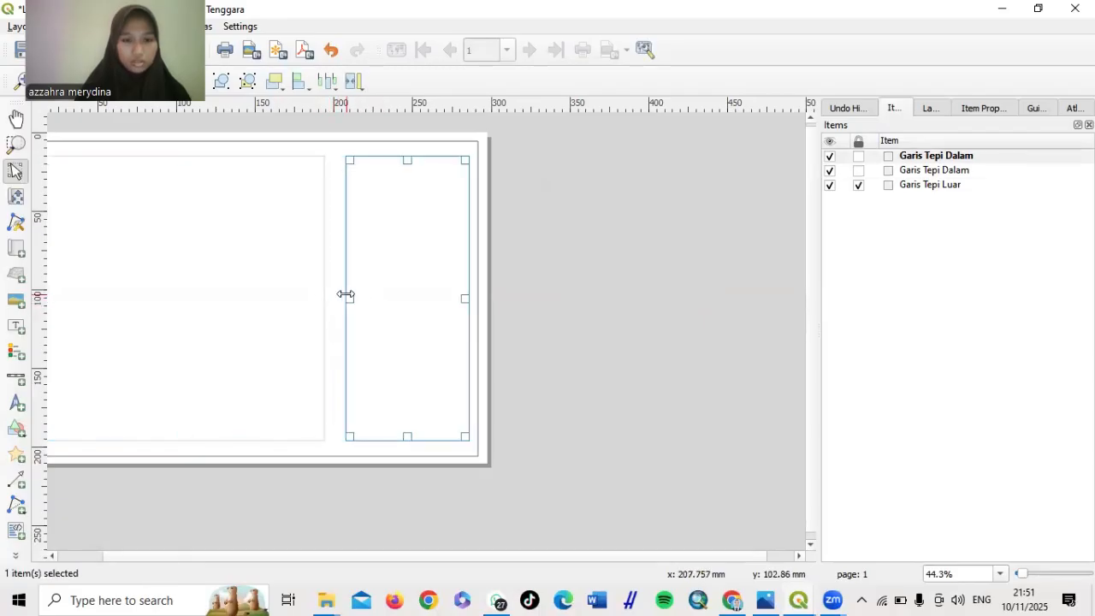
{"action": "left_click_drag", "start_coordinate": [346, 294], "coordinate": [340, 293]}
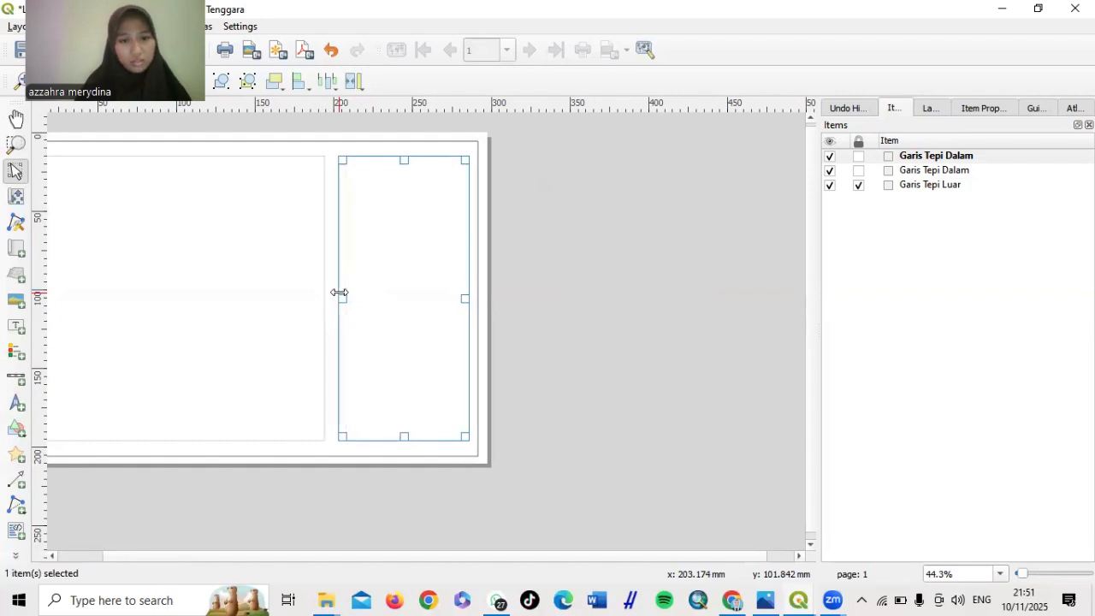
{"action": "left_click", "coordinate": [603, 403]}
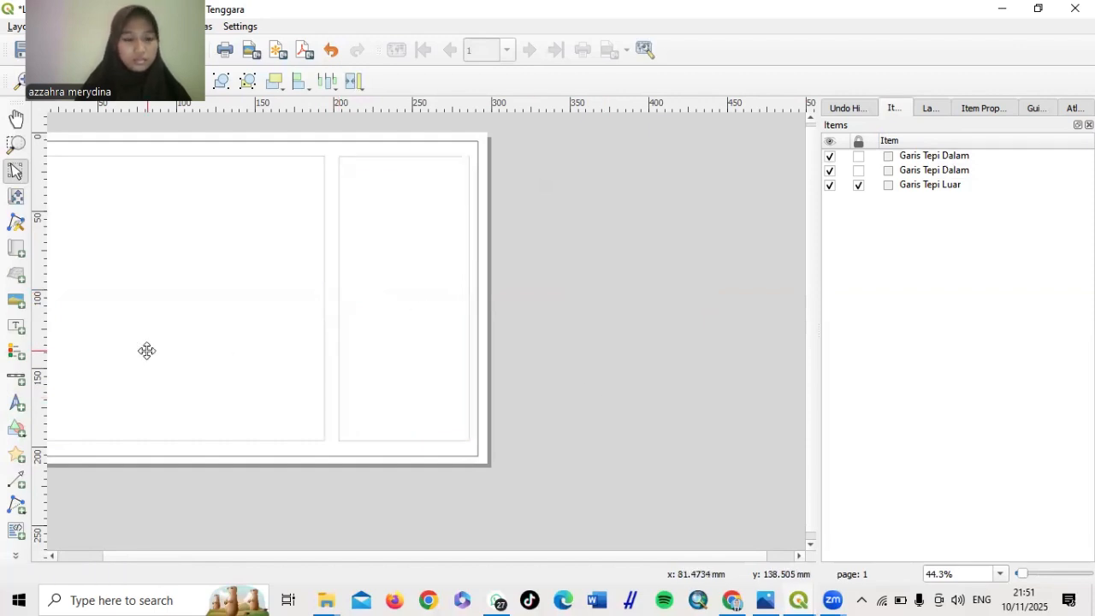
Lock the right-hand Garis Tepi Dalam frame in the Items panel
{"action": "scroll", "coordinate": [146, 351], "scroll_direction": "up", "scroll_amount": 2}
{"action": "scroll", "coordinate": [146, 351], "scroll_direction": "down", "scroll_amount": 2}
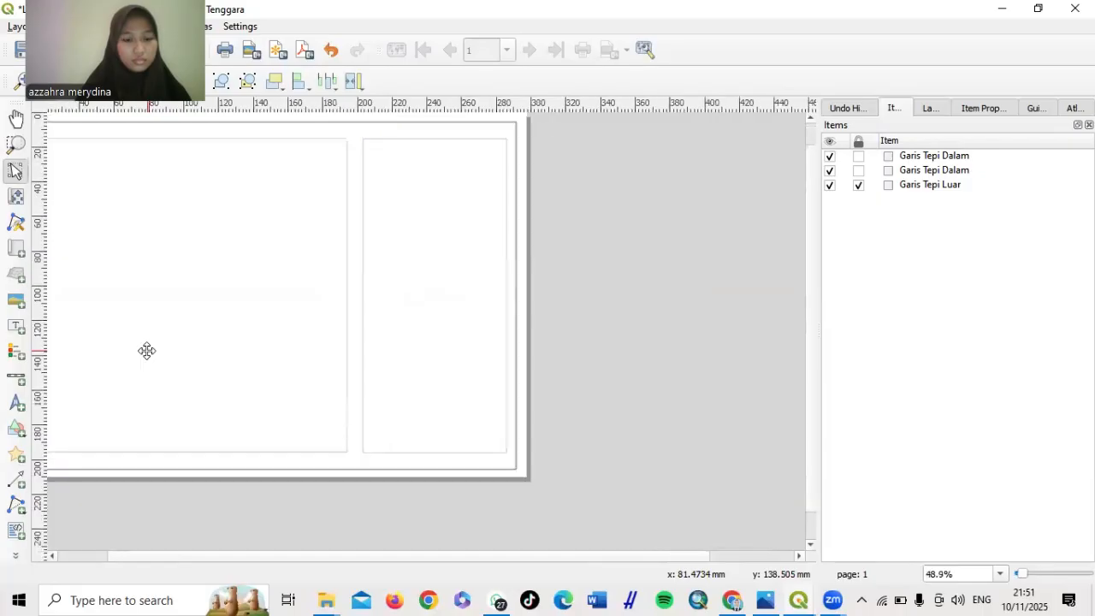
{"action": "scroll", "coordinate": [147, 350], "scroll_direction": "down", "scroll_amount": 1}
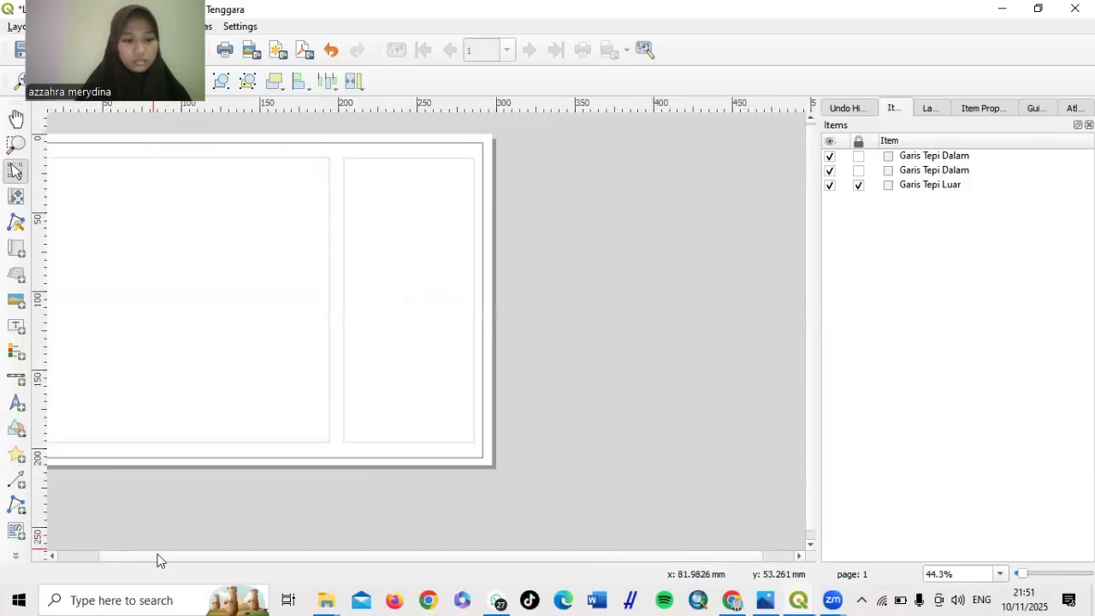
{"action": "left_click_drag", "start_coordinate": [157, 557], "coordinate": [88, 554]}
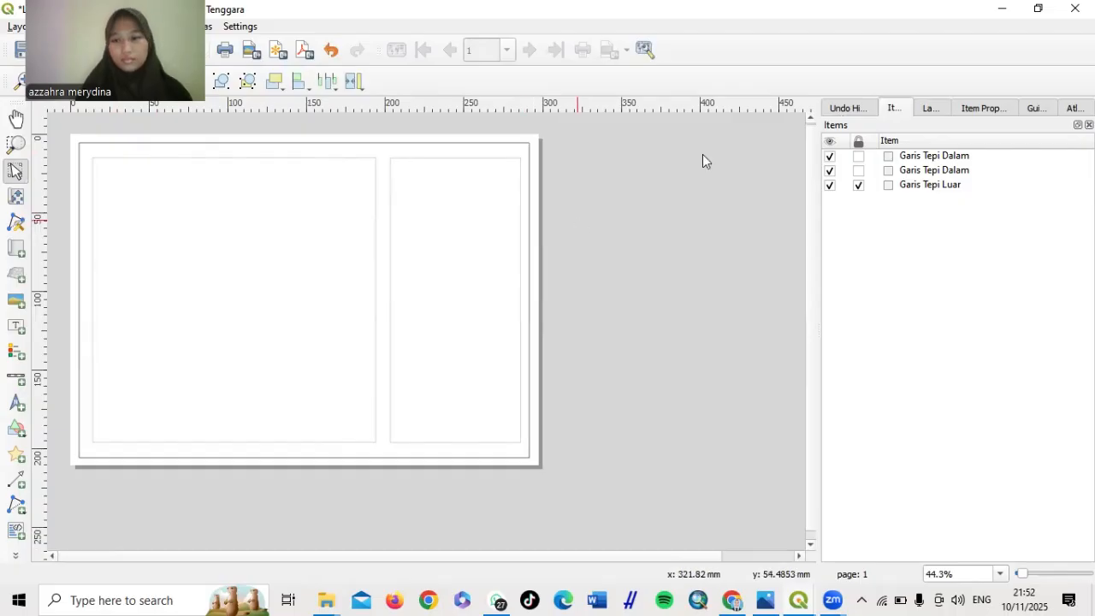
{"action": "left_click", "coordinate": [859, 157]}
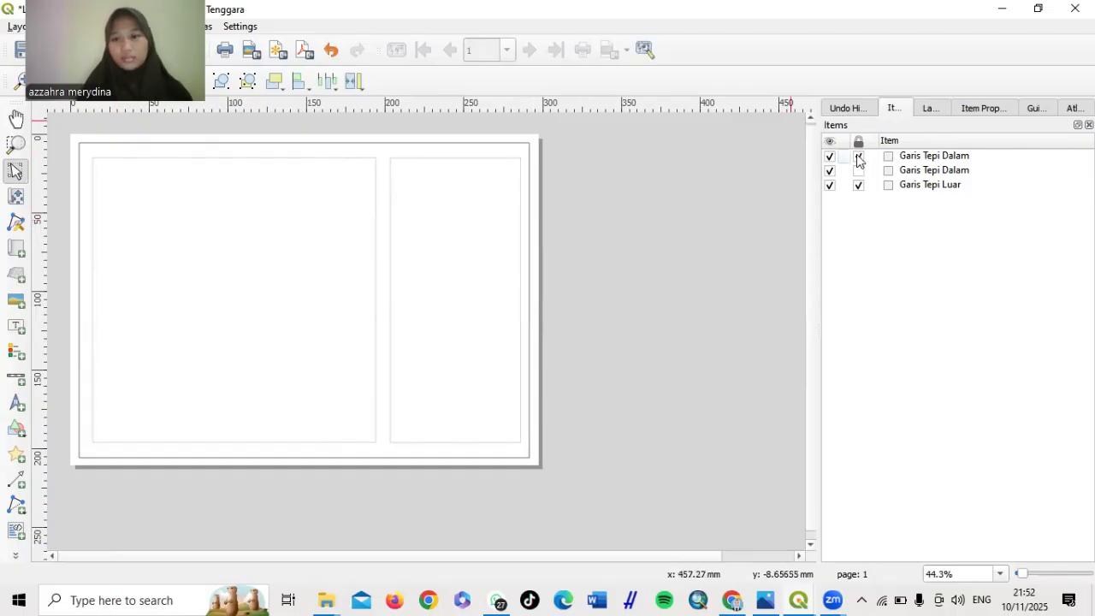
Select the left inner Garis Tepi Dalam frame in the Items panel and lock it
{"action": "left_click", "coordinate": [860, 170]}
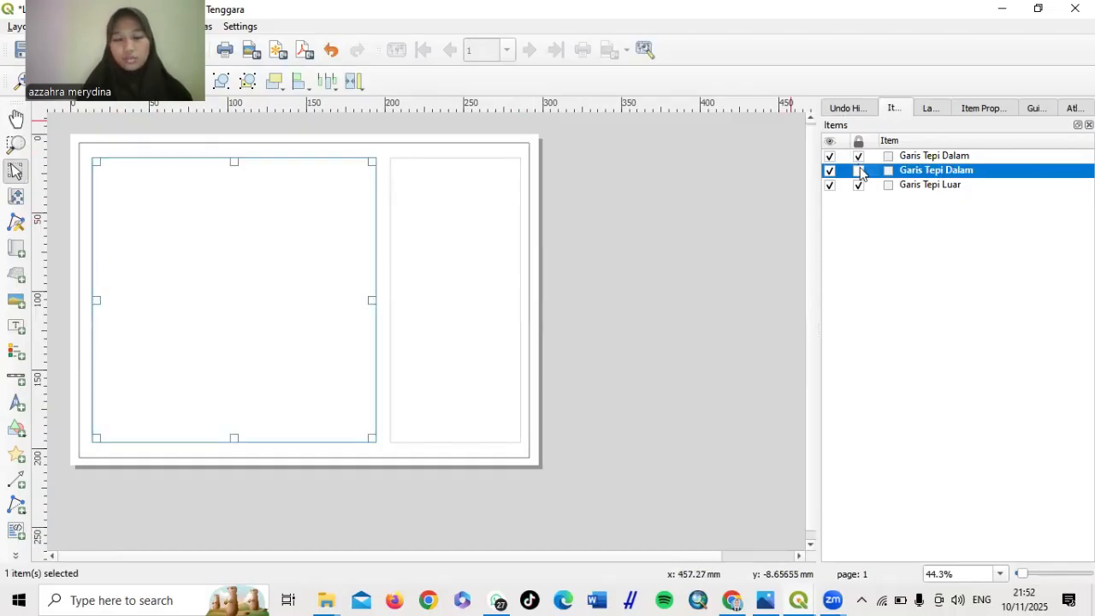
{"action": "left_click", "coordinate": [859, 170]}
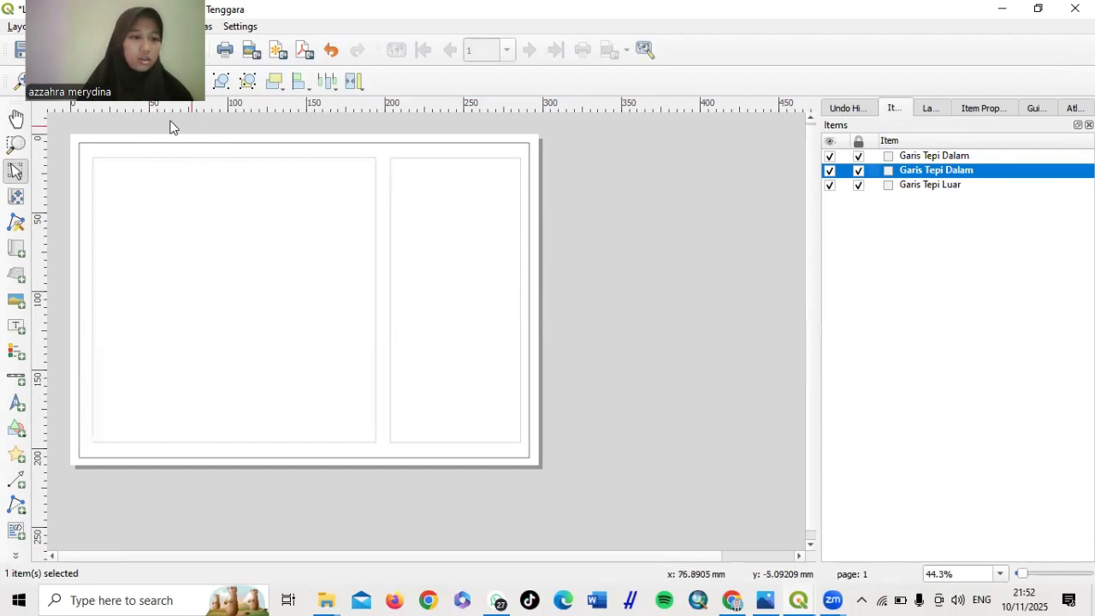
{"action": "left_click_drag", "start_coordinate": [136, 111], "coordinate": [927, 9]}
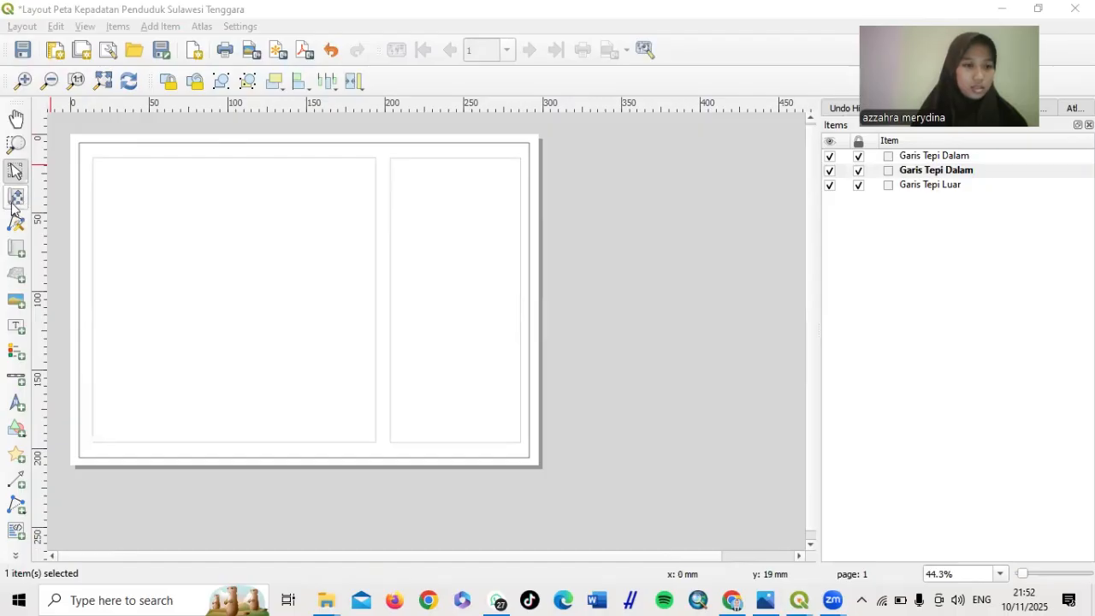
Draw Map 1 inside the left inner border and show its Item Properties
{"action": "left_click", "coordinate": [18, 249]}
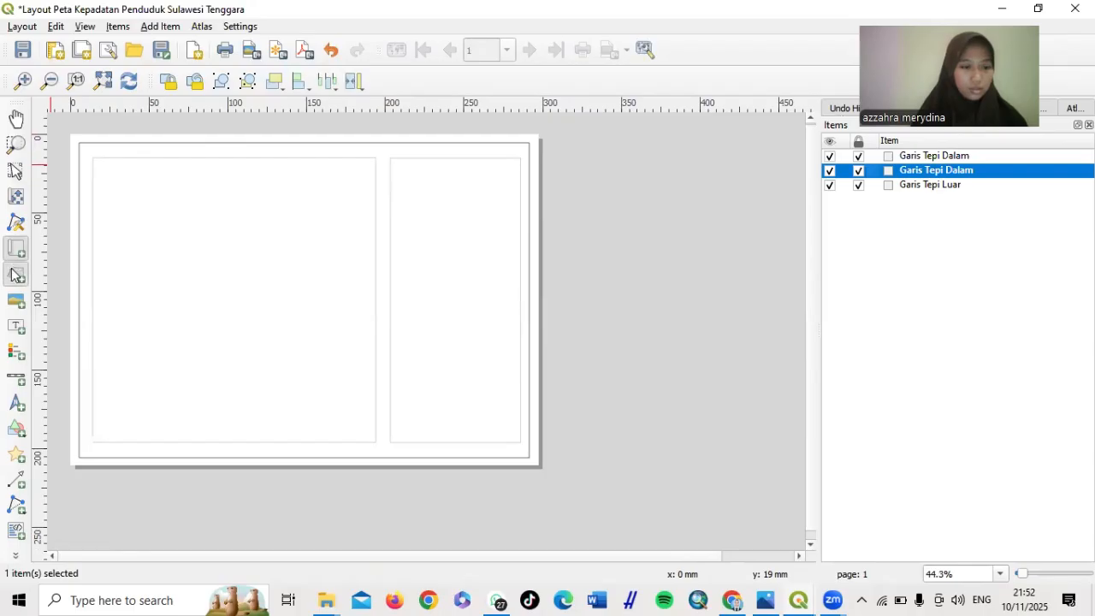
{"action": "left_click", "coordinate": [15, 274]}
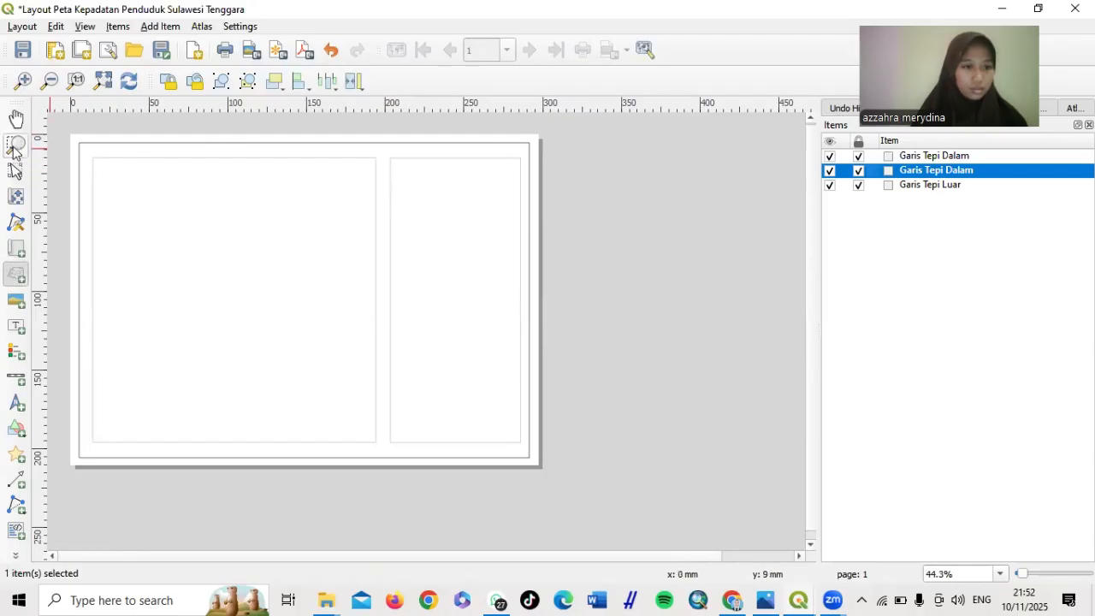
{"action": "left_click", "coordinate": [15, 147]}
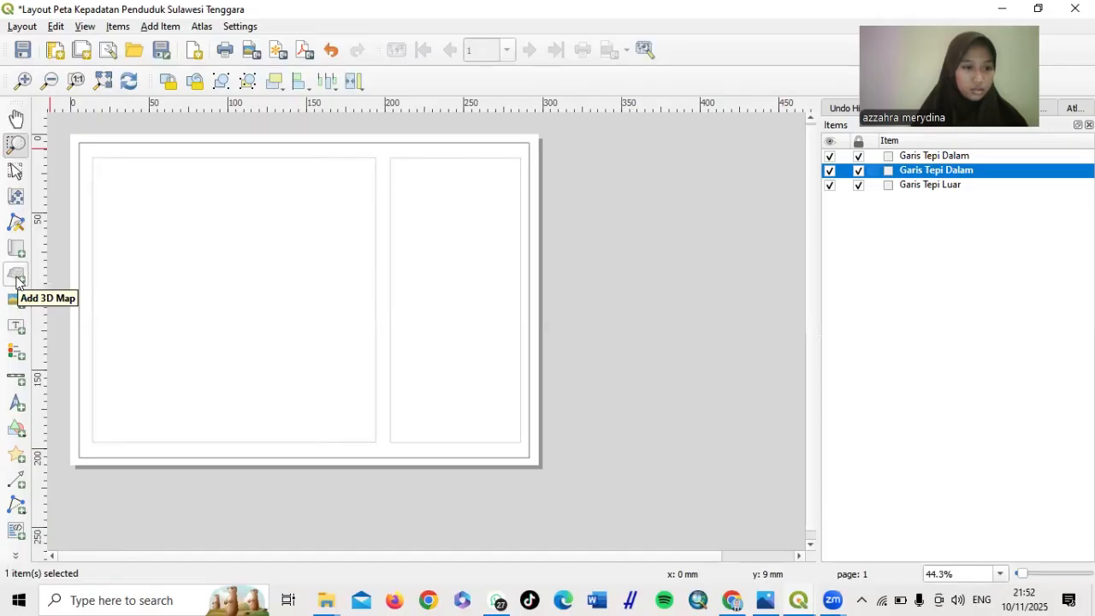
{"action": "left_click", "coordinate": [17, 249]}
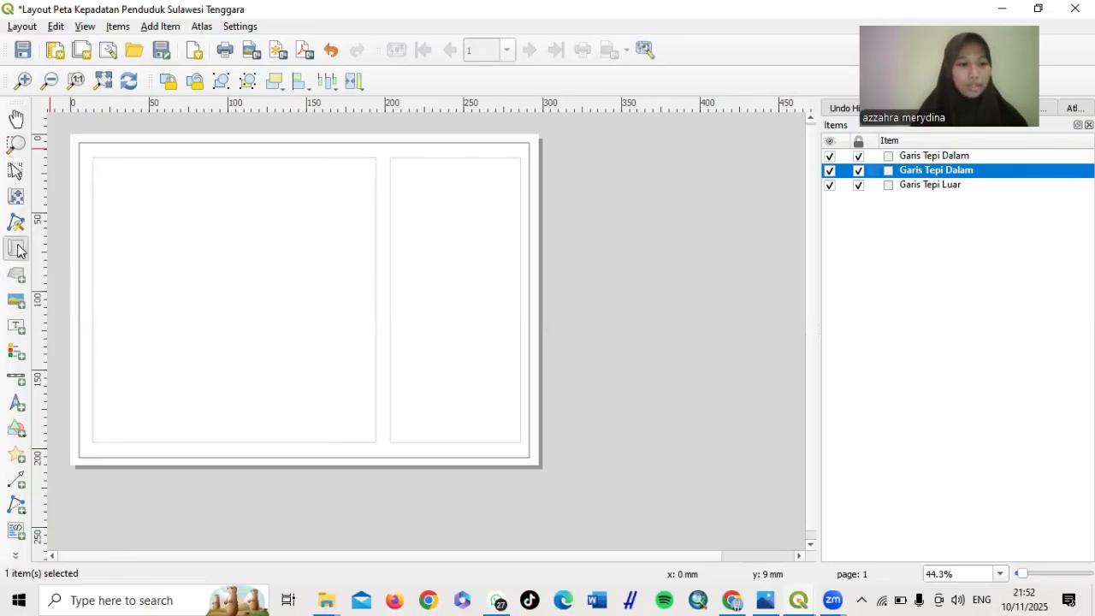
{"action": "left_click", "coordinate": [103, 172]}
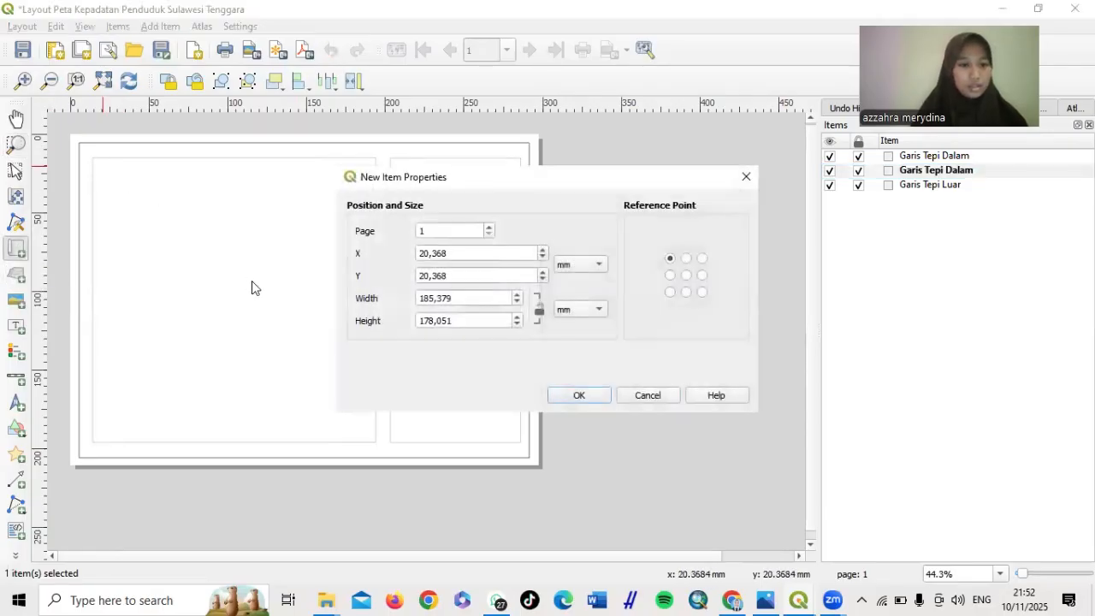
{"action": "left_click", "coordinate": [648, 395]}
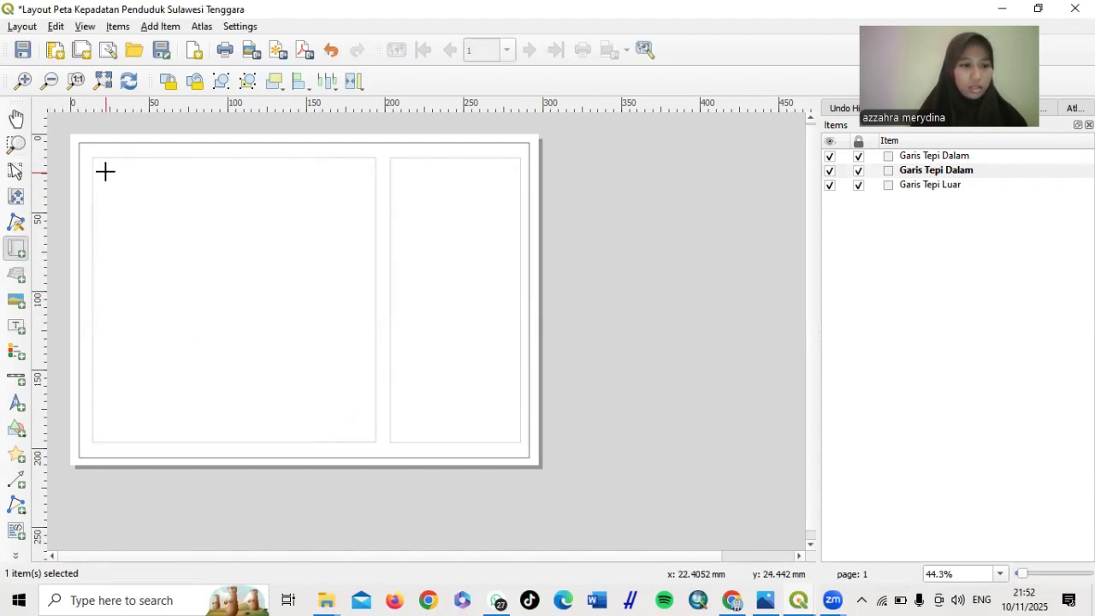
{"action": "left_click_drag", "start_coordinate": [104, 170], "coordinate": [362, 431]}
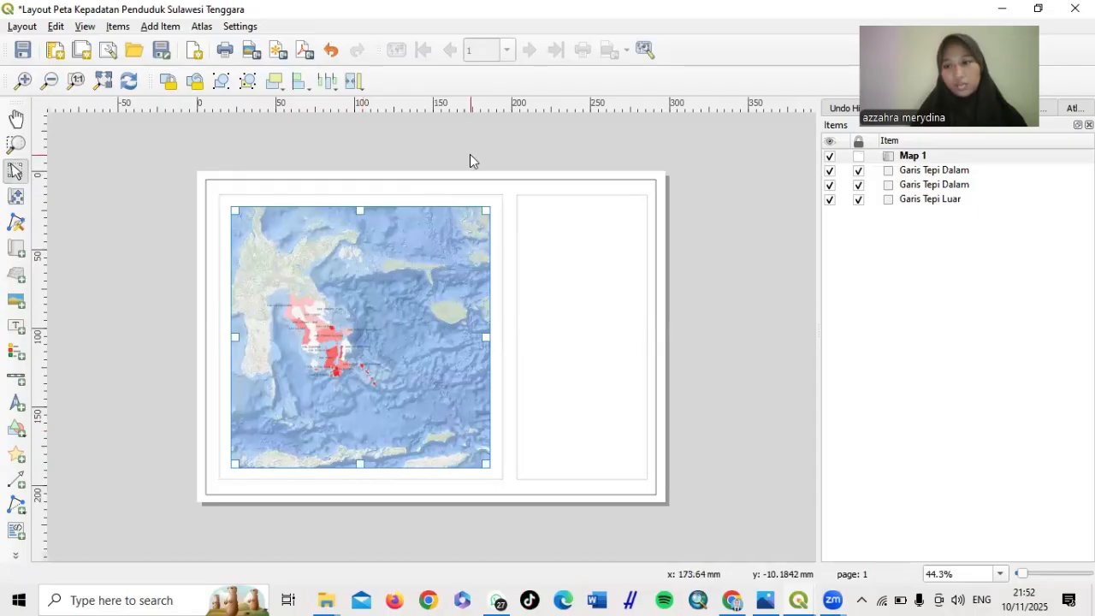
{"action": "left_click_drag", "start_coordinate": [950, 64], "coordinate": [629, 39]}
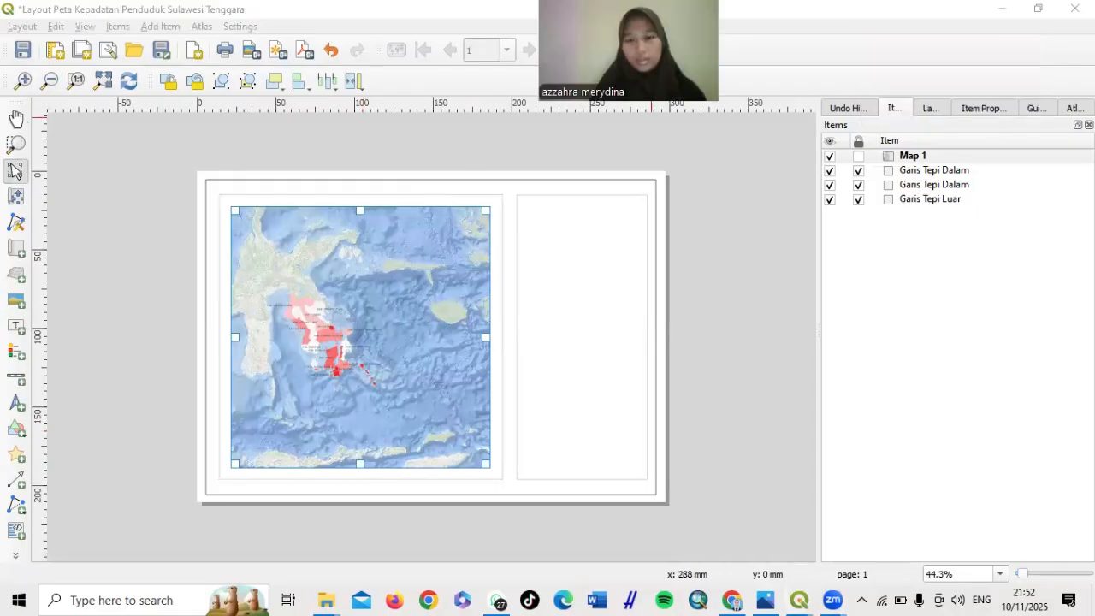
{"action": "left_click", "coordinate": [975, 108]}
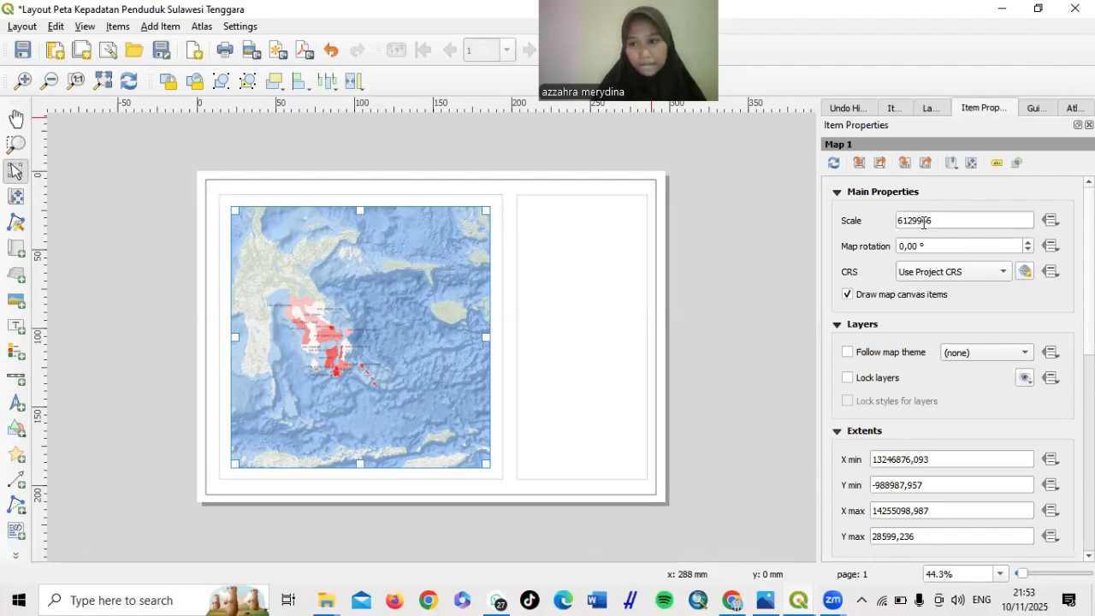
Change Map 1's scale from 6129966 to 2500000
{"action": "left_click", "coordinate": [923, 222]}
{"action": "double_click", "coordinate": [936, 221]}
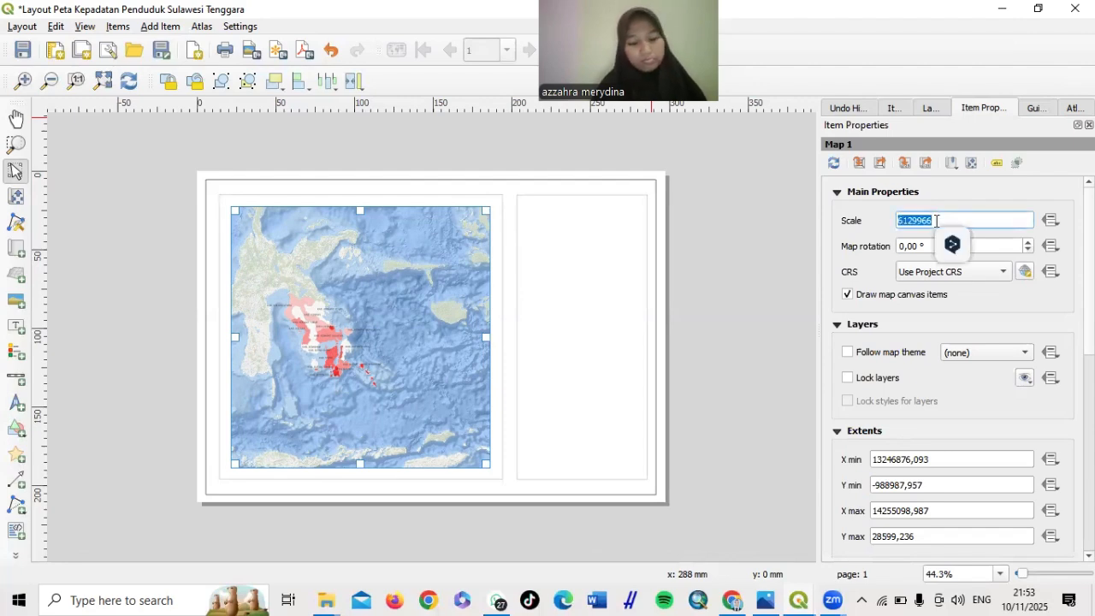
{"action": "type", "text": "2500.000"}
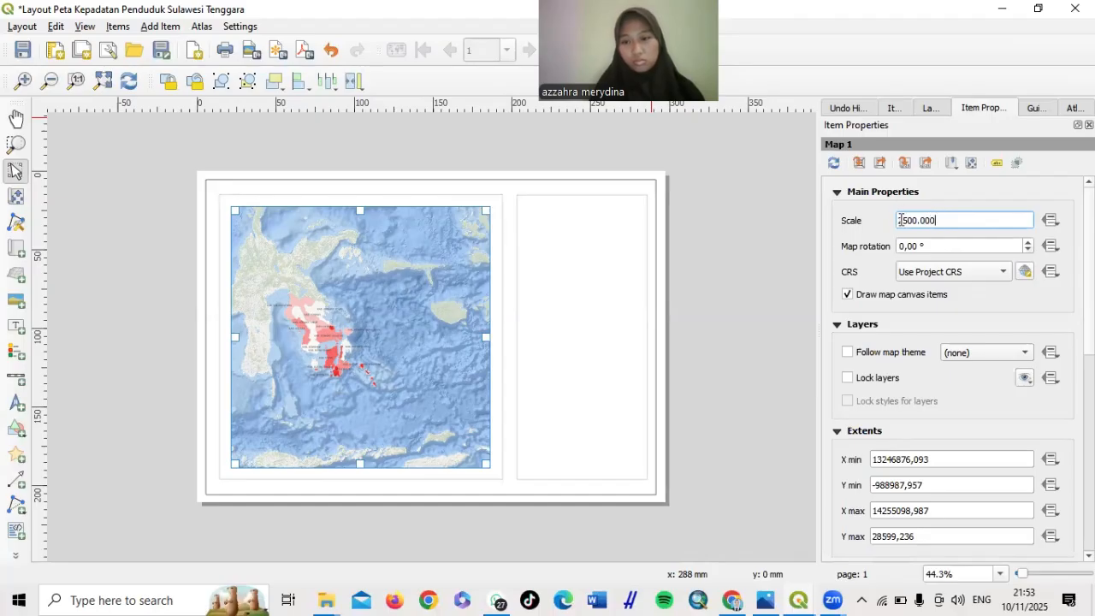
{"action": "type", "text": "5"}
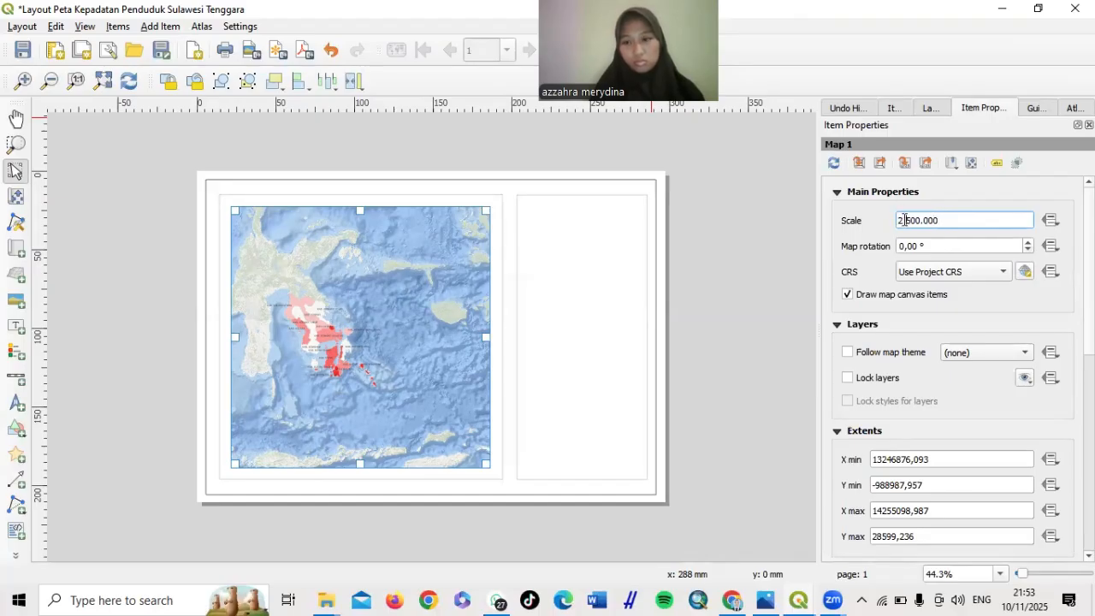
{"action": "key", "text": "Return"}
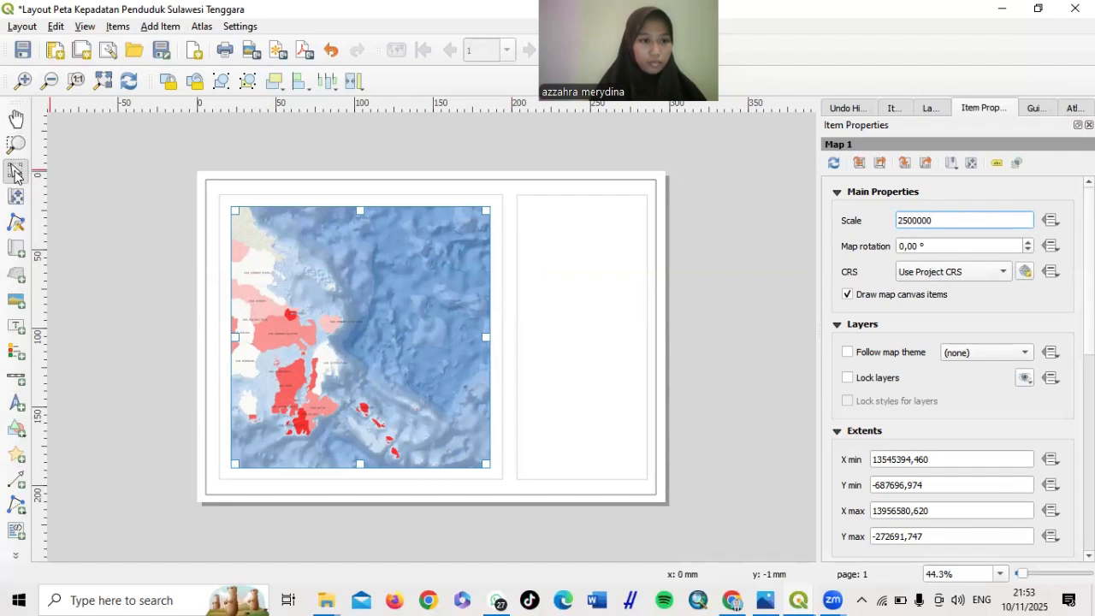
{"action": "mouse_move", "coordinate": [308, 318]}
{"action": "left_mouse_down"}
{"action": "mouse_move", "coordinate": [380, 324]}
{"action": "mouse_move", "coordinate": [309, 306]}
{"action": "mouse_move", "coordinate": [301, 314]}
{"action": "left_mouse_up"}
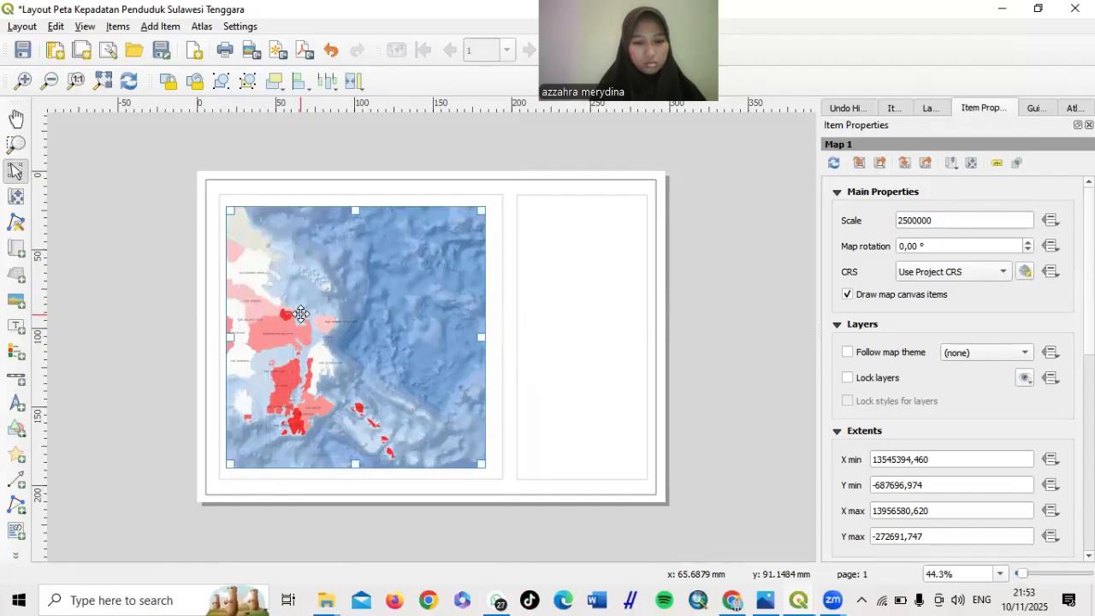
Pan Map 1's content with Move Item Content to reposition Southeast Sulawesi
{"action": "left_click", "coordinate": [16, 198]}
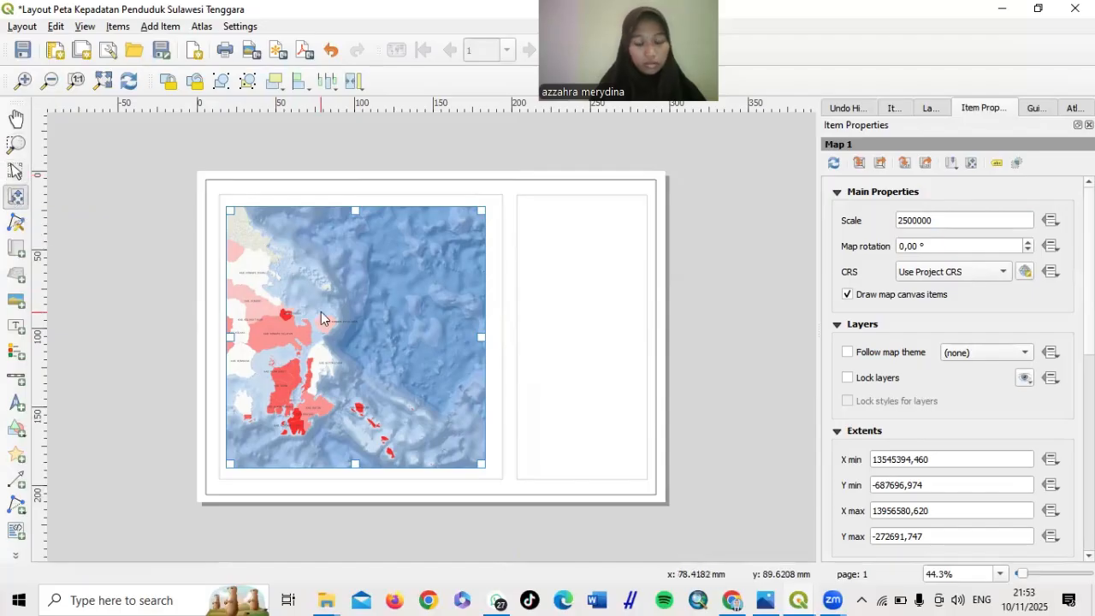
{"action": "left_click_drag", "start_coordinate": [322, 317], "coordinate": [398, 319]}
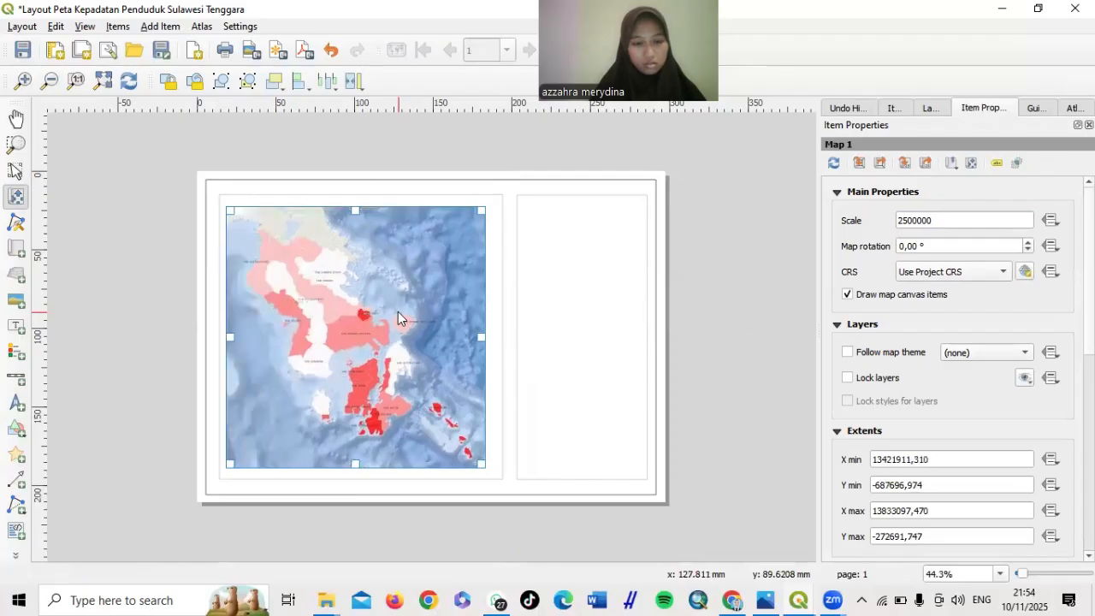
{"action": "left_click_drag", "start_coordinate": [398, 311], "coordinate": [400, 297]}
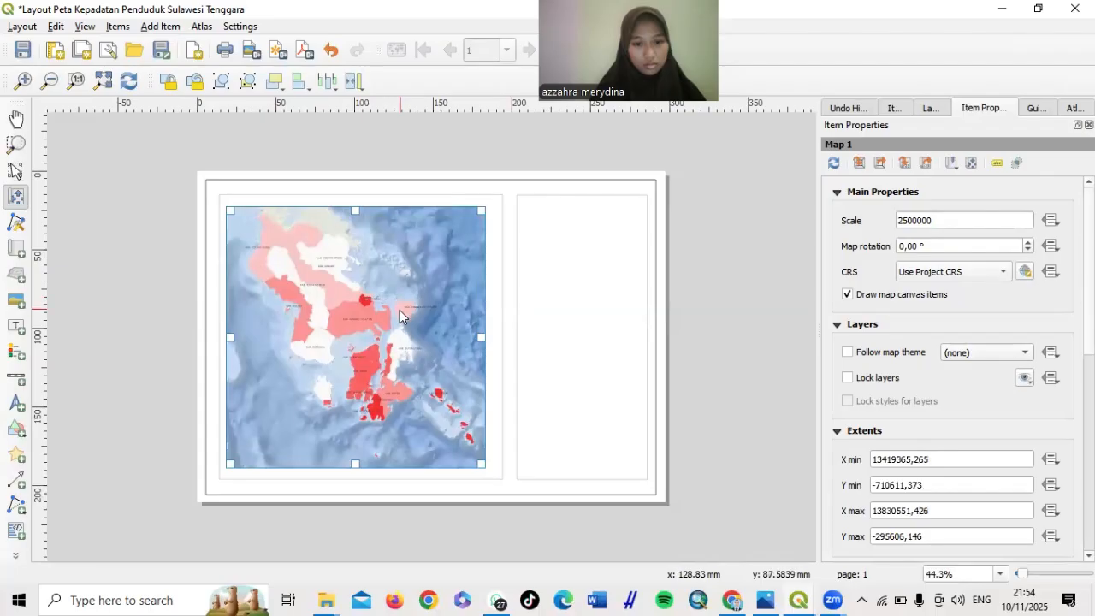
{"action": "left_click_drag", "start_coordinate": [400, 309], "coordinate": [319, 319]}
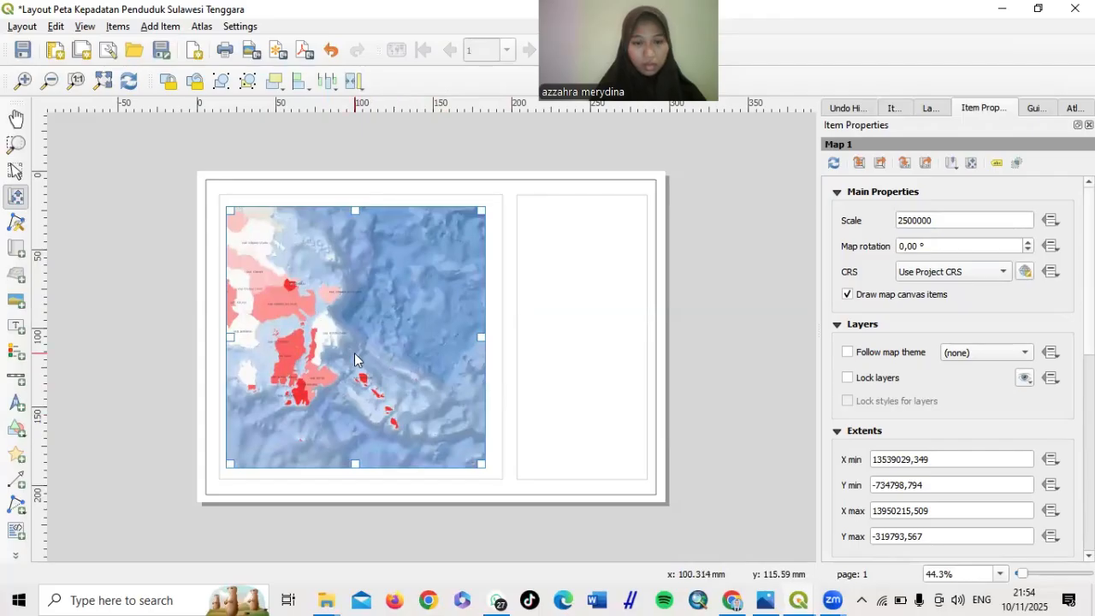
{"action": "left_click_drag", "start_coordinate": [355, 359], "coordinate": [450, 399]}
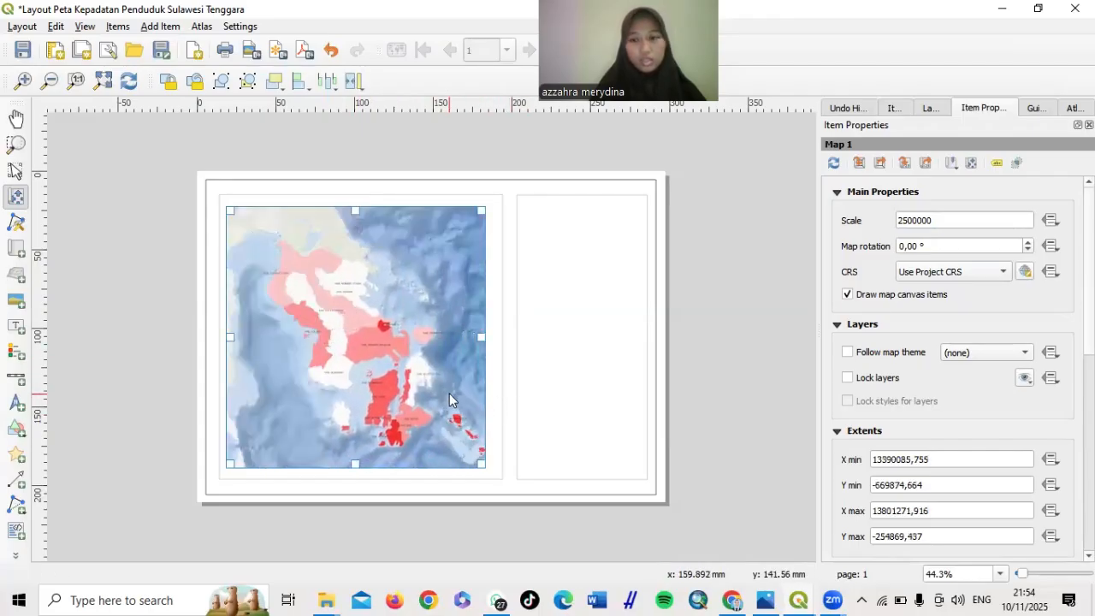
Change the scale to 2600000 and pan to centre the density regions
{"action": "left_click", "coordinate": [911, 220]}
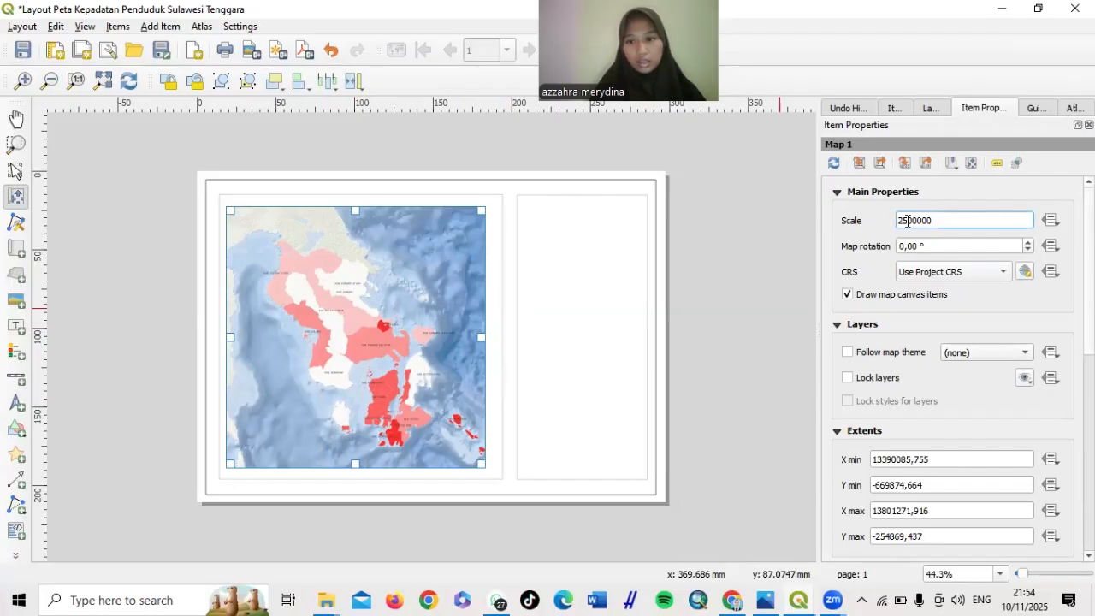
{"action": "key", "text": "BackSpace"}
{"action": "type", "text": "6"}
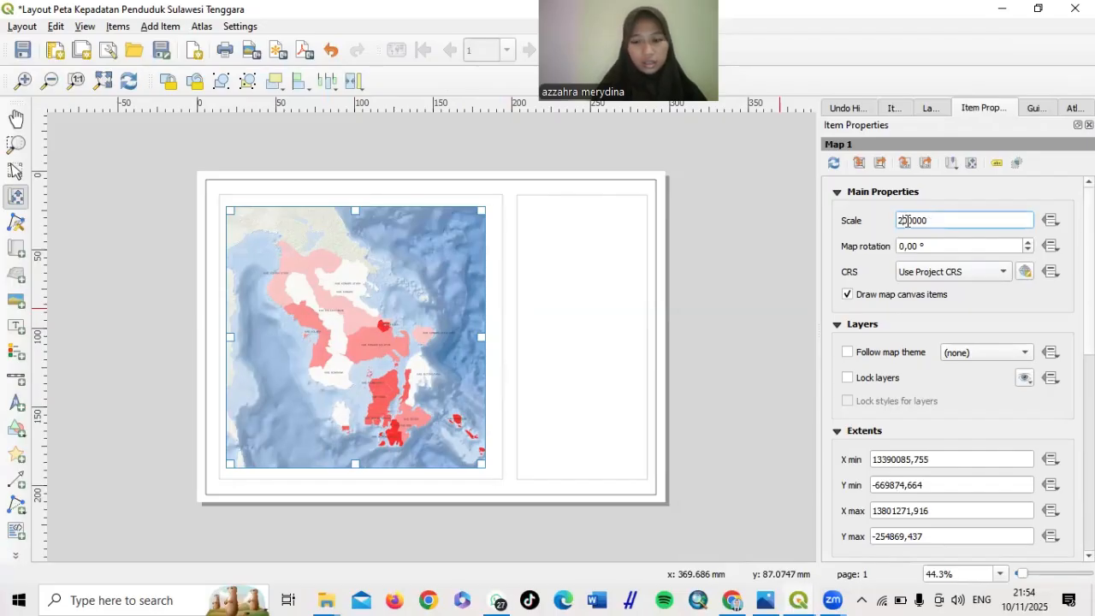
{"action": "key", "text": "Return"}
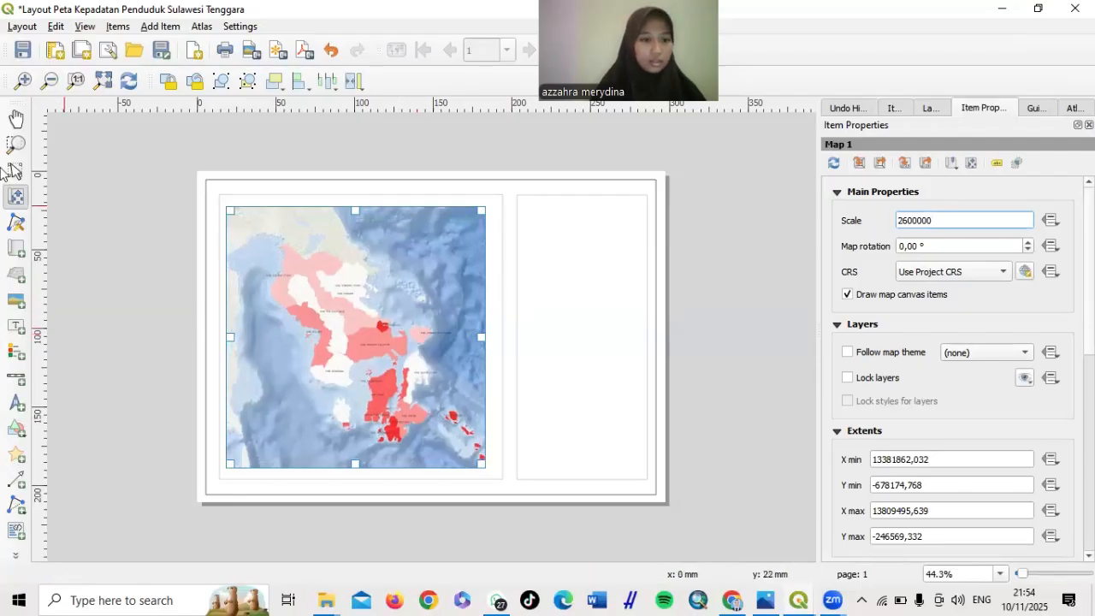
{"action": "left_click", "coordinate": [15, 199]}
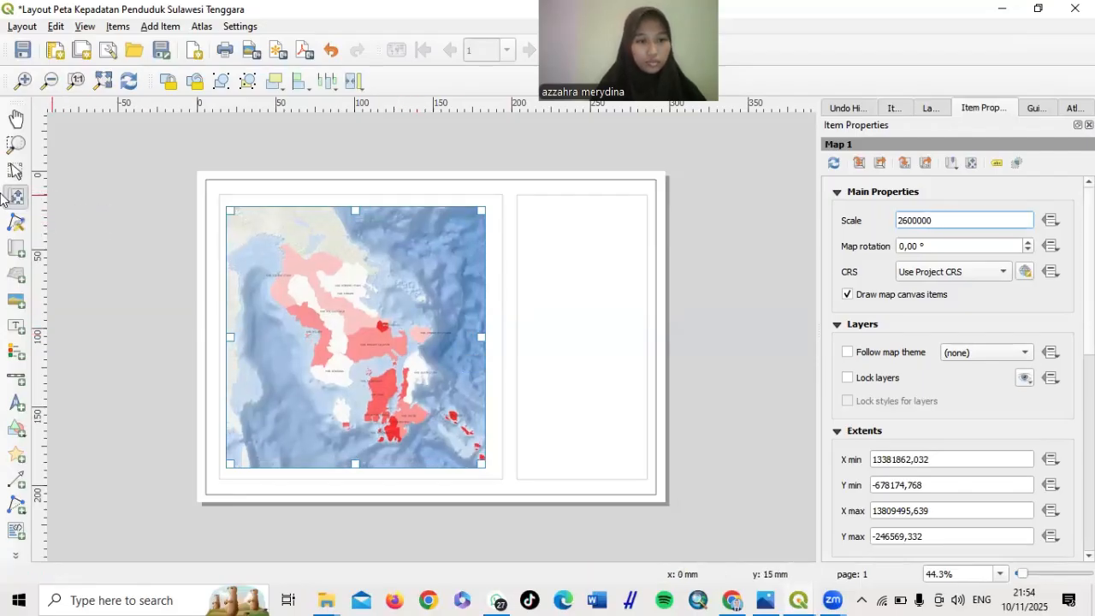
{"action": "left_click", "coordinate": [380, 334]}
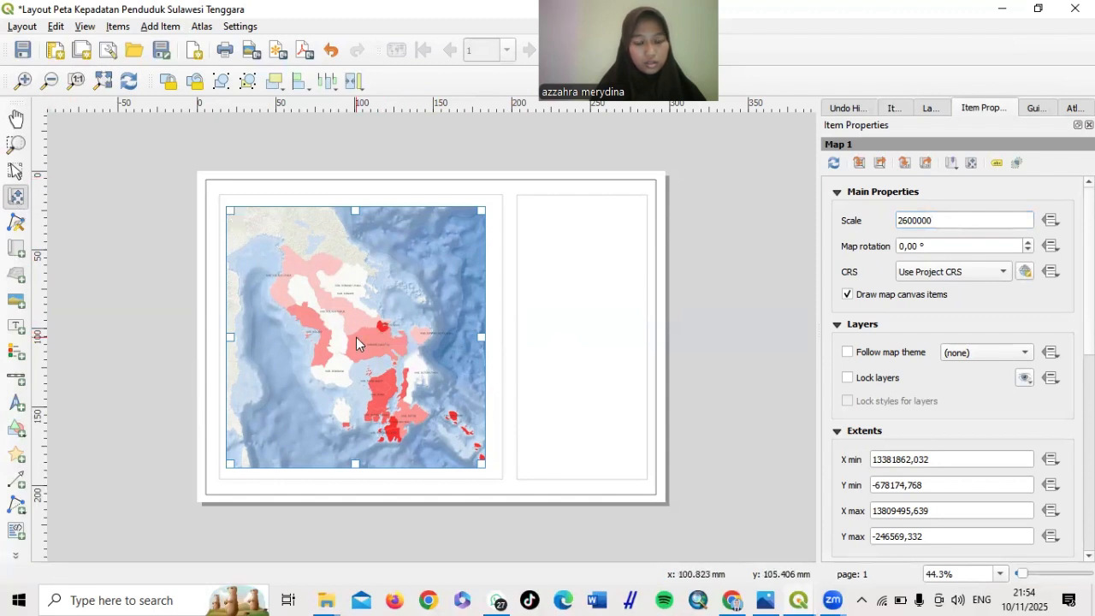
{"action": "left_click_drag", "start_coordinate": [357, 340], "coordinate": [327, 317]}
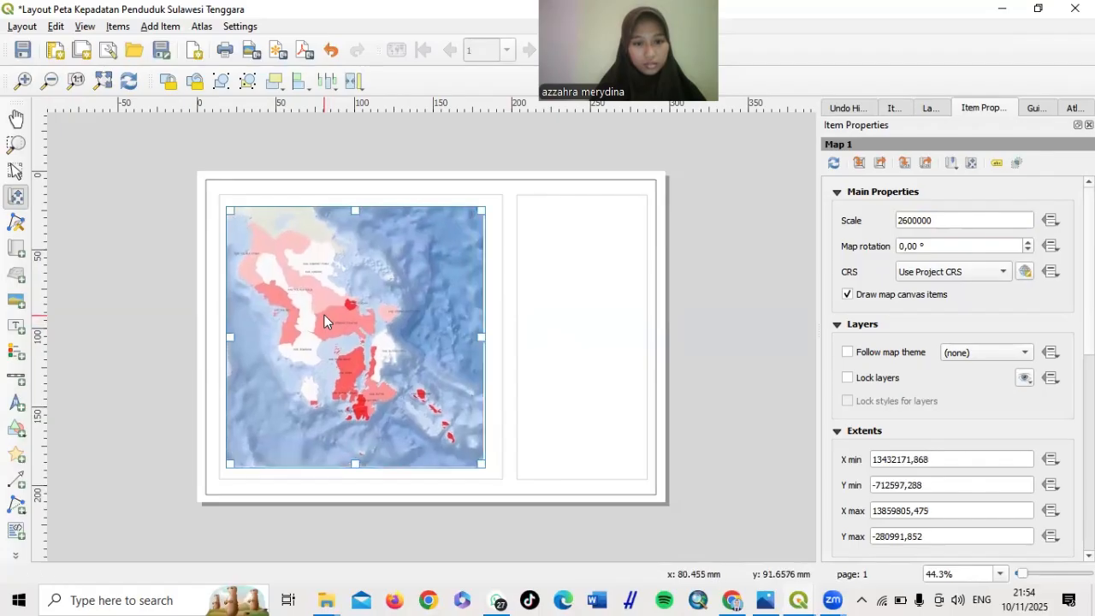
{"action": "left_click_drag", "start_coordinate": [326, 317], "coordinate": [321, 313]}
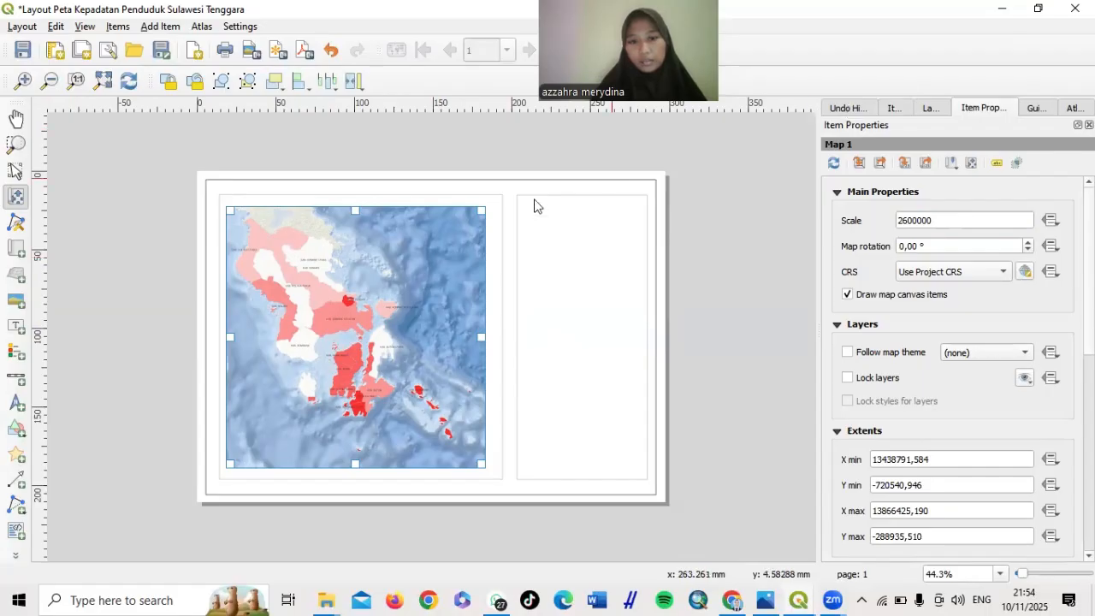
Lock Map 1 in the Items list against accidental moves
{"action": "left_click", "coordinate": [894, 109]}
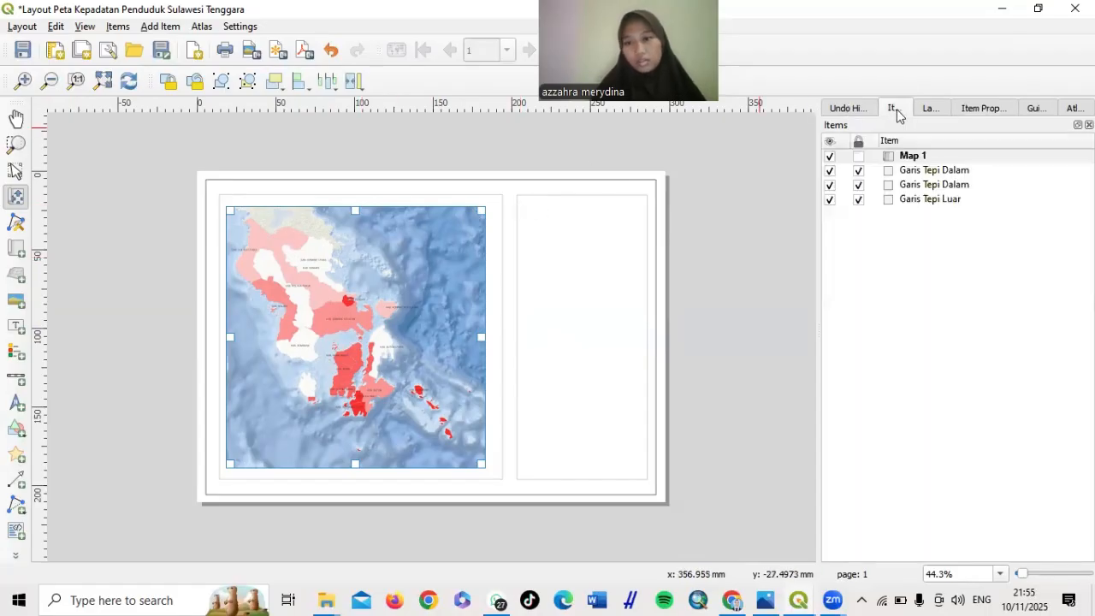
{"action": "left_click", "coordinate": [860, 156]}
{"action": "left_click", "coordinate": [859, 156]}
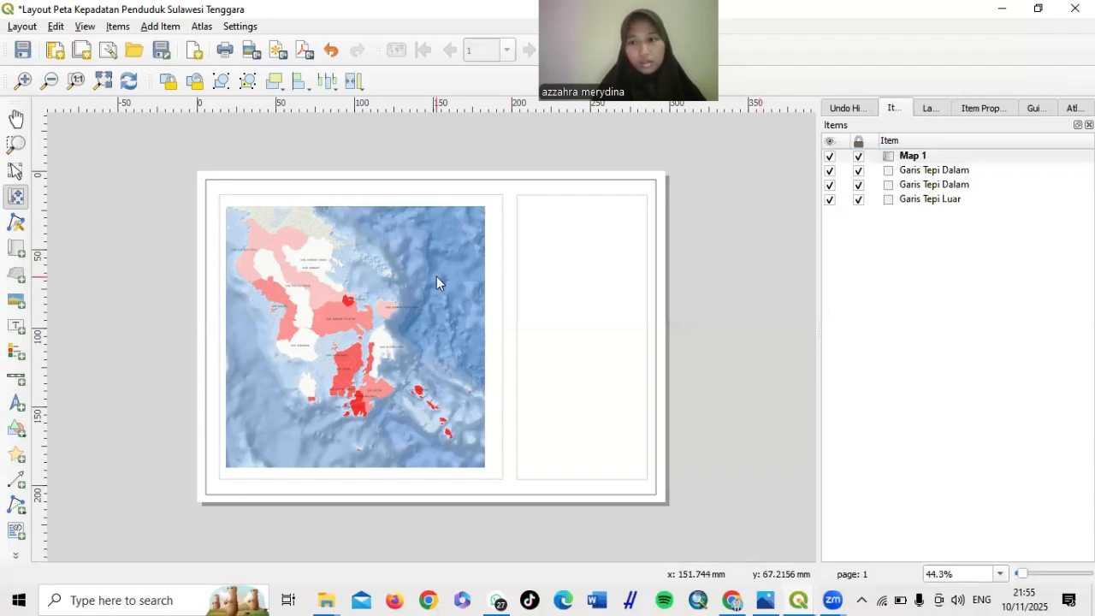
Expand the Grids section in Map 1's Item Properties
{"action": "left_click", "coordinate": [995, 108]}
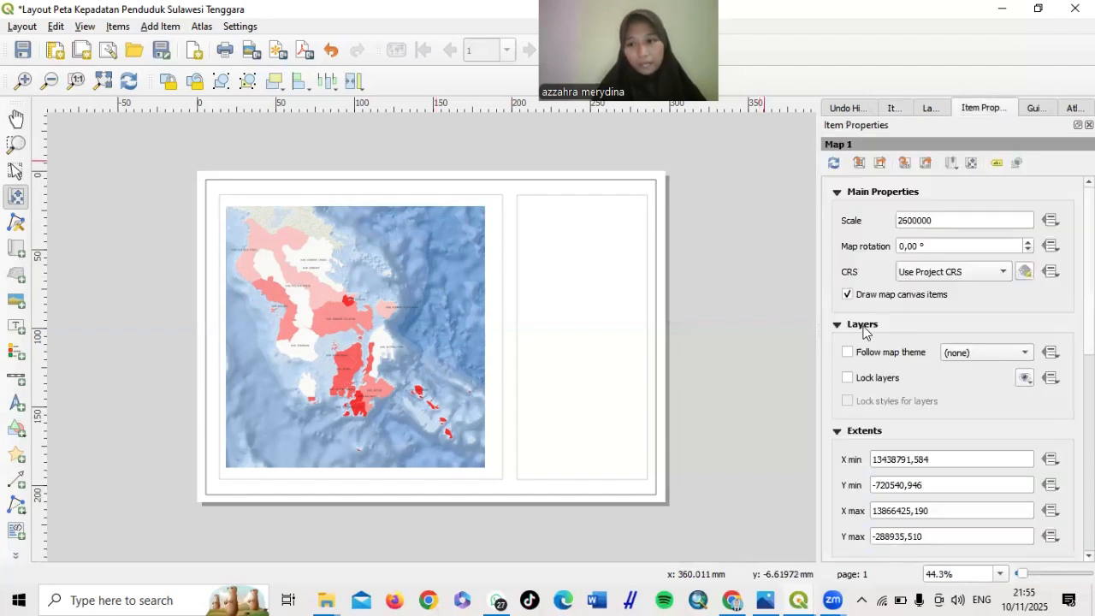
{"action": "scroll", "coordinate": [864, 335], "scroll_direction": "down", "scroll_amount": 5}
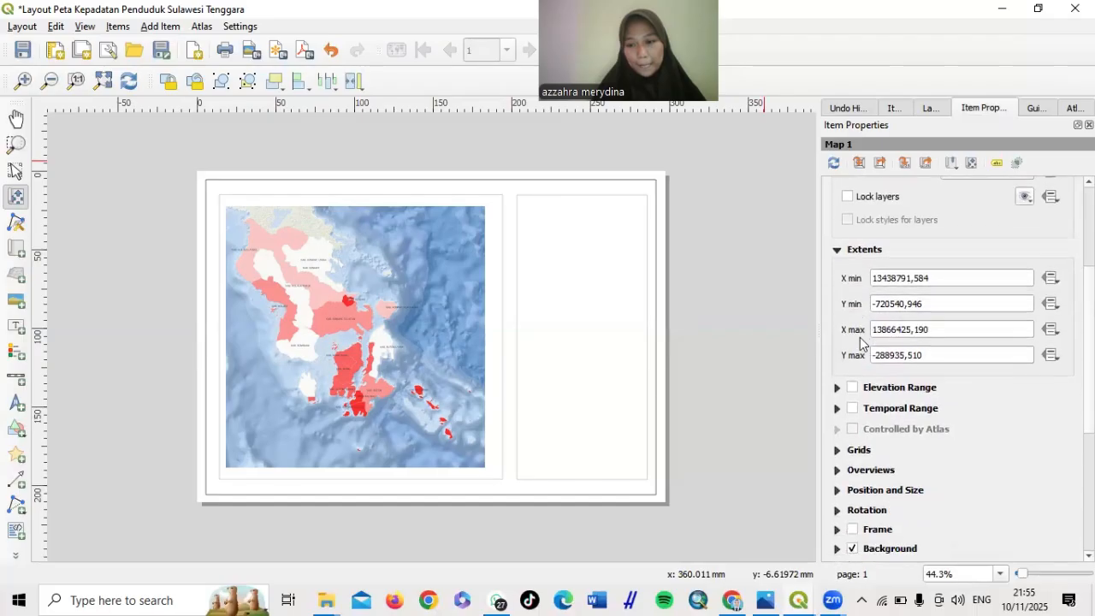
{"action": "scroll", "coordinate": [861, 347], "scroll_direction": "up", "scroll_amount": 5}
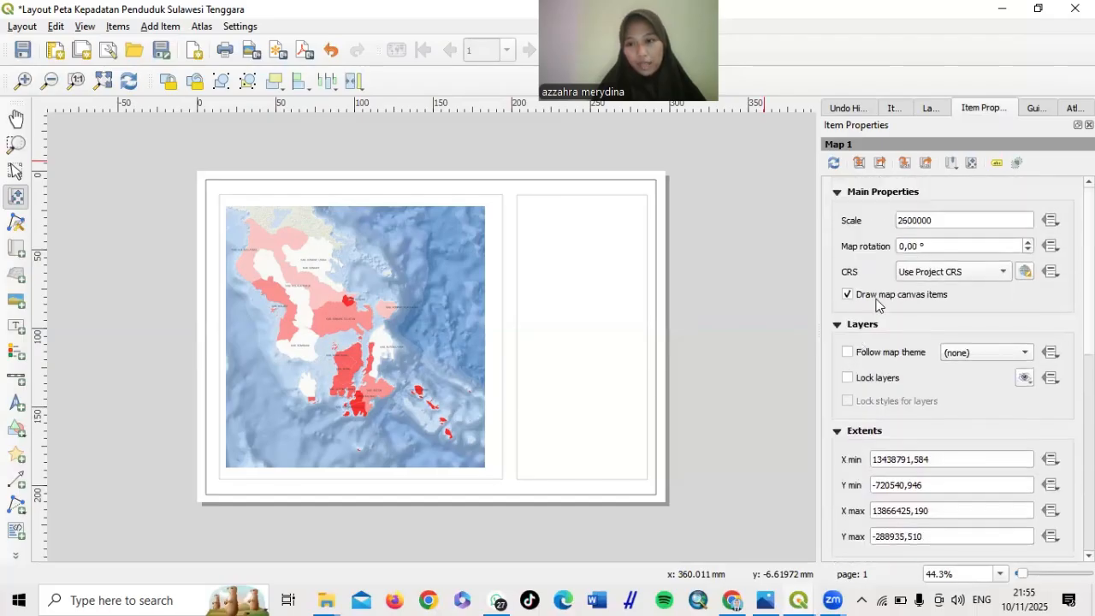
{"action": "scroll", "coordinate": [874, 306], "scroll_direction": "down", "scroll_amount": 8}
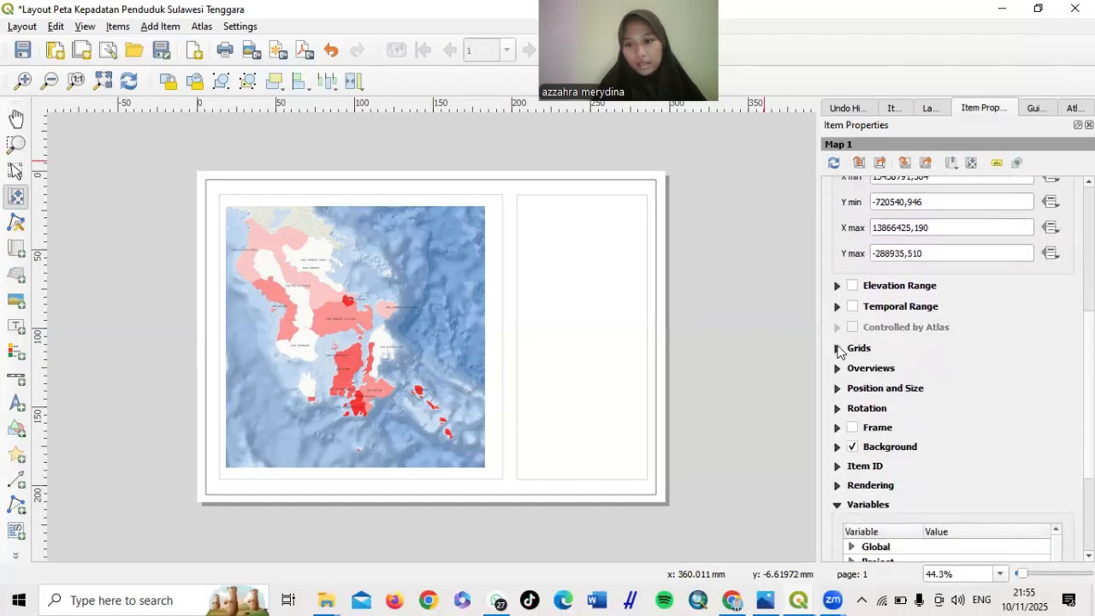
{"action": "left_click", "coordinate": [837, 348]}
{"action": "scroll", "coordinate": [839, 351], "scroll_direction": "down", "scroll_amount": 2}
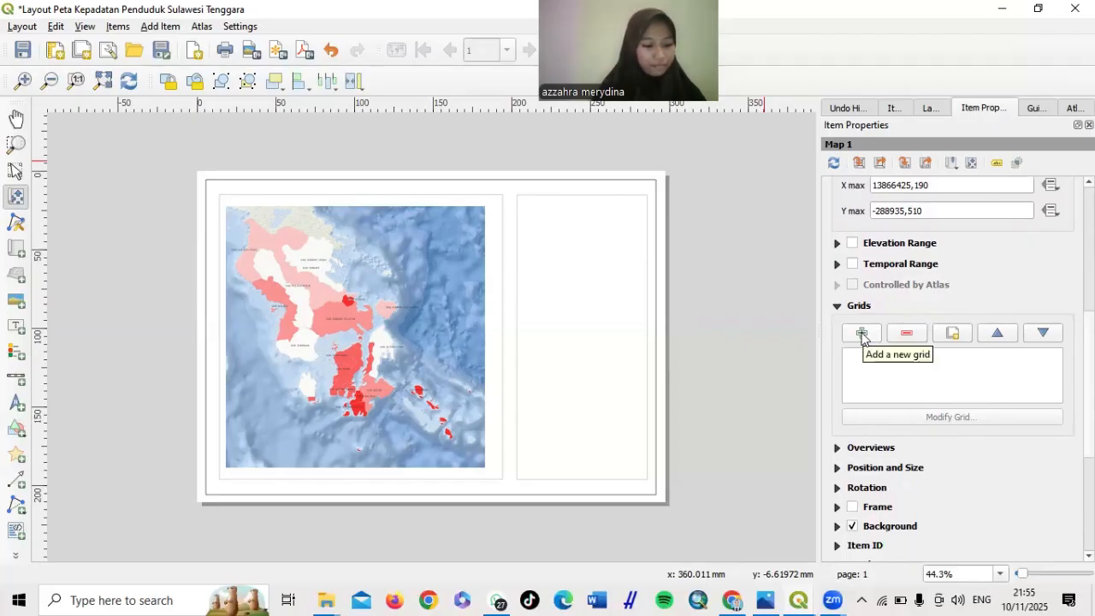
Add Grid 1 to Map 1 and open its Modify Grid settings
{"action": "left_click", "coordinate": [862, 333]}
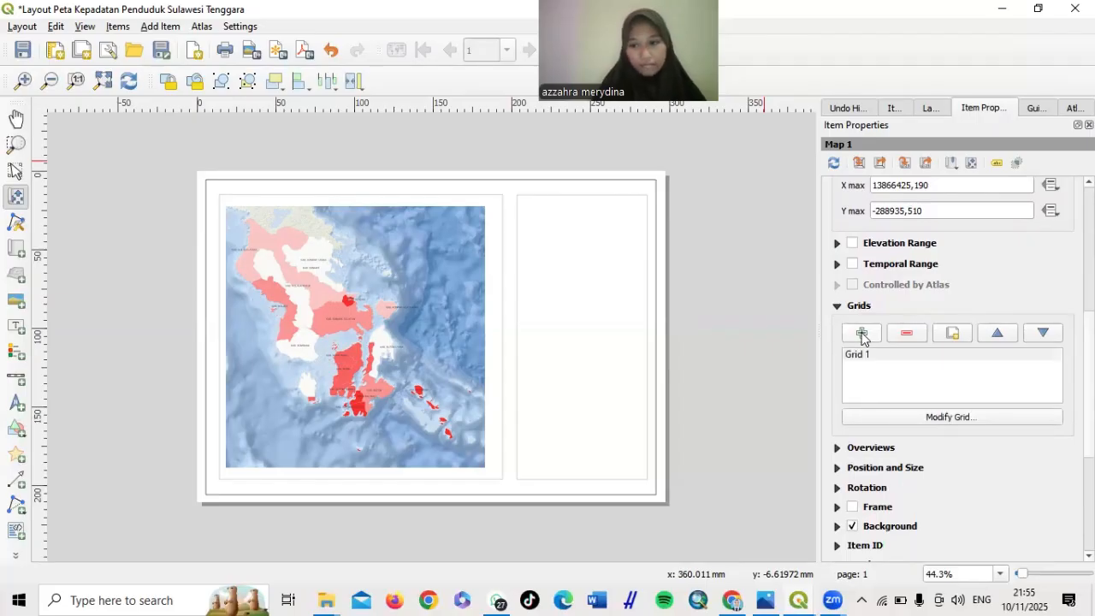
{"action": "left_click", "coordinate": [936, 417]}
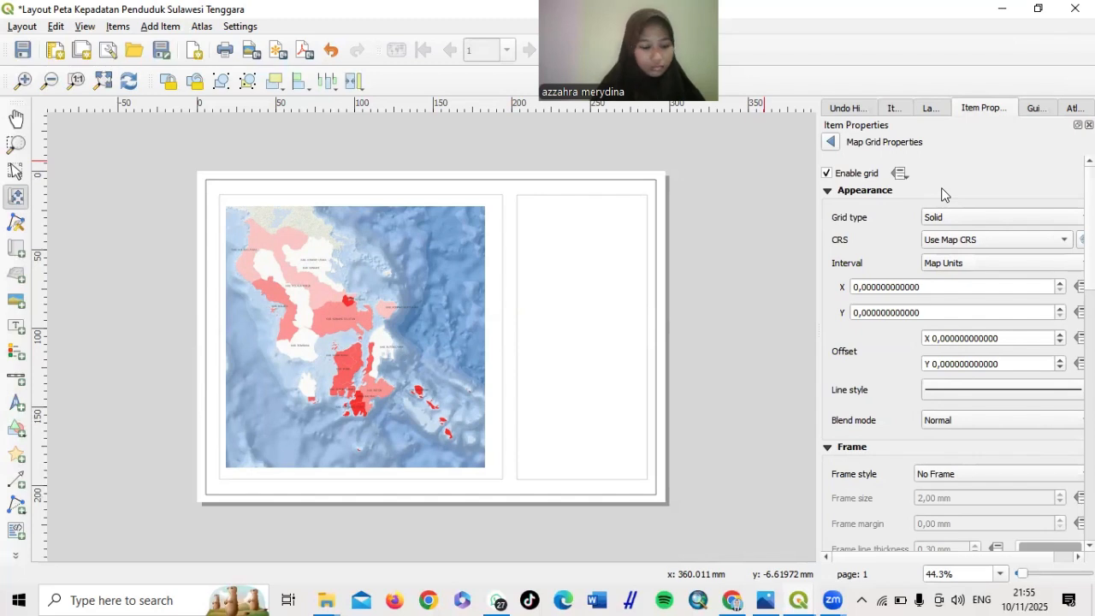
{"action": "scroll", "coordinate": [943, 245], "scroll_direction": "down", "scroll_amount": 1}
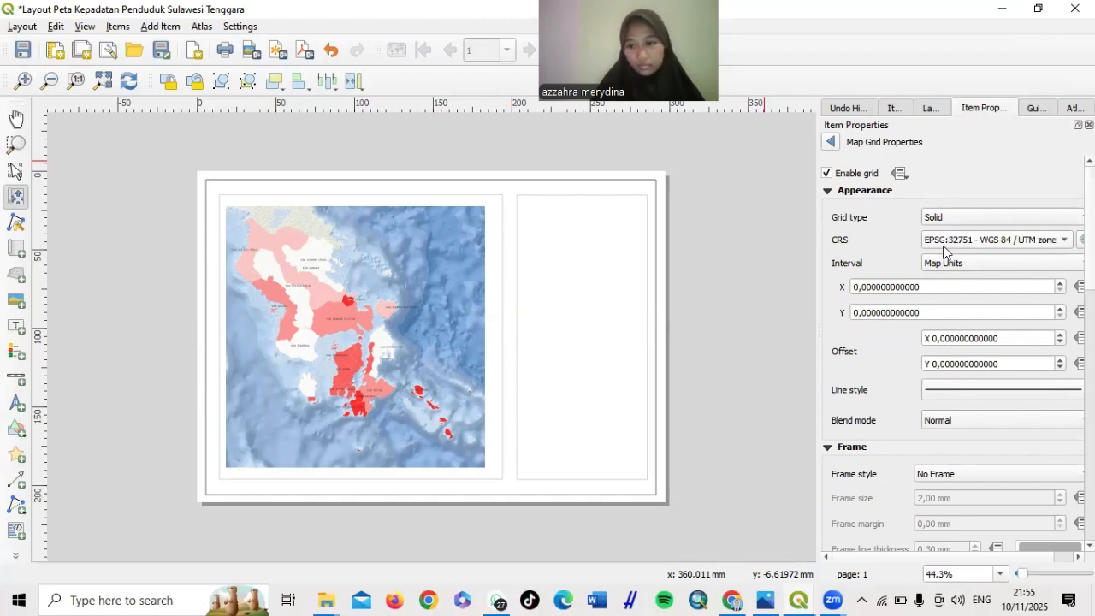
{"action": "scroll", "coordinate": [943, 246], "scroll_direction": "up", "scroll_amount": 2}
{"action": "scroll", "coordinate": [943, 245], "scroll_direction": "down", "scroll_amount": 1}
{"action": "scroll", "coordinate": [943, 246], "scroll_direction": "up", "scroll_amount": 1}
{"action": "scroll", "coordinate": [943, 245], "scroll_direction": "down", "scroll_amount": 1}
{"action": "scroll", "coordinate": [943, 245], "scroll_direction": "up", "scroll_amount": 1}
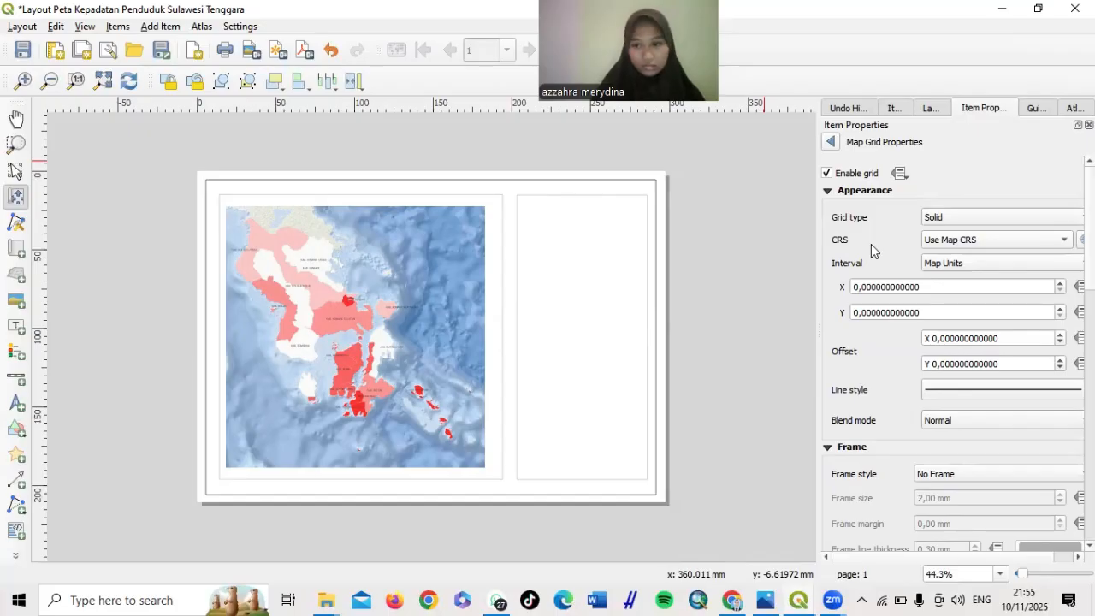
{"action": "scroll", "coordinate": [871, 251], "scroll_direction": "down", "scroll_amount": 2}
{"action": "scroll", "coordinate": [871, 251], "scroll_direction": "up", "scroll_amount": 2}
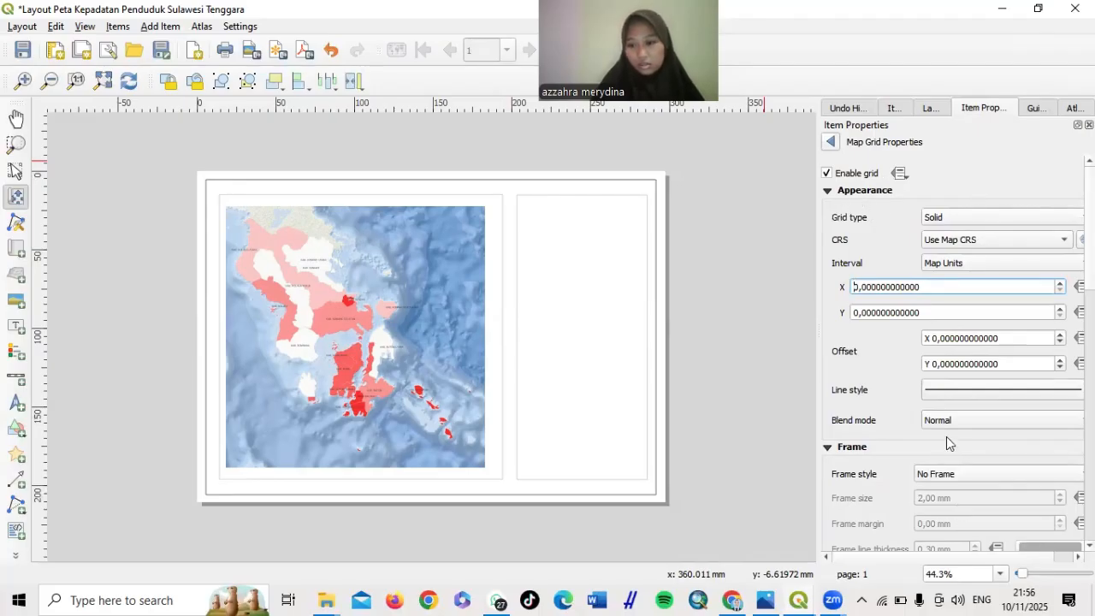
{"action": "scroll", "coordinate": [845, 478], "scroll_direction": "down", "scroll_amount": 5}
{"action": "scroll", "coordinate": [845, 478], "scroll_direction": "up", "scroll_amount": 5}
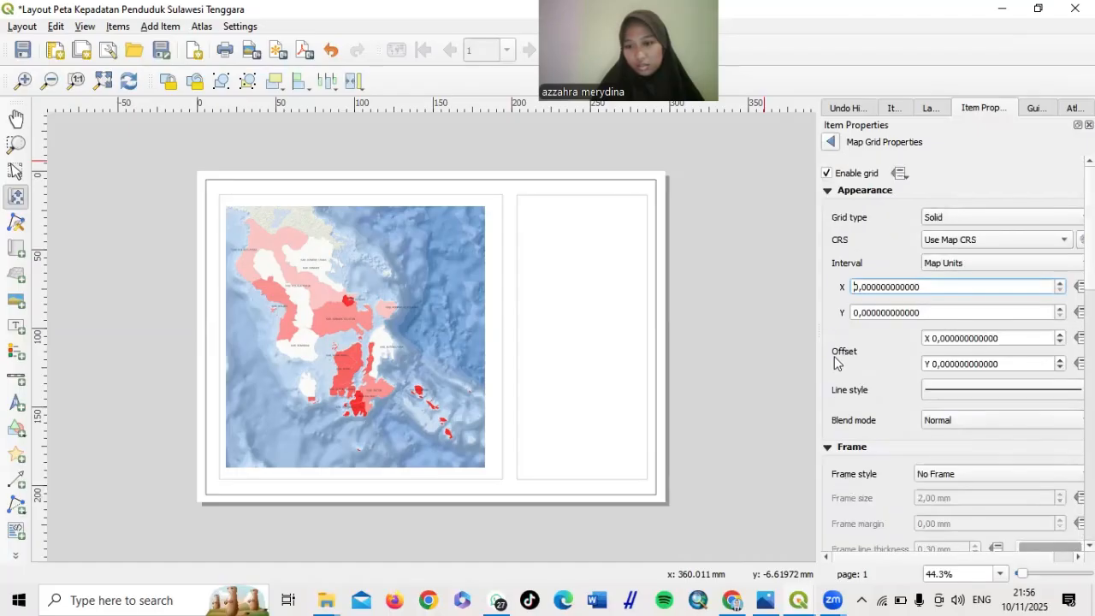
{"action": "left_click_drag", "start_coordinate": [814, 318], "coordinate": [765, 327]}
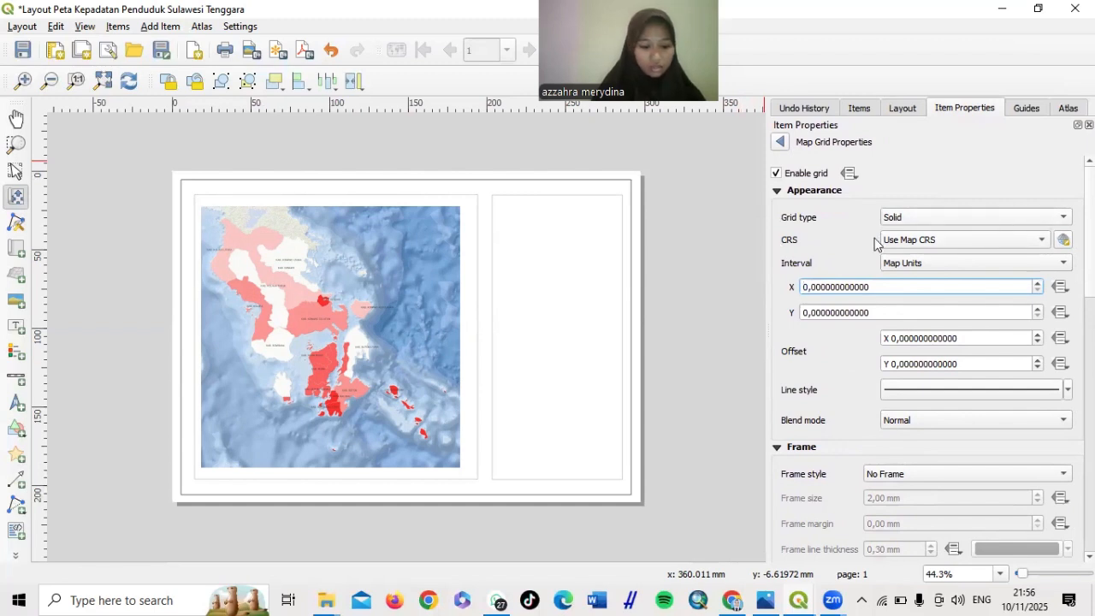
Open the grid's CRS settings, still on Use Map CRS, and list the CRS options
{"action": "left_click", "coordinate": [1065, 241]}
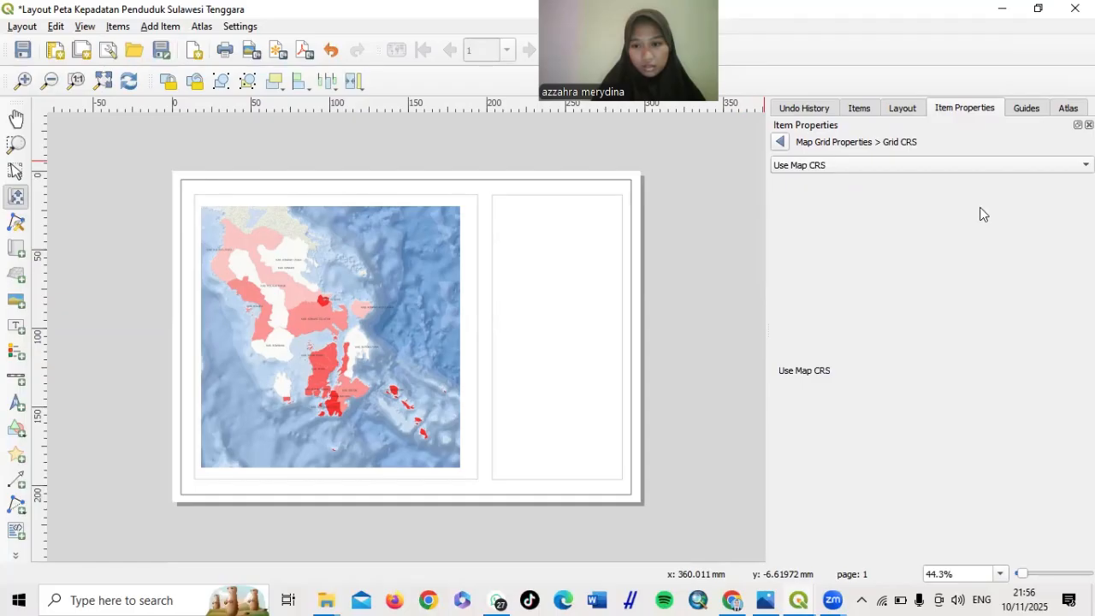
{"action": "left_click", "coordinate": [782, 142]}
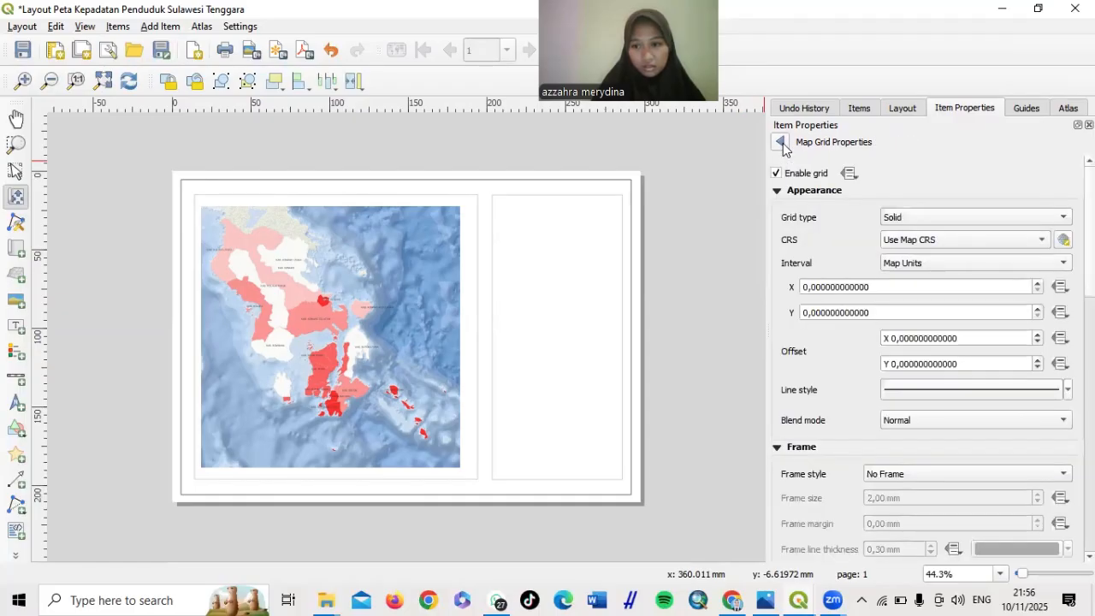
{"action": "left_click", "coordinate": [1044, 240]}
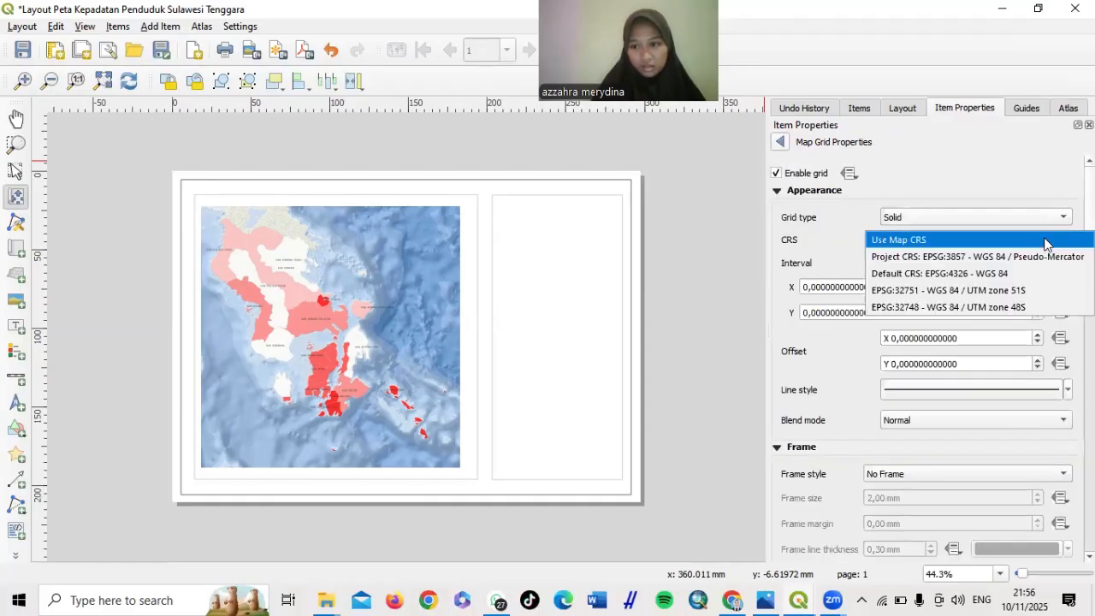
{"action": "left_click", "coordinate": [999, 193]}
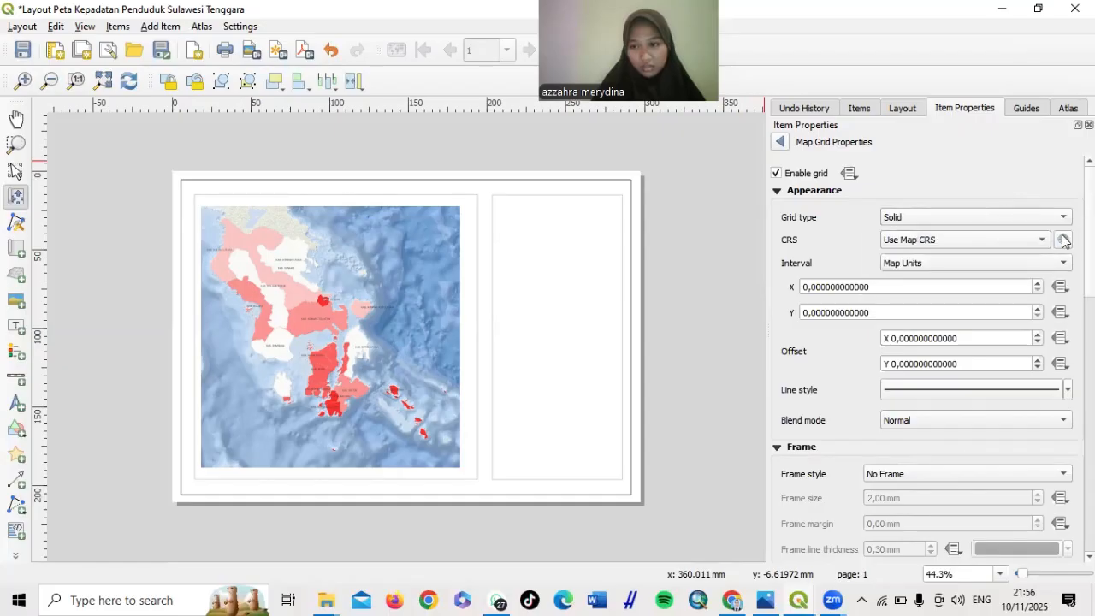
{"action": "left_click", "coordinate": [1064, 240]}
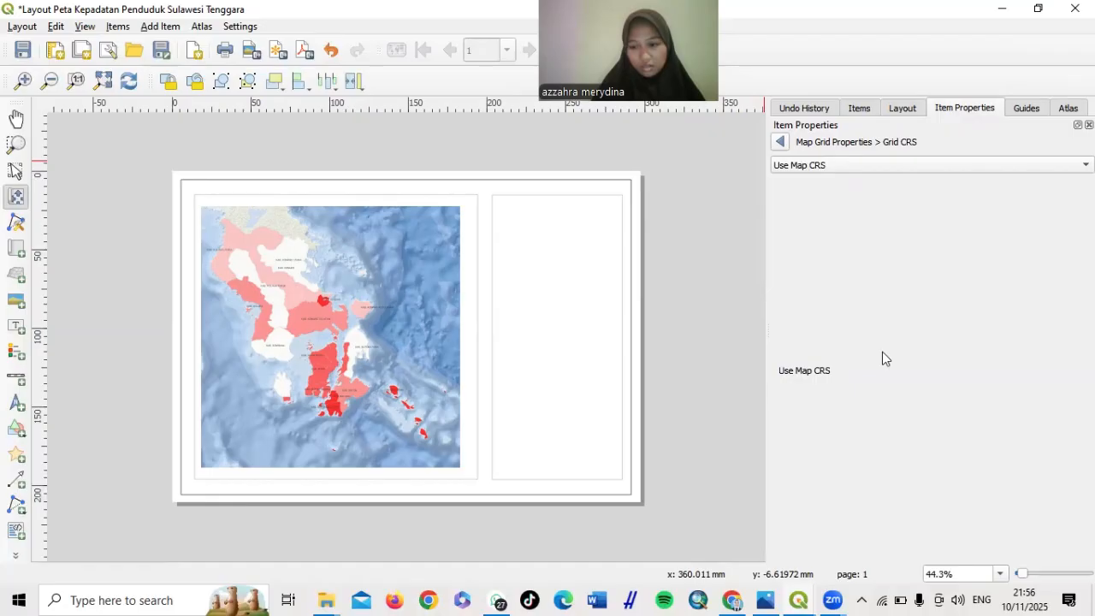
{"action": "left_click", "coordinate": [804, 109]}
{"action": "scroll", "coordinate": [920, 208], "scroll_direction": "up", "scroll_amount": 10}
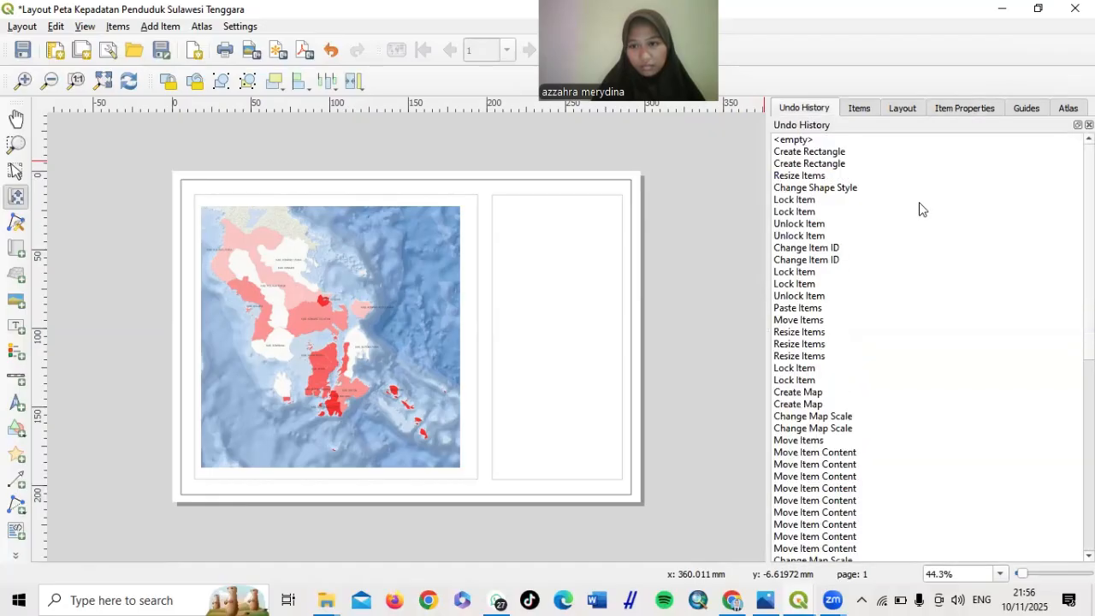
{"action": "left_click", "coordinate": [959, 108]}
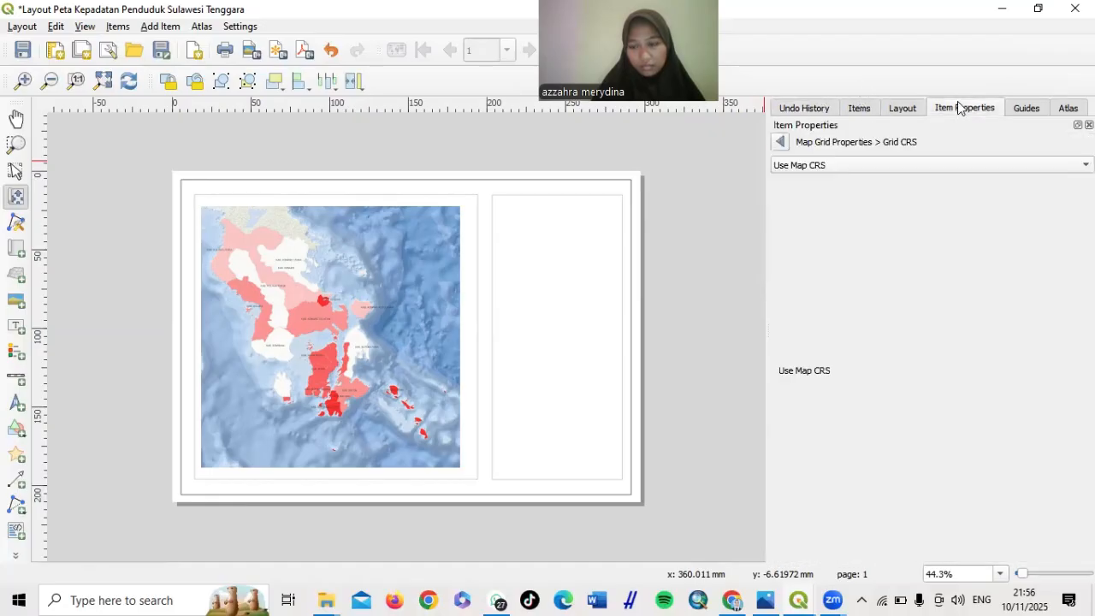
{"action": "left_click", "coordinate": [1014, 167]}
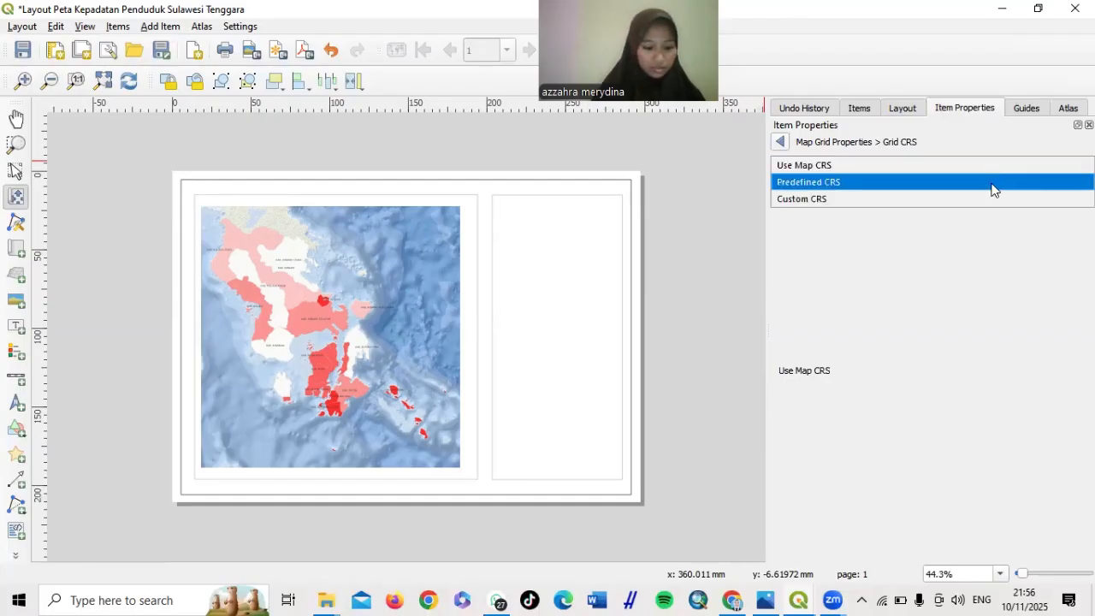
Choose Predefined CRS, filter for 'WGS 8' and select EPSG:4326 - WGS 84
{"action": "left_click", "coordinate": [992, 183]}
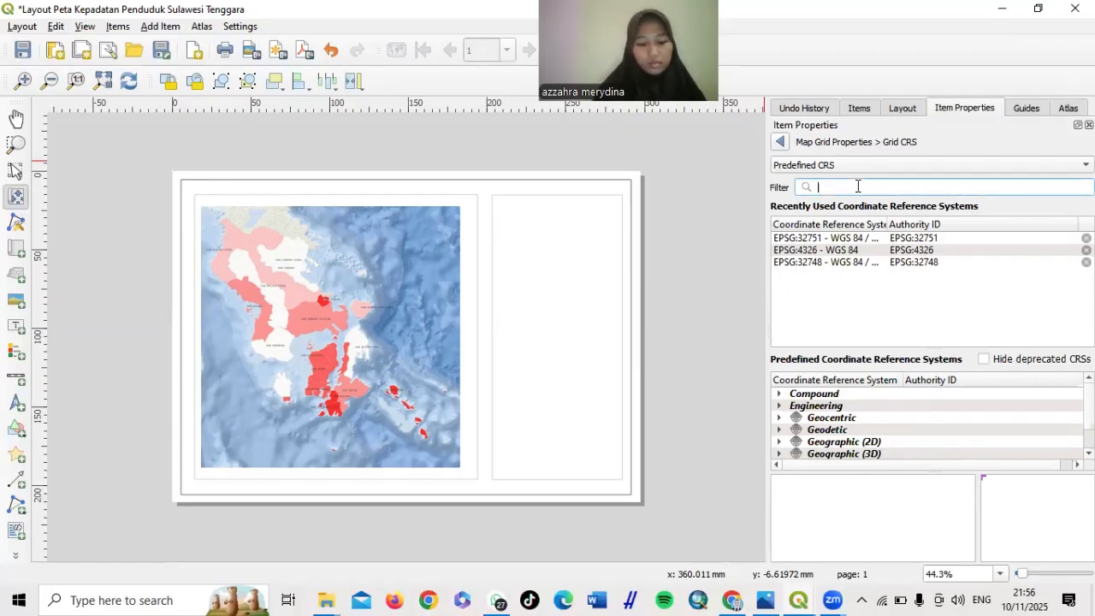
{"action": "type", "text": "WGS 84"}
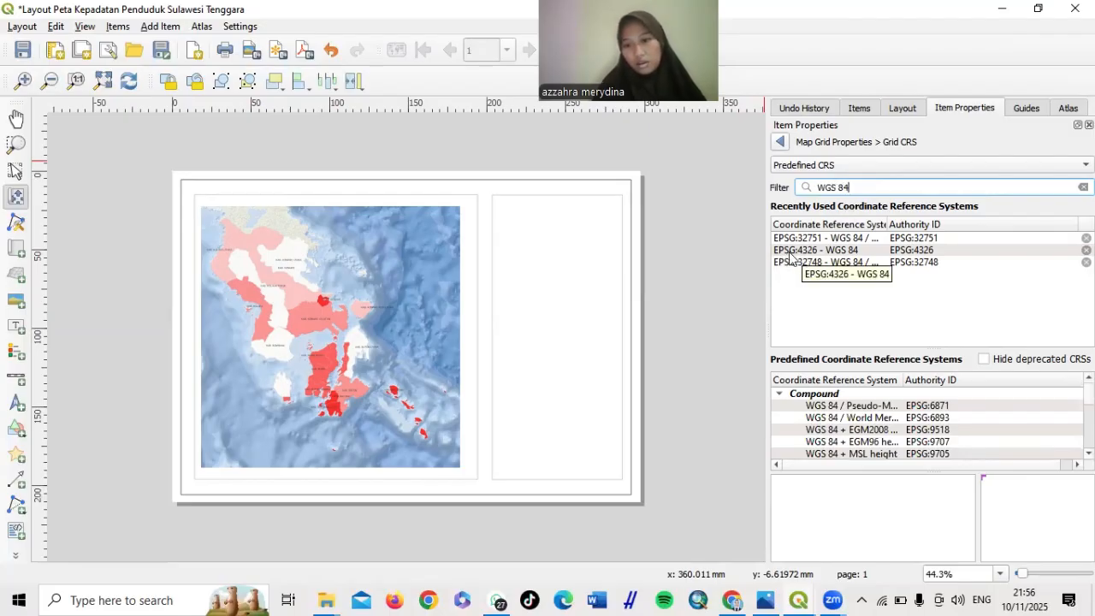
{"action": "left_click", "coordinate": [814, 253]}
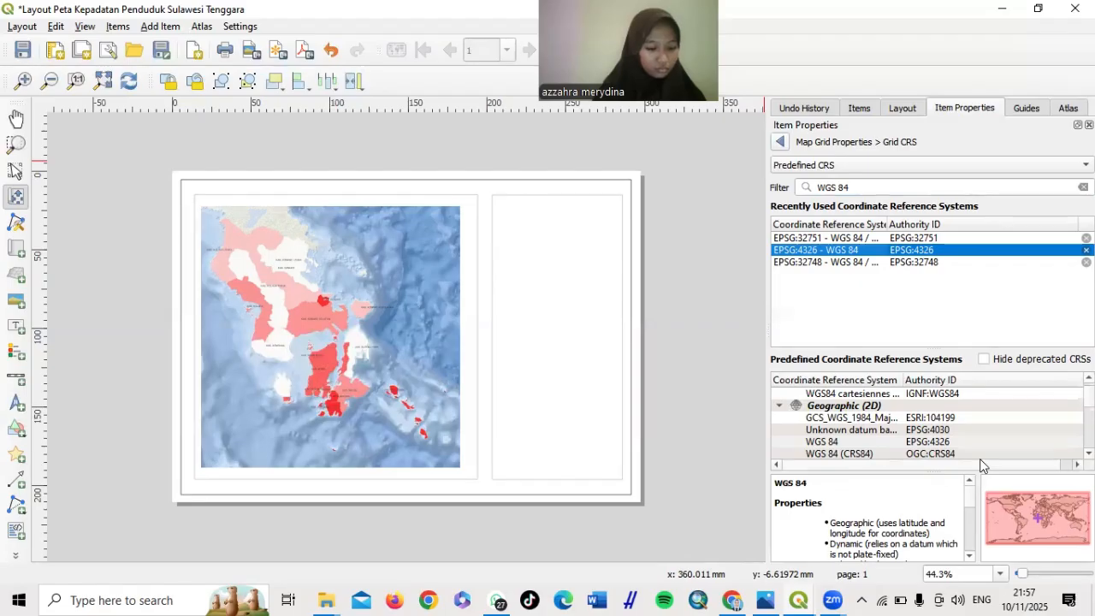
{"action": "scroll", "coordinate": [834, 482], "scroll_direction": "down", "scroll_amount": 10}
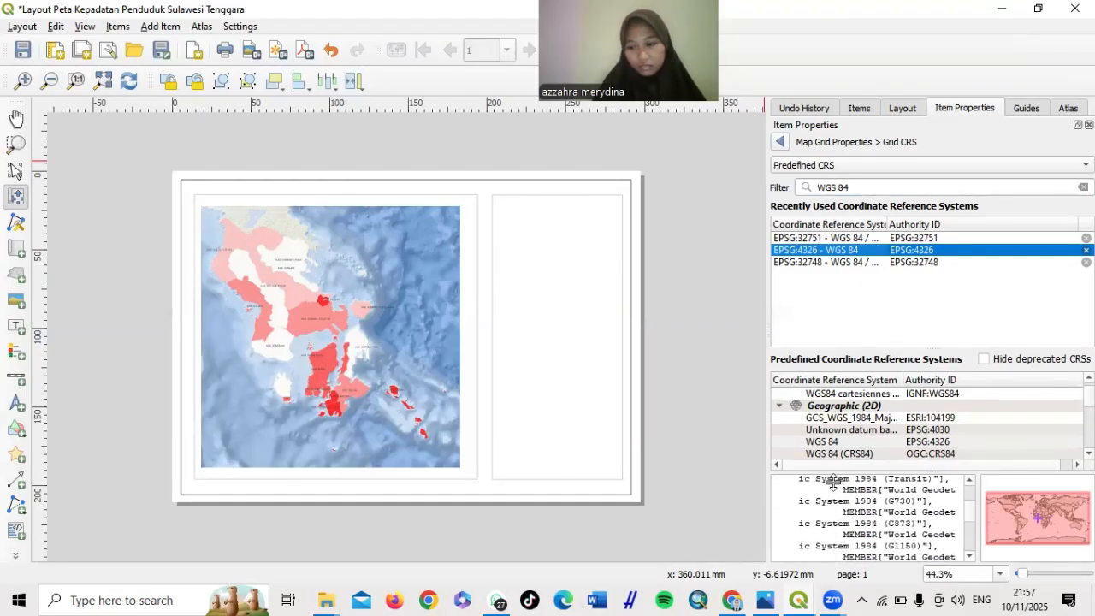
{"action": "scroll", "coordinate": [956, 442], "scroll_direction": "down", "scroll_amount": 3}
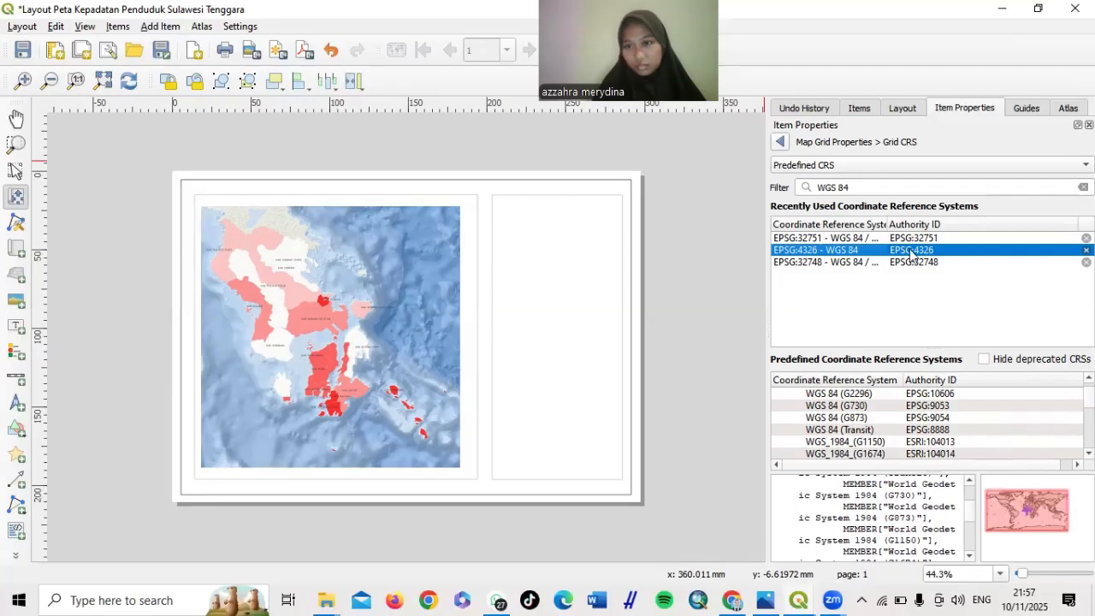
Float the Item Properties panel and return to the grid settings with WGS 84 applied
{"action": "left_click_drag", "start_coordinate": [768, 147], "coordinate": [689, 156]}
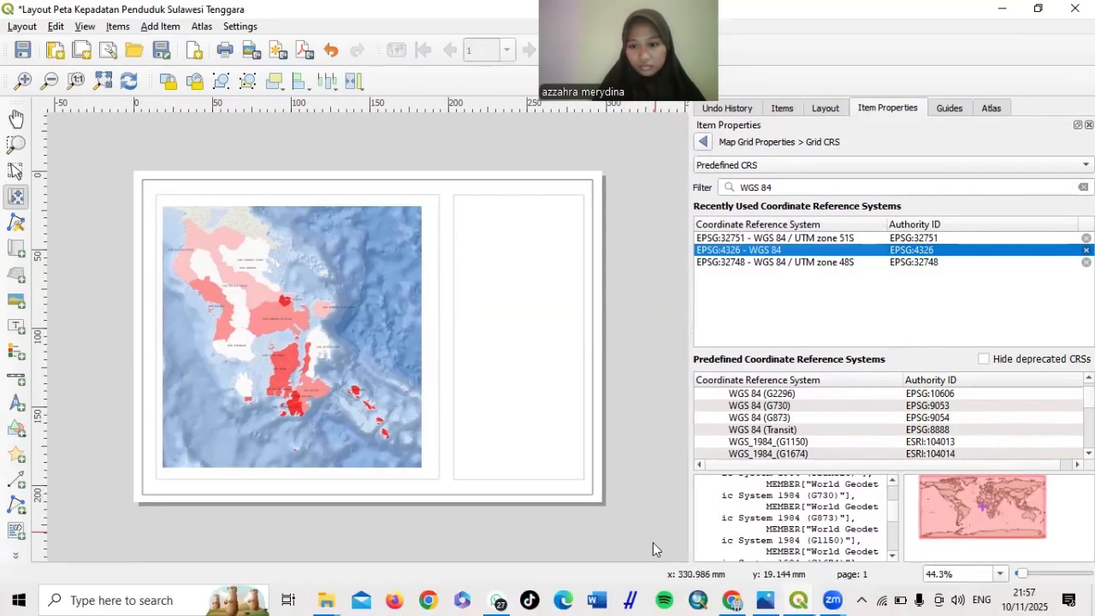
{"action": "left_click", "coordinate": [686, 553]}
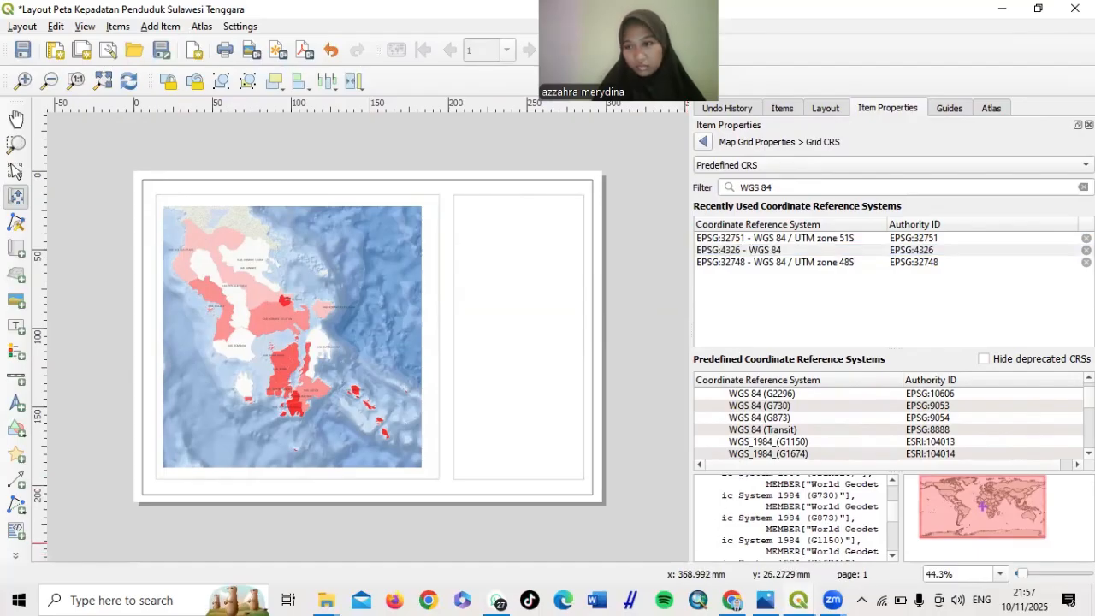
{"action": "left_click", "coordinate": [1078, 125]}
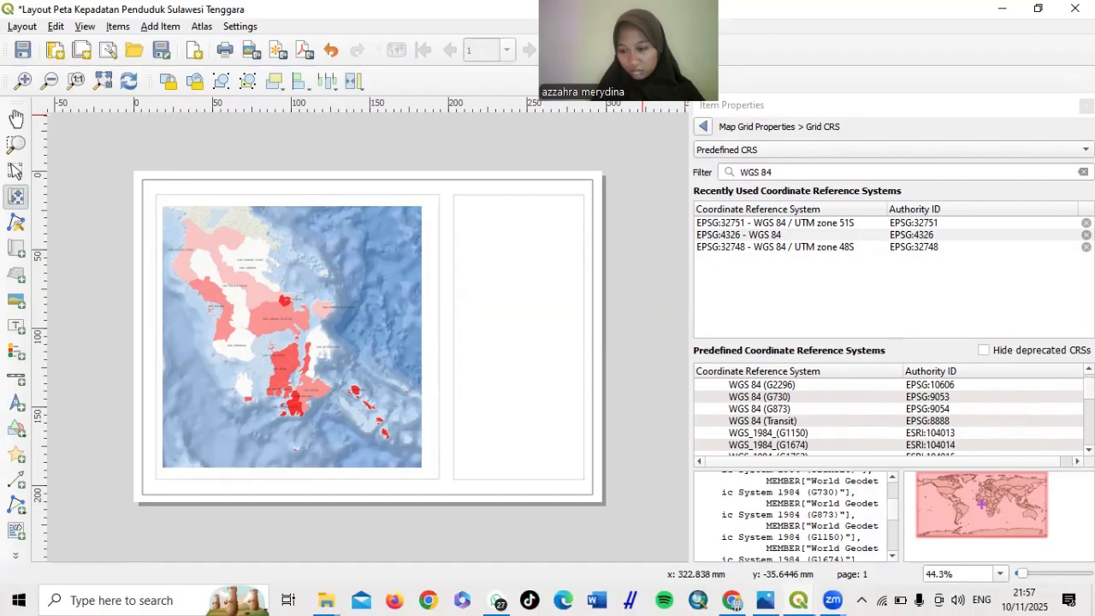
{"action": "scroll", "coordinate": [890, 415], "scroll_direction": "down", "scroll_amount": 10}
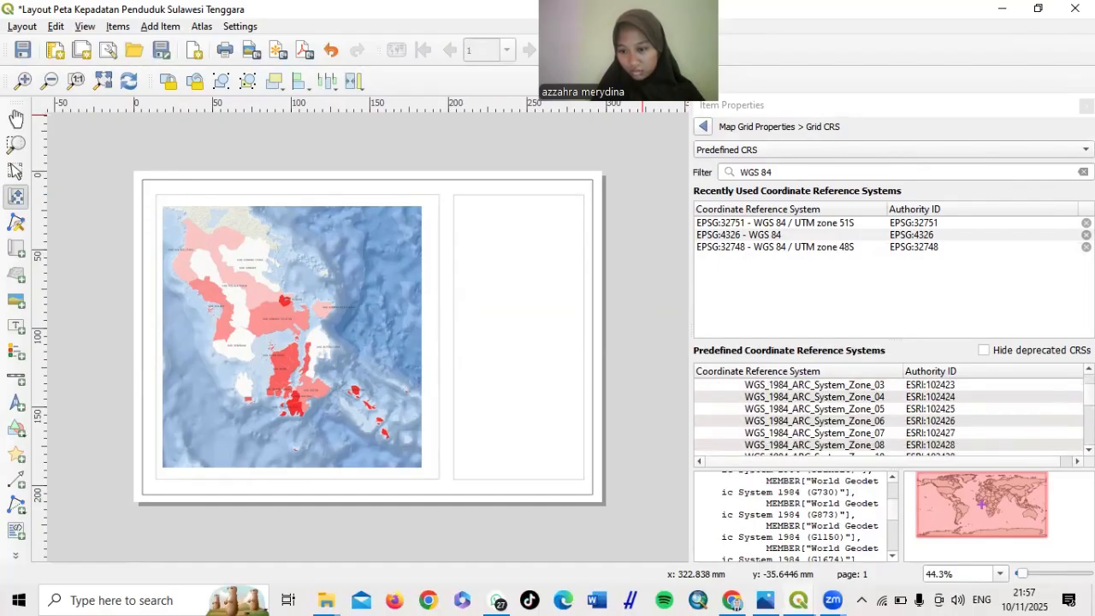
{"action": "scroll", "coordinate": [1054, 524], "scroll_direction": "down", "scroll_amount": 5}
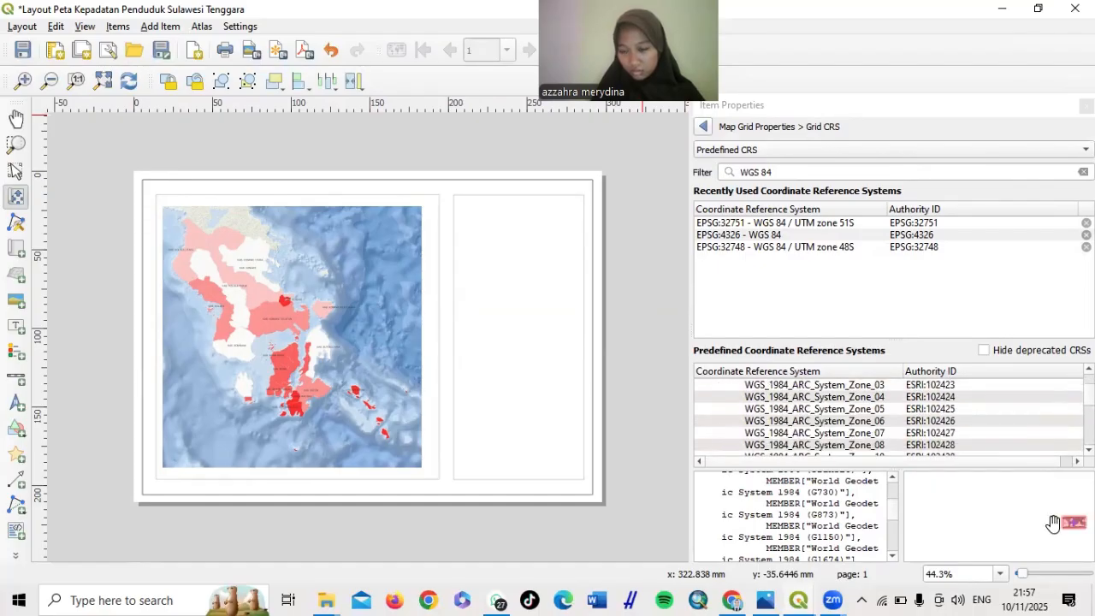
{"action": "scroll", "coordinate": [1053, 524], "scroll_direction": "up", "scroll_amount": 3}
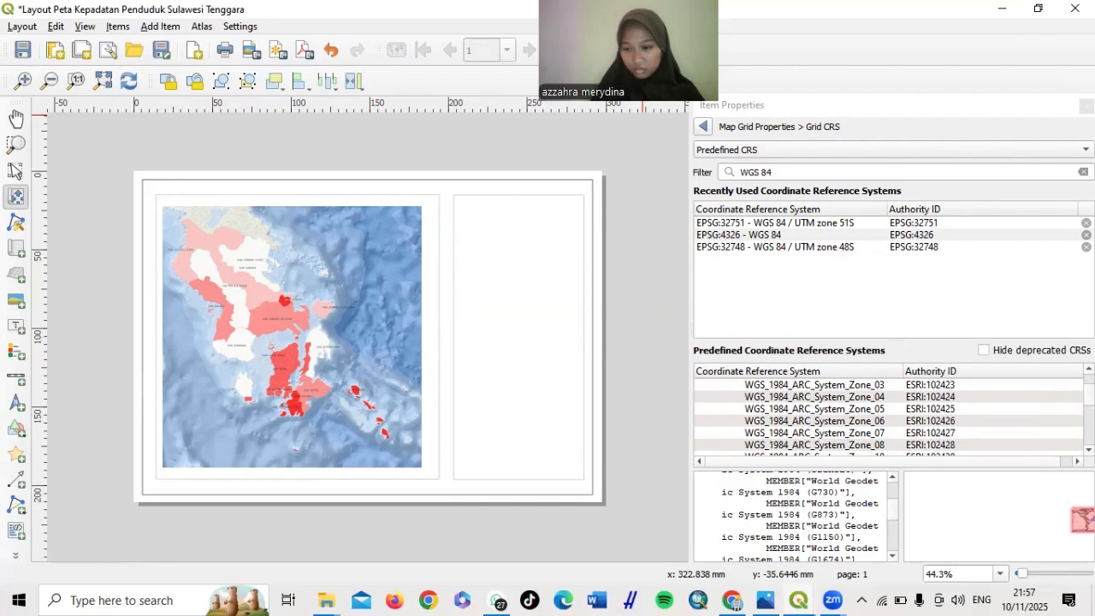
{"action": "left_click", "coordinate": [1037, 522]}
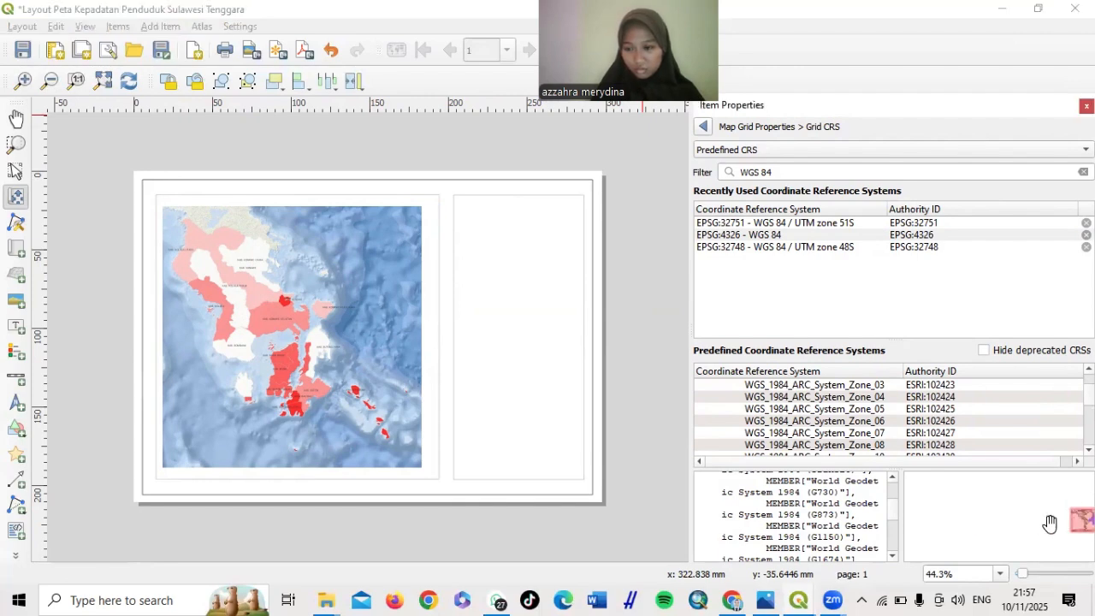
{"action": "scroll", "coordinate": [1050, 524], "scroll_direction": "down", "scroll_amount": 2}
{"action": "scroll", "coordinate": [1061, 531], "scroll_direction": "up", "scroll_amount": 2}
{"action": "left_click_drag", "start_coordinate": [1061, 527], "coordinate": [971, 507]}
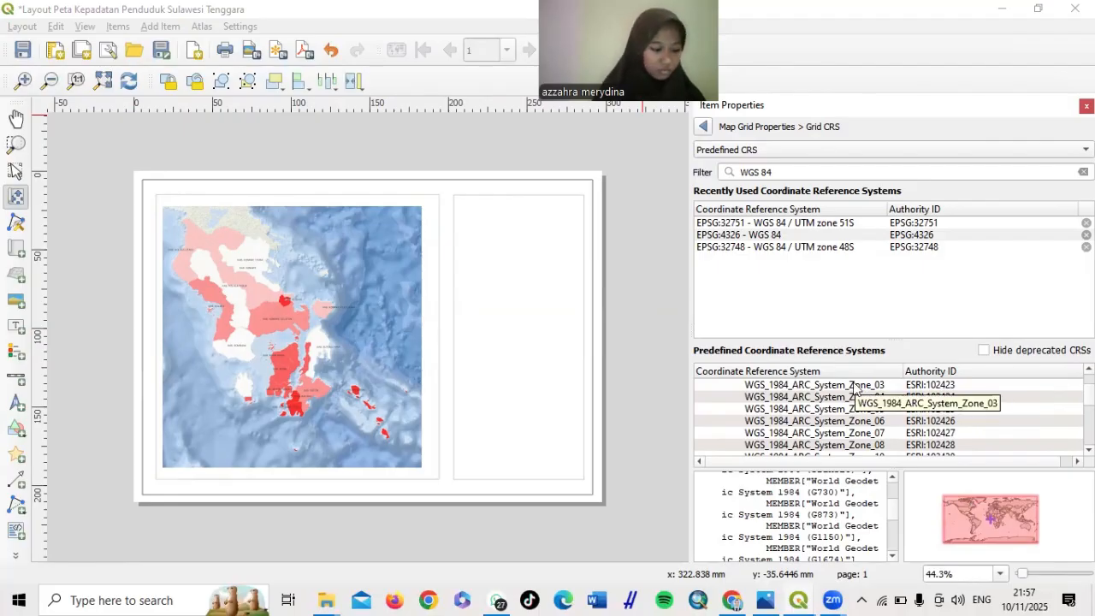
{"action": "left_click", "coordinate": [701, 128]}
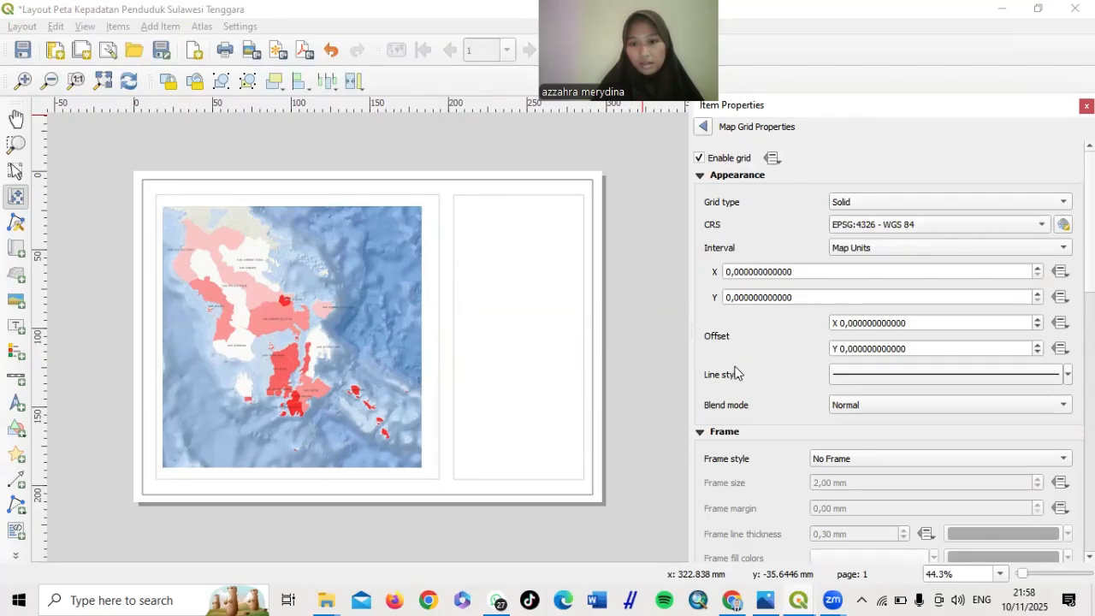
Set the grid's Frame style to Interior and Exterior Ticks
{"action": "scroll", "coordinate": [735, 373], "scroll_direction": "down", "scroll_amount": 4}
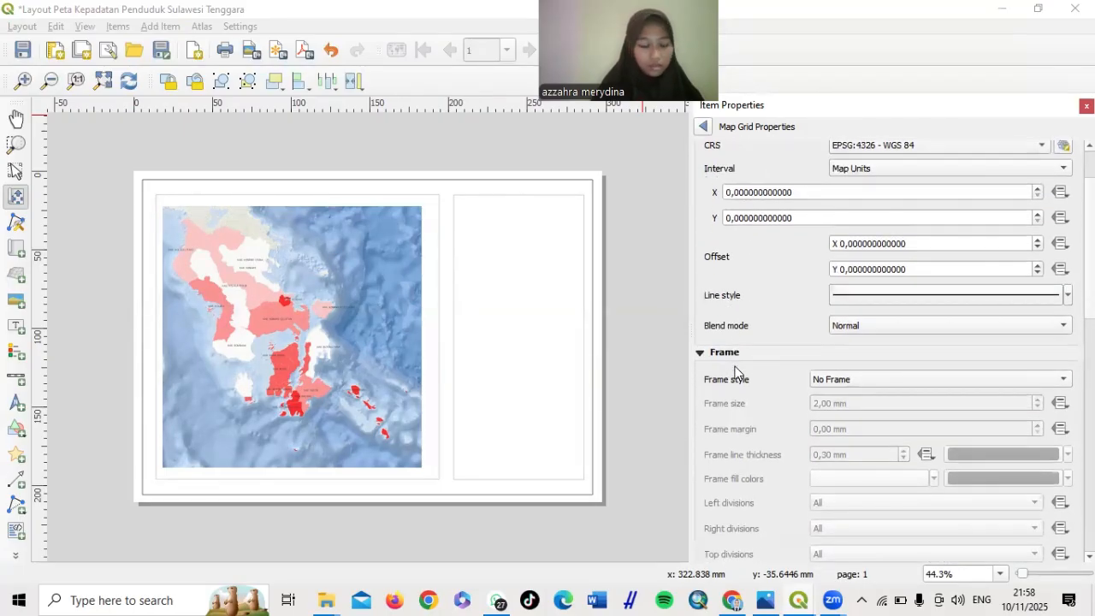
{"action": "scroll", "coordinate": [735, 373], "scroll_direction": "down", "scroll_amount": 1}
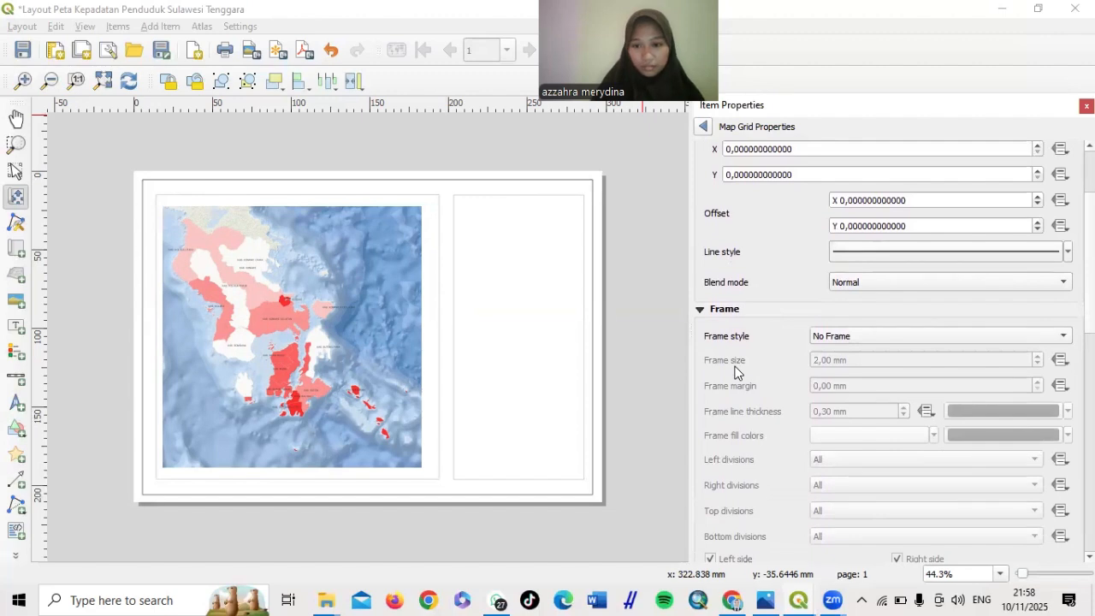
{"action": "scroll", "coordinate": [735, 372], "scroll_direction": "down", "scroll_amount": 1}
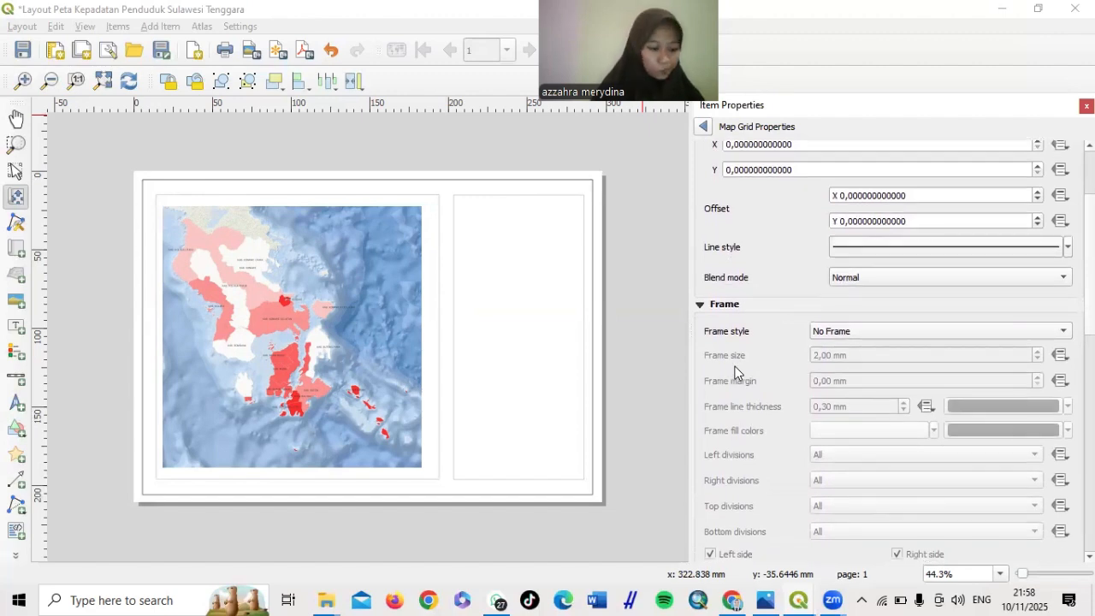
{"action": "scroll", "coordinate": [735, 366], "scroll_direction": "down", "scroll_amount": 1}
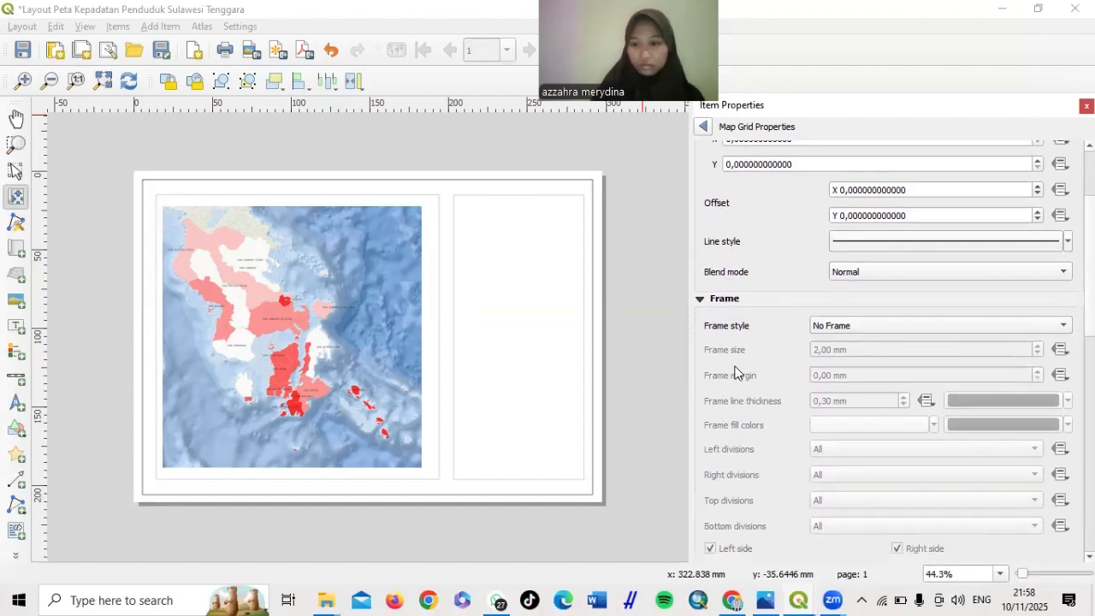
{"action": "left_click", "coordinate": [862, 330]}
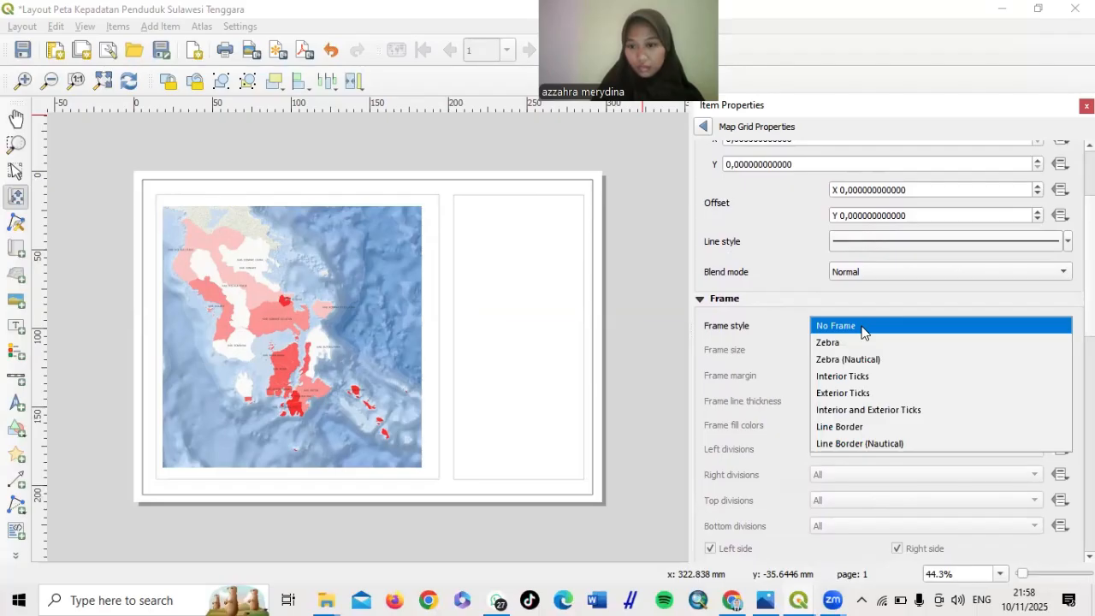
{"action": "left_click", "coordinate": [908, 413]}
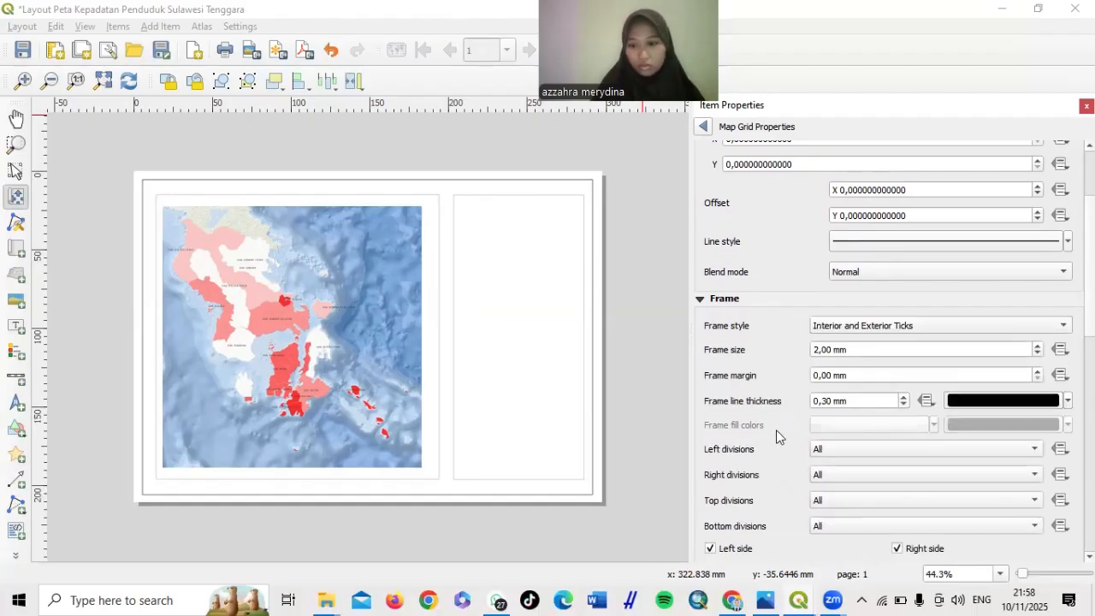
{"action": "scroll", "coordinate": [777, 429], "scroll_direction": "down", "scroll_amount": 3}
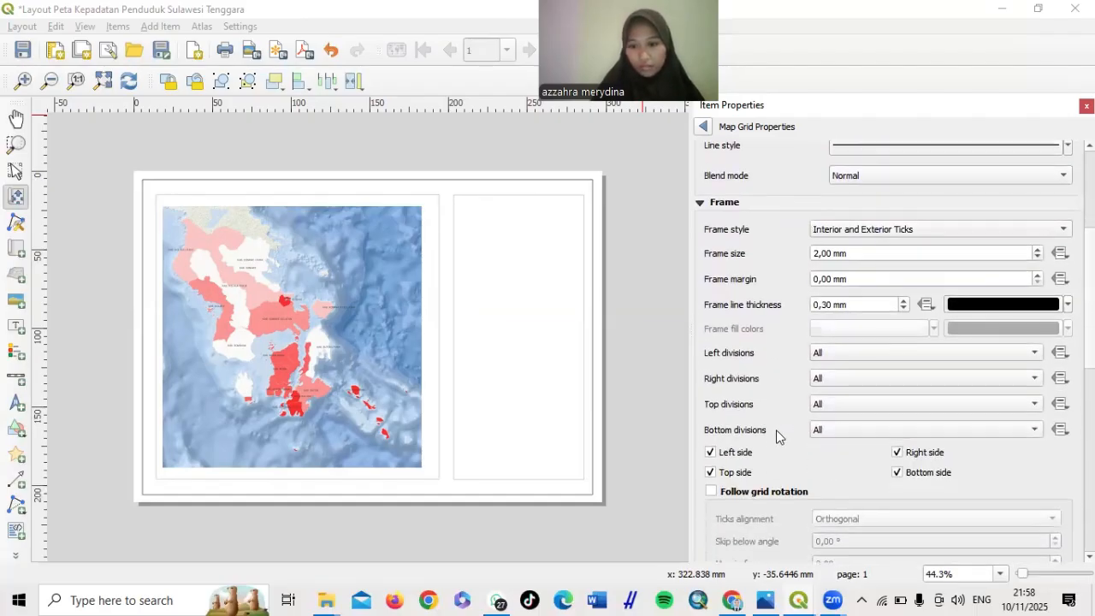
{"action": "scroll", "coordinate": [776, 430], "scroll_direction": "down", "scroll_amount": 3}
{"action": "scroll", "coordinate": [776, 430], "scroll_direction": "down", "scroll_amount": 3}
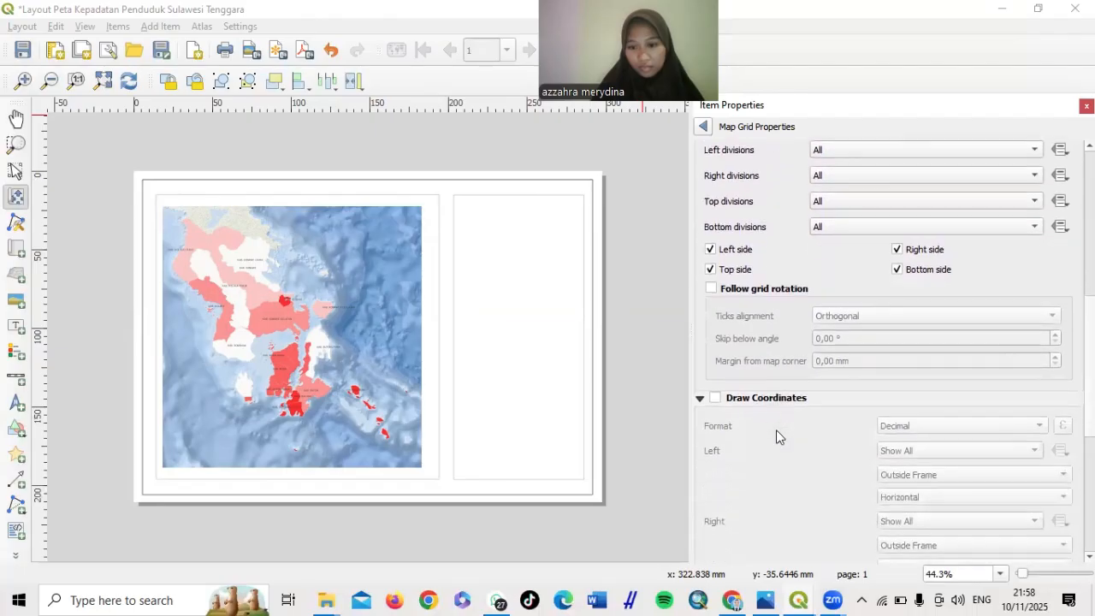
{"action": "scroll", "coordinate": [733, 417], "scroll_direction": "down", "scroll_amount": 2}
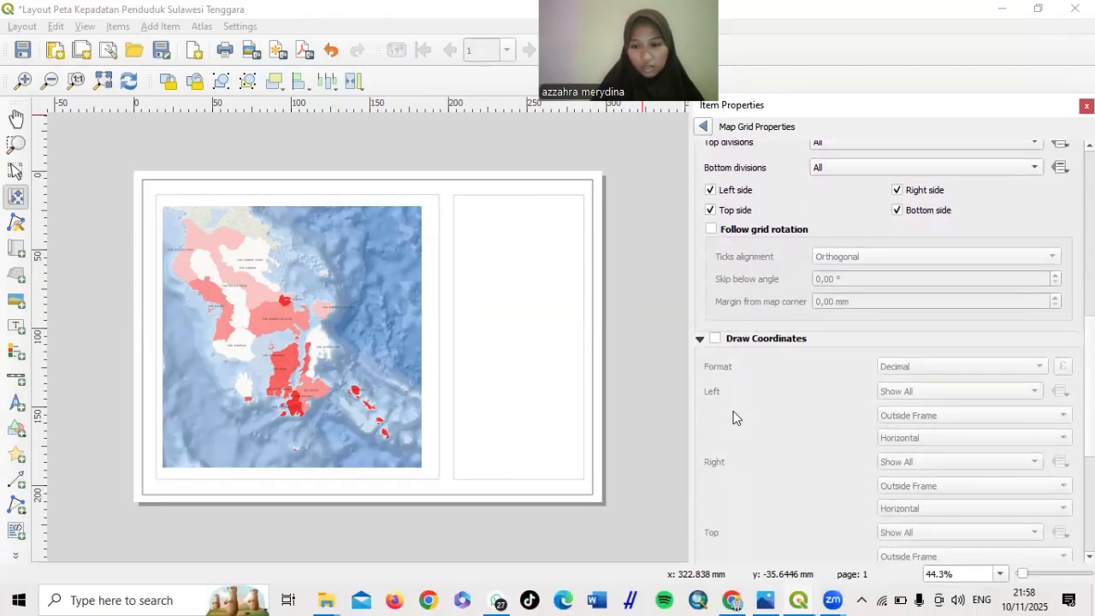
Enable Draw Coordinates with the 'Degree, Minute, Second with Suffix' label format
{"action": "left_click", "coordinate": [716, 338]}
{"action": "scroll", "coordinate": [717, 343], "scroll_direction": "down", "scroll_amount": 1}
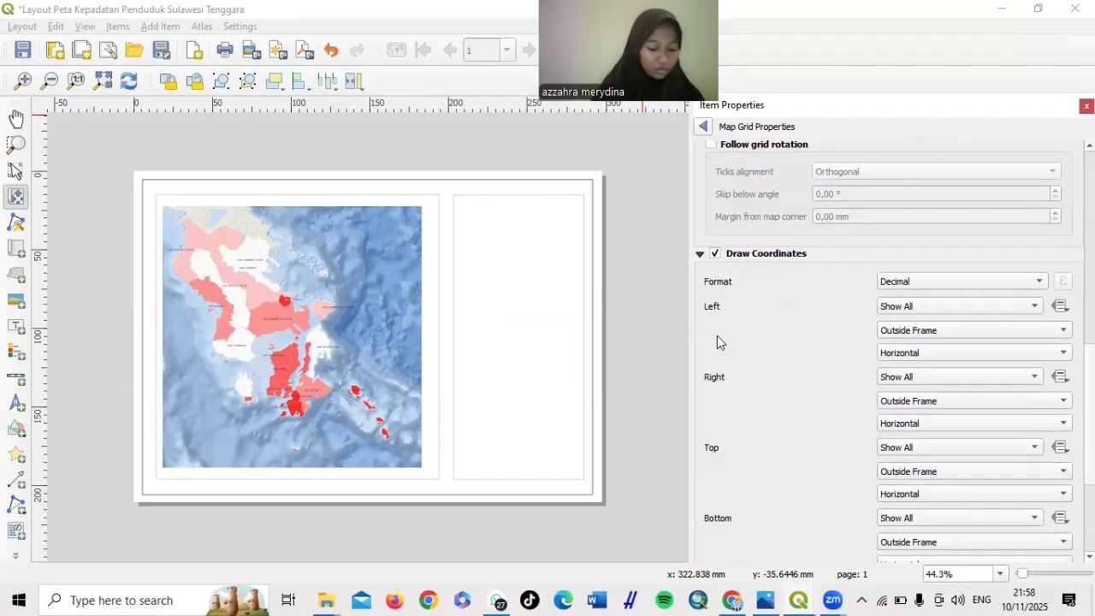
{"action": "left_click", "coordinate": [938, 284]}
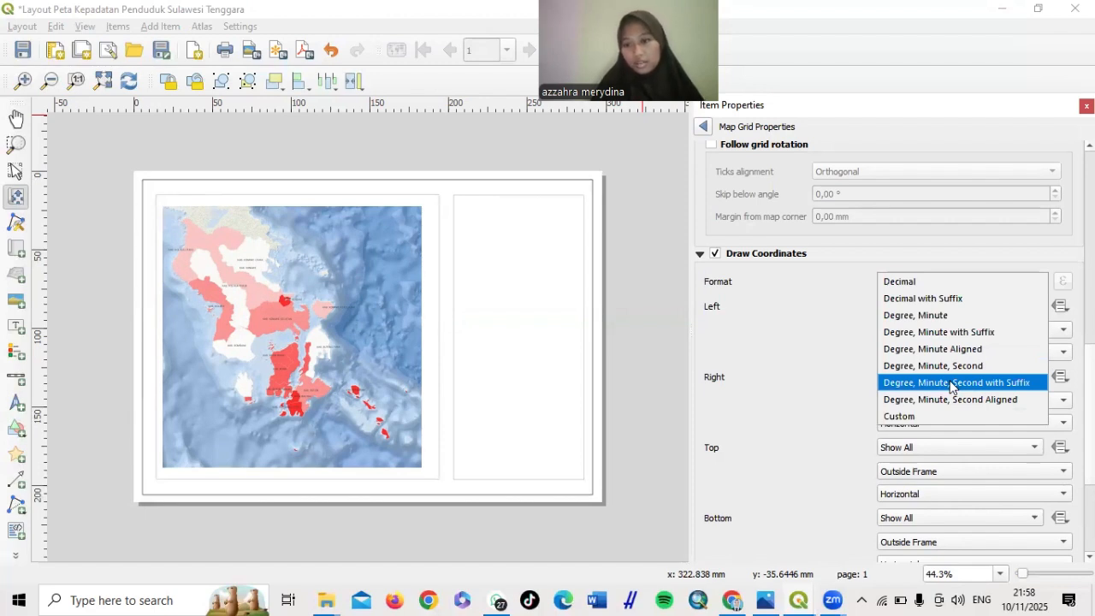
{"action": "left_click", "coordinate": [952, 386]}
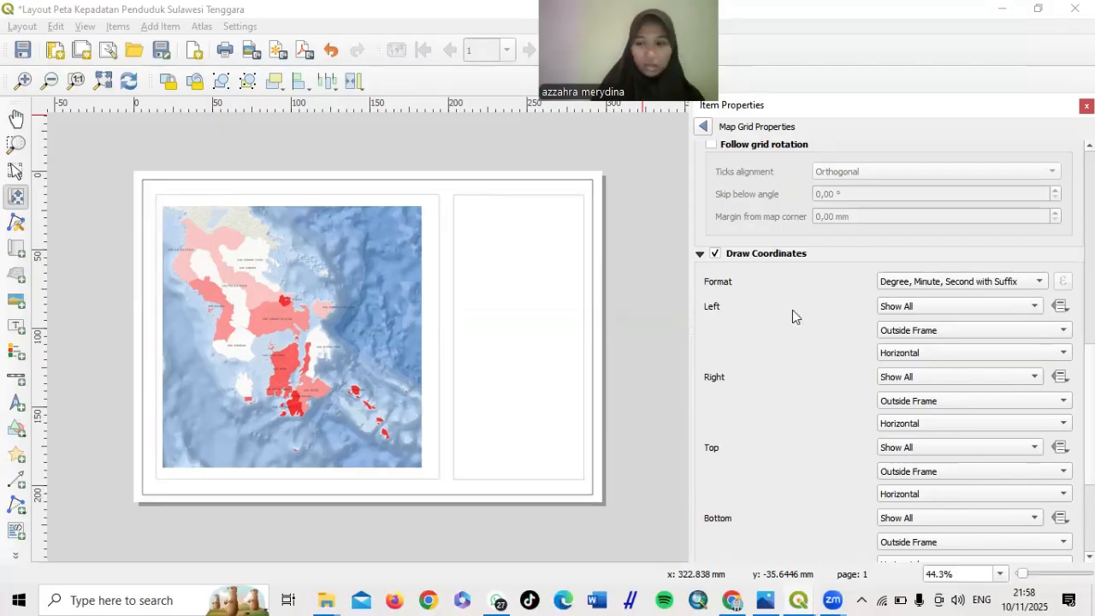
{"action": "scroll", "coordinate": [789, 305], "scroll_direction": "up", "scroll_amount": 10}
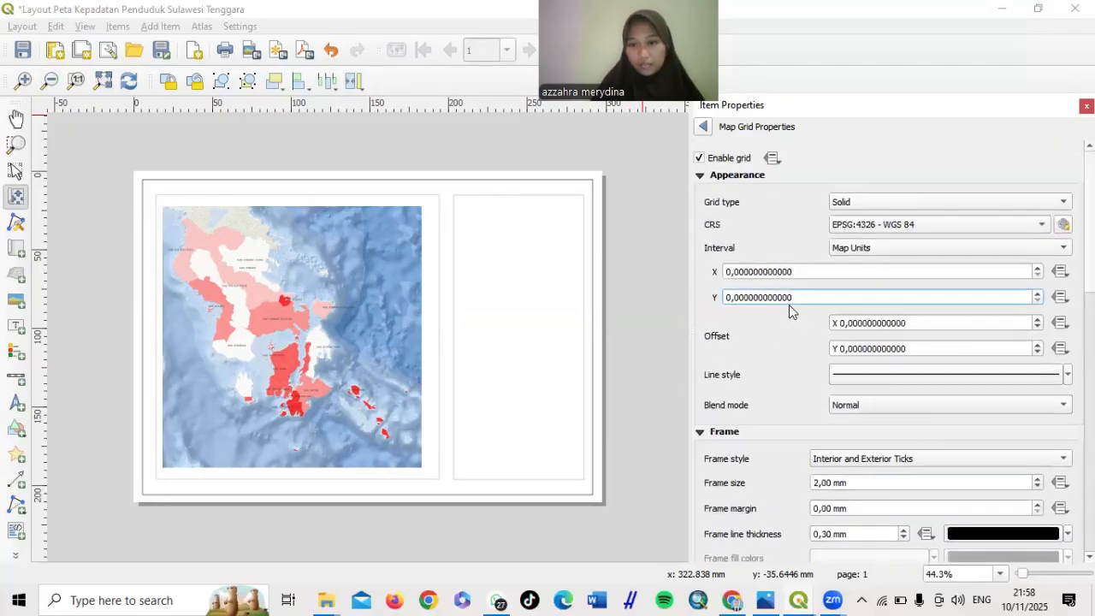
Set grid Interval X and Y to 1 map unit (1 degree)
{"action": "left_click", "coordinate": [733, 272]}
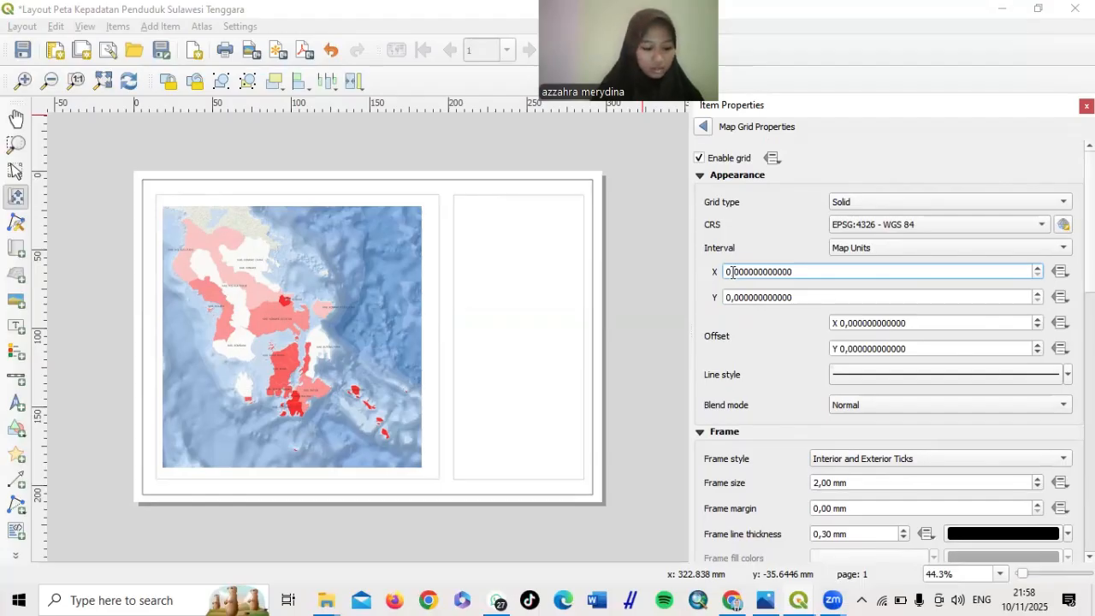
{"action": "key", "text": "BackSpace"}
{"action": "type", "text": "1"}
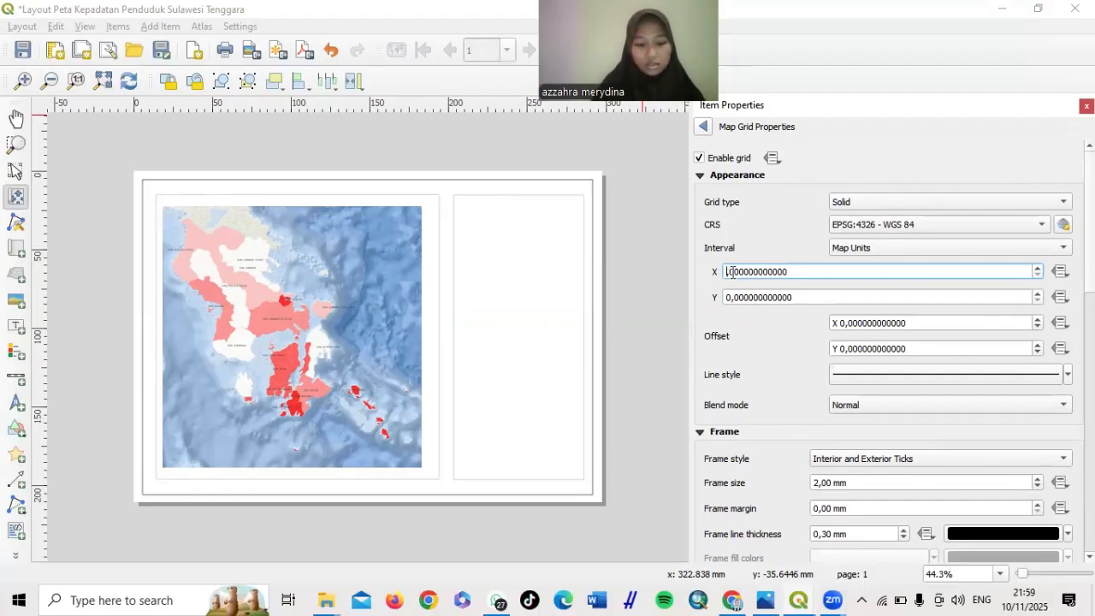
{"action": "type", "text": "1"}
{"action": "left_click", "coordinate": [730, 297]}
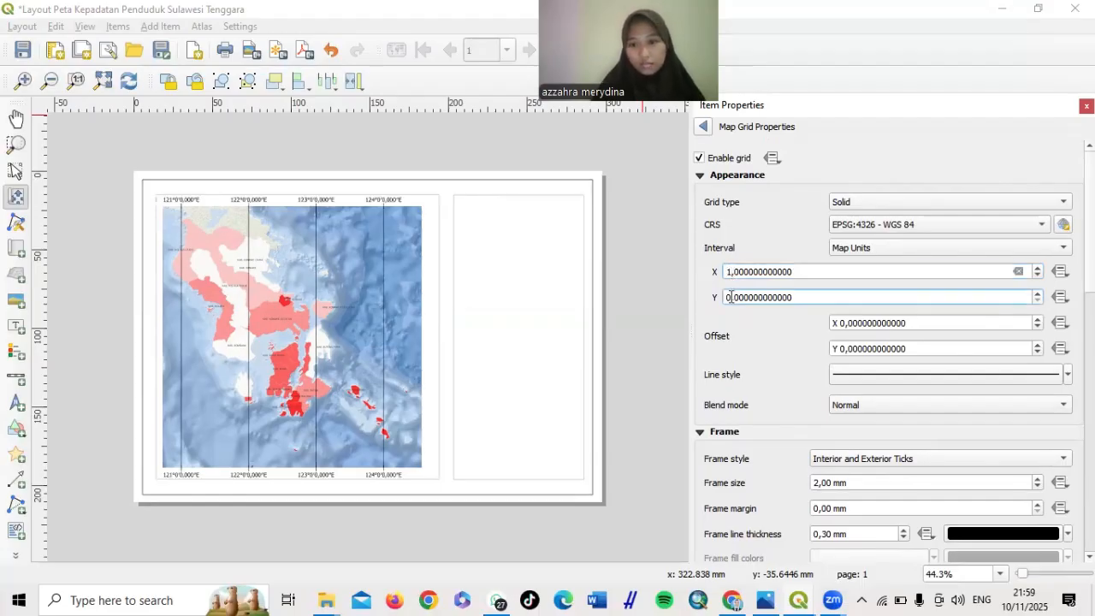
{"action": "key", "text": "BackSpace"}
{"action": "type", "text": "1"}
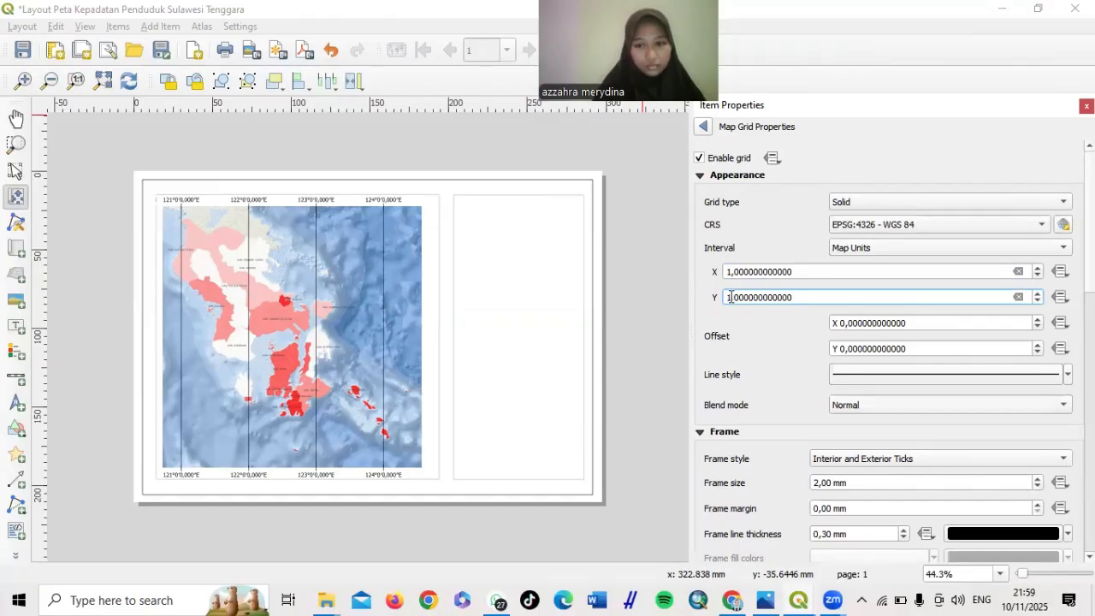
{"action": "left_click", "coordinate": [760, 328]}
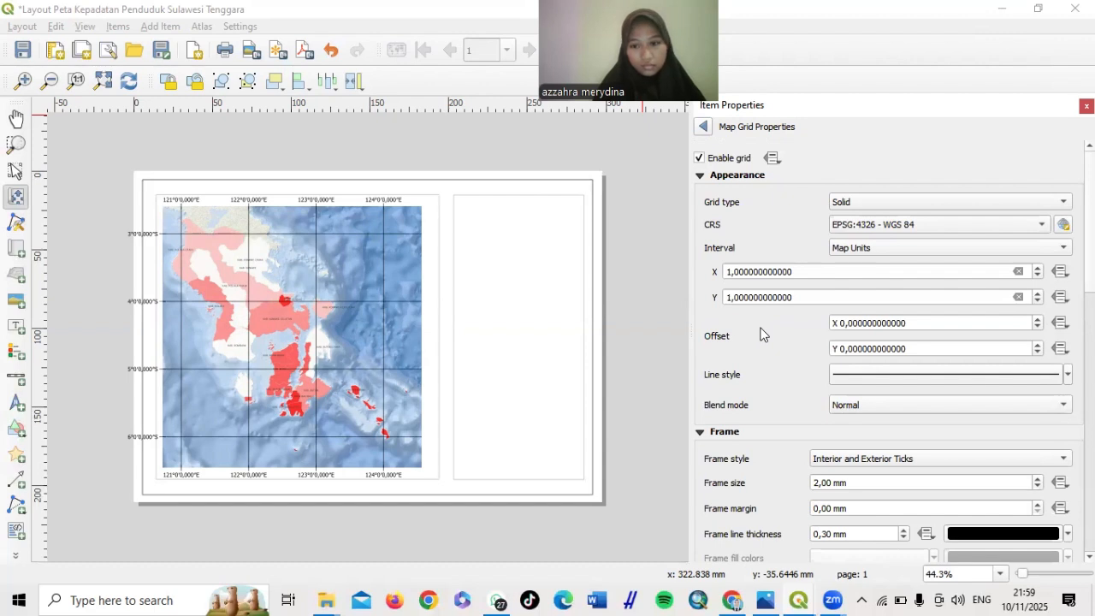
{"action": "left_click", "coordinate": [1036, 300]}
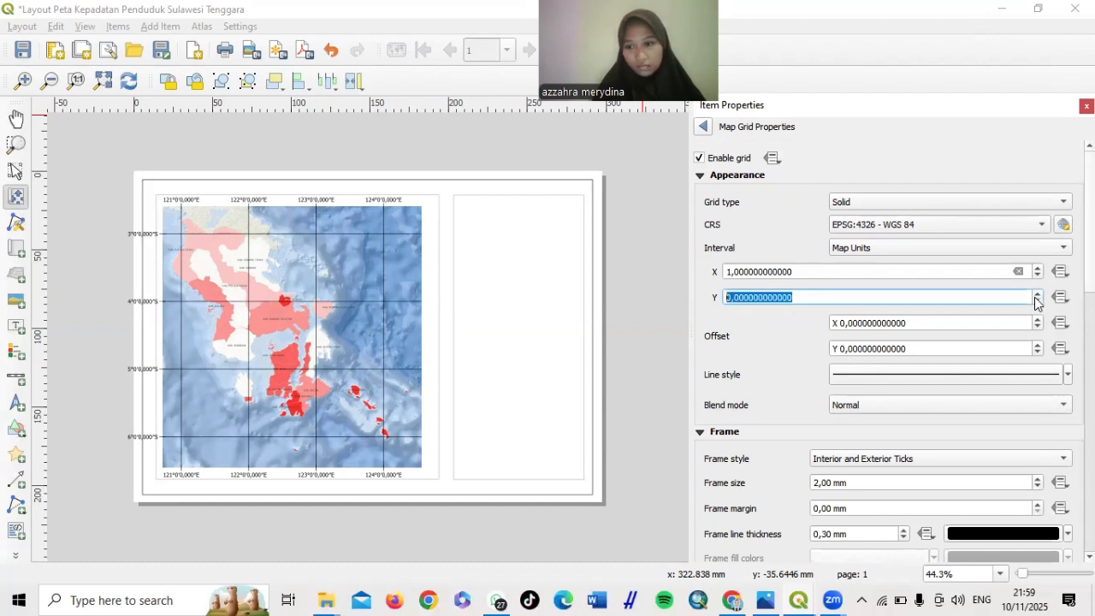
{"action": "left_click", "coordinate": [731, 299]}
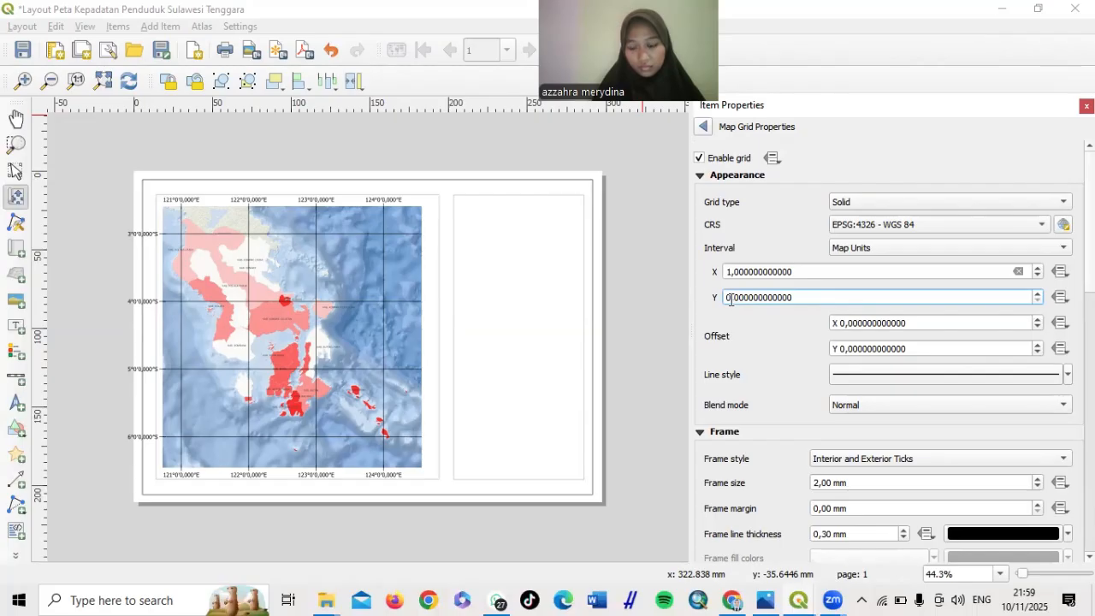
{"action": "type", "text": "1"}
{"action": "type", "text": "1"}
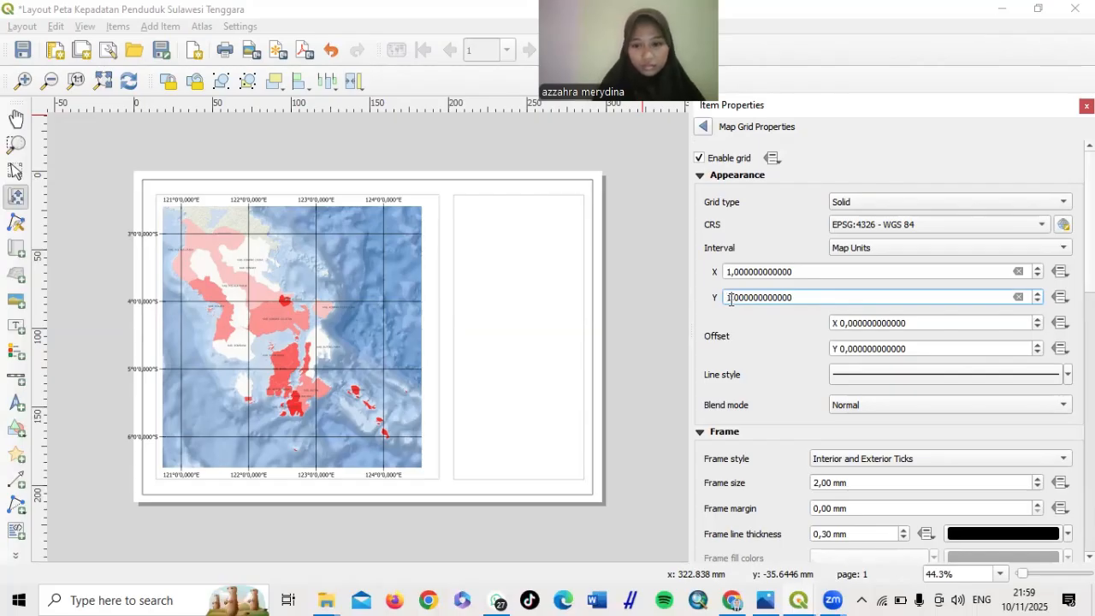
{"action": "scroll", "coordinate": [762, 385], "scroll_direction": "down", "scroll_amount": 5}
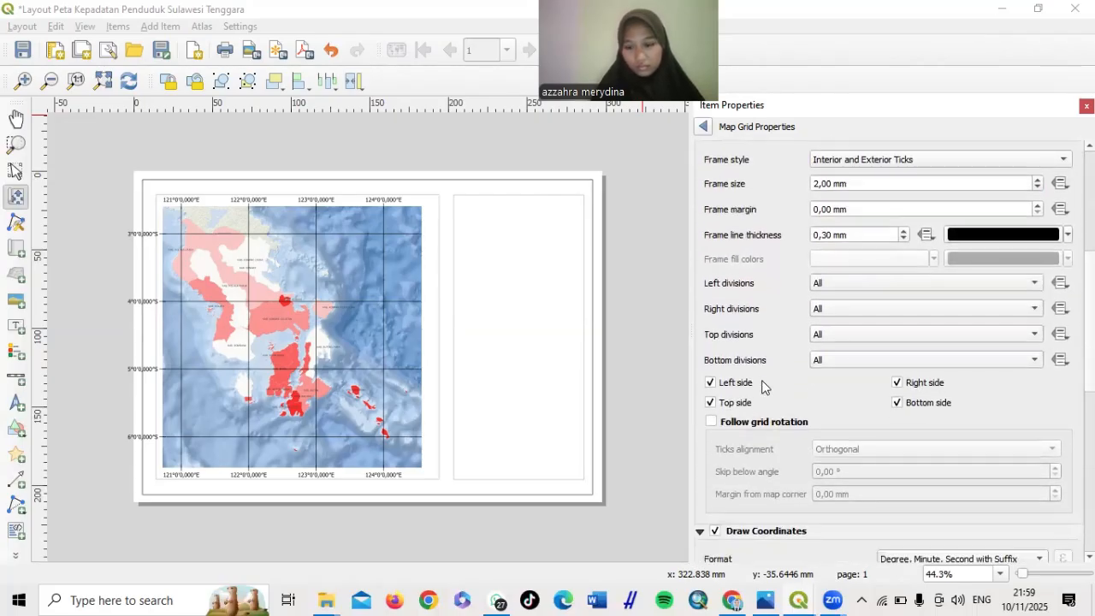
{"action": "scroll", "coordinate": [763, 386], "scroll_direction": "down", "scroll_amount": 5}
{"action": "scroll", "coordinate": [762, 387], "scroll_direction": "down", "scroll_amount": 1}
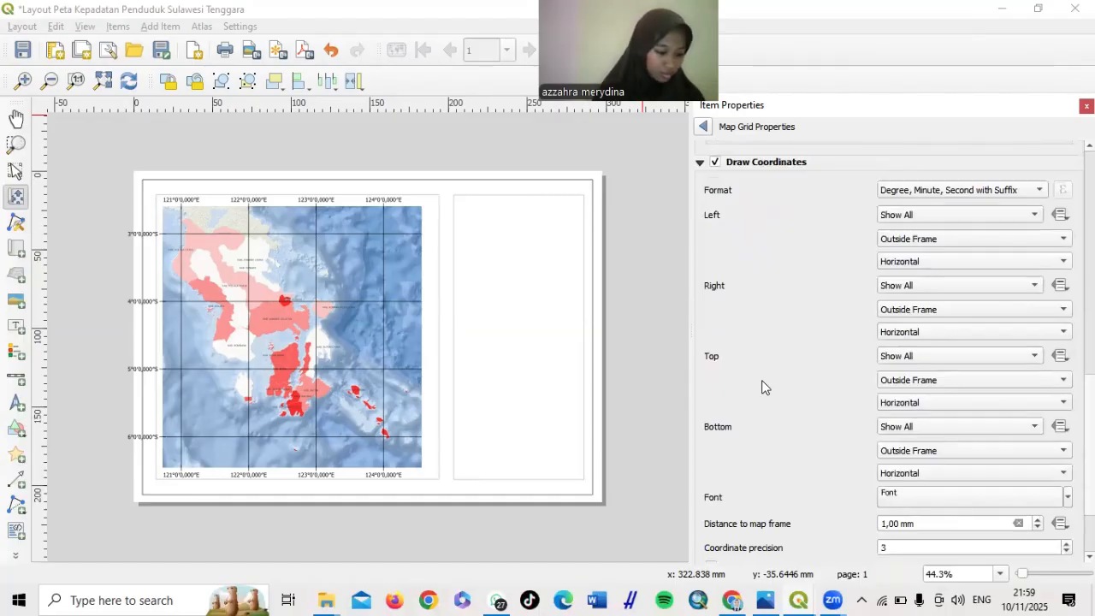
{"action": "scroll", "coordinate": [763, 387], "scroll_direction": "up", "scroll_amount": 1}
{"action": "scroll", "coordinate": [763, 386], "scroll_direction": "down", "scroll_amount": 1}
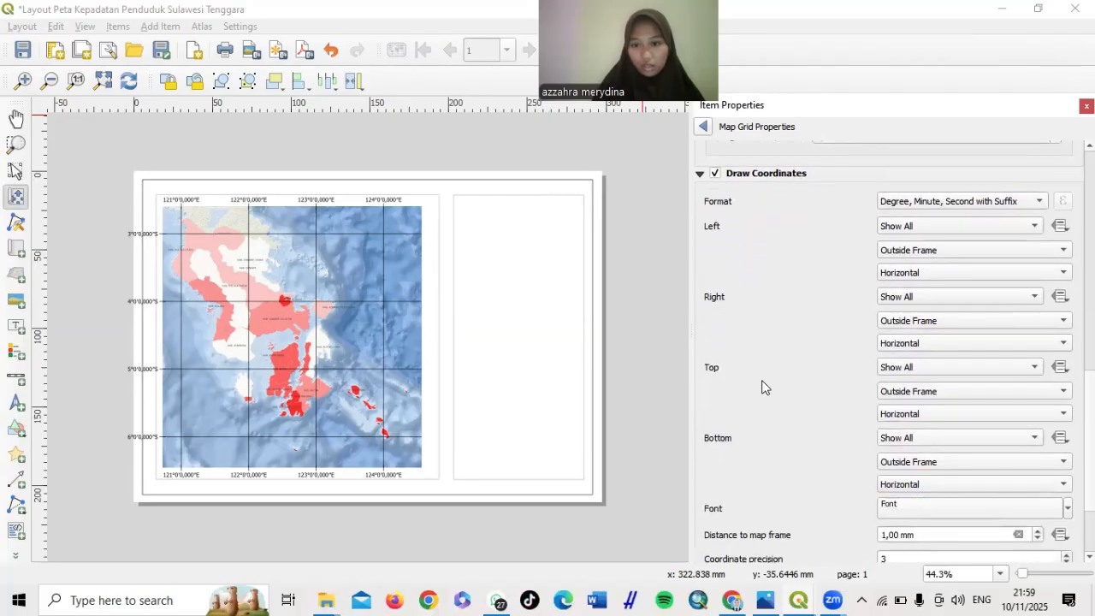
{"action": "scroll", "coordinate": [762, 386], "scroll_direction": "down", "scroll_amount": 2}
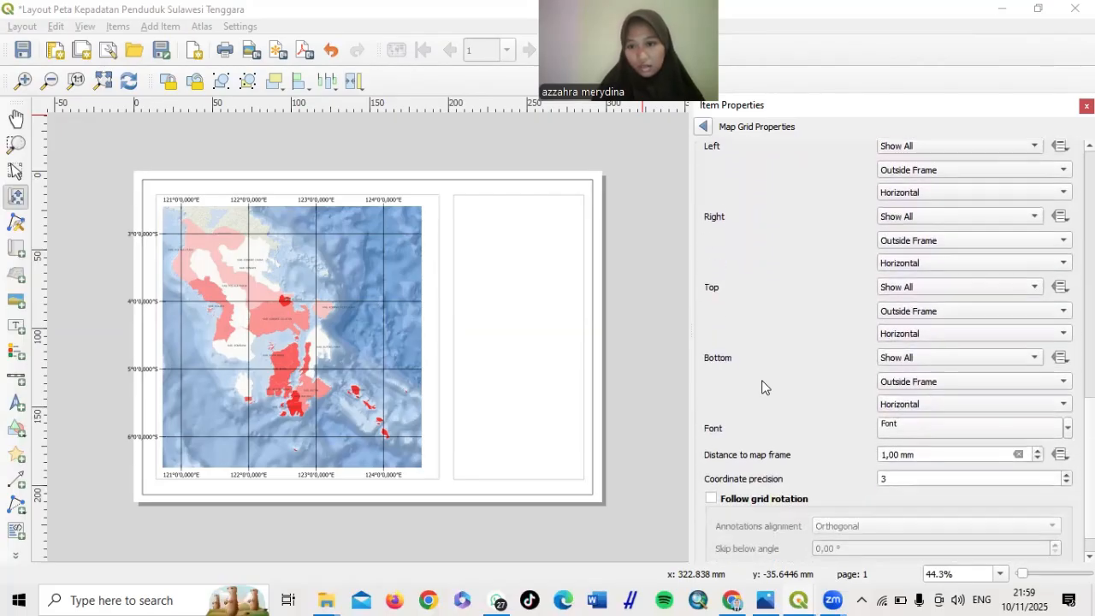
{"action": "scroll", "coordinate": [765, 387], "scroll_direction": "down", "scroll_amount": 1}
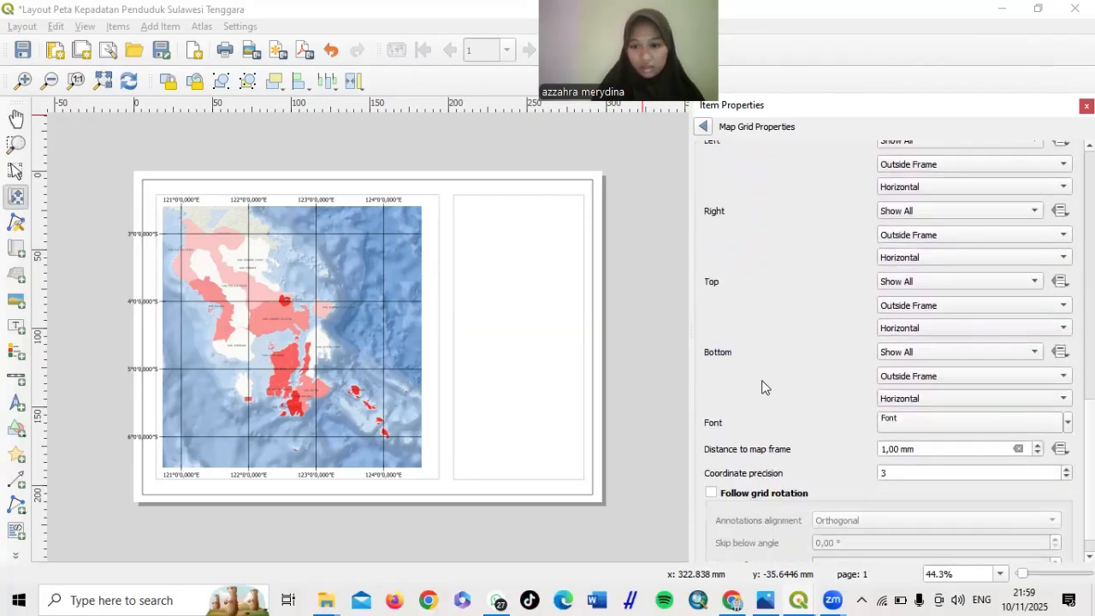
{"action": "scroll", "coordinate": [764, 387], "scroll_direction": "down", "scroll_amount": 1}
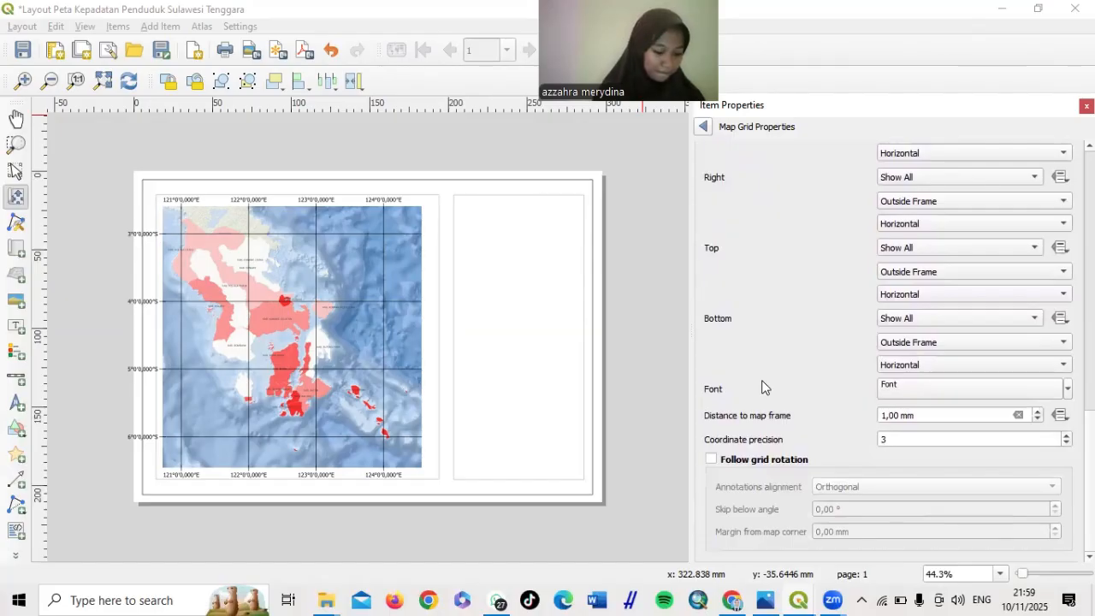
{"action": "scroll", "coordinate": [764, 386], "scroll_direction": "up", "scroll_amount": 2}
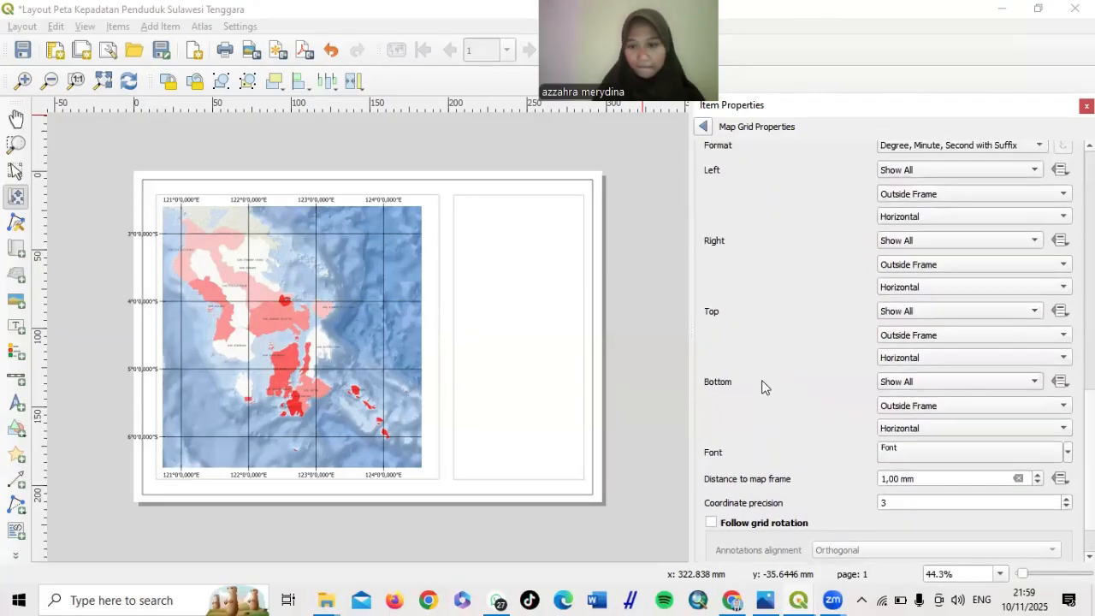
{"action": "scroll", "coordinate": [764, 387], "scroll_direction": "up", "scroll_amount": 1}
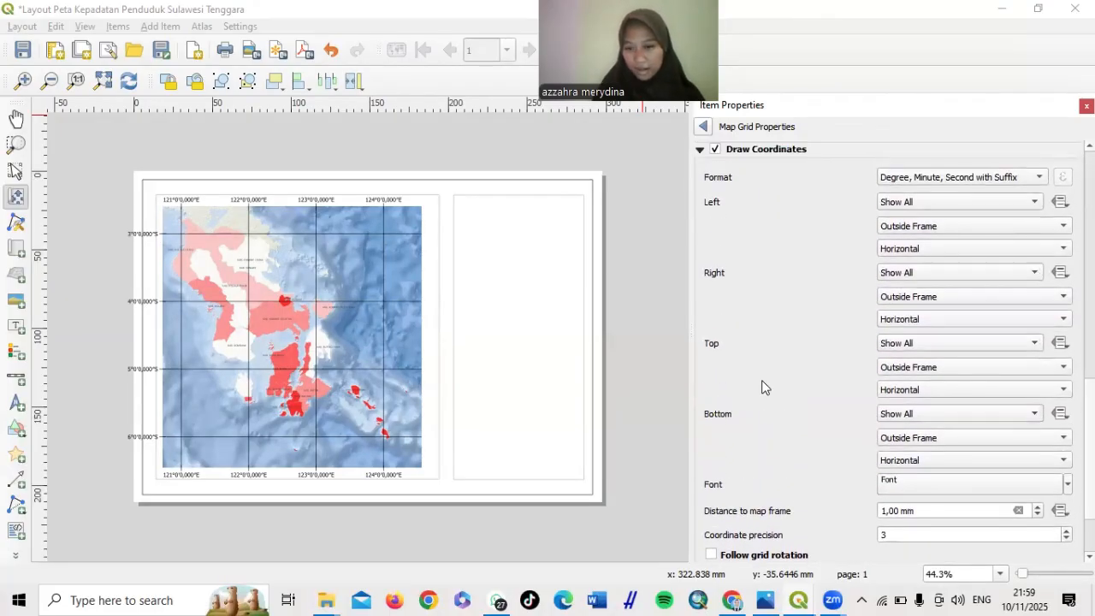
{"action": "scroll", "coordinate": [765, 386], "scroll_direction": "up", "scroll_amount": 1}
{"action": "scroll", "coordinate": [764, 387], "scroll_direction": "up", "scroll_amount": 1}
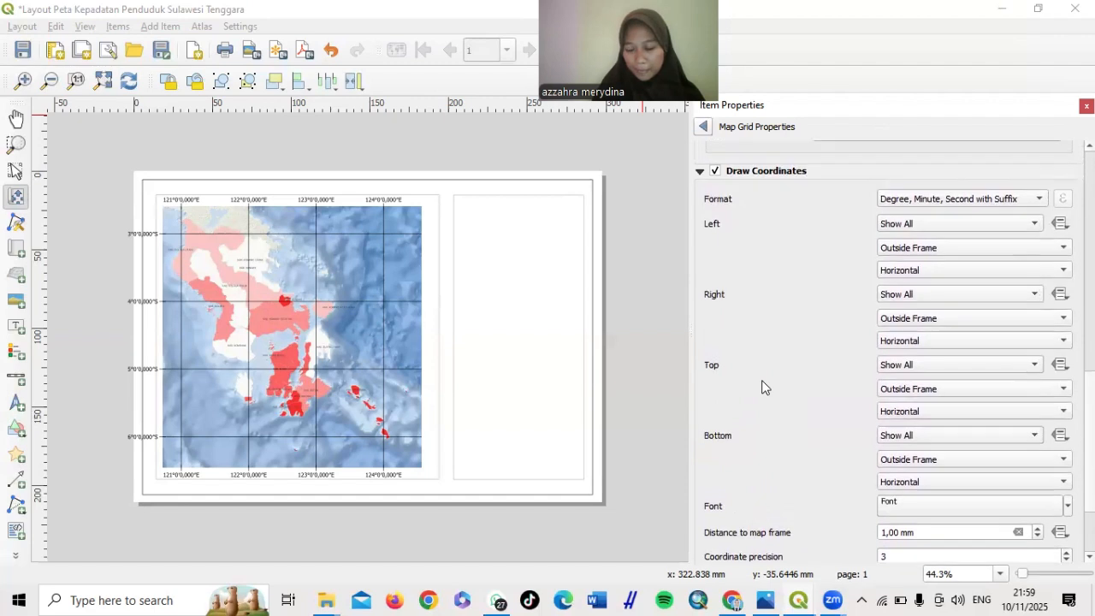
{"action": "scroll", "coordinate": [764, 387], "scroll_direction": "down", "scroll_amount": 4}
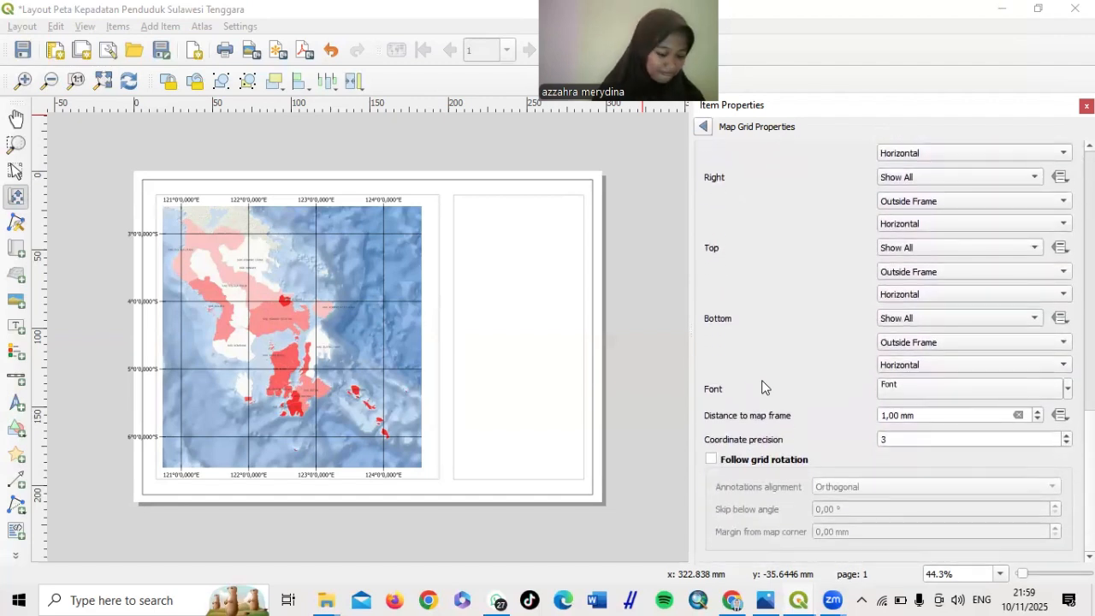
{"action": "scroll", "coordinate": [764, 387], "scroll_direction": "up", "scroll_amount": 1}
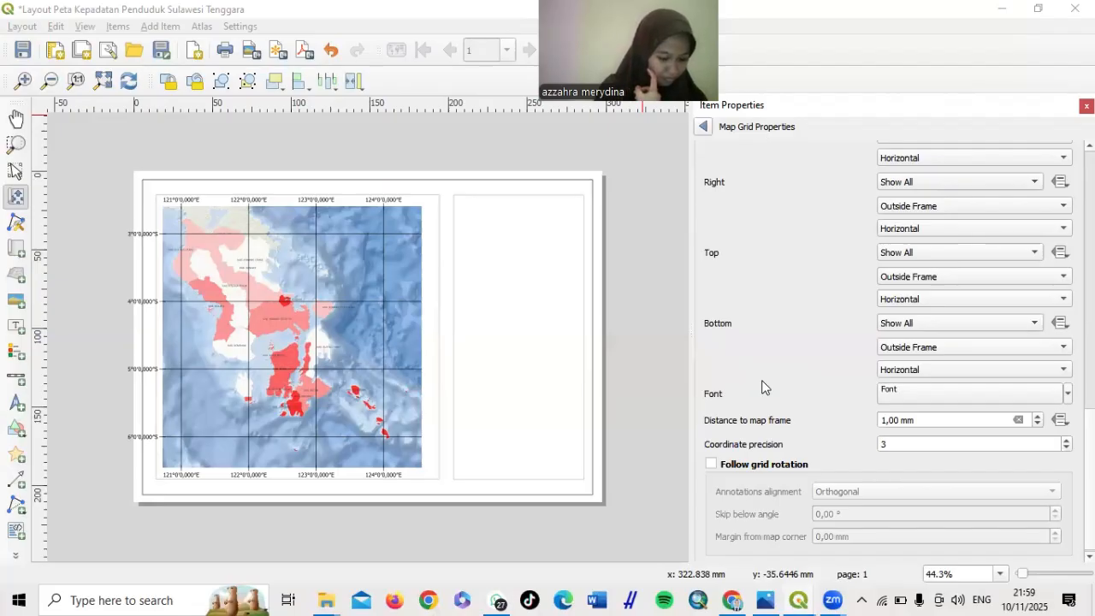
{"action": "scroll", "coordinate": [761, 388], "scroll_direction": "up", "scroll_amount": 15}
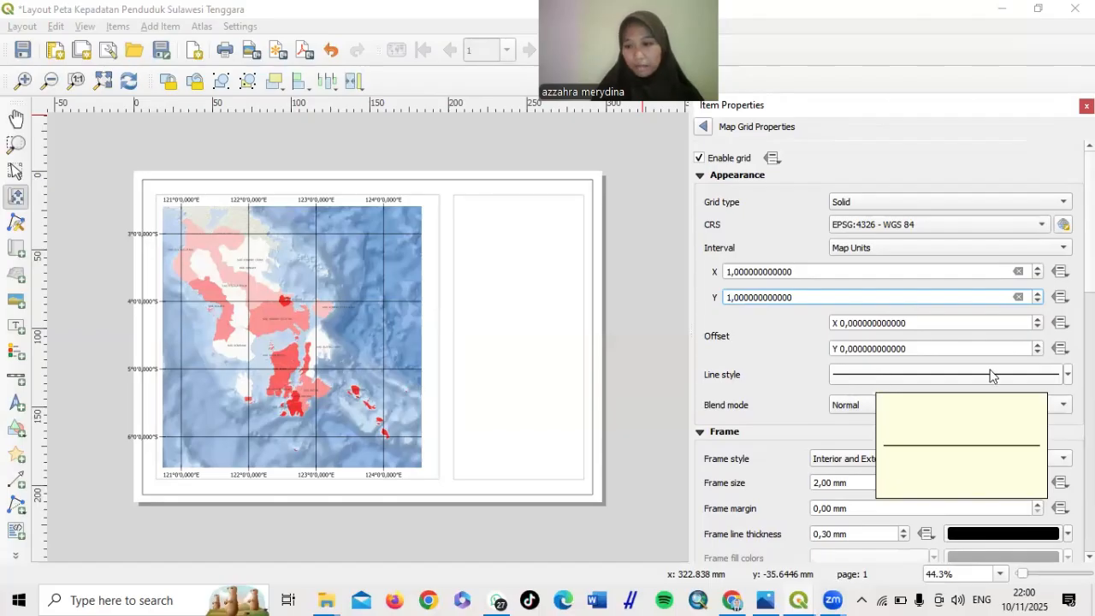
Color the grid's Simple Line symbol layer with the recent blue swatch
{"action": "right_click", "coordinate": [890, 381]}
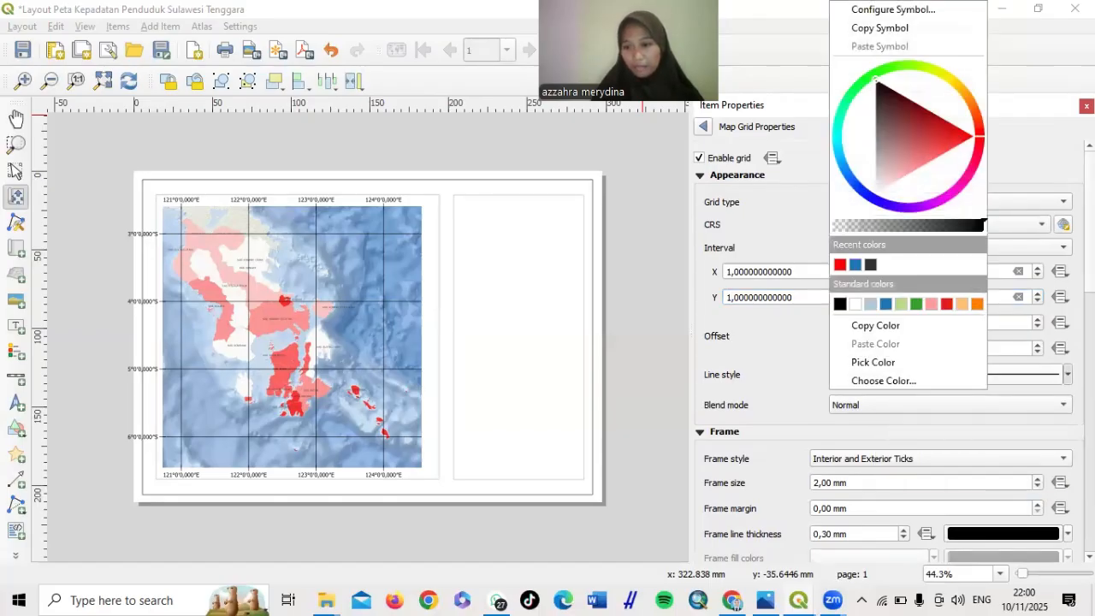
{"action": "left_click", "coordinate": [1038, 377]}
{"action": "left_click", "coordinate": [1038, 377]}
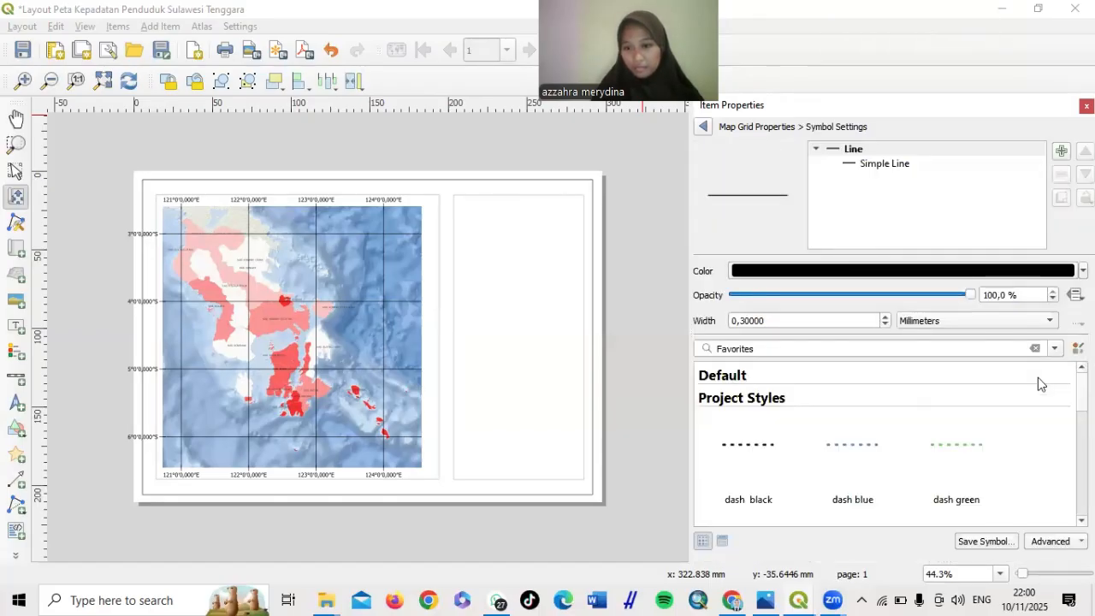
{"action": "left_click", "coordinate": [890, 165]}
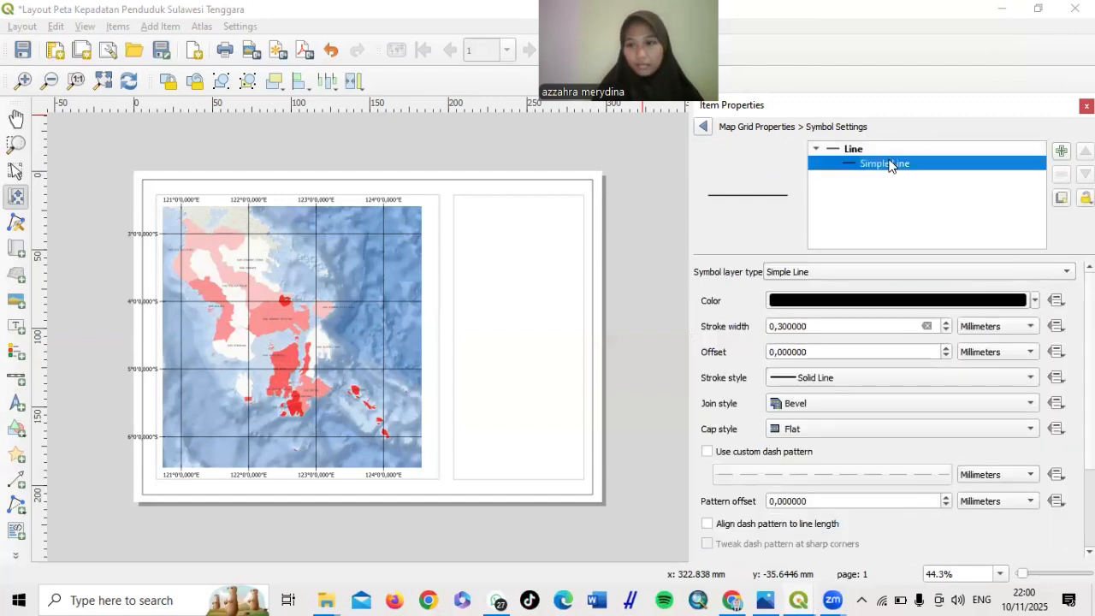
{"action": "left_click", "coordinate": [829, 300]}
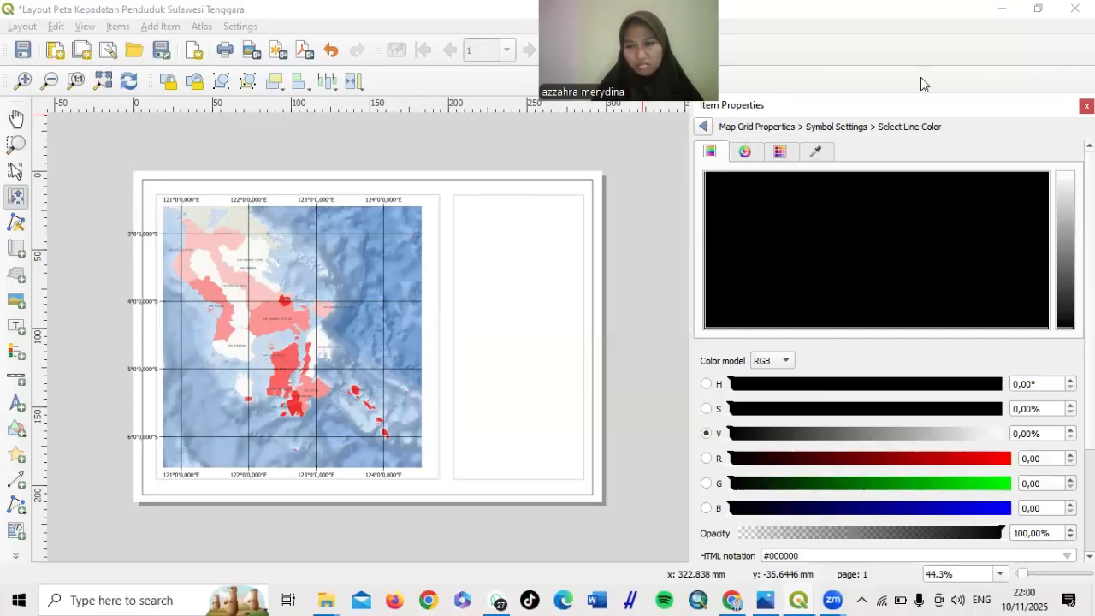
{"action": "left_click", "coordinate": [702, 126]}
{"action": "left_click", "coordinate": [1034, 301]}
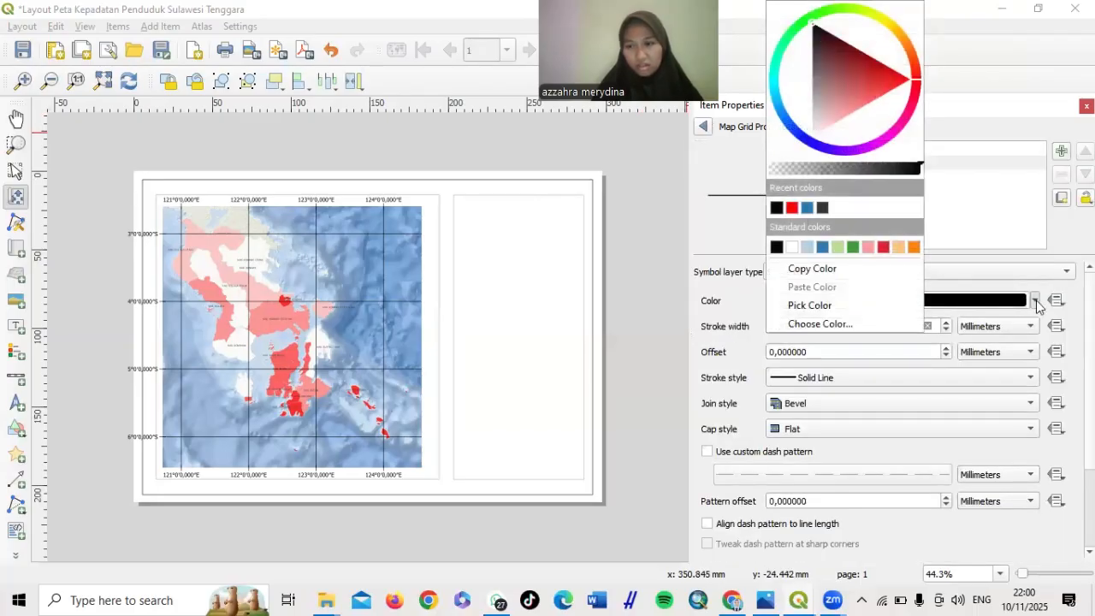
{"action": "left_click", "coordinate": [808, 208]}
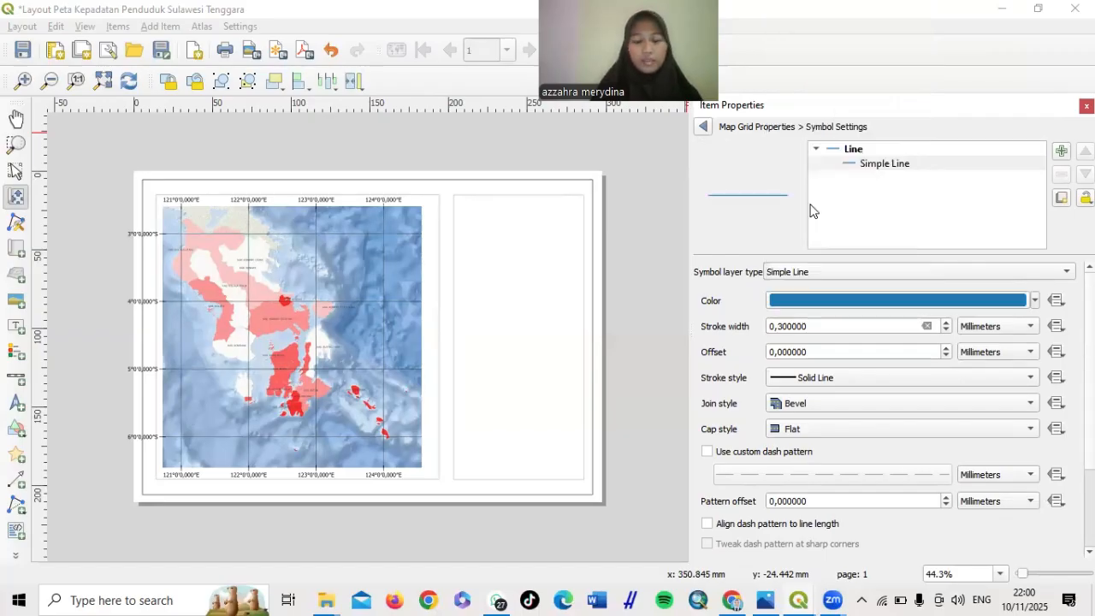
Set the grid line stroke width to 0,1 mm
{"action": "double_click", "coordinate": [790, 328]}
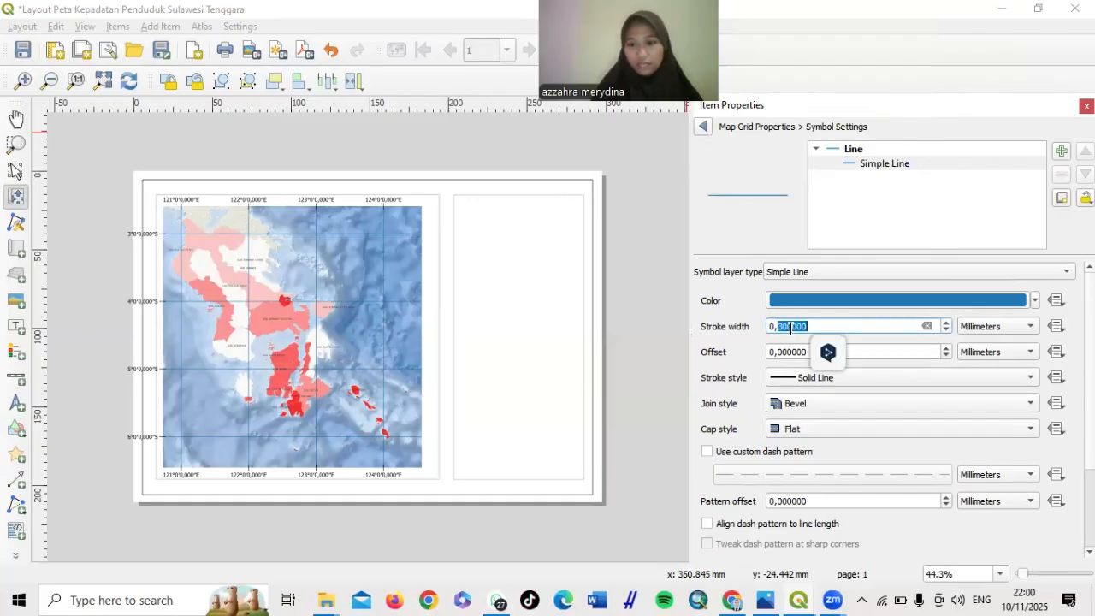
{"action": "type", "text": "1"}
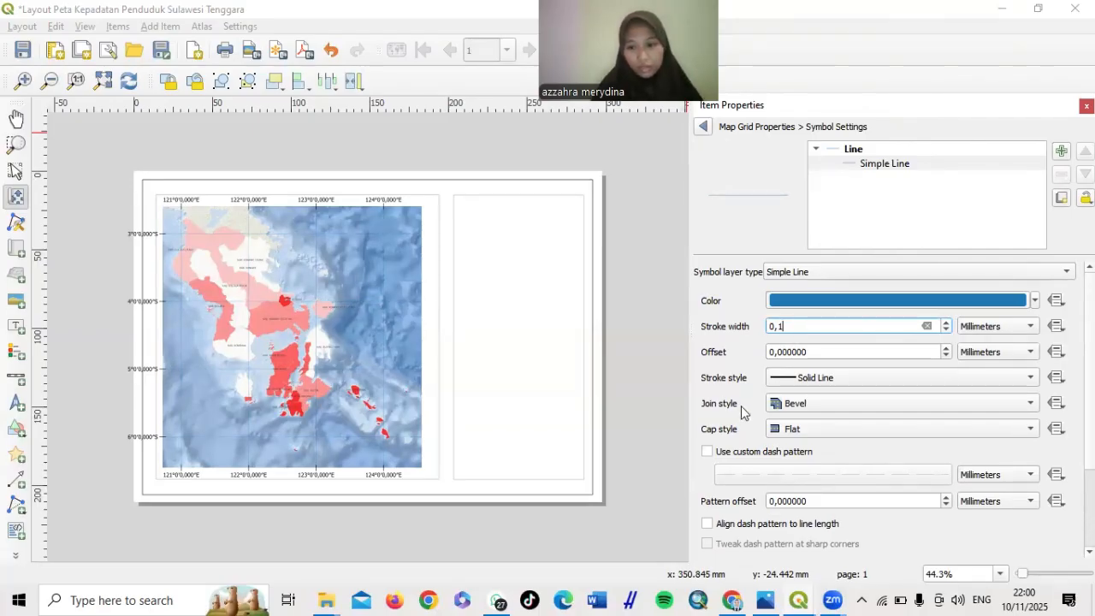
{"action": "scroll", "coordinate": [741, 406], "scroll_direction": "down", "scroll_amount": 3}
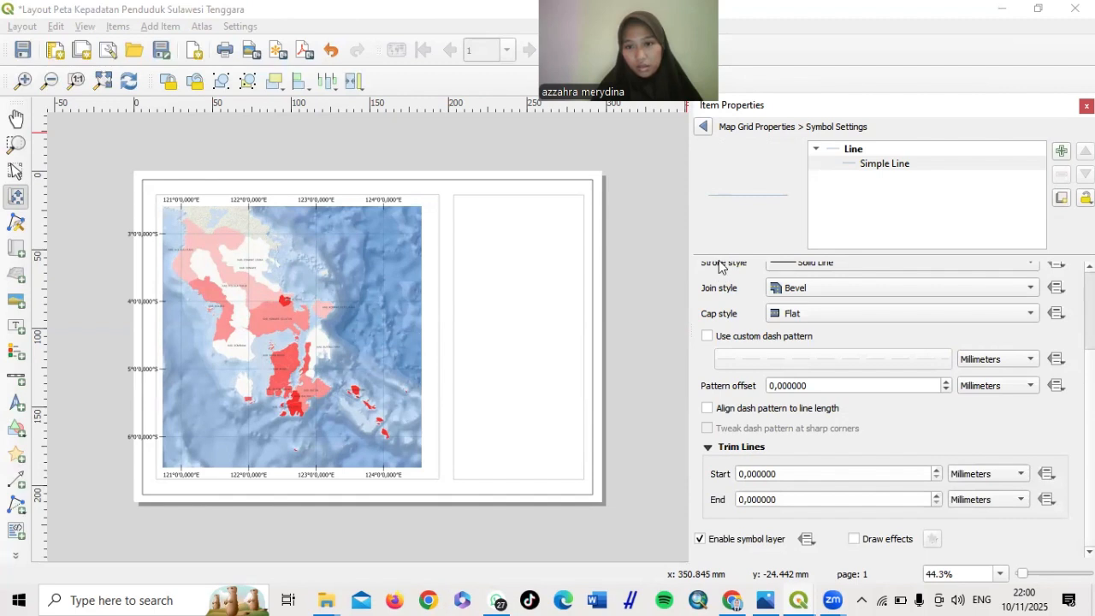
In the Map Grid Frame settings, change Frame line thickness from 0,30 mm to 0,10 mm
{"action": "left_click", "coordinate": [703, 126]}
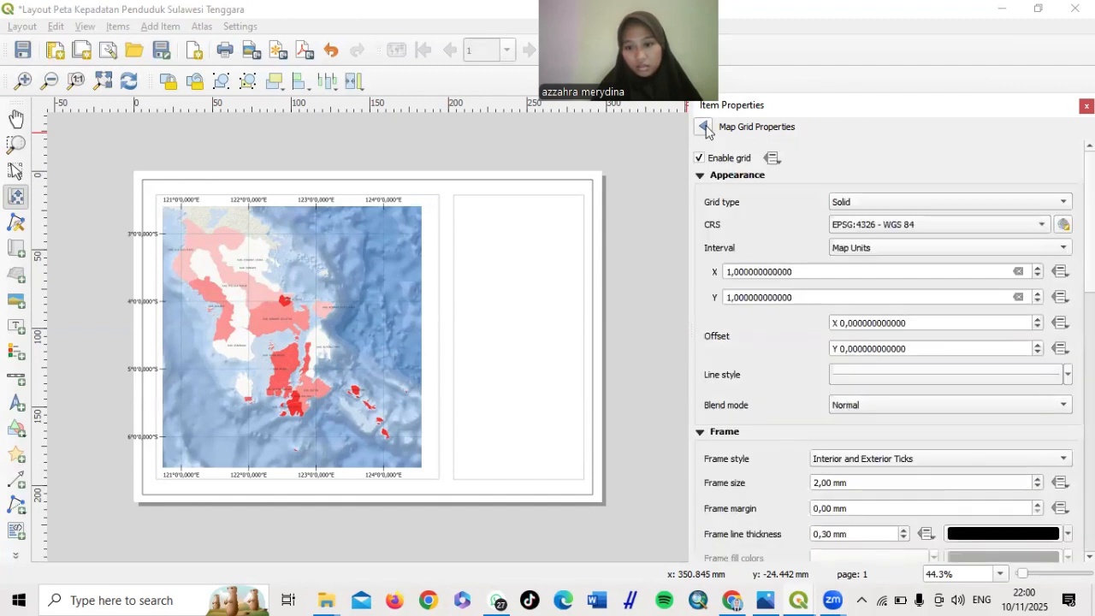
{"action": "scroll", "coordinate": [770, 399], "scroll_direction": "down", "scroll_amount": 2}
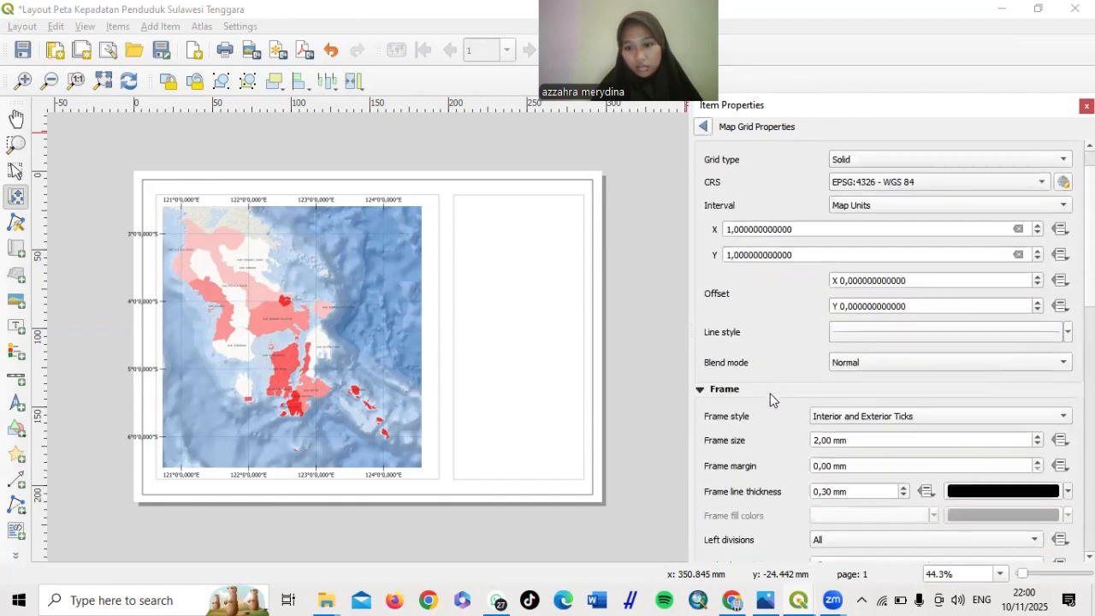
{"action": "scroll", "coordinate": [772, 400], "scroll_direction": "up", "scroll_amount": 1}
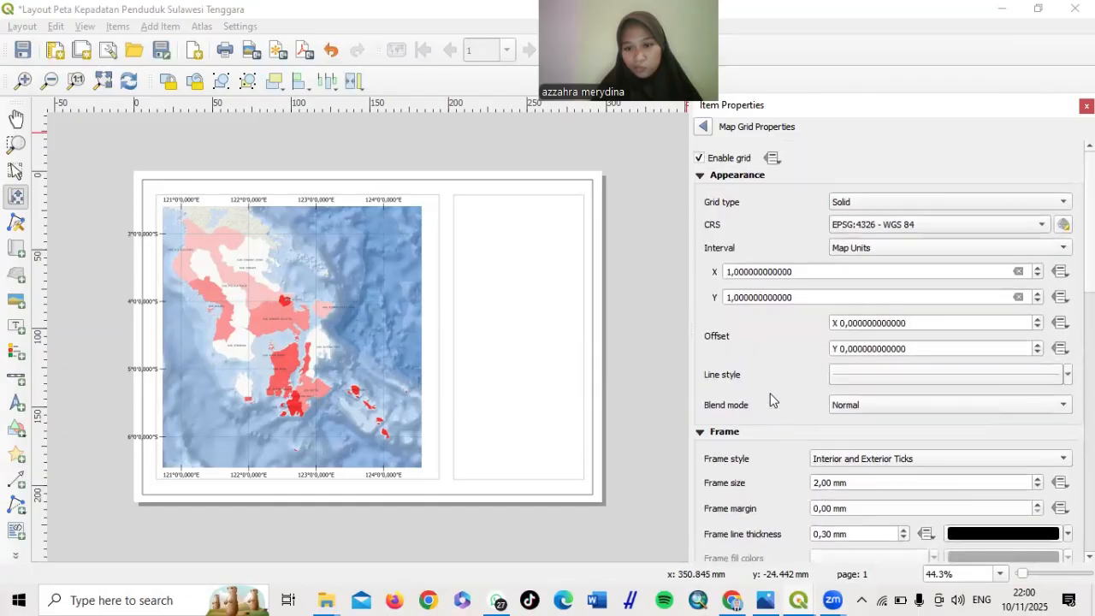
{"action": "scroll", "coordinate": [770, 396], "scroll_direction": "down", "scroll_amount": 2}
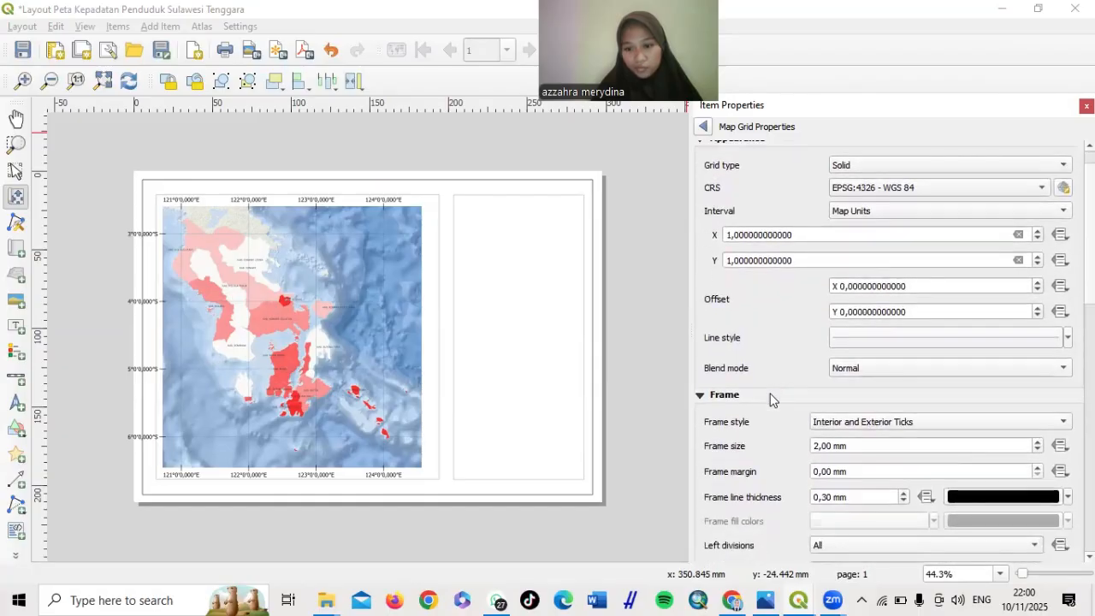
{"action": "scroll", "coordinate": [771, 399], "scroll_direction": "down", "scroll_amount": 2}
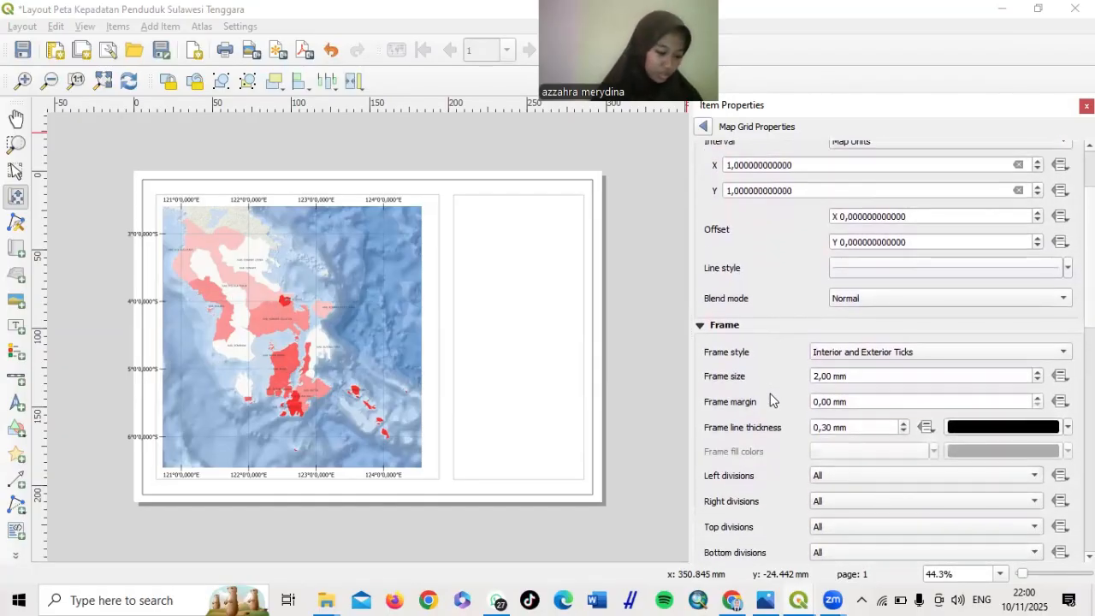
{"action": "left_click", "coordinate": [830, 432]}
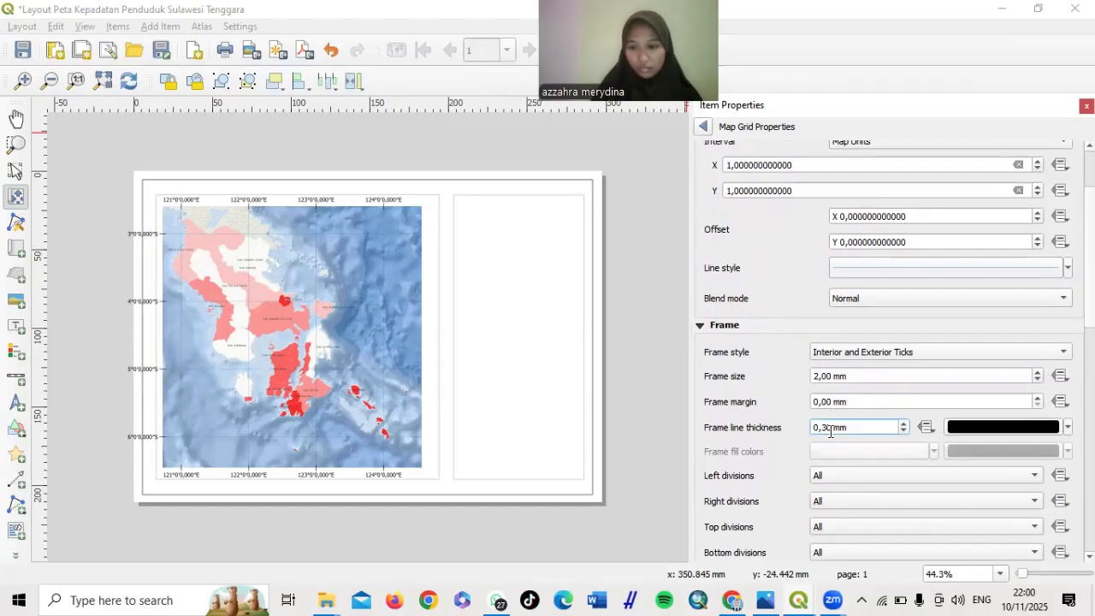
{"action": "key", "text": "BackSpace"}
{"action": "type", "text": "1"}
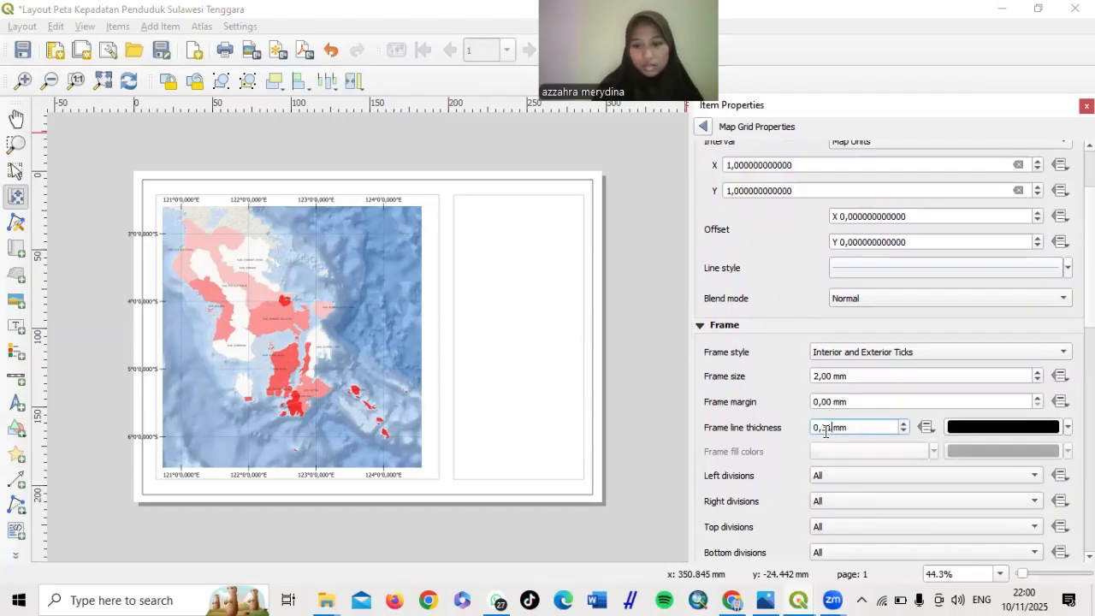
{"action": "key", "text": "BackSpace"}
{"action": "key", "text": "BackSpace"}
{"action": "type", "text": "1"}
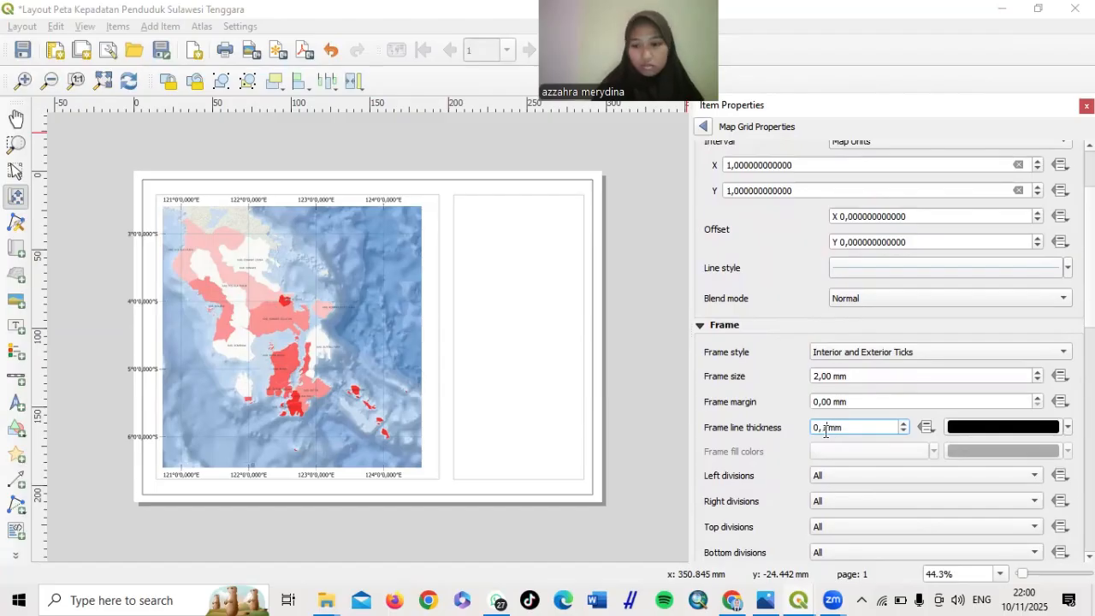
{"action": "scroll", "coordinate": [826, 431], "scroll_direction": "up", "scroll_amount": 1}
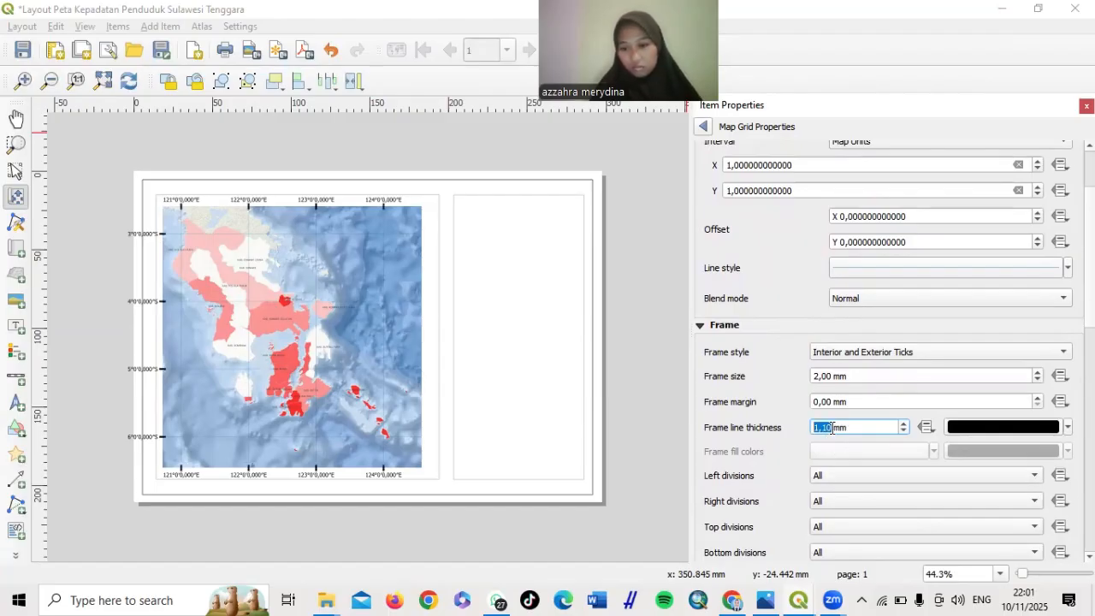
{"action": "type", "text": "0,"}
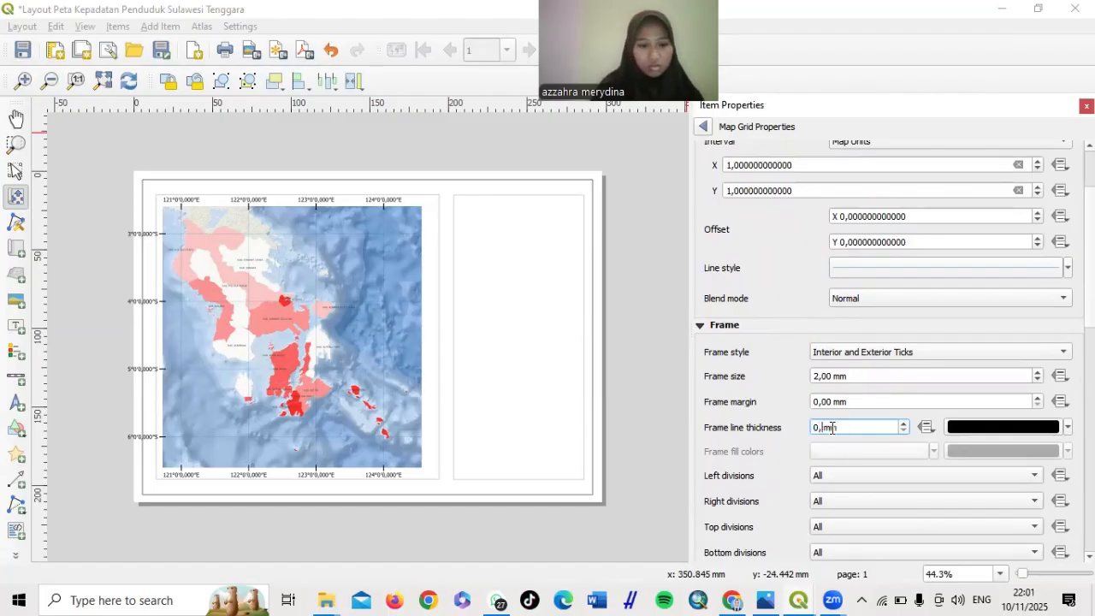
{"action": "type", "text": "1"}
{"action": "left_click", "coordinate": [794, 453]}
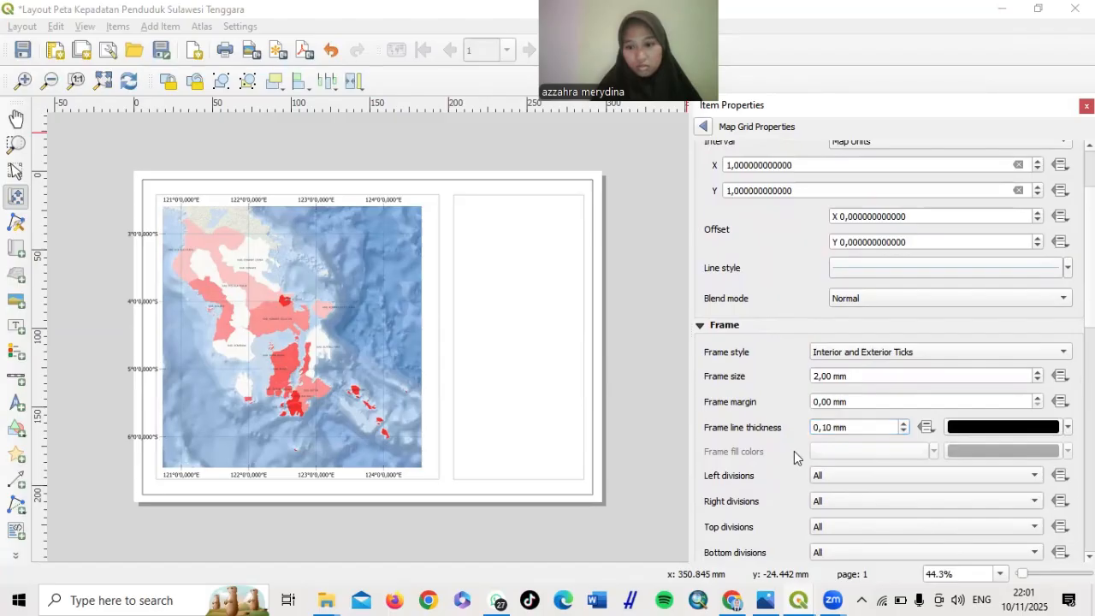
{"action": "scroll", "coordinate": [794, 451], "scroll_direction": "down", "scroll_amount": 10}
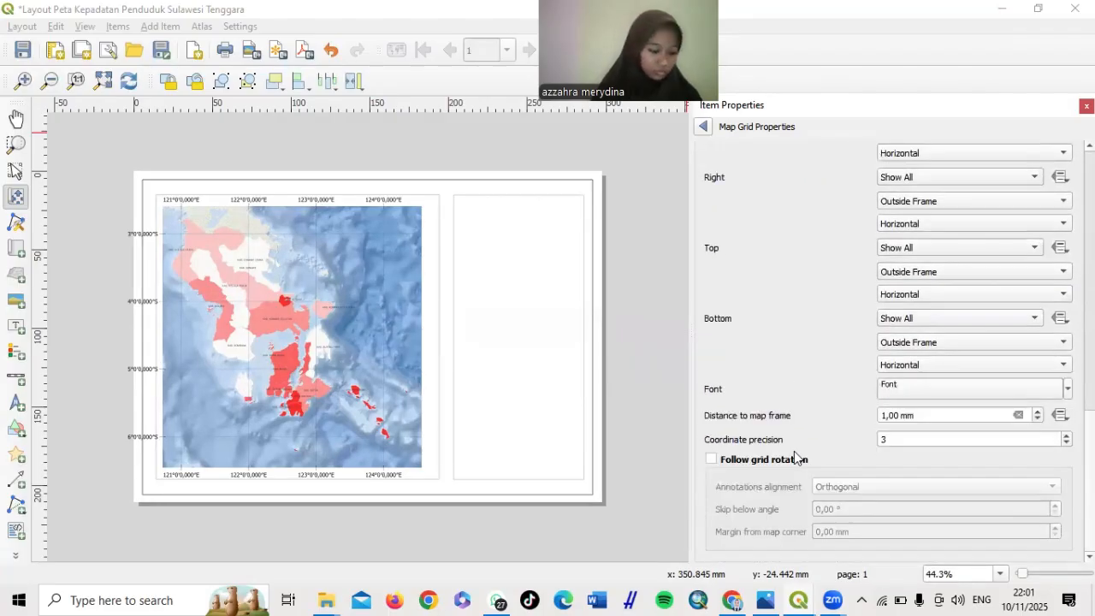
{"action": "scroll", "coordinate": [794, 451], "scroll_direction": "up", "scroll_amount": 1}
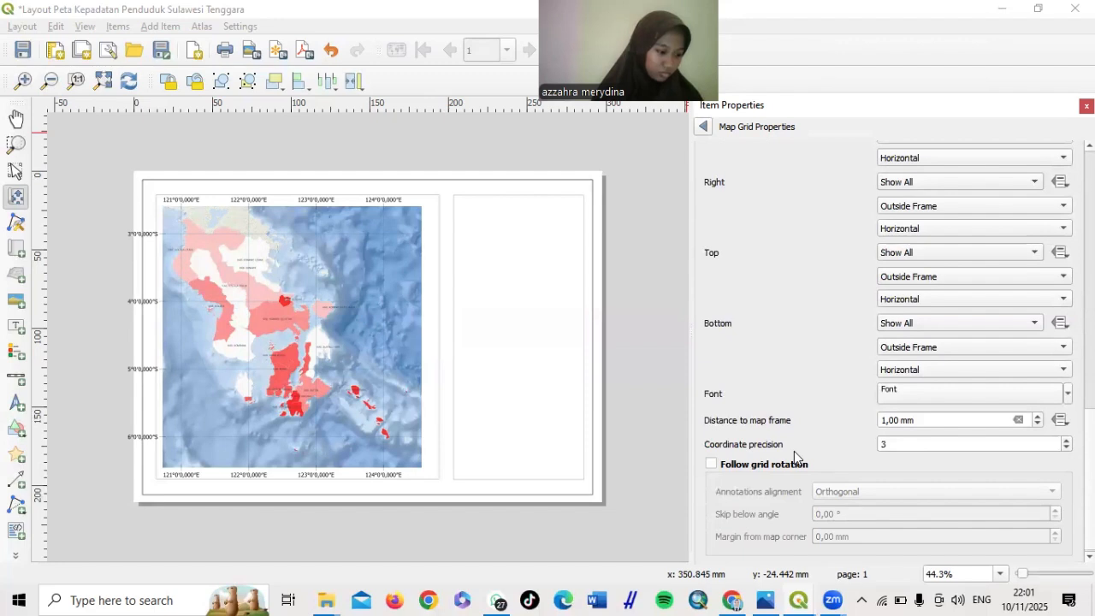
{"action": "scroll", "coordinate": [794, 455], "scroll_direction": "down", "scroll_amount": 1}
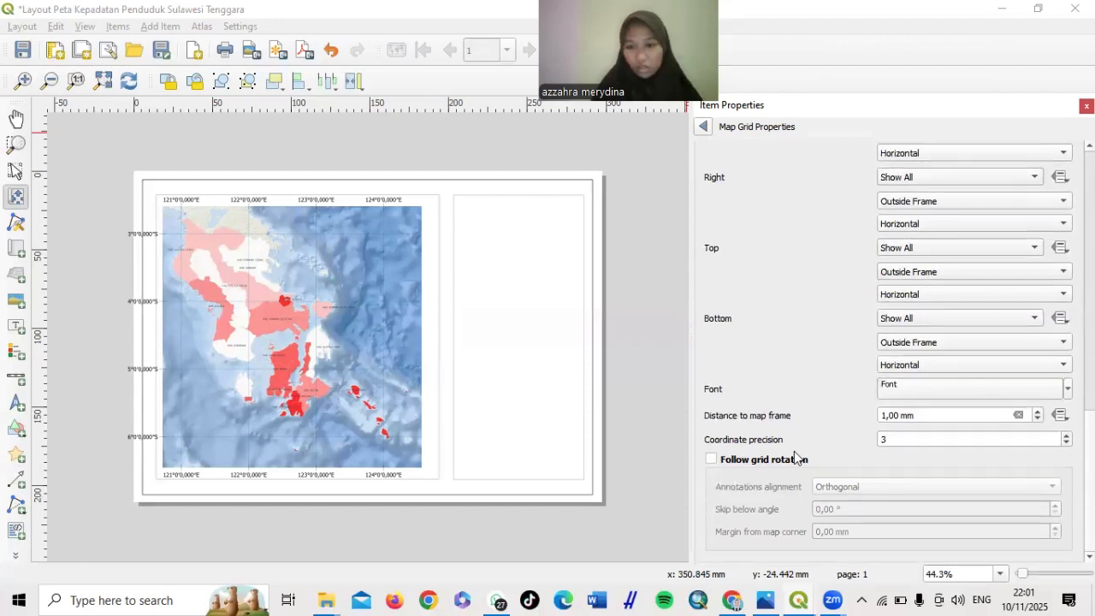
{"action": "scroll", "coordinate": [794, 454], "scroll_direction": "up", "scroll_amount": 3}
{"action": "scroll", "coordinate": [794, 457], "scroll_direction": "up", "scroll_amount": 4}
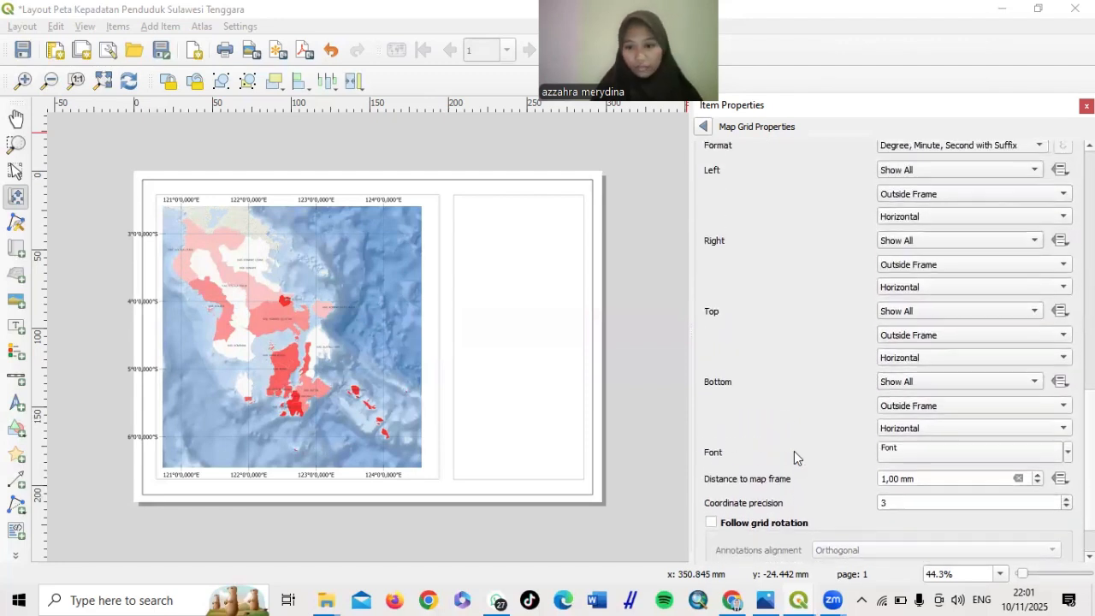
{"action": "scroll", "coordinate": [794, 452], "scroll_direction": "up", "scroll_amount": 2}
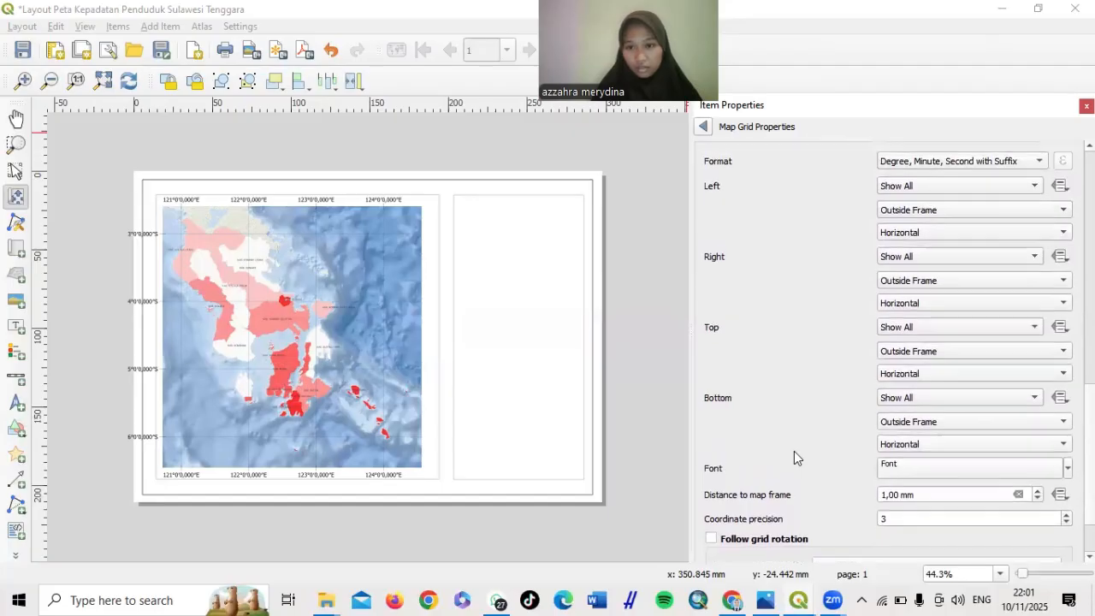
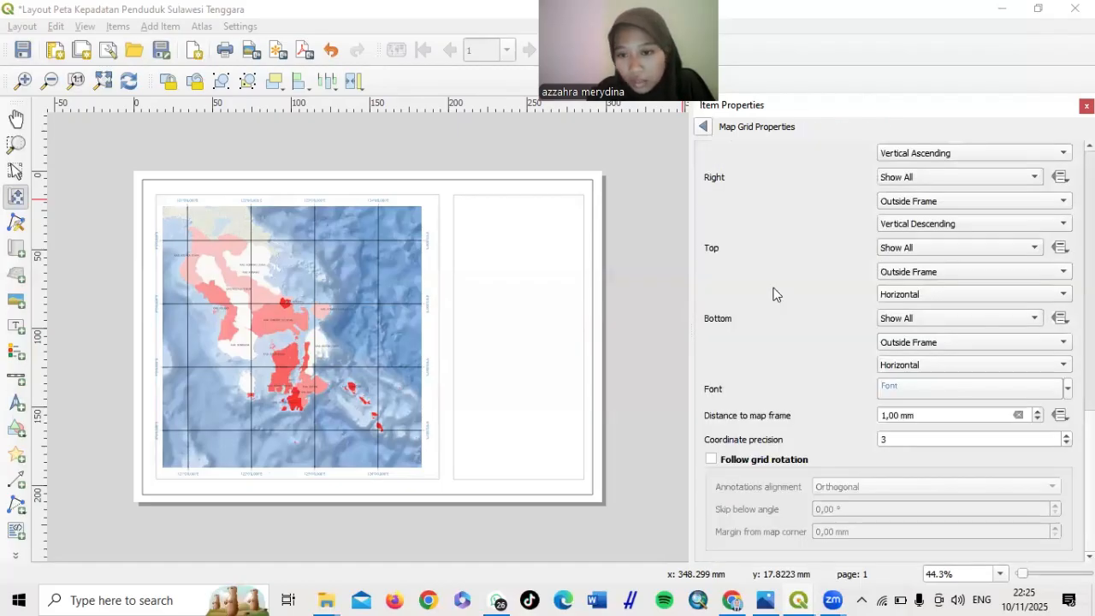
Give the grid's Simple Line layer the recent blue colour
{"action": "scroll", "coordinate": [776, 293], "scroll_direction": "up", "scroll_amount": 5}
{"action": "scroll", "coordinate": [775, 293], "scroll_direction": "up", "scroll_amount": 2}
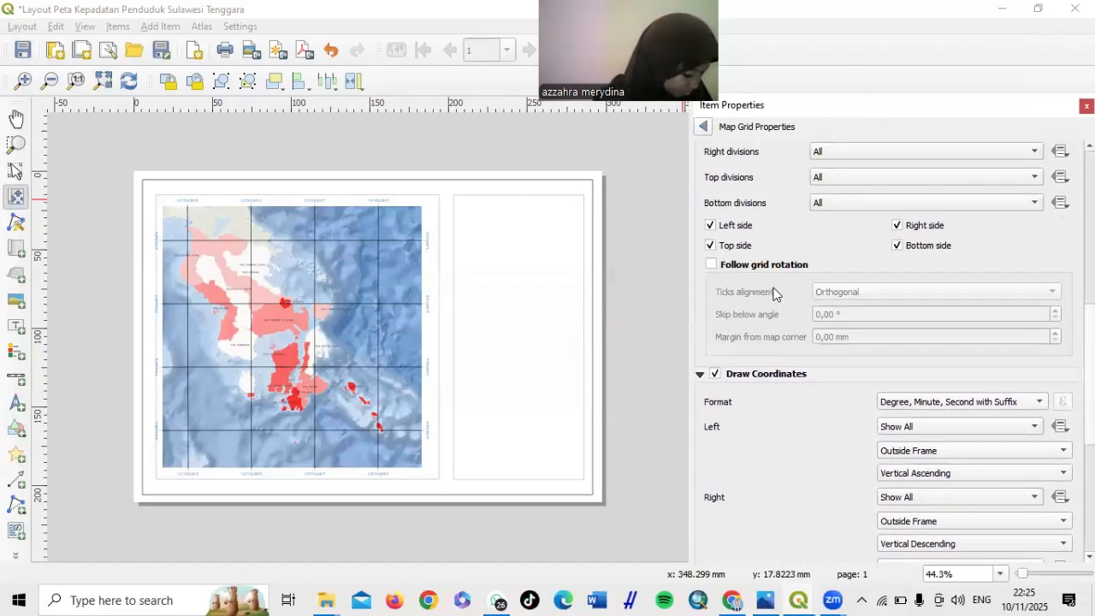
{"action": "scroll", "coordinate": [775, 294], "scroll_direction": "up", "scroll_amount": 2}
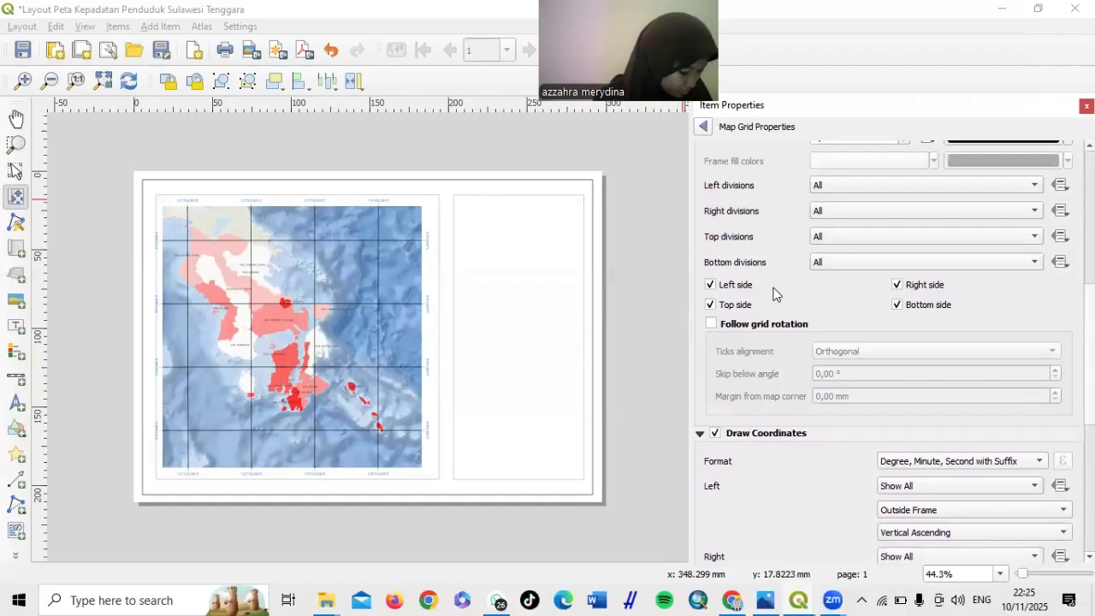
{"action": "scroll", "coordinate": [775, 294], "scroll_direction": "up", "scroll_amount": 1}
{"action": "scroll", "coordinate": [775, 294], "scroll_direction": "up", "scroll_amount": 6}
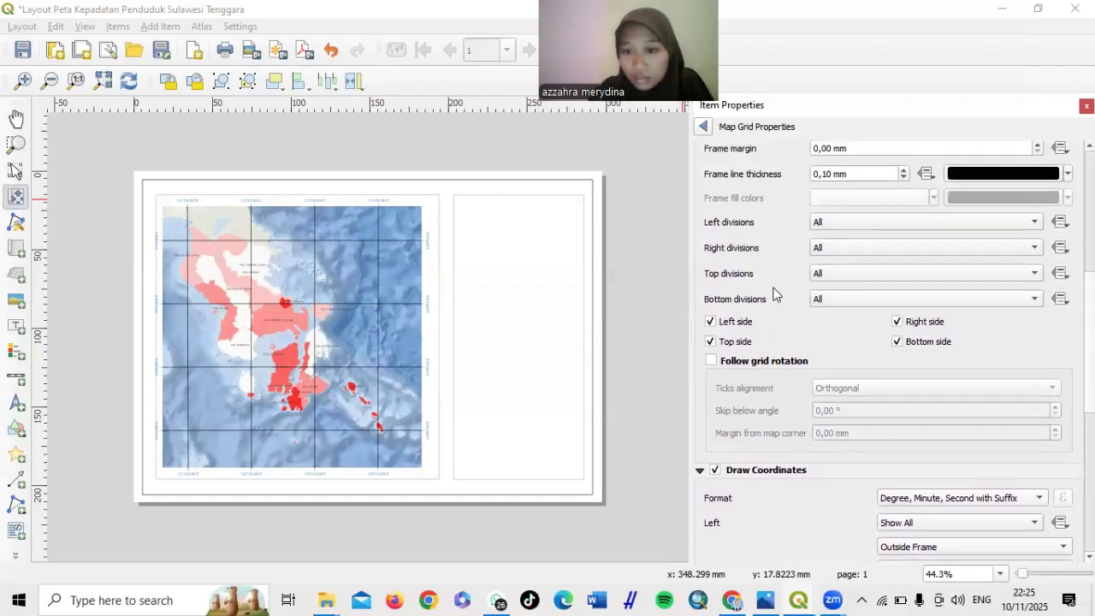
{"action": "scroll", "coordinate": [776, 293], "scroll_direction": "down", "scroll_amount": 2}
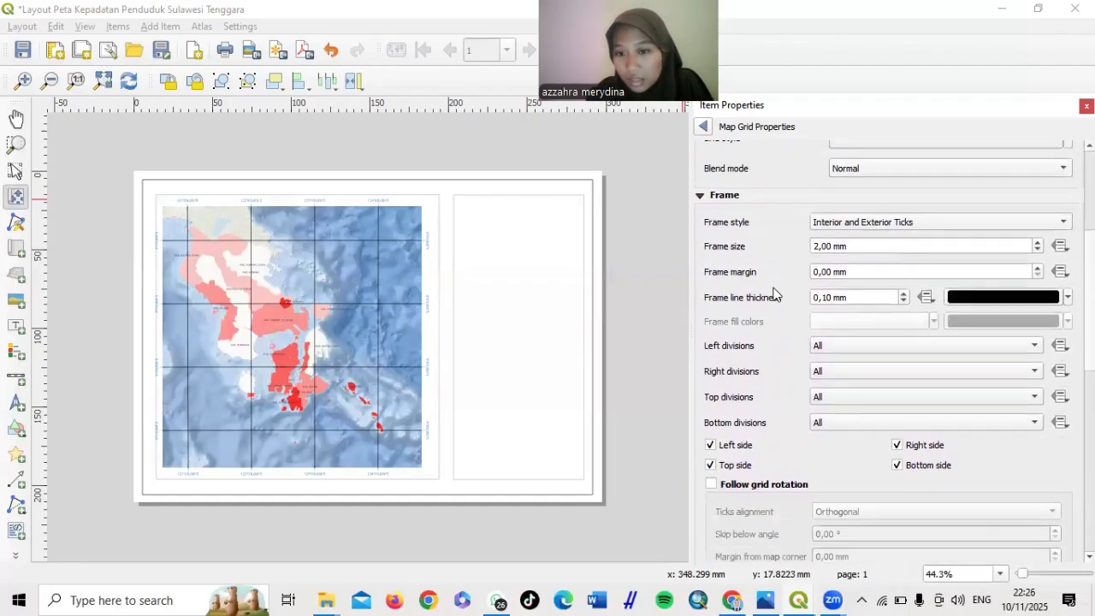
{"action": "scroll", "coordinate": [775, 293], "scroll_direction": "up", "scroll_amount": 5}
{"action": "scroll", "coordinate": [776, 294], "scroll_direction": "down", "scroll_amount": 4}
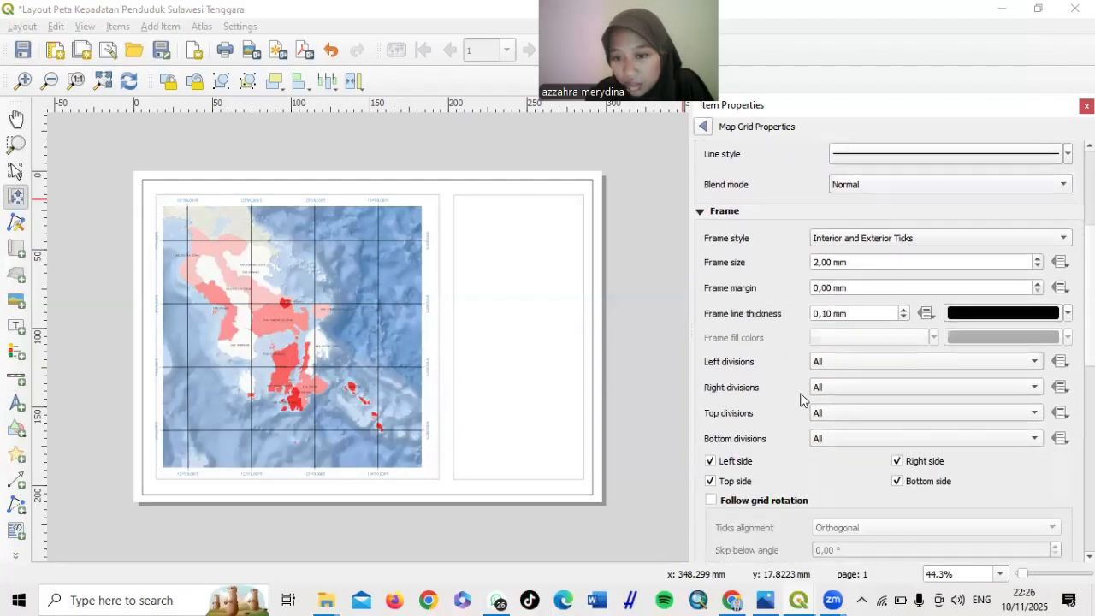
{"action": "scroll", "coordinate": [750, 417], "scroll_direction": "down", "scroll_amount": 1}
{"action": "scroll", "coordinate": [751, 416], "scroll_direction": "down", "scroll_amount": 2}
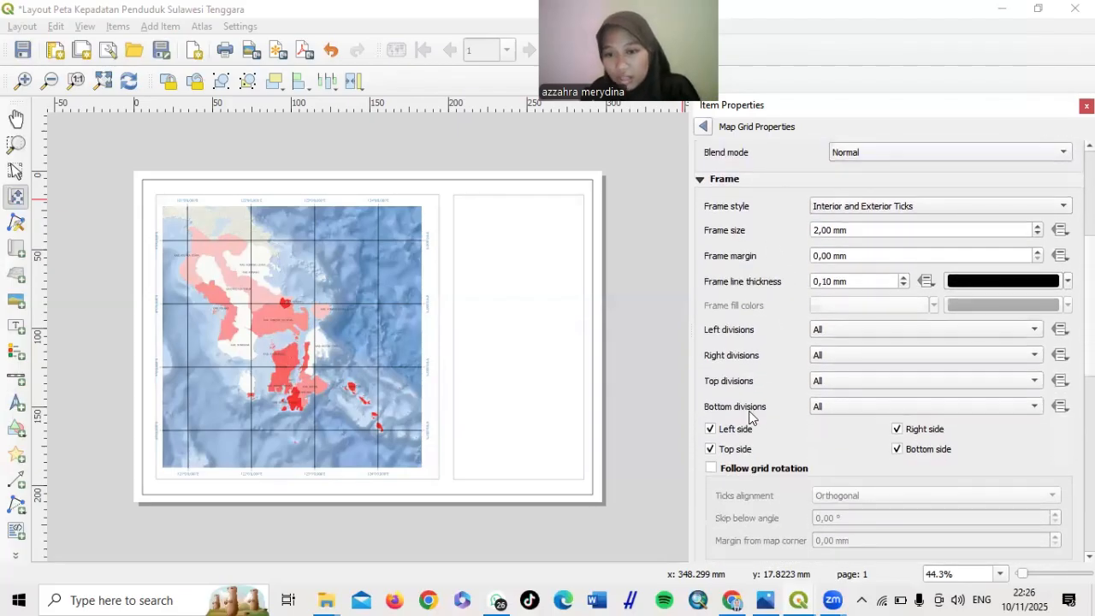
{"action": "scroll", "coordinate": [750, 417], "scroll_direction": "down", "scroll_amount": 4}
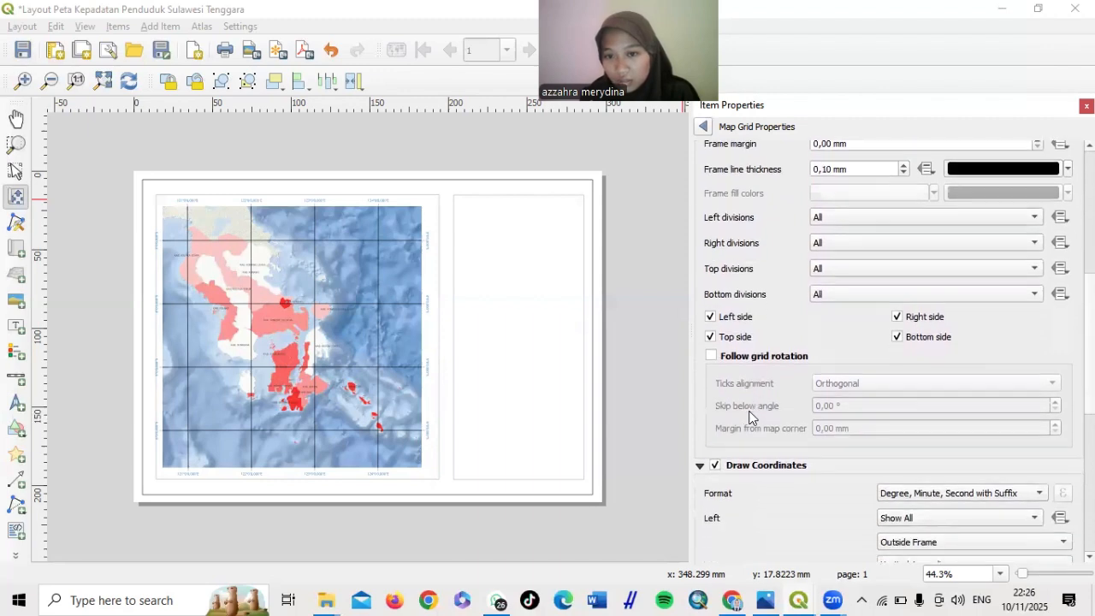
{"action": "scroll", "coordinate": [750, 417], "scroll_direction": "down", "scroll_amount": 8}
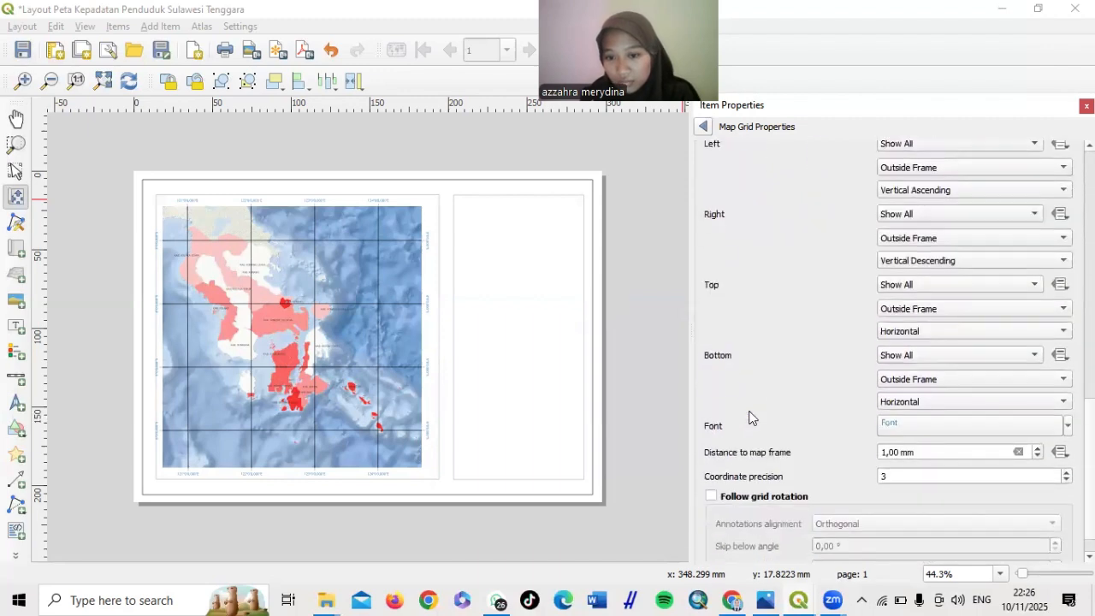
{"action": "scroll", "coordinate": [750, 416], "scroll_direction": "up", "scroll_amount": 15}
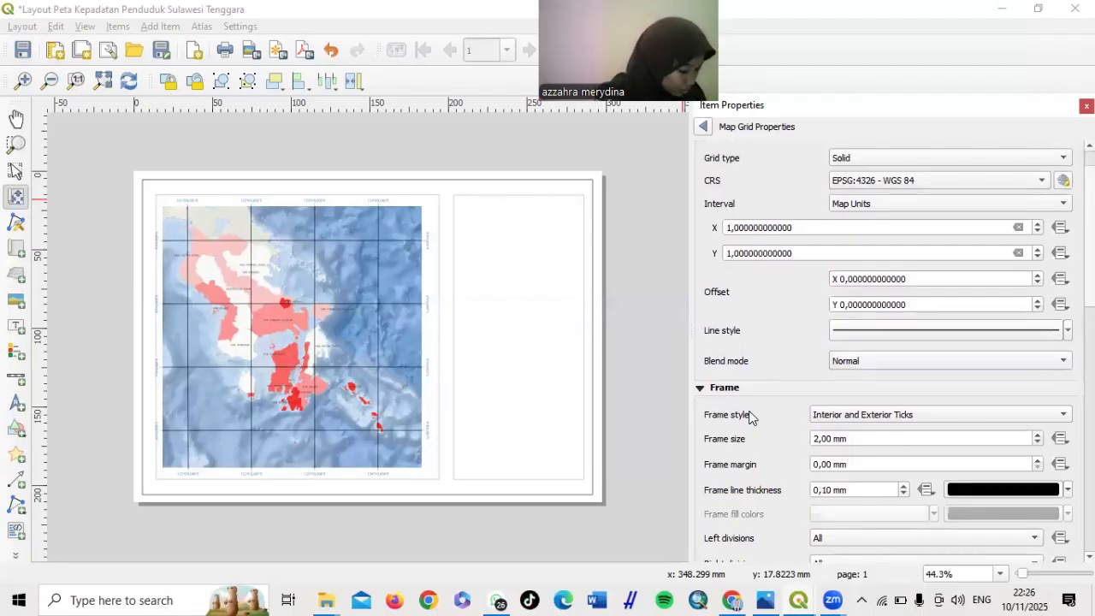
{"action": "scroll", "coordinate": [750, 416], "scroll_direction": "down", "scroll_amount": 1}
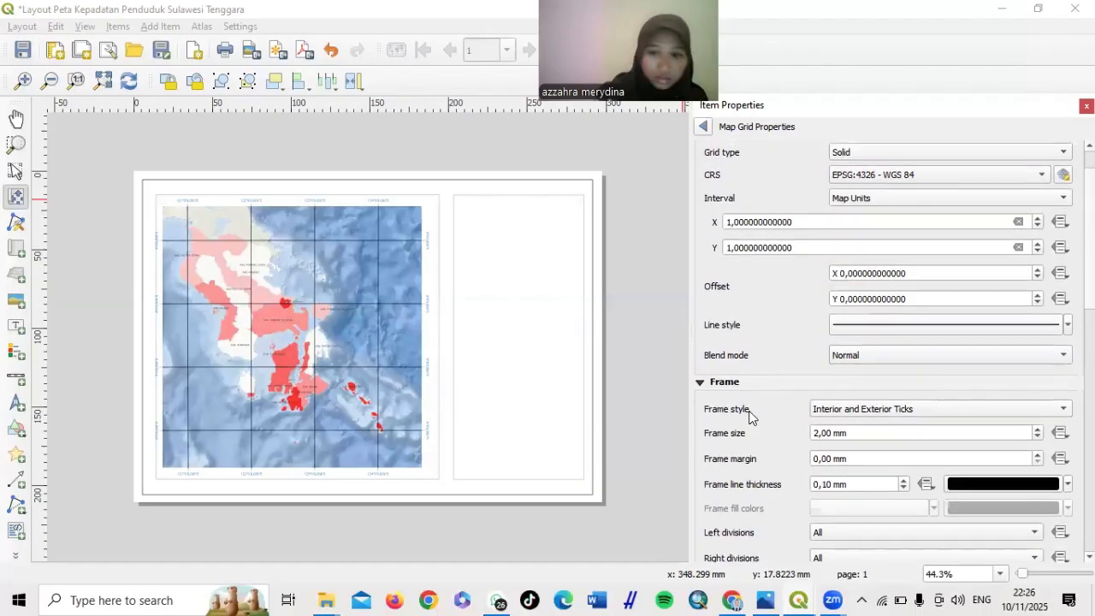
{"action": "scroll", "coordinate": [751, 416], "scroll_direction": "up", "scroll_amount": 5}
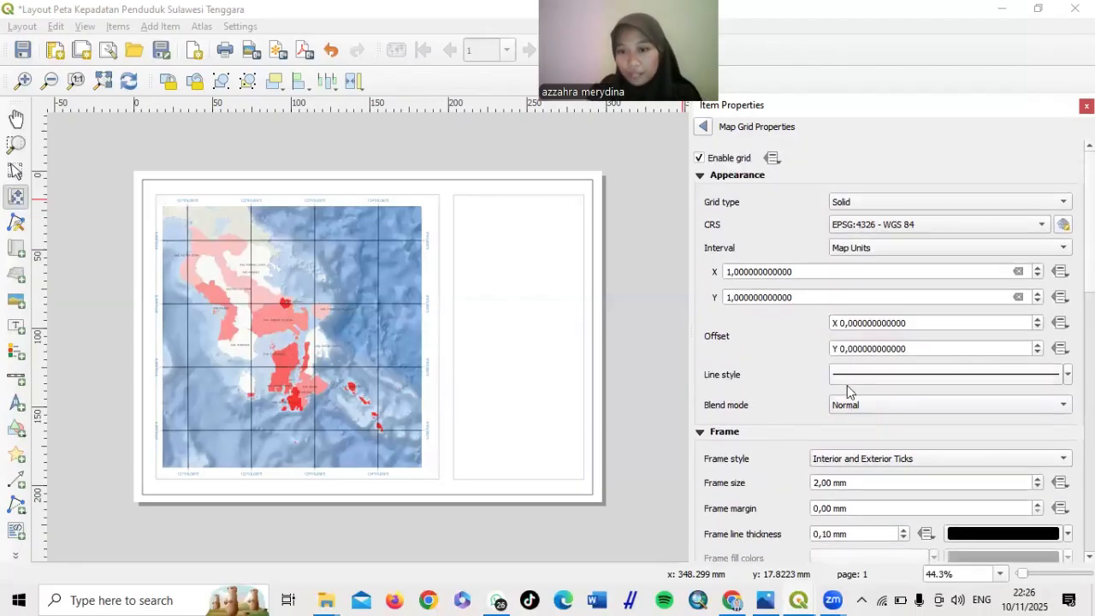
{"action": "left_click", "coordinate": [890, 379]}
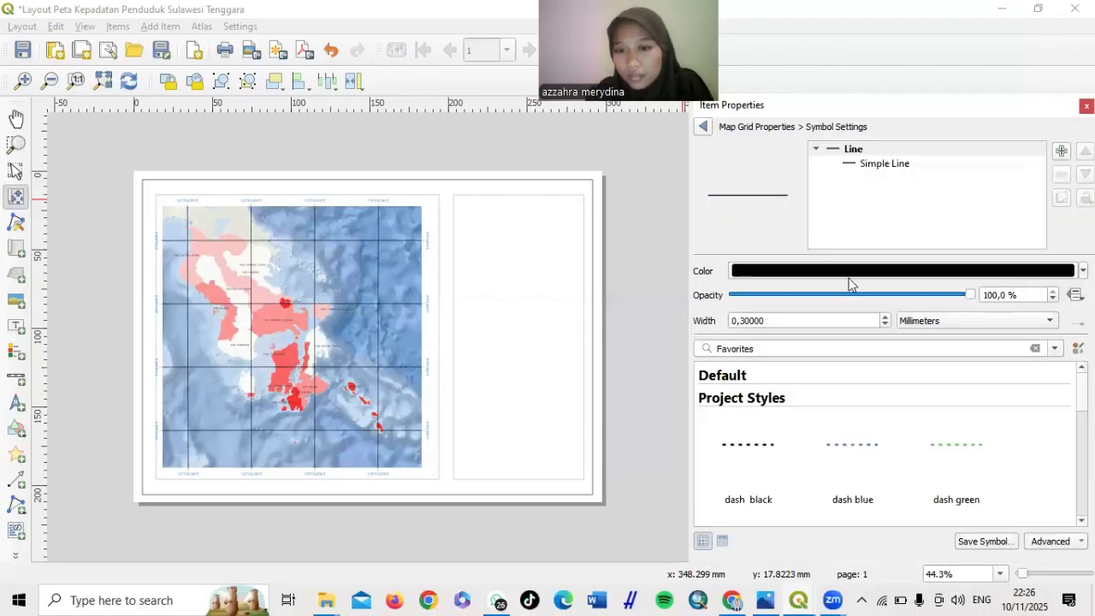
{"action": "left_click", "coordinate": [863, 272]}
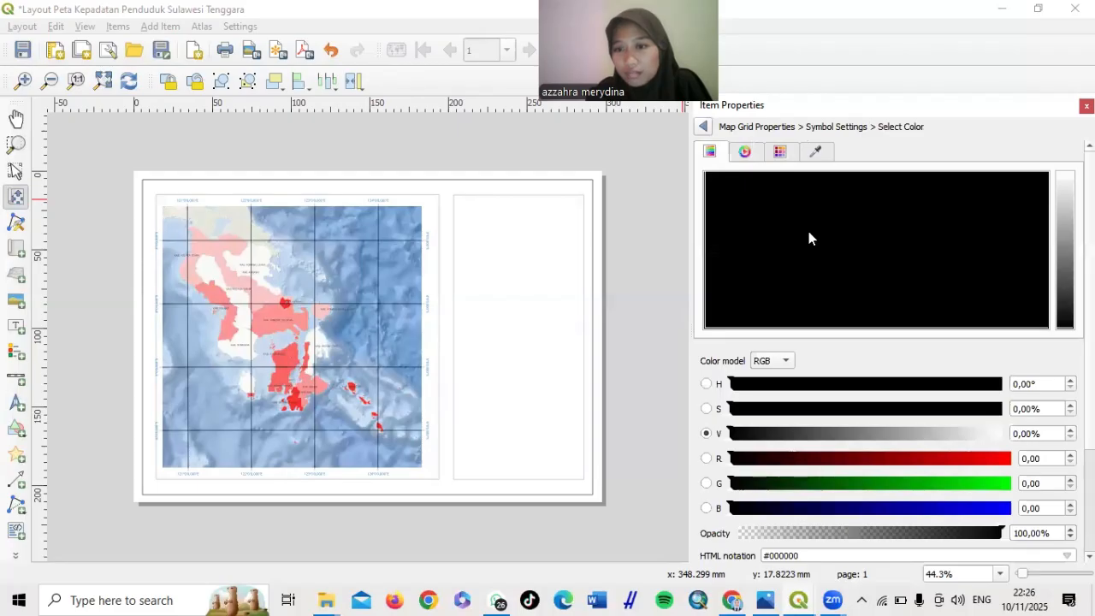
{"action": "left_click", "coordinate": [703, 127]}
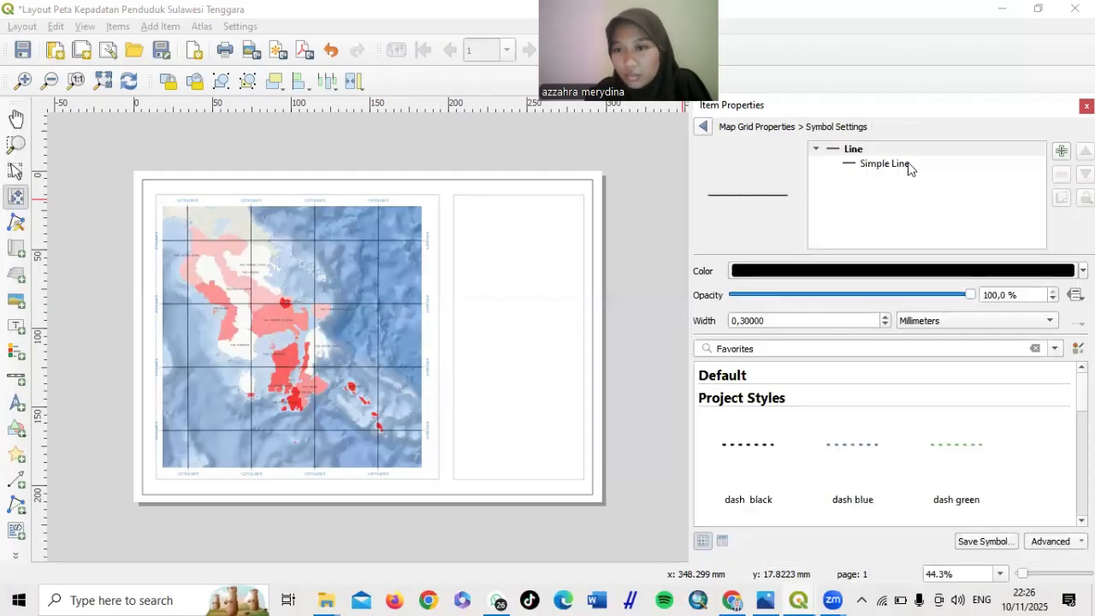
{"action": "left_click", "coordinate": [886, 164]}
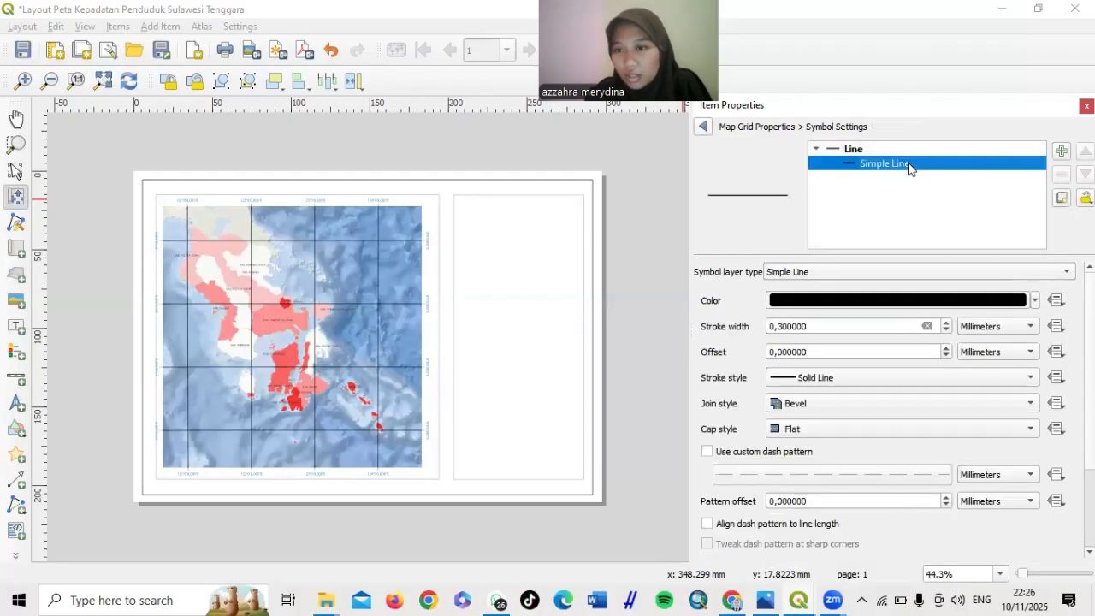
{"action": "left_click", "coordinate": [1035, 299]}
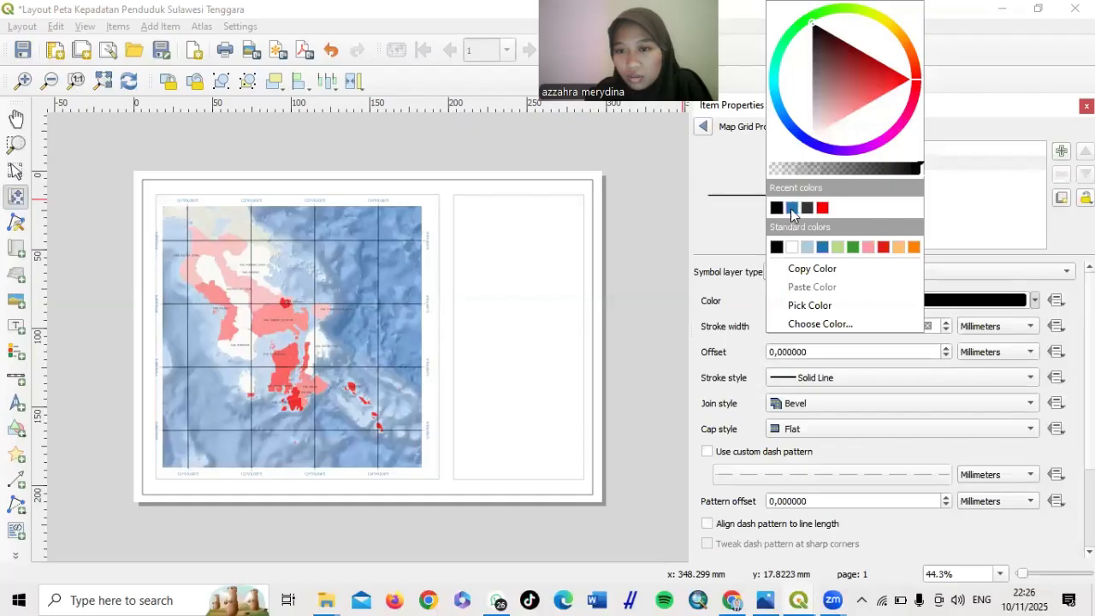
{"action": "left_click", "coordinate": [792, 208]}
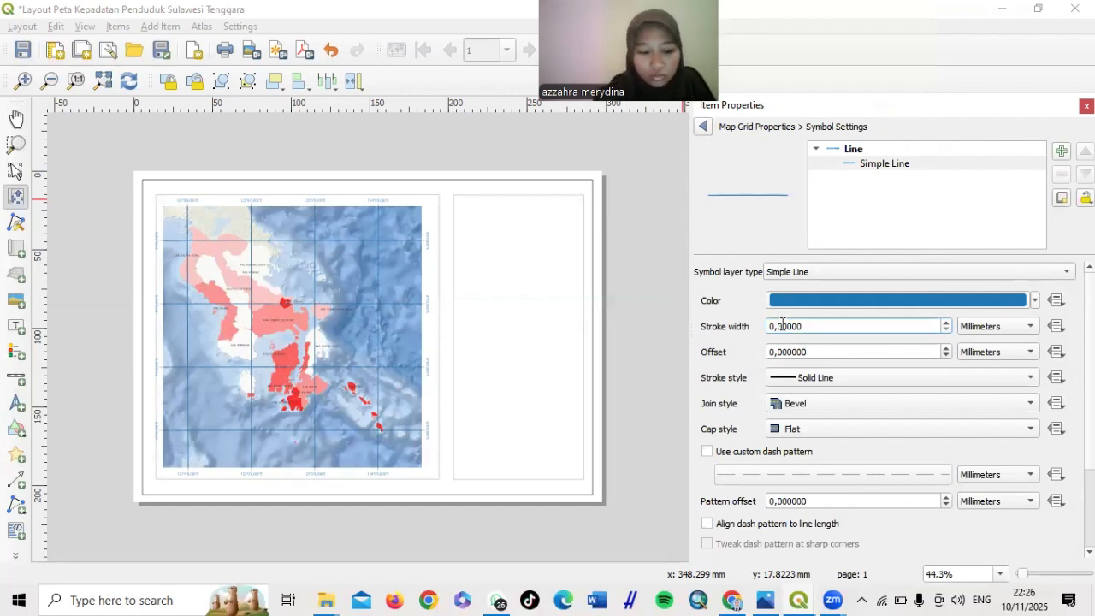
Reduce the grid line stroke width to 0.1 mm
{"action": "key", "text": "BackSpace"}
{"action": "type", "text": "1"}
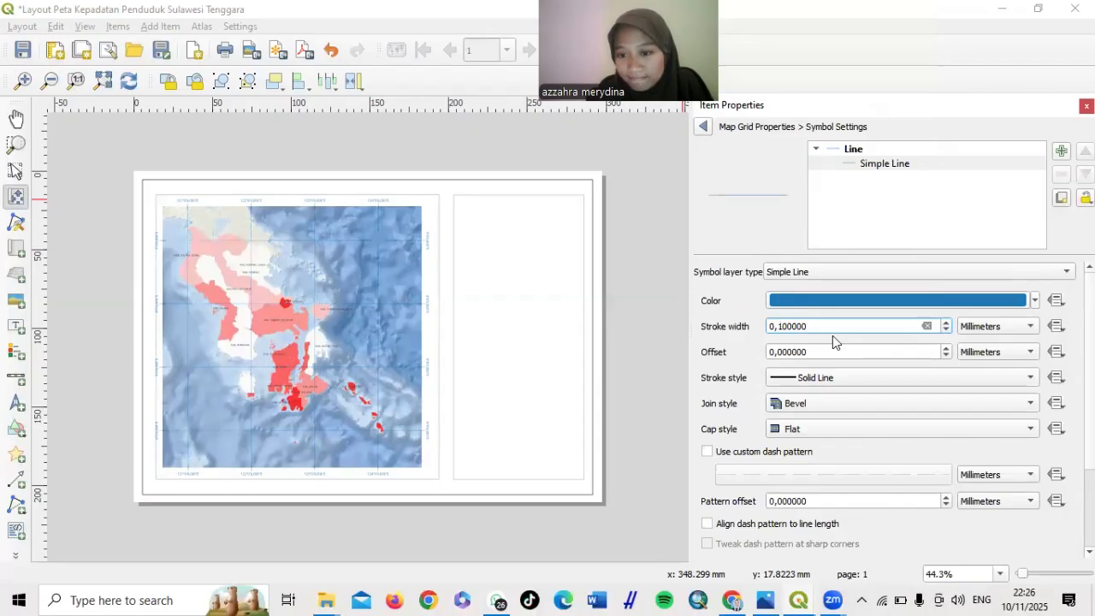
{"action": "scroll", "coordinate": [832, 336], "scroll_direction": "down", "scroll_amount": 2}
{"action": "scroll", "coordinate": [833, 336], "scroll_direction": "up", "scroll_amount": 2}
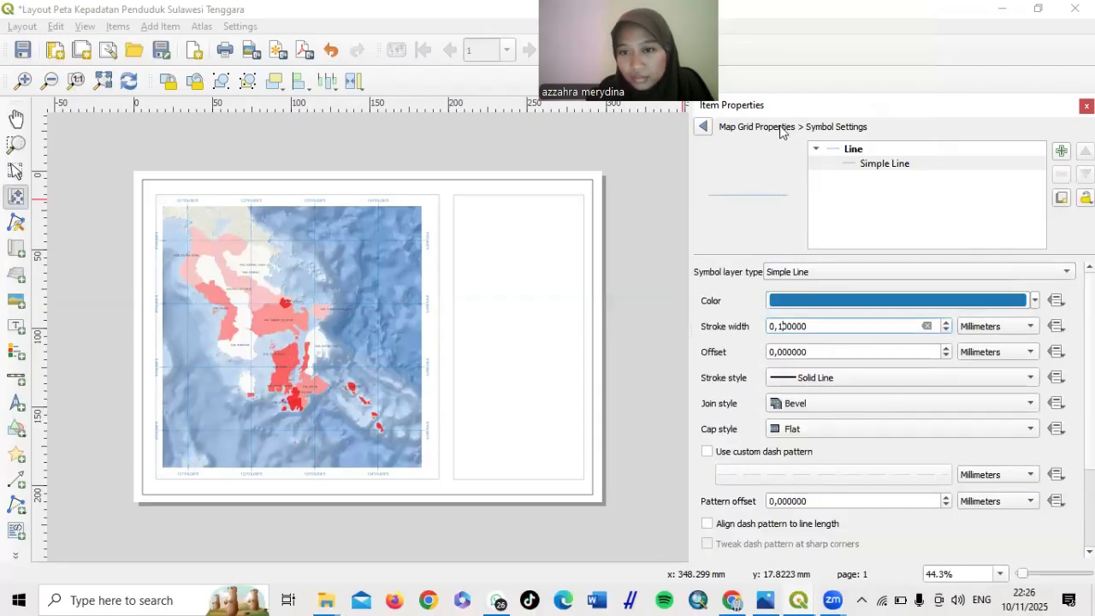
{"action": "left_click", "coordinate": [705, 127]}
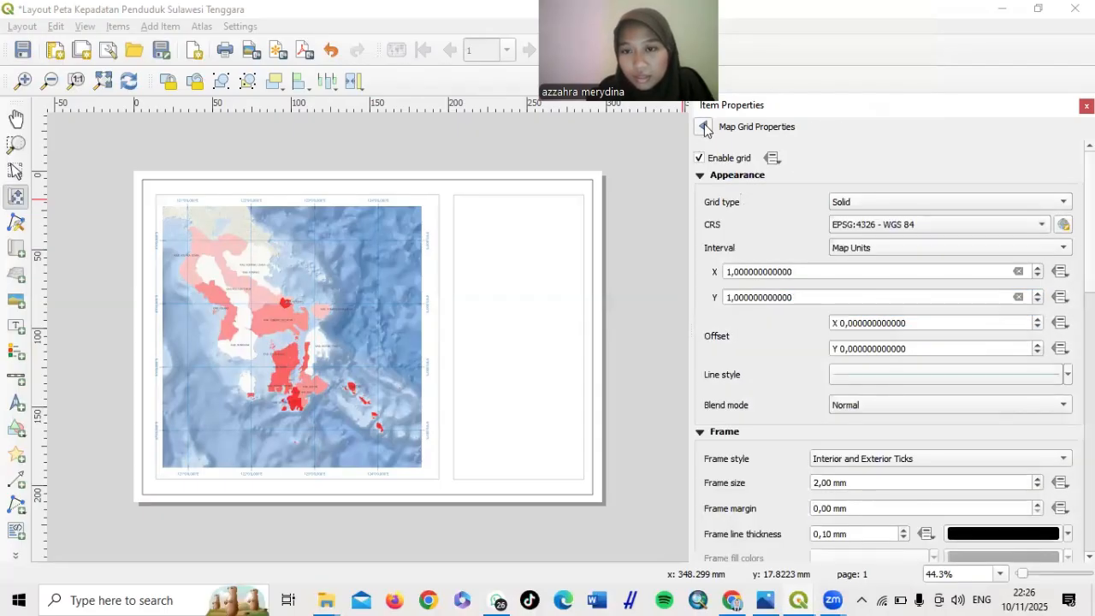
Enable Lock layers and Lock styles for layers on the Map 1 item
{"action": "left_click", "coordinate": [705, 127]}
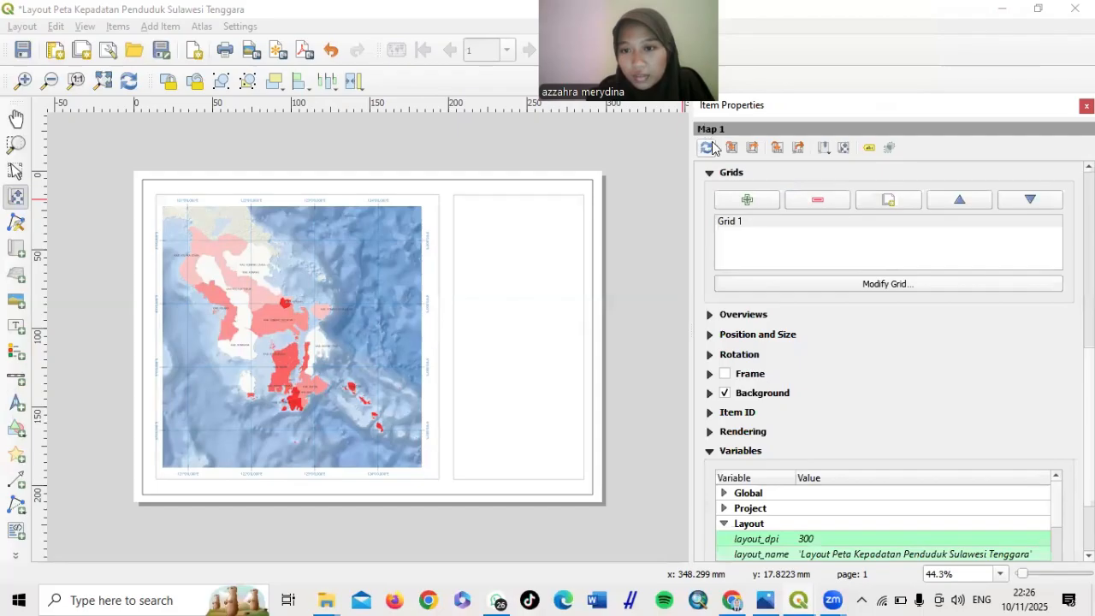
{"action": "scroll", "coordinate": [725, 295], "scroll_direction": "down", "scroll_amount": 2}
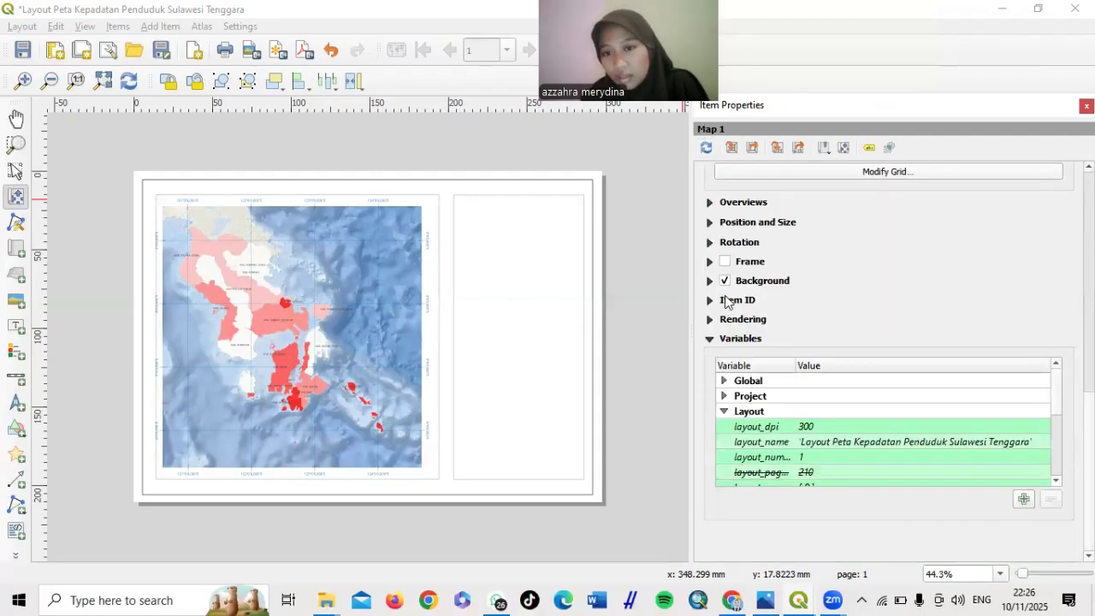
{"action": "scroll", "coordinate": [725, 296], "scroll_direction": "up", "scroll_amount": 5}
{"action": "scroll", "coordinate": [717, 173], "scroll_direction": "up", "scroll_amount": 2}
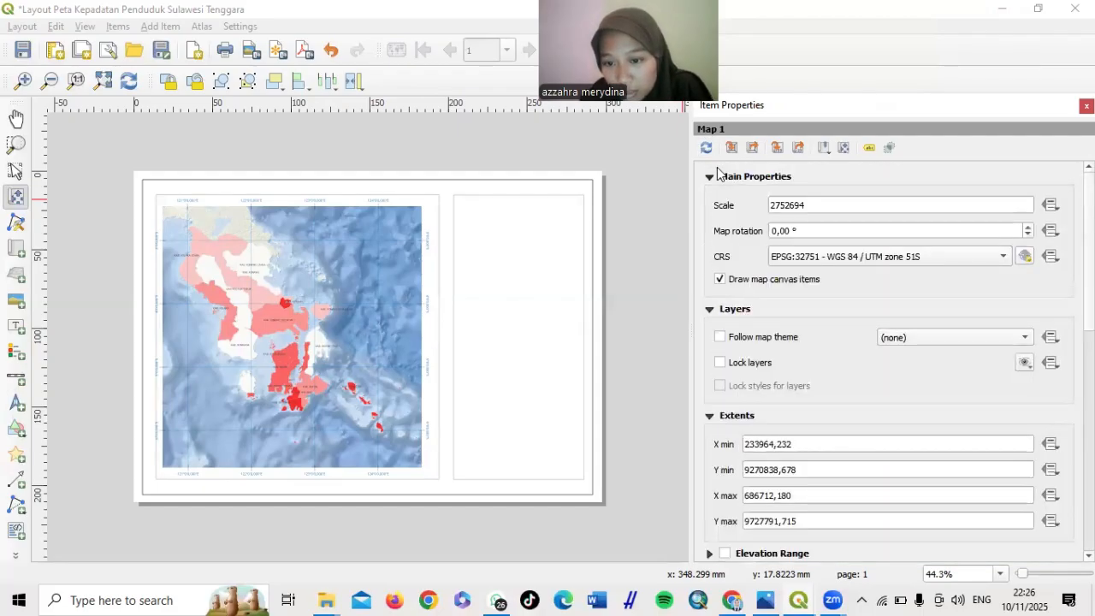
{"action": "left_click", "coordinate": [720, 362]}
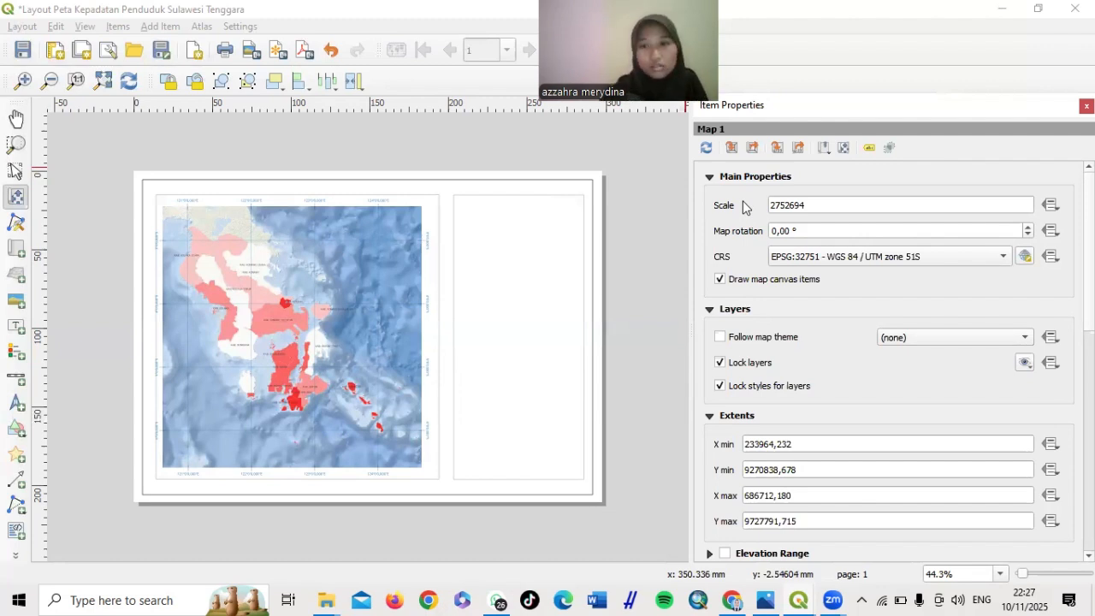
{"action": "left_click_drag", "start_coordinate": [711, 9], "coordinate": [1053, 9]}
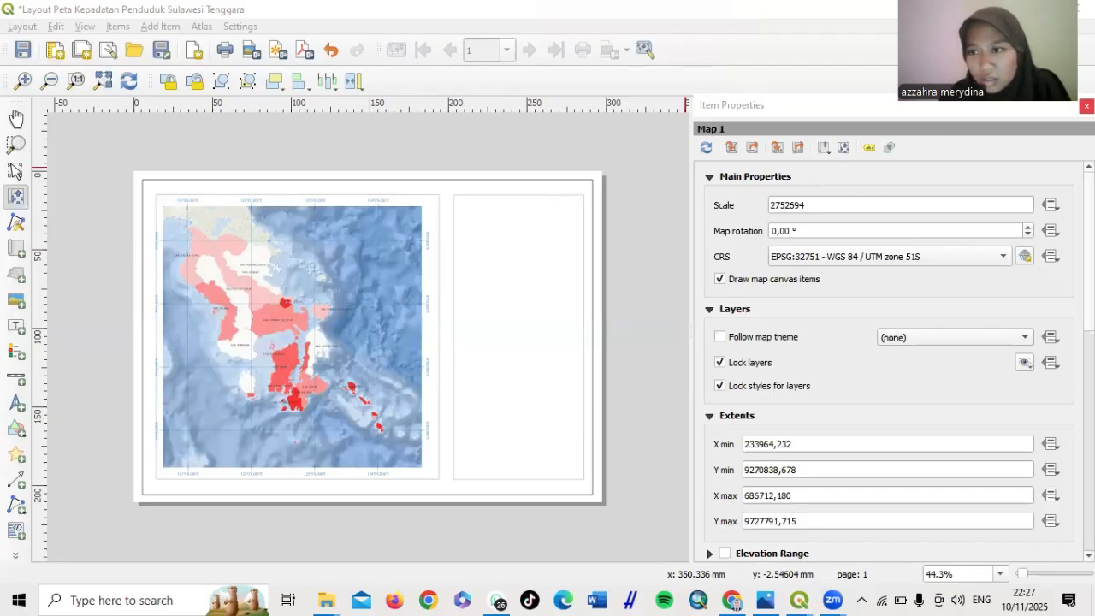
Close Item Properties and show the layout items in a floating, narrowed Items panel
{"action": "left_click", "coordinate": [1087, 106]}
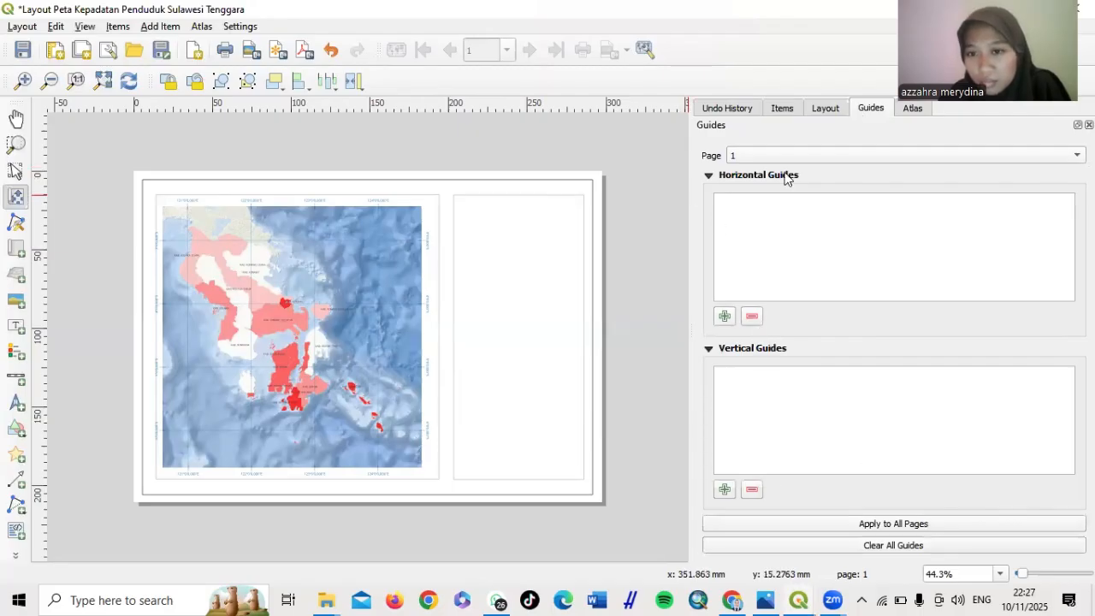
{"action": "left_click", "coordinate": [783, 109]}
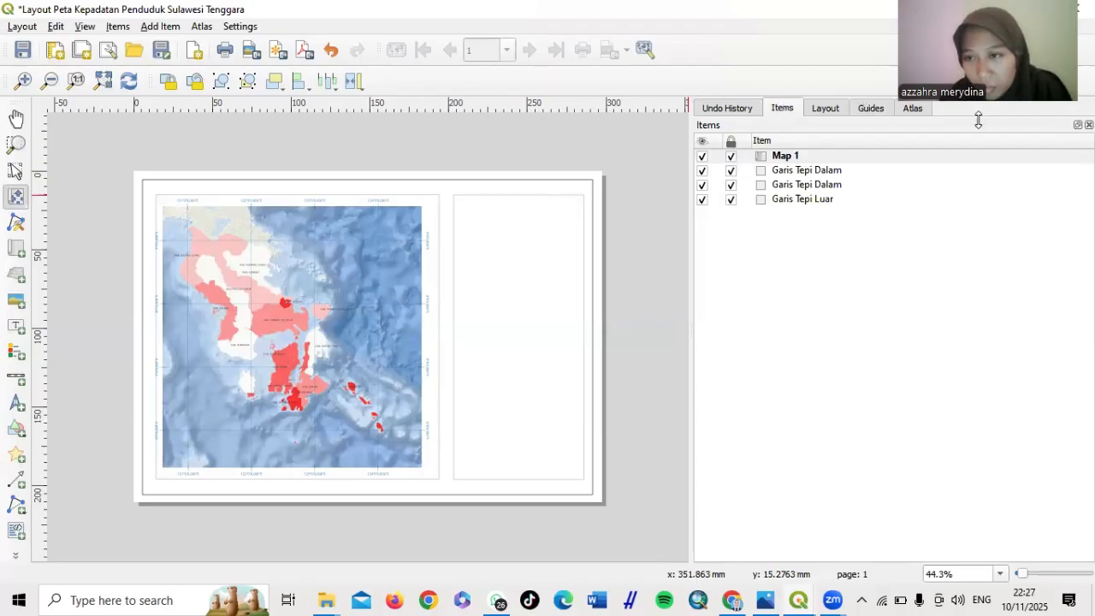
{"action": "left_click_drag", "start_coordinate": [958, 120], "coordinate": [983, 69]}
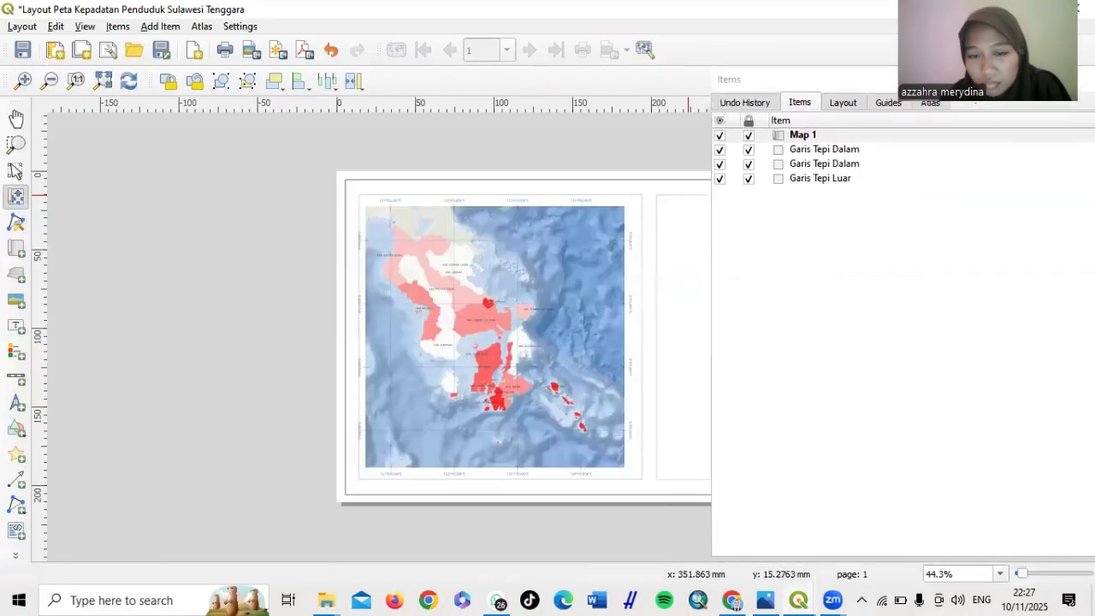
{"action": "left_click", "coordinate": [656, 193]}
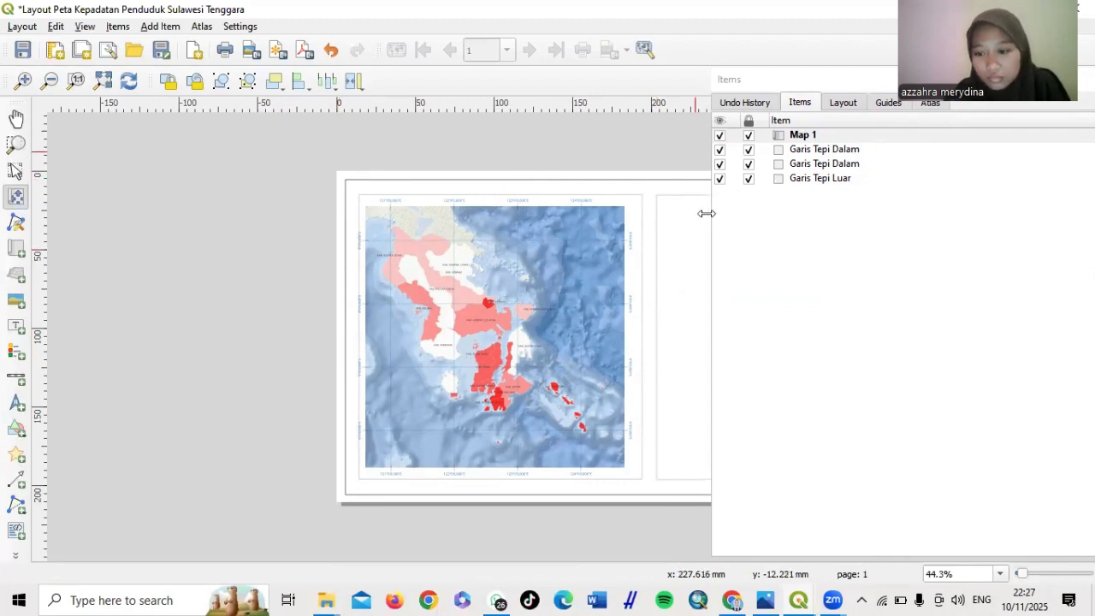
{"action": "left_click_drag", "start_coordinate": [706, 213], "coordinate": [820, 220]}
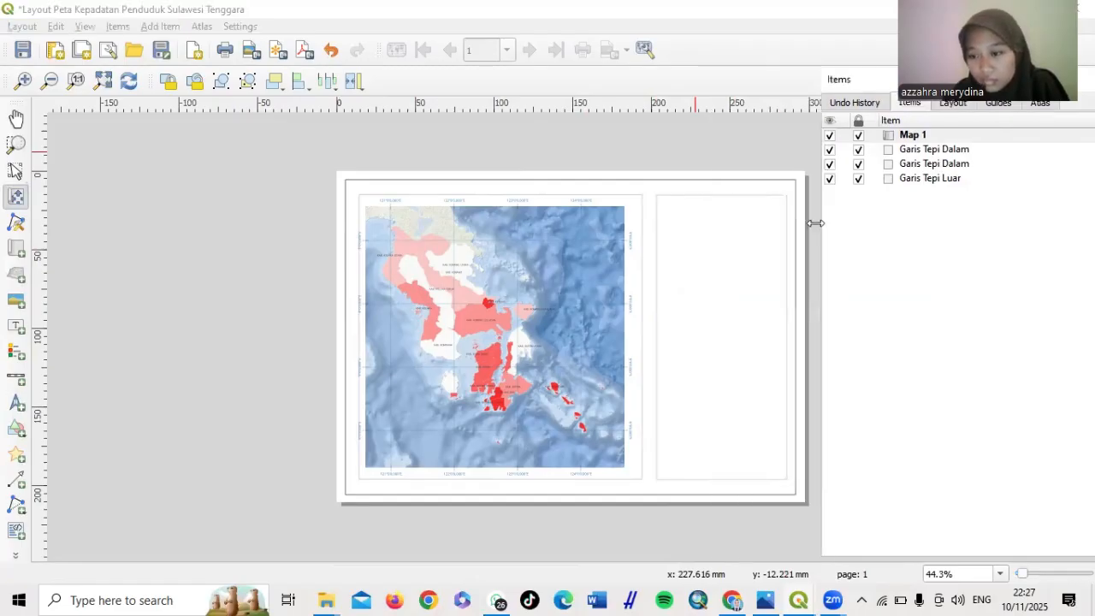
Re-enable the Item Properties panel and dock it on the right beside Undo History
{"action": "right_click", "coordinate": [723, 49]}
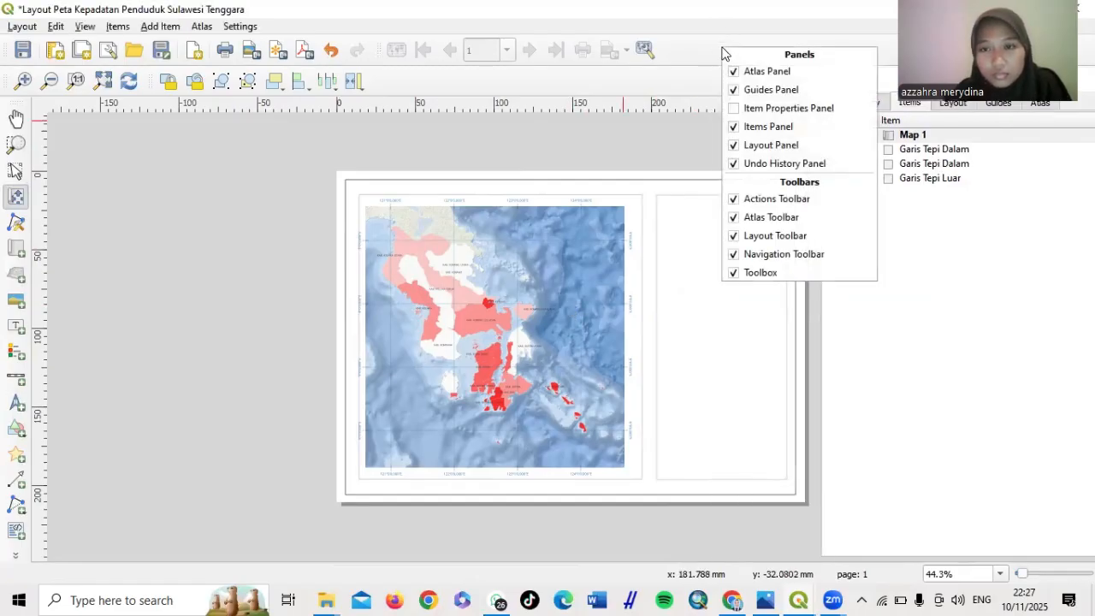
{"action": "left_click", "coordinate": [734, 108]}
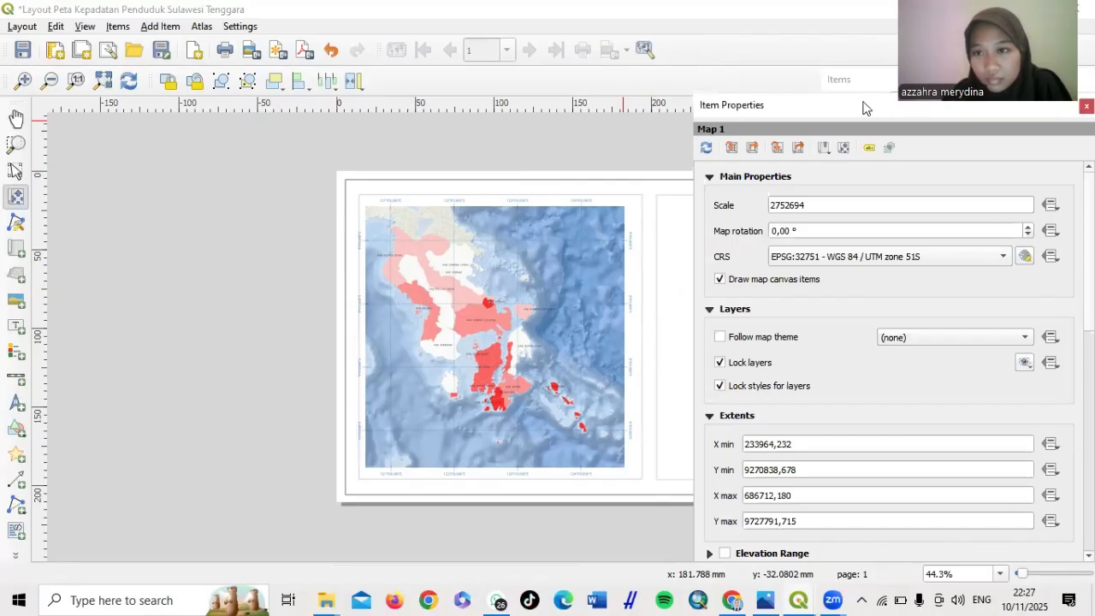
{"action": "left_click_drag", "start_coordinate": [864, 107], "coordinate": [1025, 108]}
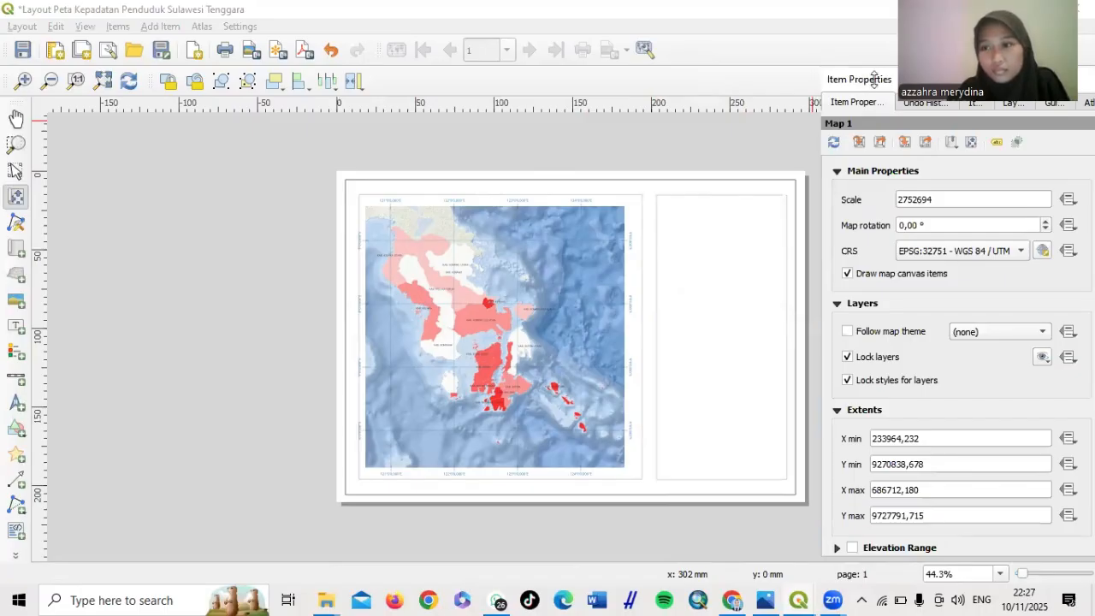
{"action": "left_click_drag", "start_coordinate": [869, 79], "coordinate": [843, 97]}
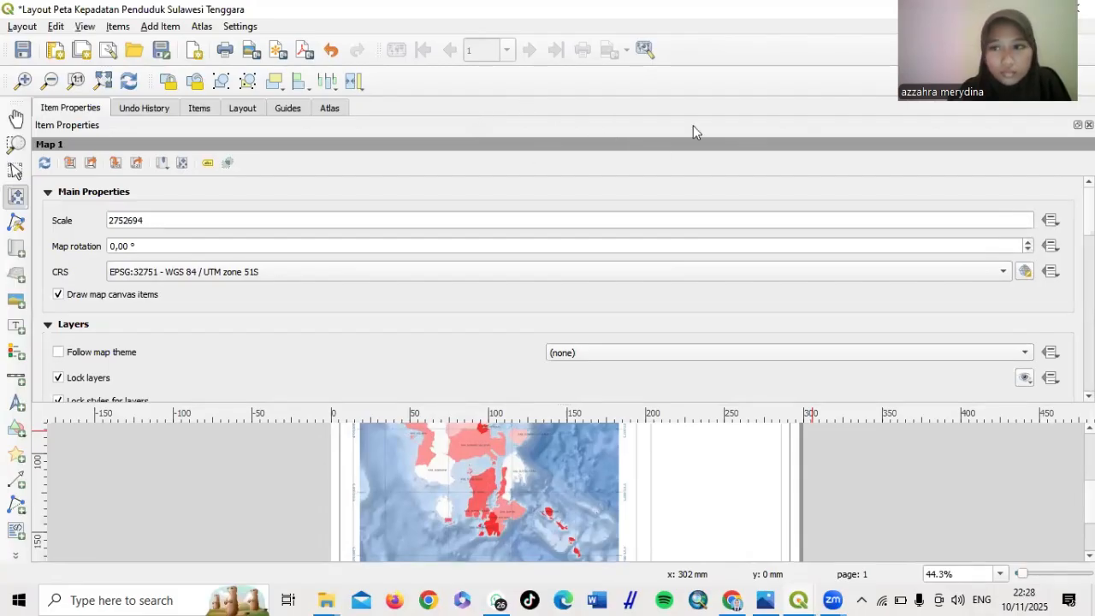
{"action": "left_click", "coordinate": [1078, 125]}
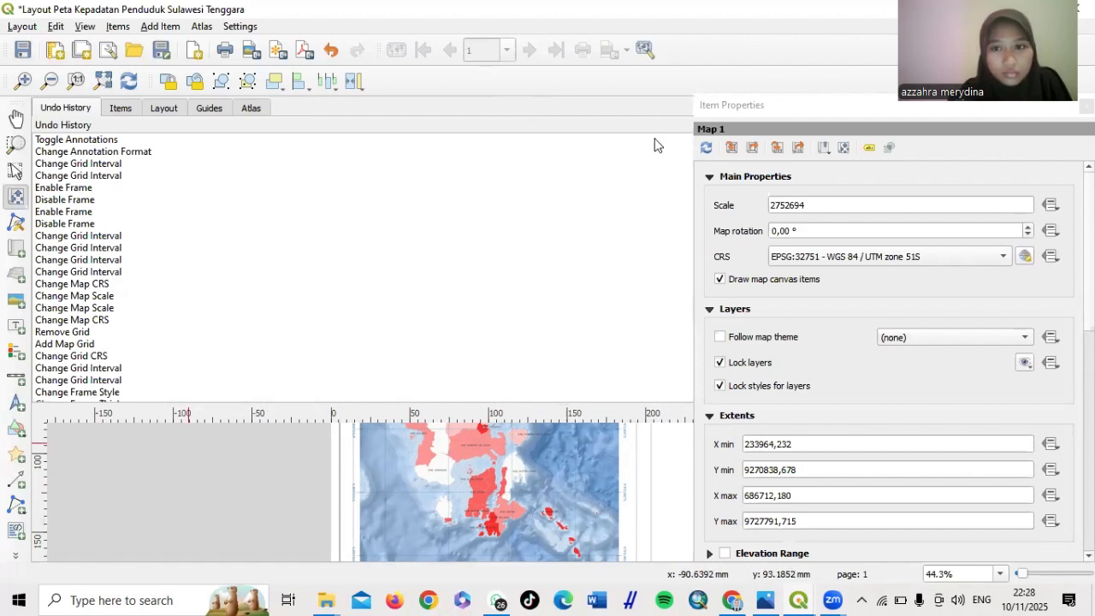
{"action": "left_click_drag", "start_coordinate": [863, 102], "coordinate": [868, 214]}
{"action": "left_click", "coordinate": [1078, 125]}
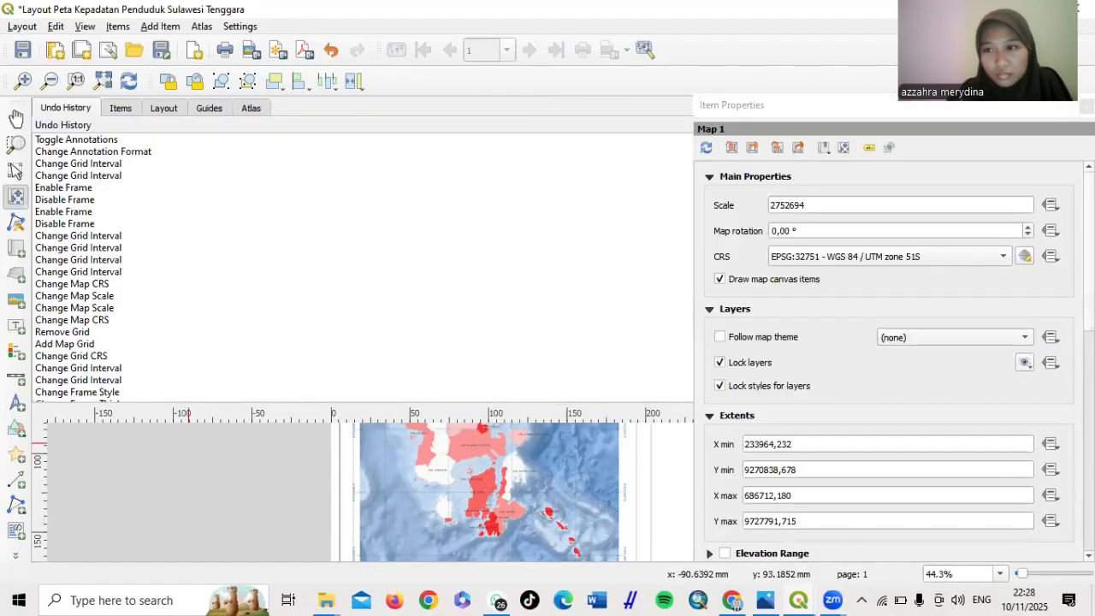
{"action": "left_click", "coordinate": [1030, 112]}
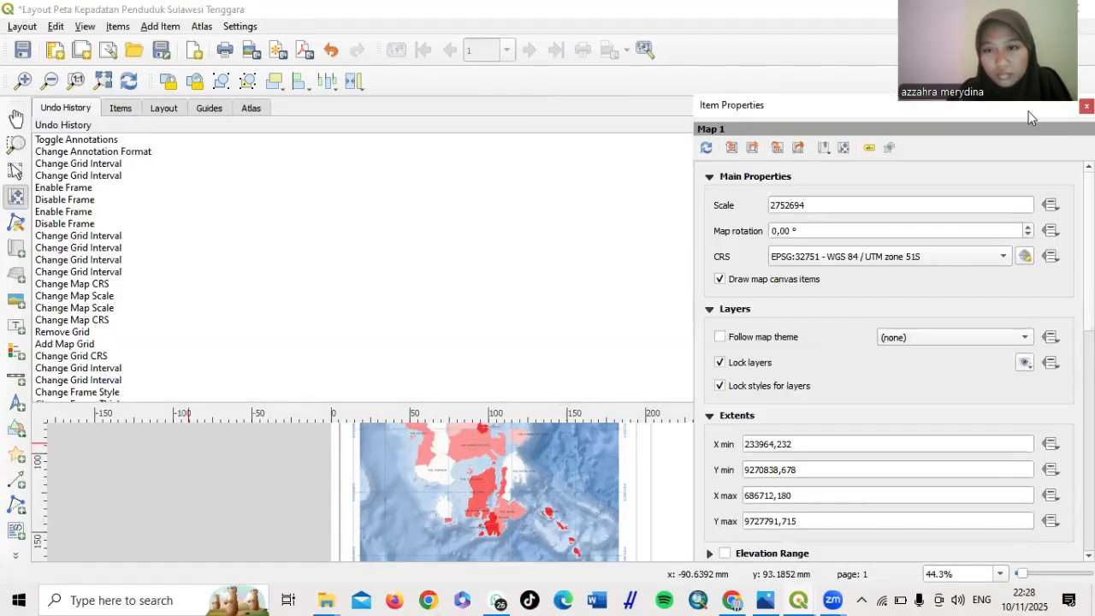
{"action": "double_click", "coordinate": [1028, 111]}
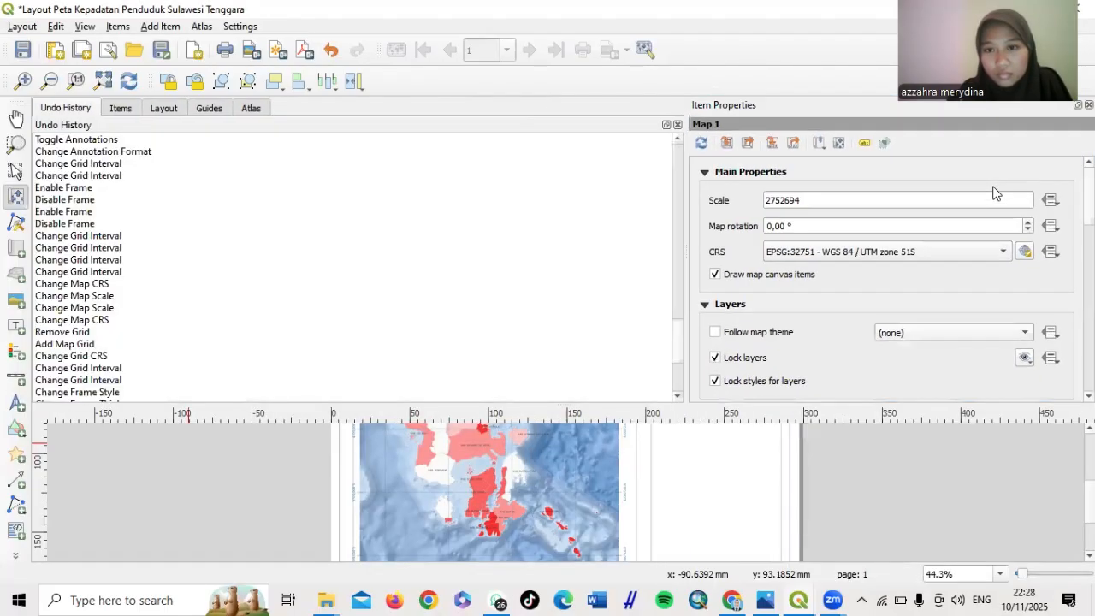
{"action": "left_click", "coordinate": [666, 125]}
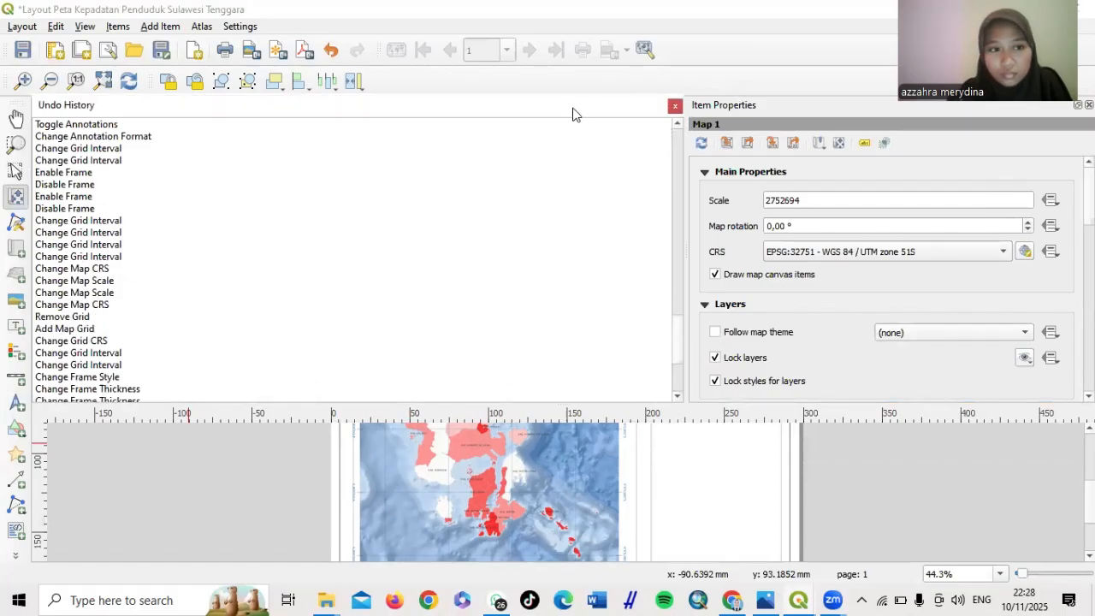
{"action": "left_click_drag", "start_coordinate": [573, 114], "coordinate": [931, 139]}
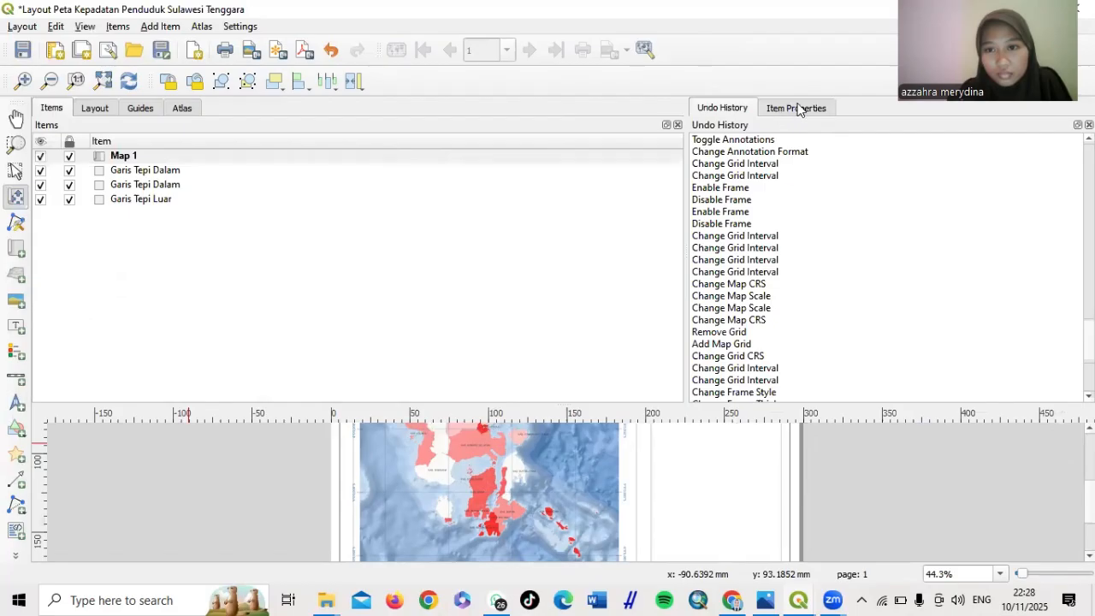
{"action": "left_click", "coordinate": [798, 110]}
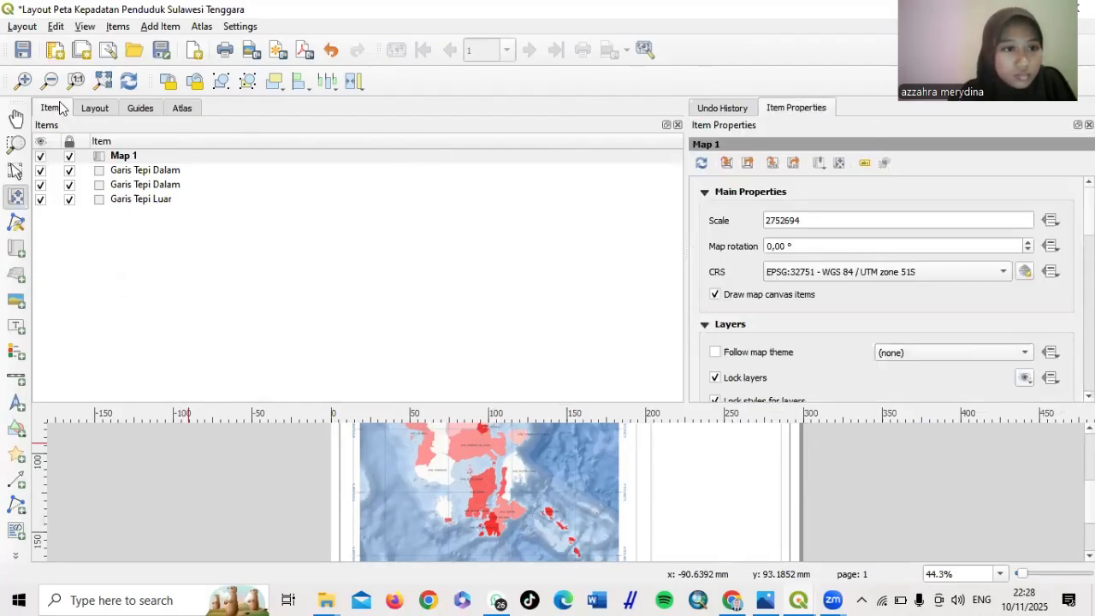
Move Items, Layout and Guides into the right dock, then close the extra panels
{"action": "left_click_drag", "start_coordinate": [58, 107], "coordinate": [1007, 115]}
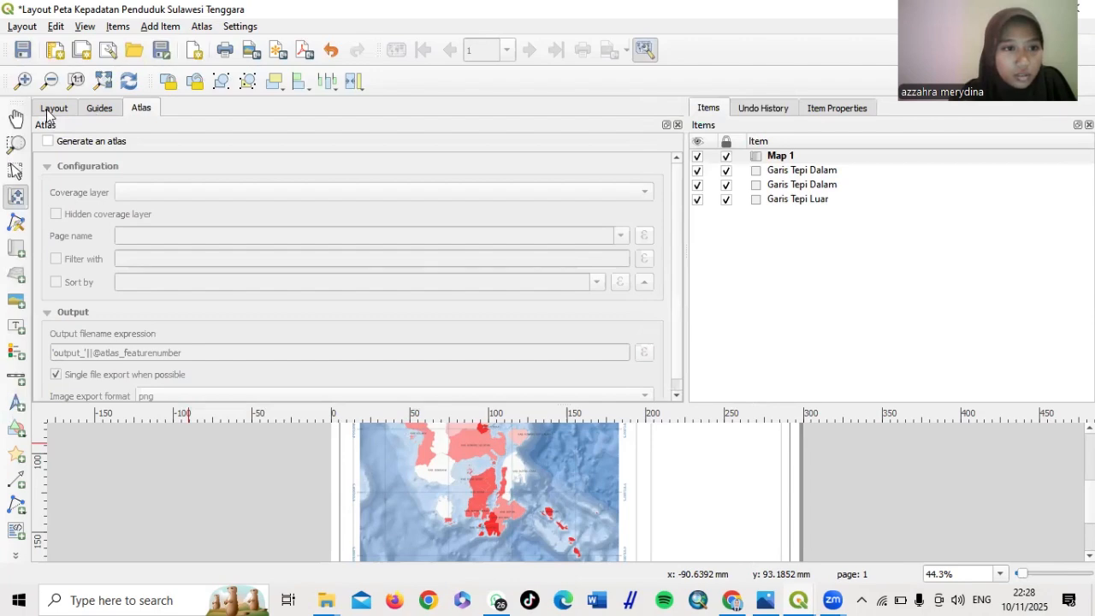
{"action": "left_click_drag", "start_coordinate": [48, 114], "coordinate": [1021, 106]}
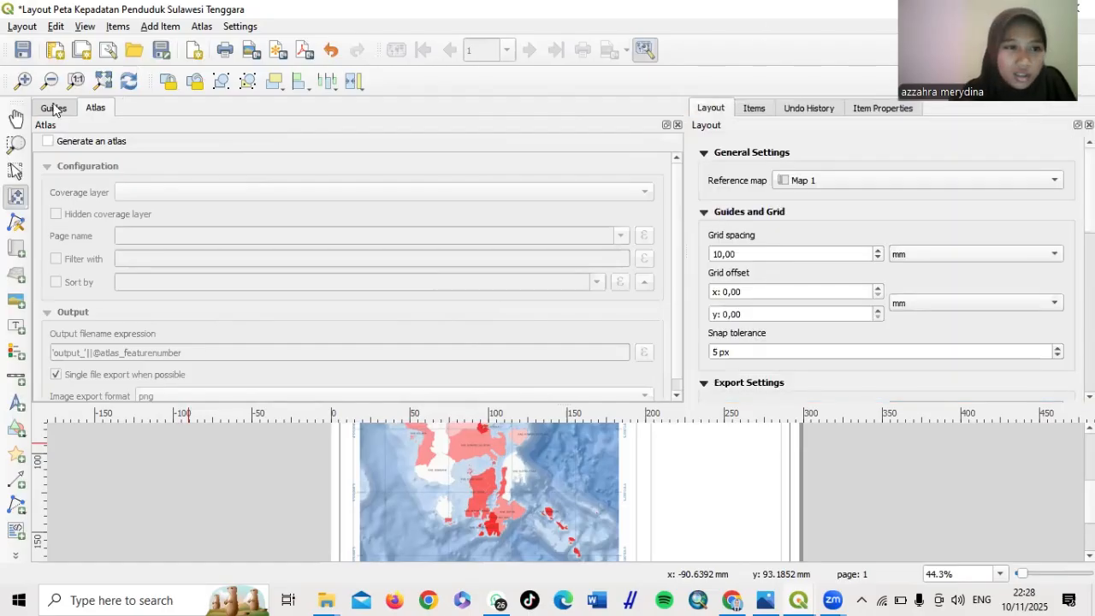
{"action": "left_click_drag", "start_coordinate": [53, 107], "coordinate": [895, 127]}
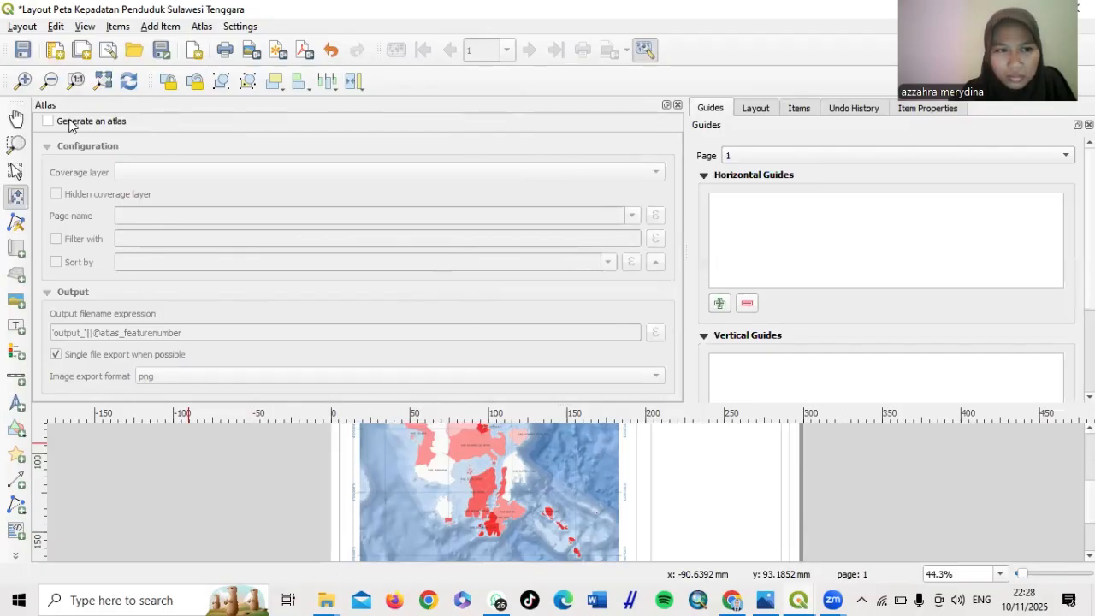
{"action": "left_click_drag", "start_coordinate": [93, 108], "coordinate": [621, 169]}
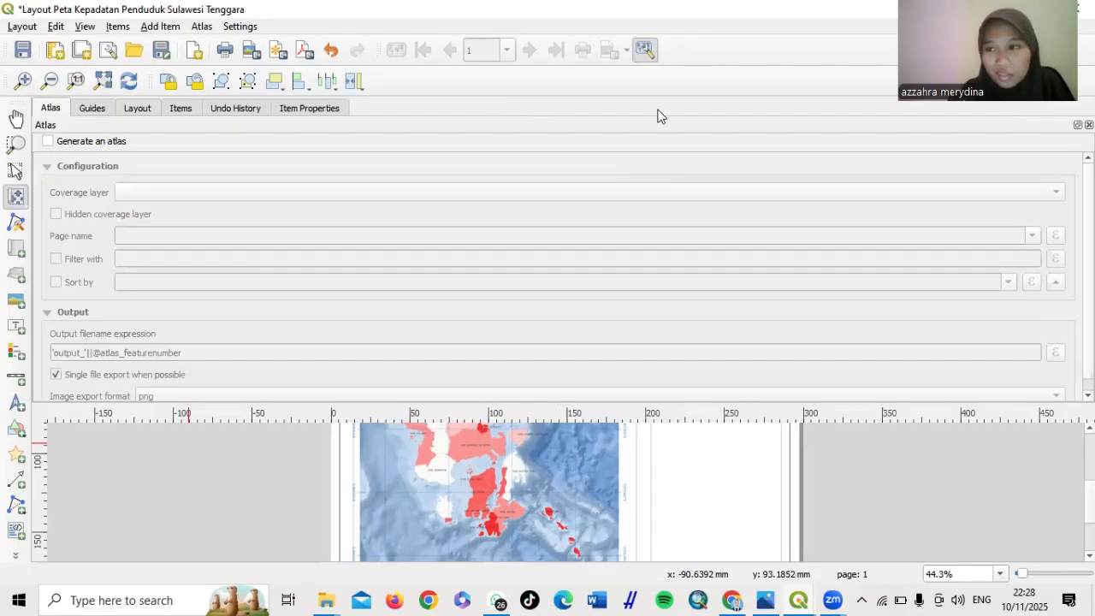
{"action": "left_click", "coordinate": [1077, 124]}
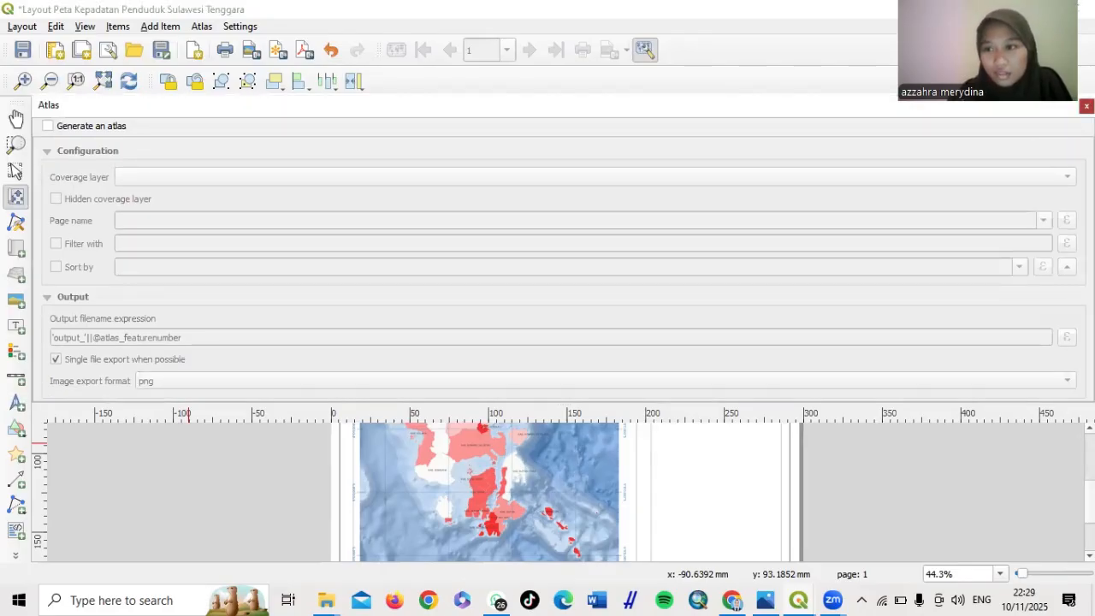
{"action": "left_click", "coordinate": [1085, 106]}
{"action": "left_click", "coordinate": [1089, 125]}
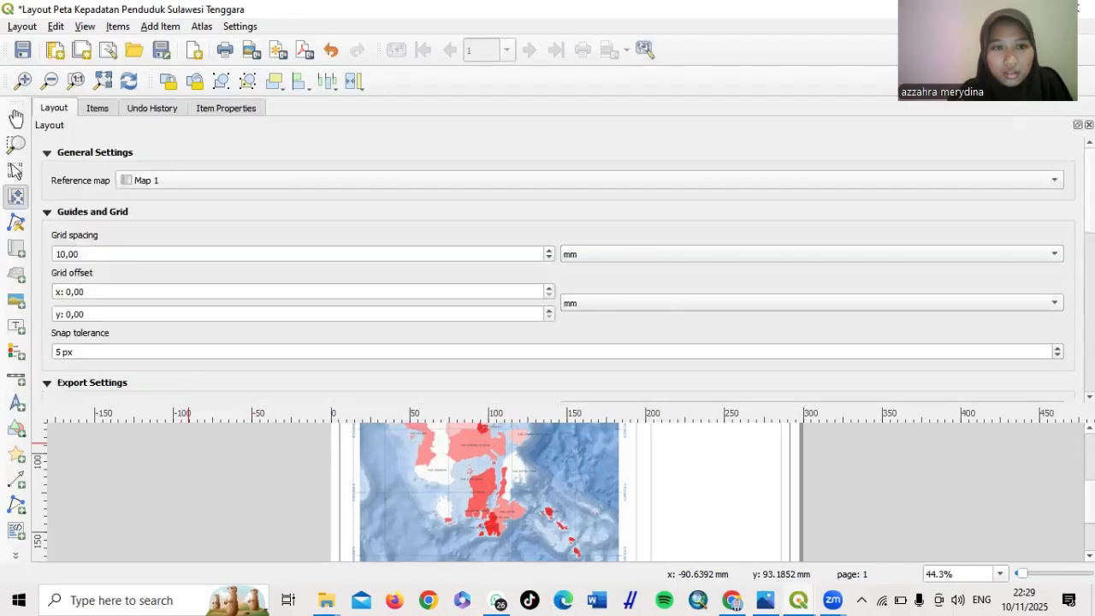
{"action": "left_click", "coordinate": [1089, 125]}
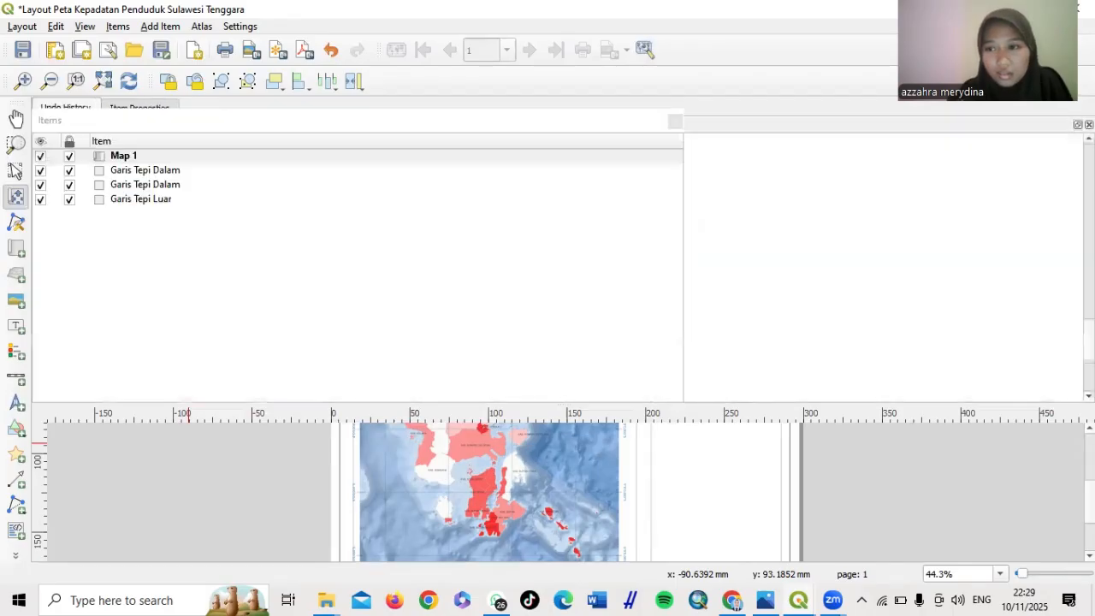
{"action": "left_click", "coordinate": [1078, 125]}
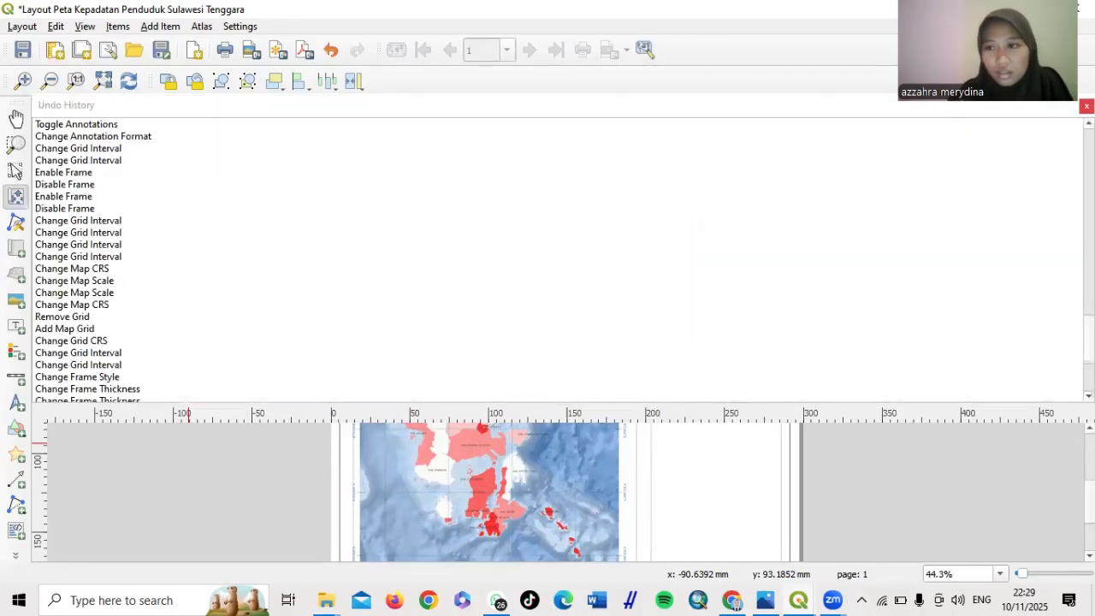
{"action": "left_click", "coordinate": [1087, 106]}
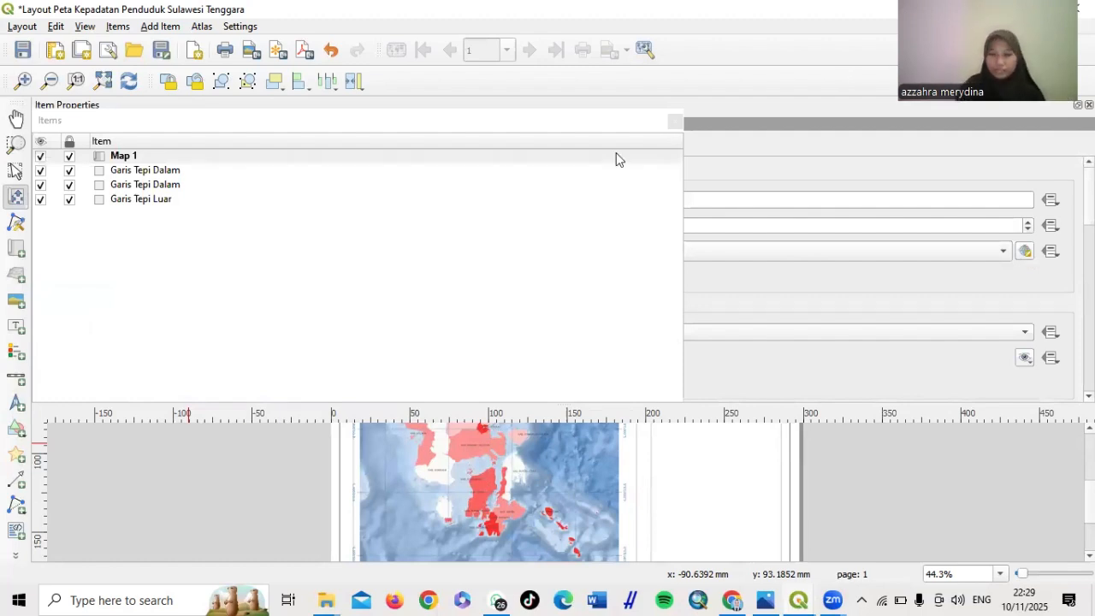
{"action": "left_click", "coordinate": [740, 12]}
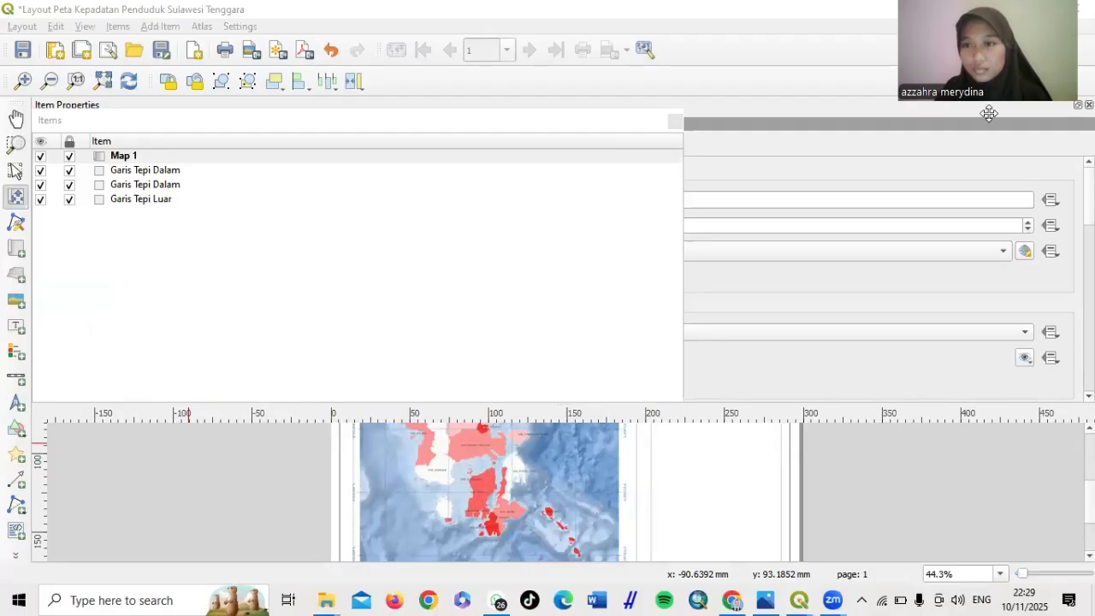
{"action": "left_click_drag", "start_coordinate": [989, 114], "coordinate": [848, 229]}
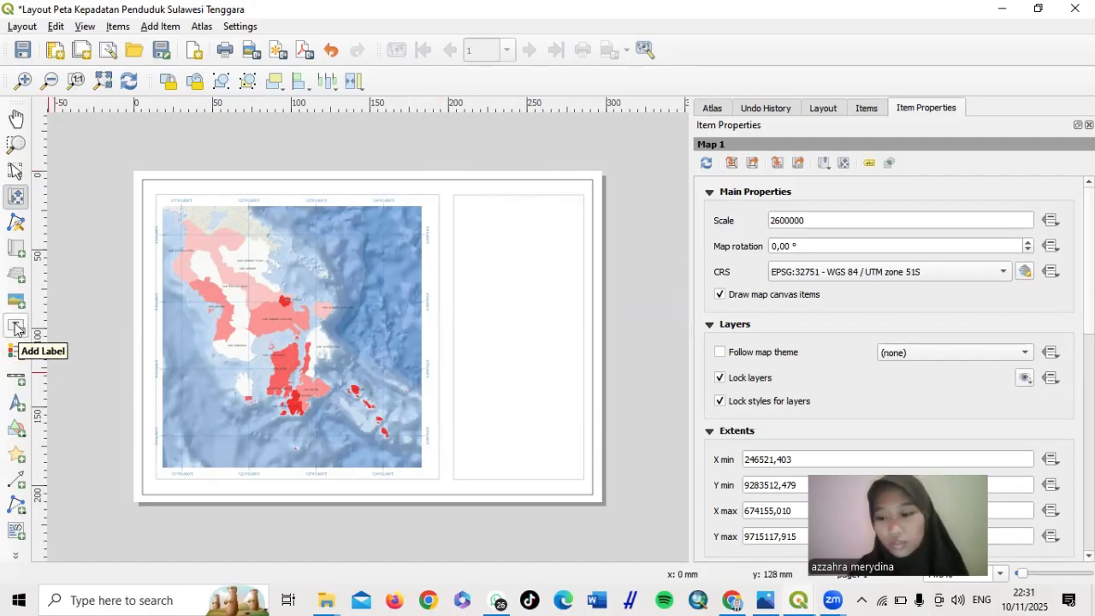
Add a title label reading PETA KEPADATAN PENDUDUK / PROVINSI SULAWESI TENGGARA / TAHUN 2025
{"action": "left_click", "coordinate": [15, 328]}
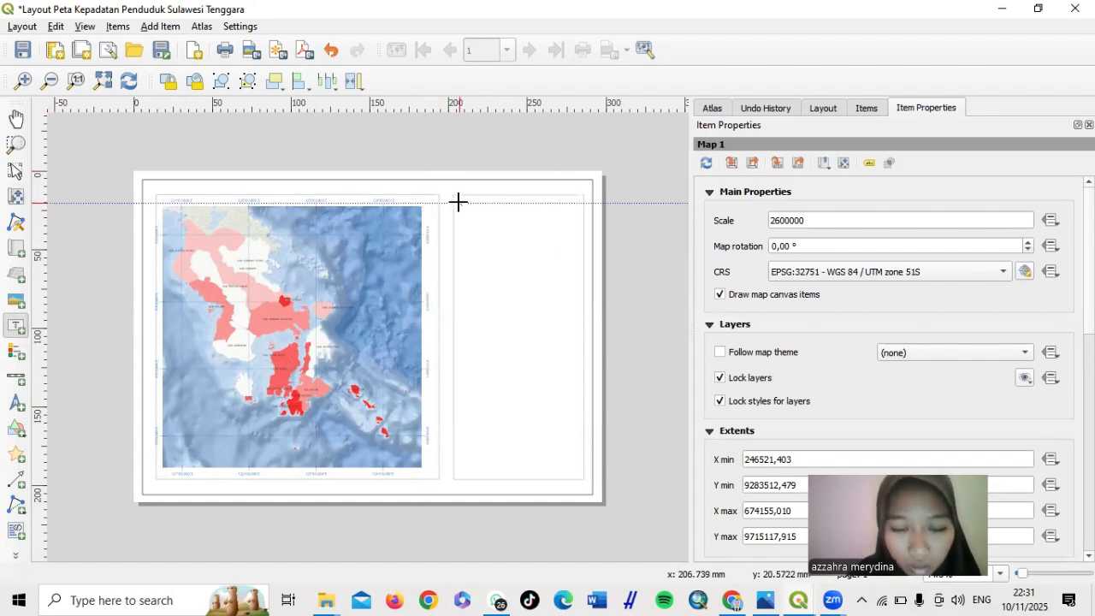
{"action": "left_click_drag", "start_coordinate": [459, 201], "coordinate": [578, 227]}
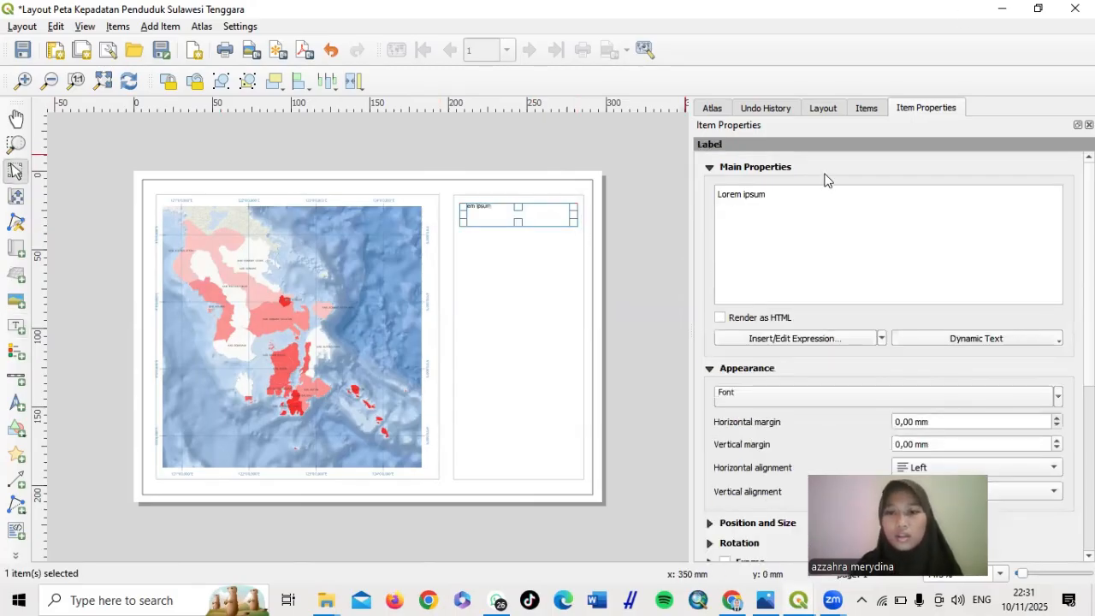
{"action": "triple_click", "coordinate": [757, 201]}
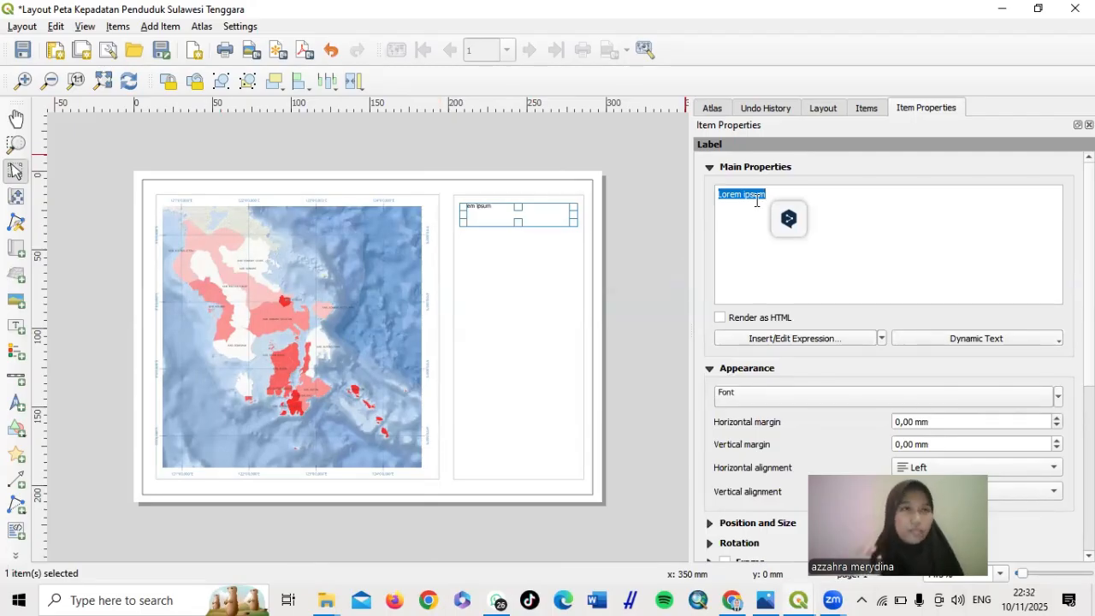
{"action": "type", "text": "P"}
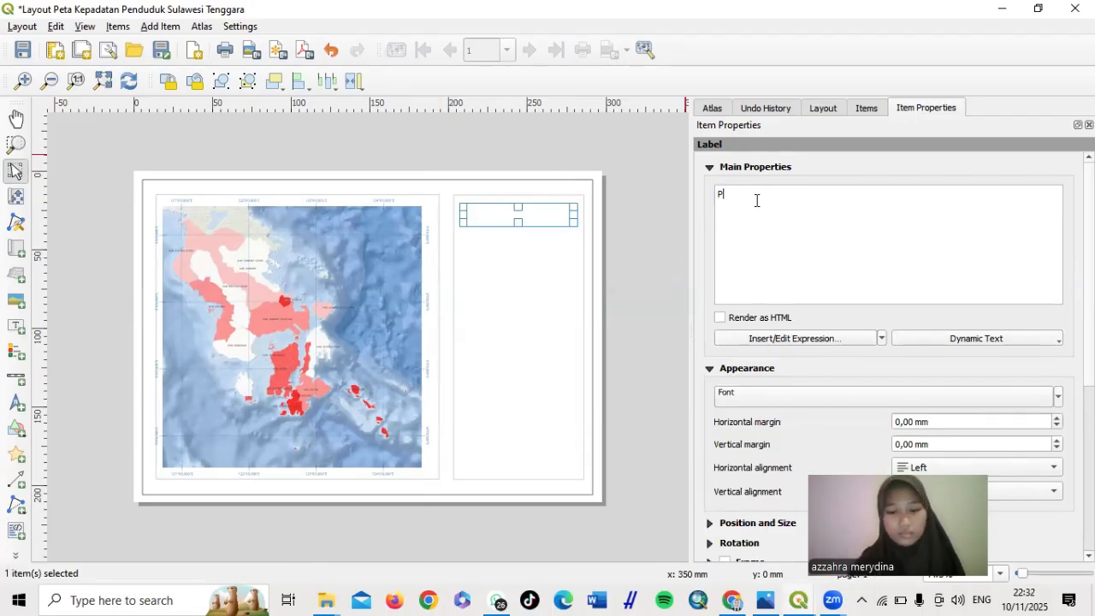
{"action": "type", "text": "ETA KEPAD"}
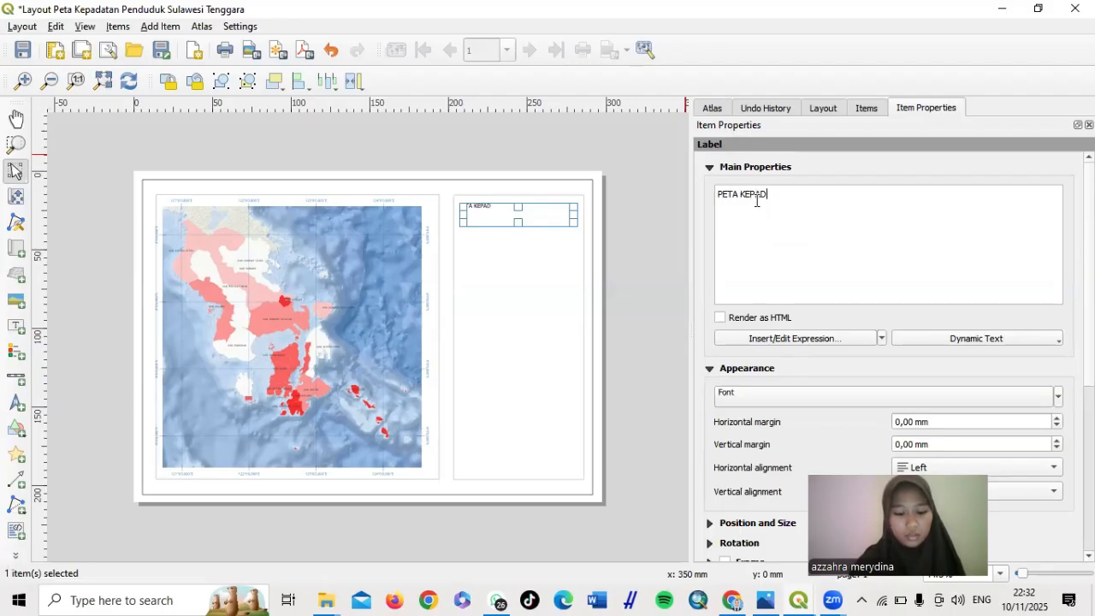
{"action": "type", "text": "ATAN PENDUDUK"}
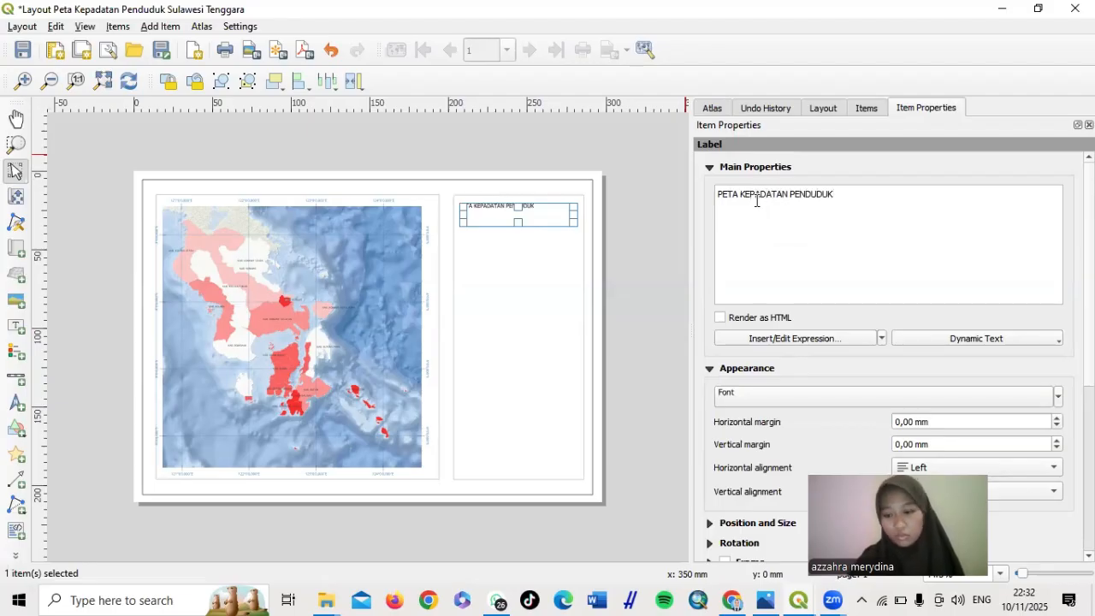
{"action": "key", "text": "Return"}
{"action": "type", "text": "PROV"}
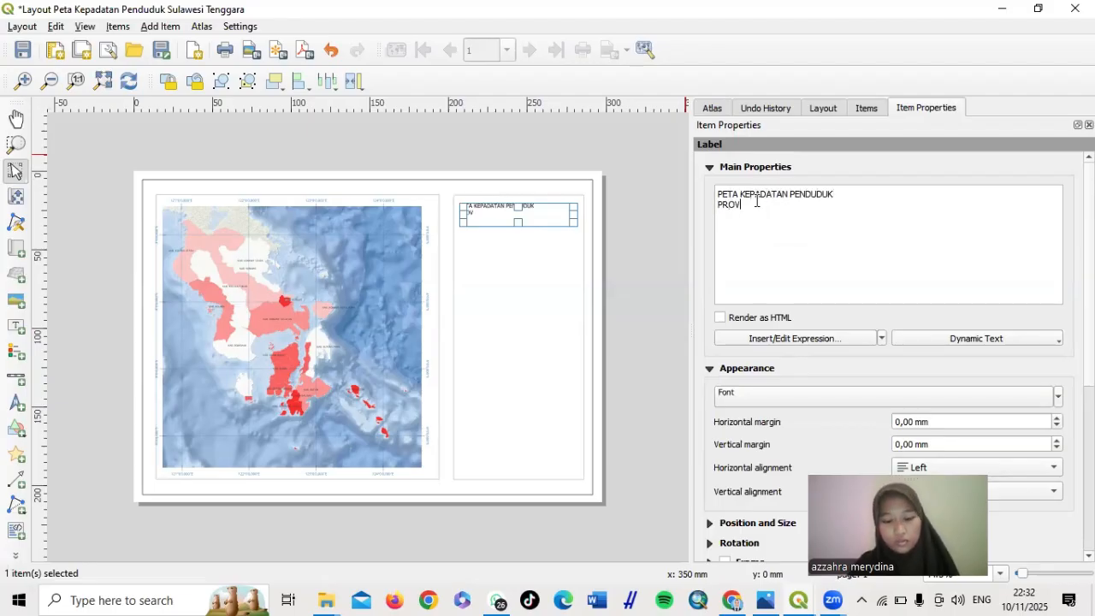
{"action": "type", "text": "INSI SUL"}
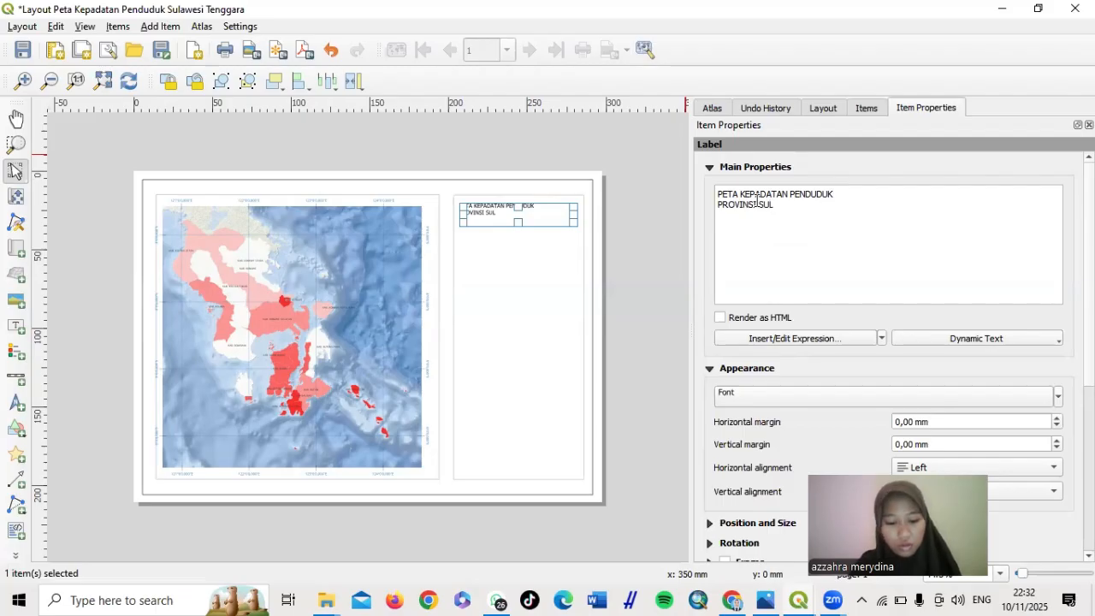
{"action": "type", "text": "AWESI TENGG"}
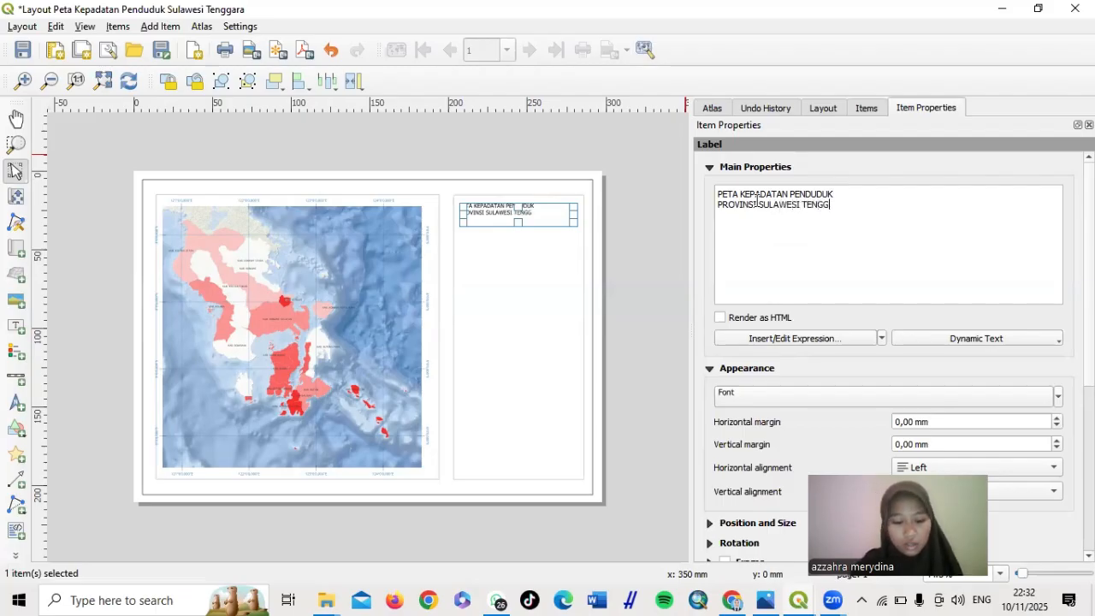
{"action": "type", "text": "ARA"}
{"action": "key", "text": "Return"}
{"action": "type", "text": "TA"}
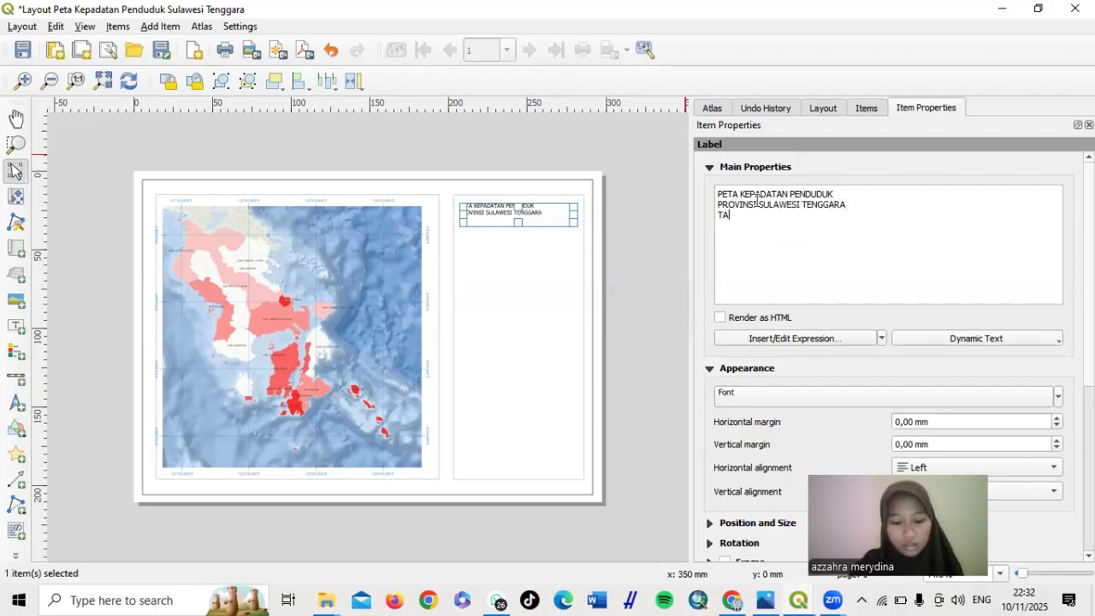
{"action": "type", "text": "HUN 2025"}
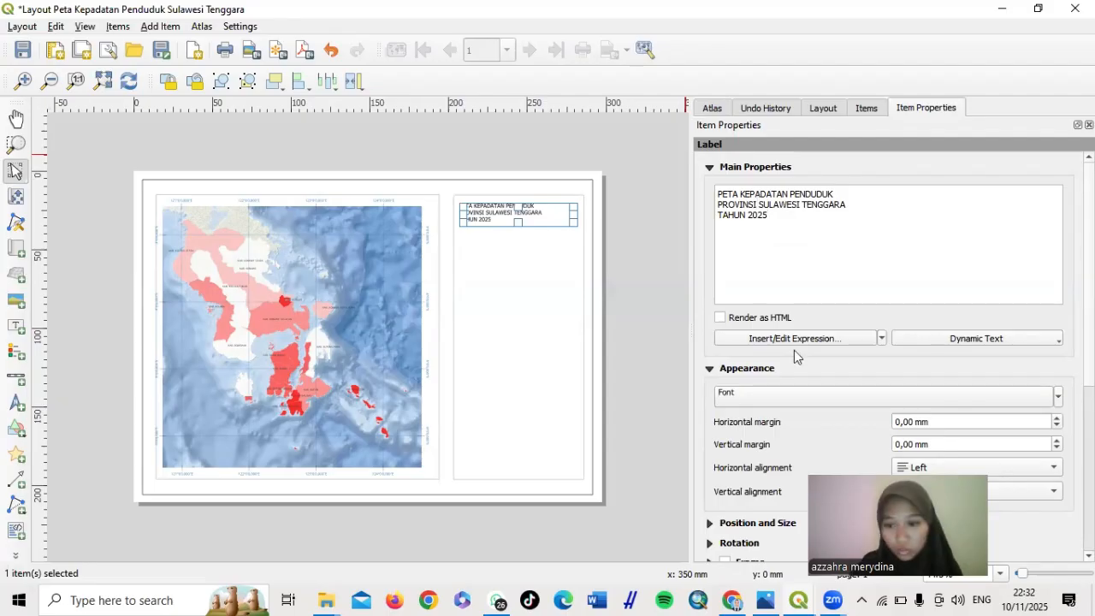
{"action": "scroll", "coordinate": [761, 379], "scroll_direction": "down", "scroll_amount": 1}
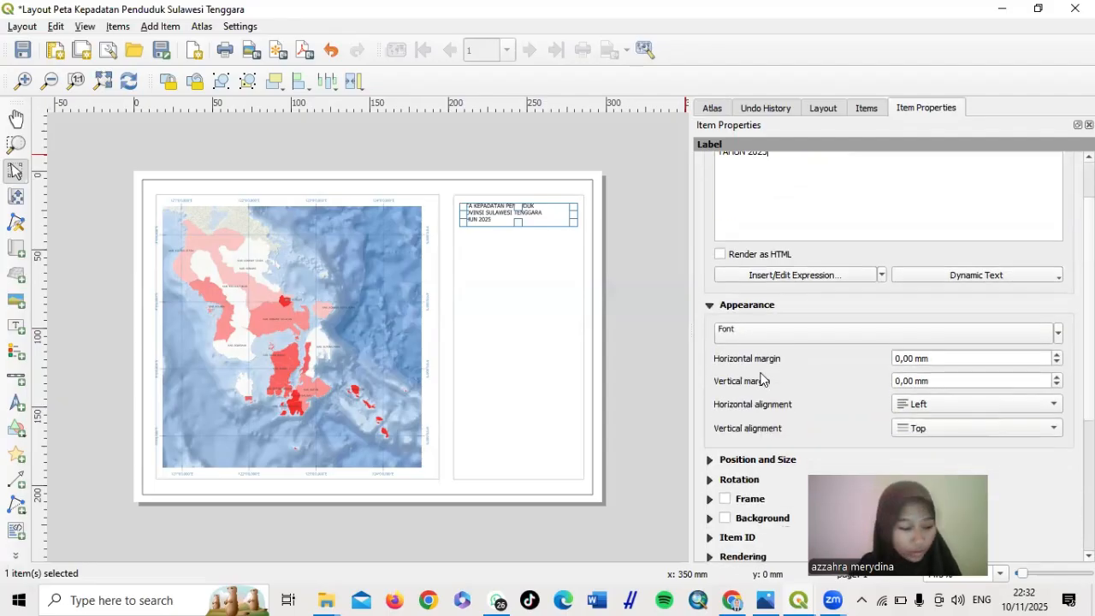
{"action": "scroll", "coordinate": [761, 379], "scroll_direction": "down", "scroll_amount": 1}
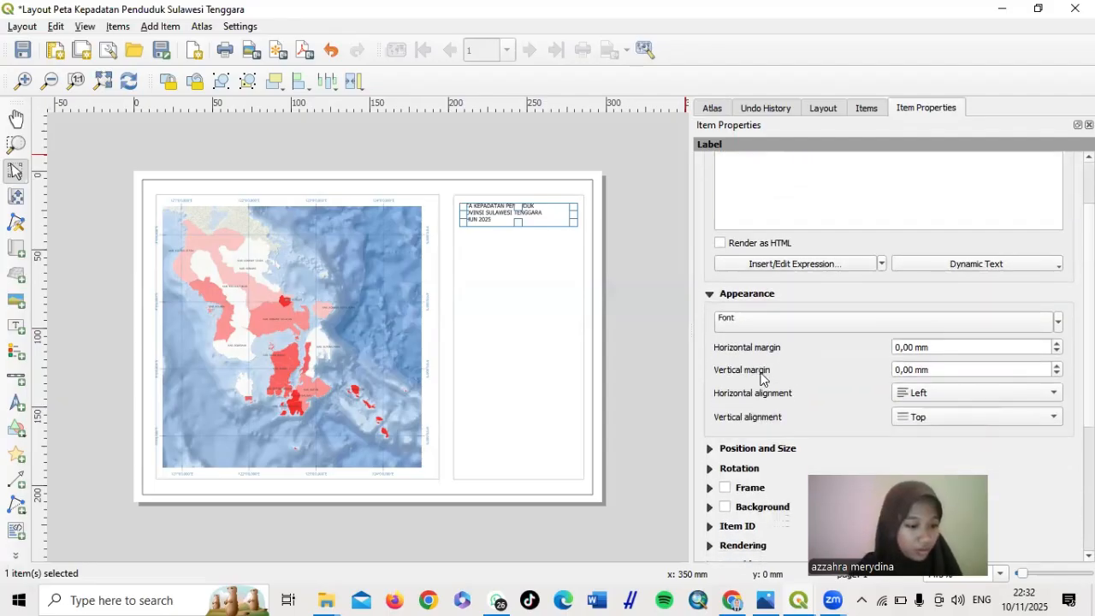
Set the title font style to Bold at size 12 points
{"action": "double_click", "coordinate": [836, 327]}
{"action": "left_click", "coordinate": [712, 308]}
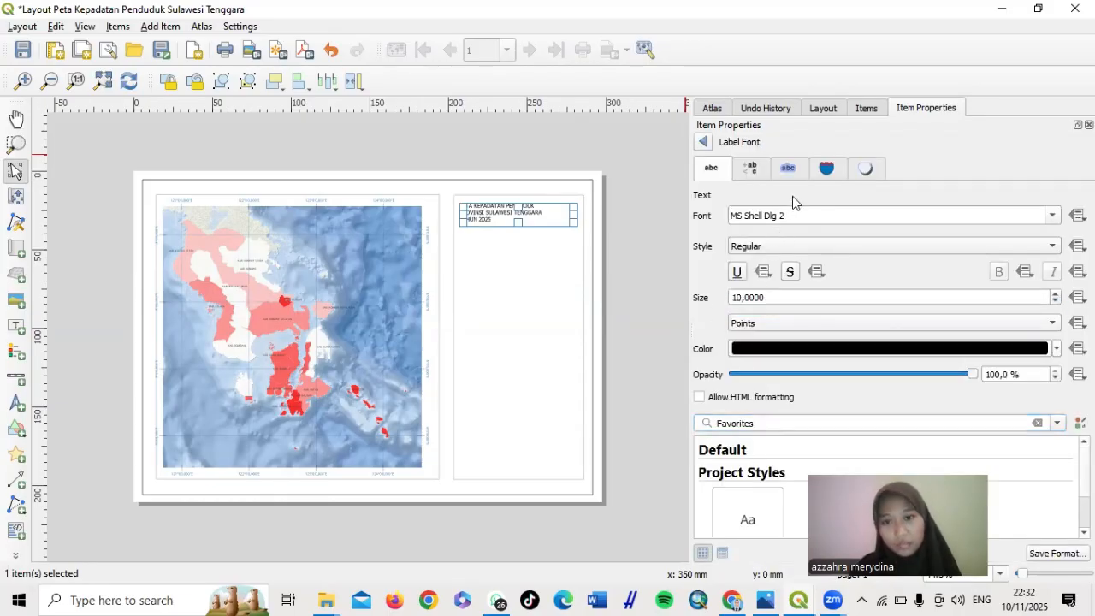
{"action": "left_click", "coordinate": [792, 245]}
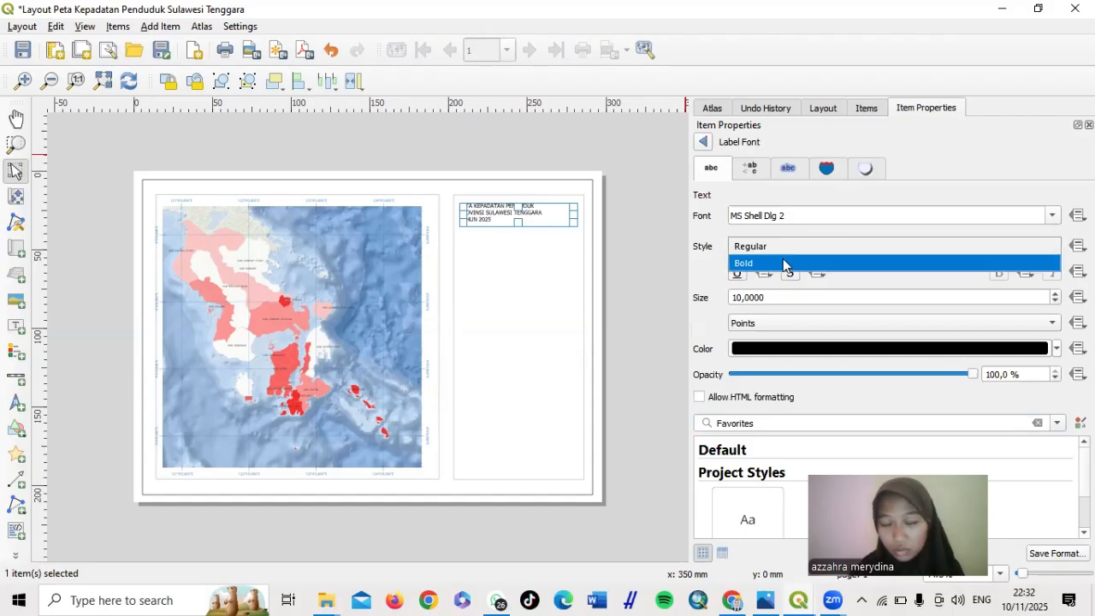
{"action": "left_click", "coordinate": [783, 260]}
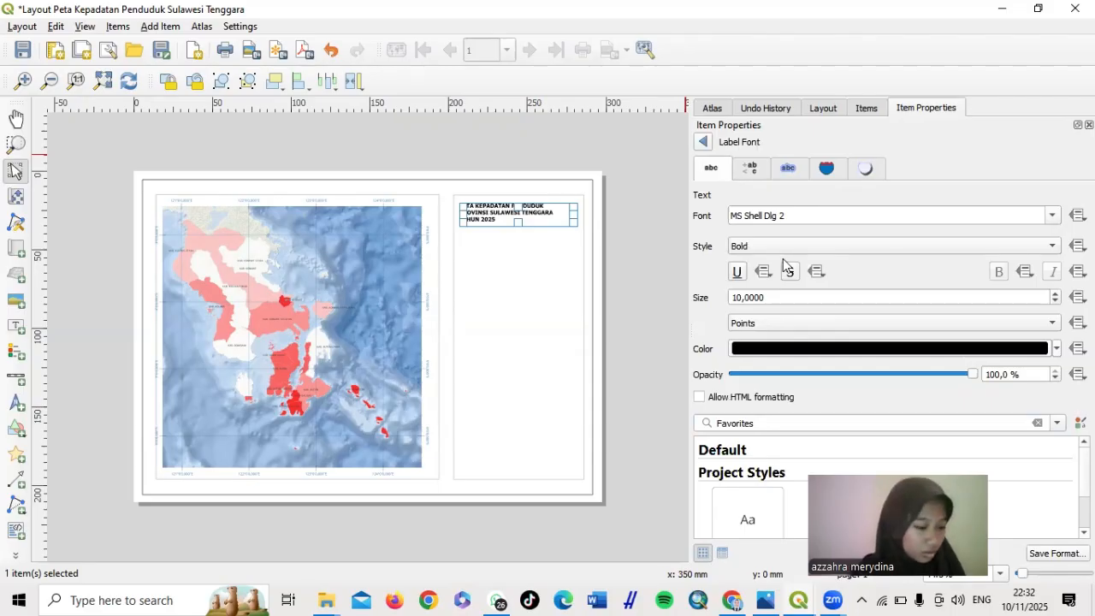
{"action": "left_click", "coordinate": [741, 297]}
{"action": "key", "text": "BackSpace"}
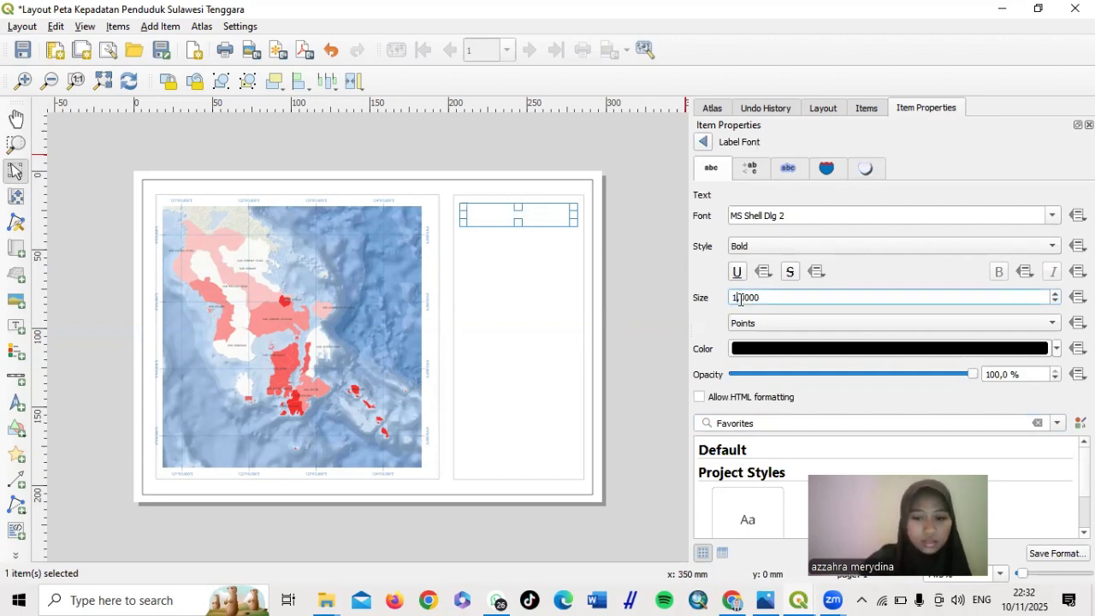
{"action": "type", "text": "2"}
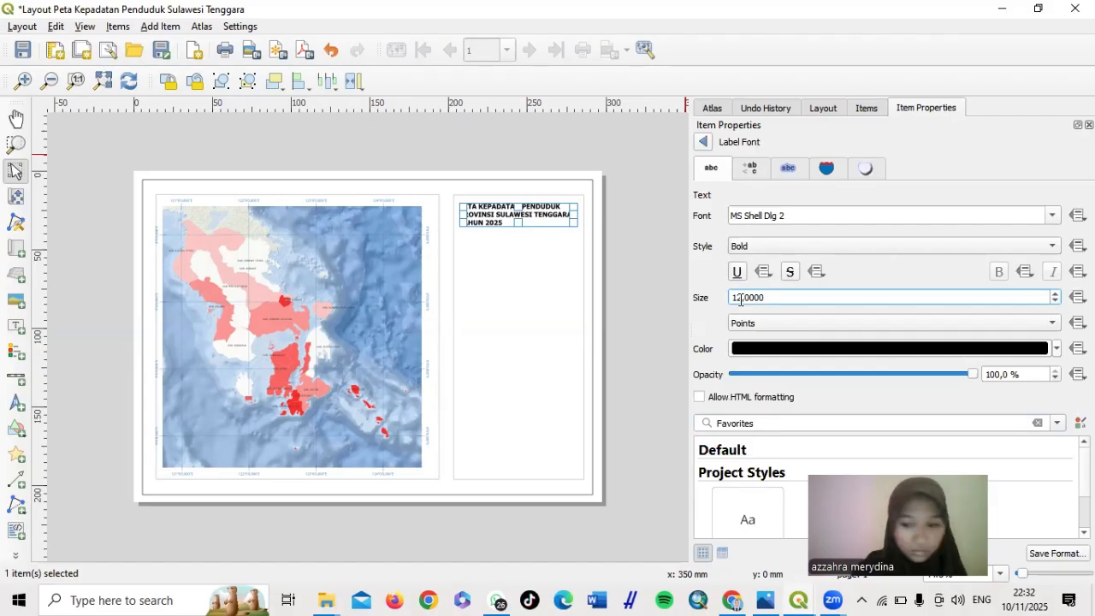
{"action": "left_click", "coordinate": [703, 142]}
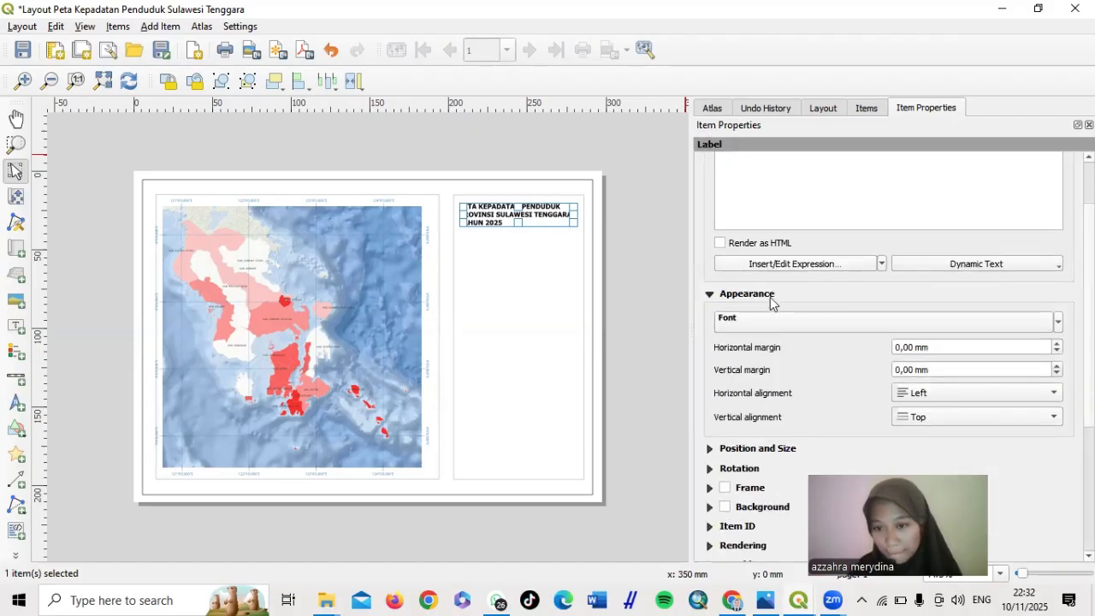
Centre the title text horizontally and vertically within its box
{"action": "left_click", "coordinate": [973, 394]}
{"action": "left_click", "coordinate": [961, 411]}
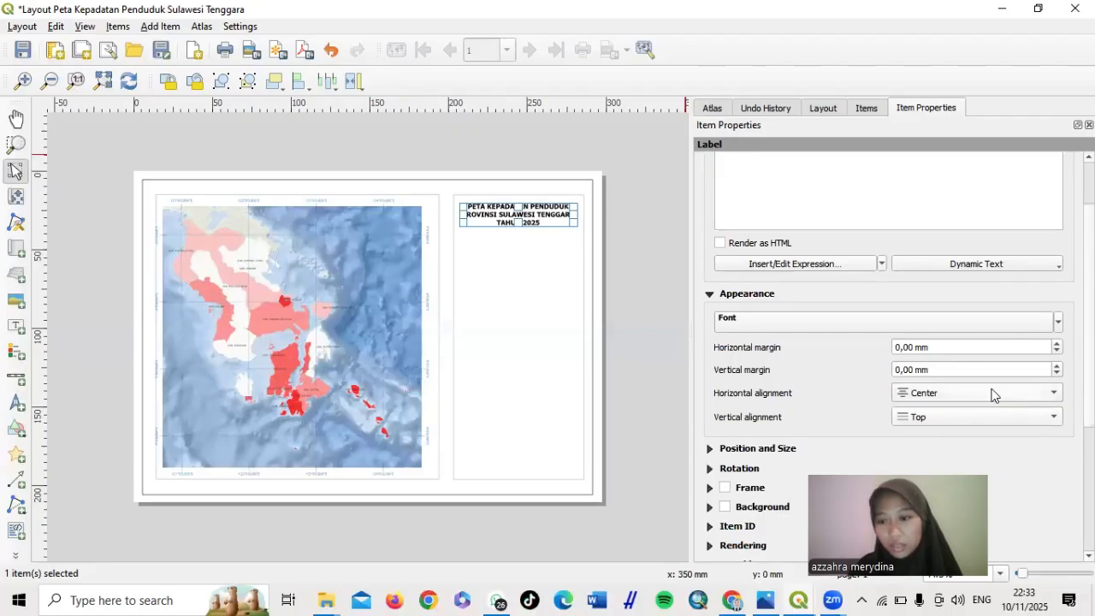
{"action": "left_click", "coordinate": [985, 413]}
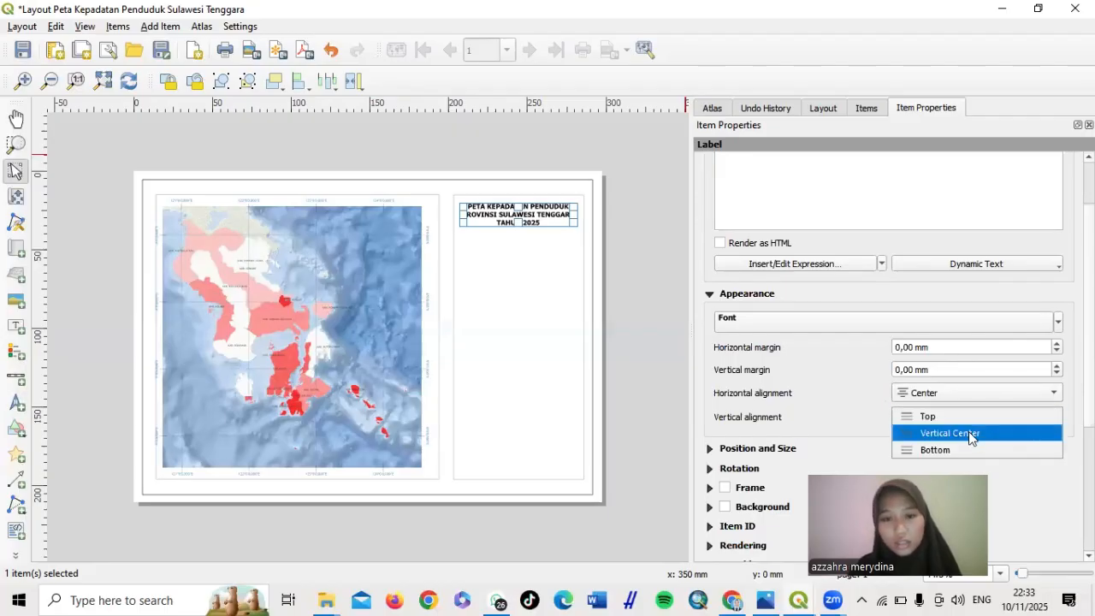
{"action": "left_click", "coordinate": [969, 431]}
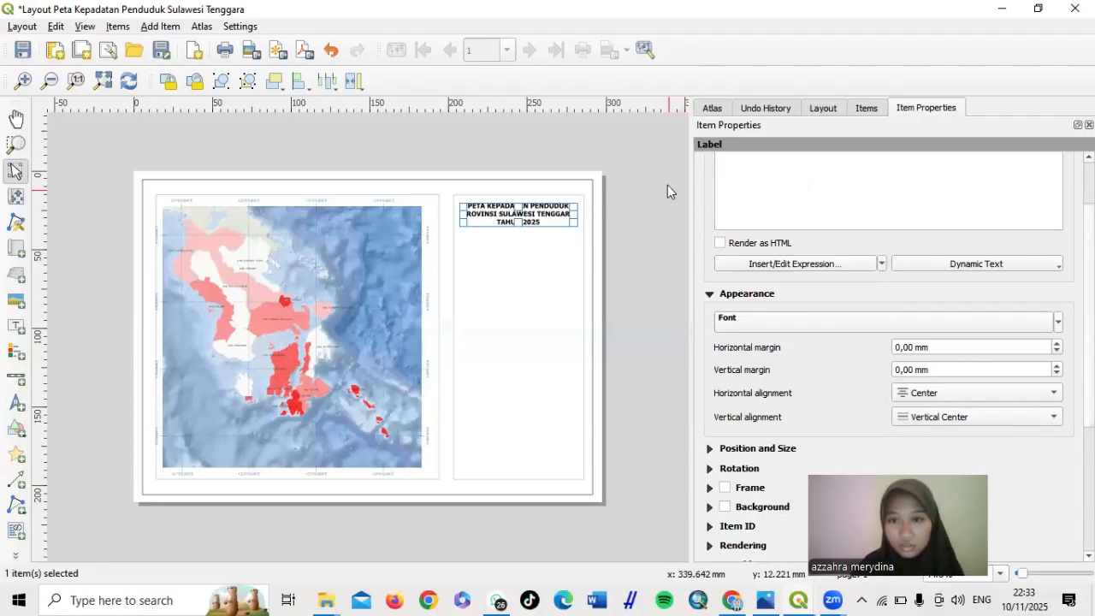
{"action": "left_click", "coordinate": [621, 239]}
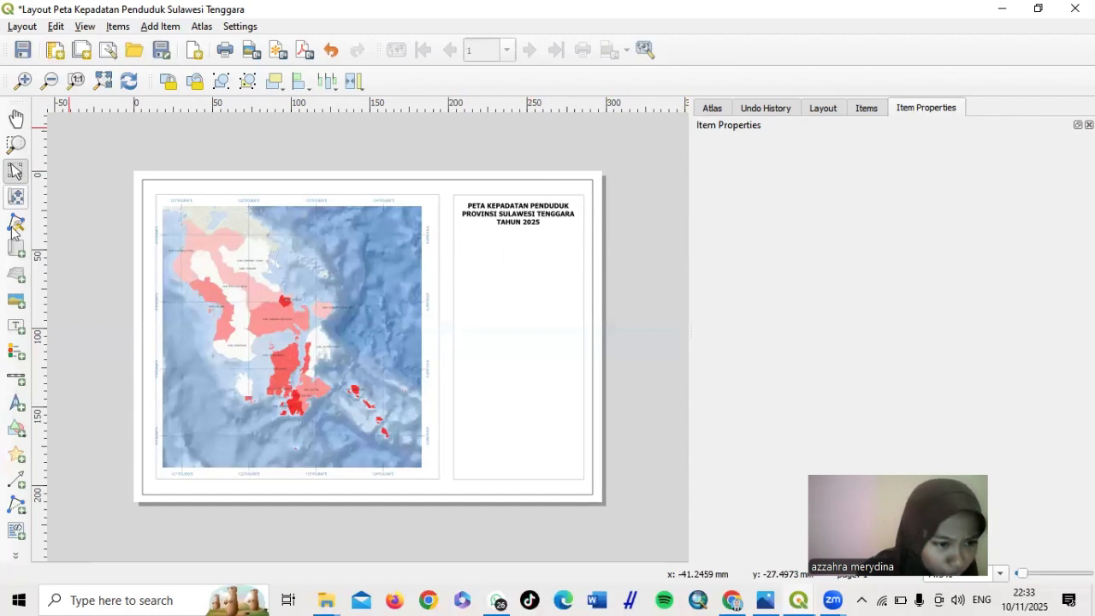
Draw a horizontal polyline across the side panel beneath the title
{"action": "left_click", "coordinate": [15, 508]}
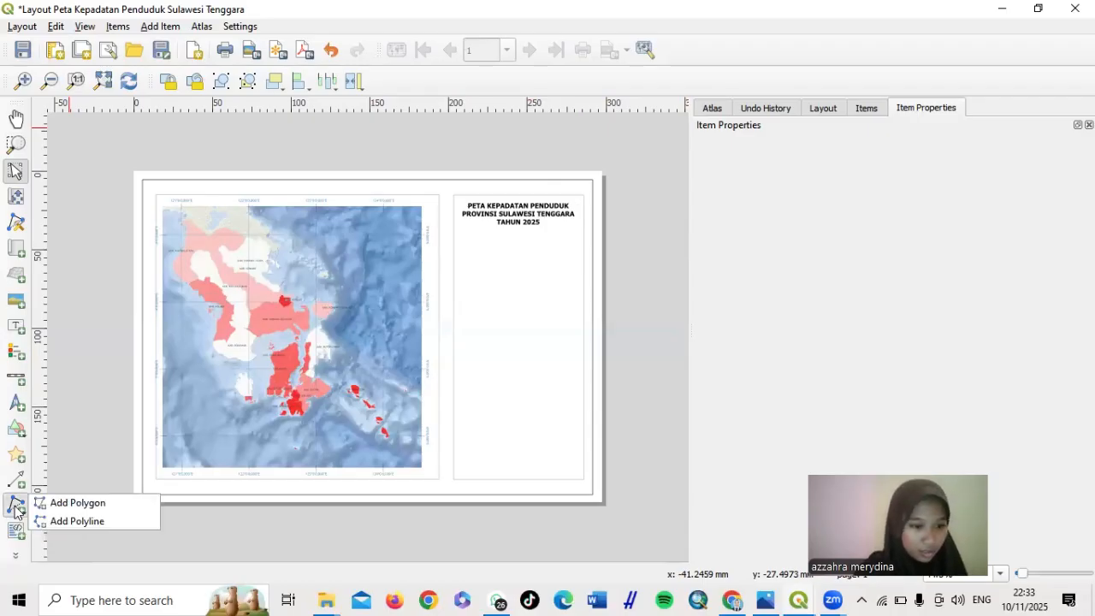
{"action": "left_click", "coordinate": [71, 528]}
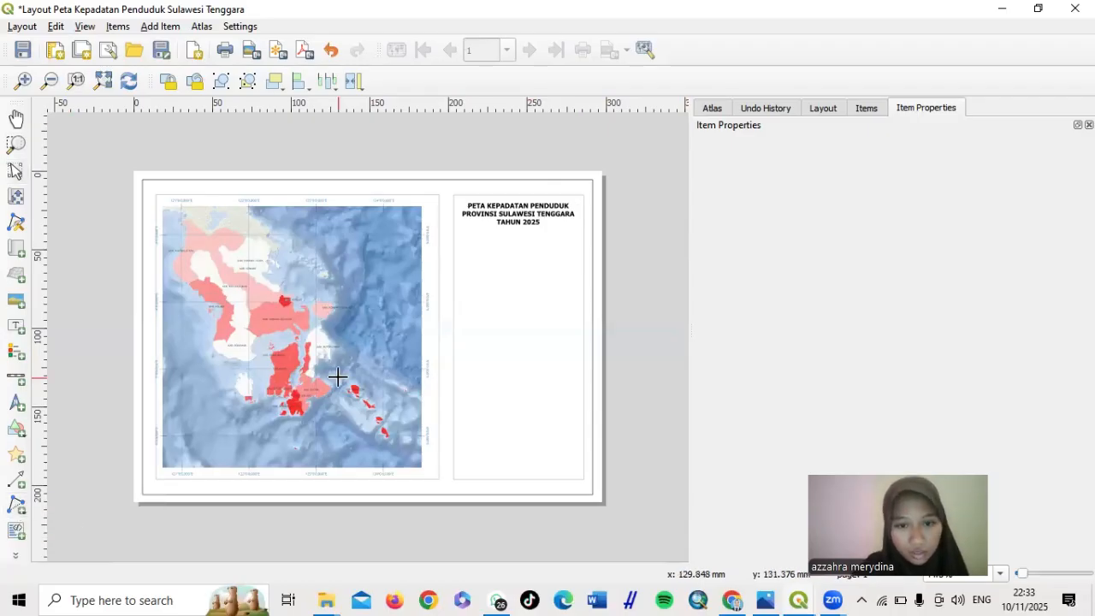
{"action": "left_click", "coordinate": [454, 231]}
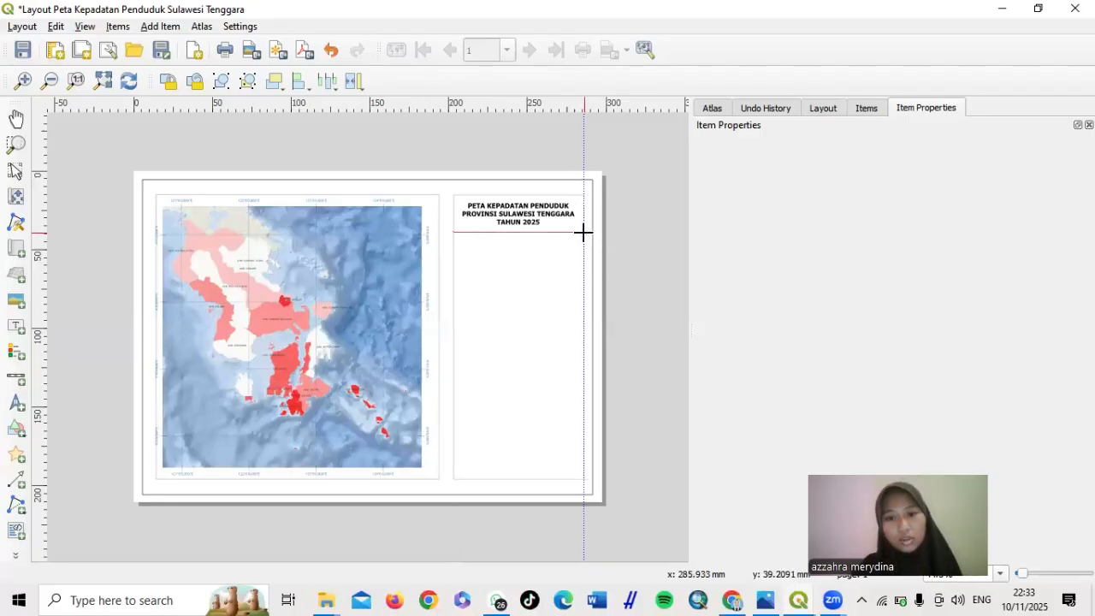
{"action": "left_click", "coordinate": [583, 232]}
{"action": "right_click", "coordinate": [583, 232]}
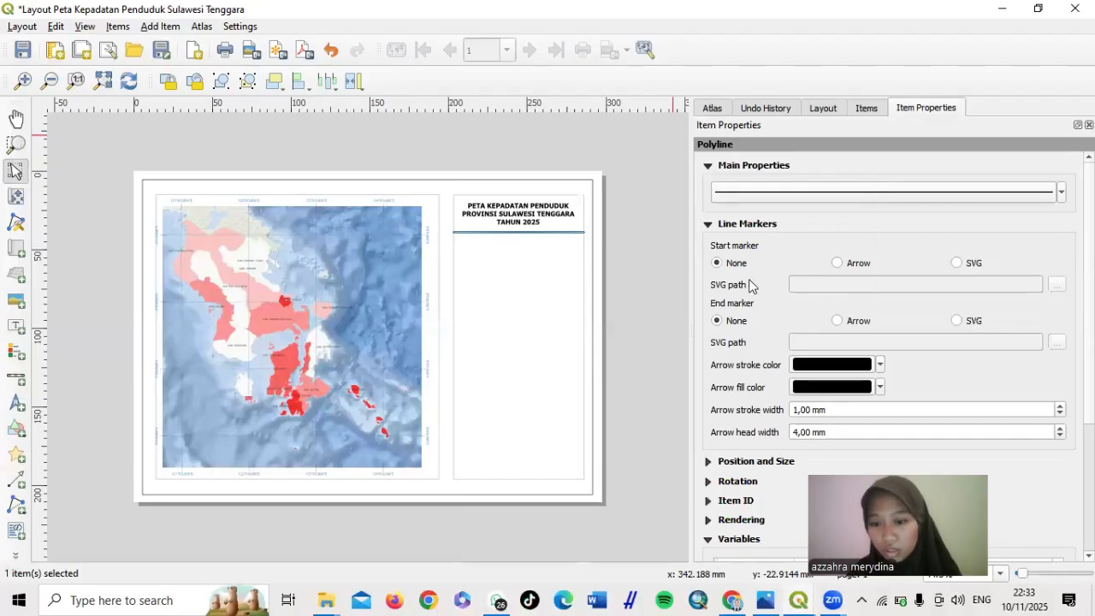
Set the line's Simple Line stroke width to 0.1 mm
{"action": "scroll", "coordinate": [750, 285], "scroll_direction": "down", "scroll_amount": 1}
{"action": "scroll", "coordinate": [749, 285], "scroll_direction": "down", "scroll_amount": 2}
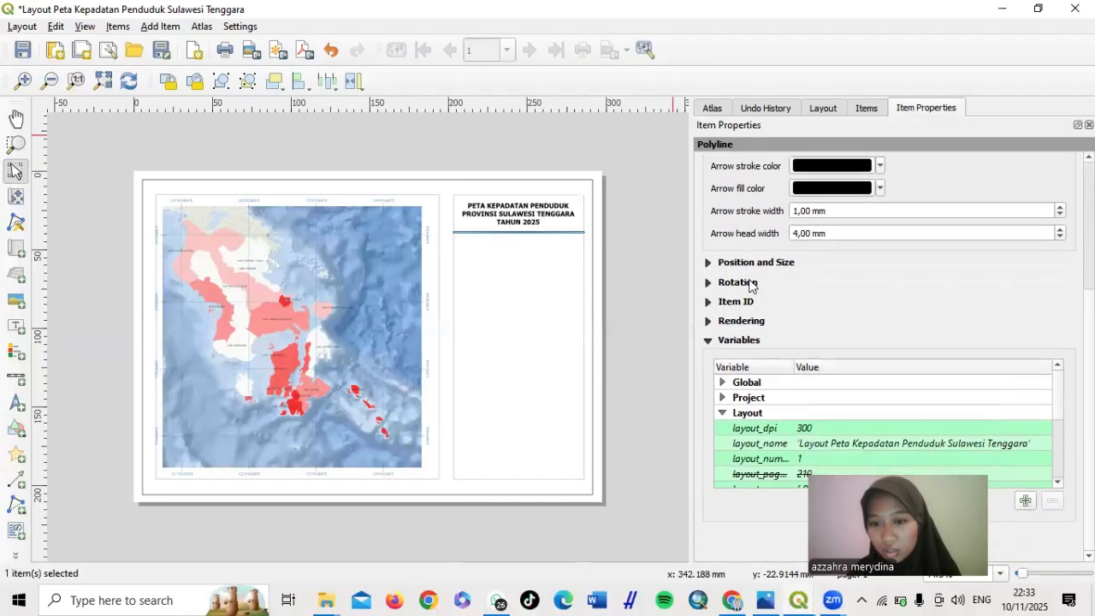
{"action": "left_click", "coordinate": [708, 262]}
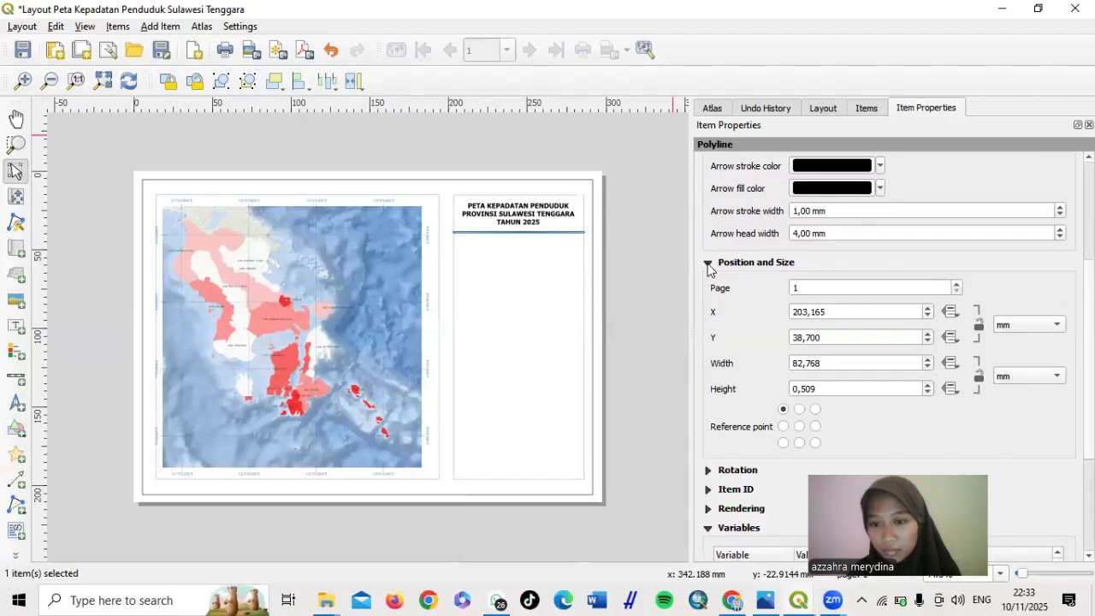
{"action": "scroll", "coordinate": [708, 269], "scroll_direction": "up", "scroll_amount": 3}
{"action": "left_click", "coordinate": [795, 187]}
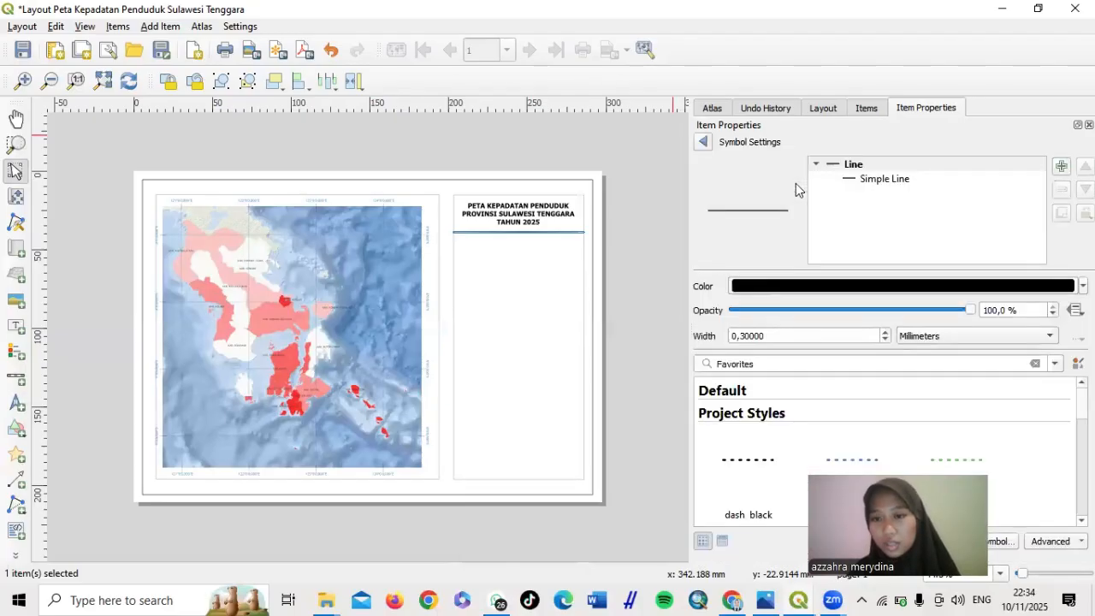
{"action": "left_click", "coordinate": [864, 179]}
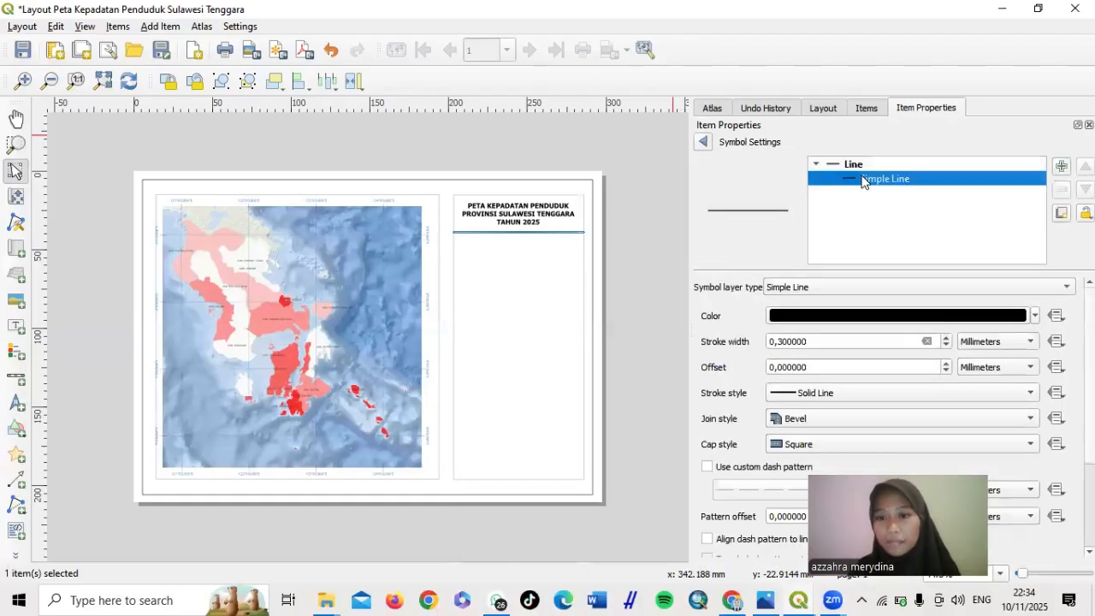
{"action": "left_click", "coordinate": [783, 341]}
{"action": "key", "text": "BackSpace"}
{"action": "type", "text": "1"}
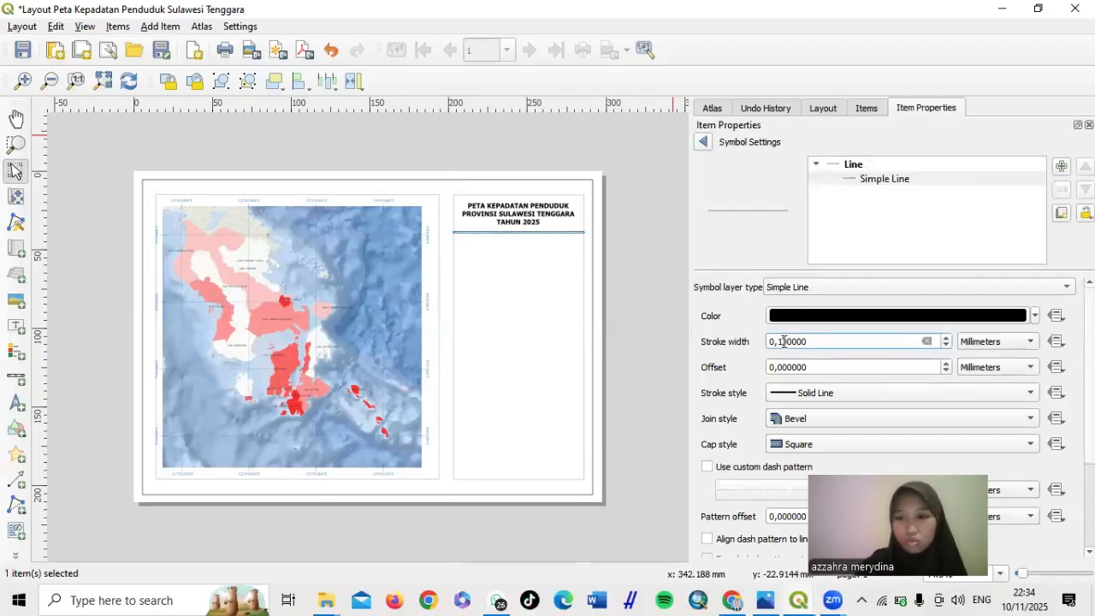
{"action": "left_click", "coordinate": [702, 143]}
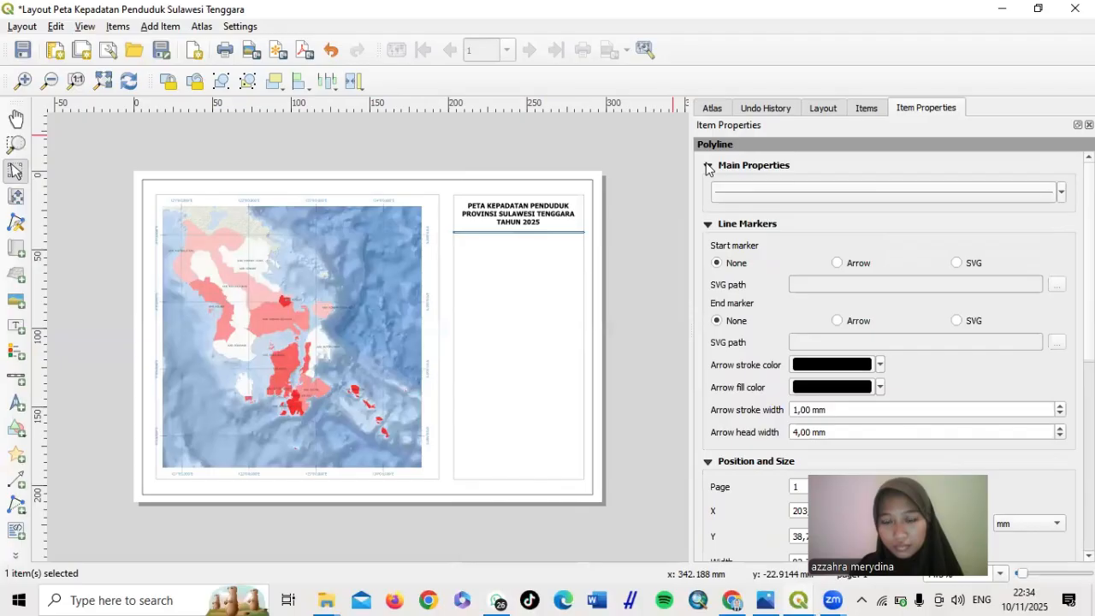
{"action": "left_click", "coordinate": [659, 228]}
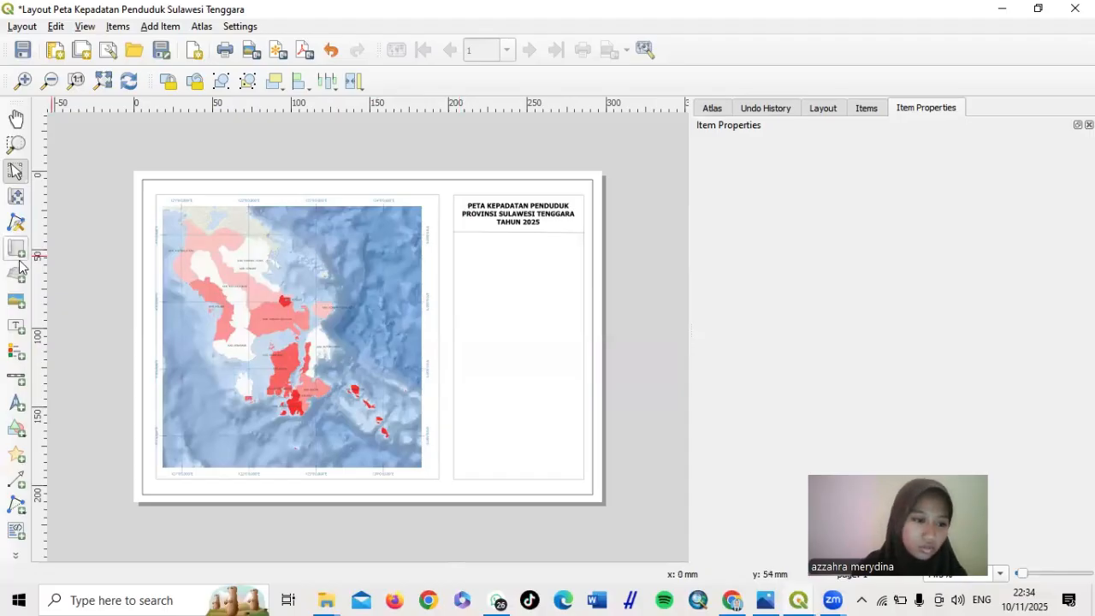
Draw a north arrow frame below the title rule and set its source to Raster image
{"action": "left_click", "coordinate": [22, 409]}
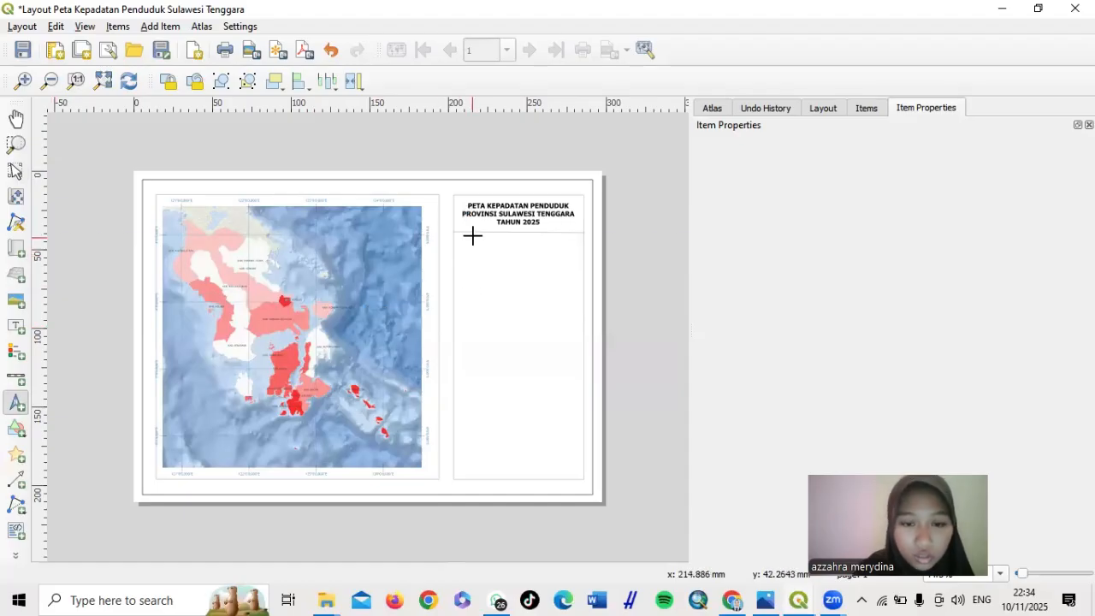
{"action": "left_click_drag", "start_coordinate": [460, 240], "coordinate": [493, 275]}
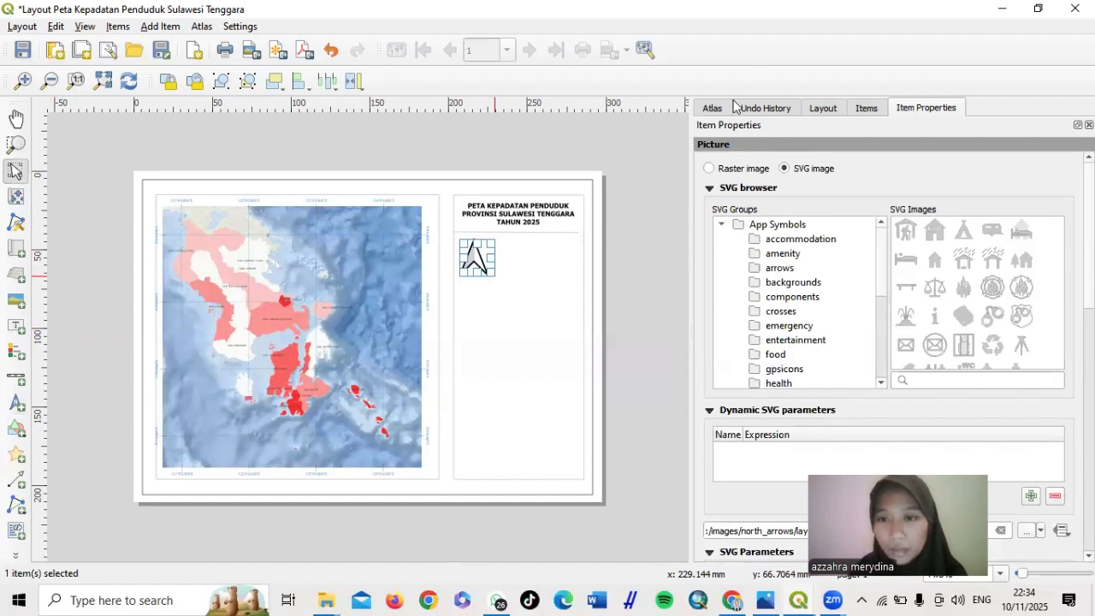
{"action": "left_click", "coordinate": [709, 169]}
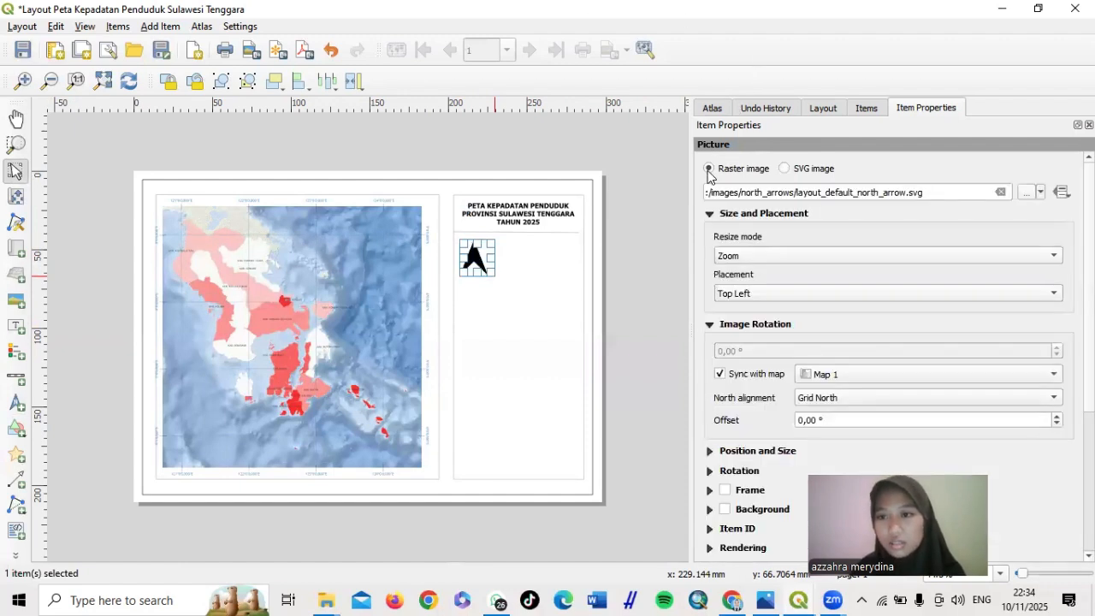
Load ARAH MATA ANGIN.png from D:/PRAKTIKUM QGIS PAK NYOKRO as the north arrow image
{"action": "left_click", "coordinate": [1025, 195]}
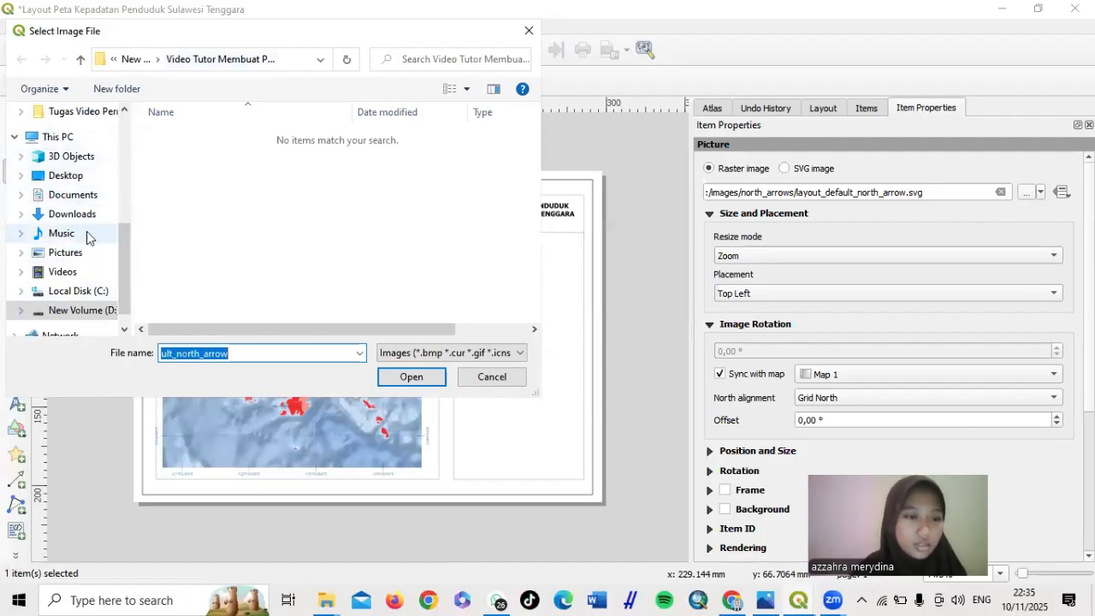
{"action": "left_click", "coordinate": [83, 310]}
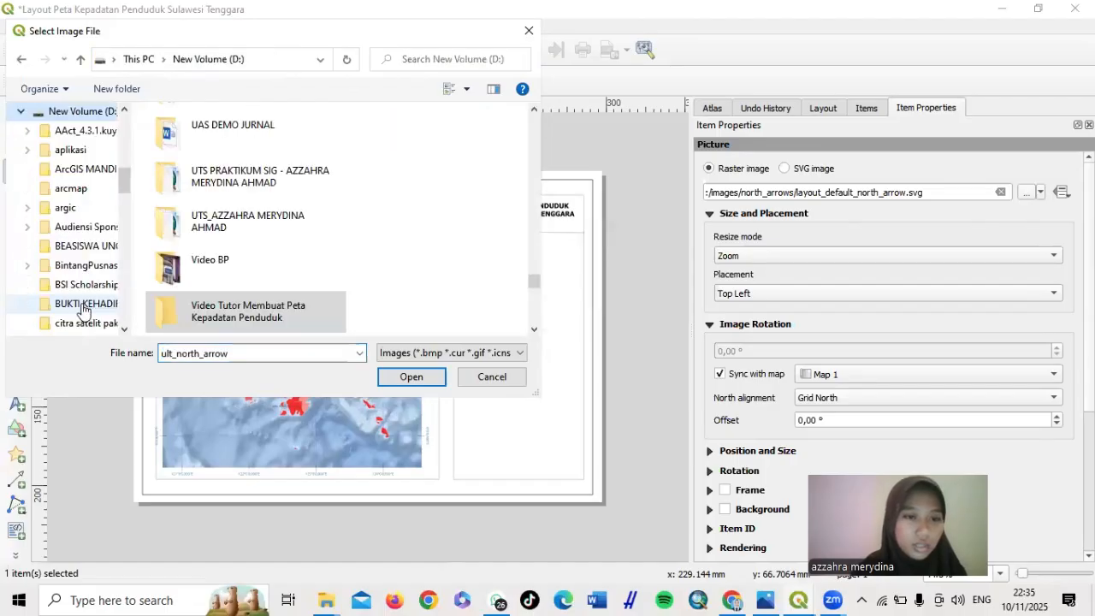
{"action": "scroll", "coordinate": [214, 248], "scroll_direction": "down", "scroll_amount": 3}
{"action": "scroll", "coordinate": [212, 253], "scroll_direction": "up", "scroll_amount": 3}
{"action": "scroll", "coordinate": [212, 252], "scroll_direction": "up", "scroll_amount": 3}
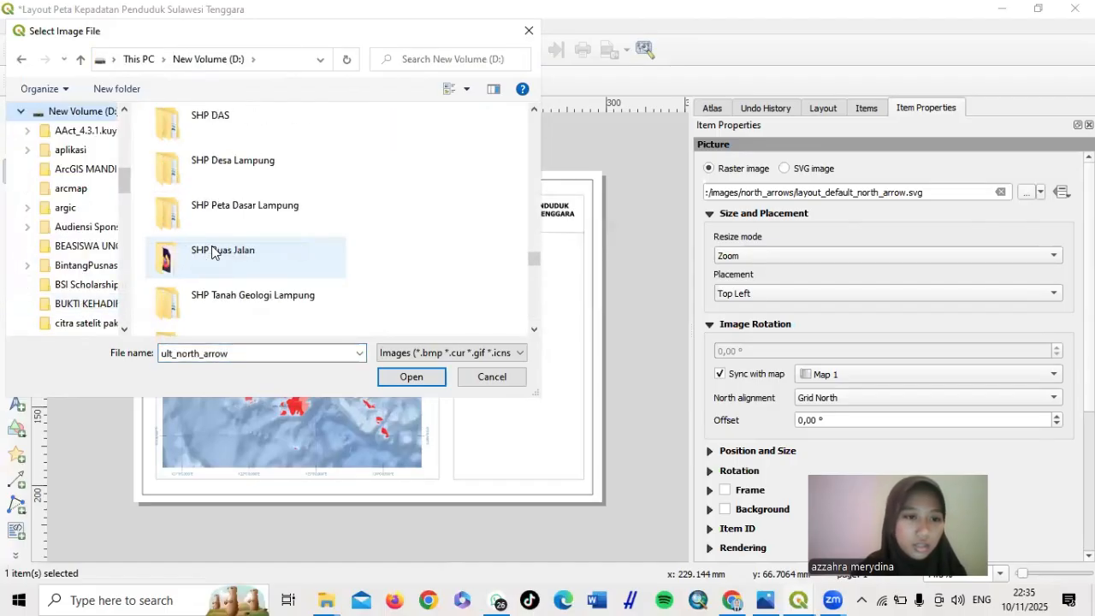
{"action": "scroll", "coordinate": [213, 252], "scroll_direction": "up", "scroll_amount": 3}
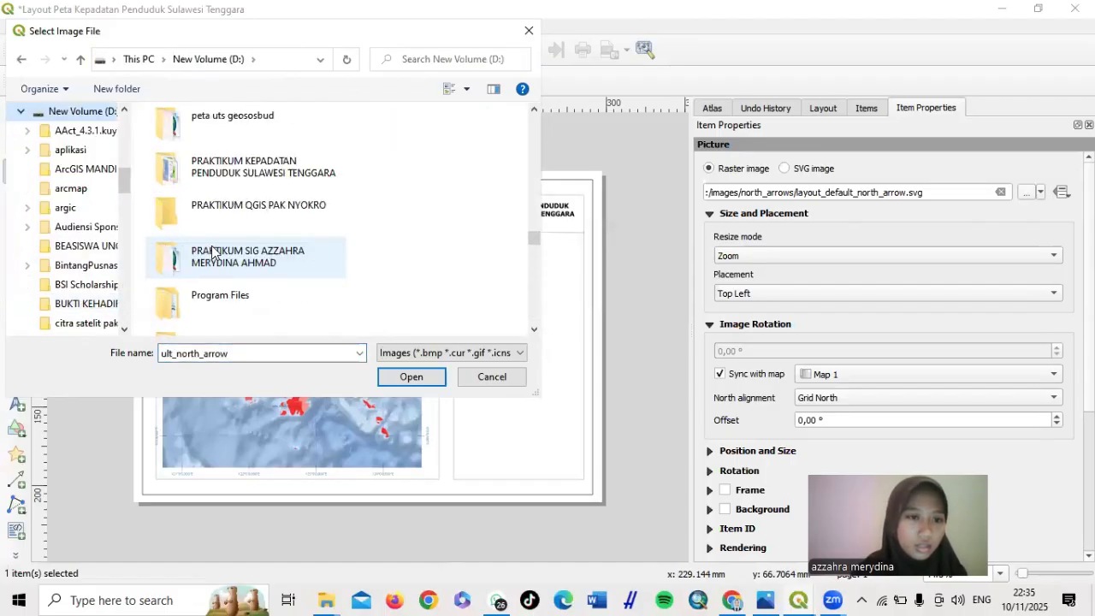
{"action": "double_click", "coordinate": [281, 180]}
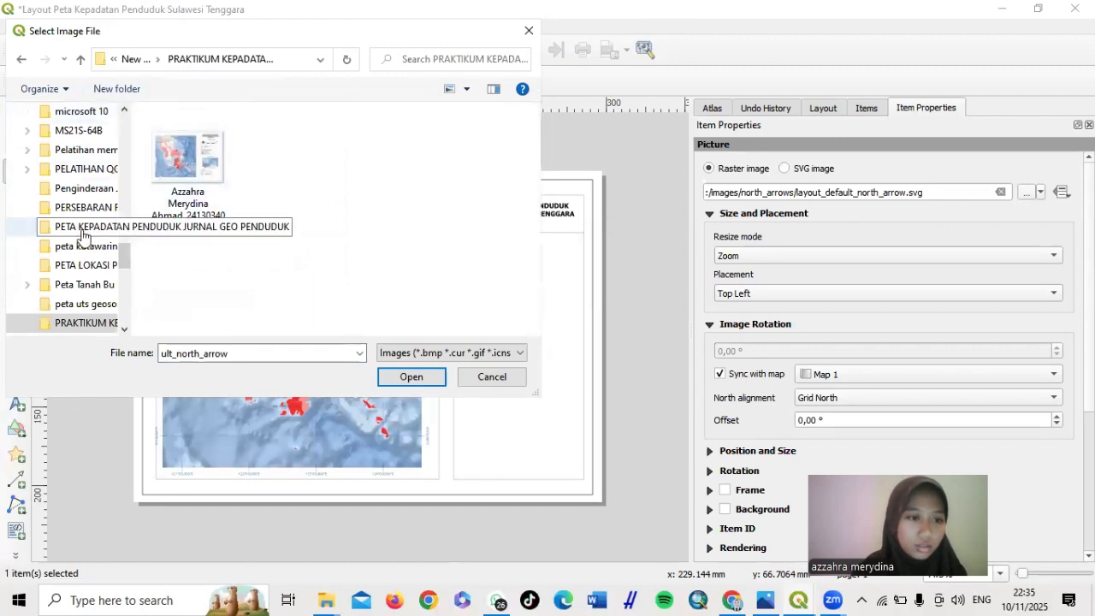
{"action": "scroll", "coordinate": [80, 308], "scroll_direction": "down", "scroll_amount": 1}
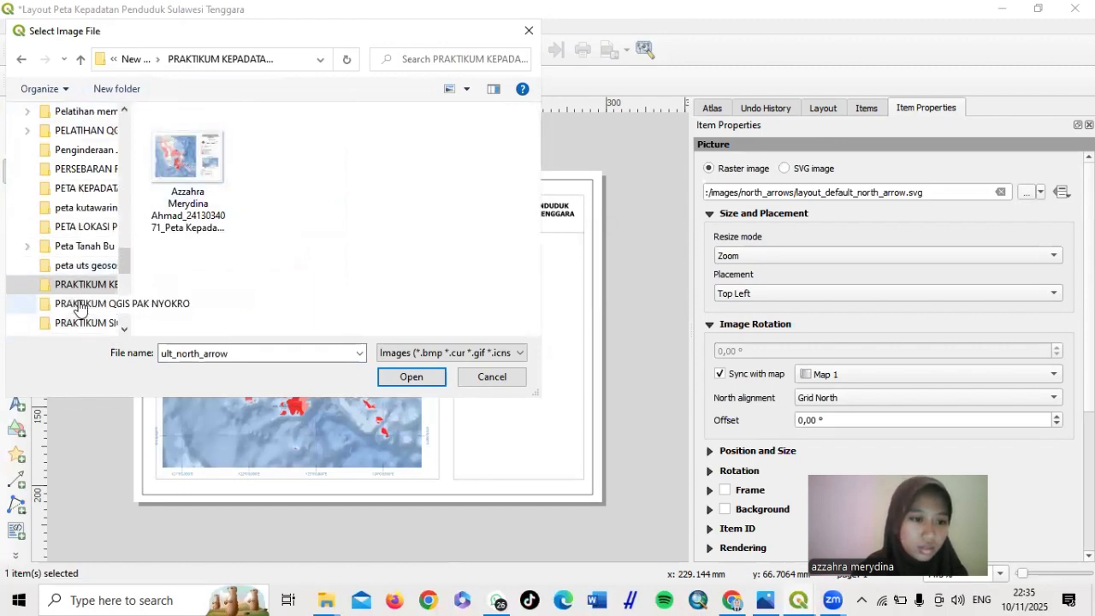
{"action": "left_click", "coordinate": [79, 304]}
{"action": "left_click", "coordinate": [212, 149]}
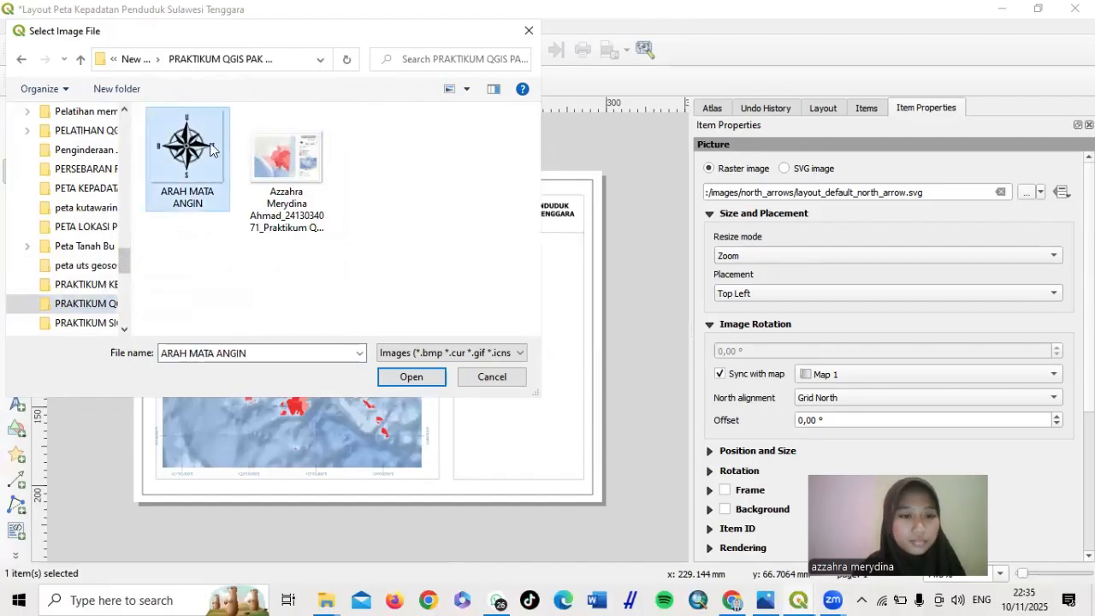
{"action": "left_click", "coordinate": [410, 377]}
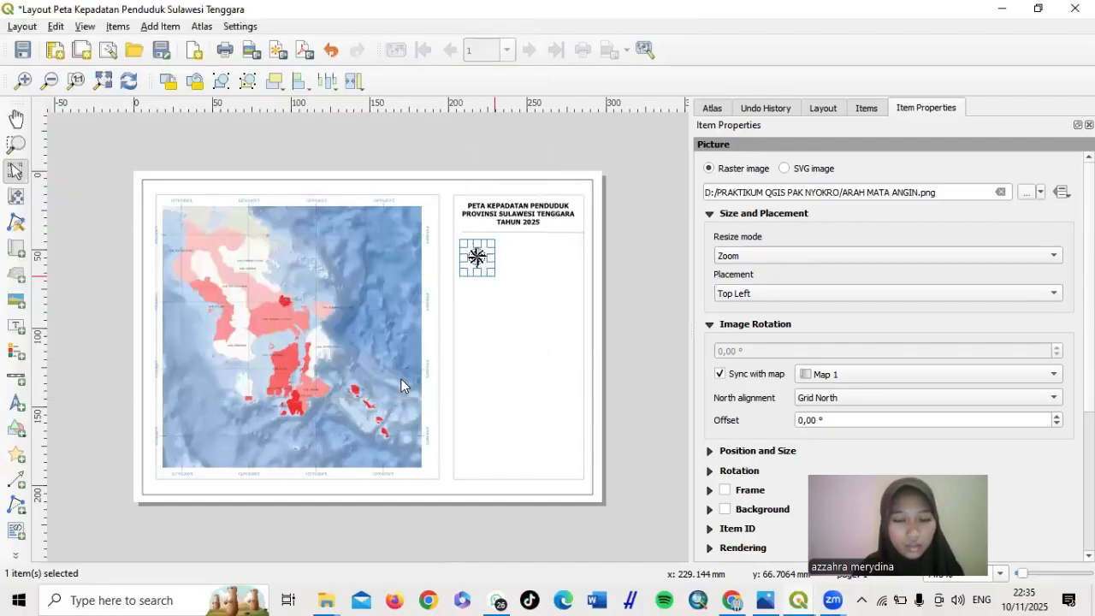
Move the compass-rose north arrow slightly up and left beneath the title divider
{"action": "scroll", "coordinate": [531, 276], "scroll_direction": "up", "scroll_amount": 1}
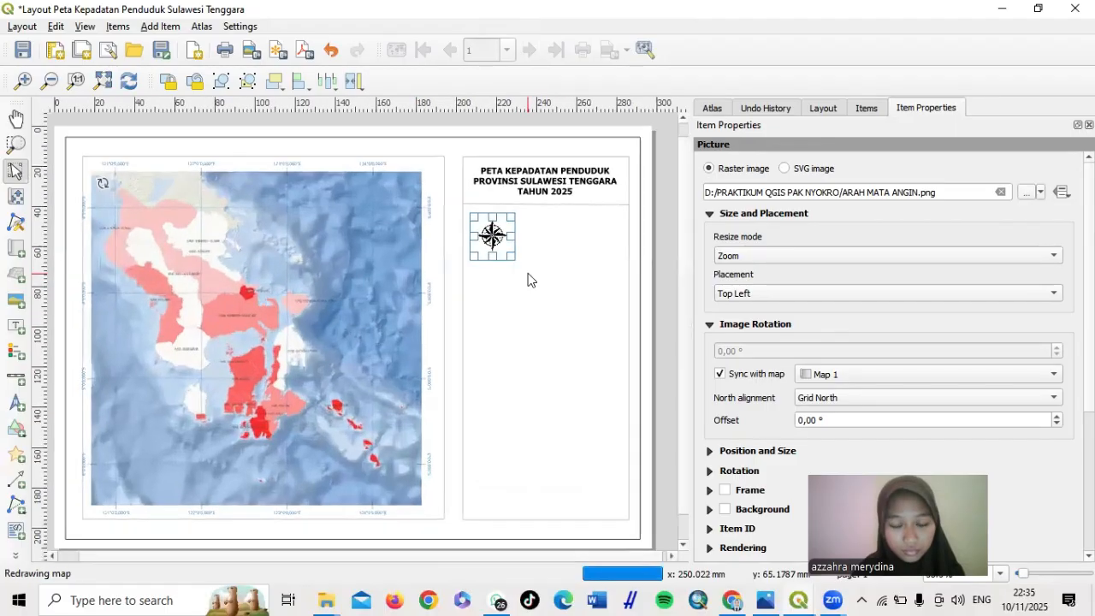
{"action": "scroll", "coordinate": [528, 279], "scroll_direction": "up", "scroll_amount": 1}
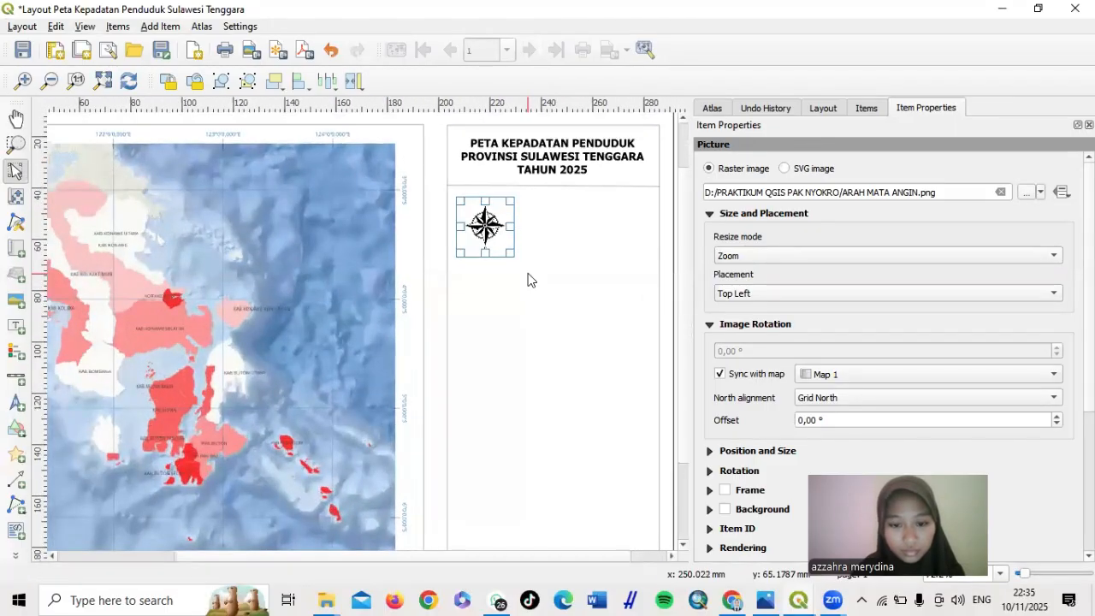
{"action": "left_click", "coordinate": [553, 318]}
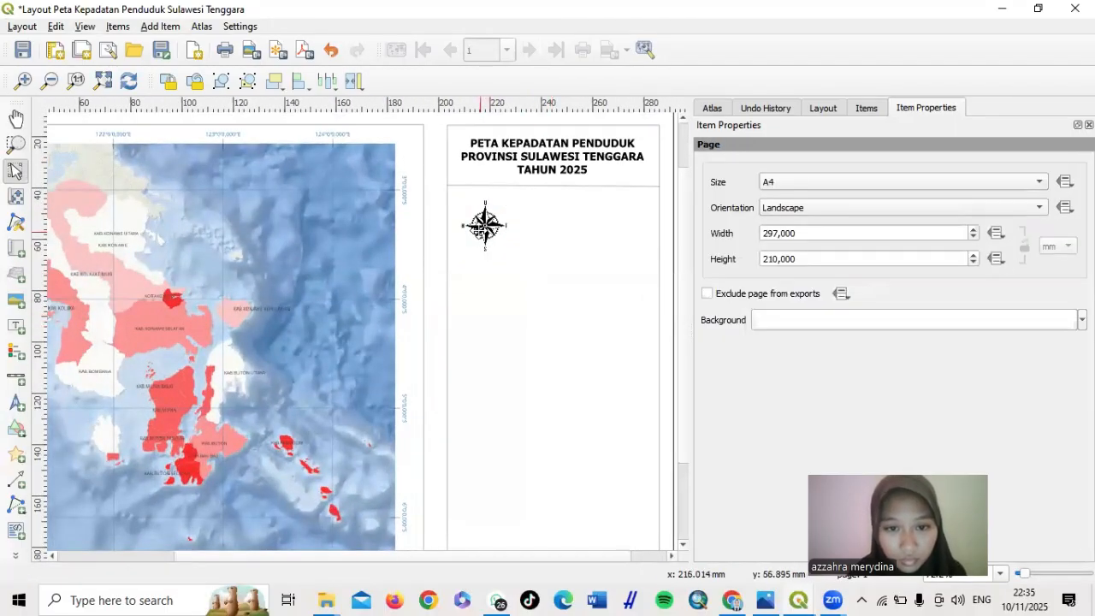
{"action": "left_click", "coordinate": [480, 228]}
{"action": "left_click_drag", "start_coordinate": [480, 227], "coordinate": [476, 222]}
{"action": "left_click", "coordinate": [496, 300]}
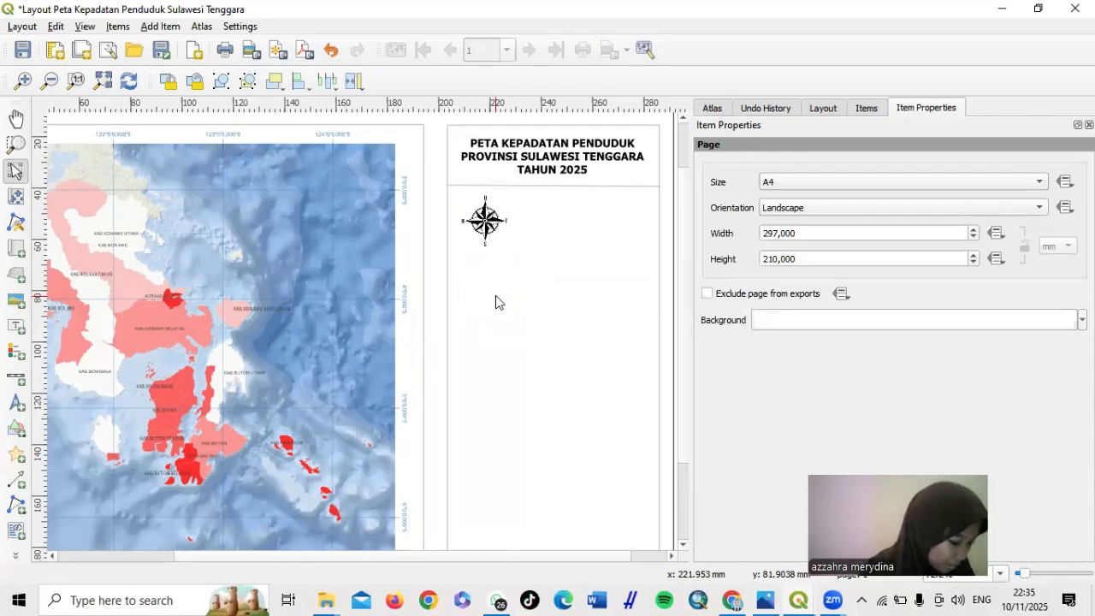
Draw a new scale bar beside the north arrow on the layout
{"action": "left_click", "coordinate": [19, 385]}
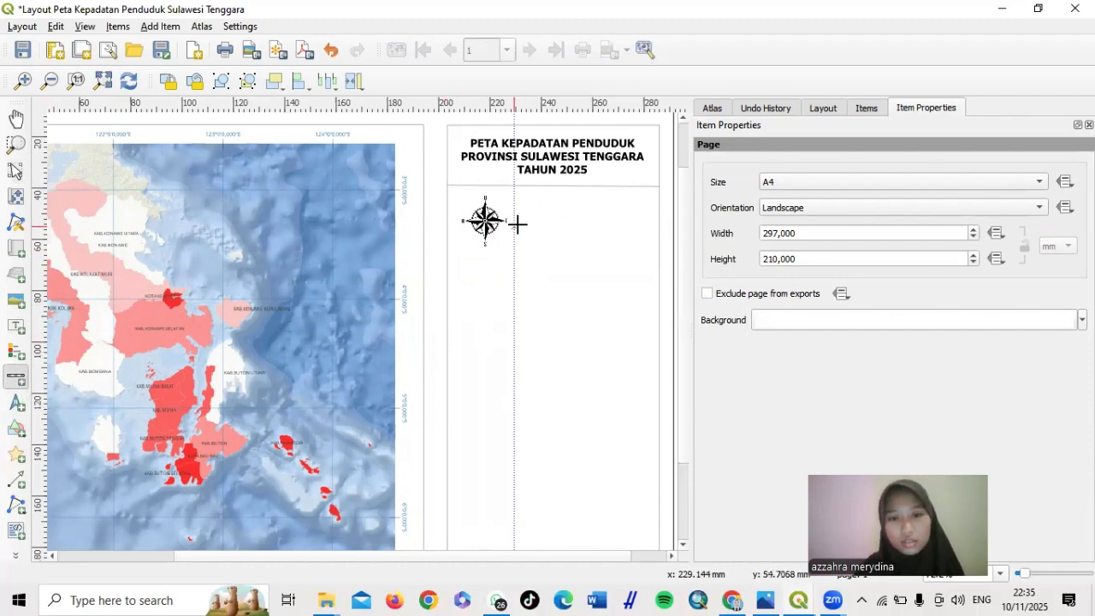
{"action": "left_click_drag", "start_coordinate": [520, 222], "coordinate": [642, 229]}
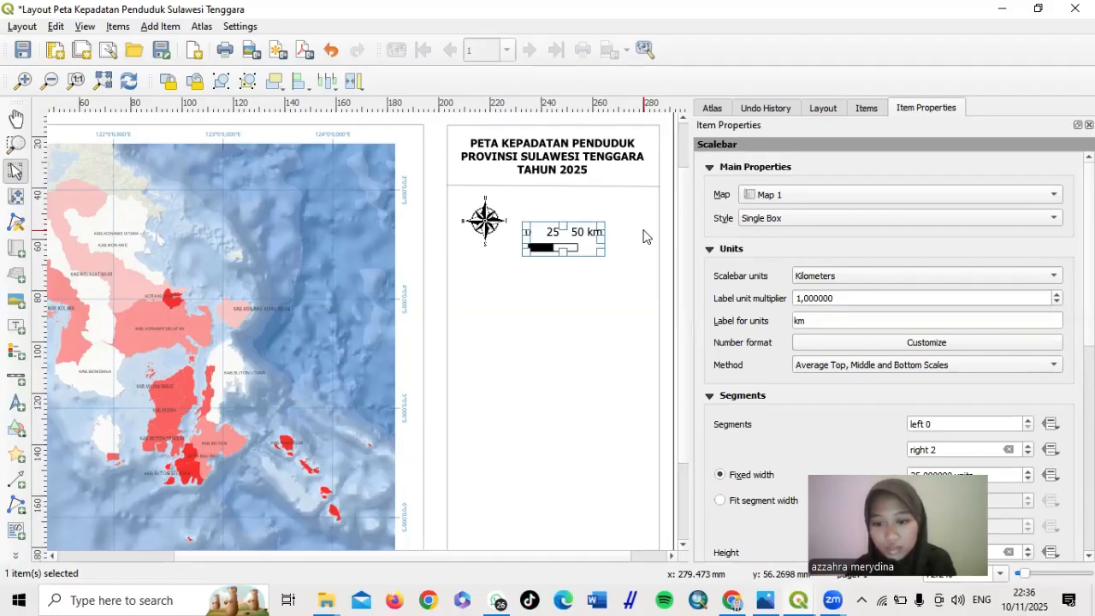
{"action": "scroll", "coordinate": [700, 378], "scroll_direction": "down", "scroll_amount": 5}
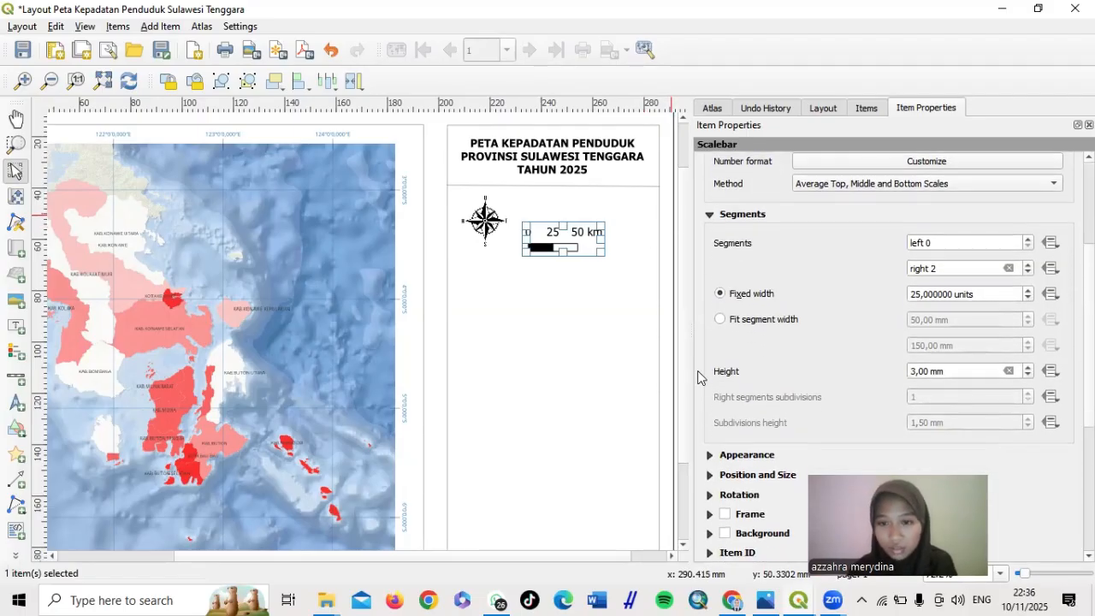
{"action": "scroll", "coordinate": [700, 375], "scroll_direction": "down", "scroll_amount": 1}
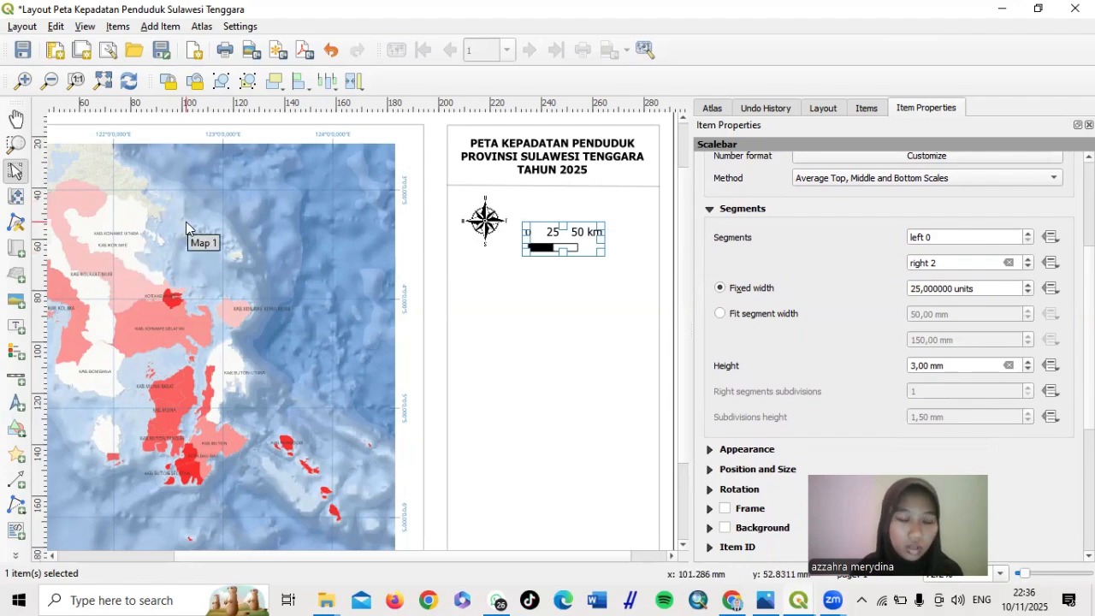
Set the scale bar to 26-unit segments with 4 right segments and nudge it beside the north arrow
{"action": "left_click", "coordinate": [918, 289]}
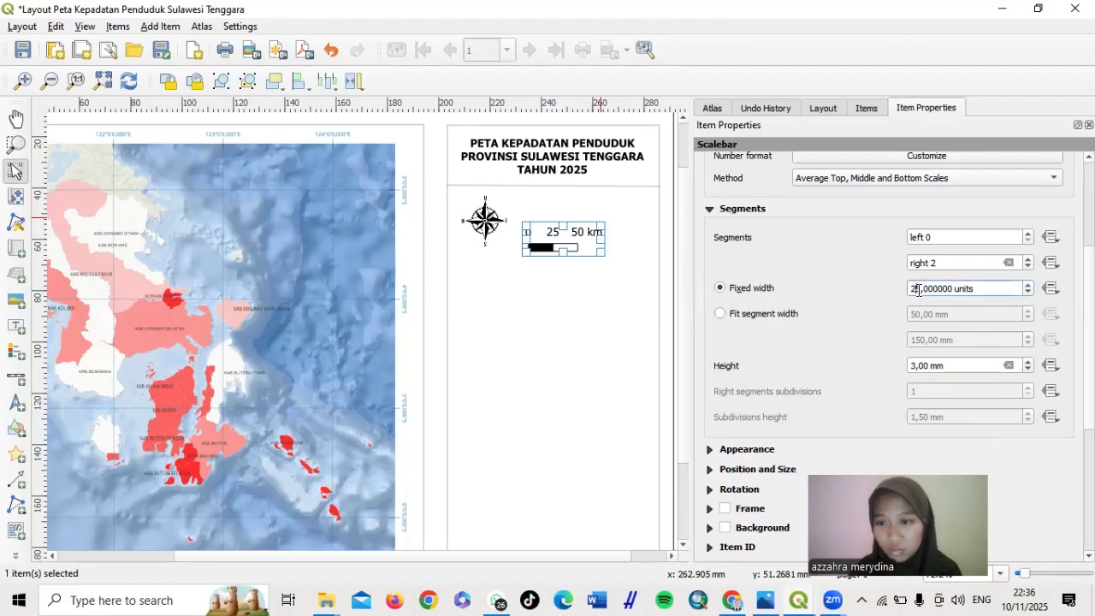
{"action": "key", "text": "BackSpace"}
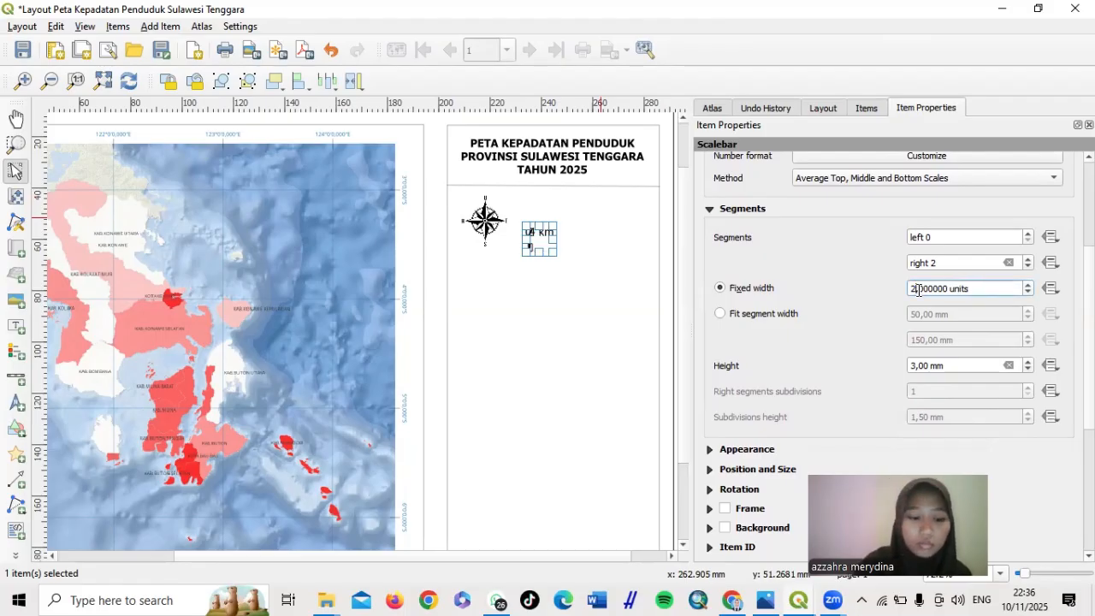
{"action": "type", "text": "0"}
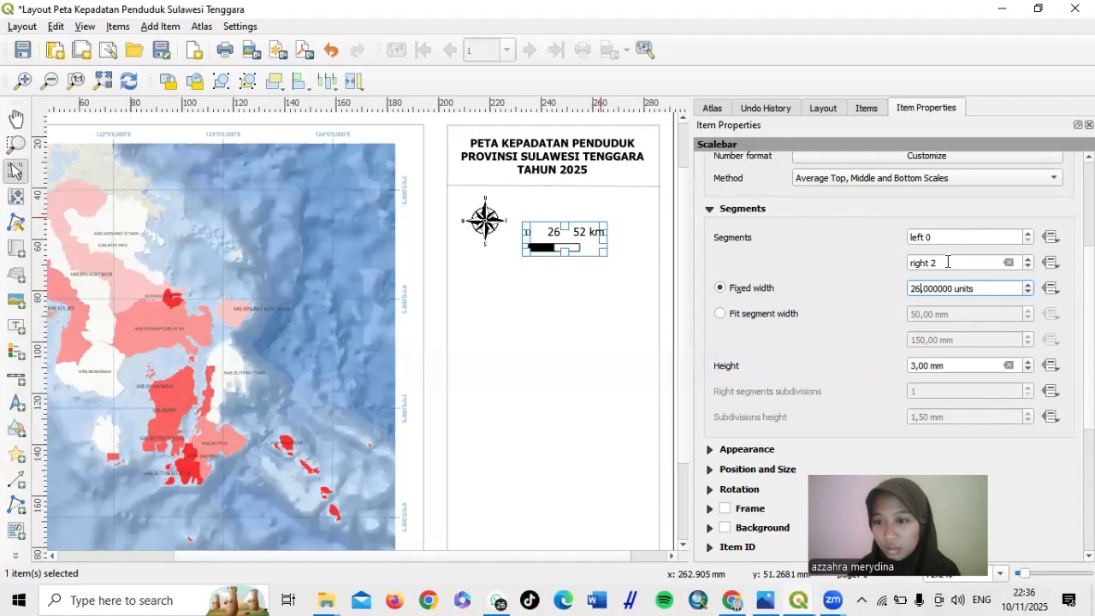
{"action": "left_click", "coordinate": [947, 262]}
{"action": "key", "text": "BackSpace"}
{"action": "type", "text": "4"}
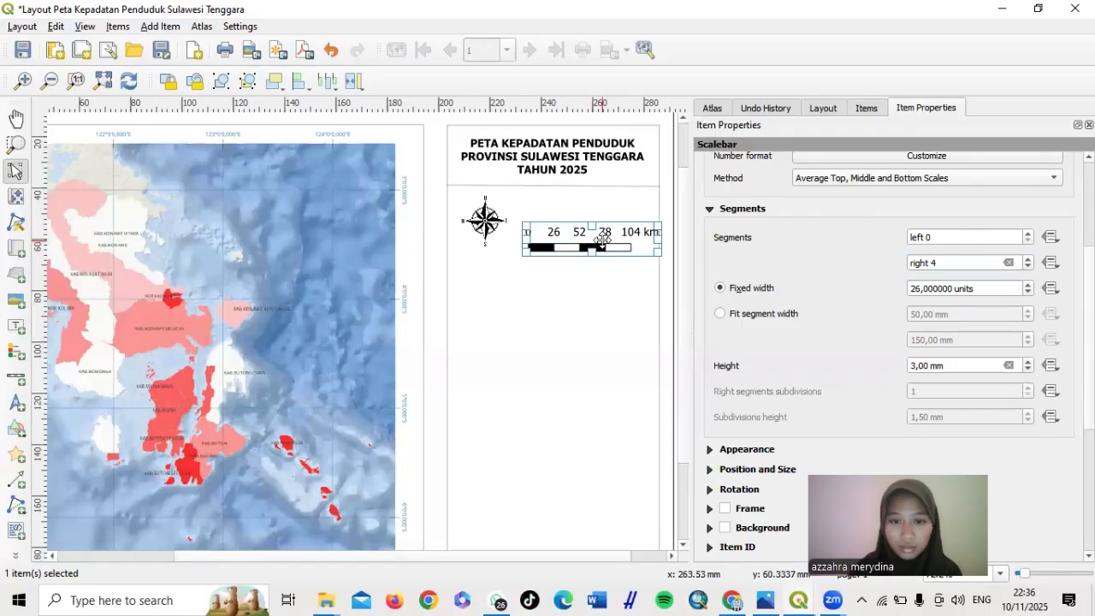
{"action": "mouse_move", "coordinate": [602, 242]}
{"action": "left_mouse_down"}
{"action": "mouse_move", "coordinate": [585, 239]}
{"action": "mouse_move", "coordinate": [594, 229]}
{"action": "left_mouse_up"}
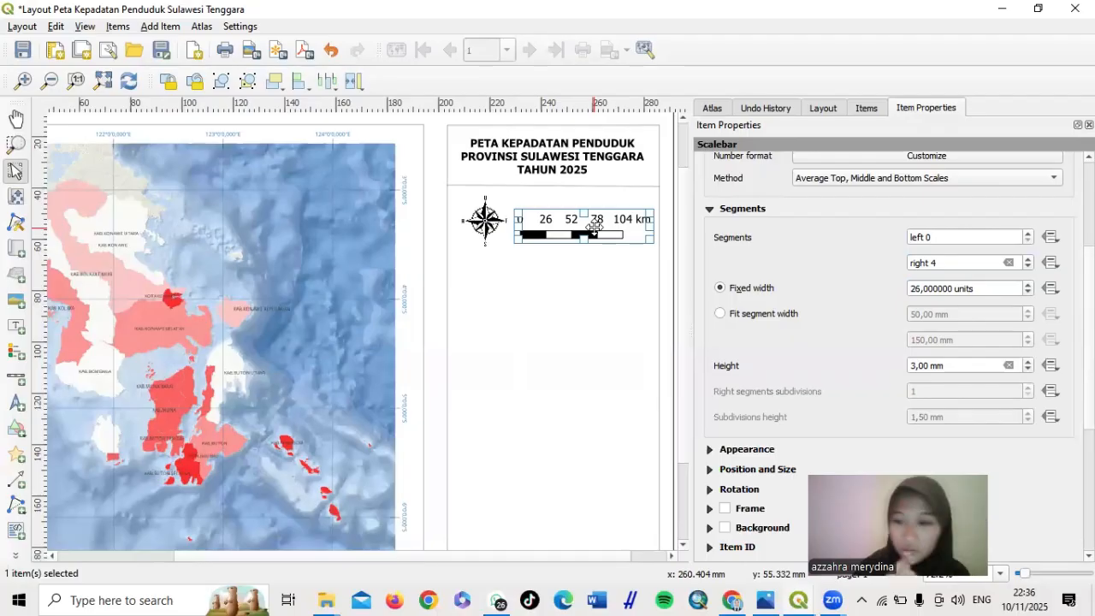
Set the scale bar's label font size to 7 points
{"action": "scroll", "coordinate": [803, 387], "scroll_direction": "down", "scroll_amount": 3}
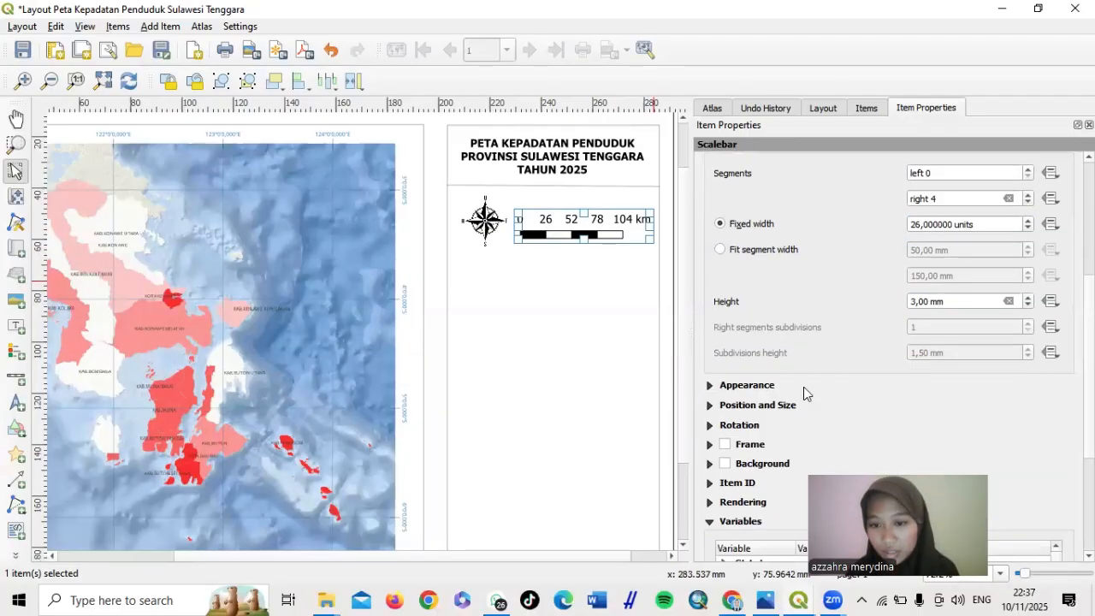
{"action": "left_click", "coordinate": [709, 343]}
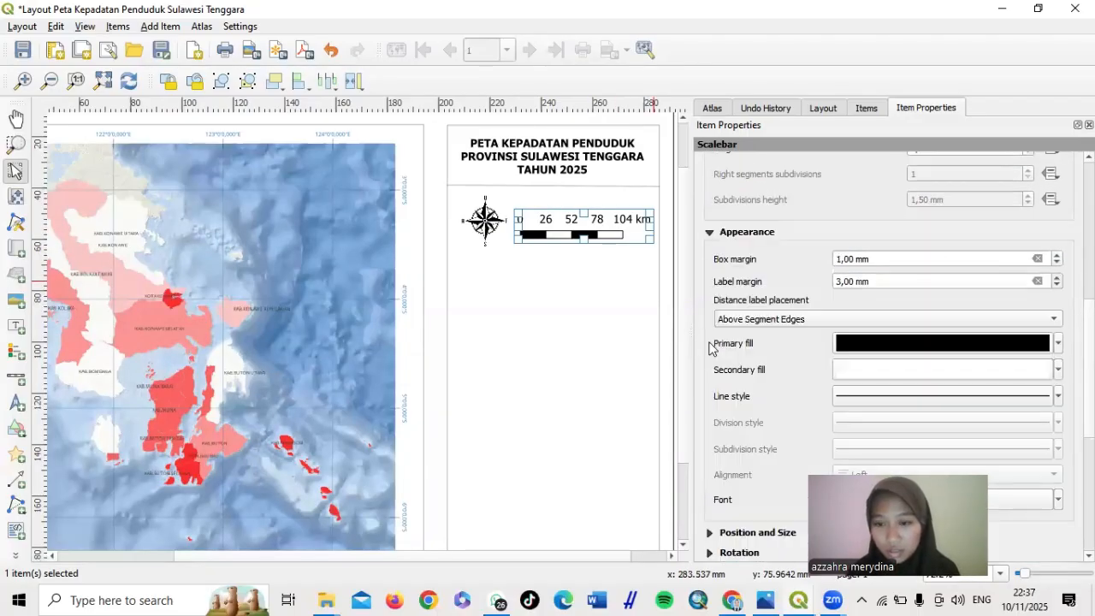
{"action": "scroll", "coordinate": [708, 348], "scroll_direction": "down", "scroll_amount": 1}
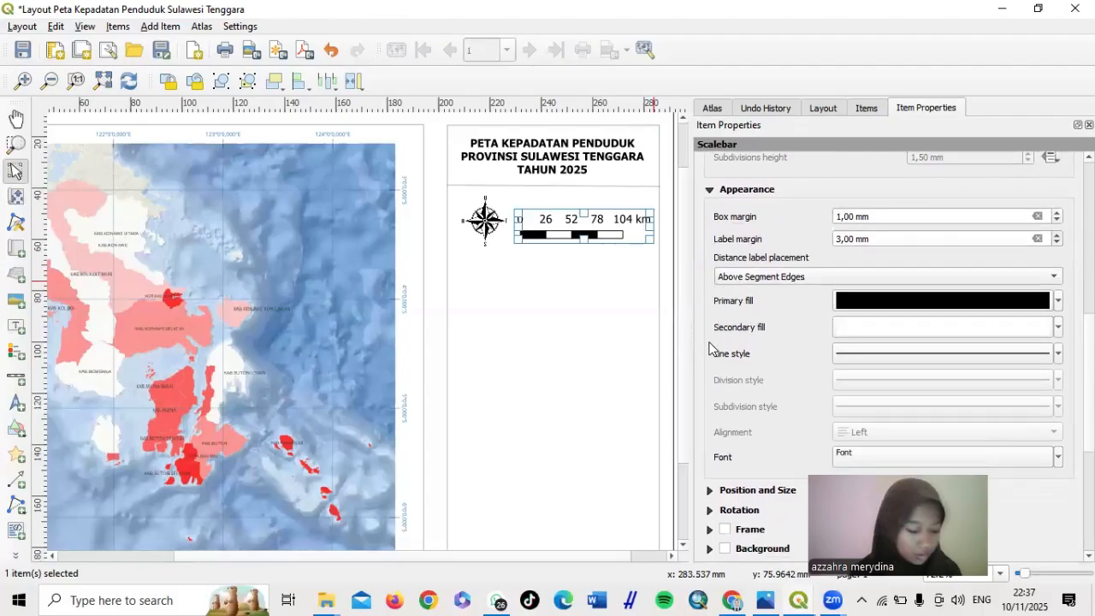
{"action": "scroll", "coordinate": [708, 348], "scroll_direction": "down", "scroll_amount": 1}
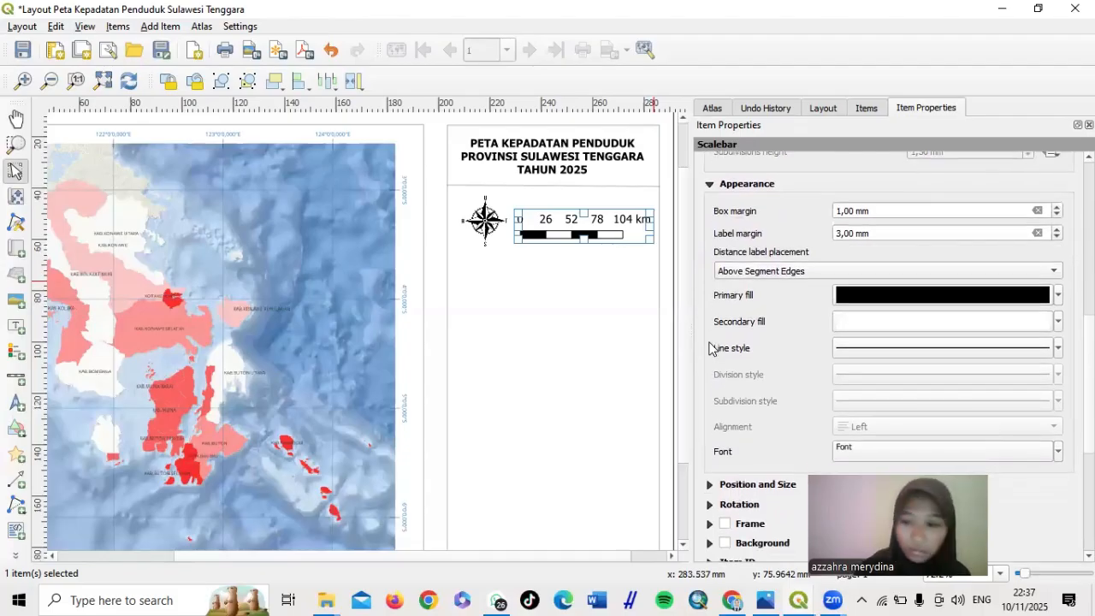
{"action": "scroll", "coordinate": [708, 348], "scroll_direction": "down", "scroll_amount": 1}
{"action": "scroll", "coordinate": [708, 348], "scroll_direction": "down", "scroll_amount": 1}
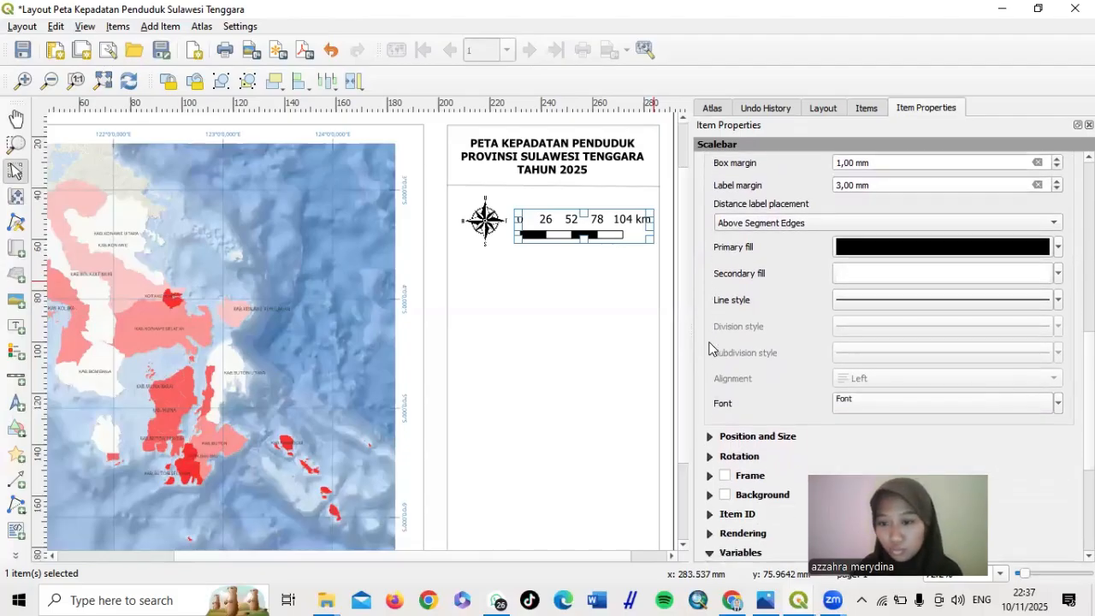
{"action": "left_click", "coordinate": [872, 401]}
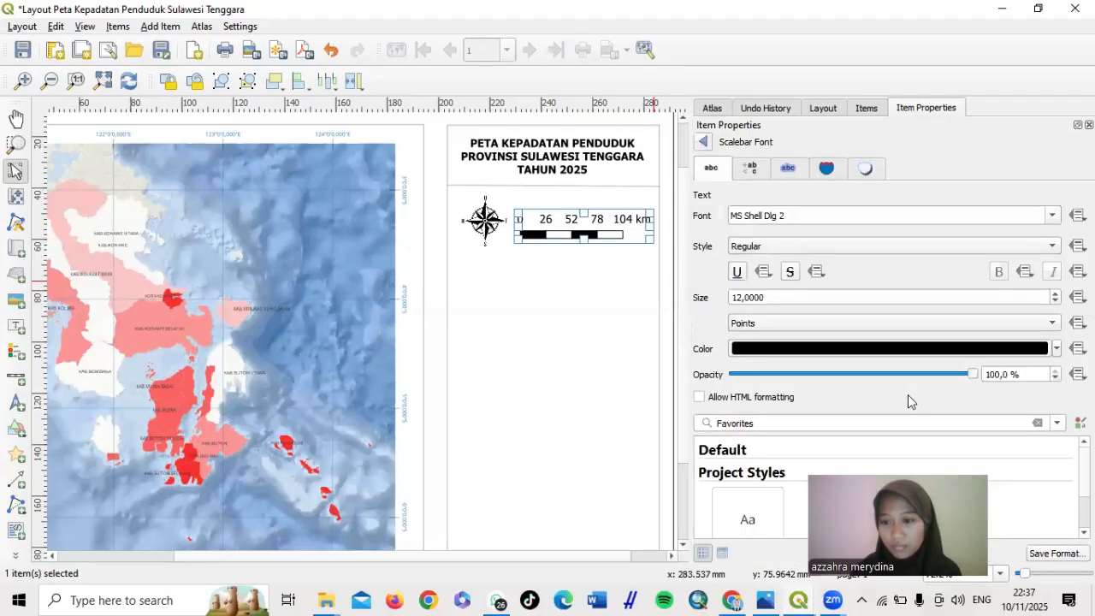
{"action": "left_click", "coordinate": [741, 298]}
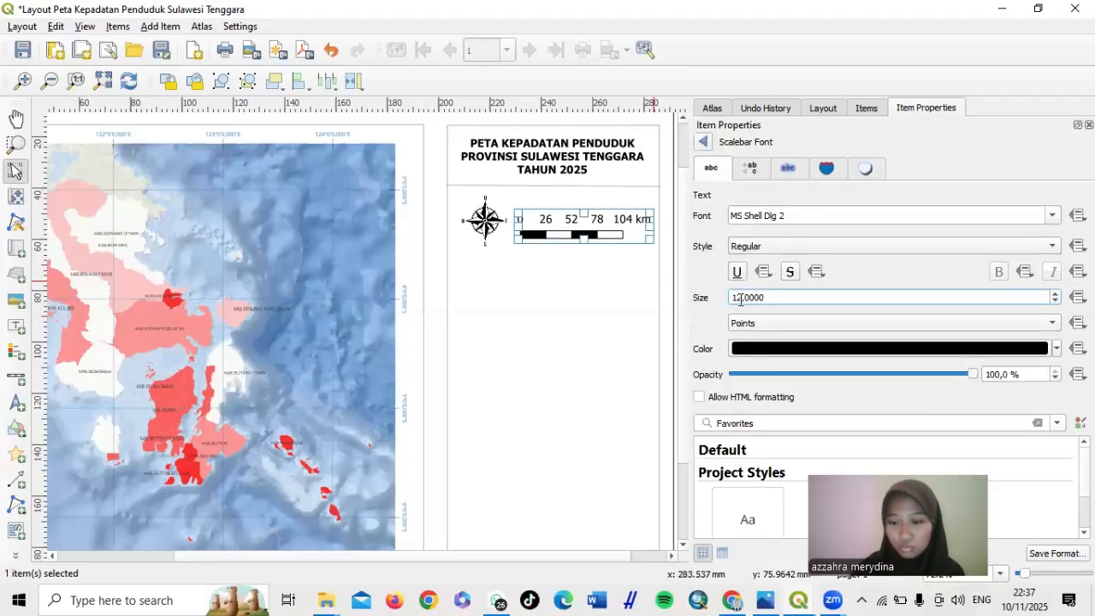
{"action": "key", "text": "BackSpace"}
{"action": "key", "text": "BackSpace"}
{"action": "type", "text": "5"}
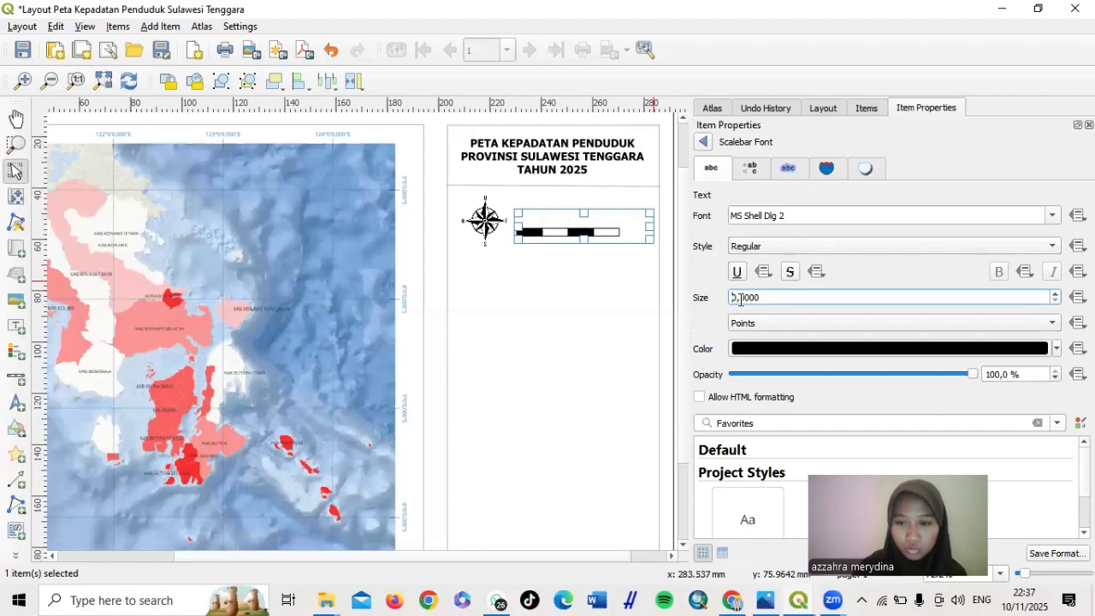
{"action": "key", "text": "BackSpace"}
{"action": "type", "text": "70"}
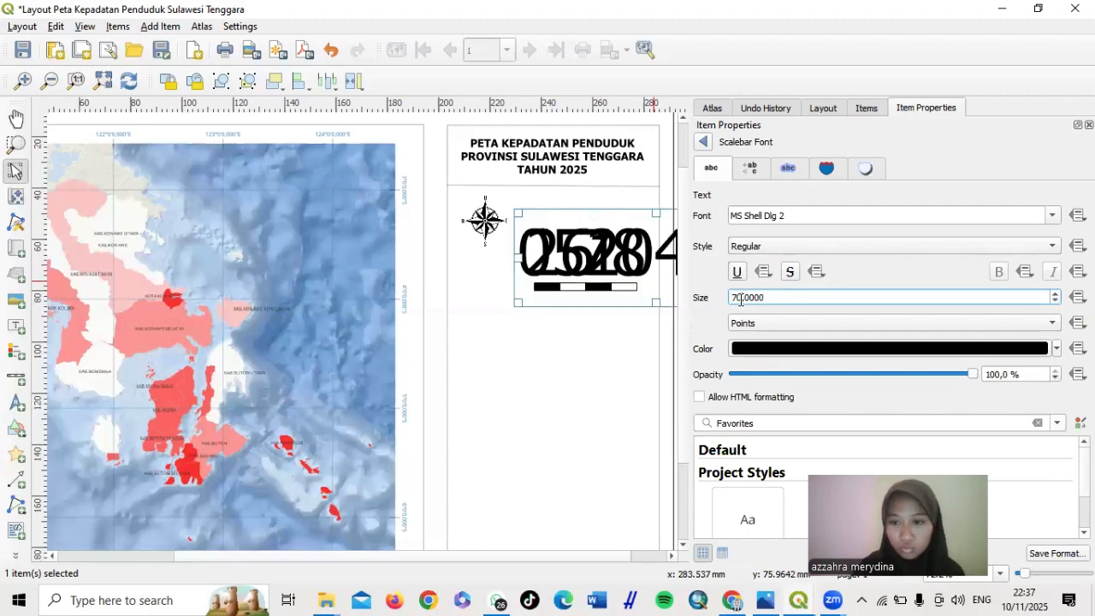
{"action": "key", "text": "BackSpace"}
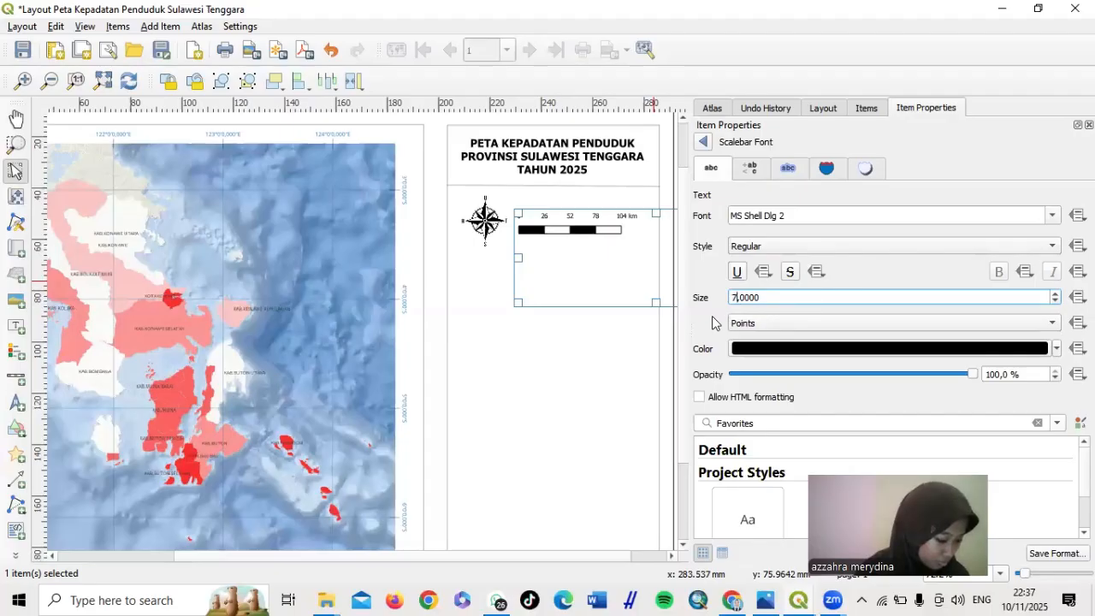
{"action": "left_click", "coordinate": [712, 323]}
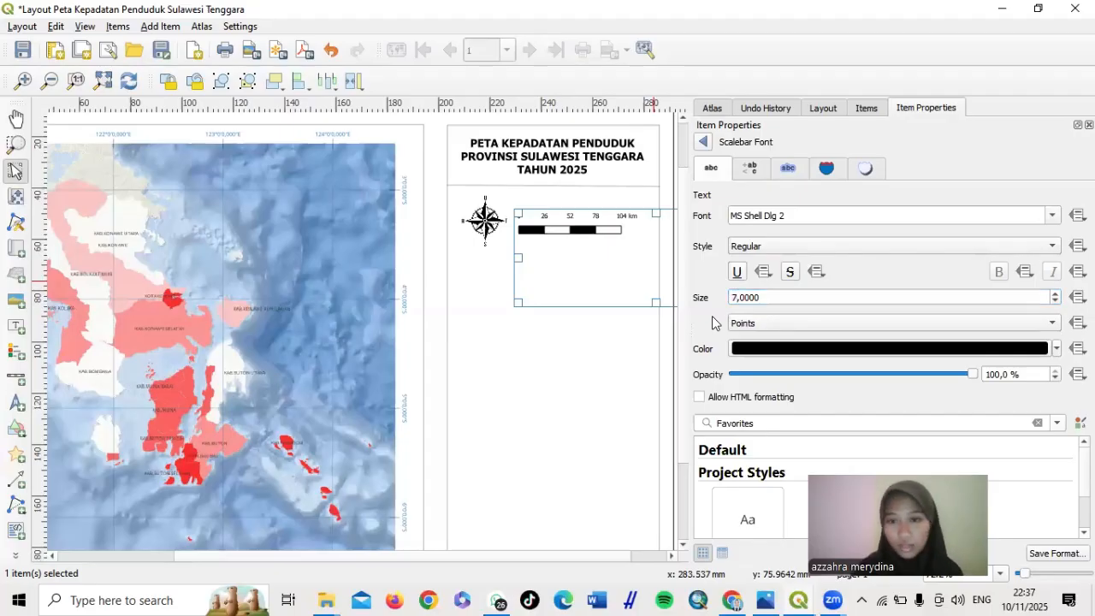
{"action": "left_click", "coordinate": [702, 142]}
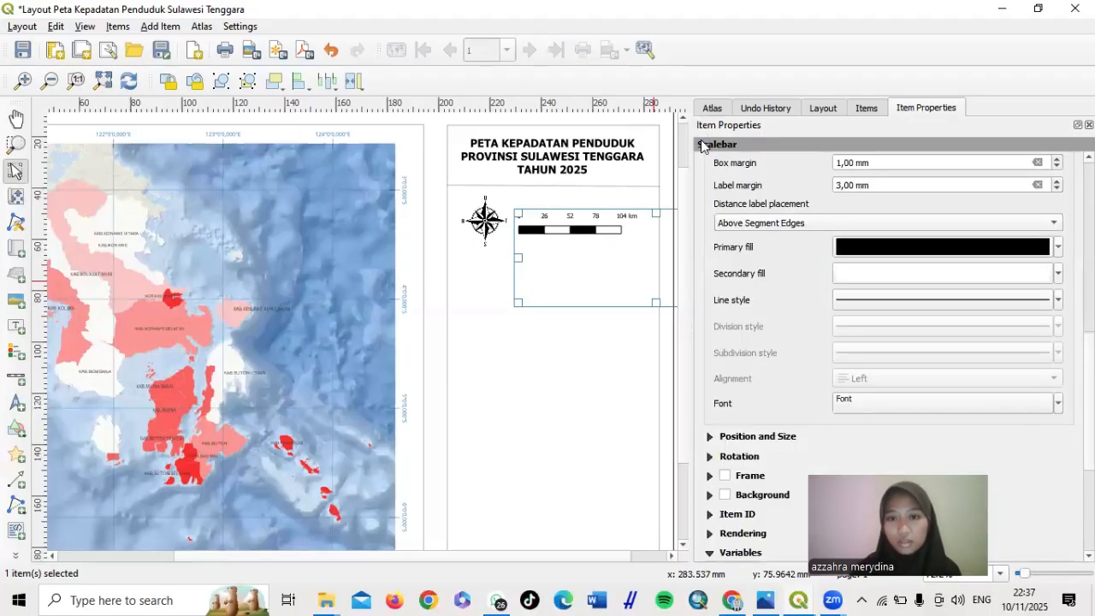
Trim the scale bar frame to about 110.7 × 10.5 mm around the bar
{"action": "left_click", "coordinate": [621, 360]}
{"action": "left_click", "coordinate": [604, 222]}
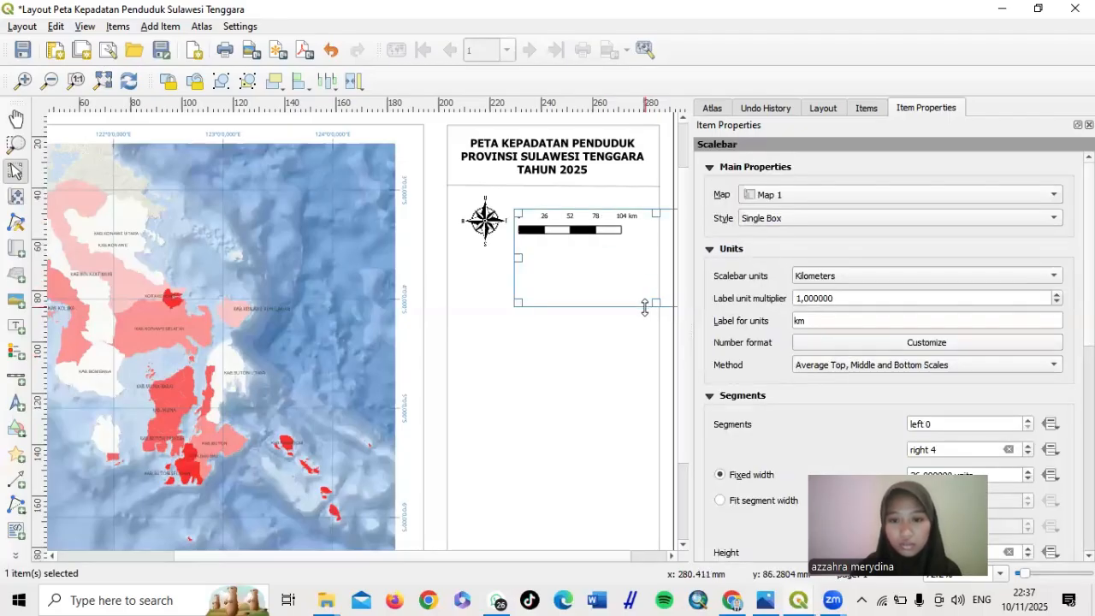
{"action": "left_click_drag", "start_coordinate": [644, 305], "coordinate": [635, 239]}
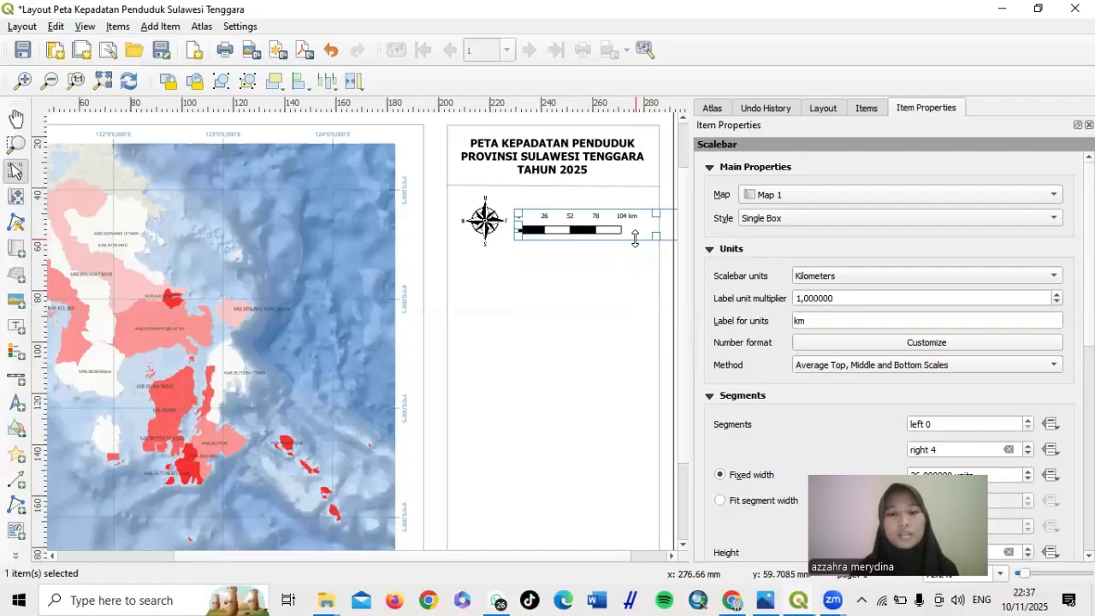
{"action": "left_click", "coordinate": [598, 310]}
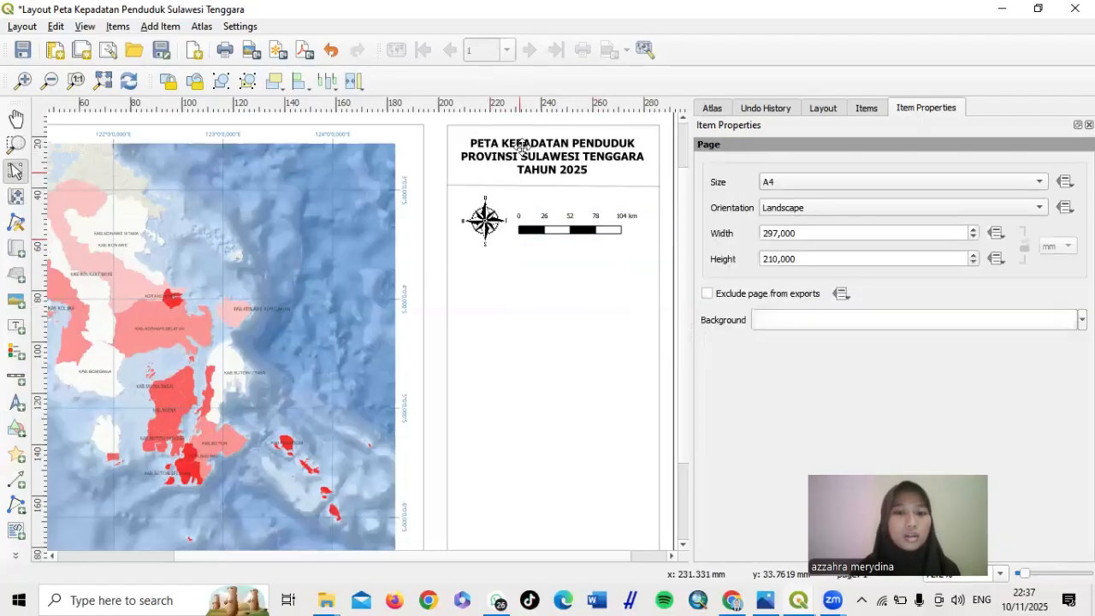
Add a text label above the scale bar reading 'Skala 1:2.600.000'
{"action": "left_click", "coordinate": [17, 332]}
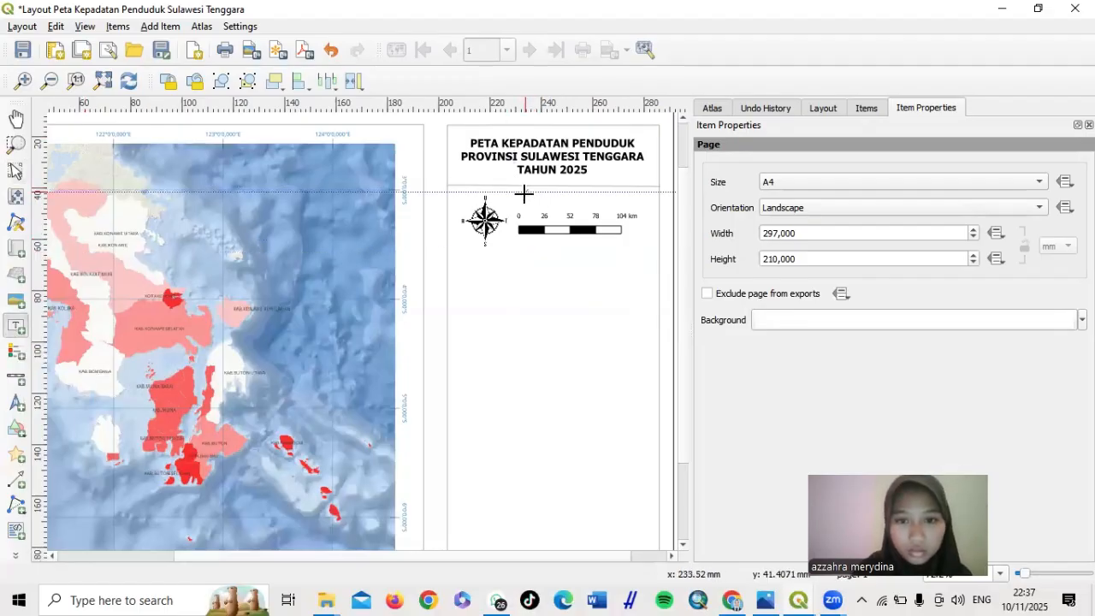
{"action": "left_click_drag", "start_coordinate": [524, 192], "coordinate": [618, 202]}
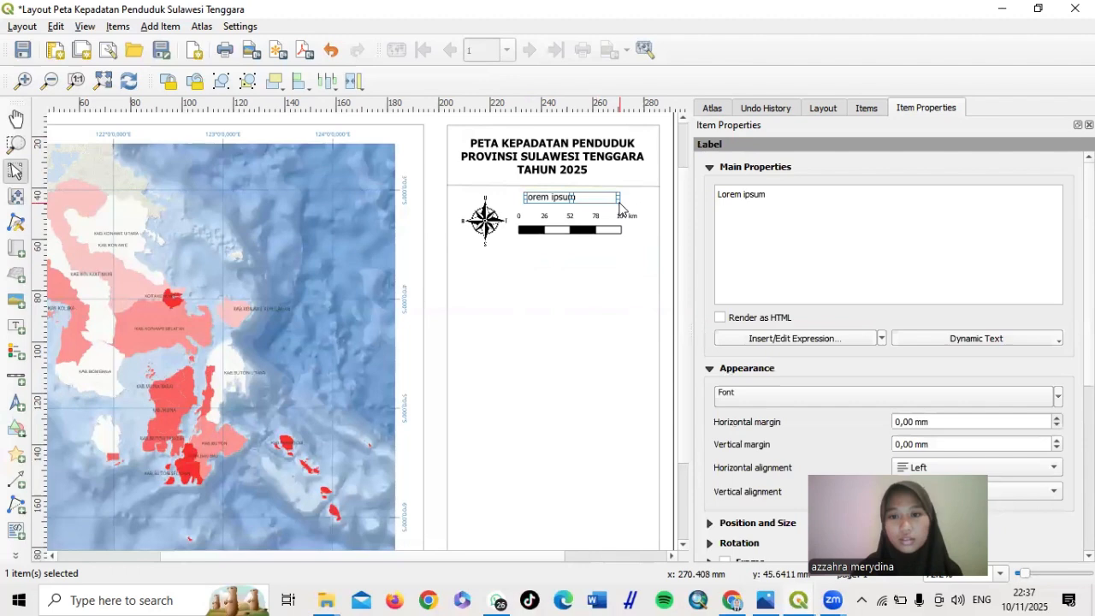
{"action": "triple_click", "coordinate": [784, 190]}
{"action": "key", "text": "BackSpace"}
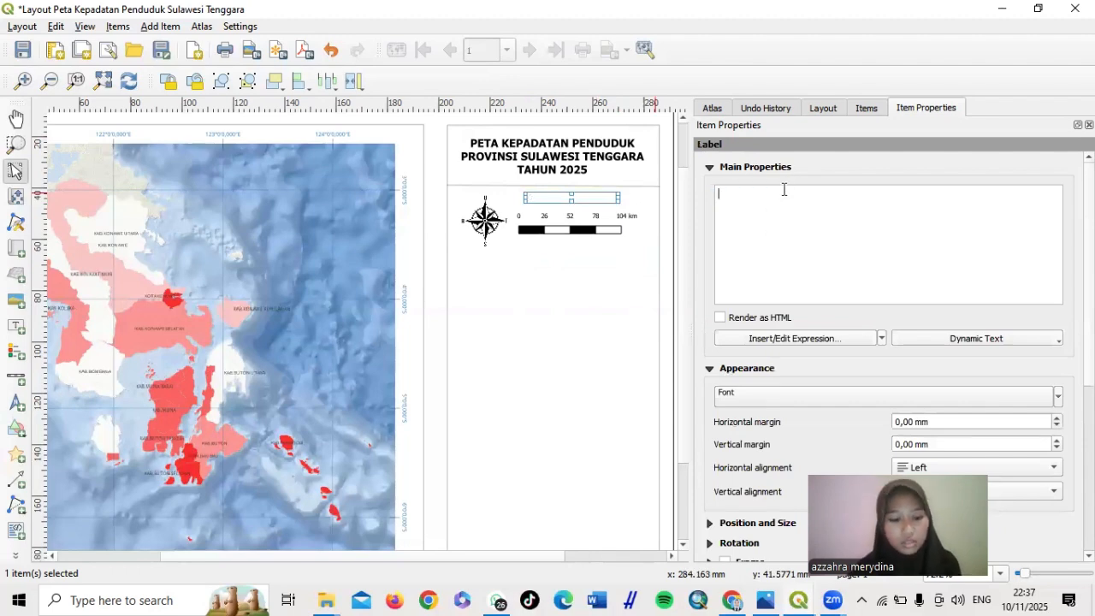
{"action": "type", "text": "Skala "}
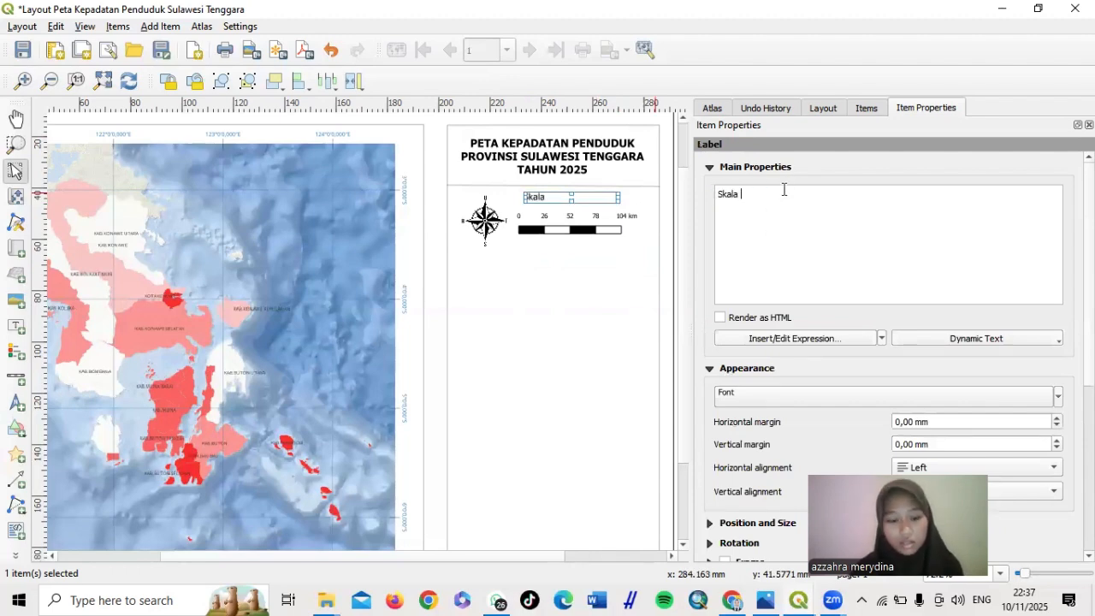
{"action": "type", "text": "1:"}
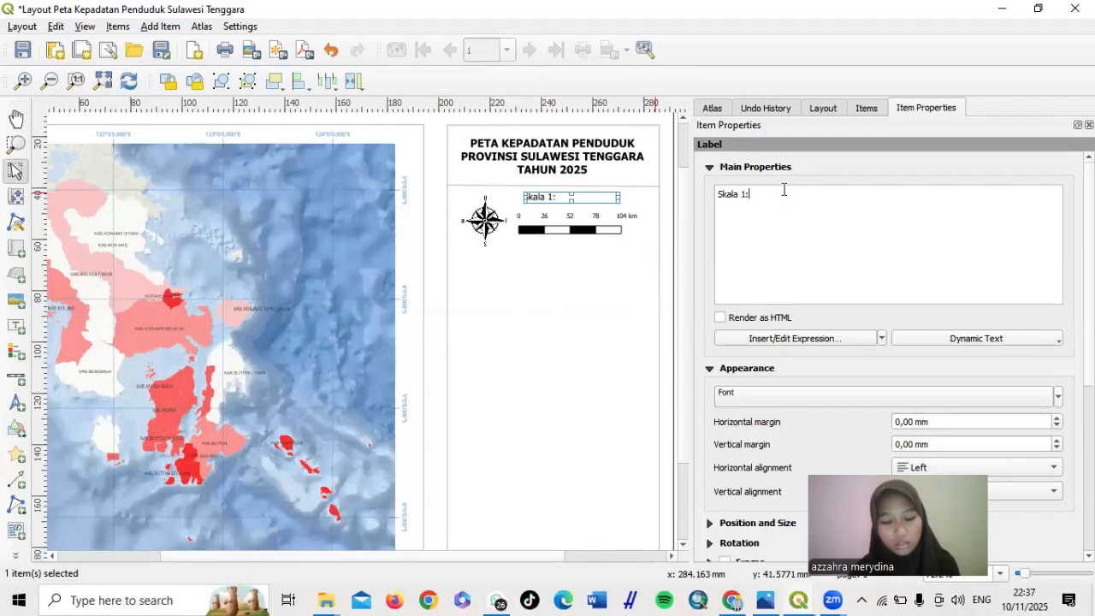
{"action": "type", "text": "2.6"}
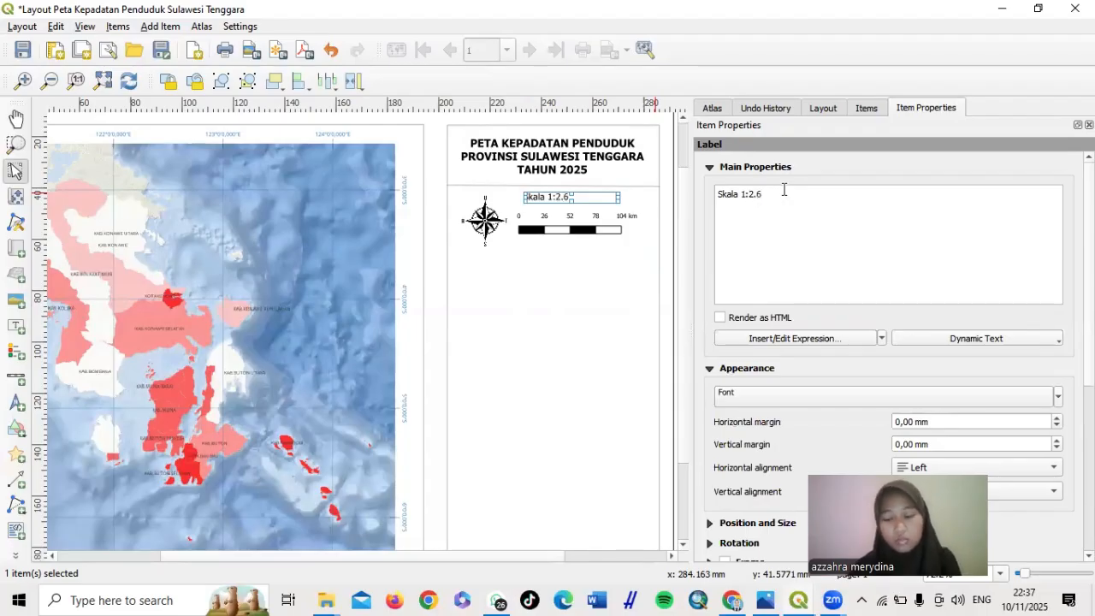
{"action": "type", "text": "00.000"}
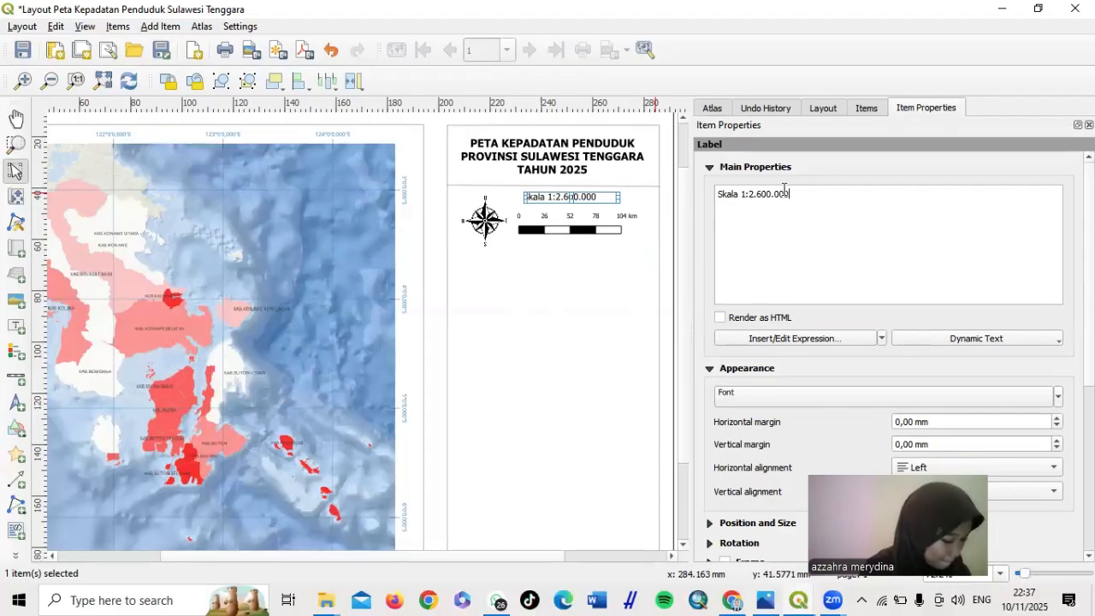
Adjust the scale caption's font size in its font settings
{"action": "scroll", "coordinate": [806, 381], "scroll_direction": "down", "scroll_amount": 1}
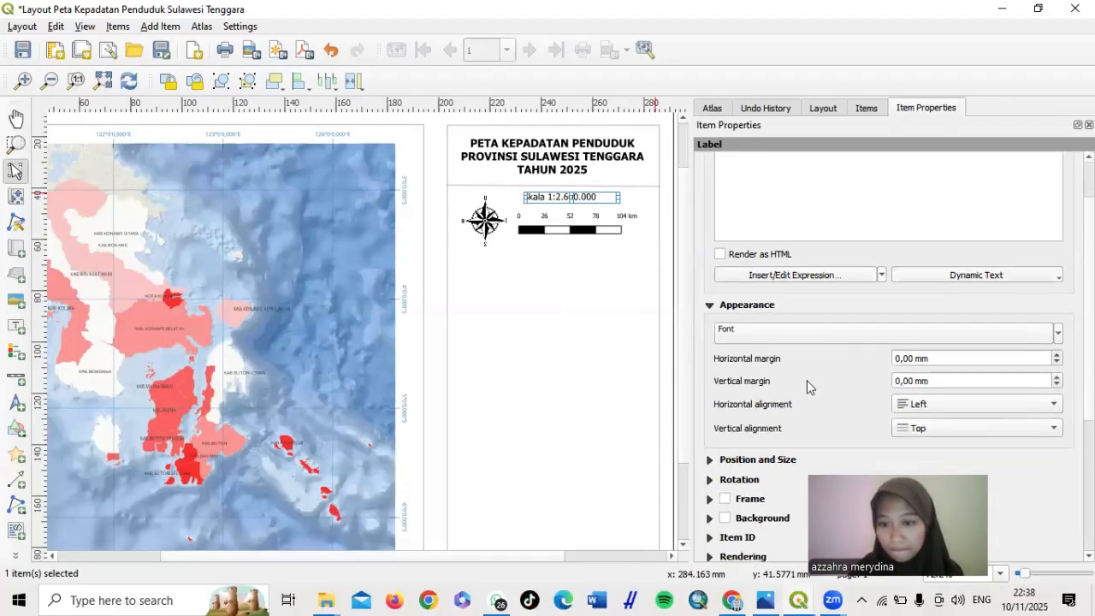
{"action": "left_click", "coordinate": [823, 337]}
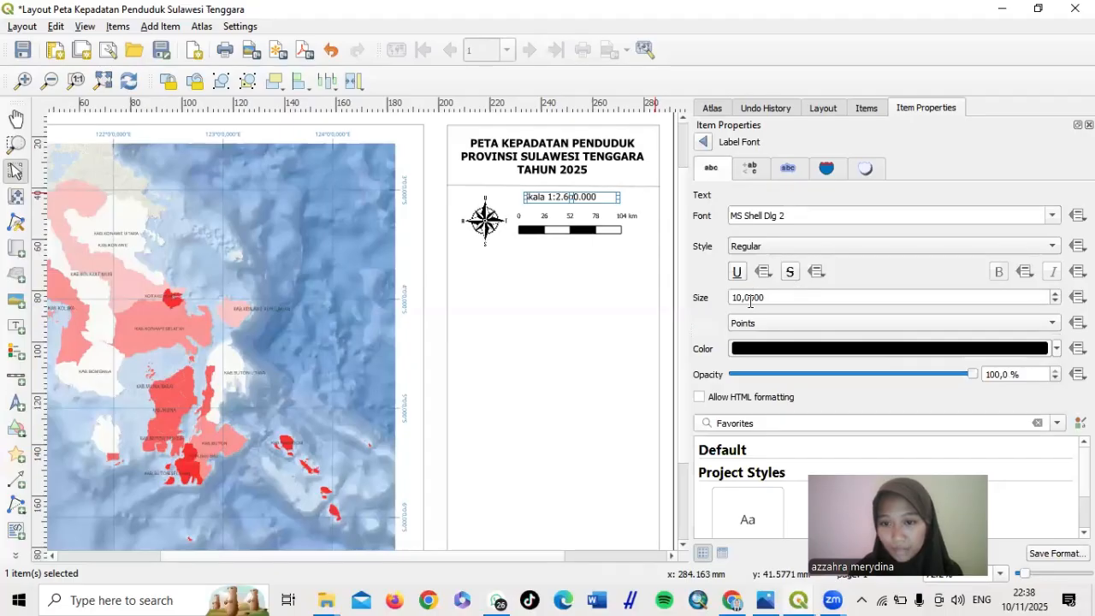
{"action": "left_click", "coordinate": [740, 297]}
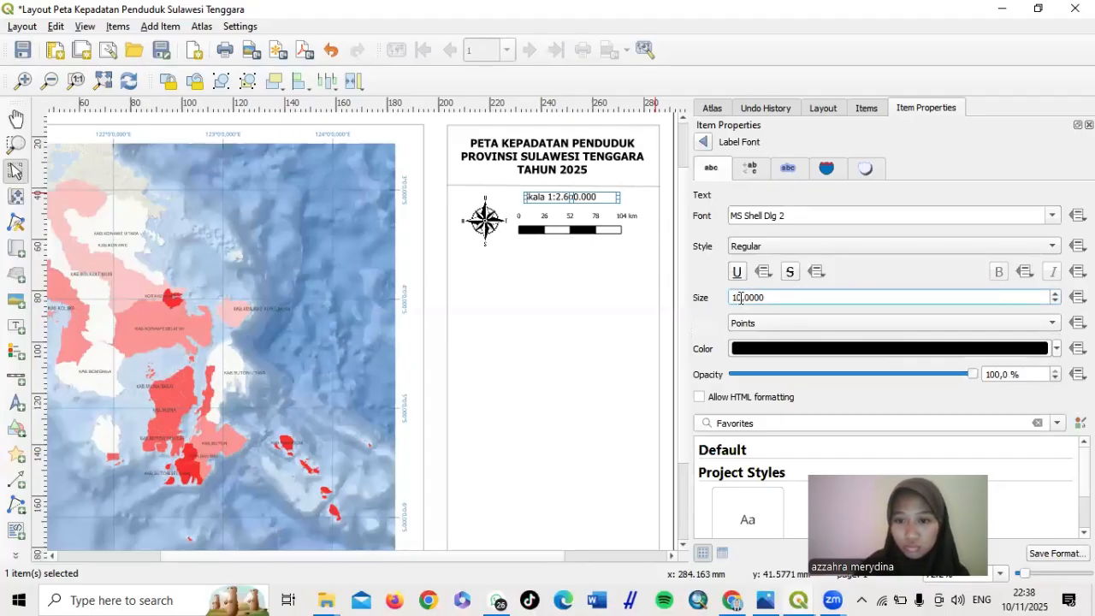
{"action": "key", "text": "BackSpace"}
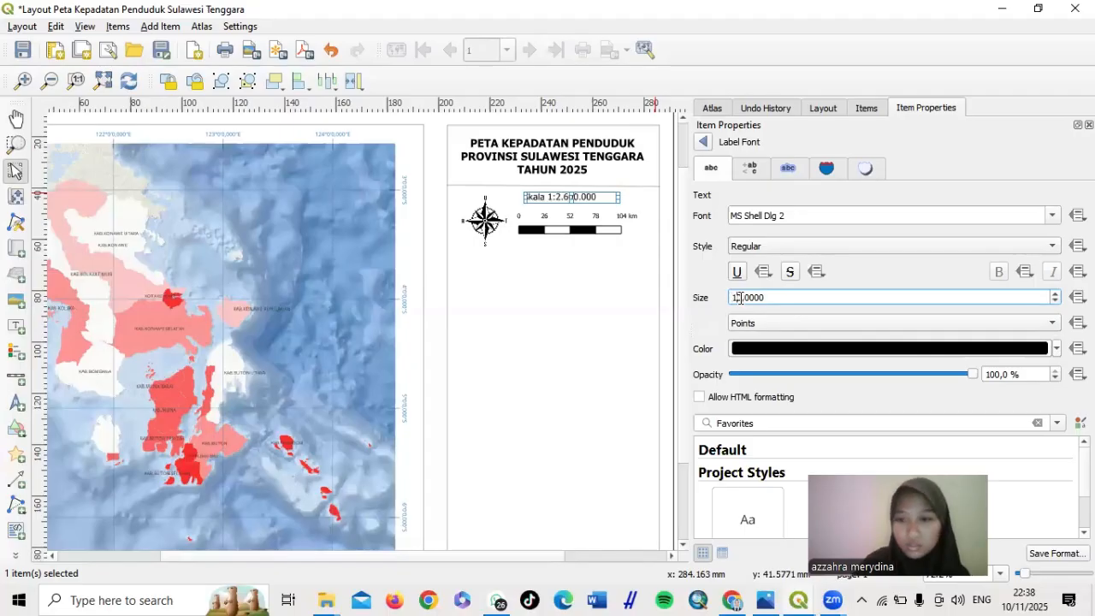
{"action": "type", "text": "1"}
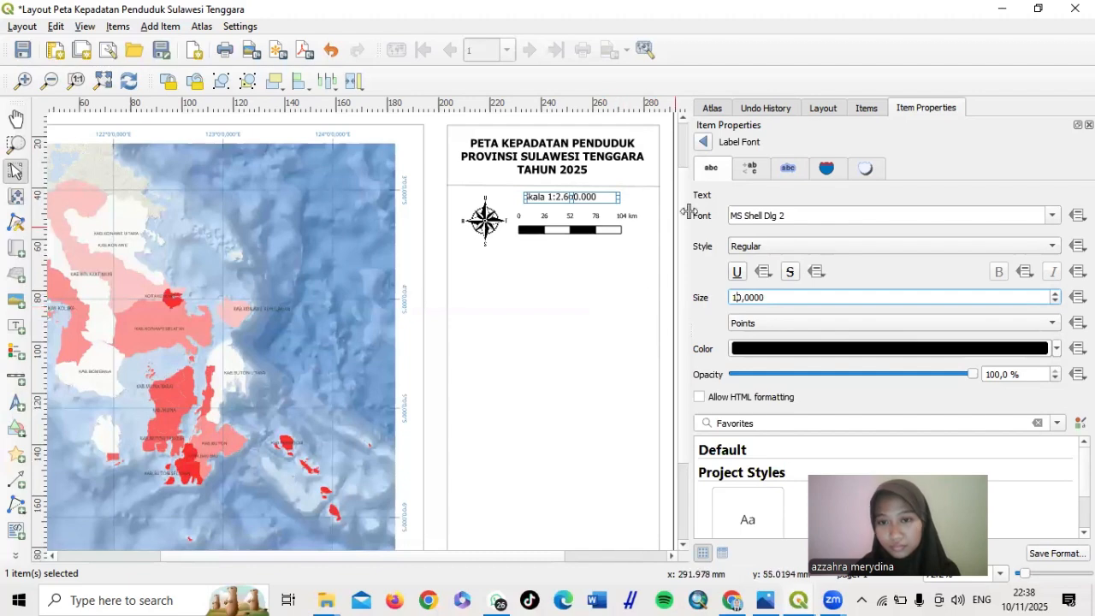
{"action": "left_click", "coordinate": [705, 144]}
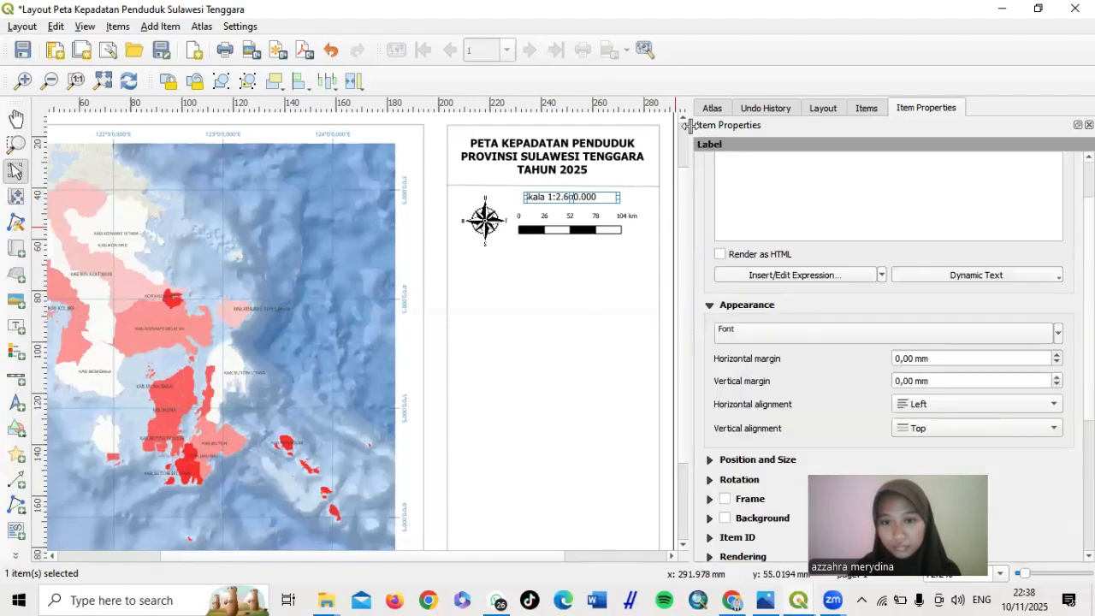
Enlarge the caption box and centre it just above the scale bar
{"action": "left_click", "coordinate": [604, 300]}
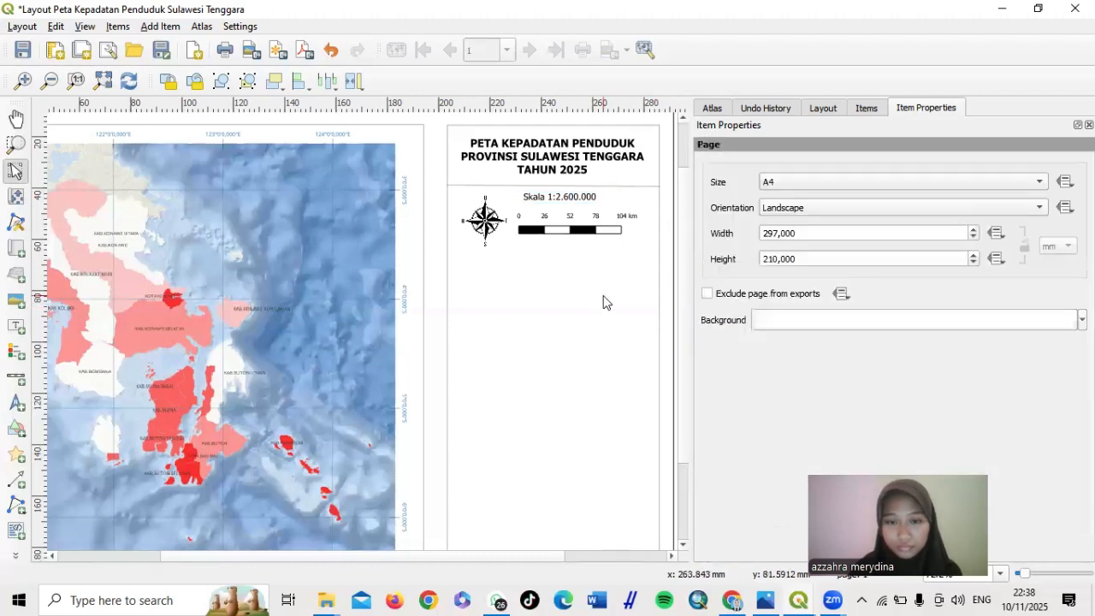
{"action": "left_click", "coordinate": [575, 203]}
{"action": "left_click_drag", "start_coordinate": [578, 202], "coordinate": [576, 192]}
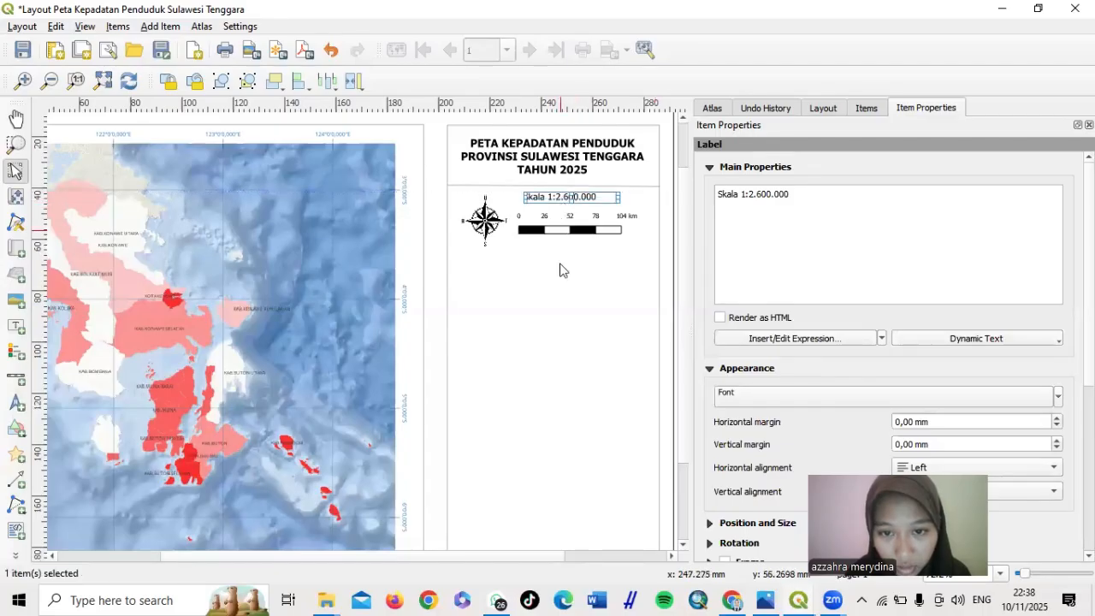
{"action": "left_click", "coordinate": [561, 296]}
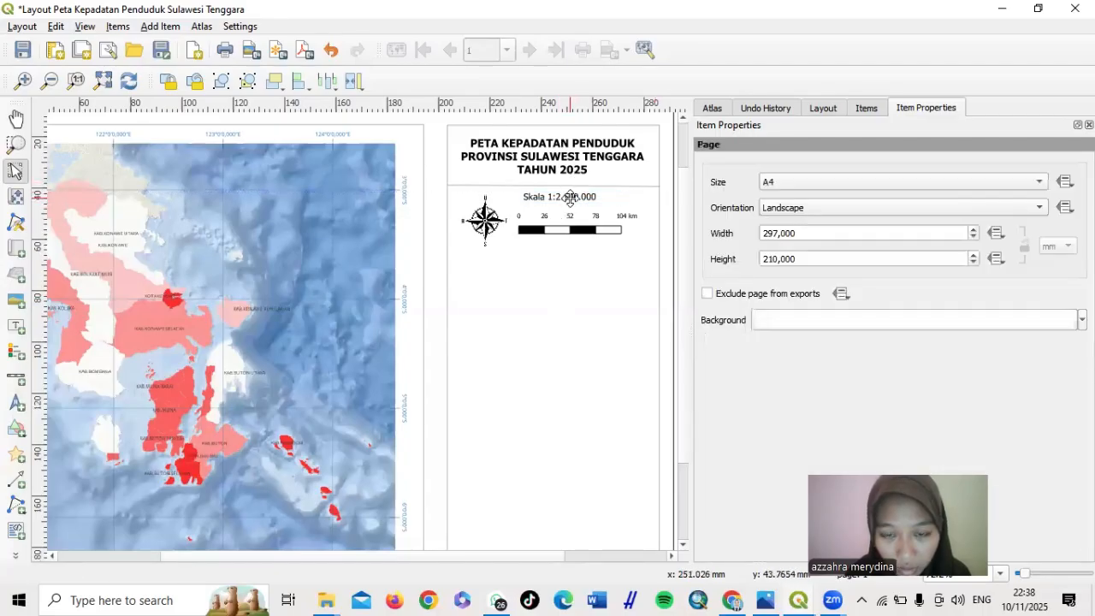
{"action": "left_click_drag", "start_coordinate": [570, 196], "coordinate": [575, 208]}
{"action": "left_click", "coordinate": [550, 260]}
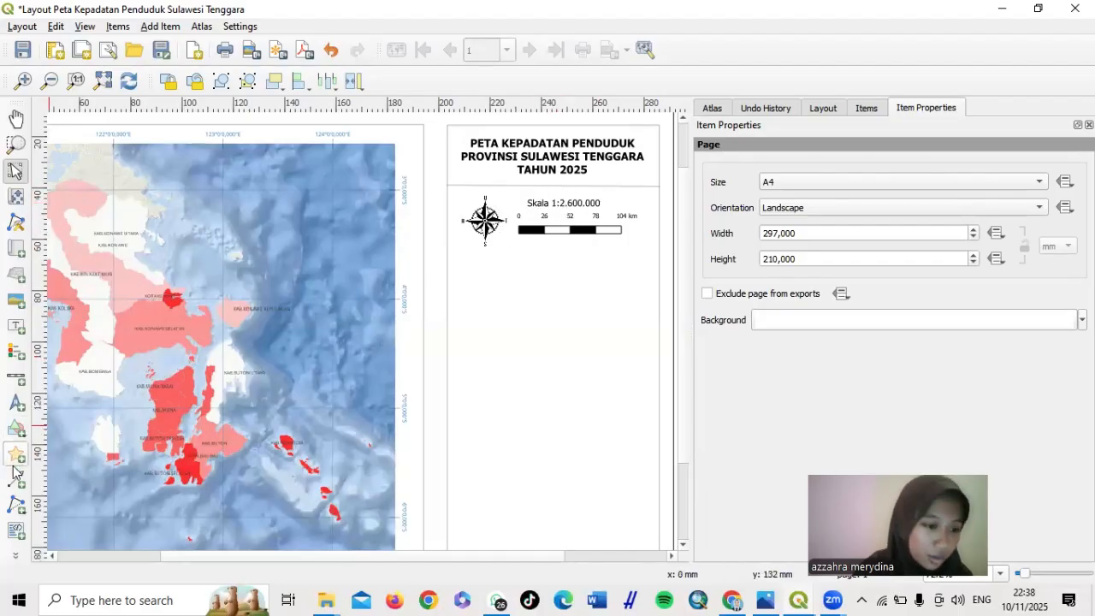
Draw a vertical polyline just right of the north arrow
{"action": "left_click", "coordinate": [20, 509]}
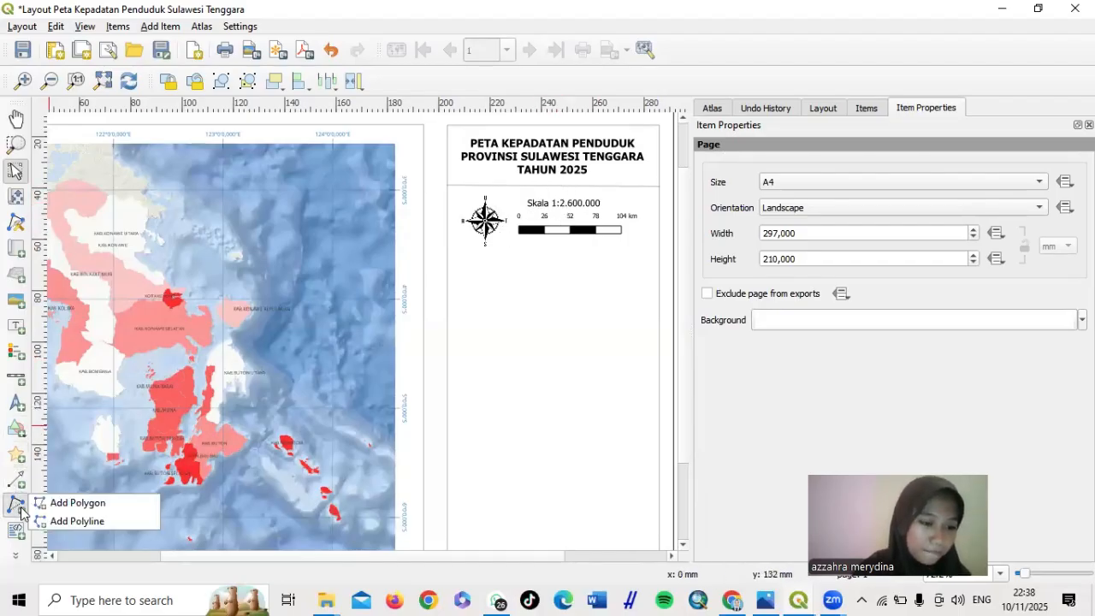
{"action": "left_click", "coordinate": [83, 522]}
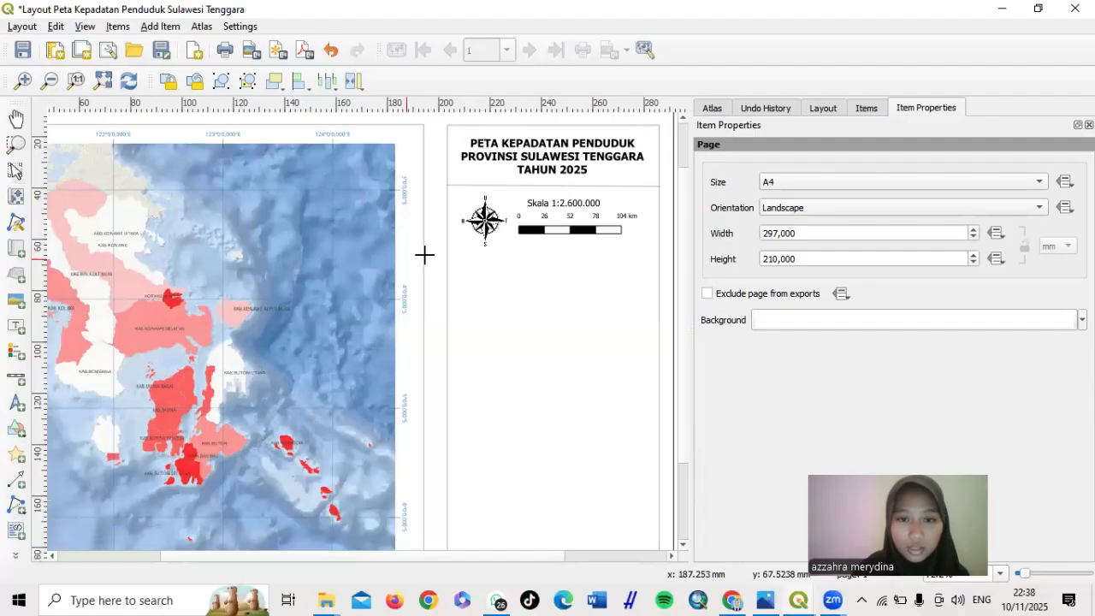
{"action": "left_click", "coordinate": [503, 187]}
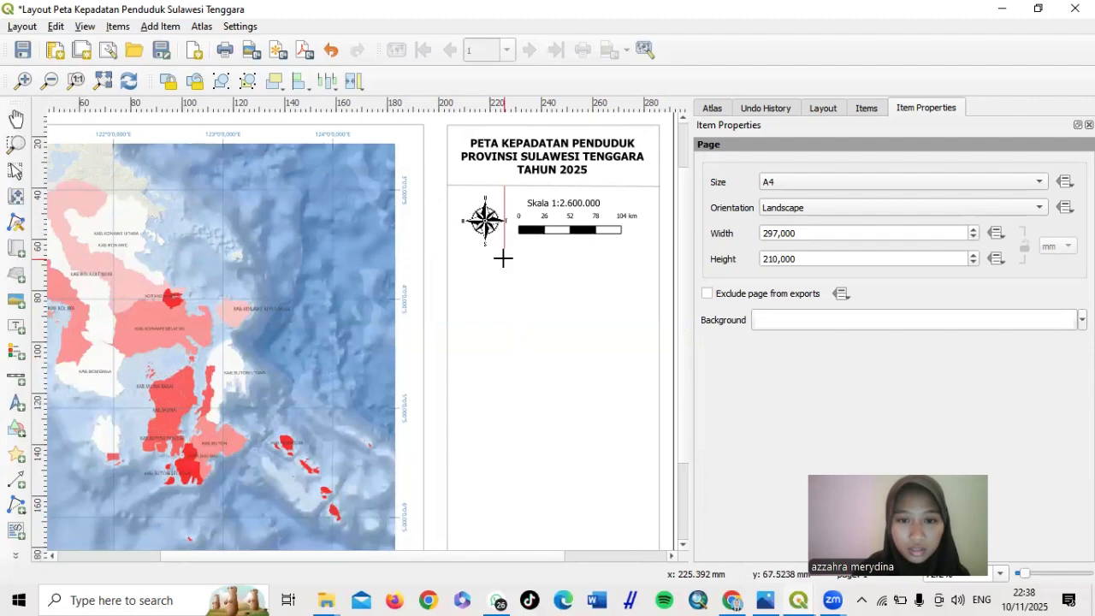
{"action": "right_click", "coordinate": [503, 258]}
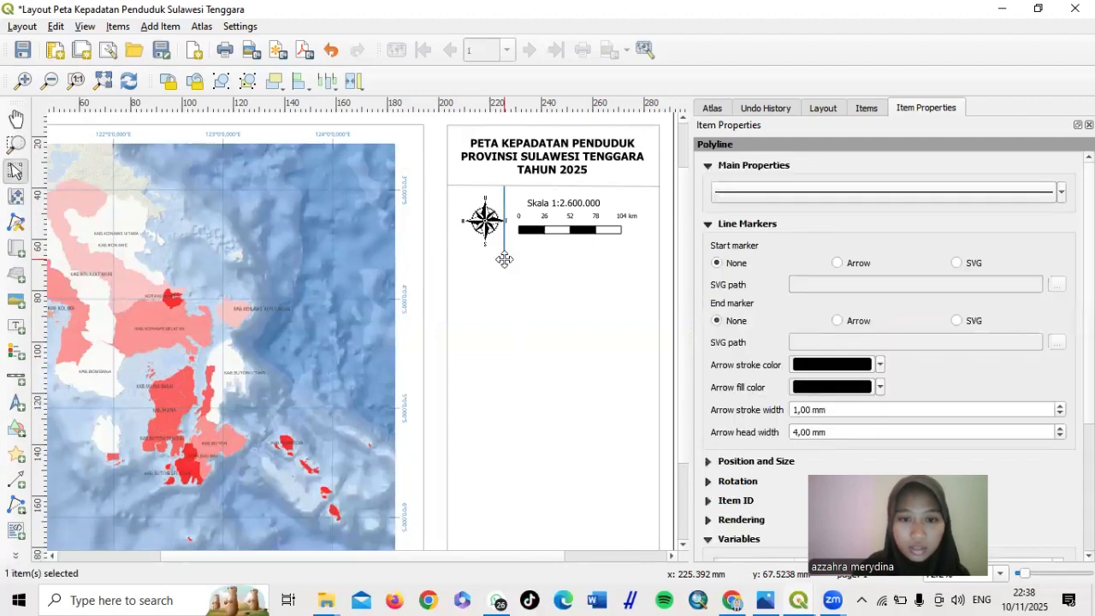
Set the divider line's stroke width to 0.1 mm
{"action": "left_click", "coordinate": [832, 192]}
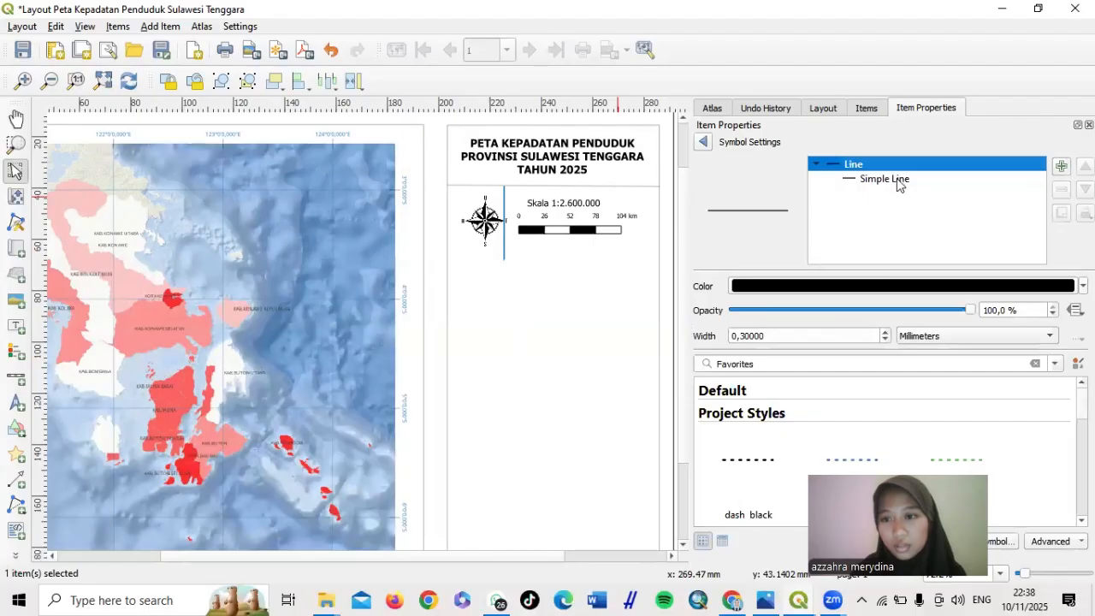
{"action": "left_click", "coordinate": [897, 181]}
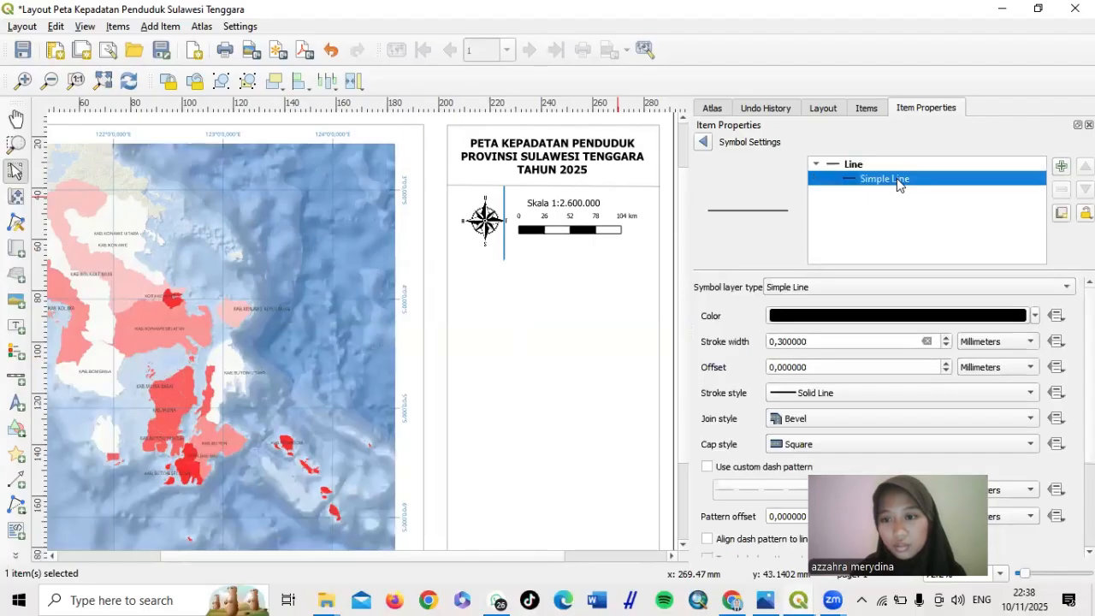
{"action": "left_click", "coordinate": [784, 342]}
{"action": "key", "text": "BackSpace"}
{"action": "type", "text": "1"}
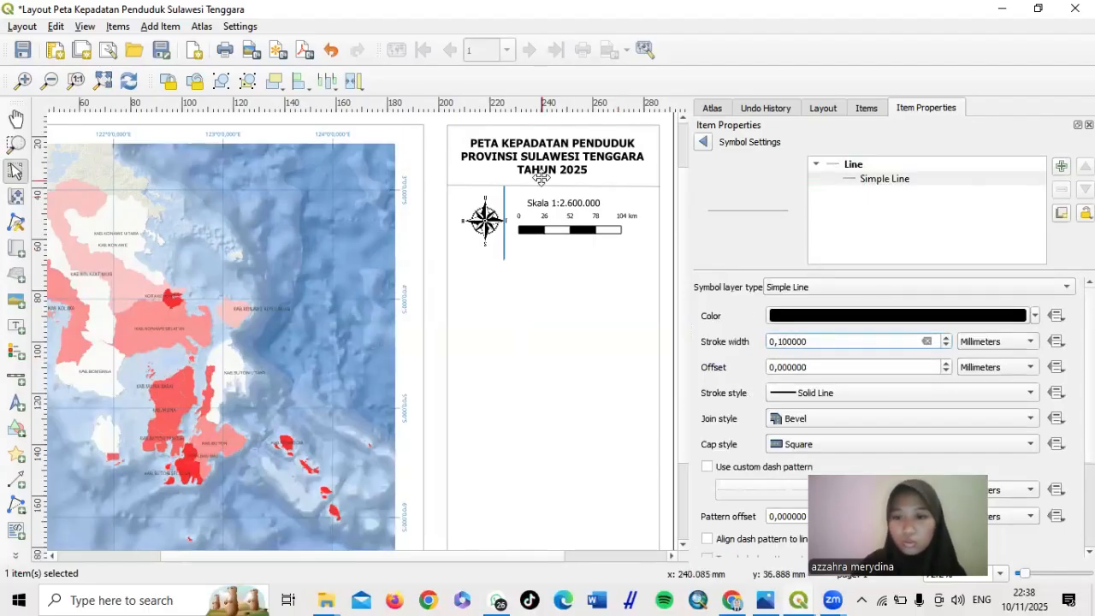
Nudge the north arrow left and the scale bar slightly down into alignment
{"action": "left_click", "coordinate": [597, 326]}
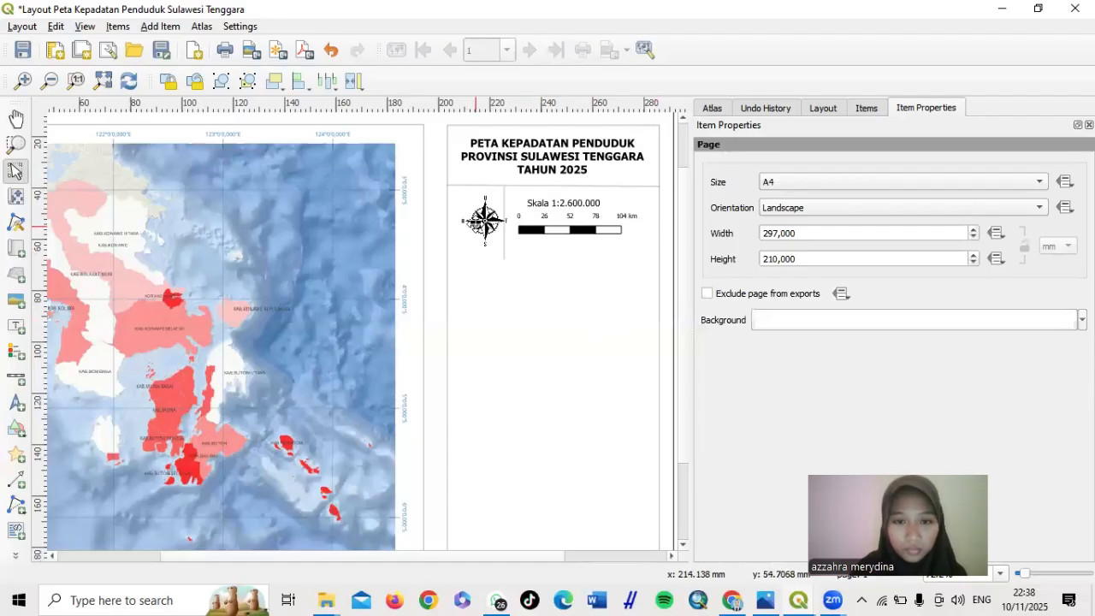
{"action": "left_click_drag", "start_coordinate": [473, 223], "coordinate": [466, 225]}
{"action": "left_click", "coordinate": [511, 314]}
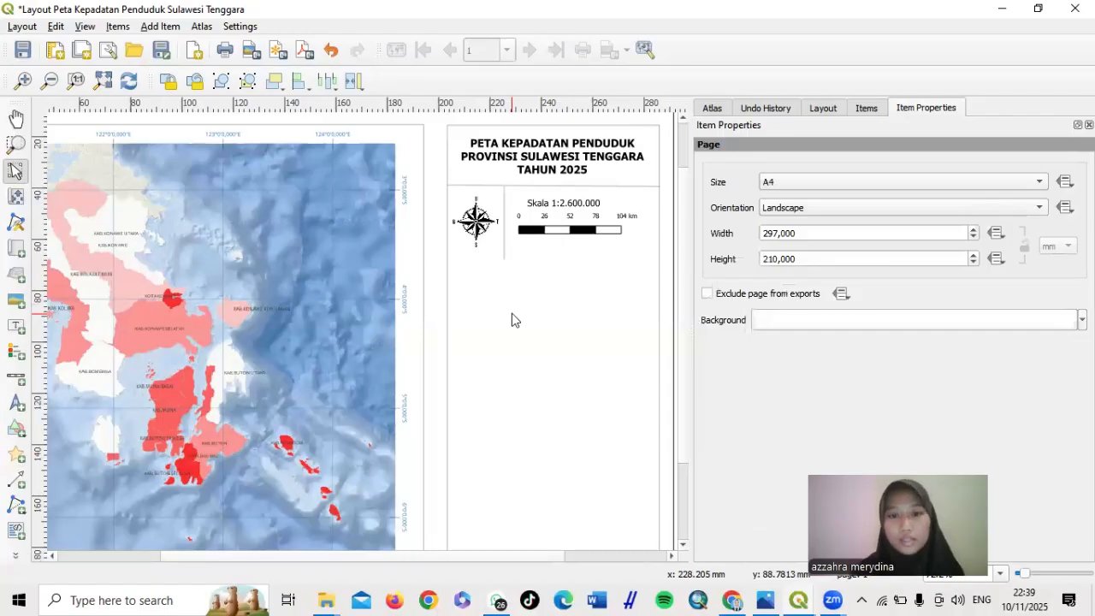
{"action": "left_click", "coordinate": [573, 227]}
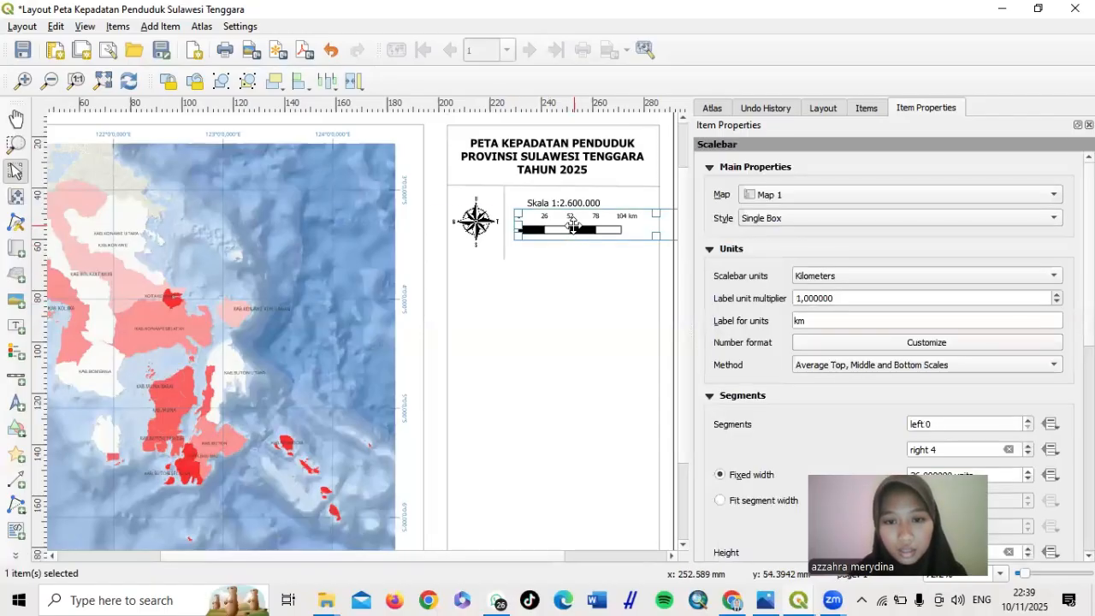
{"action": "left_click_drag", "start_coordinate": [573, 228], "coordinate": [570, 231]}
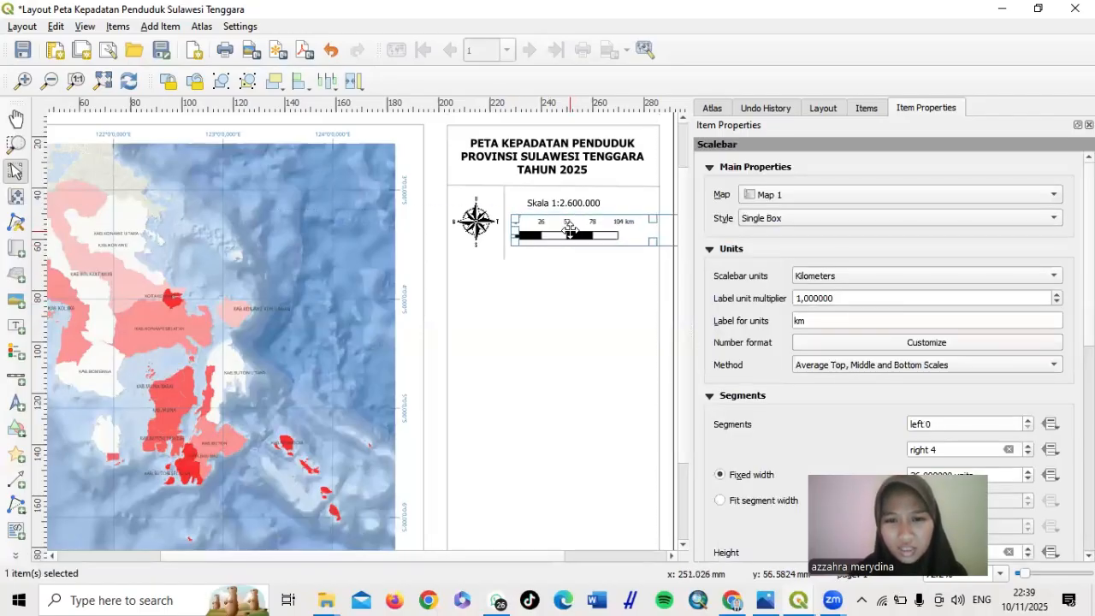
{"action": "left_click", "coordinate": [552, 299]}
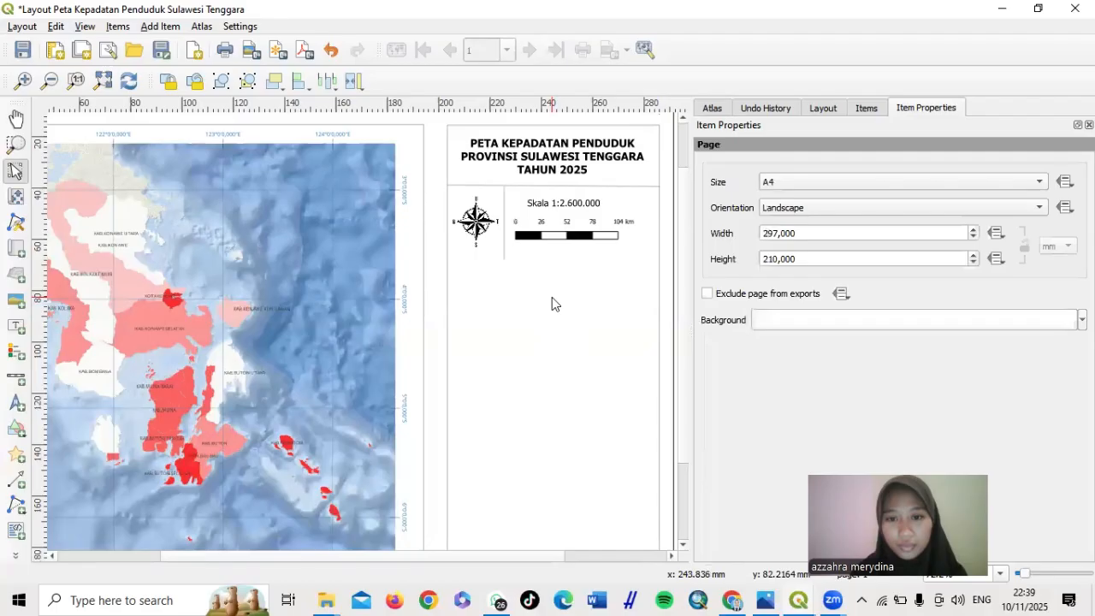
Duplicate the title's divider line and place the copy beneath the north arrow and scale bar
{"action": "left_click", "coordinate": [602, 187]}
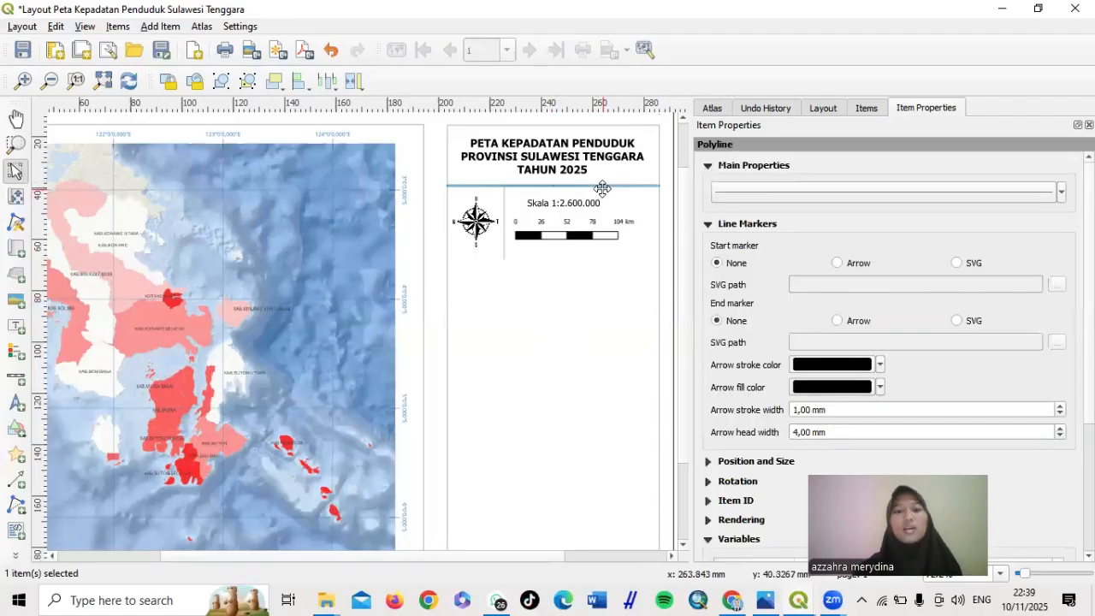
{"action": "right_click", "coordinate": [602, 187]}
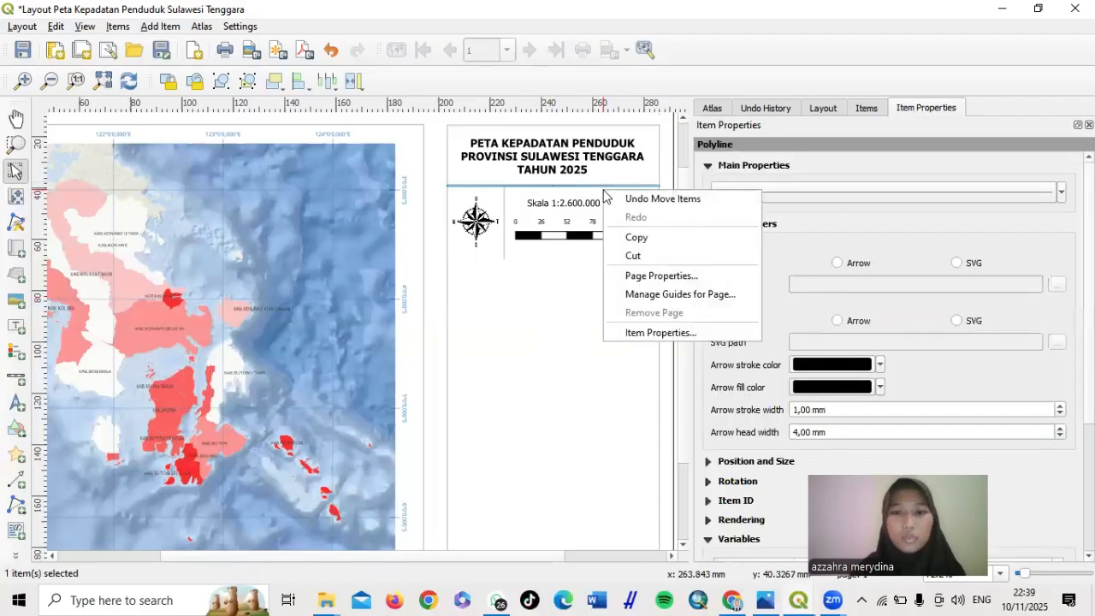
{"action": "left_click", "coordinate": [634, 235]}
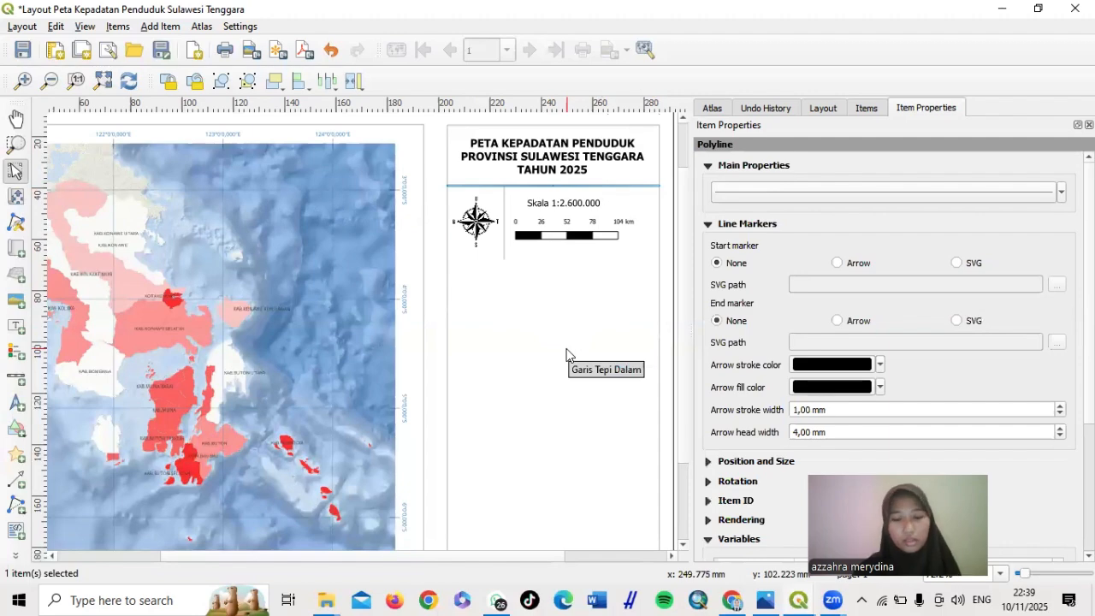
{"action": "key", "text": "ctrl+v"}
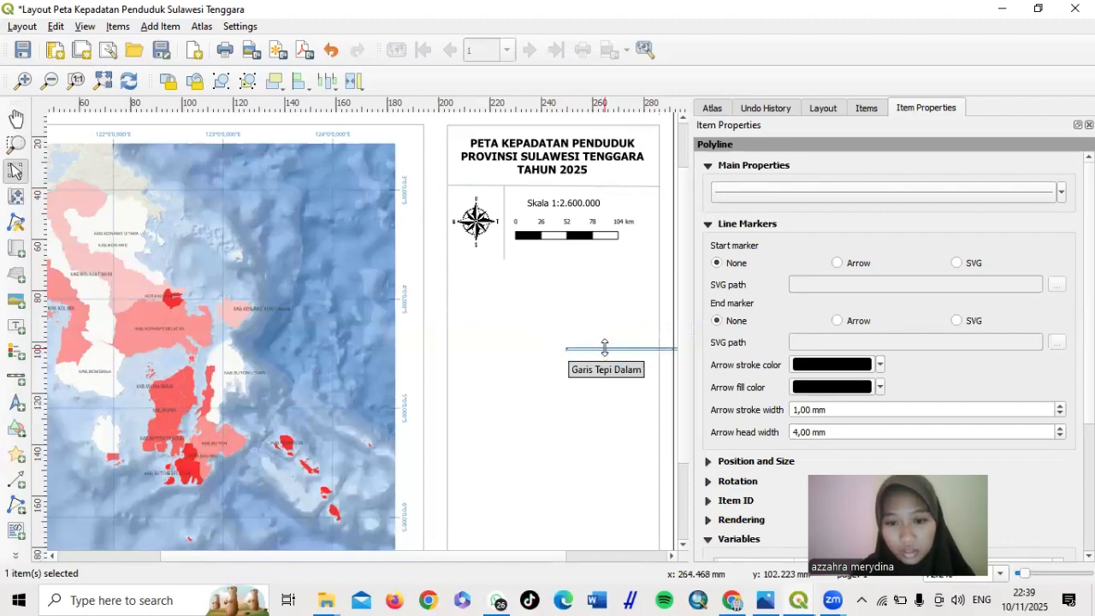
{"action": "left_click", "coordinate": [584, 370]}
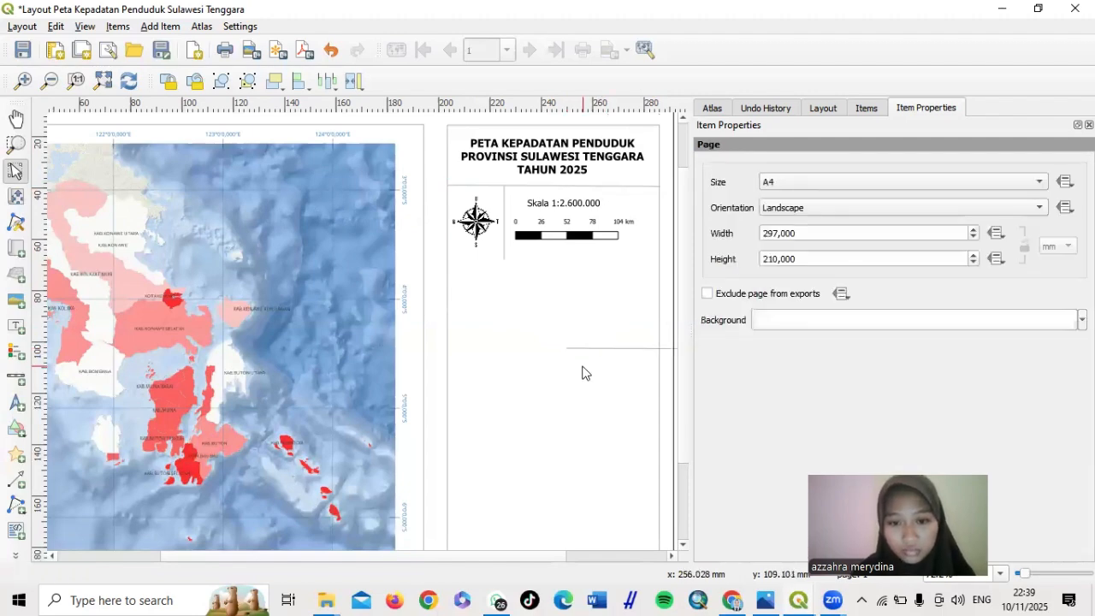
{"action": "left_click_drag", "start_coordinate": [606, 347], "coordinate": [482, 259]}
{"action": "left_click", "coordinate": [517, 339]}
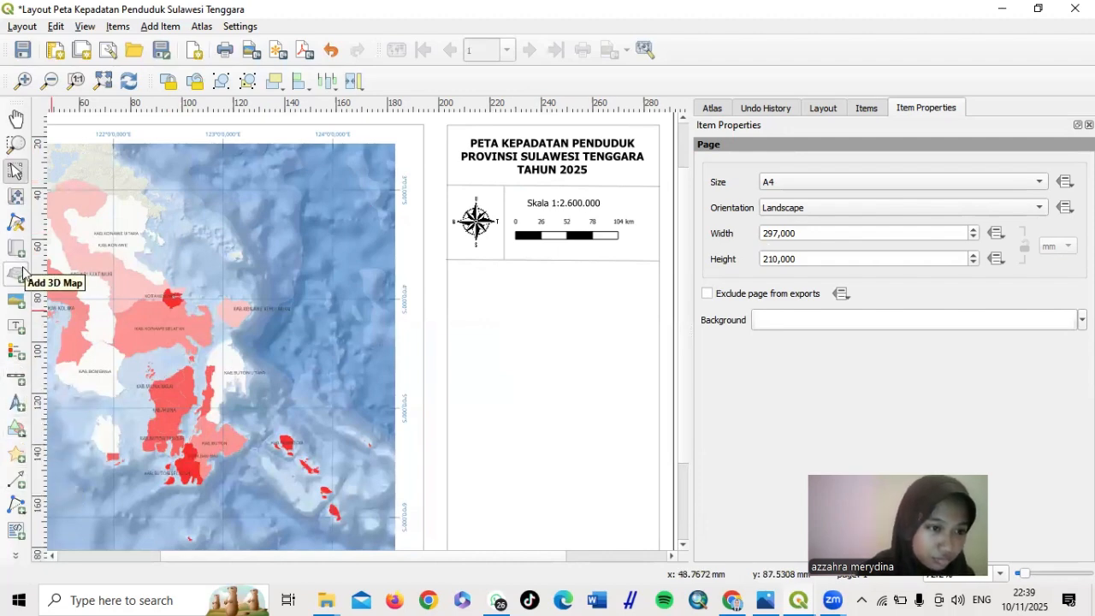
Add a label below the north arrow section with Proyeksi, Sistem Grid and Datum lines
{"action": "left_click", "coordinate": [16, 326]}
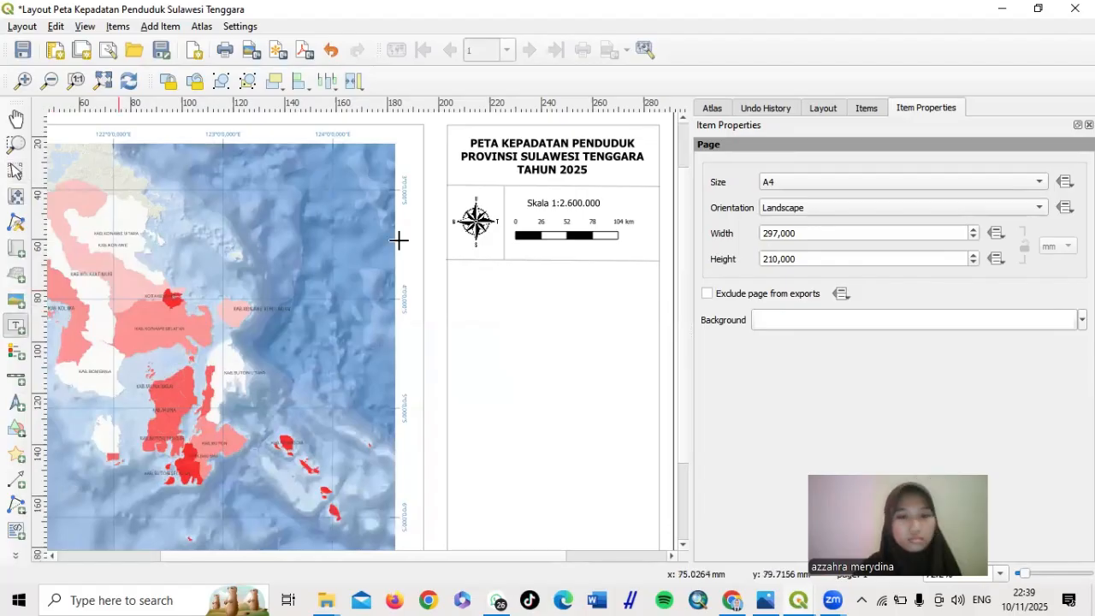
{"action": "left_click_drag", "start_coordinate": [456, 267], "coordinate": [647, 327]}
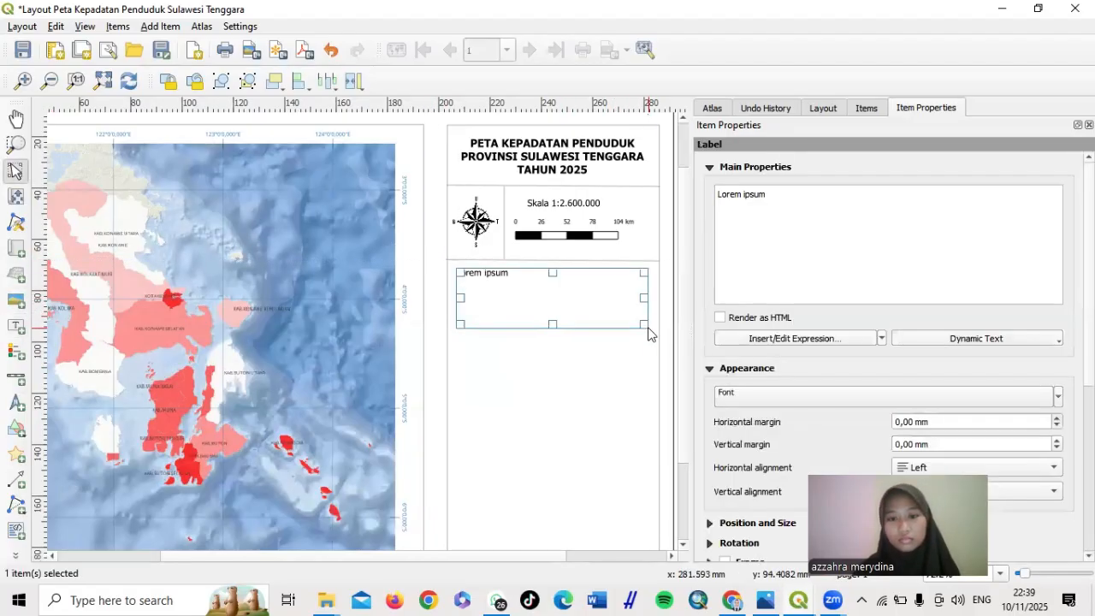
{"action": "double_click", "coordinate": [754, 193]}
{"action": "key", "text": "BackSpace"}
{"action": "key", "text": "BackSpace"}
{"action": "key", "text": "BackSpace"}
{"action": "key", "text": "BackSpace"}
{"action": "key", "text": "BackSpace"}
{"action": "key", "text": "BackSpace"}
{"action": "key", "text": "BackSpace"}
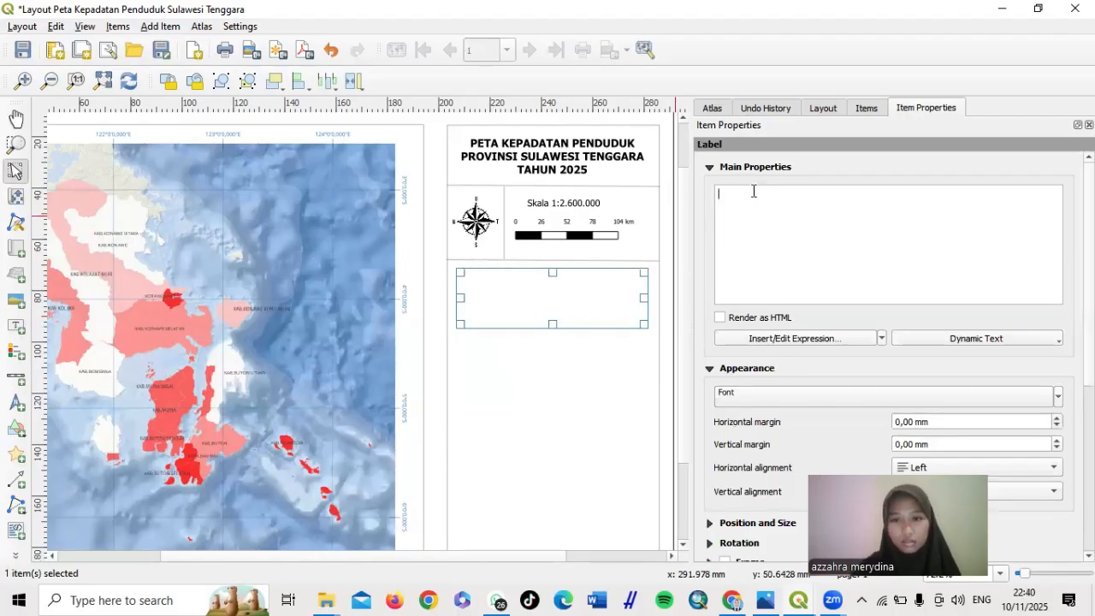
{"action": "type", "text": "Pr"}
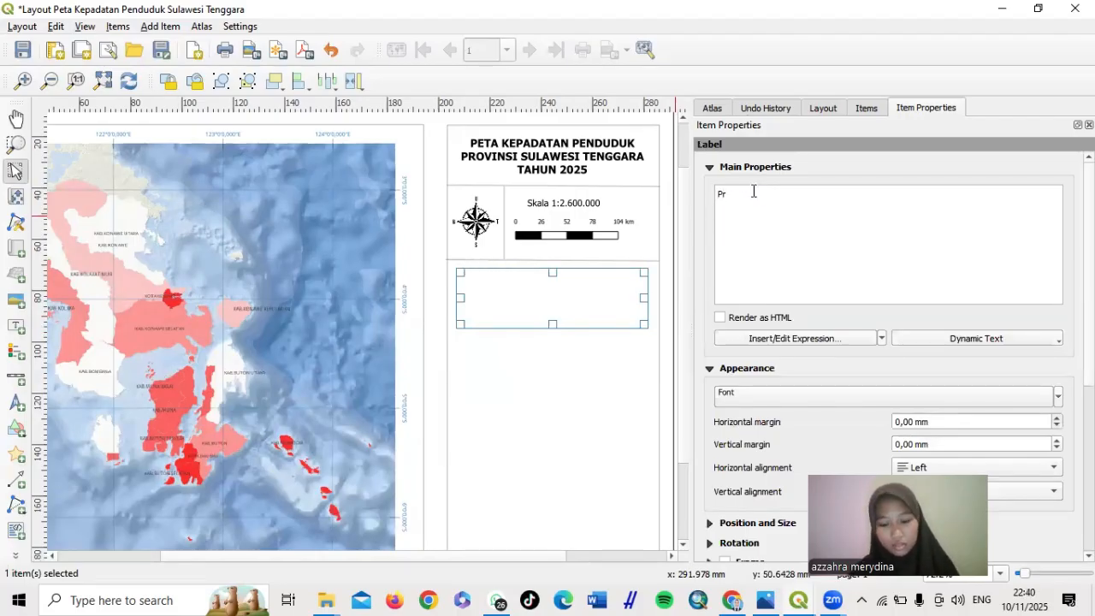
{"action": "type", "text": "oyeksi "}
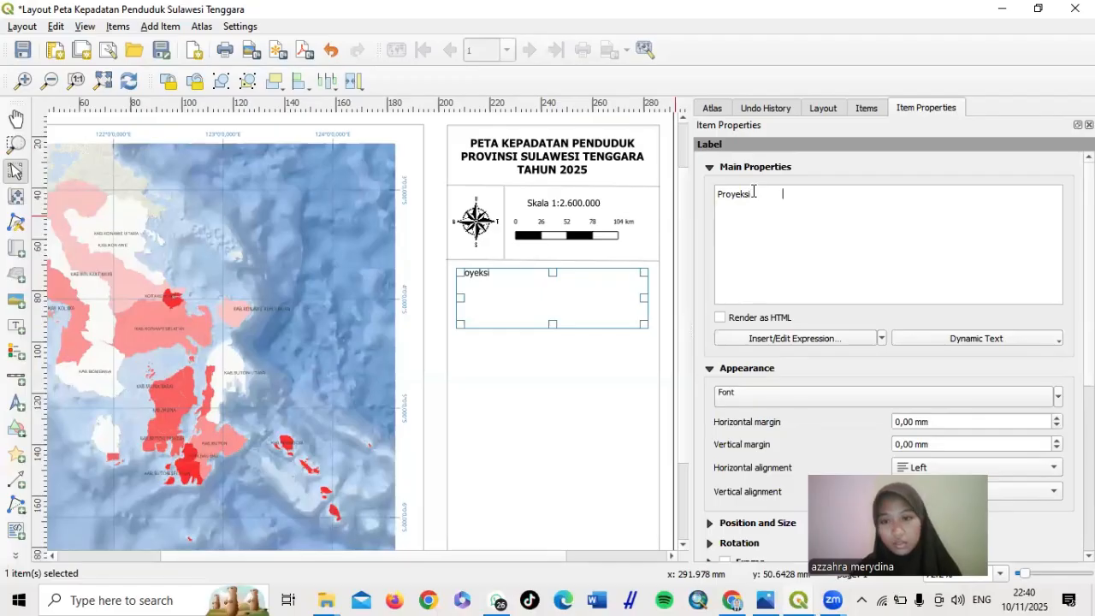
{"action": "type", "text": ":"}
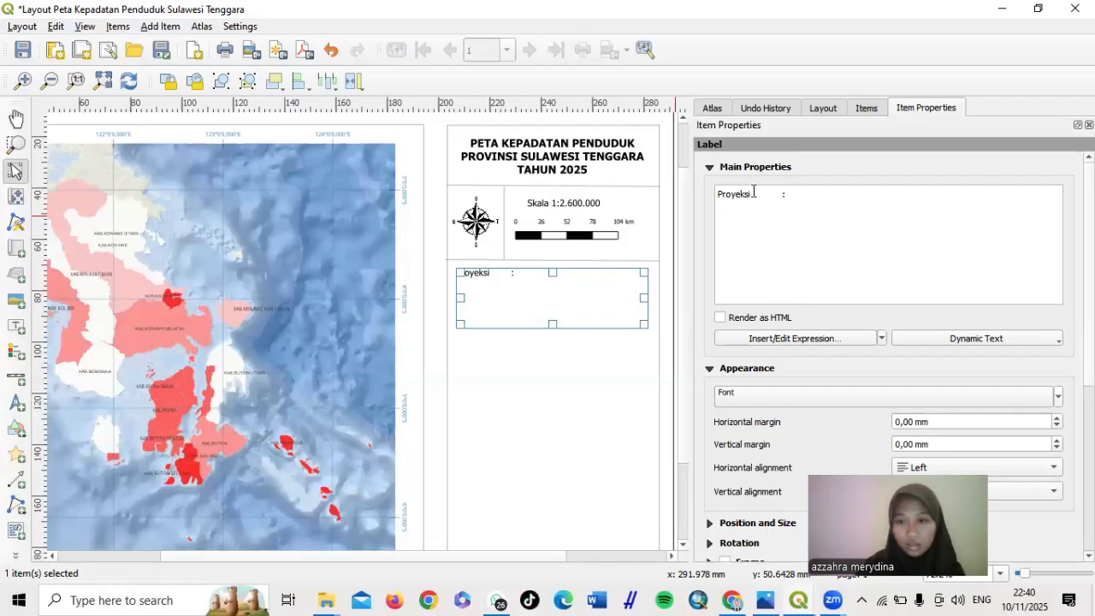
{"action": "type", "text": " Univer"}
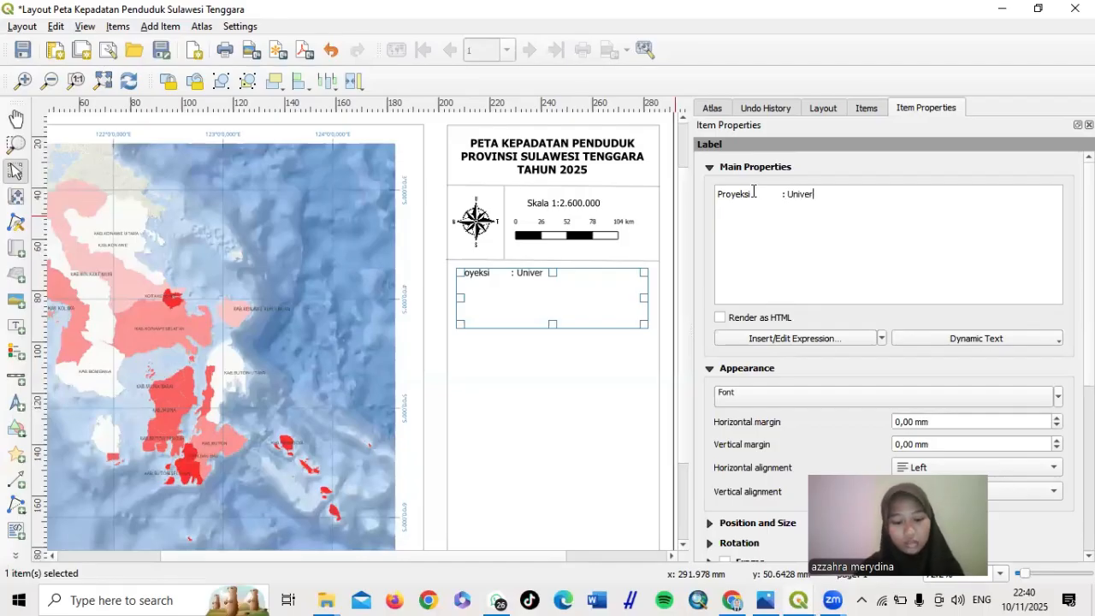
{"action": "type", "text": "sal "}
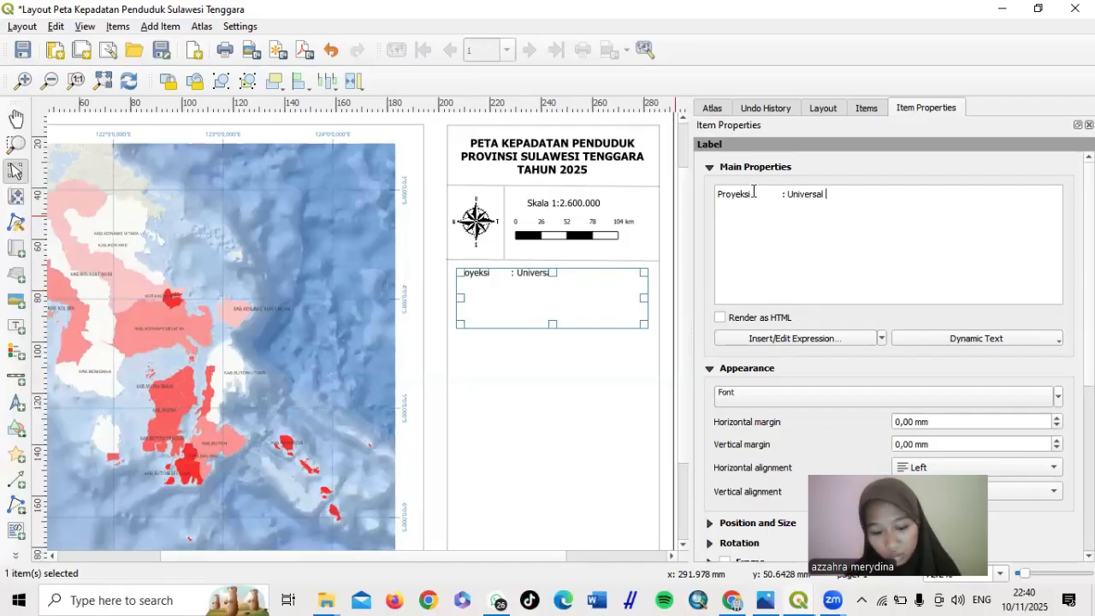
{"action": "type", "text": "Trans"}
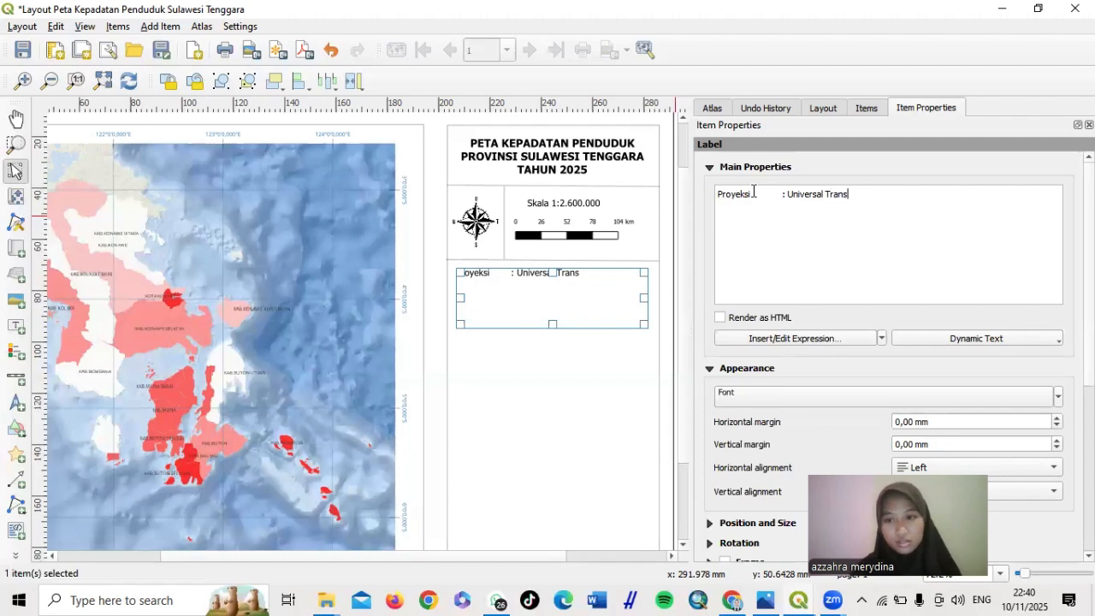
{"action": "type", "text": "verse"}
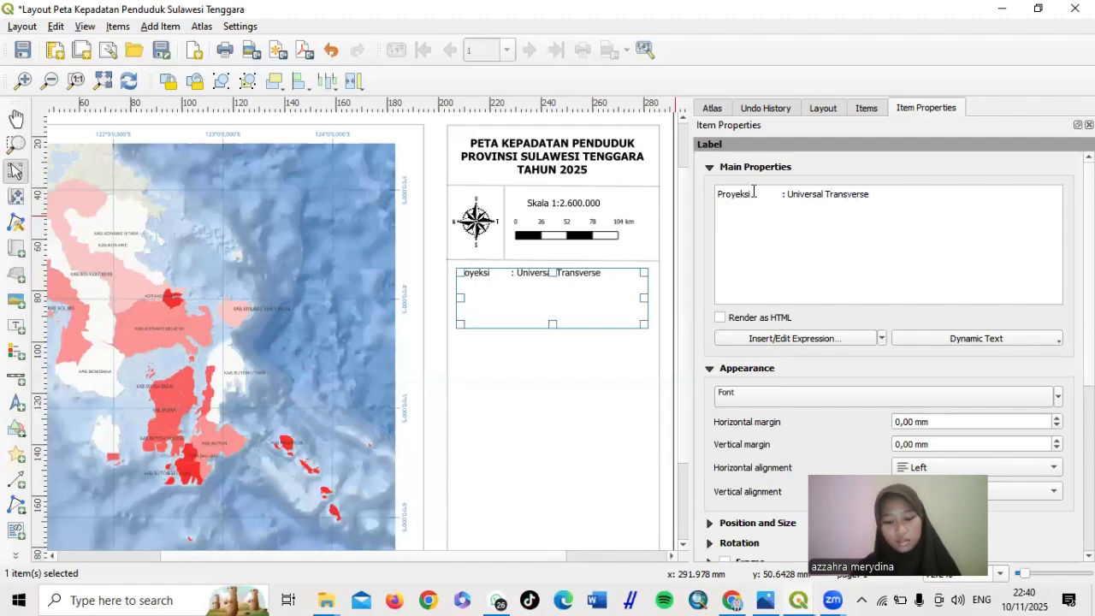
{"action": "type", "text": " Mercator"}
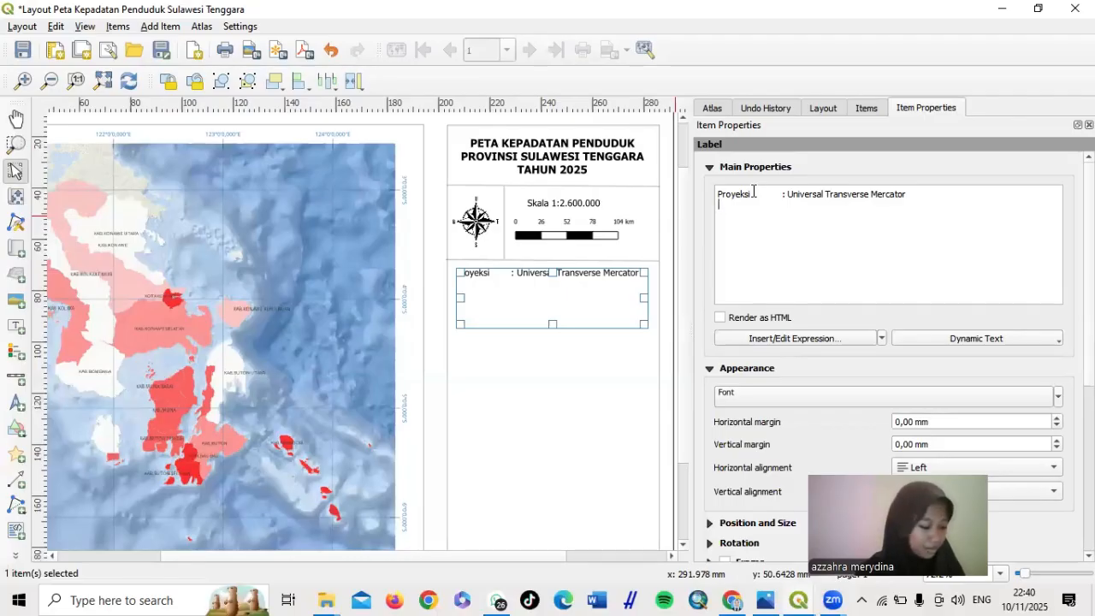
{"action": "type", "text": "Sis"}
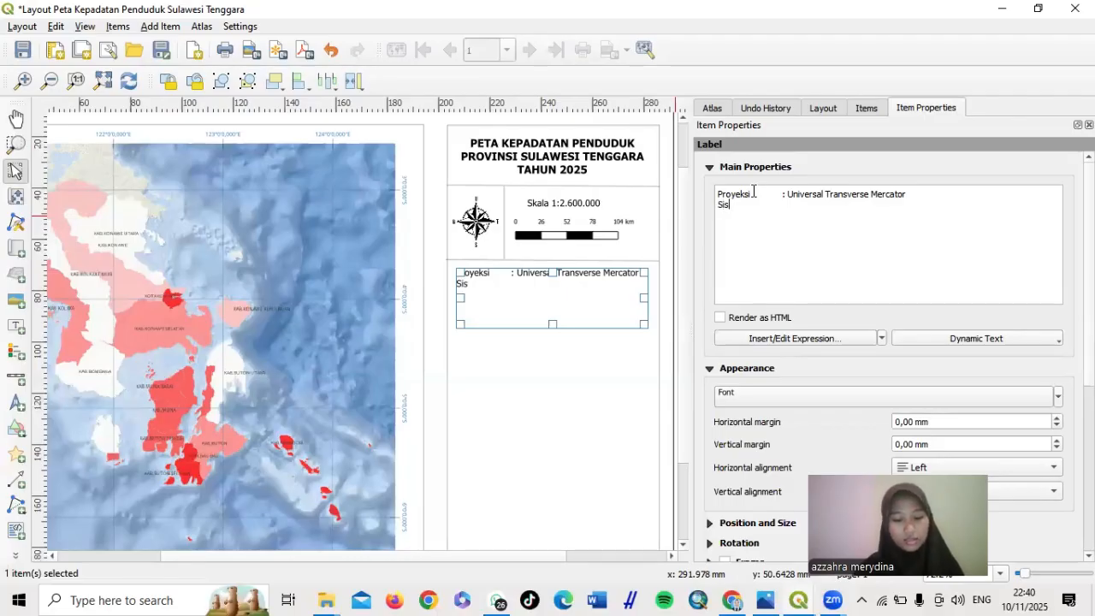
{"action": "type", "text": "tem Grid"}
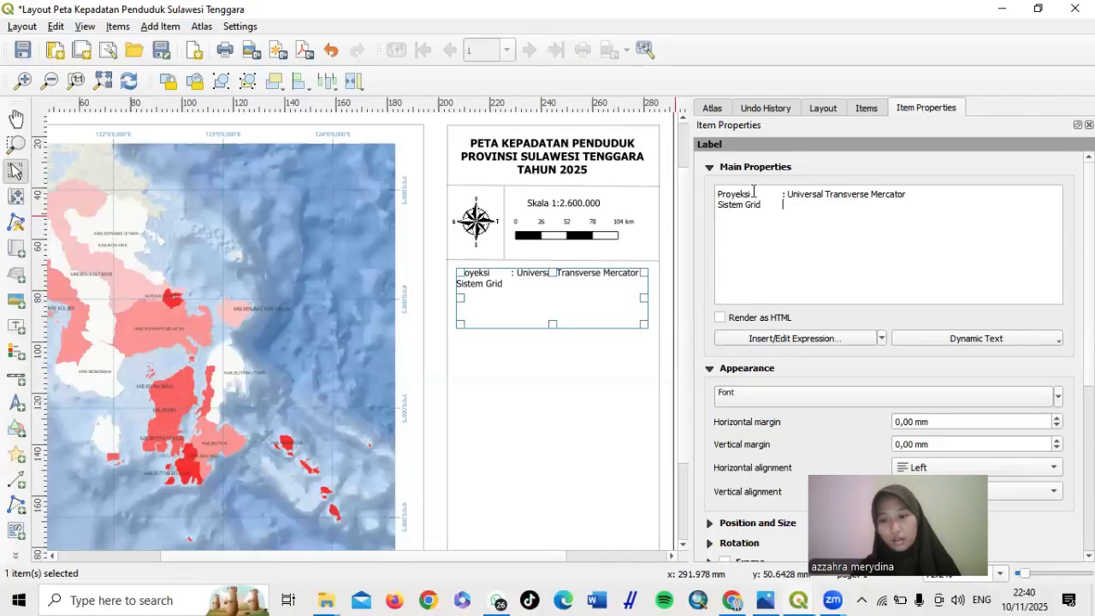
{"action": "type", "text": ":"}
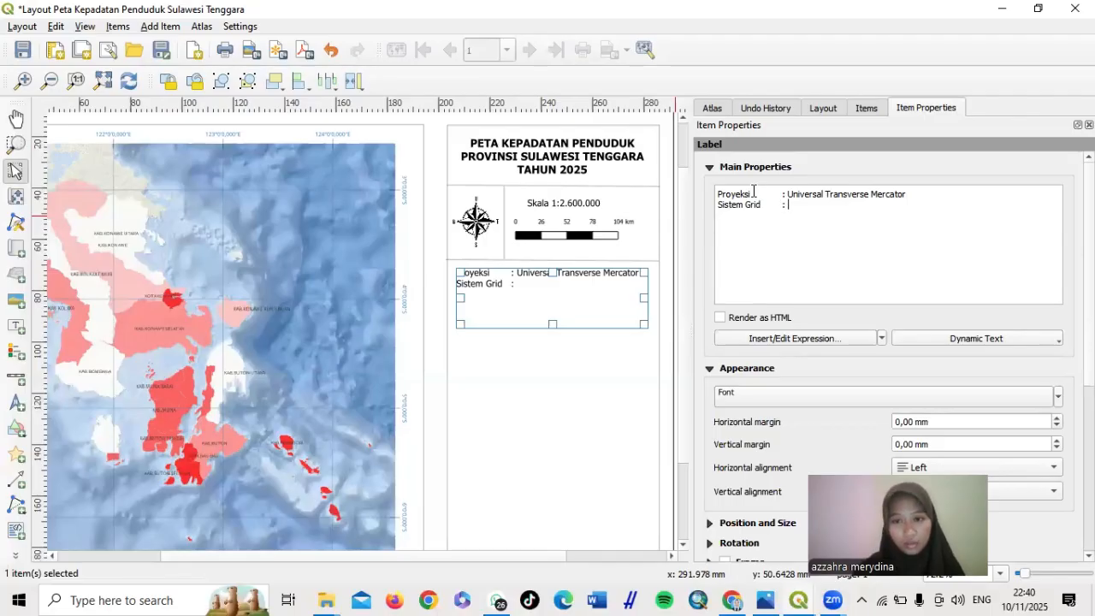
{"action": "type", "text": " Geografis"}
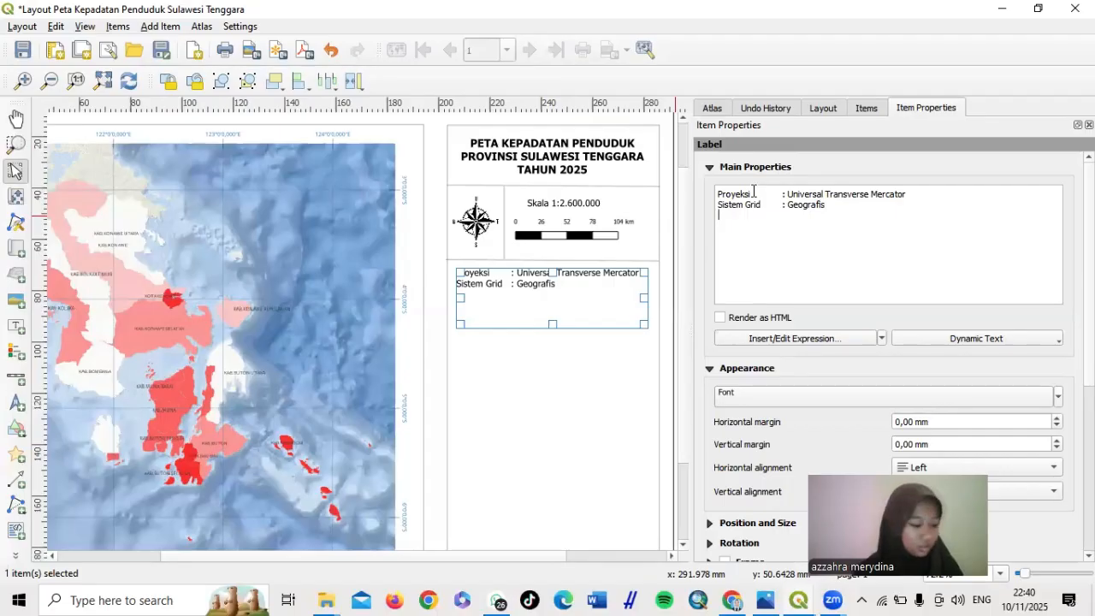
{"action": "type", "text": "Datum"}
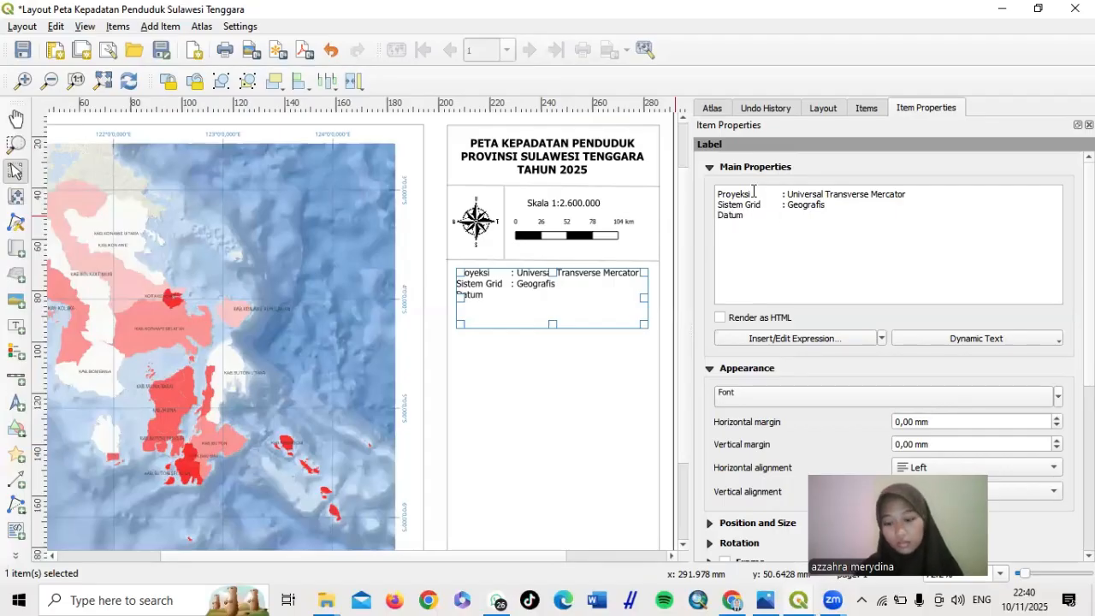
{"action": "key", "text": "Tab"}
{"action": "type", "text": ":"}
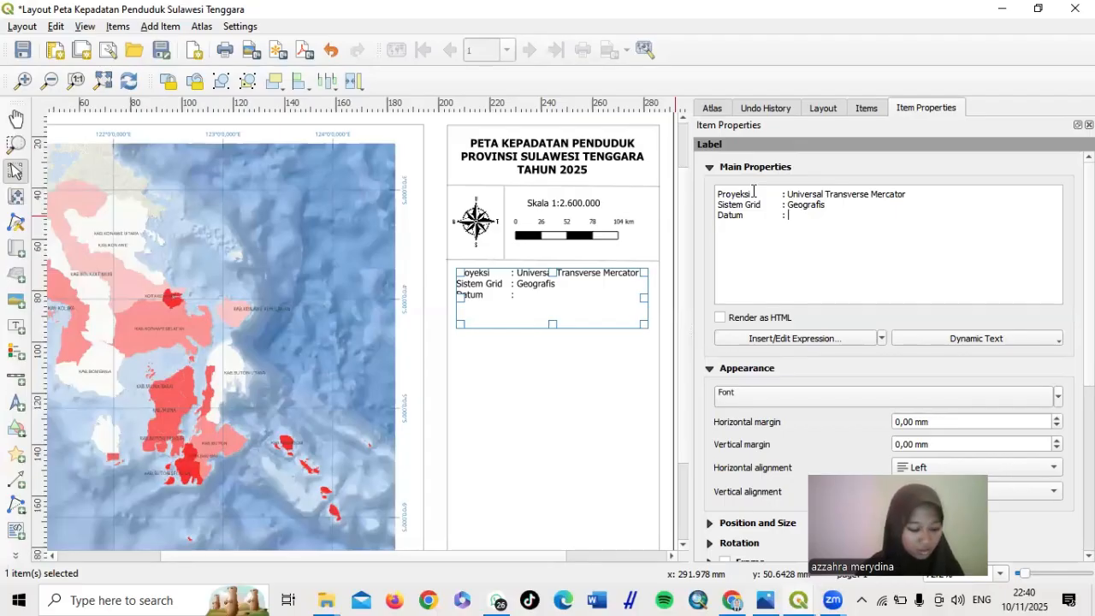
{"action": "type", "text": " 51"}
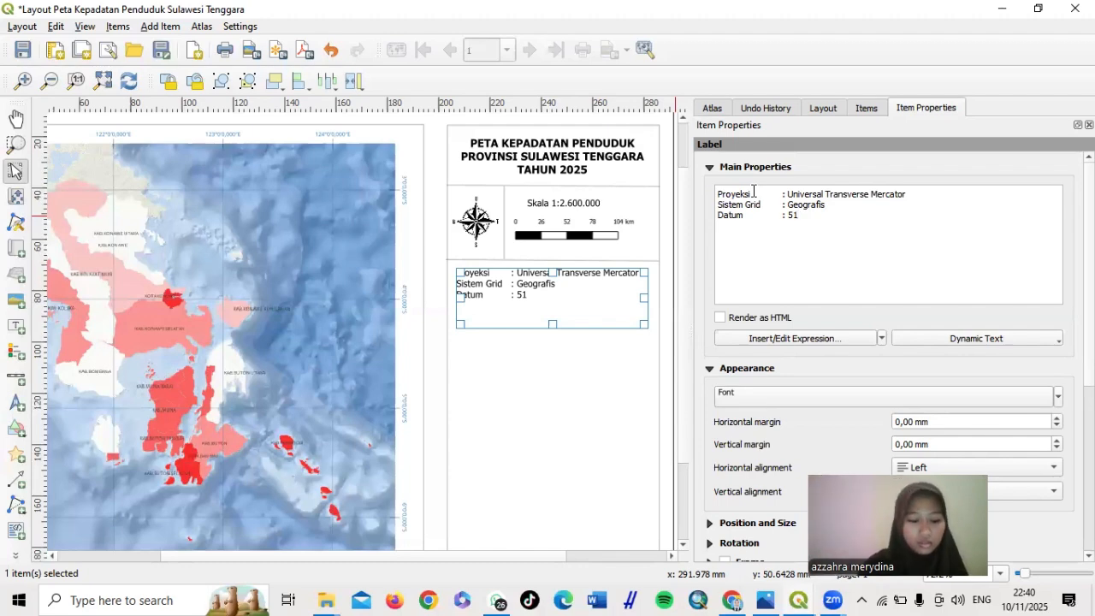
{"action": "type", "text": "S"}
{"action": "key", "text": "Return"}
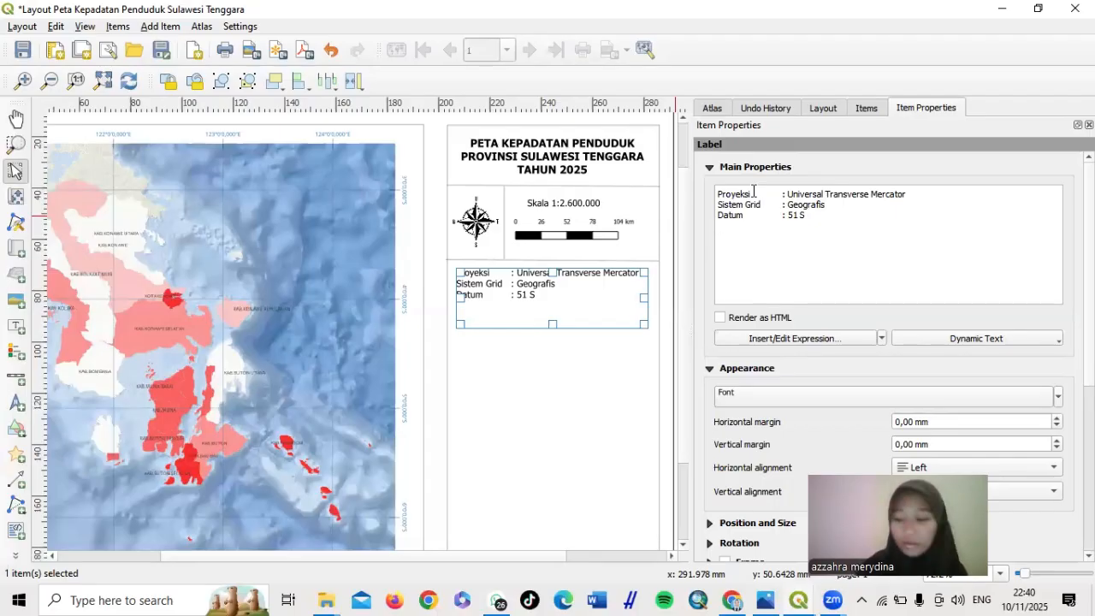
Set the Datum to WGS 1984 and add a 'Zona : 51 S' line
{"action": "key", "text": "BackSpace"}
{"action": "key", "text": "BackSpace"}
{"action": "key", "text": "BackSpace"}
{"action": "key", "text": "BackSpace"}
{"action": "key", "text": "BackSpace"}
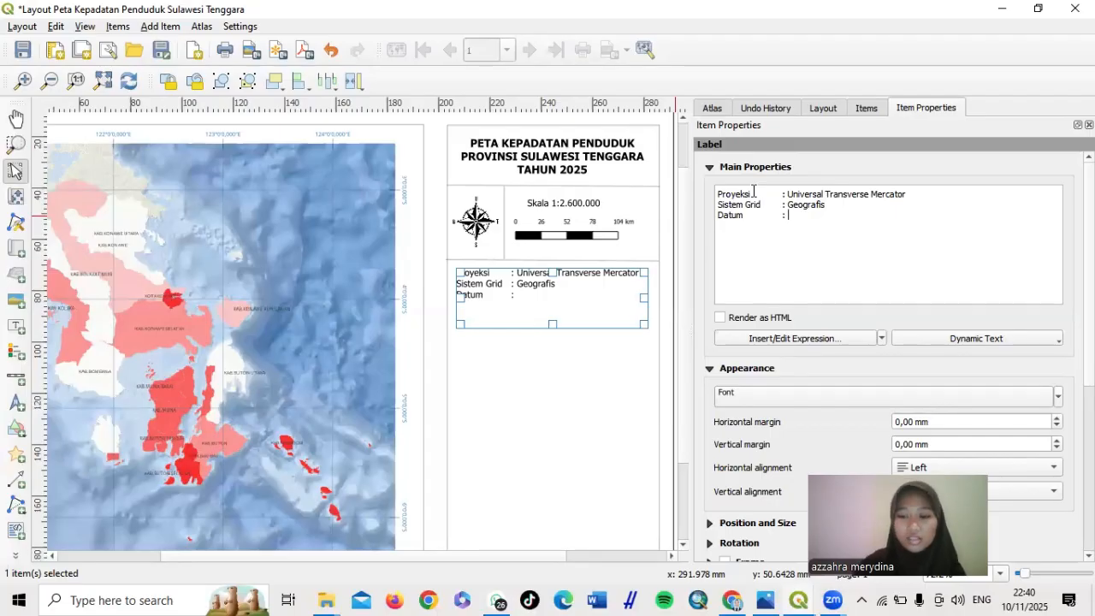
{"action": "type", "text": "W"}
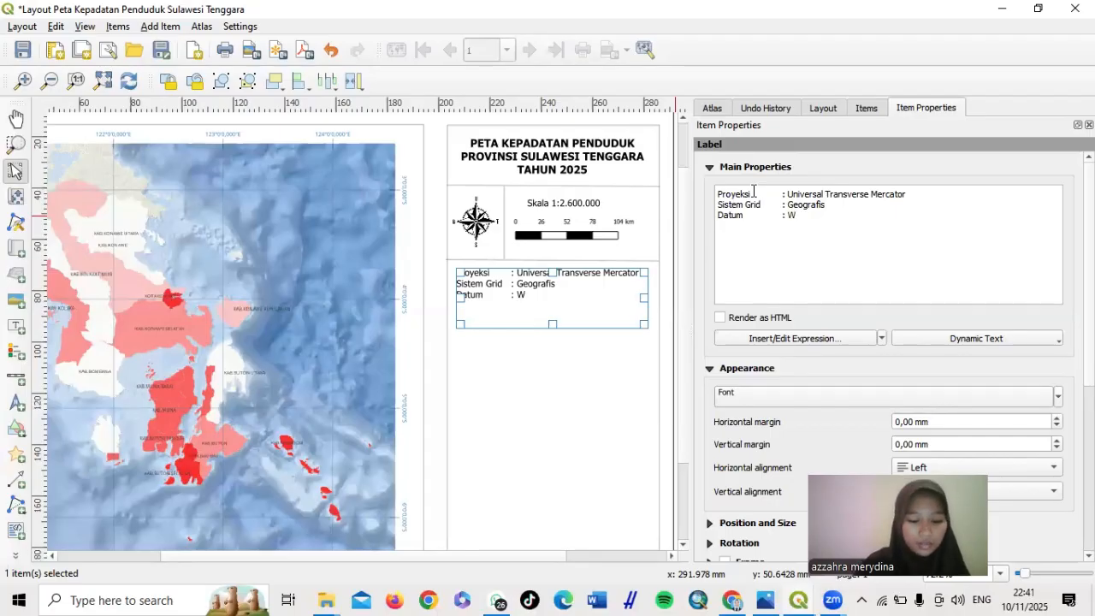
{"action": "type", "text": "GS "}
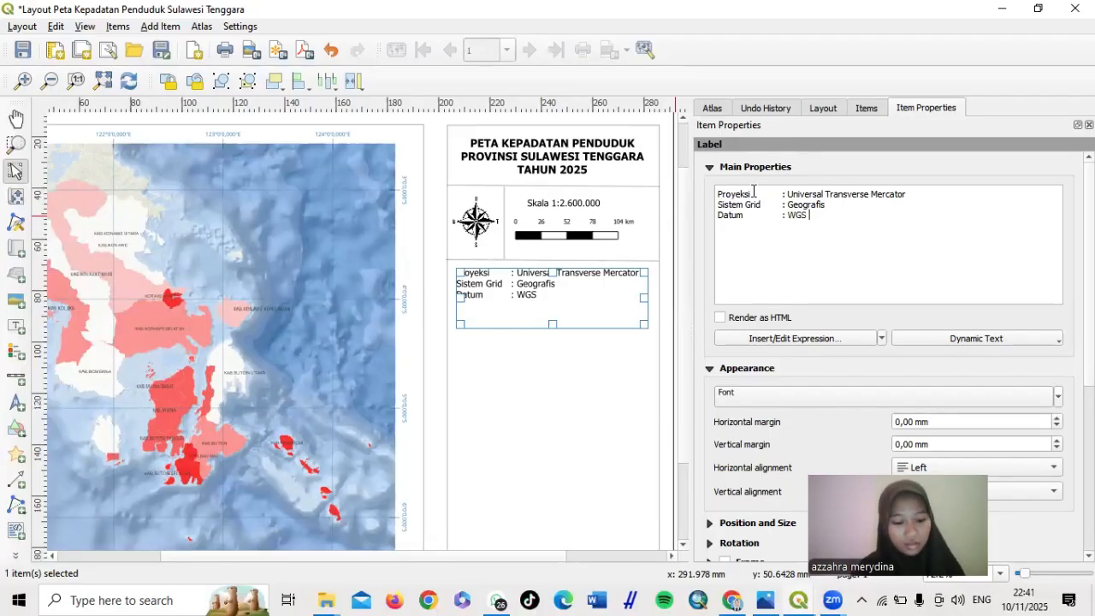
{"action": "type", "text": "1984"}
{"action": "key", "text": "Return"}
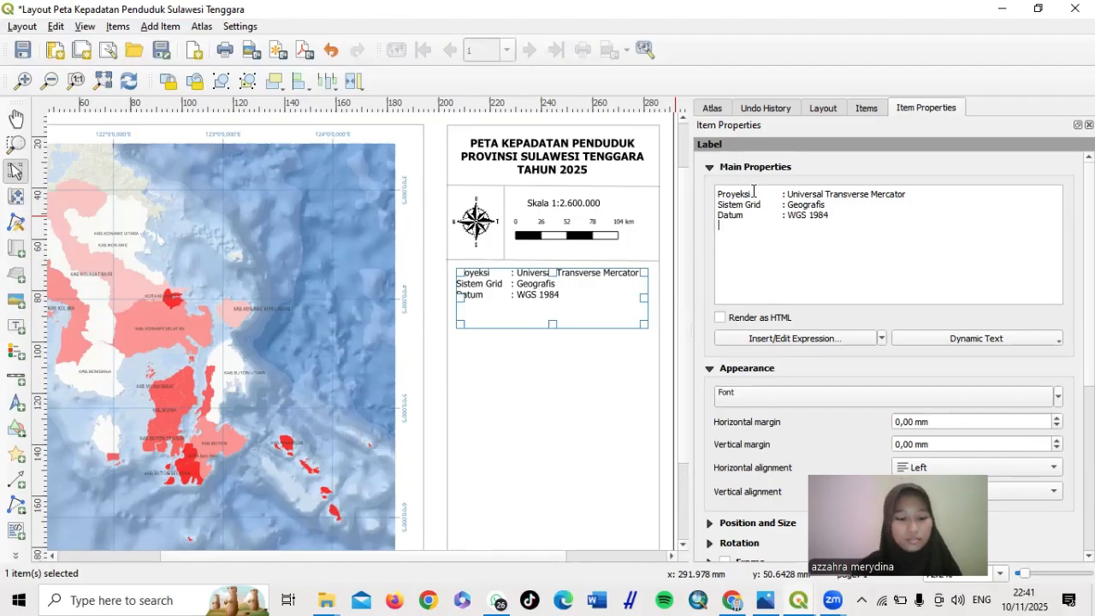
{"action": "type", "text": "Zona"}
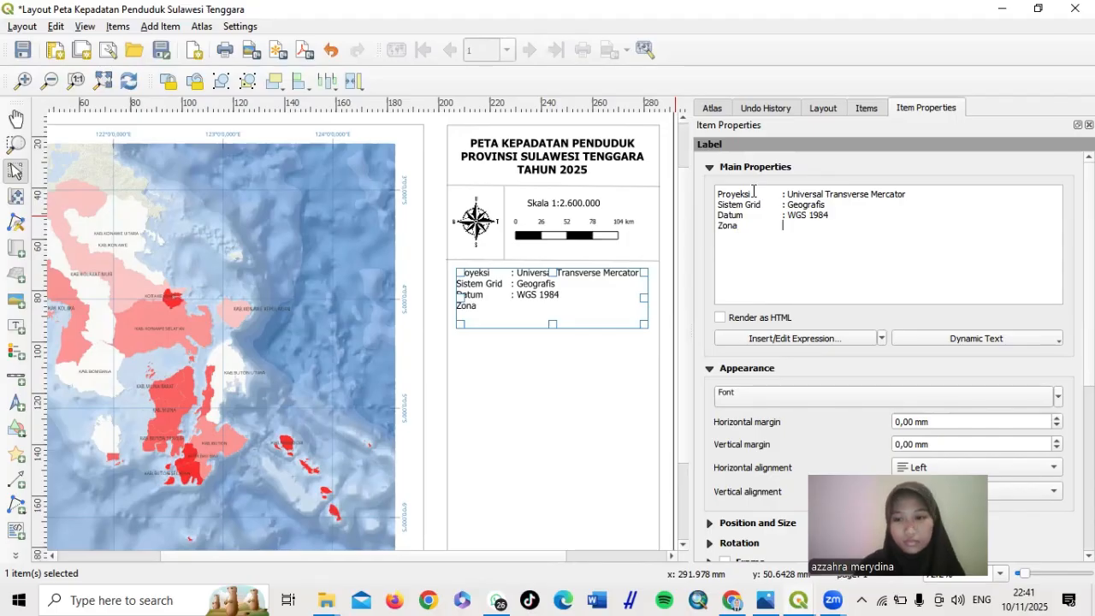
{"action": "key", "text": "Tab"}
{"action": "type", "text": ": "}
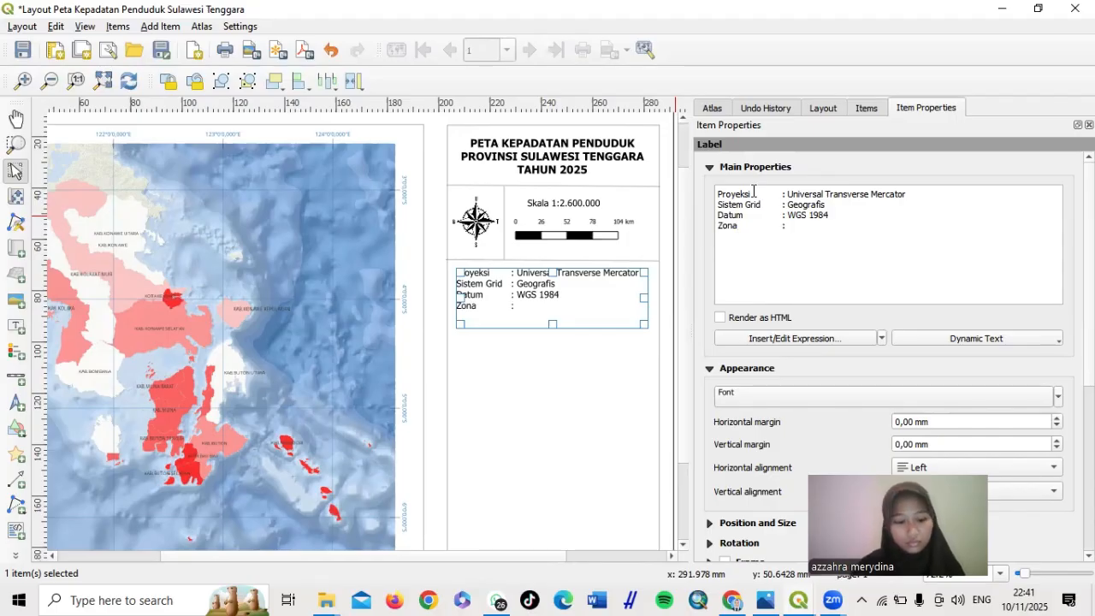
{"action": "type", "text": "51"}
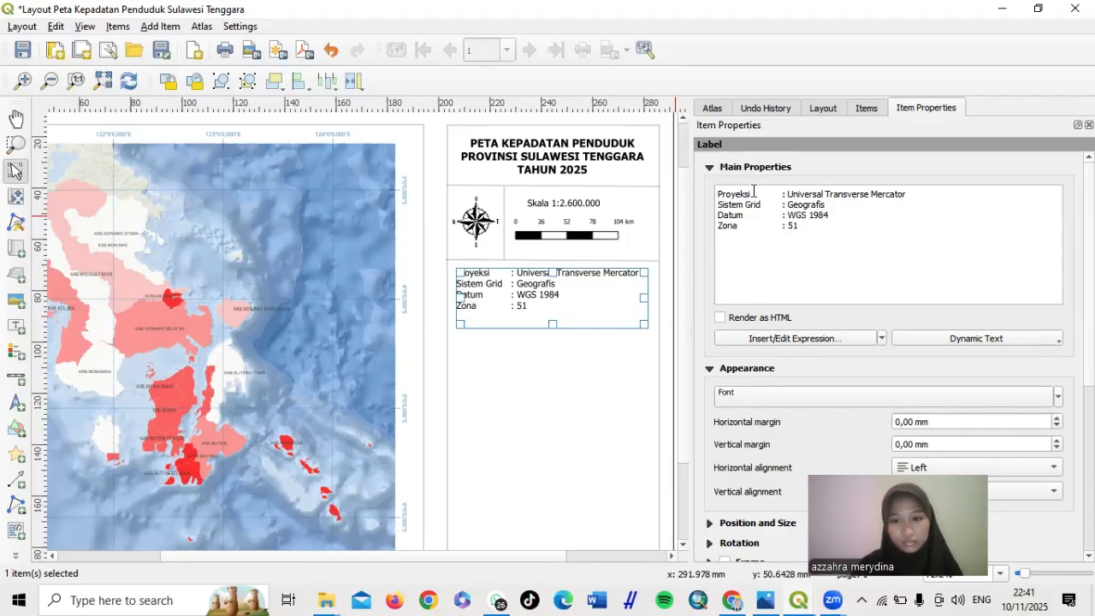
{"action": "type", "text": " S"}
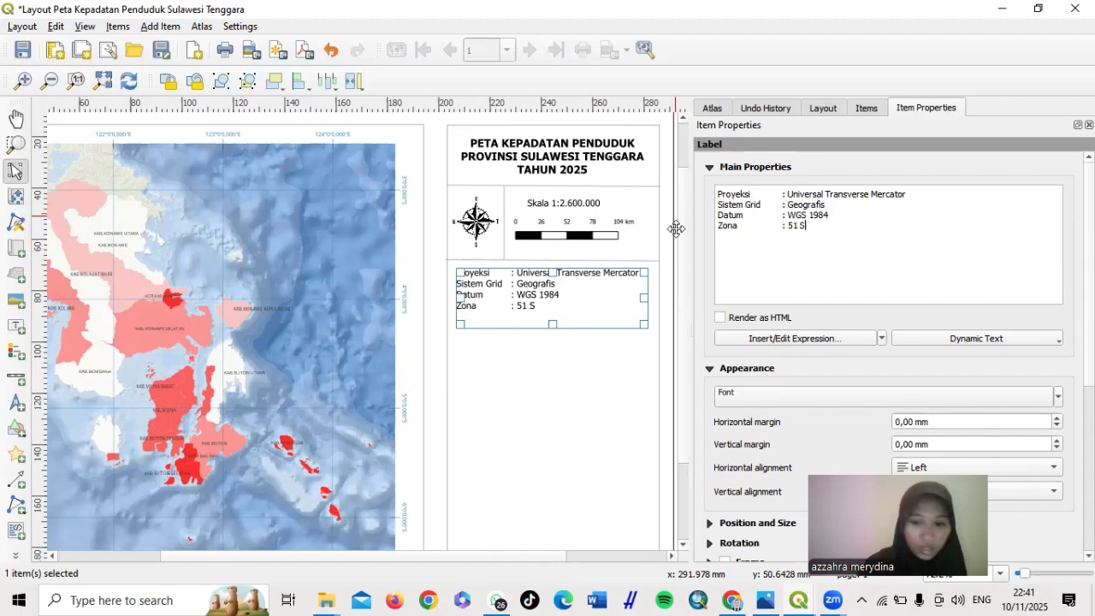
Set the projection label's font size to 7 points
{"action": "left_click", "coordinate": [779, 398]}
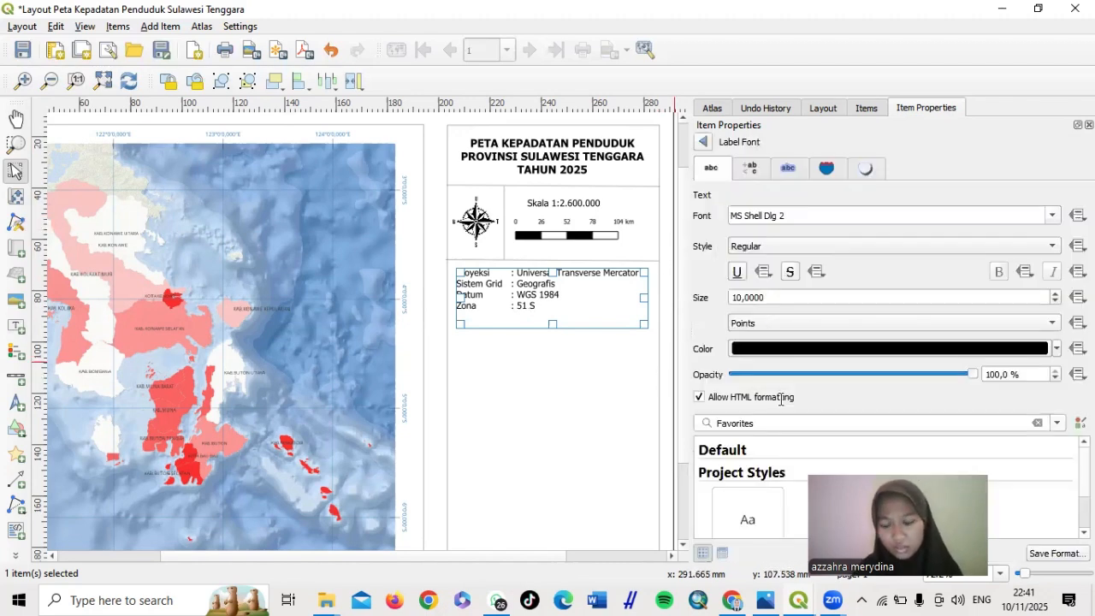
{"action": "left_click", "coordinate": [741, 297]}
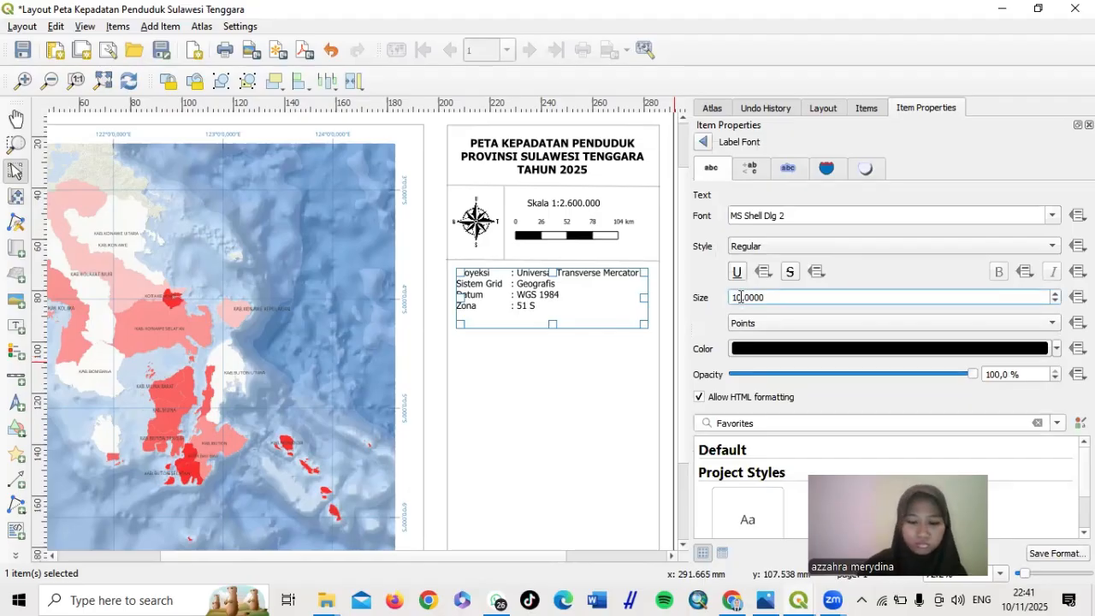
{"action": "key", "text": "BackSpace"}
{"action": "key", "text": "BackSpace"}
{"action": "type", "text": "72"}
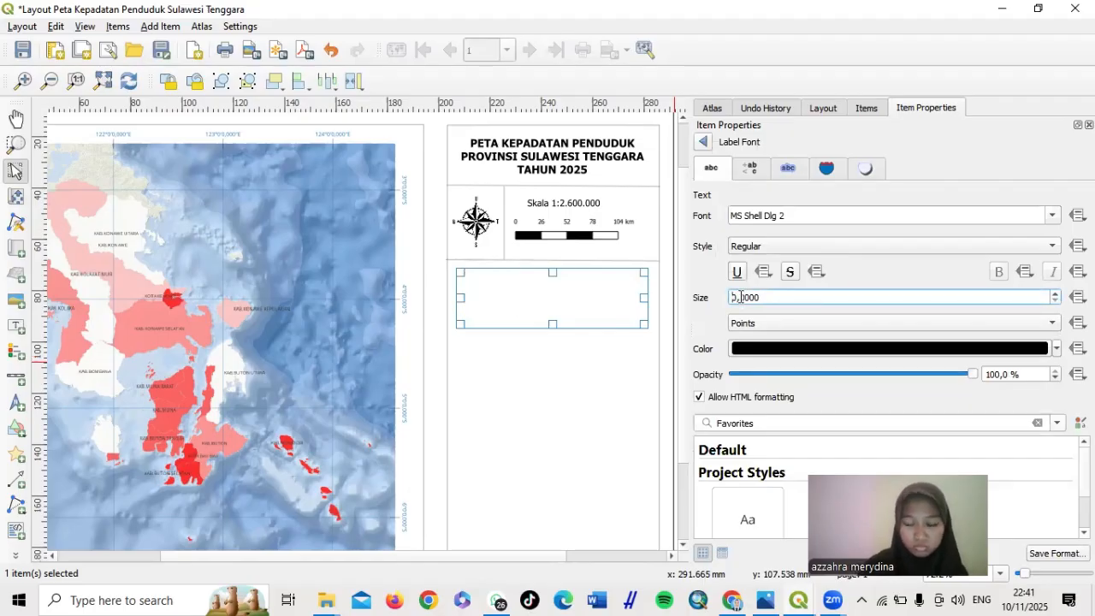
{"action": "key", "text": "BackSpace"}
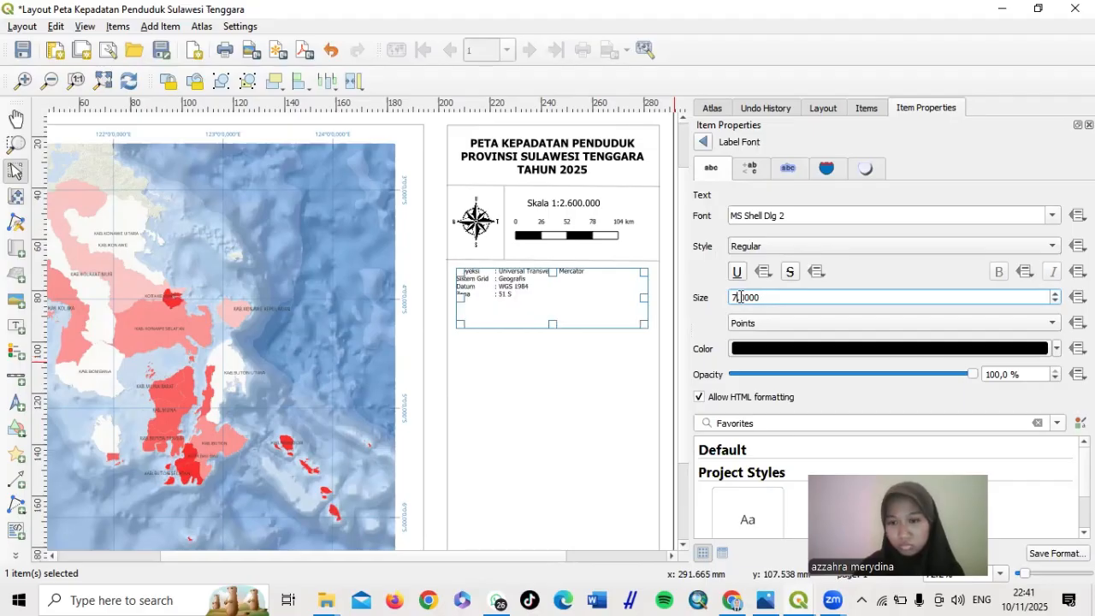
{"action": "left_click", "coordinate": [703, 143]}
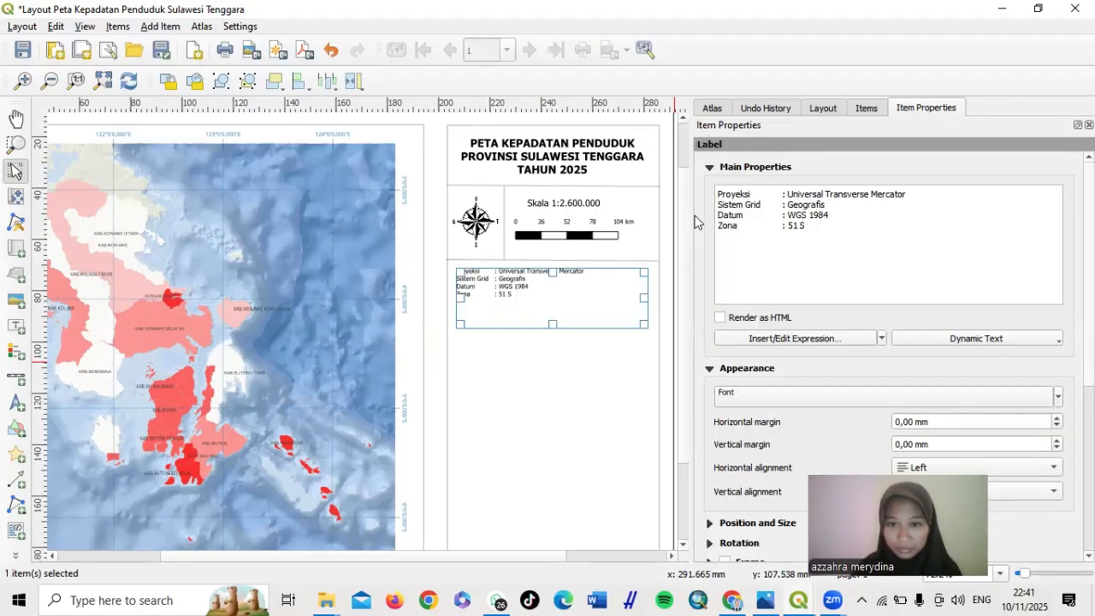
Duplicate the divider line and move the copy just under the projection info
{"action": "left_click", "coordinate": [604, 385]}
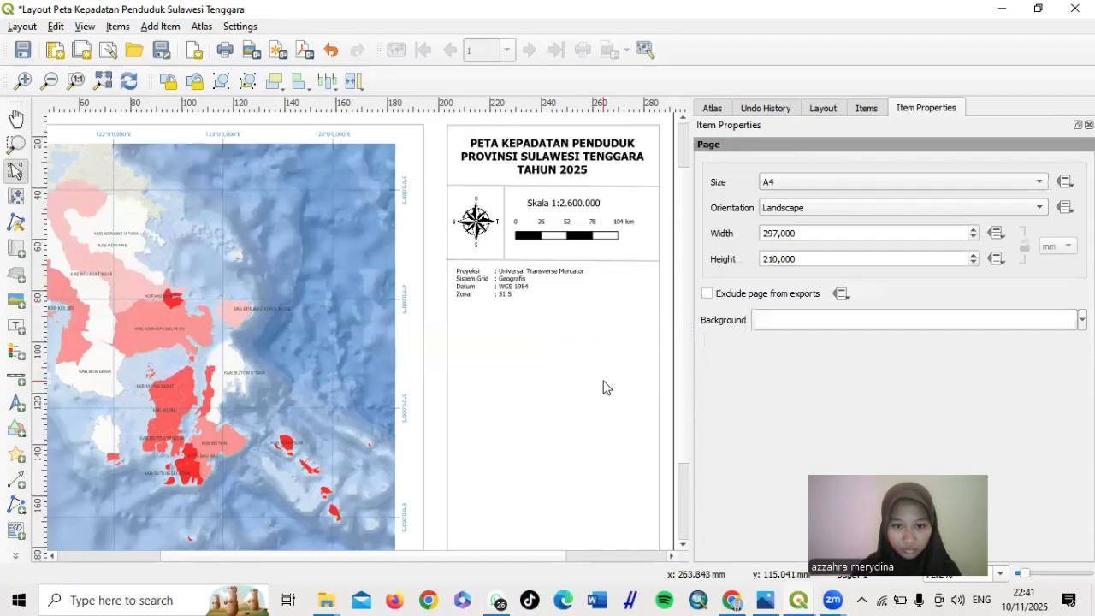
{"action": "left_click", "coordinate": [615, 260]}
{"action": "right_click", "coordinate": [616, 262]}
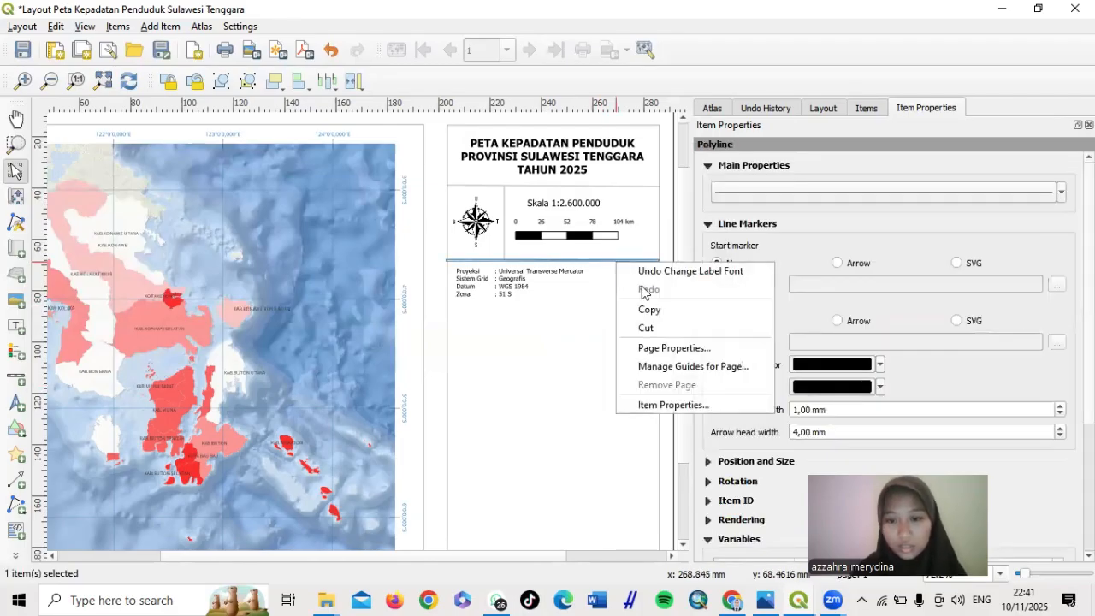
{"action": "left_click", "coordinate": [649, 311]}
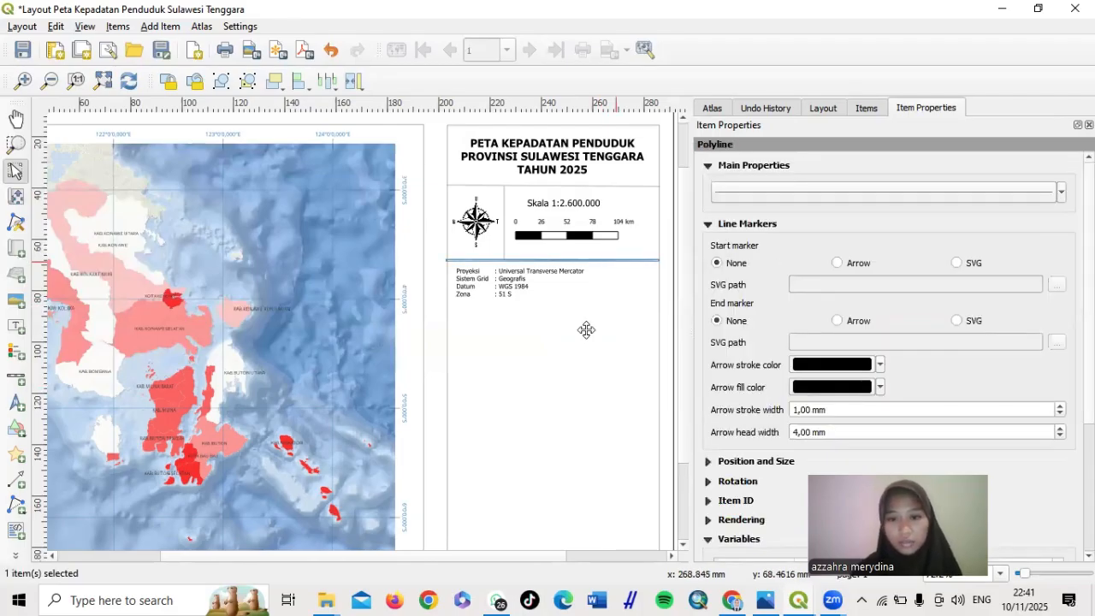
{"action": "key", "text": "ctrl+v"}
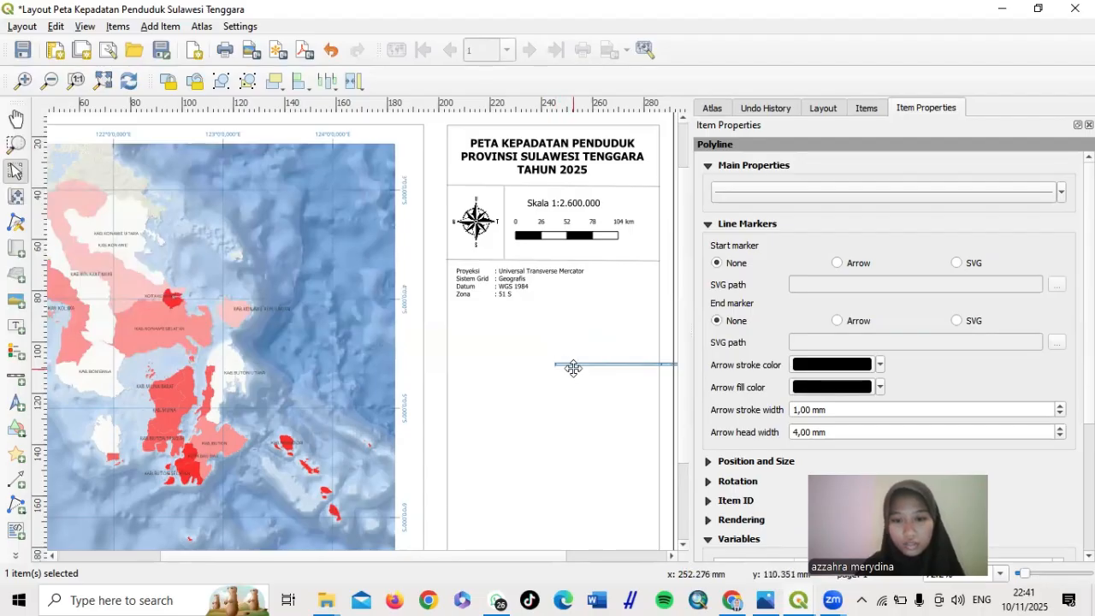
{"action": "left_click", "coordinate": [567, 379]}
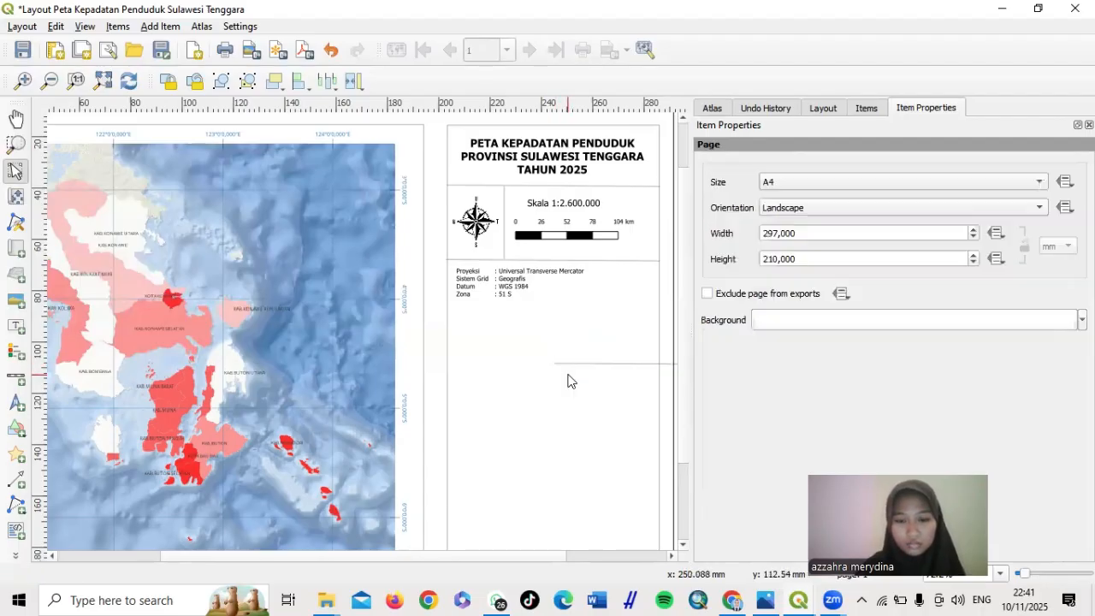
{"action": "left_click", "coordinate": [588, 364]}
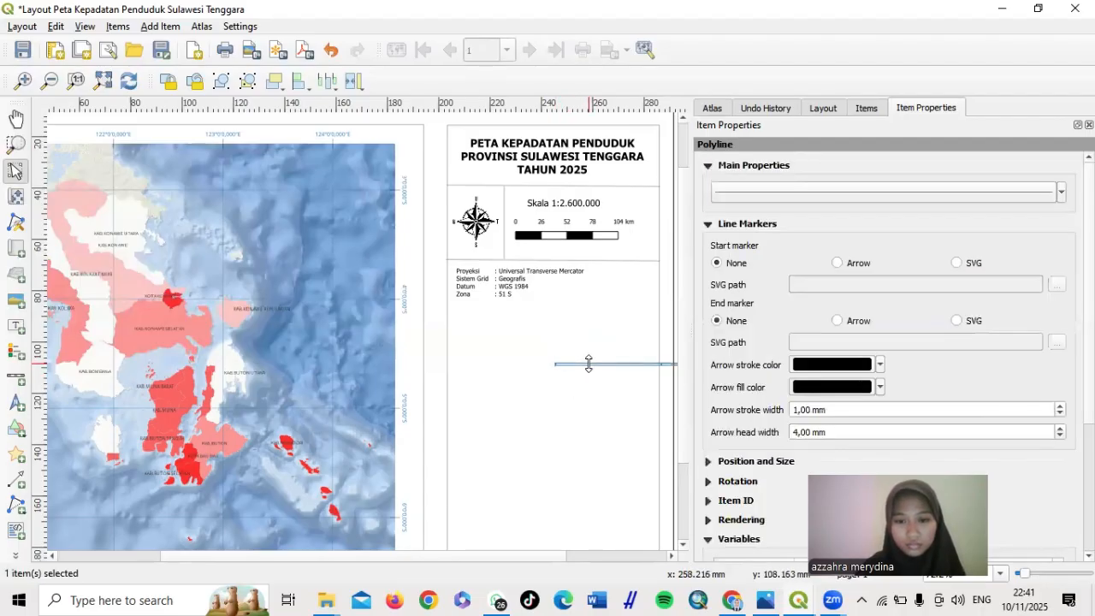
{"action": "left_click_drag", "start_coordinate": [588, 365], "coordinate": [462, 315]}
{"action": "key", "text": "ctrl+z"}
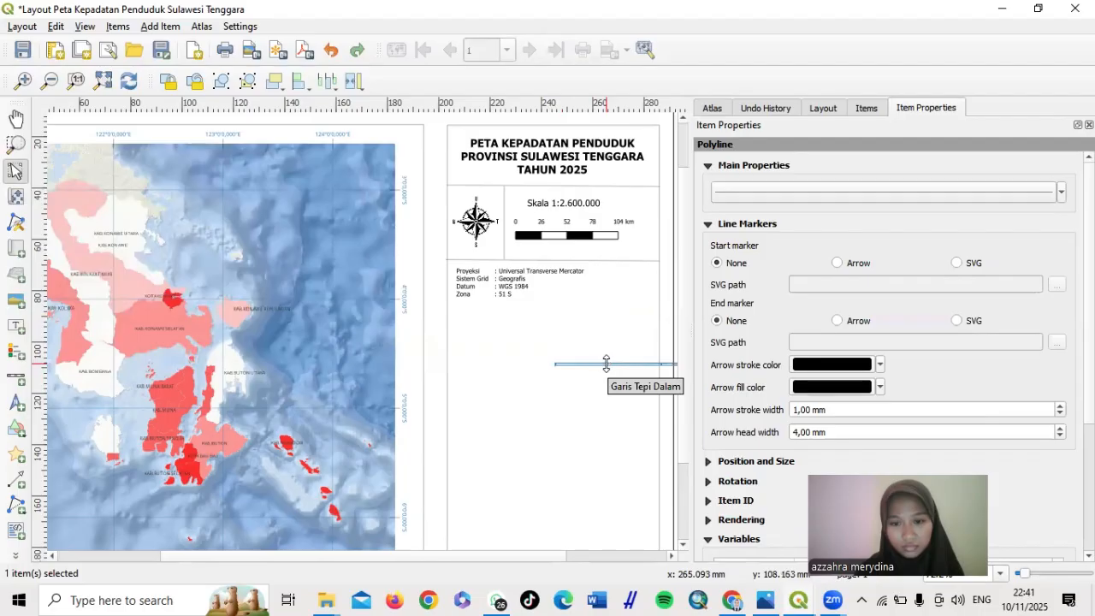
{"action": "left_click_drag", "start_coordinate": [606, 364], "coordinate": [494, 304]}
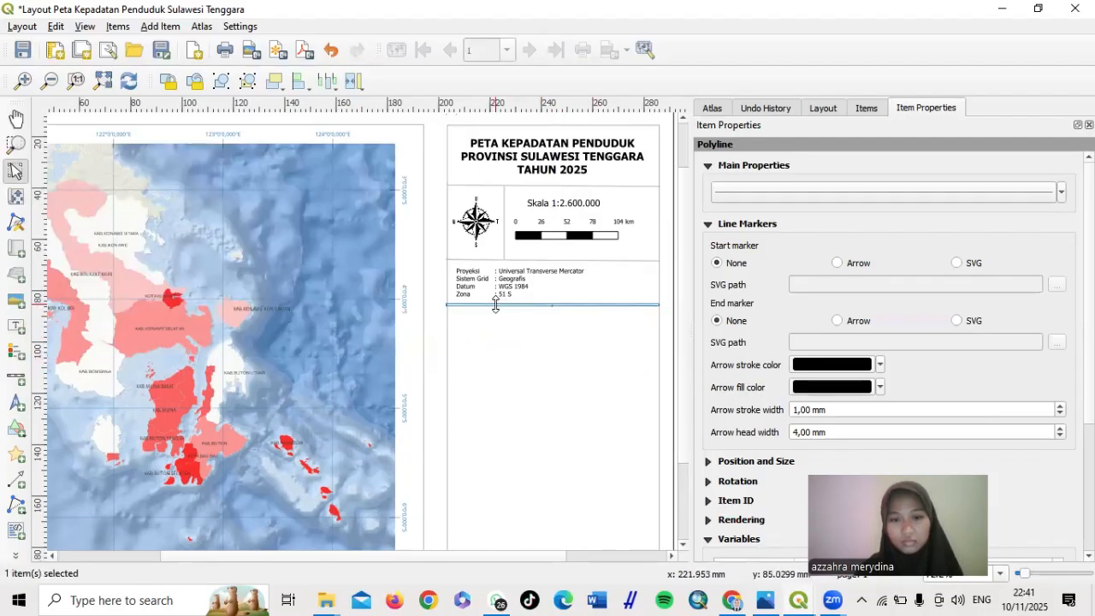
{"action": "left_click", "coordinate": [558, 463]}
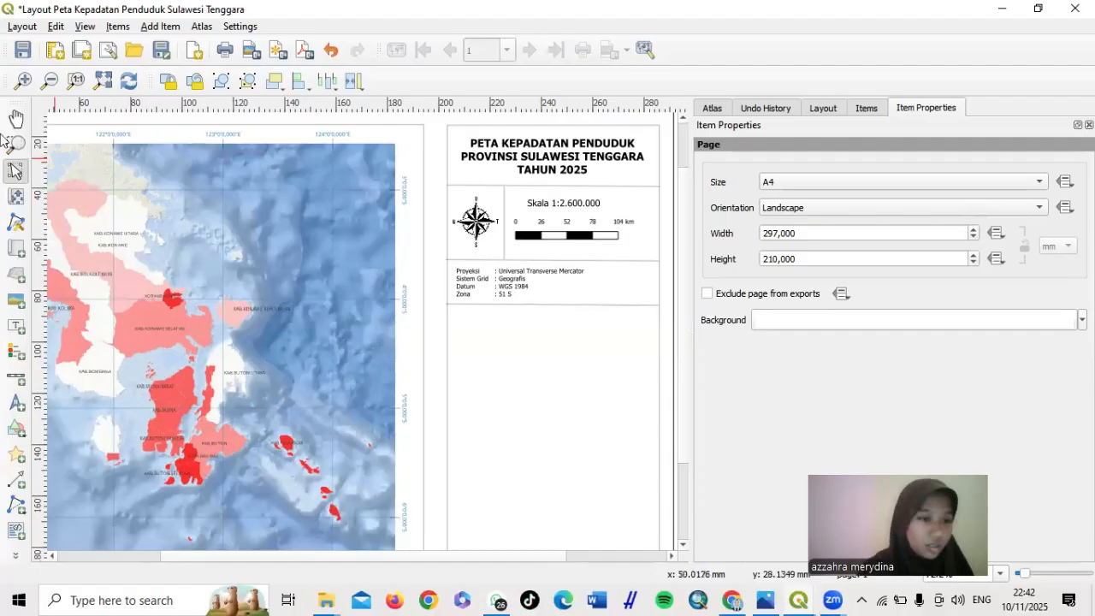
Draw a legend below the new divider and turn off its Auto update
{"action": "left_click", "coordinate": [18, 351]}
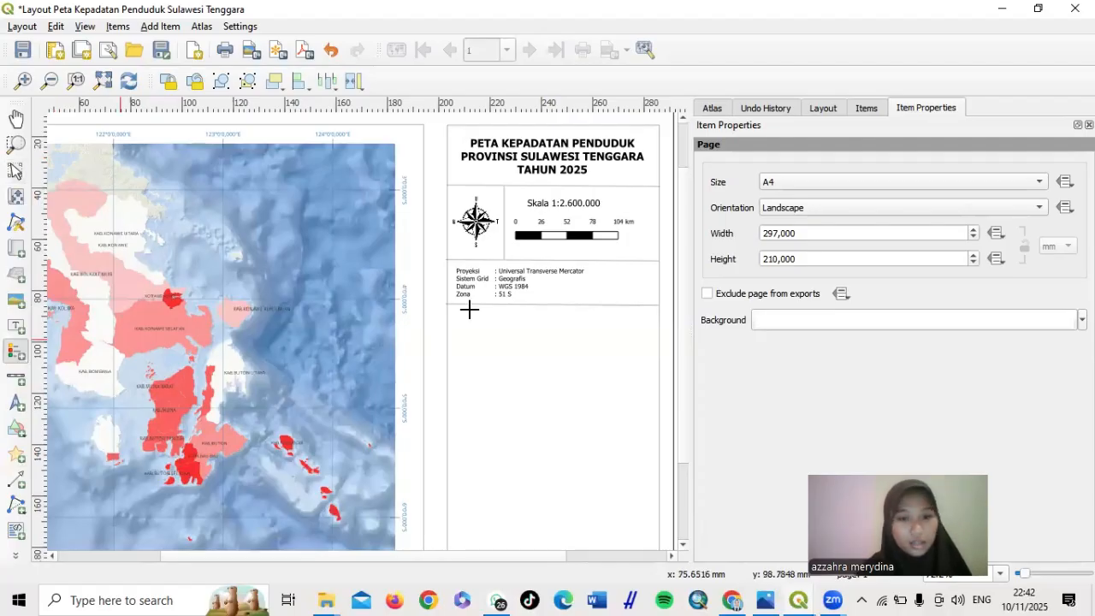
{"action": "left_click_drag", "start_coordinate": [456, 314], "coordinate": [648, 397]}
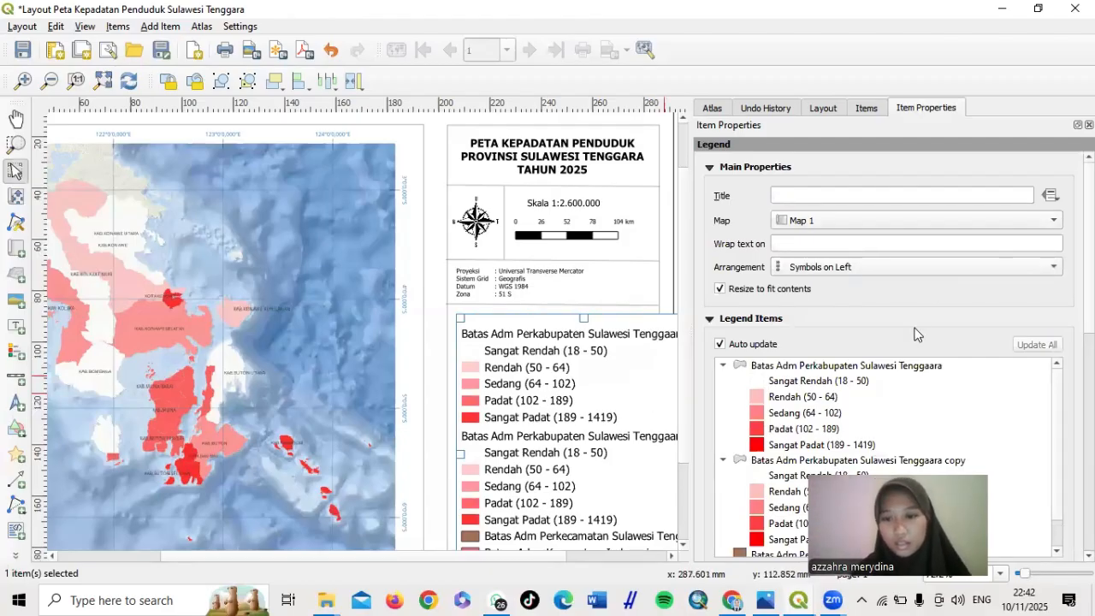
{"action": "scroll", "coordinate": [910, 343], "scroll_direction": "down", "scroll_amount": 3}
{"action": "scroll", "coordinate": [909, 343], "scroll_direction": "up", "scroll_amount": 1}
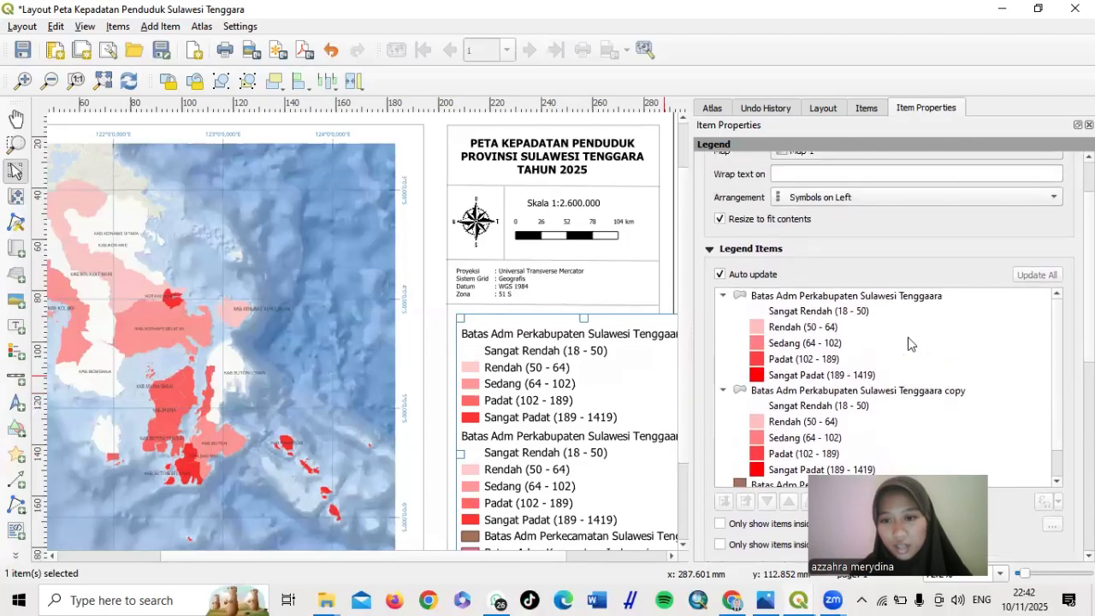
{"action": "left_click", "coordinate": [719, 274]}
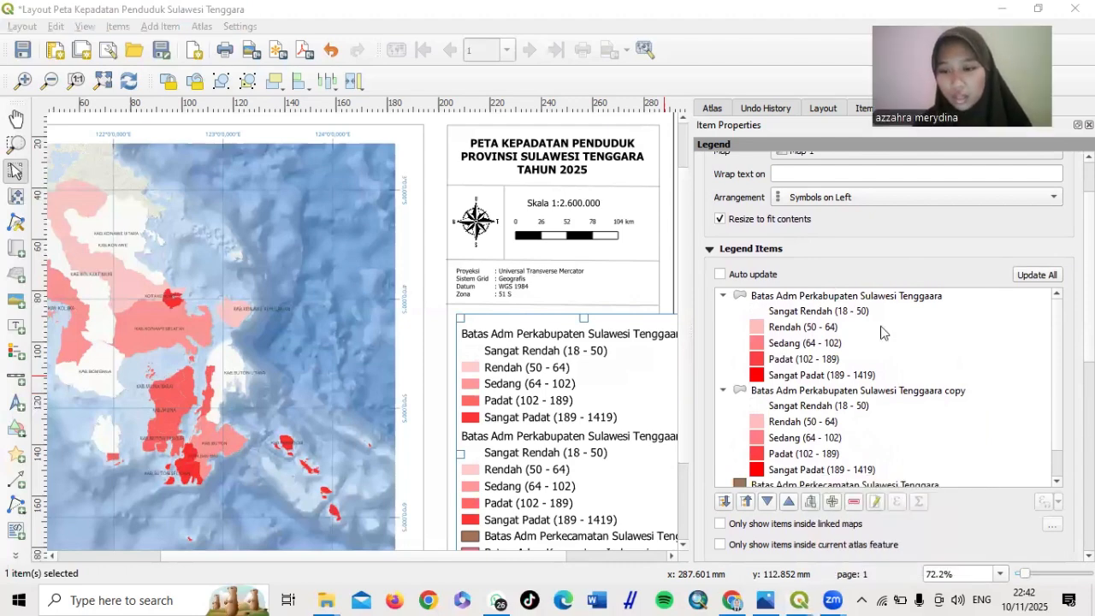
Remove the copy group, Perkecamatan, Batas_Adm_Kecamatan_Indonesia and ESRI Ocean entries from the legend
{"action": "left_click", "coordinate": [834, 392]}
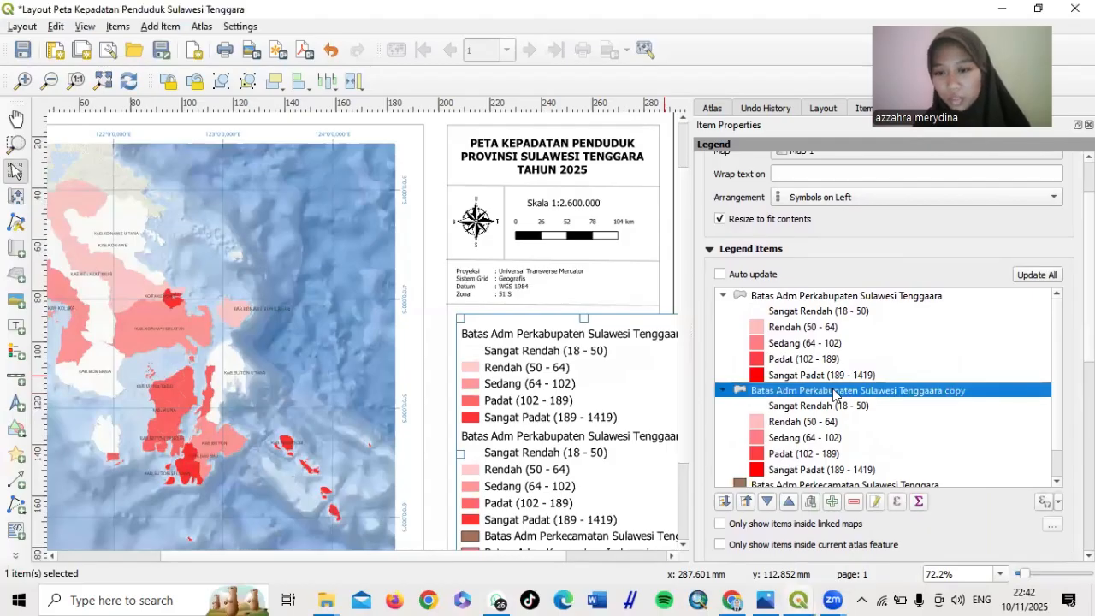
{"action": "left_click", "coordinate": [853, 503]}
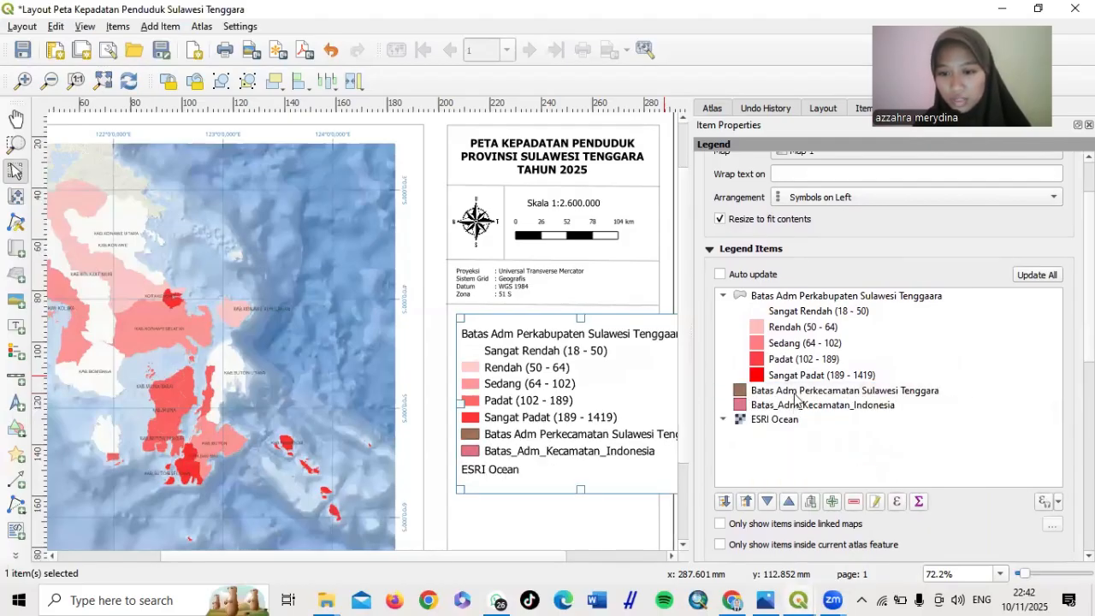
{"action": "left_click", "coordinate": [795, 395]}
{"action": "left_click", "coordinate": [851, 503]}
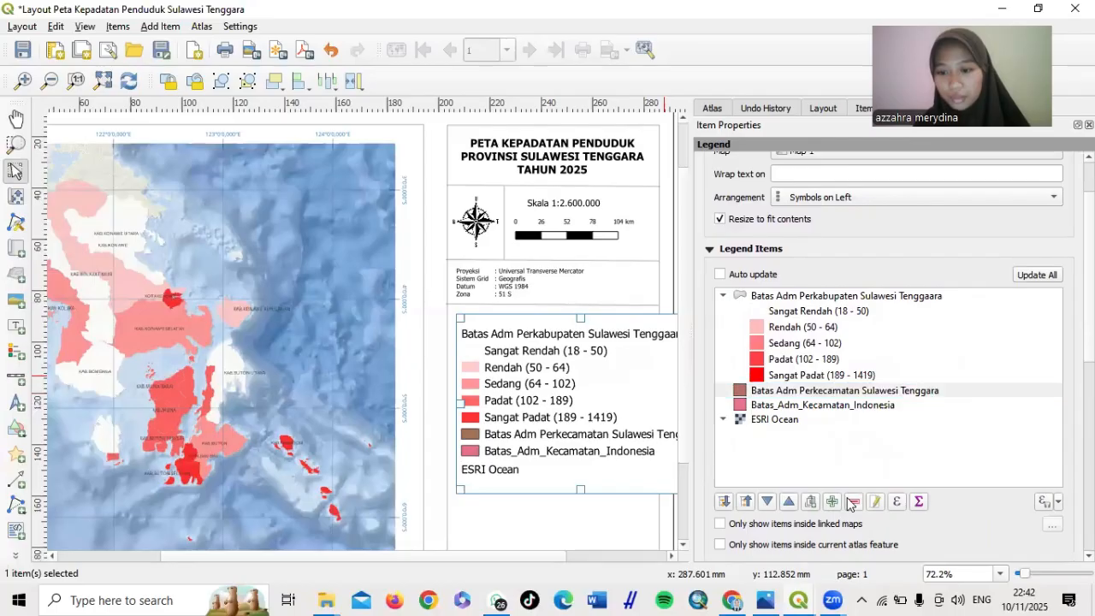
{"action": "left_click", "coordinate": [784, 392]}
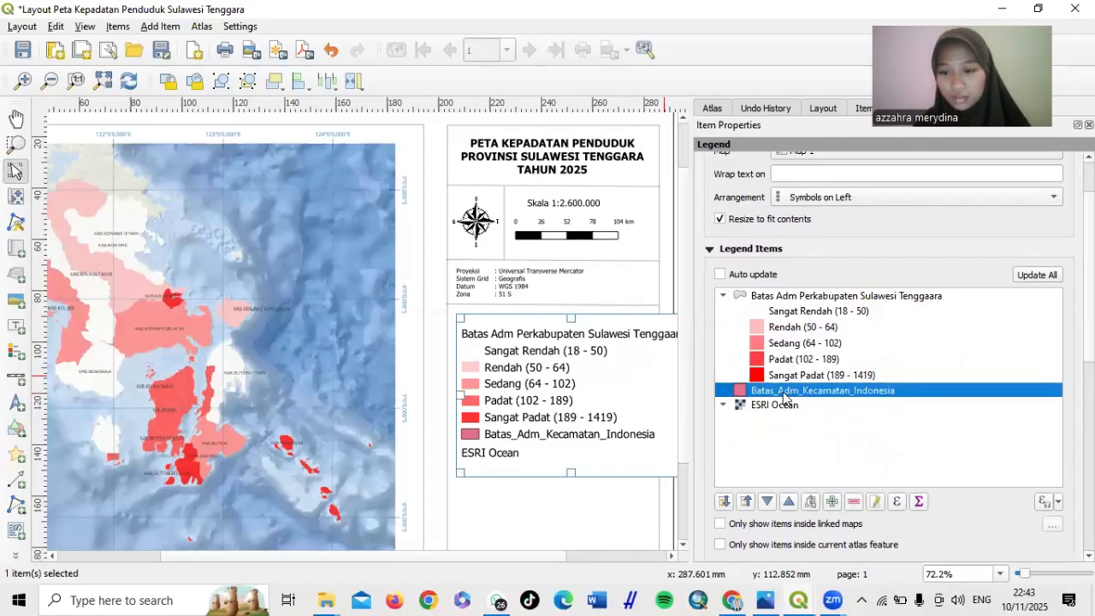
{"action": "left_click", "coordinate": [854, 503]}
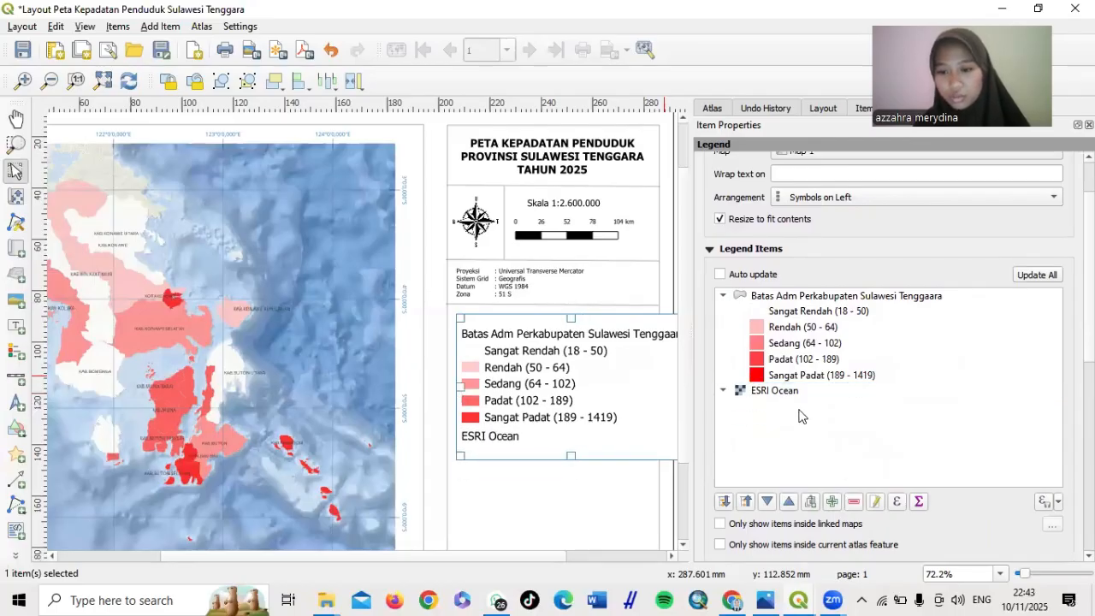
{"action": "left_click", "coordinate": [792, 391]}
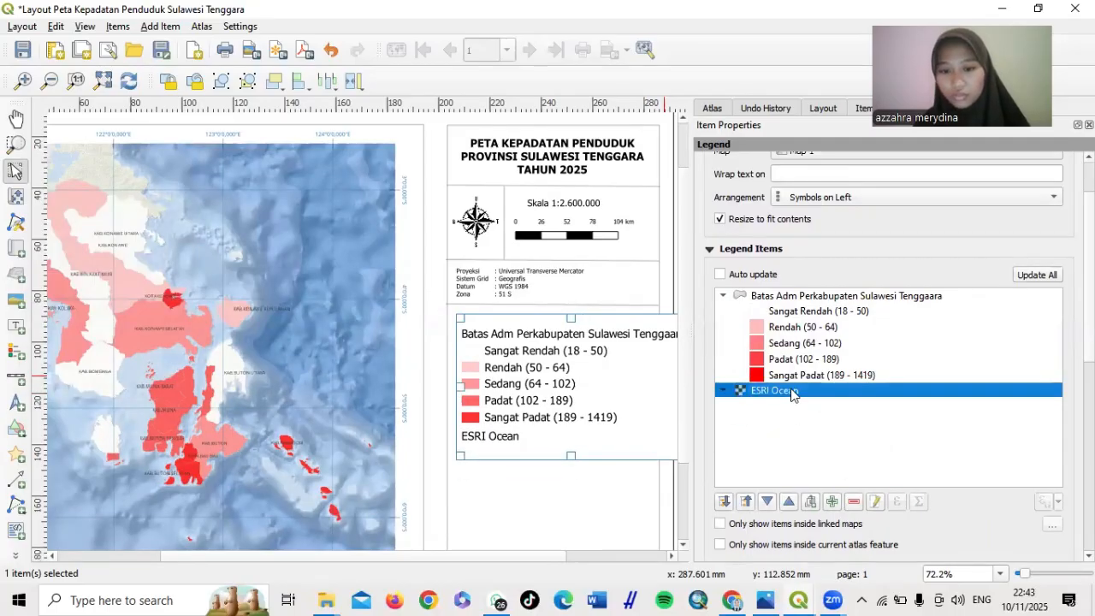
{"action": "left_click", "coordinate": [853, 503]}
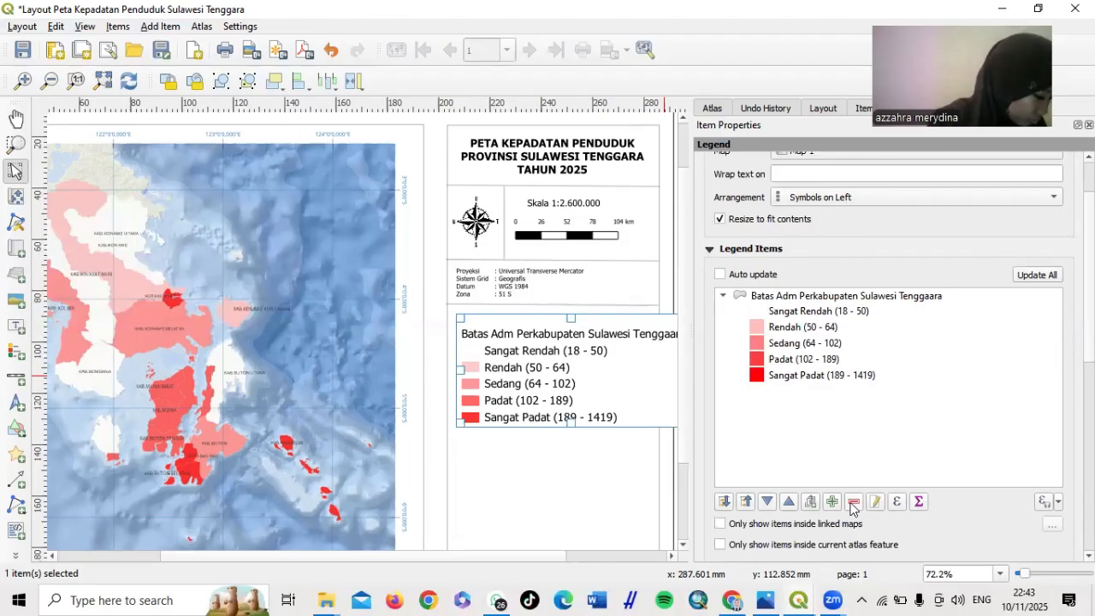
Change the remaining legend group's label to 'Kepadatan Penduduk (Jiwa/Km2)'
{"action": "double_click", "coordinate": [824, 297]}
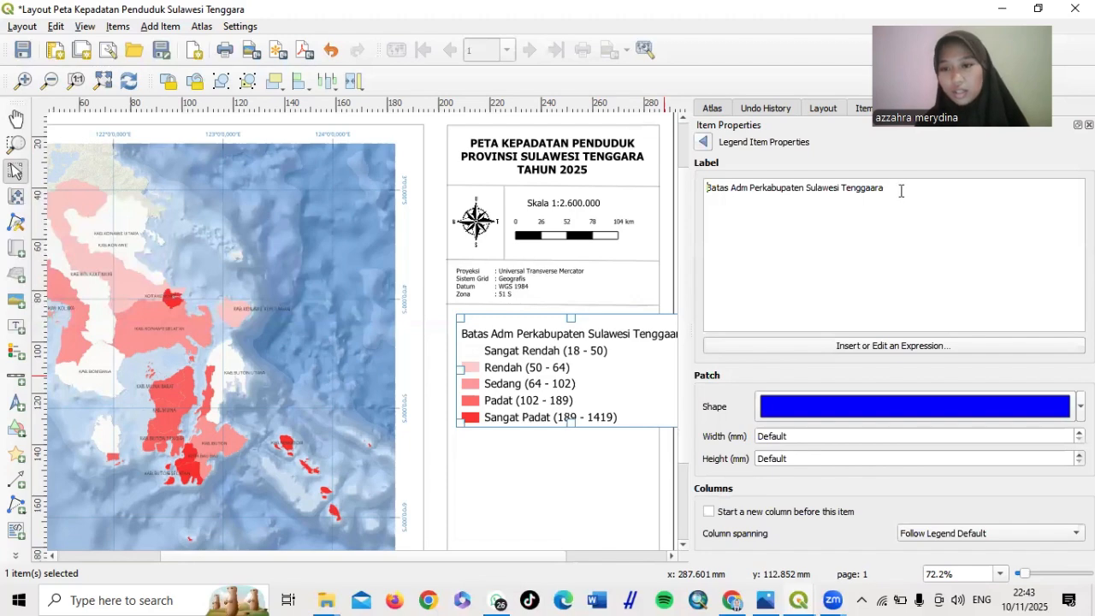
{"action": "left_click_drag", "start_coordinate": [901, 191], "coordinate": [708, 187]}
{"action": "type", "text": "K"}
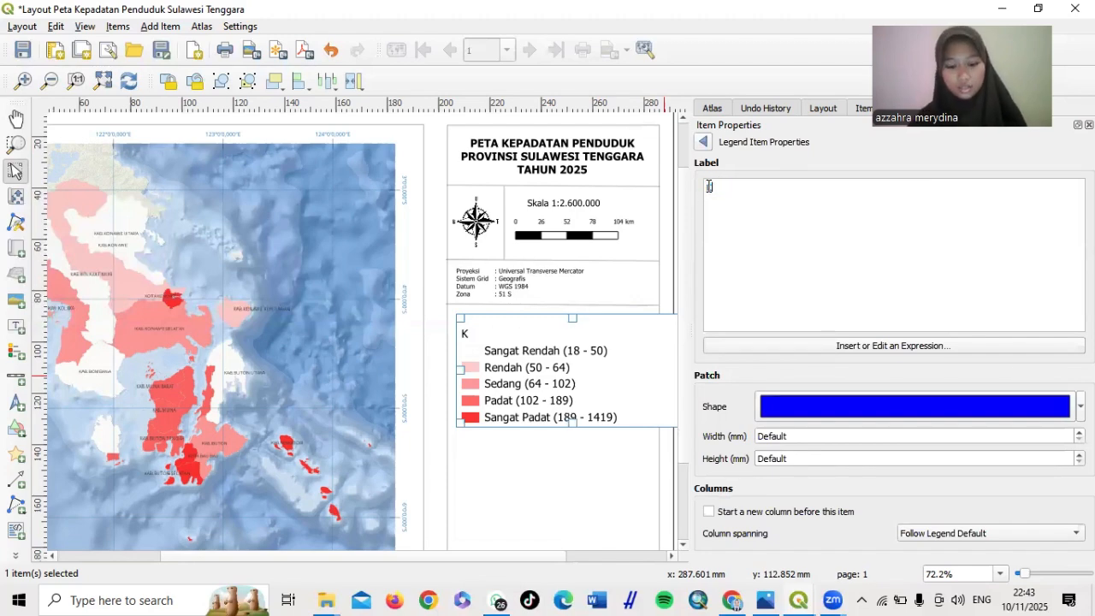
{"action": "type", "text": "epadatan P"}
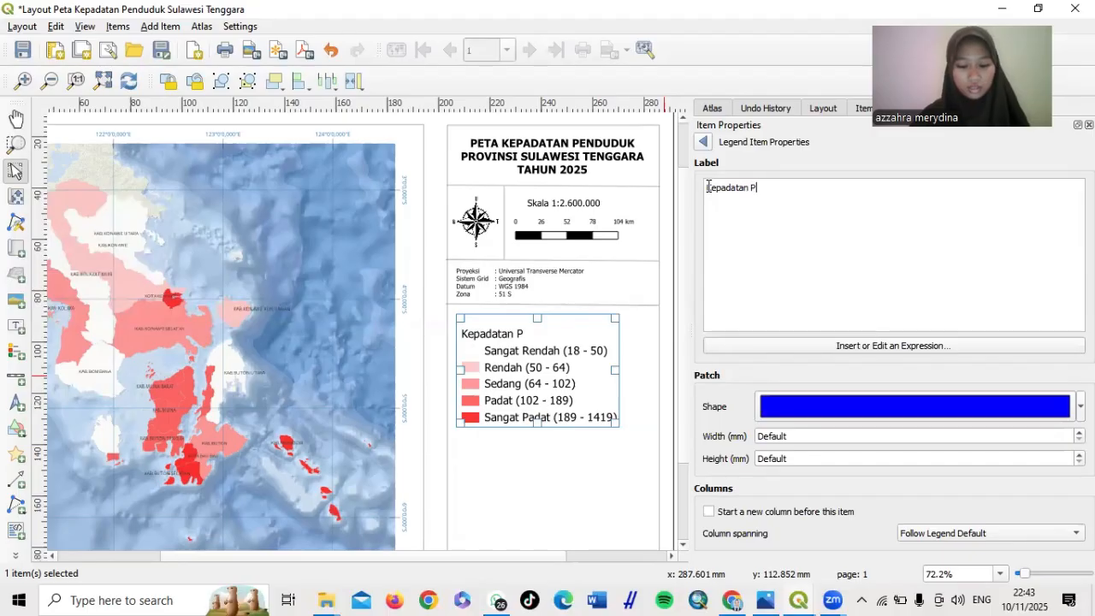
{"action": "type", "text": "enduduk"}
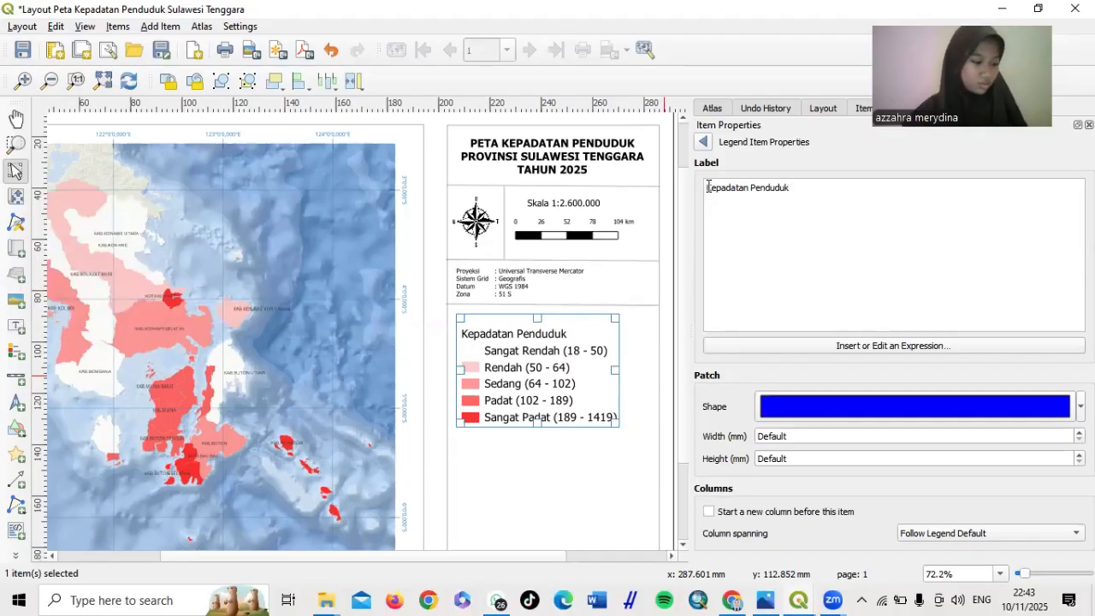
{"action": "type", "text": "3"}
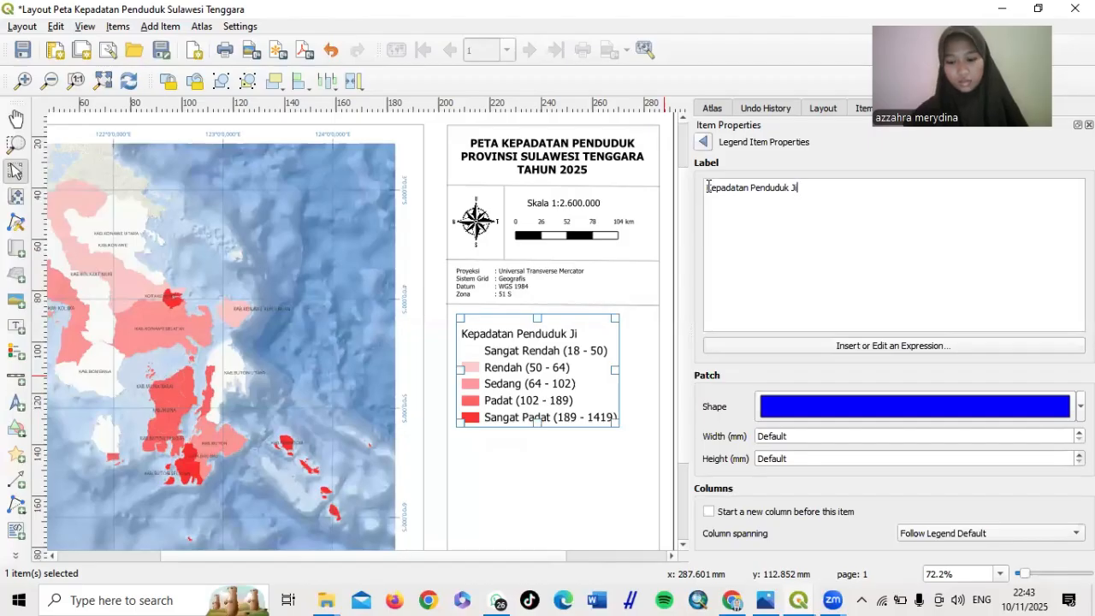
{"action": "key", "text": "BackSpace"}
{"action": "type", "text": "(J"}
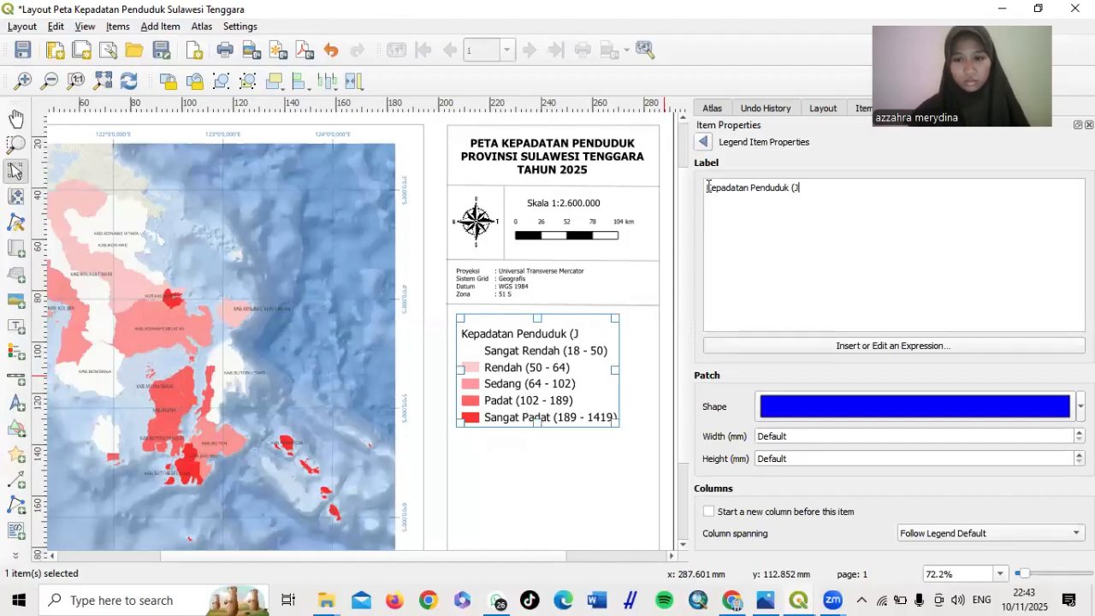
{"action": "type", "text": "iwa/"}
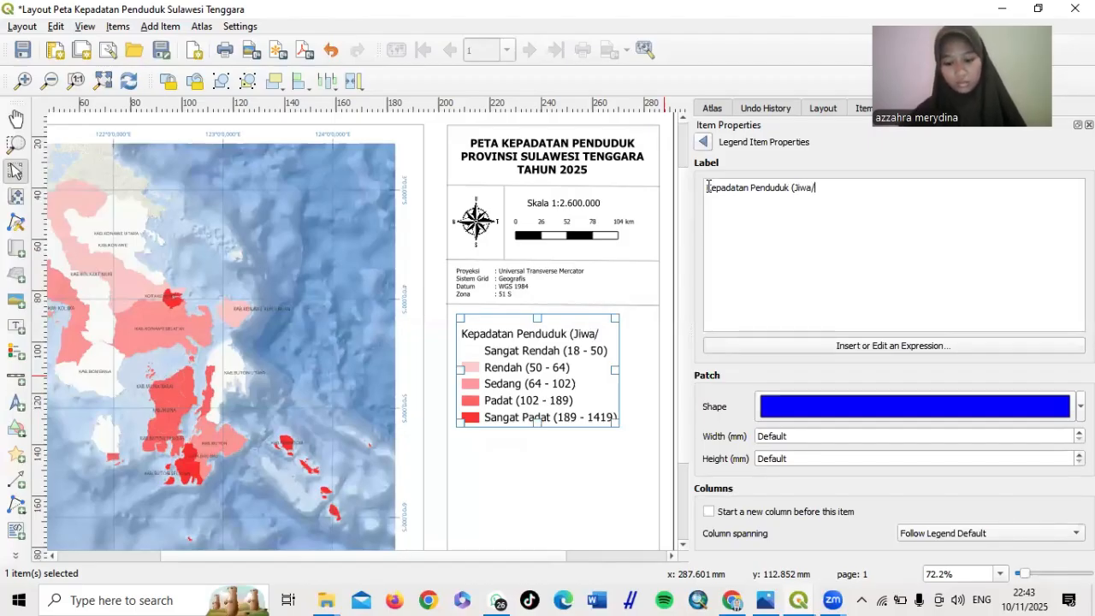
{"action": "type", "text": "Km"}
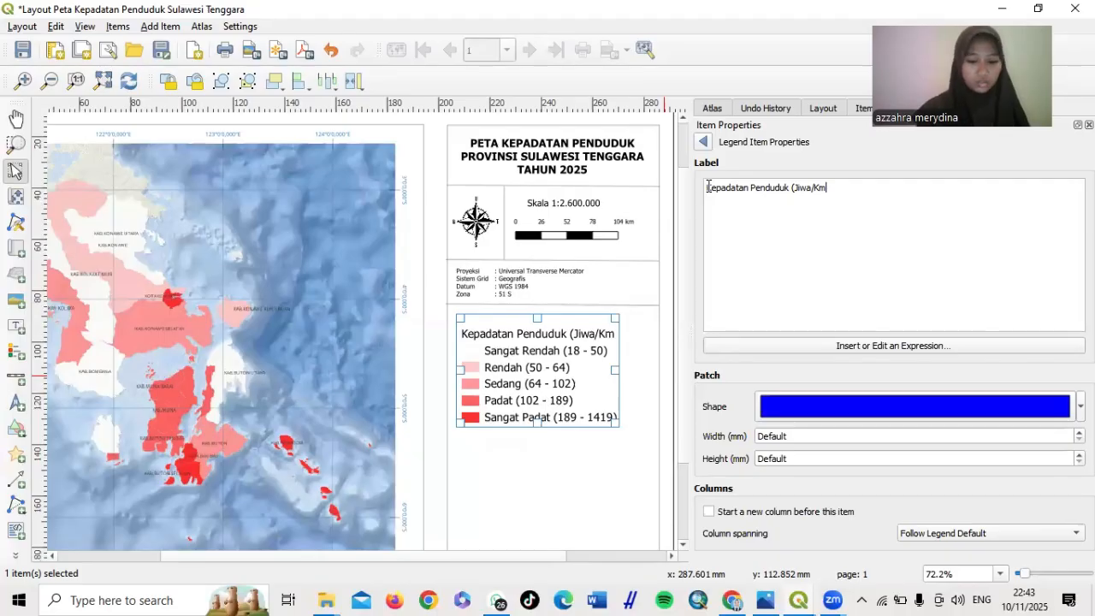
{"action": "type", "text": "2)"}
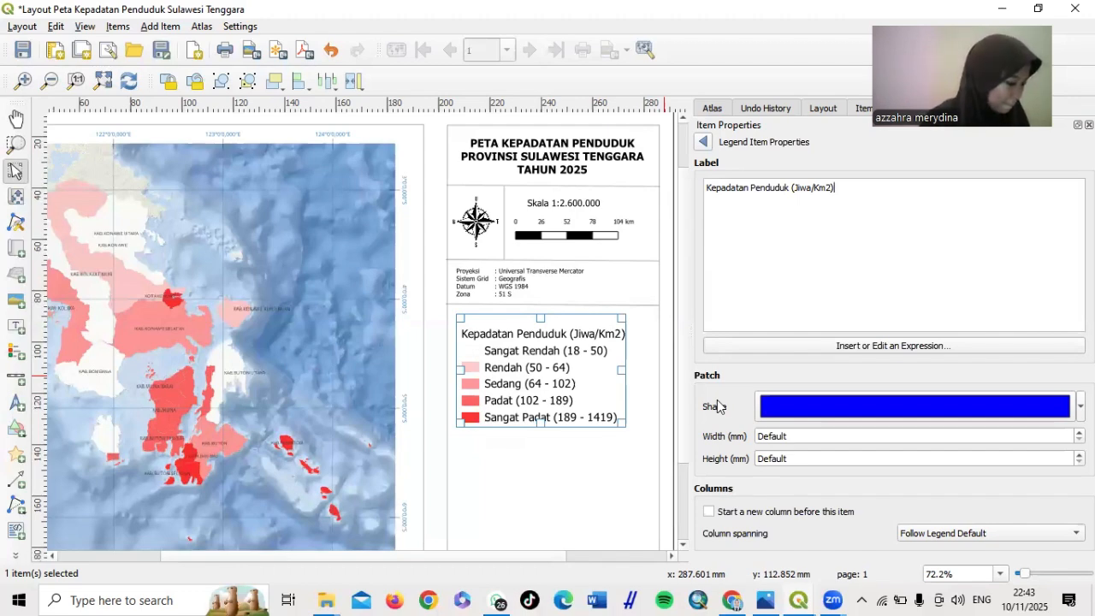
{"action": "left_click", "coordinate": [703, 142]}
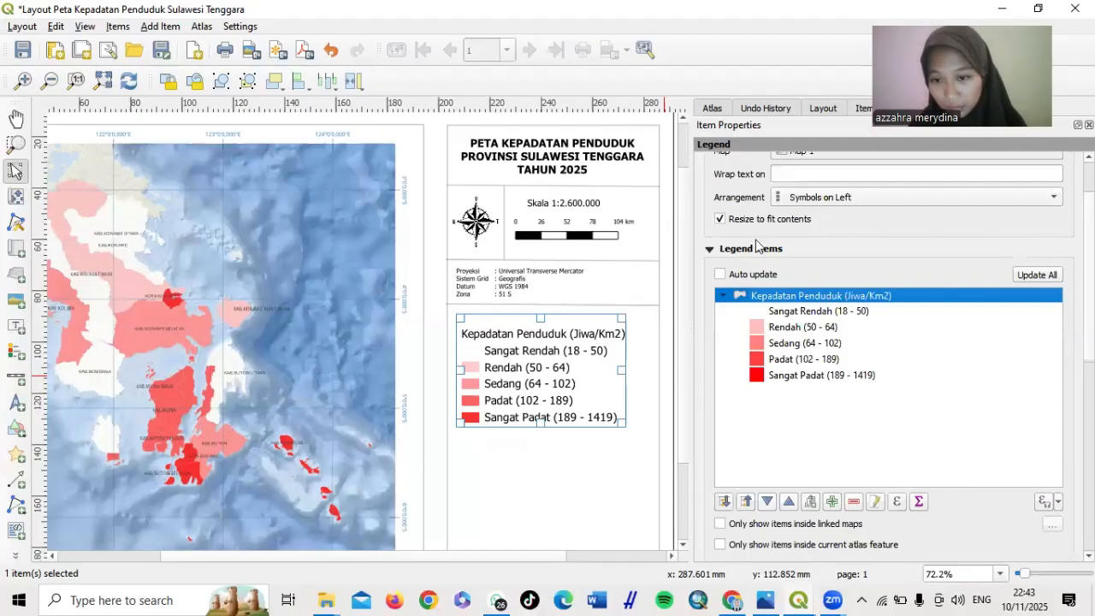
Set the legend item label font size to 7 points
{"action": "scroll", "coordinate": [757, 245], "scroll_direction": "down", "scroll_amount": 2}
{"action": "scroll", "coordinate": [756, 246], "scroll_direction": "down", "scroll_amount": 2}
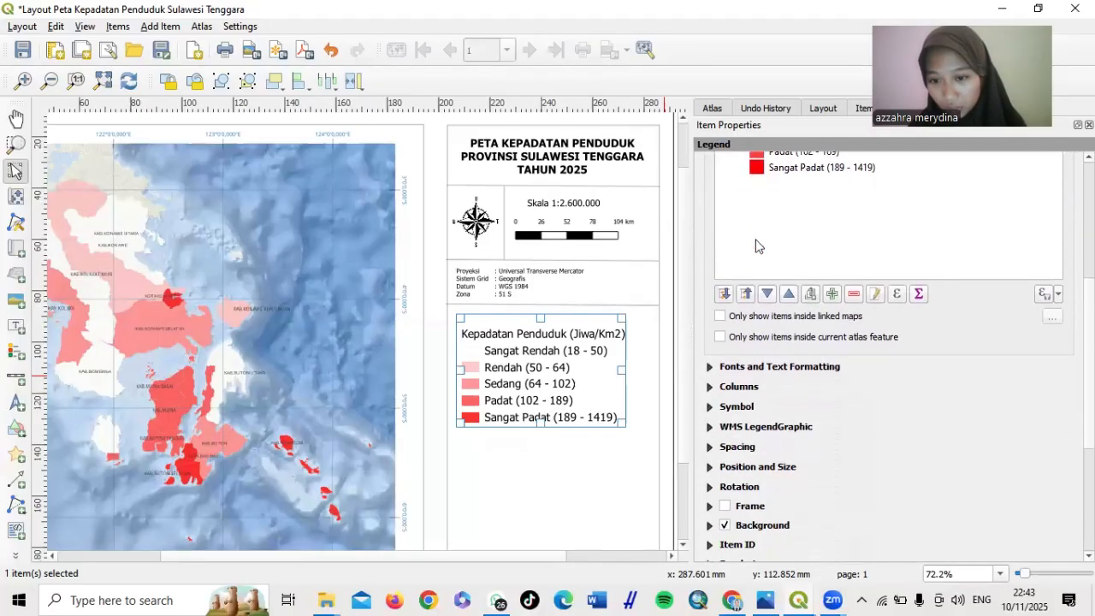
{"action": "left_click", "coordinate": [708, 367]}
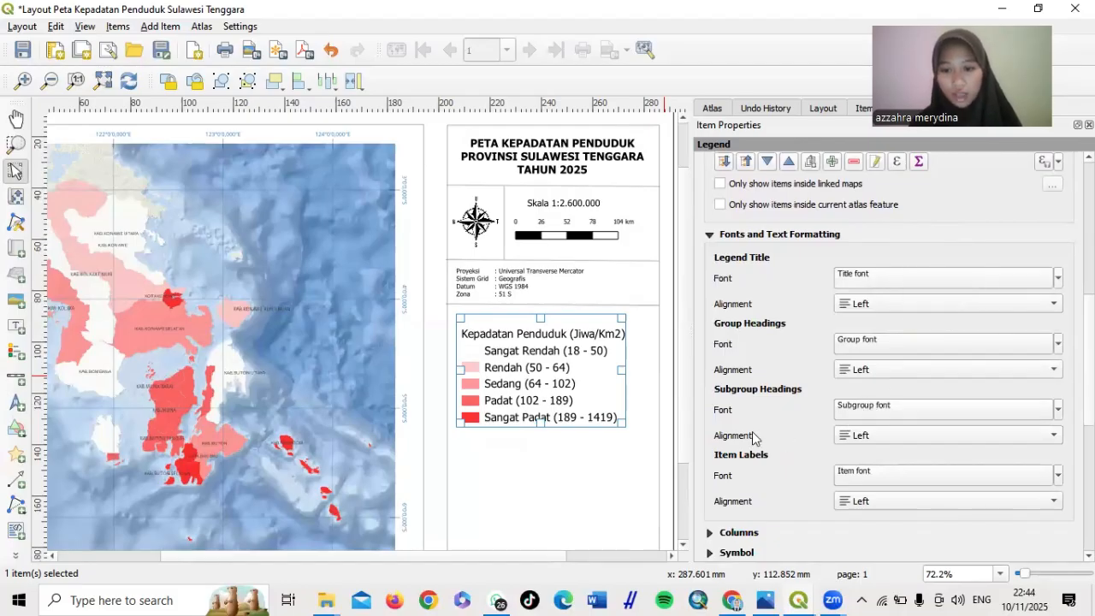
{"action": "left_click", "coordinate": [861, 478]}
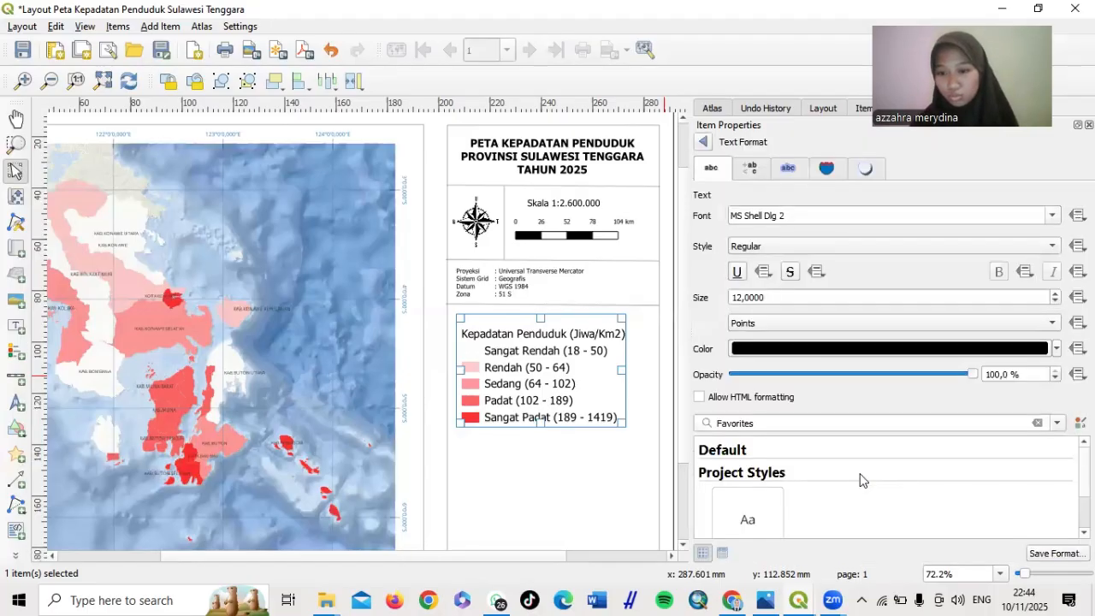
{"action": "left_click", "coordinate": [742, 298]}
{"action": "key", "text": "BackSpace"}
{"action": "key", "text": "BackSpace"}
{"action": "type", "text": "70"}
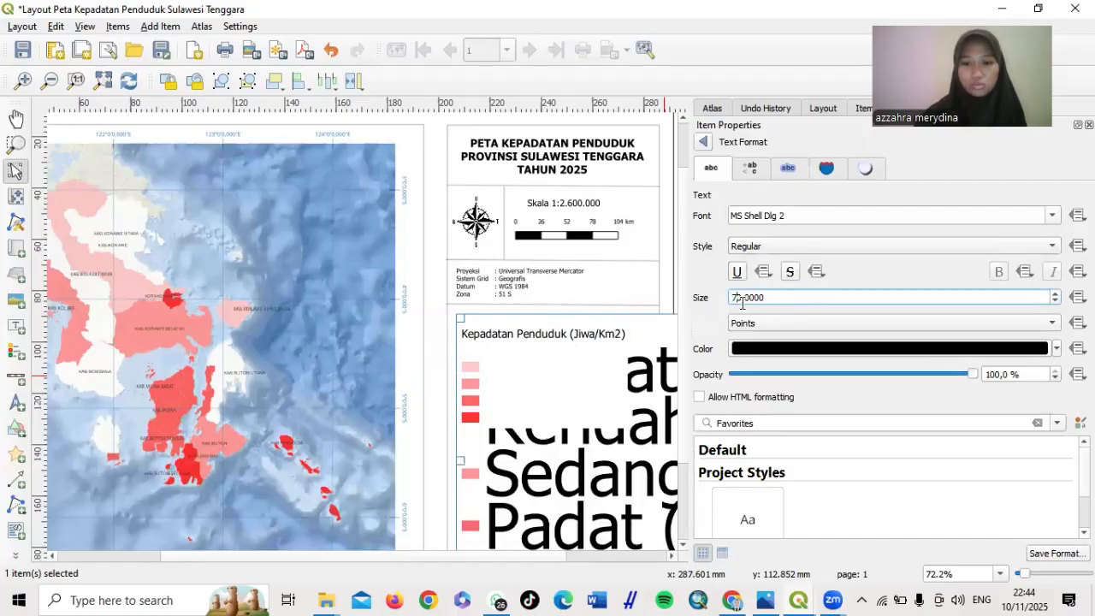
{"action": "key", "text": "BackSpace"}
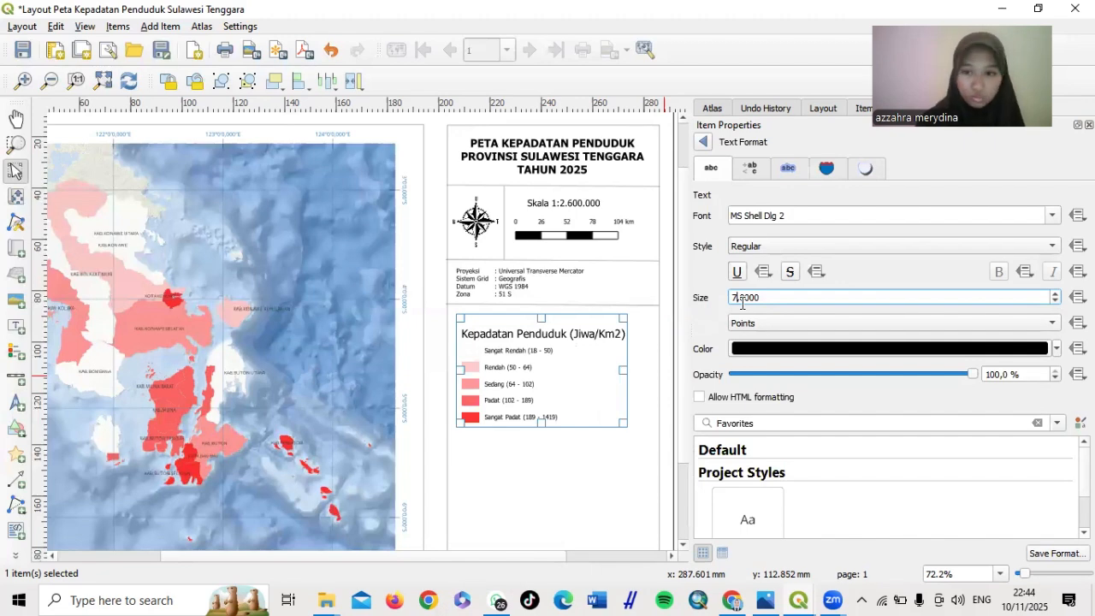
Reduce the legend heading font from 12 to 7 points
{"action": "left_click", "coordinate": [704, 144]}
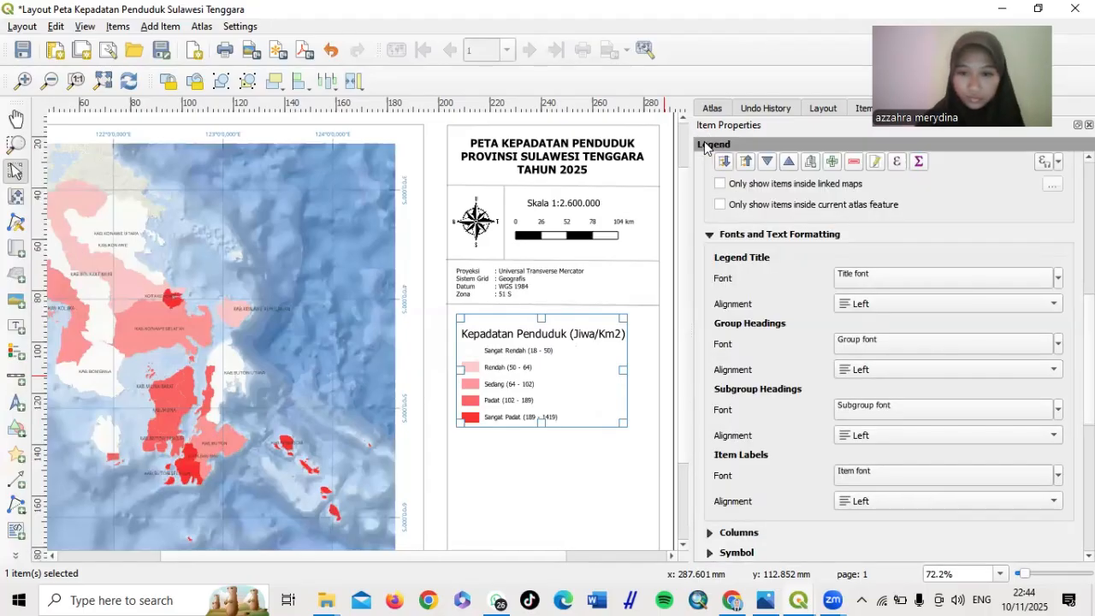
{"action": "left_click", "coordinate": [868, 410]}
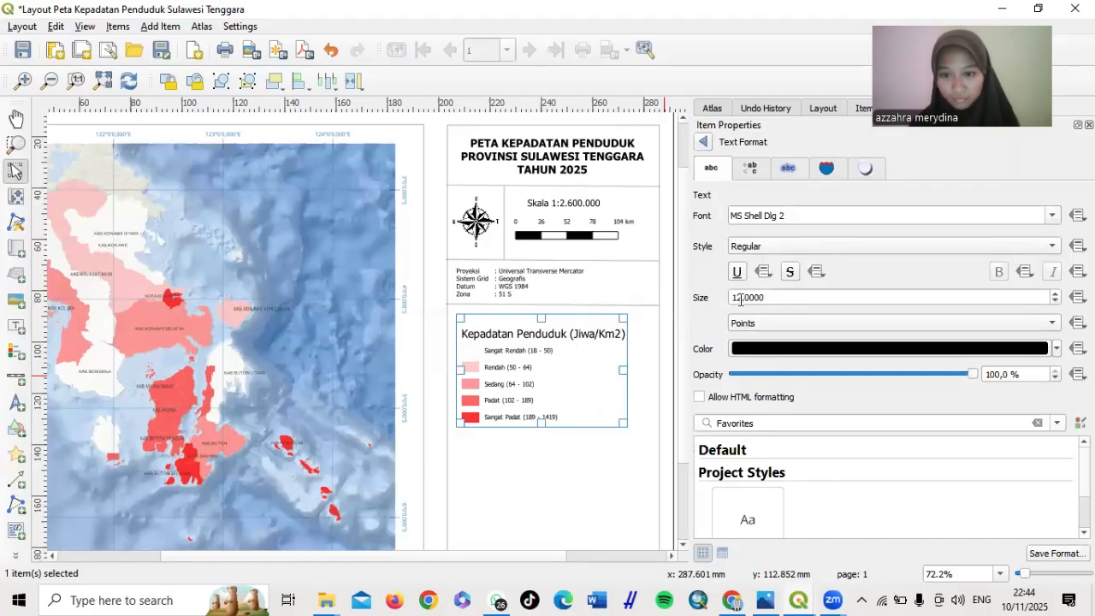
{"action": "left_click", "coordinate": [741, 297]}
{"action": "key", "text": "BackSpace"}
{"action": "key", "text": "BackSpace"}
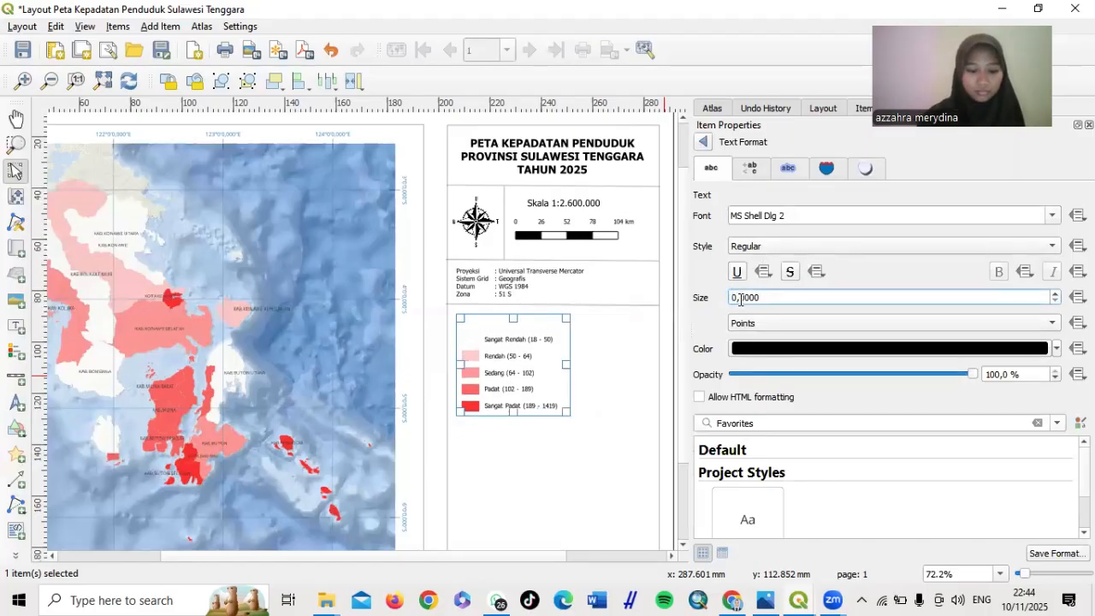
{"action": "type", "text": "7"}
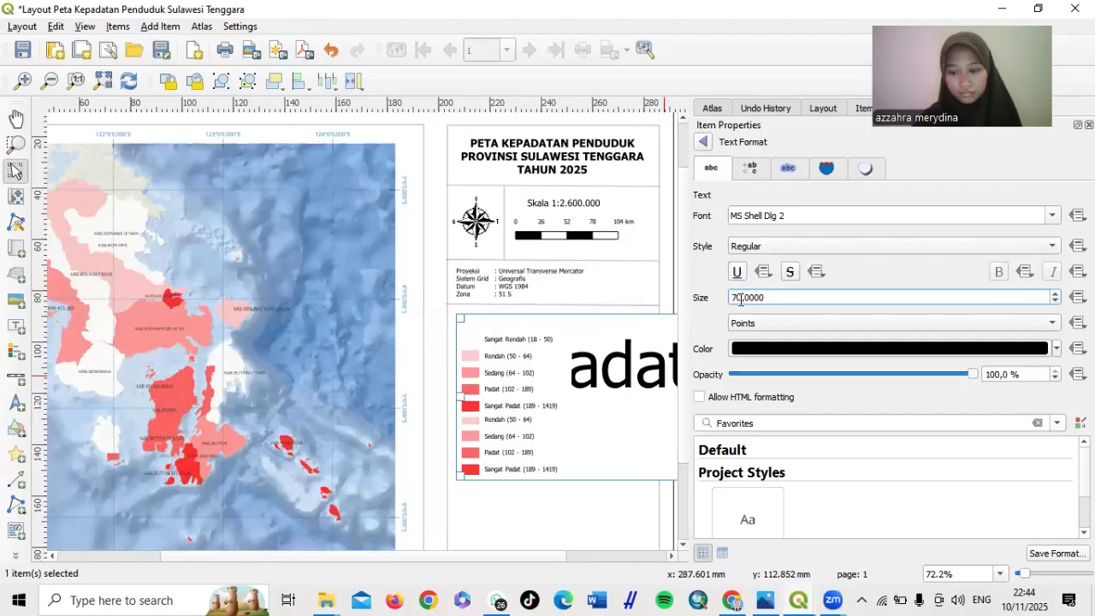
{"action": "key", "text": "BackSpace"}
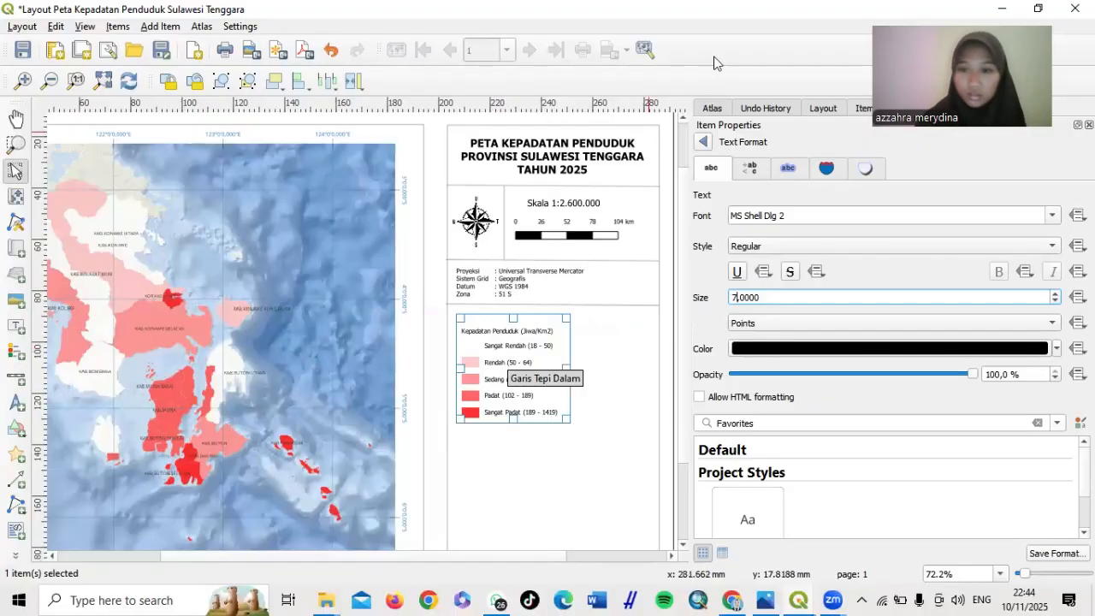
Set the legend symbol width to 10 mm and symbol height to 2 mm
{"action": "left_click", "coordinate": [702, 143]}
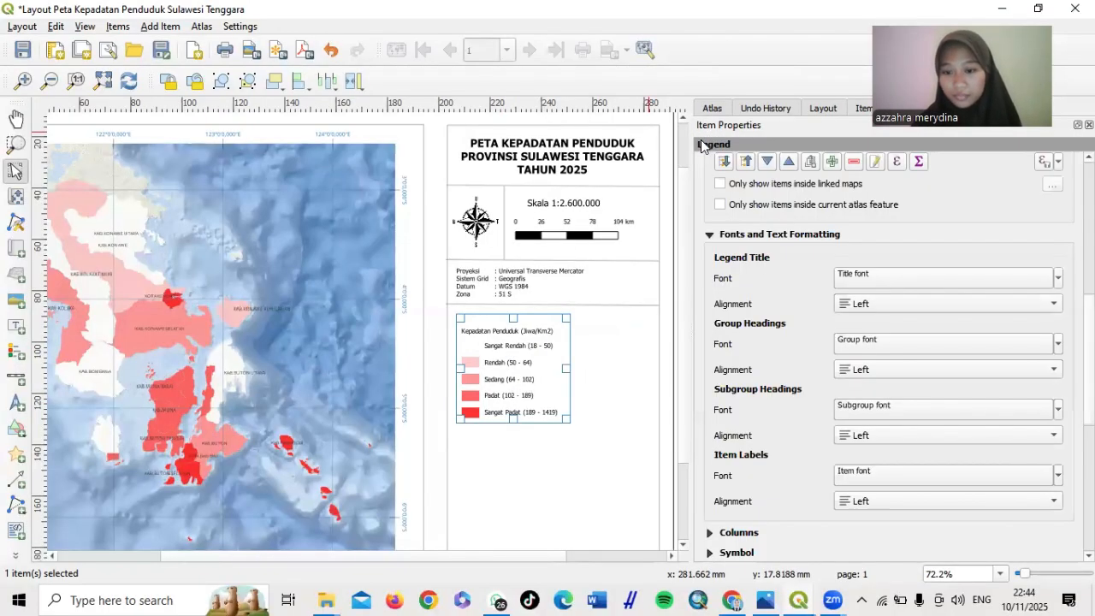
{"action": "scroll", "coordinate": [720, 460], "scroll_direction": "down", "scroll_amount": 3}
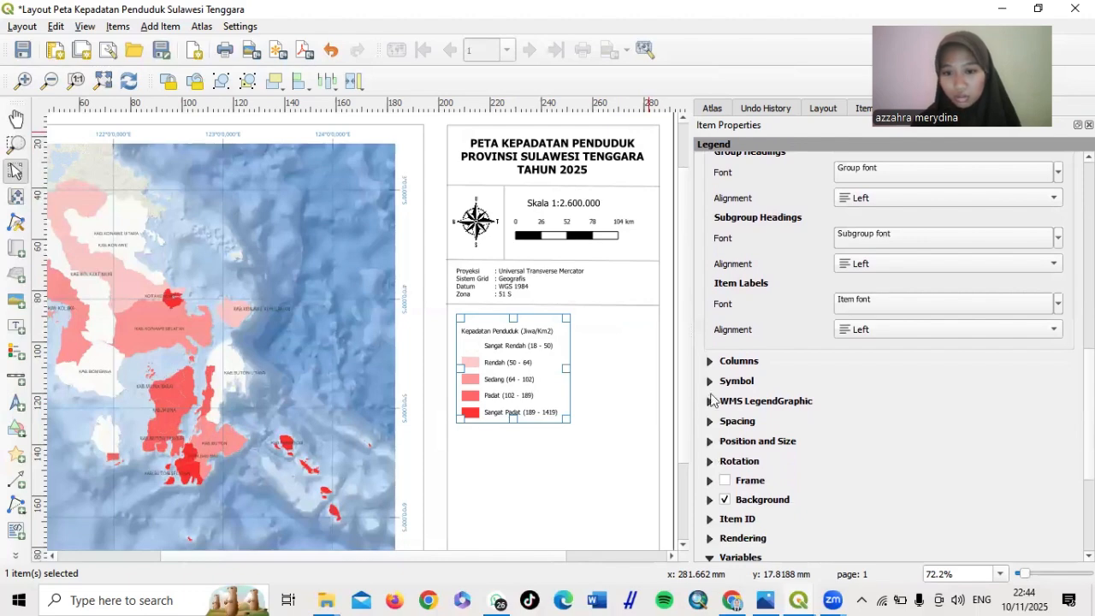
{"action": "left_click", "coordinate": [709, 381]}
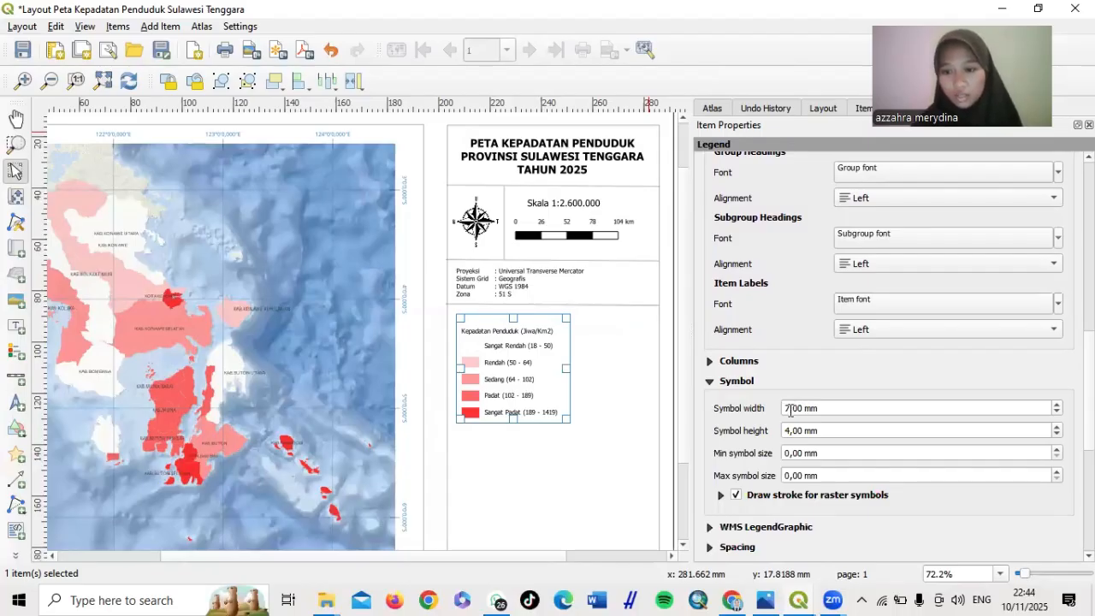
{"action": "left_click", "coordinate": [790, 408]}
{"action": "key", "text": "BackSpace"}
{"action": "type", "text": "10"}
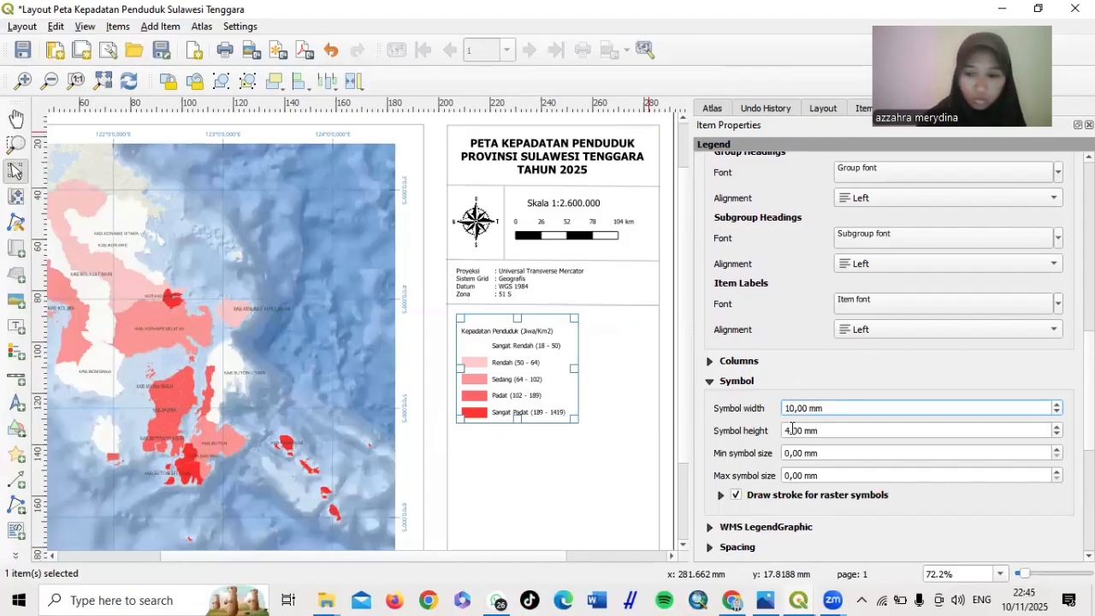
{"action": "left_click", "coordinate": [791, 430]}
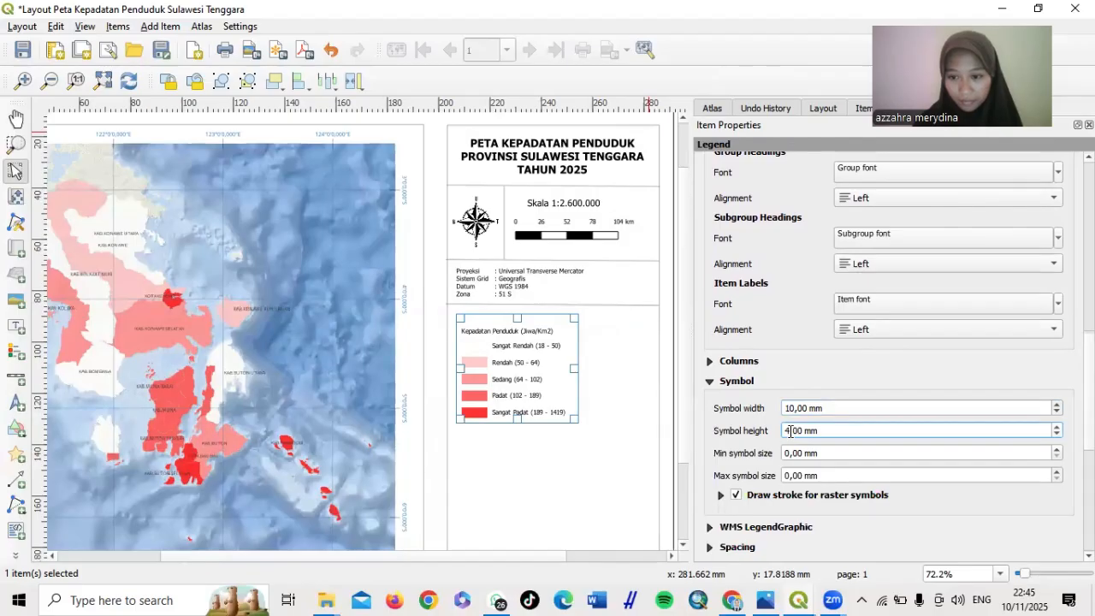
{"action": "key", "text": "BackSpace"}
{"action": "type", "text": "2"}
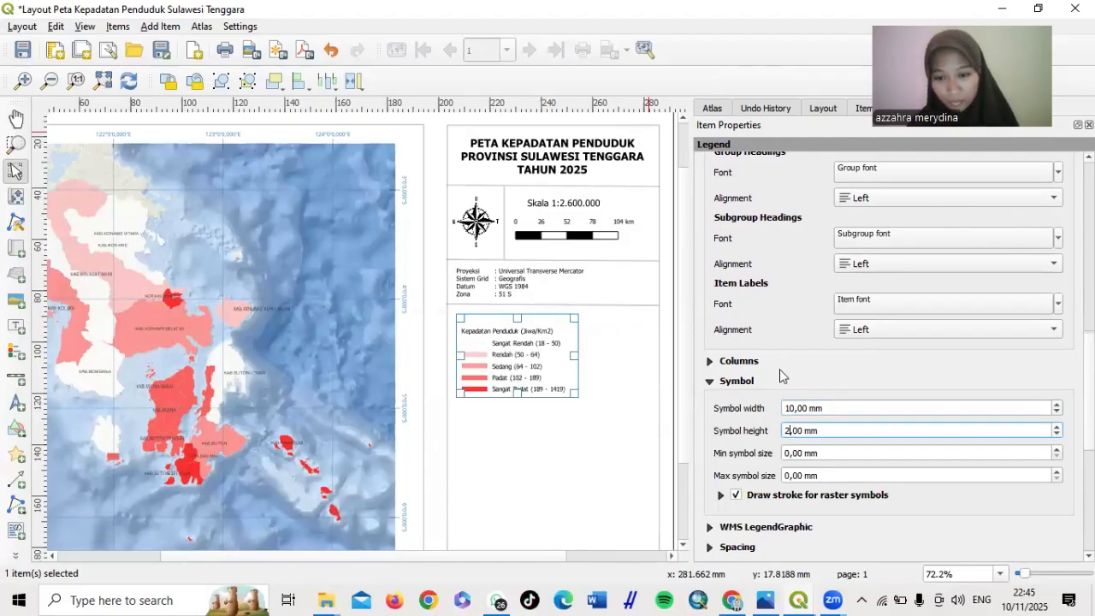
{"action": "scroll", "coordinate": [779, 369], "scroll_direction": "down", "scroll_amount": 5}
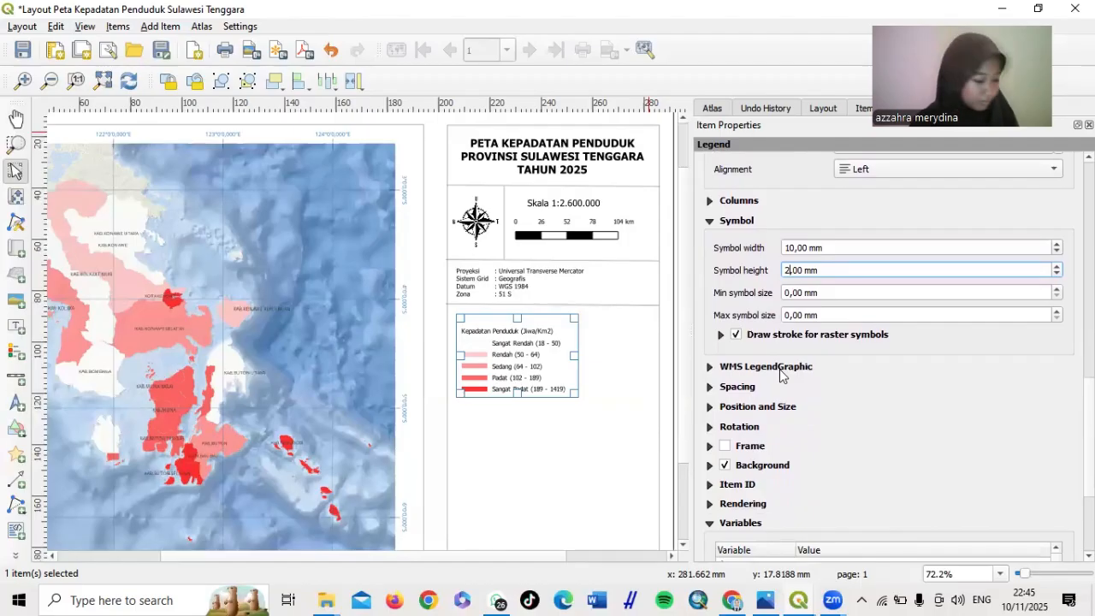
{"action": "scroll", "coordinate": [780, 373], "scroll_direction": "down", "scroll_amount": 1}
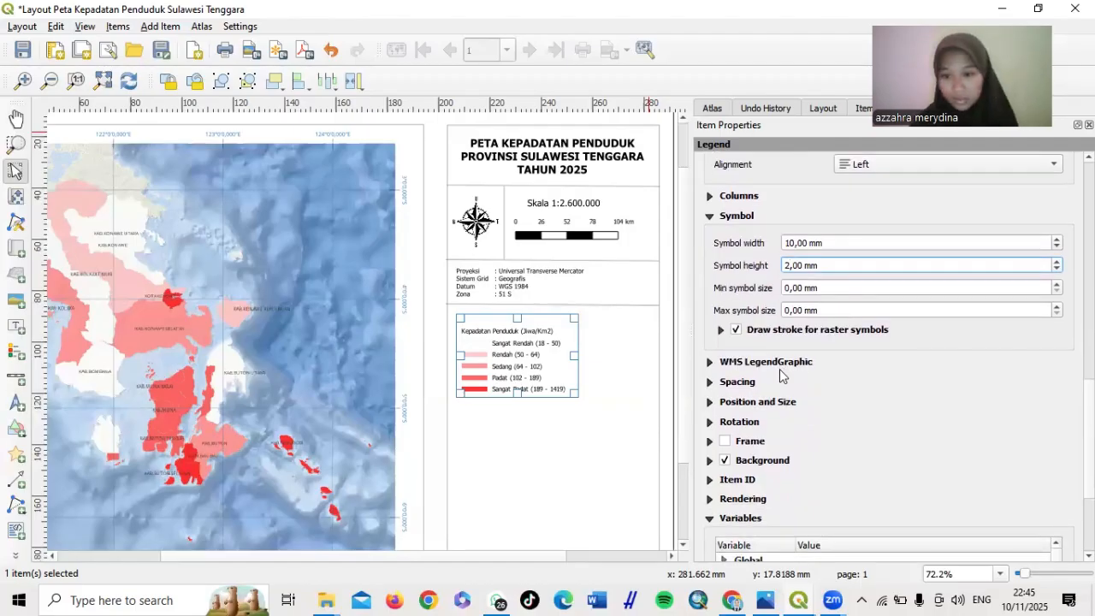
{"action": "left_click", "coordinate": [709, 382]}
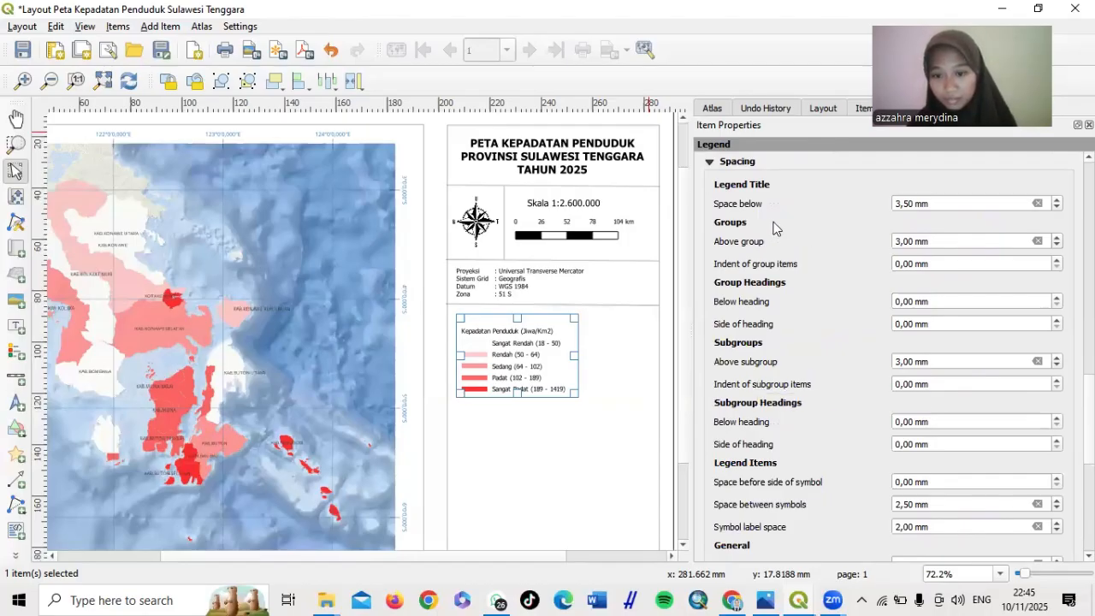
Reduce the space between legend symbols from 2.5 mm to 1.5 mm, then deselect the legend
{"action": "scroll", "coordinate": [774, 227], "scroll_direction": "down", "scroll_amount": 3}
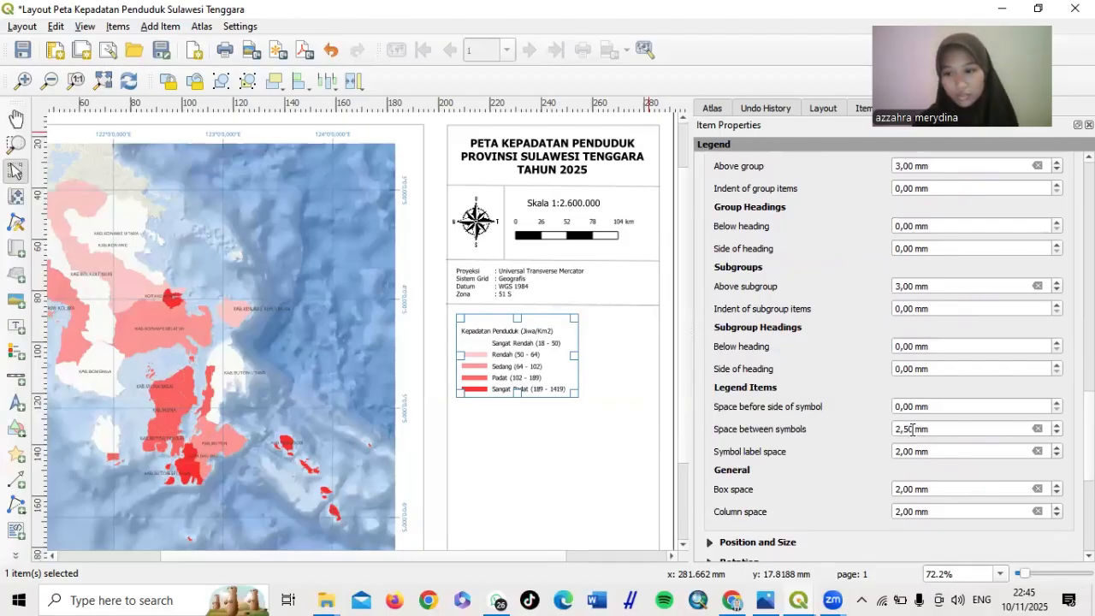
{"action": "left_click", "coordinate": [900, 429]}
{"action": "key", "text": "BackSpace"}
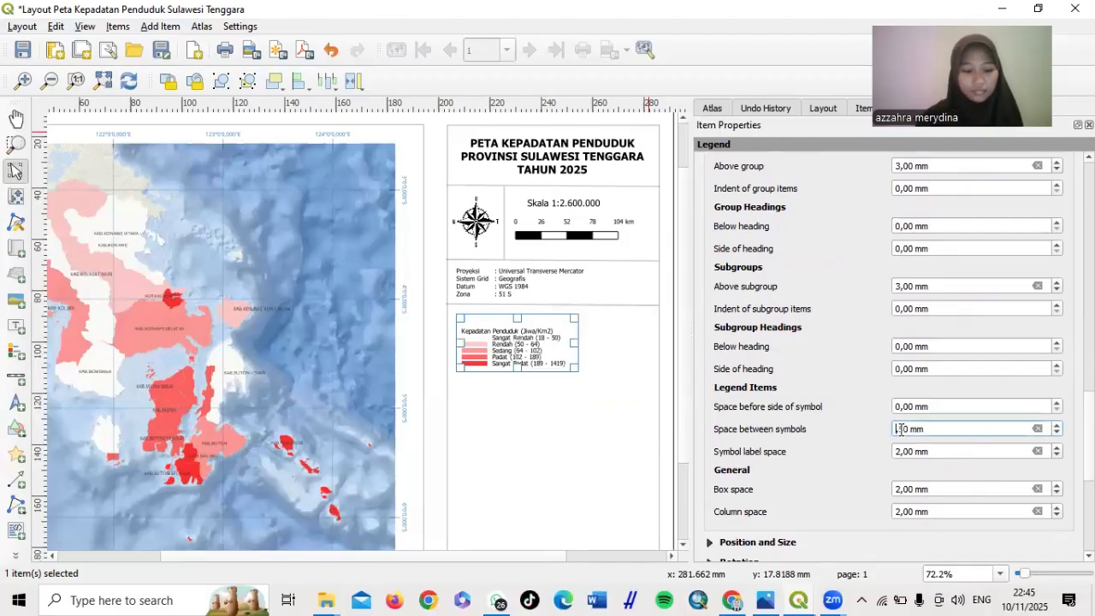
{"action": "type", "text": "1"}
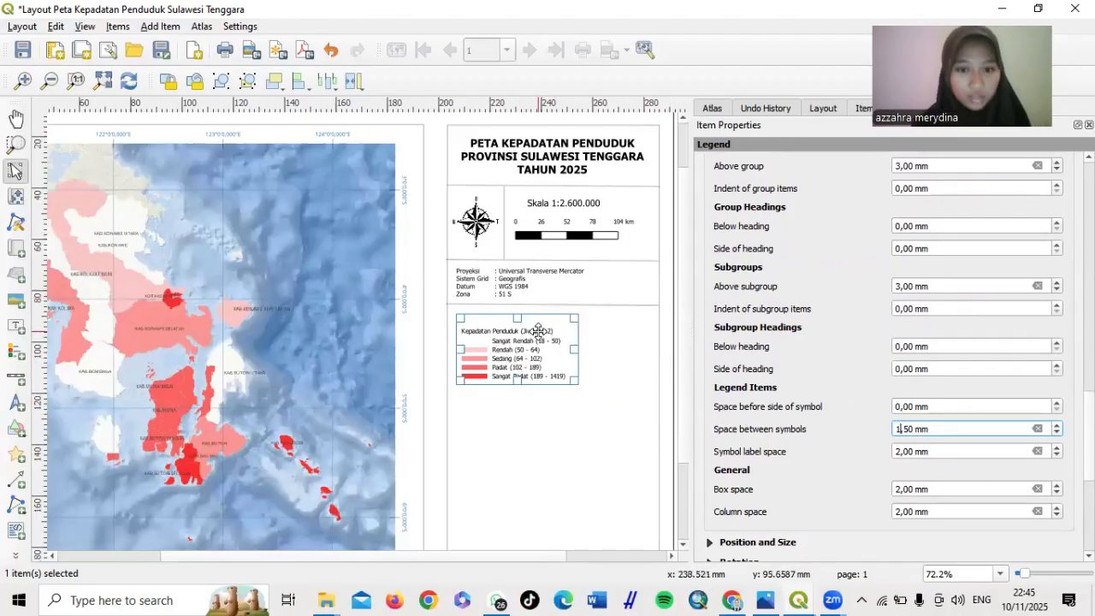
{"action": "left_click", "coordinate": [505, 436]}
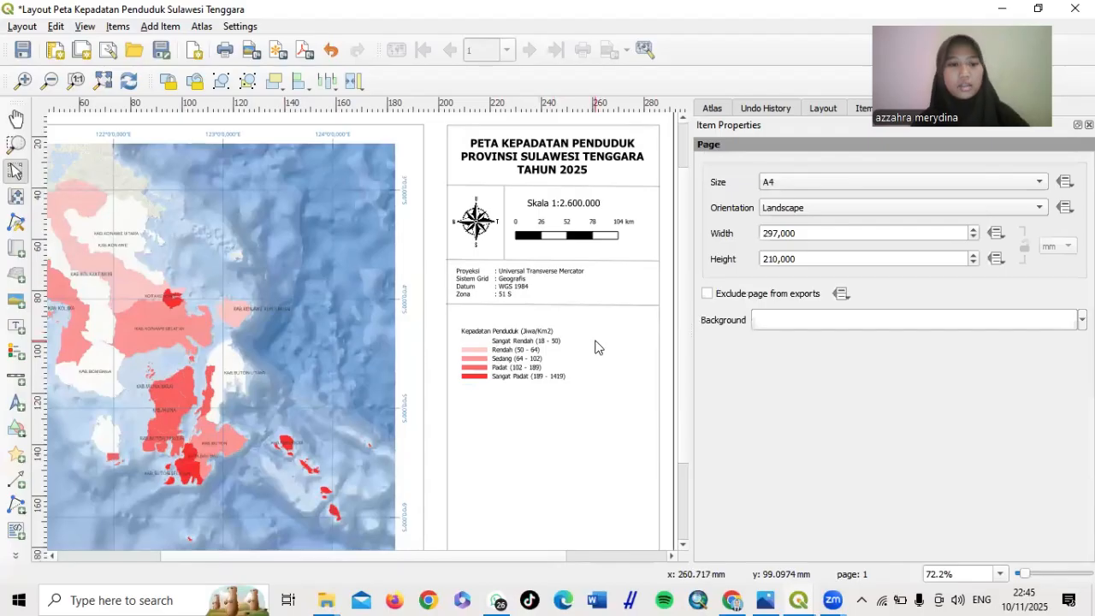
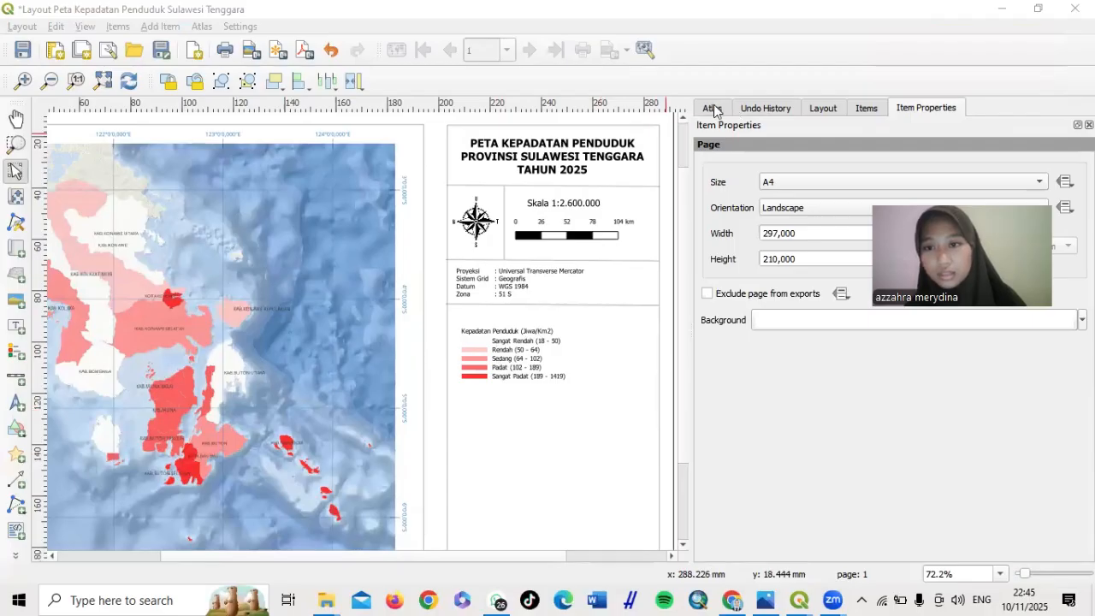
Unlock the Map 1 layout item and open the regency density layer's properties
{"action": "left_click", "coordinate": [866, 107]}
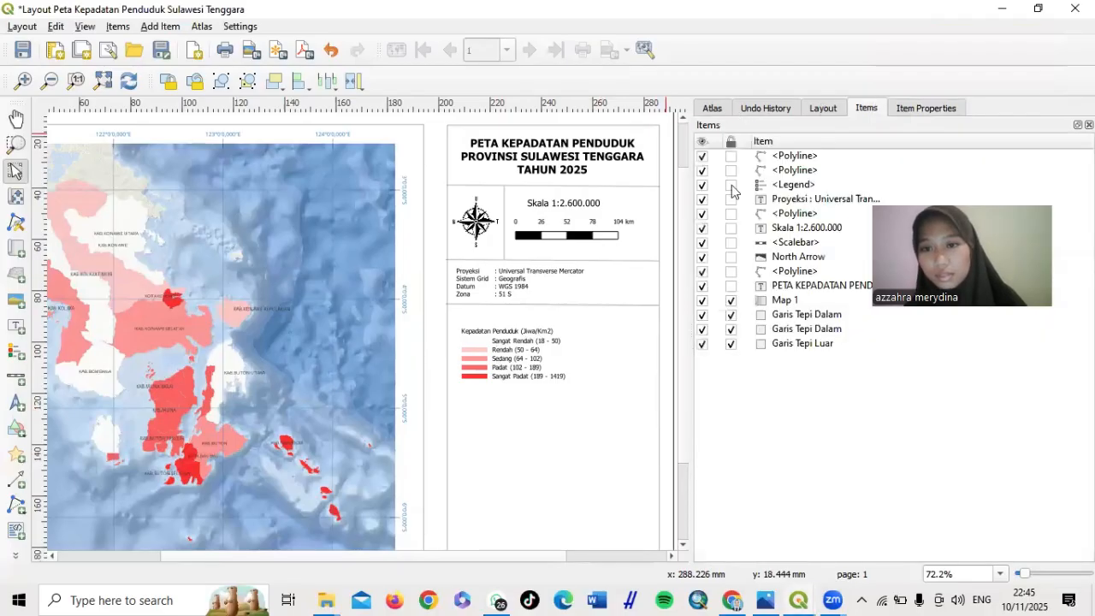
{"action": "left_click", "coordinate": [730, 301]}
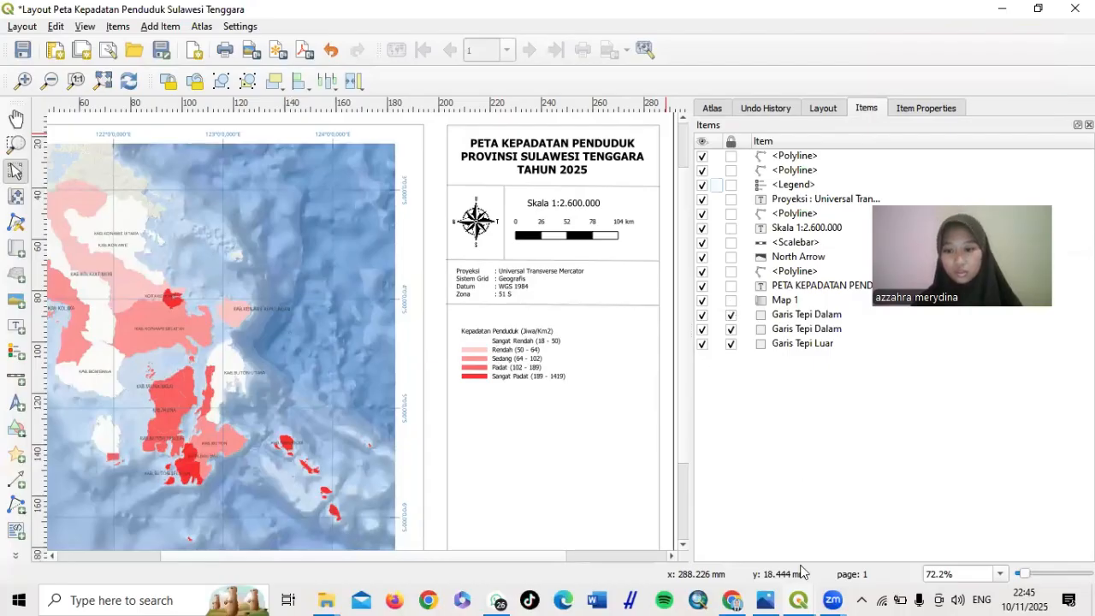
{"action": "mouse_move", "coordinate": [801, 597]}
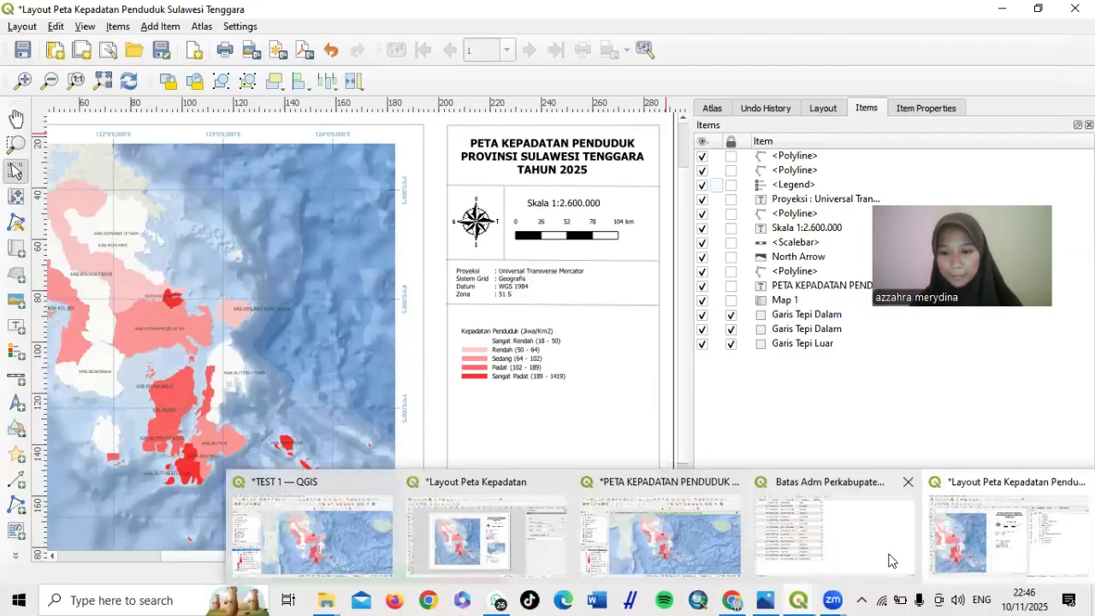
{"action": "left_click", "coordinate": [693, 539]}
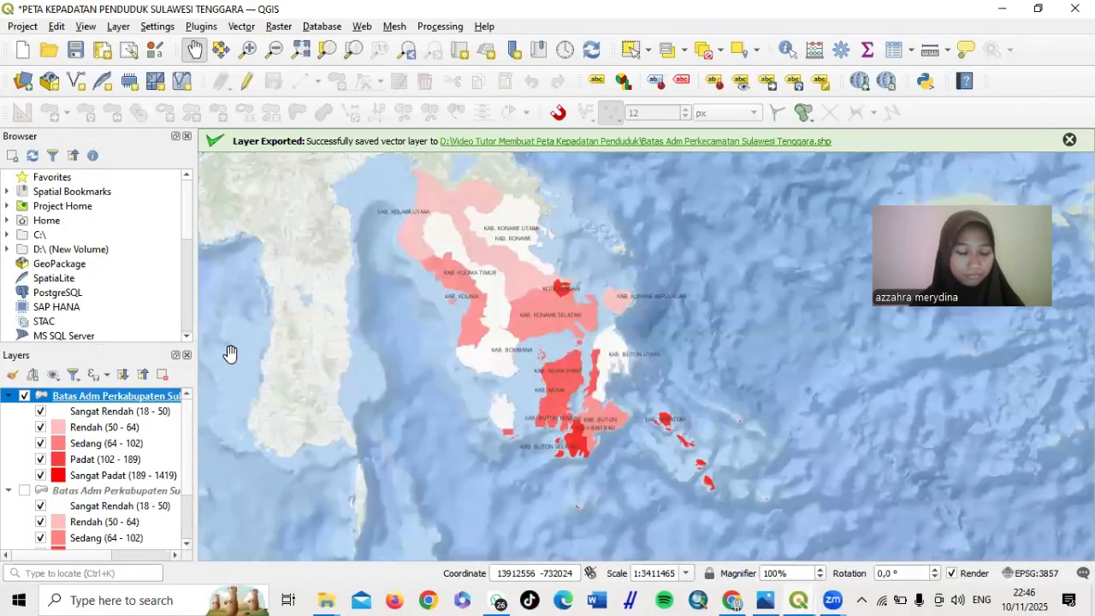
{"action": "right_click", "coordinate": [129, 402]}
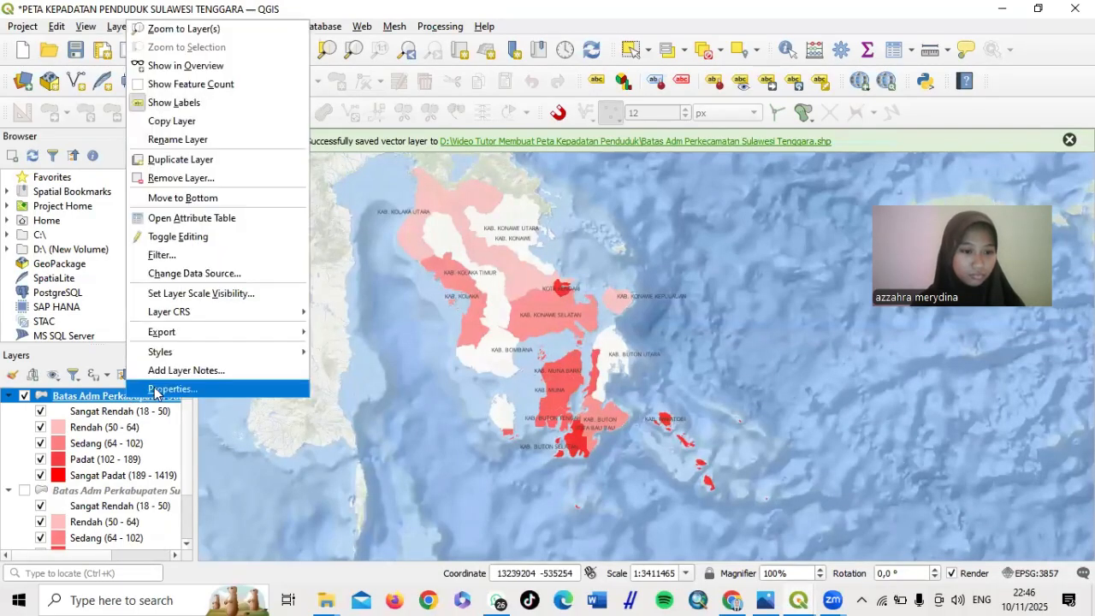
{"action": "left_click", "coordinate": [155, 390]}
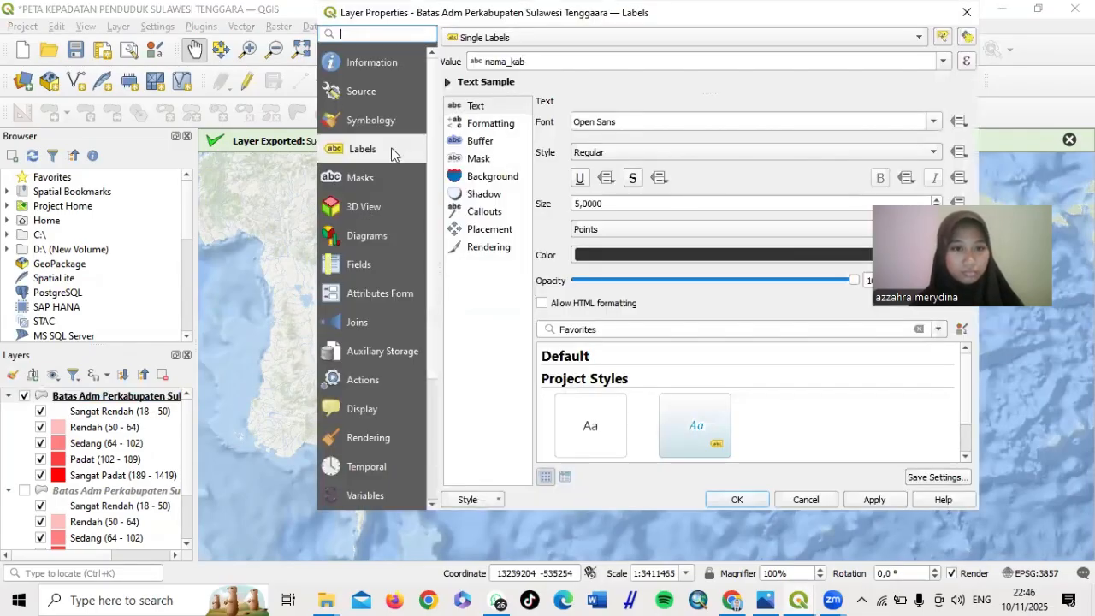
Give all five density classes black dash-dot-dot outlines and apply them to the layer
{"action": "left_click", "coordinate": [373, 120]}
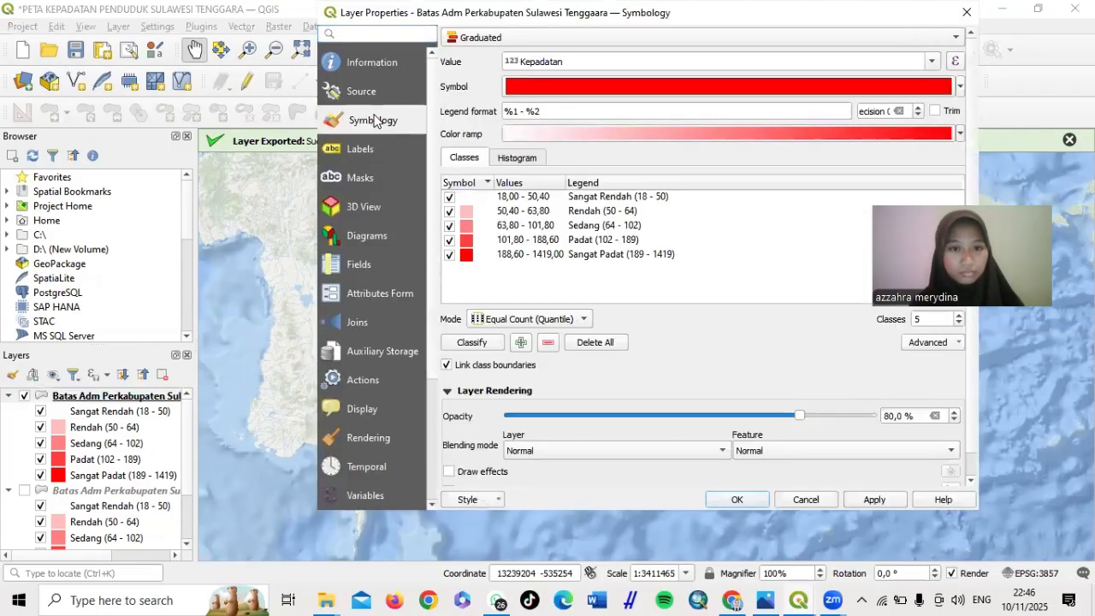
{"action": "left_click_drag", "start_coordinate": [599, 265], "coordinate": [598, 196]}
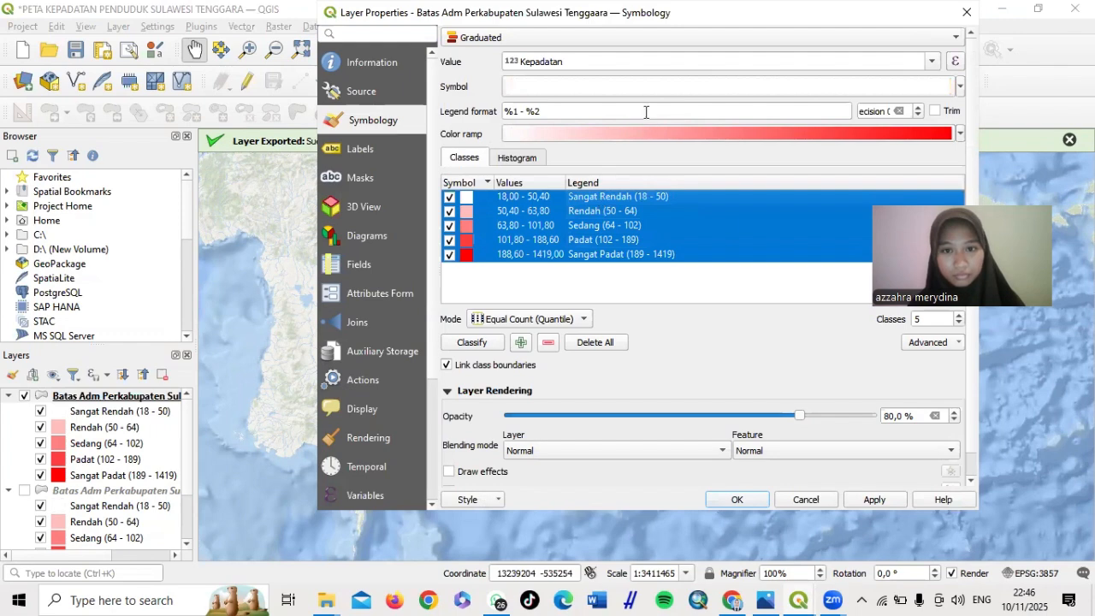
{"action": "left_click", "coordinate": [648, 81]}
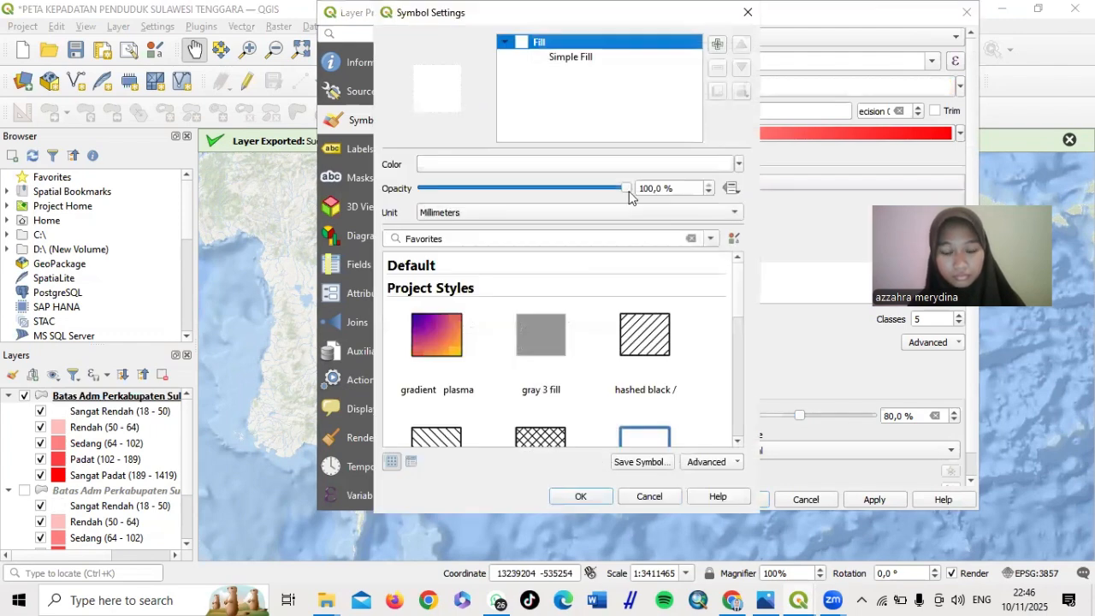
{"action": "left_click", "coordinate": [574, 57]}
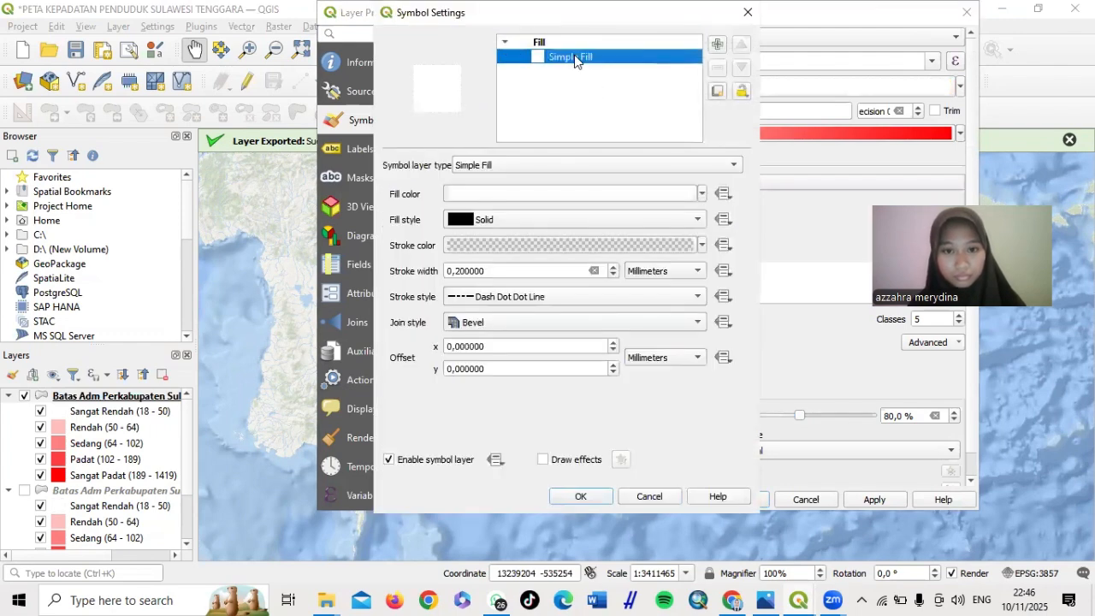
{"action": "left_click", "coordinate": [565, 244]}
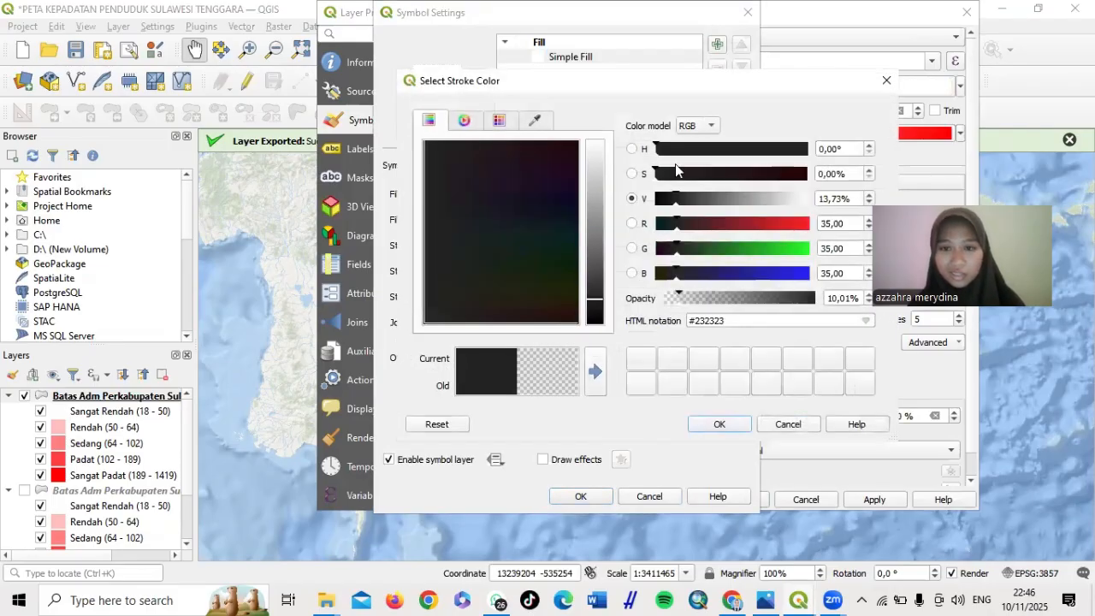
{"action": "left_click", "coordinate": [886, 83]}
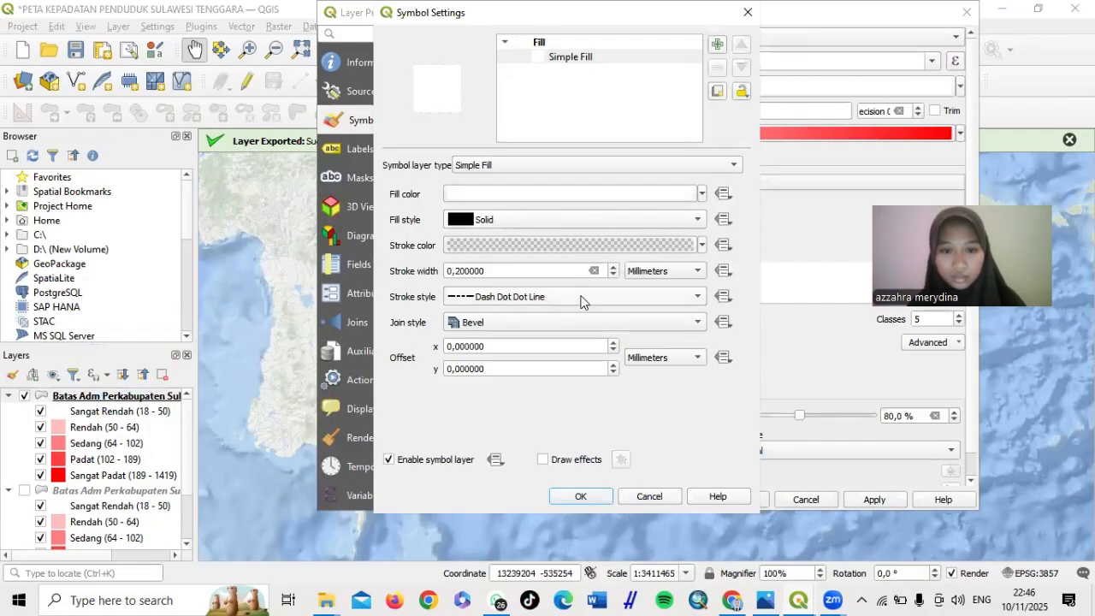
{"action": "left_click", "coordinate": [705, 247]}
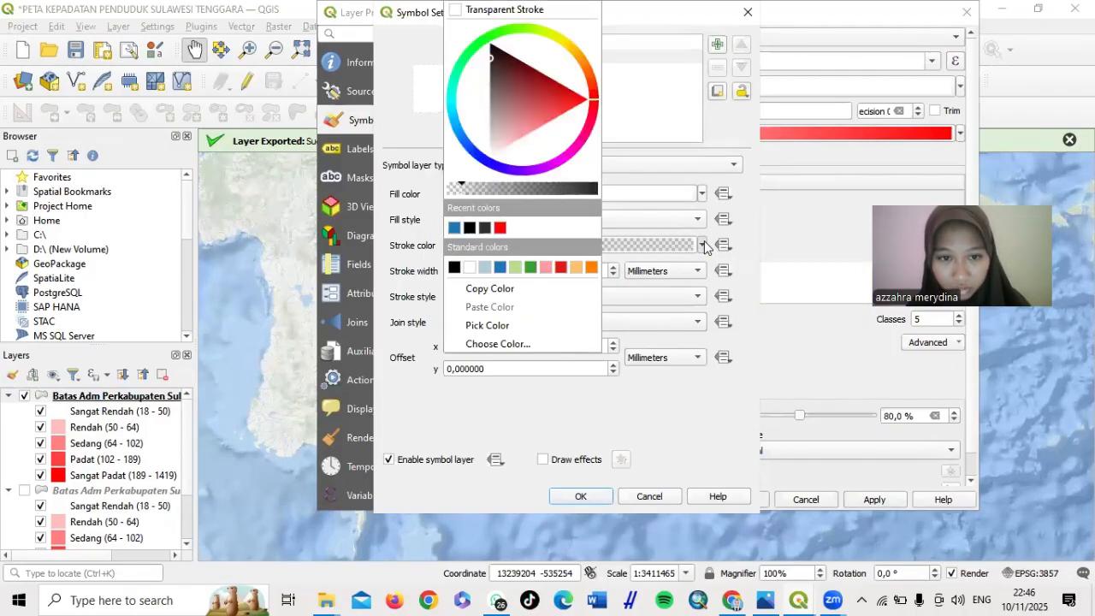
{"action": "left_click", "coordinate": [469, 228]}
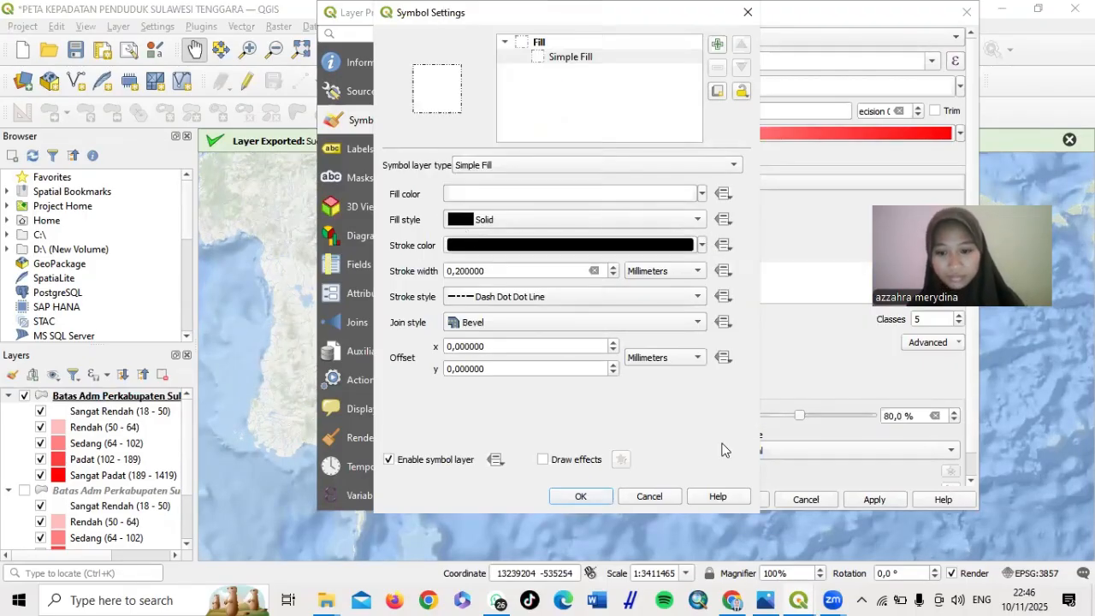
{"action": "left_click", "coordinate": [890, 501]}
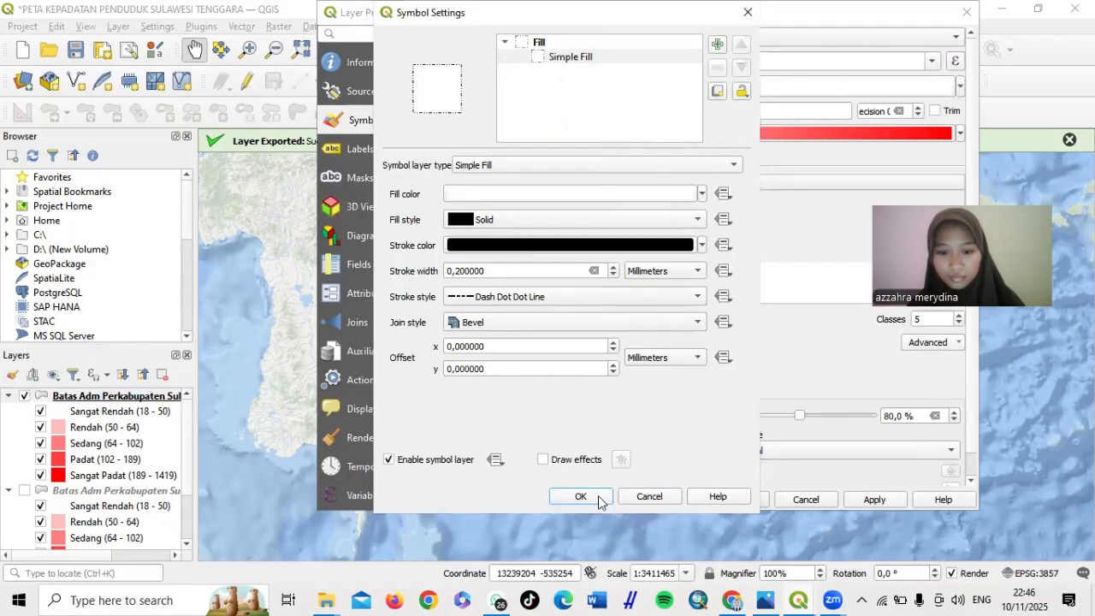
{"action": "left_click", "coordinate": [597, 496]}
{"action": "left_click", "coordinate": [864, 500]}
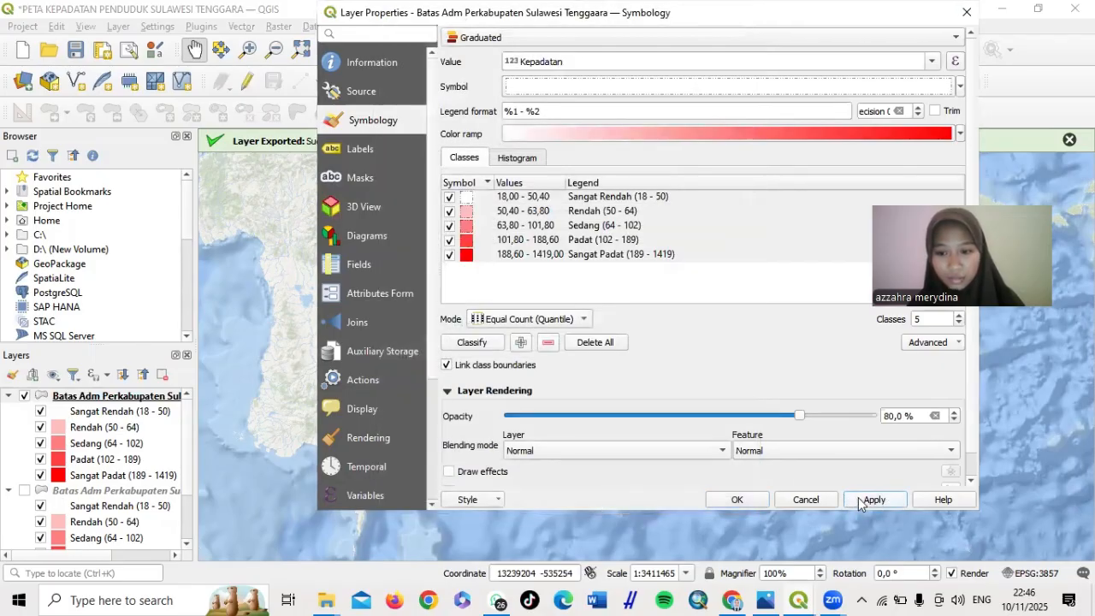
{"action": "left_click", "coordinate": [741, 500]}
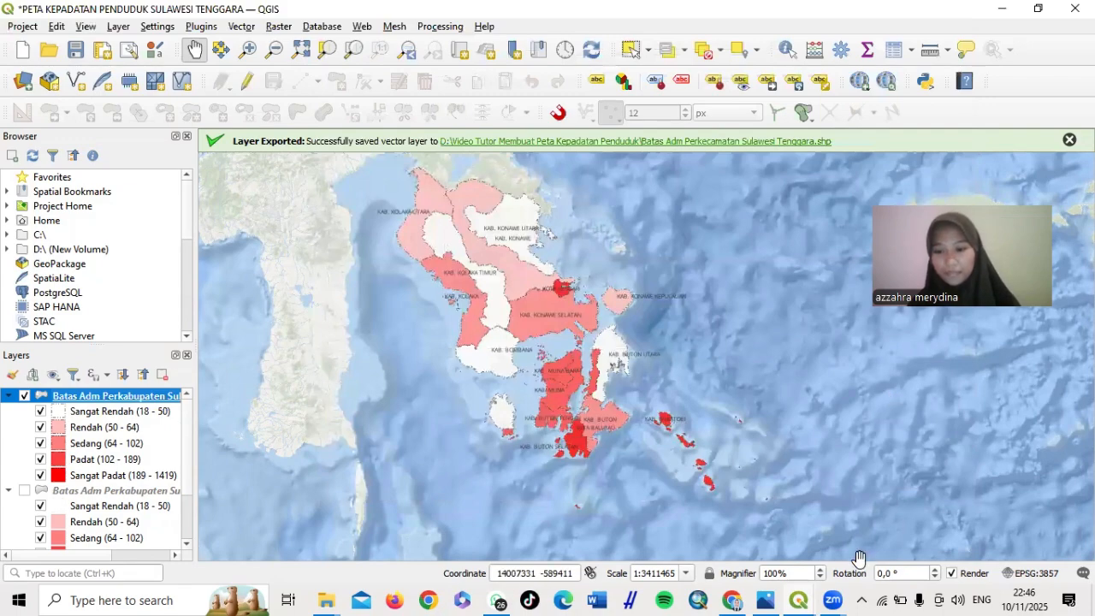
Select Map 1 in the layout and refresh its preview to show the restyled boundaries
{"action": "mouse_move", "coordinate": [804, 597]}
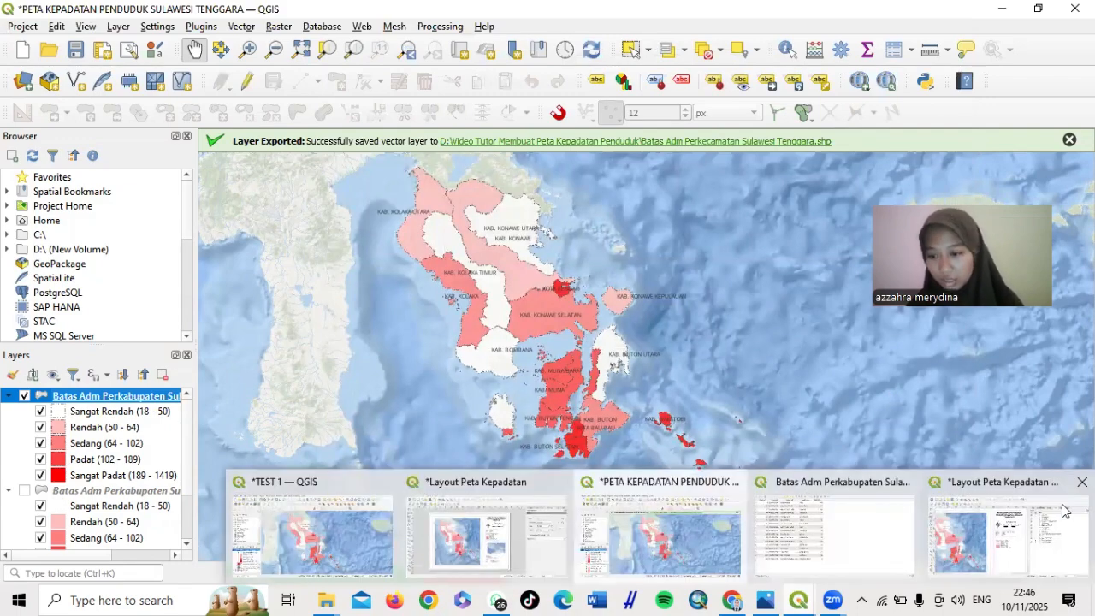
{"action": "left_click", "coordinate": [995, 524]}
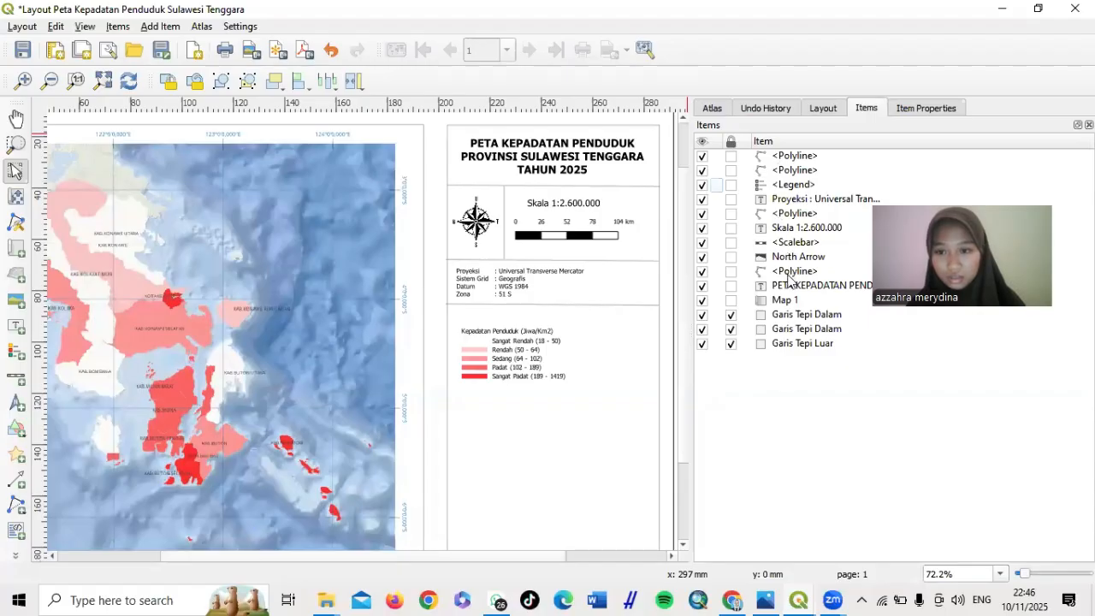
{"action": "left_click", "coordinate": [787, 301]}
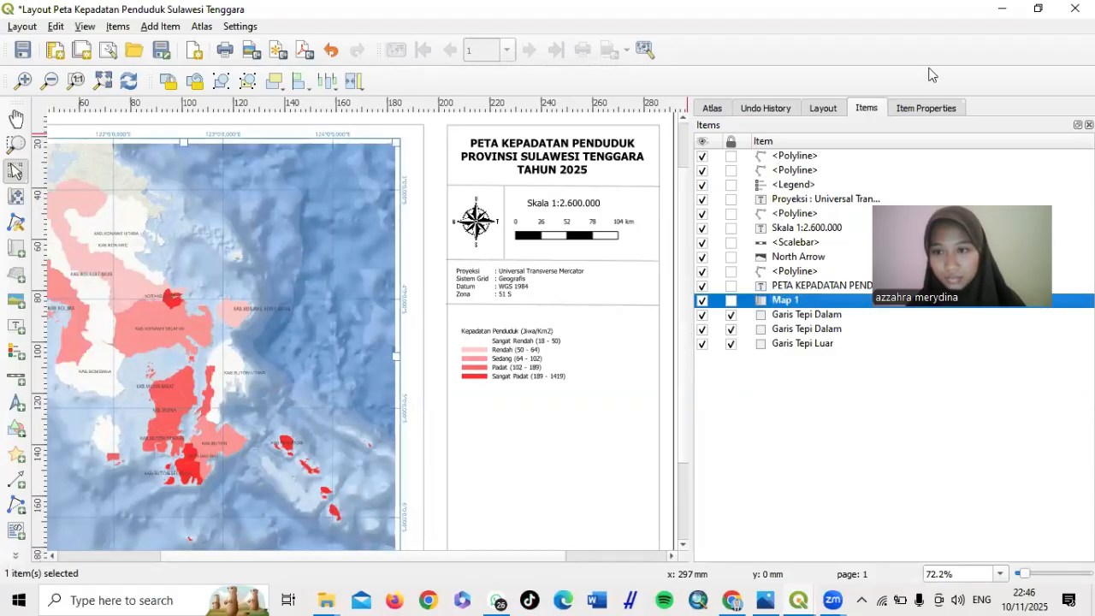
{"action": "left_click", "coordinate": [926, 109]}
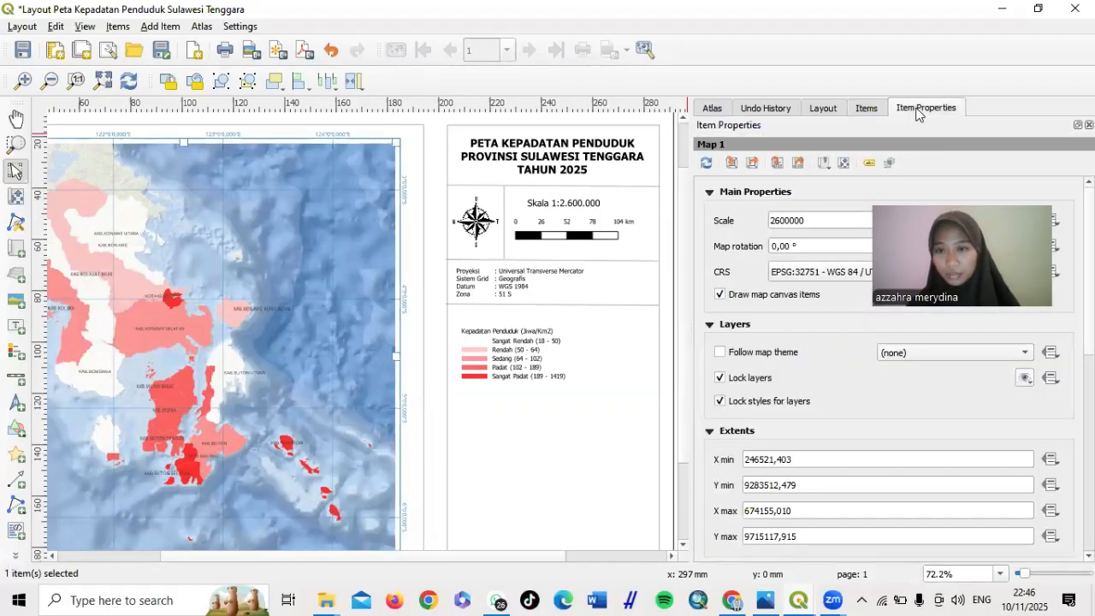
{"action": "left_click", "coordinate": [706, 163]}
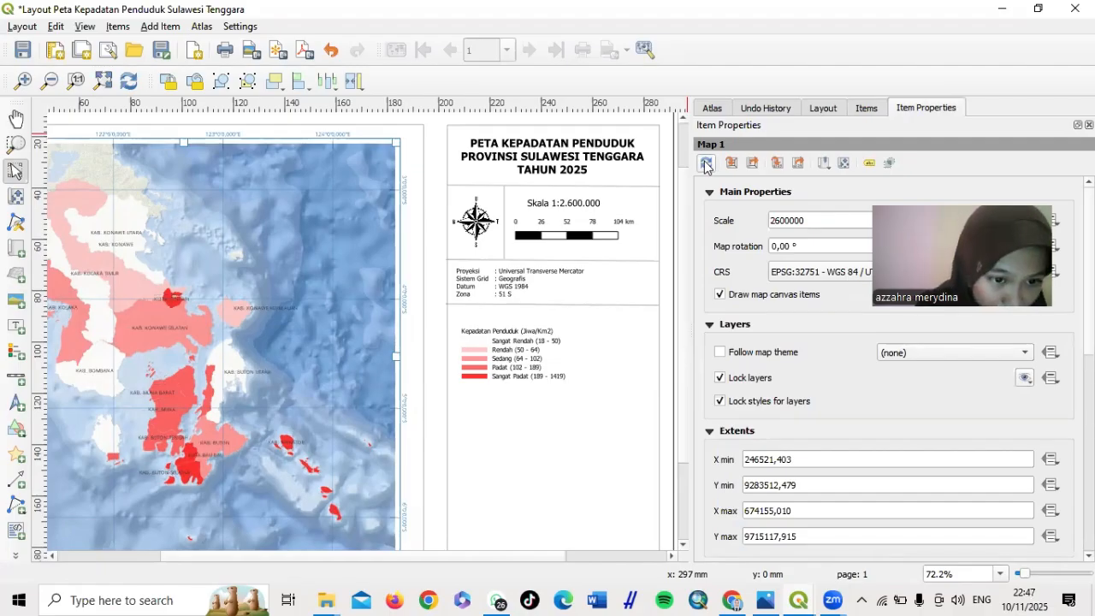
{"action": "left_click", "coordinate": [706, 164]}
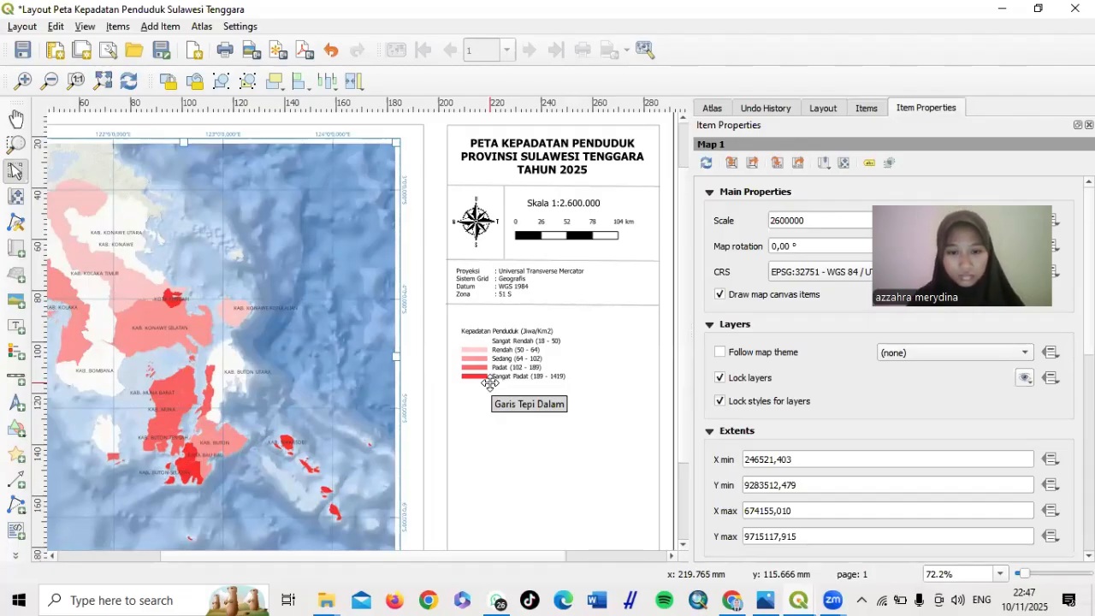
Turn on a black 0.30 mm frame for the density legend, then deselect it
{"action": "left_click", "coordinate": [489, 380]}
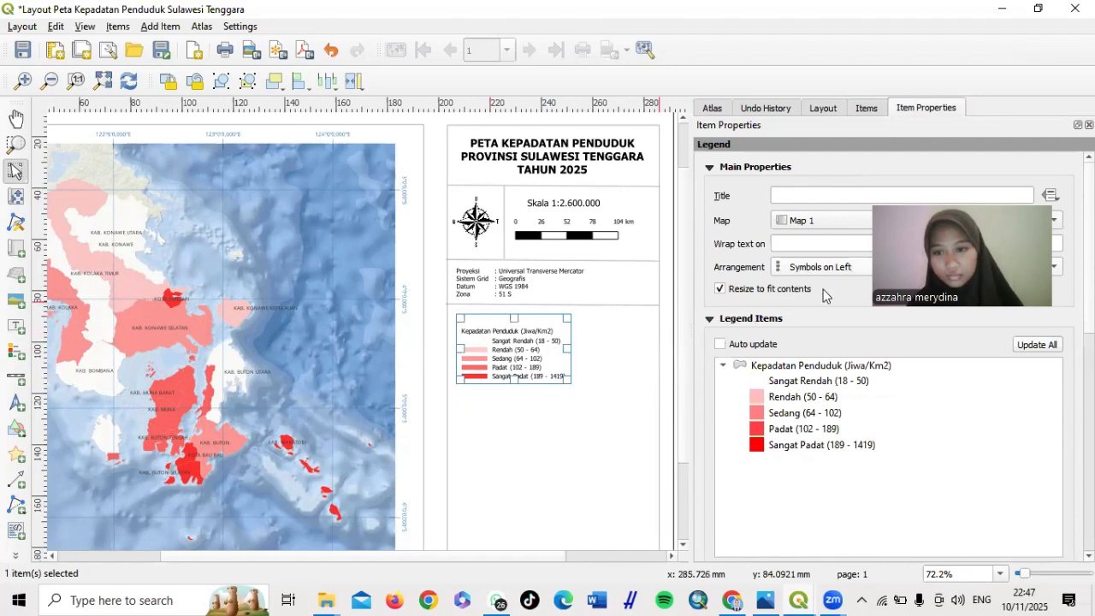
{"action": "scroll", "coordinate": [744, 319], "scroll_direction": "down", "scroll_amount": 10}
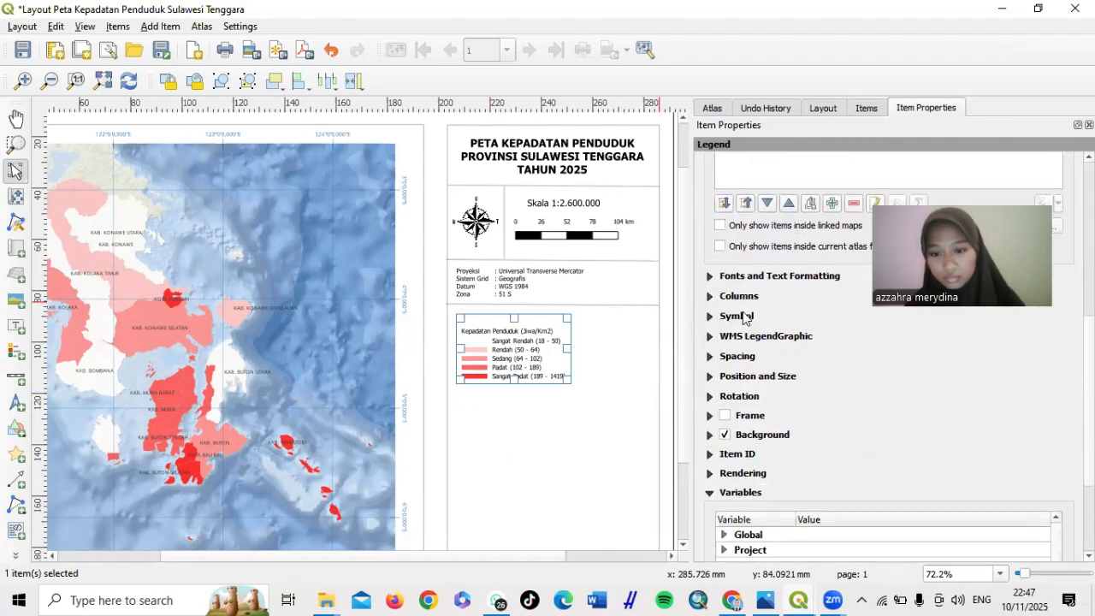
{"action": "scroll", "coordinate": [744, 318], "scroll_direction": "down", "scroll_amount": 1}
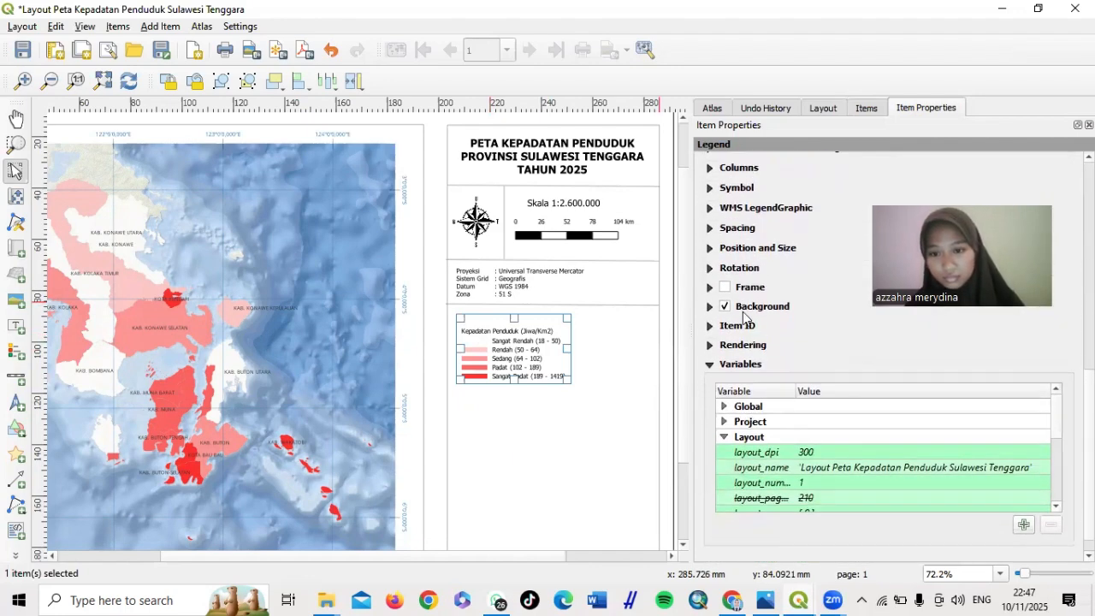
{"action": "left_click", "coordinate": [743, 290]}
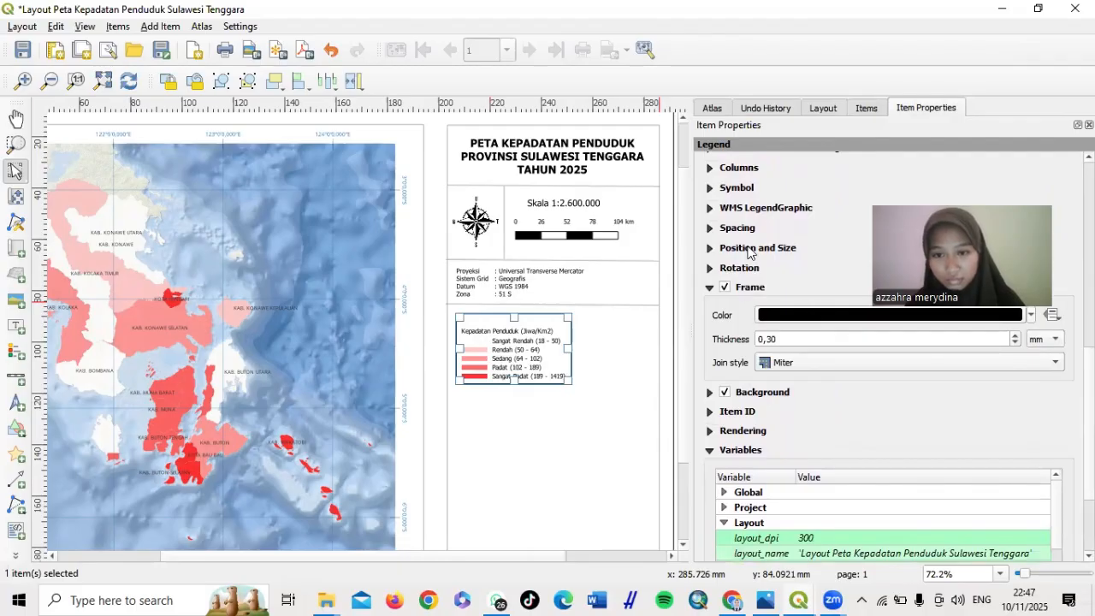
{"action": "scroll", "coordinate": [748, 252], "scroll_direction": "up", "scroll_amount": 5}
{"action": "scroll", "coordinate": [748, 252], "scroll_direction": "down", "scroll_amount": 6}
{"action": "scroll", "coordinate": [748, 251], "scroll_direction": "up", "scroll_amount": 5}
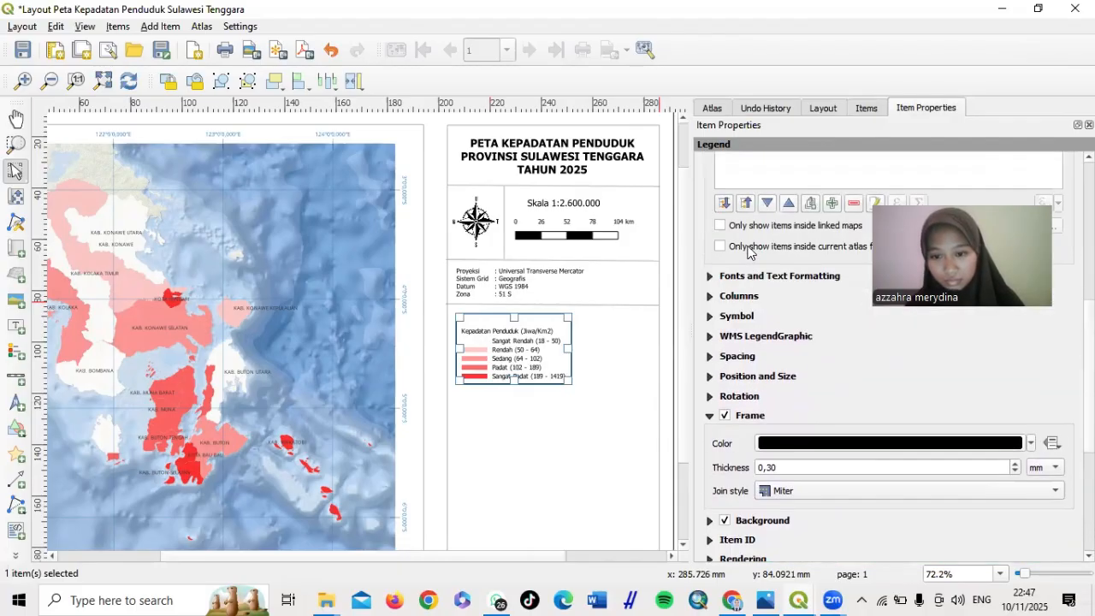
{"action": "scroll", "coordinate": [845, 381], "scroll_direction": "down", "scroll_amount": 6}
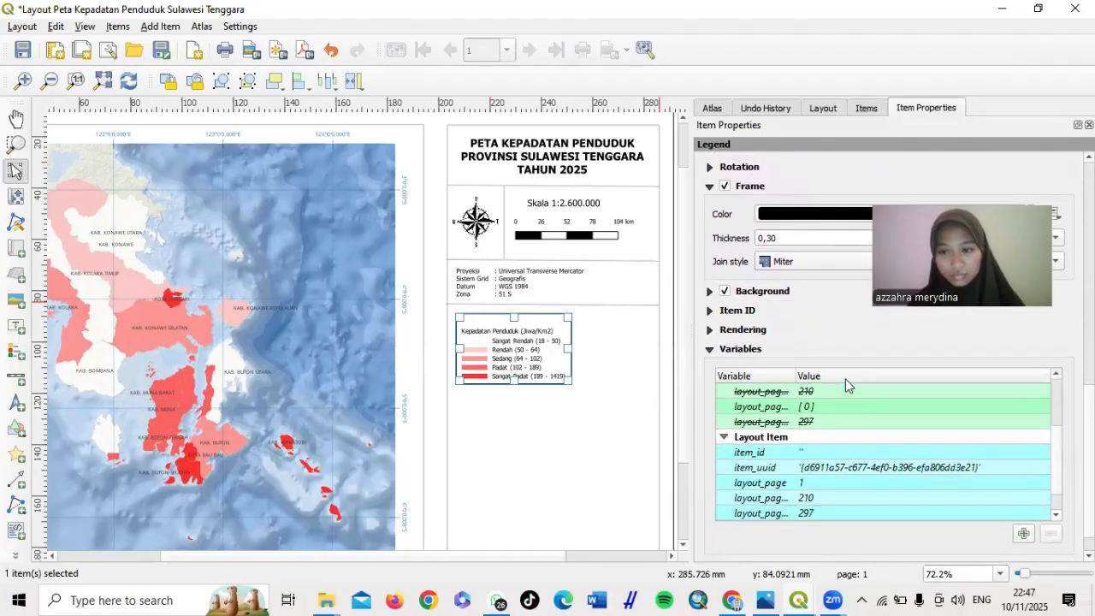
{"action": "left_click", "coordinate": [527, 471]}
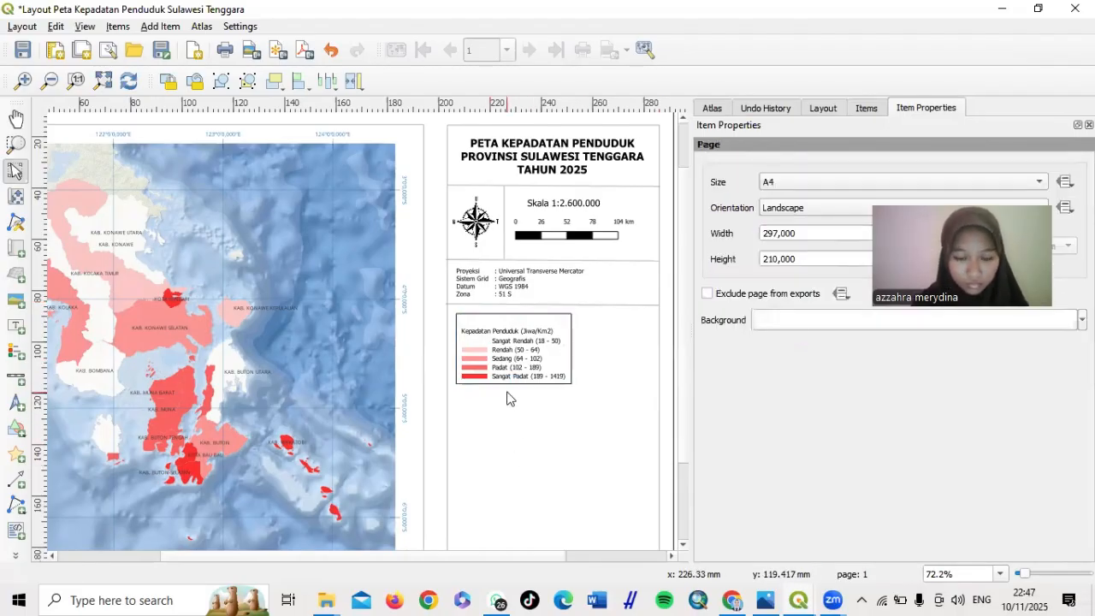
Select the Map 1 item from the Items list and refresh its map preview
{"action": "scroll", "coordinate": [507, 398], "scroll_direction": "up", "scroll_amount": 3}
{"action": "scroll", "coordinate": [507, 398], "scroll_direction": "down", "scroll_amount": 2}
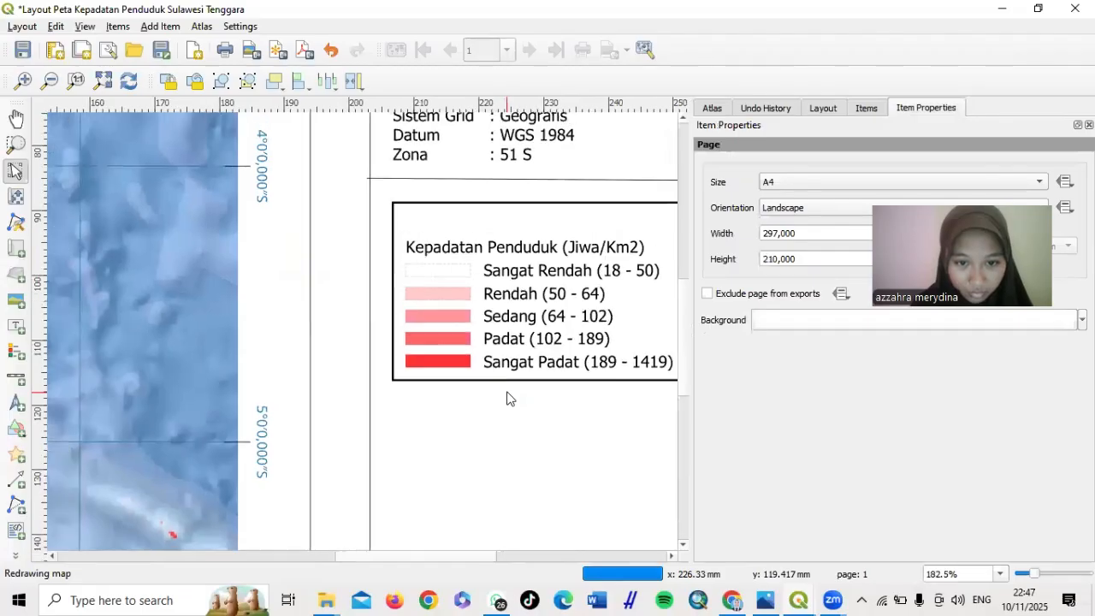
{"action": "scroll", "coordinate": [507, 398], "scroll_direction": "down", "scroll_amount": 2}
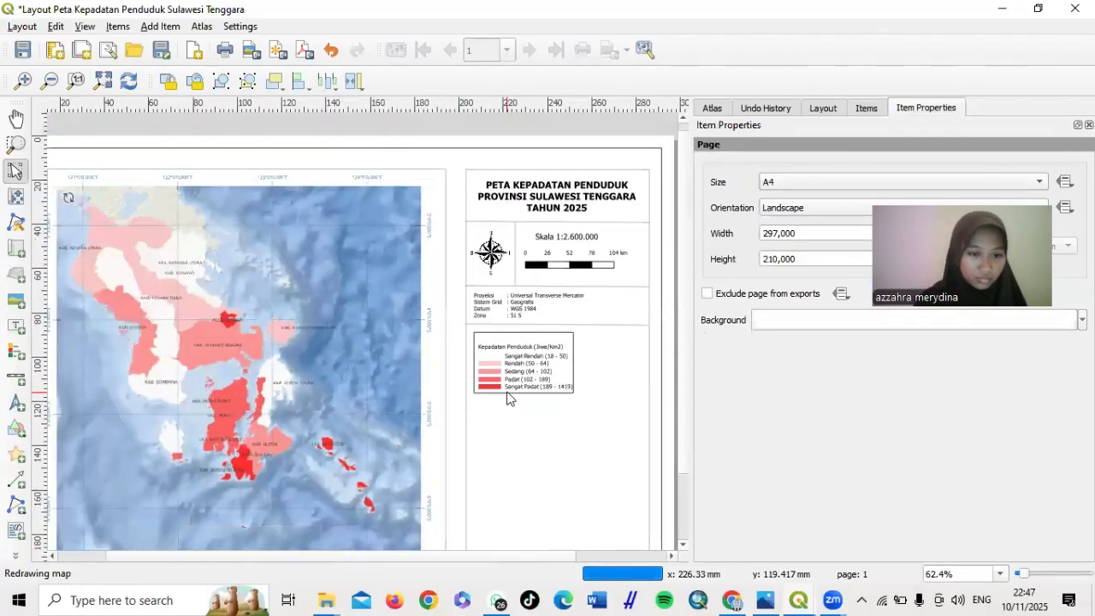
{"action": "scroll", "coordinate": [507, 398], "scroll_direction": "down", "scroll_amount": 1}
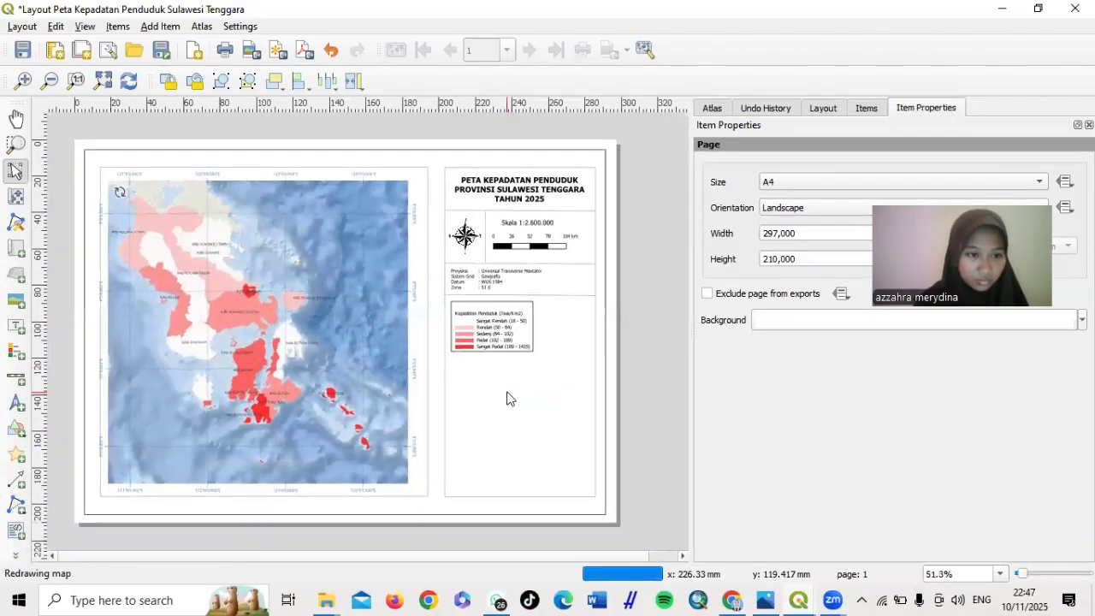
{"action": "left_click", "coordinate": [658, 372]}
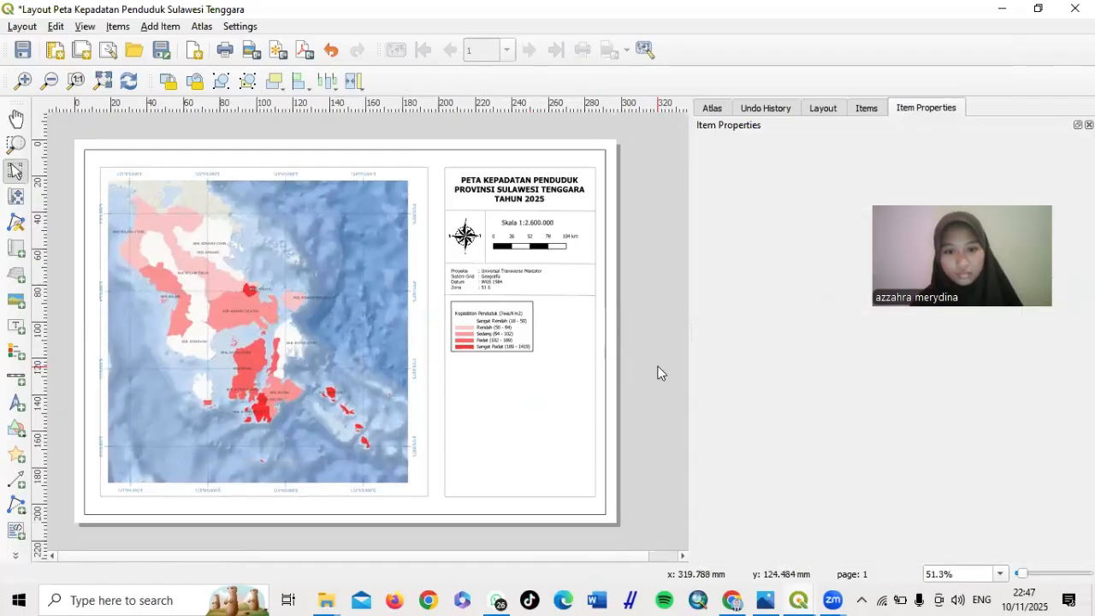
{"action": "left_click", "coordinate": [511, 386]}
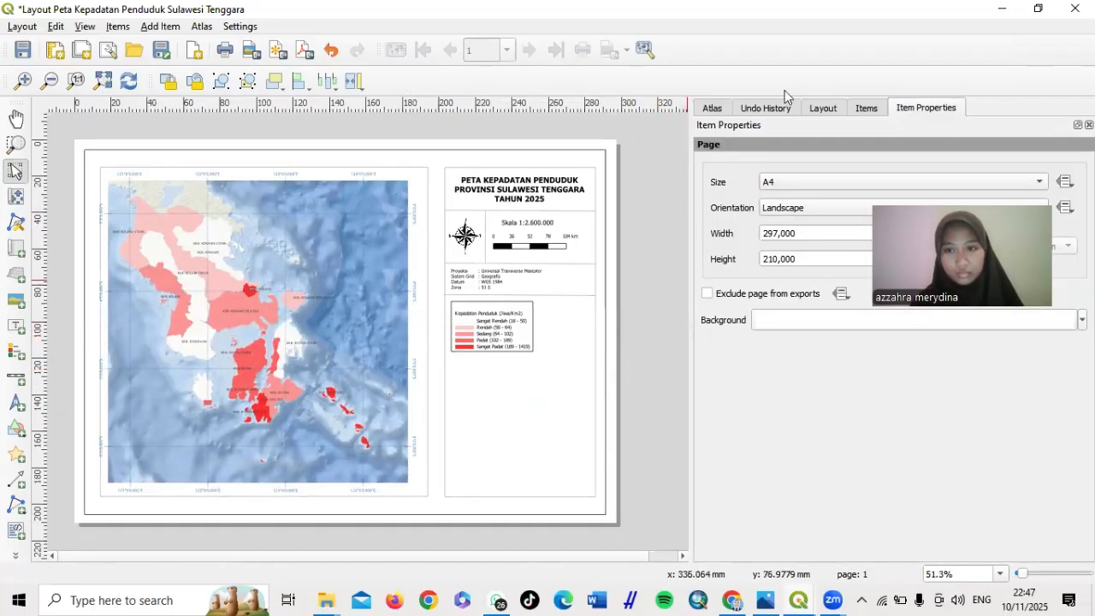
{"action": "left_click", "coordinate": [864, 108]}
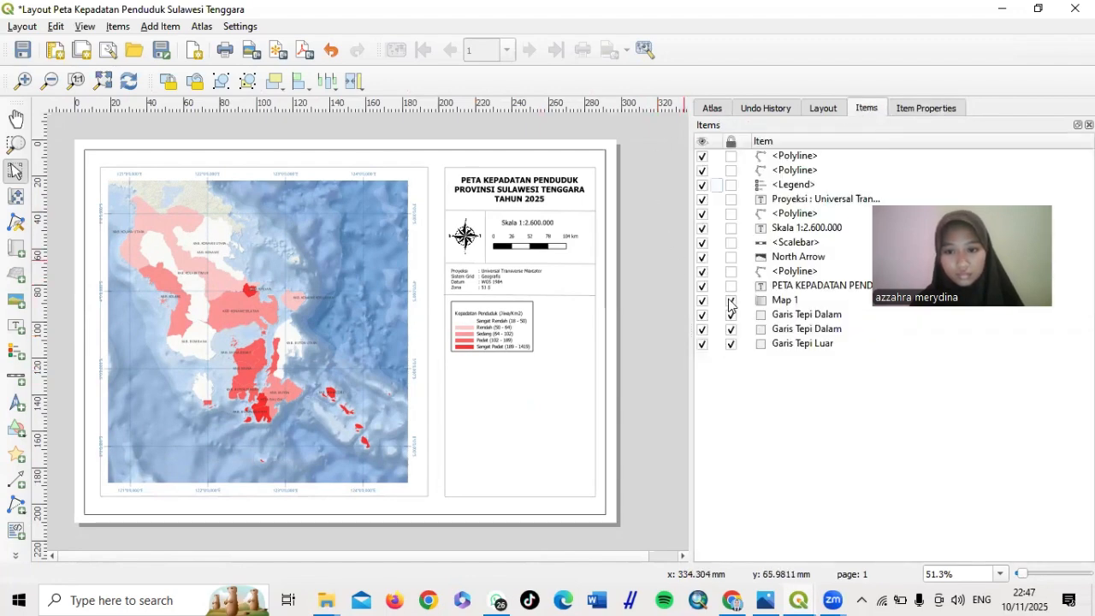
{"action": "left_click", "coordinate": [779, 300]}
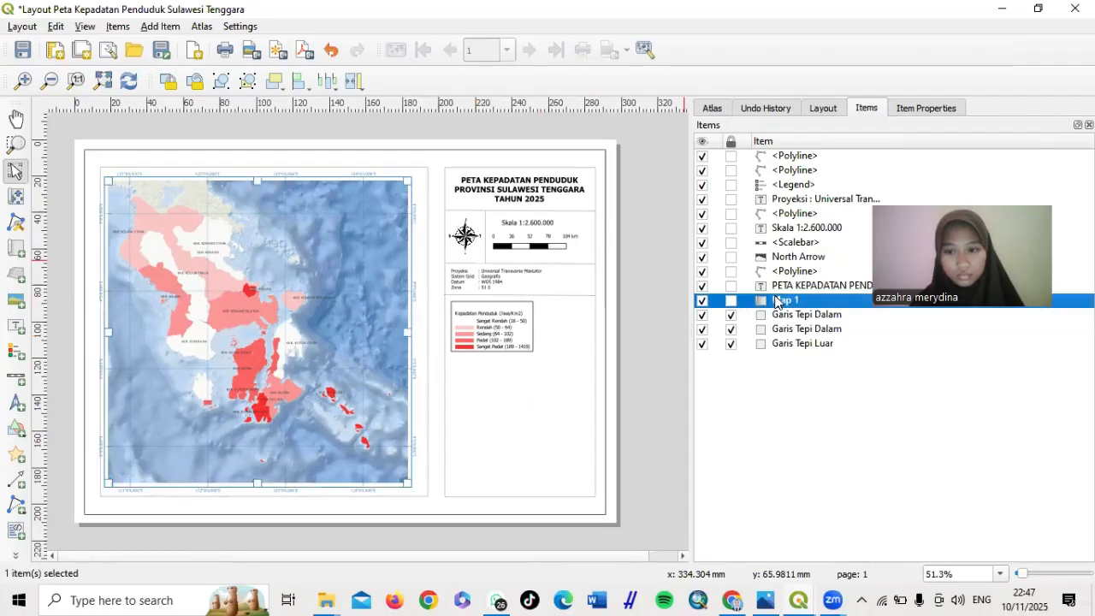
{"action": "left_click", "coordinate": [937, 109]}
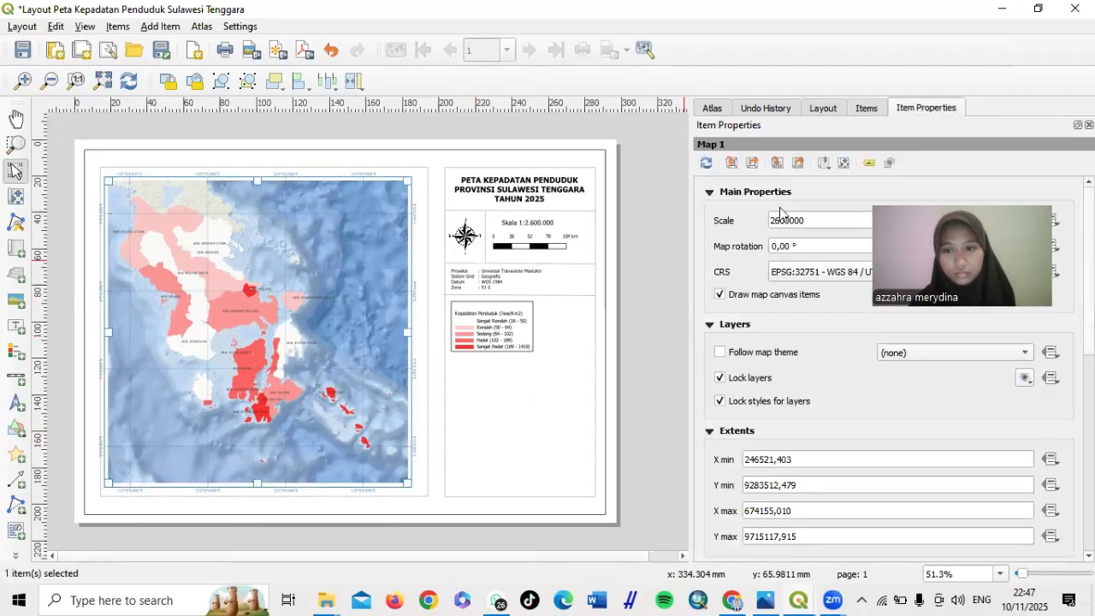
{"action": "left_click", "coordinate": [706, 163]}
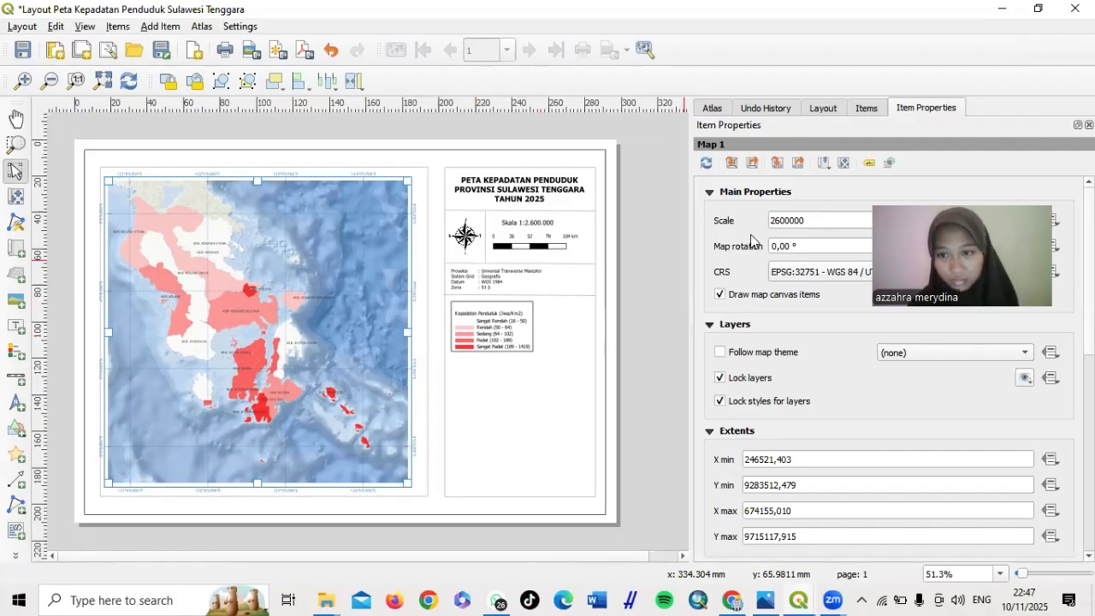
Untick Lock layers, update the Map 1 preview, then lock its layers again
{"action": "scroll", "coordinate": [751, 241], "scroll_direction": "down", "scroll_amount": 4}
{"action": "scroll", "coordinate": [751, 241], "scroll_direction": "up", "scroll_amount": 3}
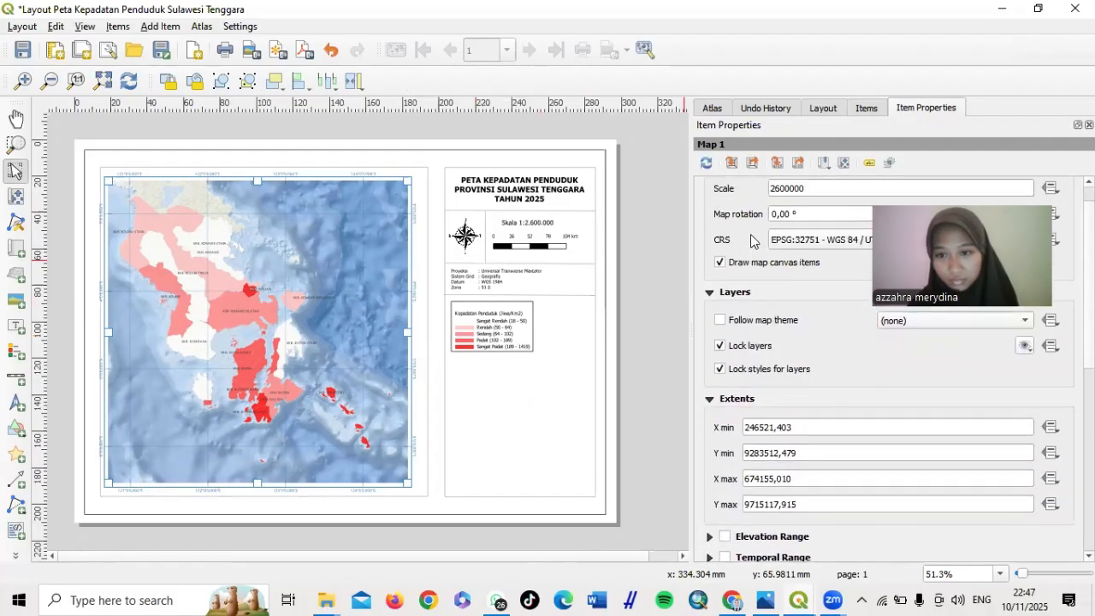
{"action": "left_click", "coordinate": [721, 350]}
{"action": "scroll", "coordinate": [718, 294], "scroll_direction": "up", "scroll_amount": 1}
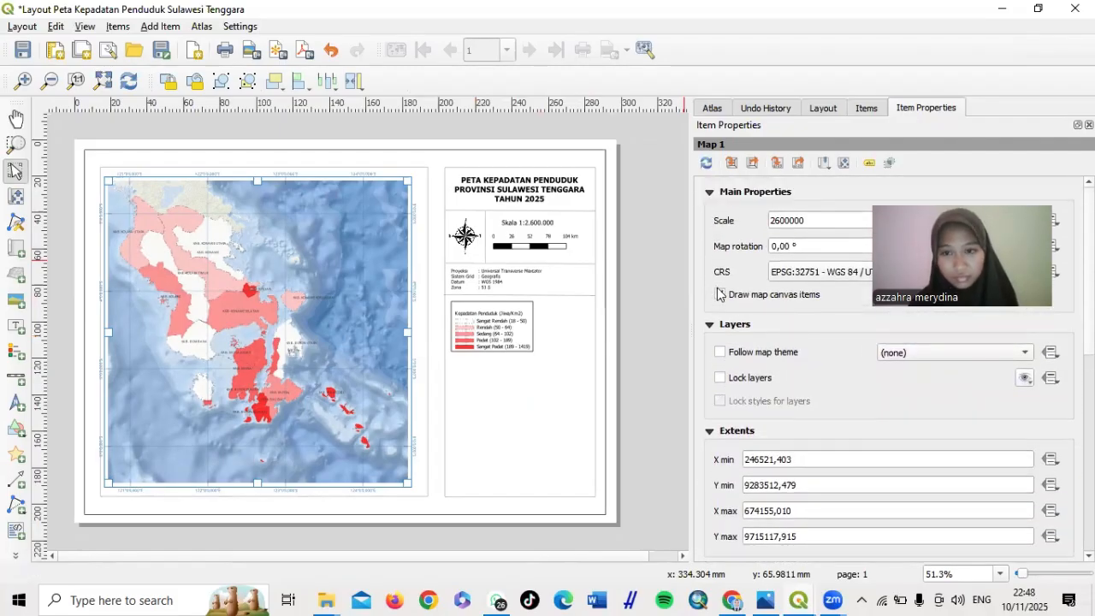
{"action": "left_click", "coordinate": [706, 163]}
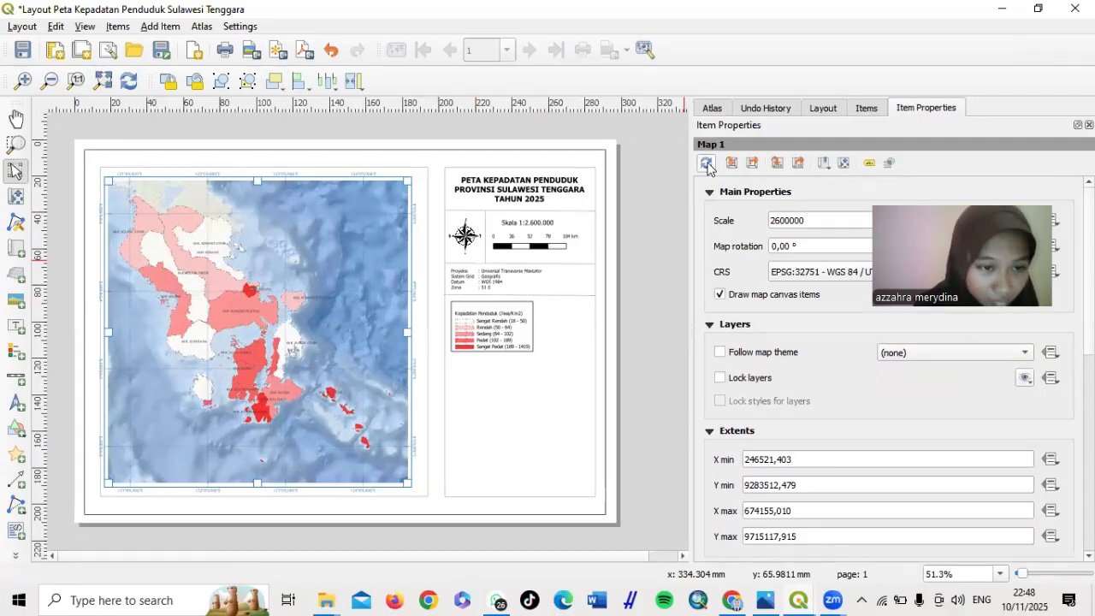
{"action": "scroll", "coordinate": [707, 366], "scroll_direction": "down", "scroll_amount": 6}
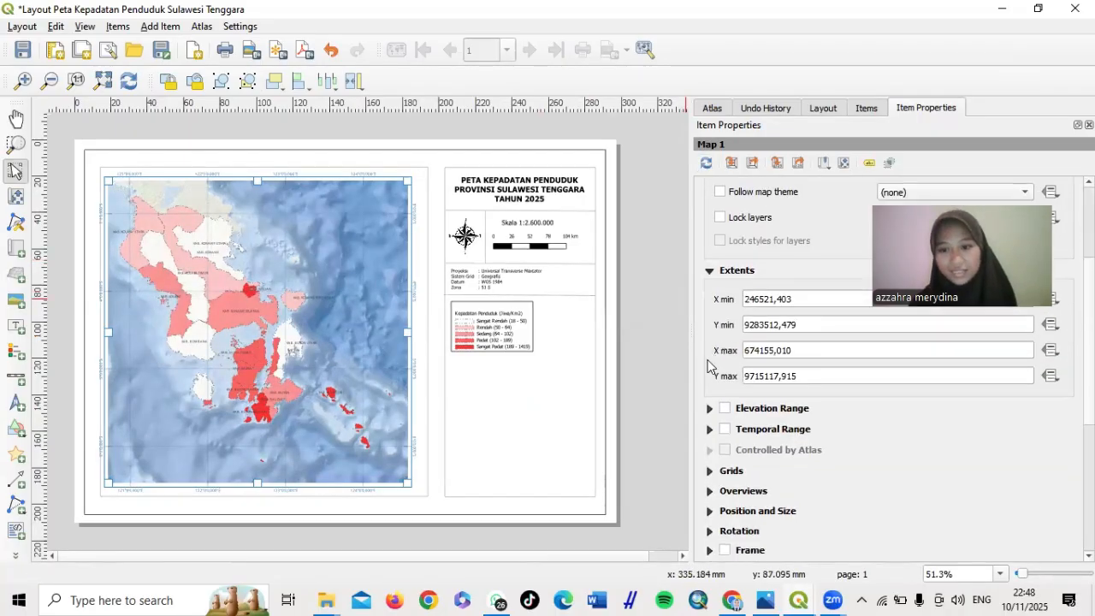
{"action": "scroll", "coordinate": [707, 366], "scroll_direction": "up", "scroll_amount": 6}
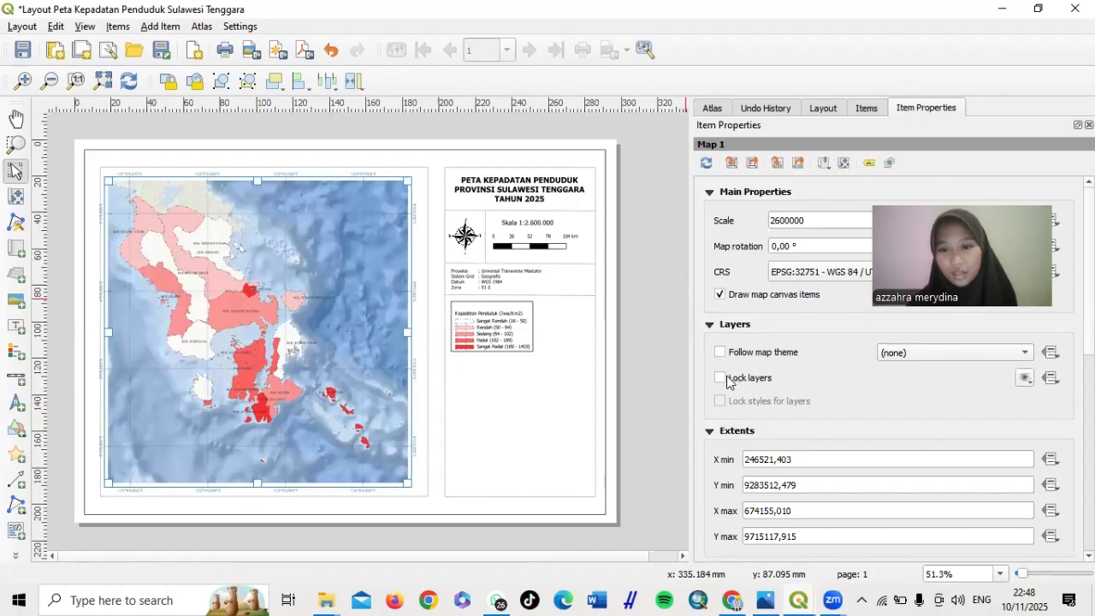
{"action": "left_click", "coordinate": [719, 378]}
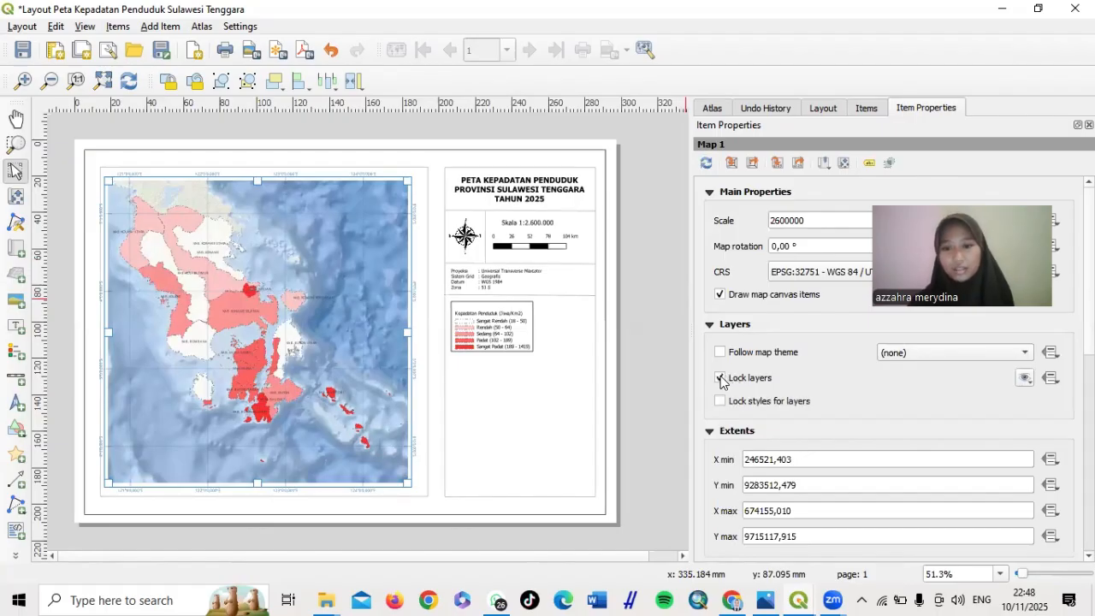
{"action": "left_click", "coordinate": [863, 108]}
Tick the lock box beside Map 1 in the Items list and deselect the map
{"action": "left_click", "coordinate": [731, 300]}
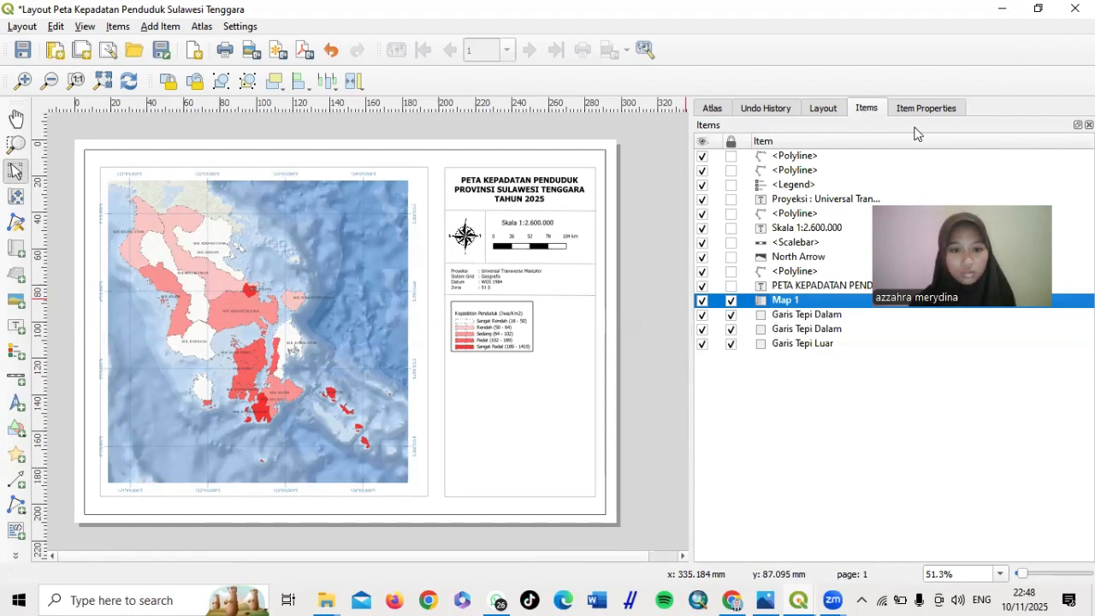
{"action": "scroll", "coordinate": [533, 347], "scroll_direction": "up", "scroll_amount": 3}
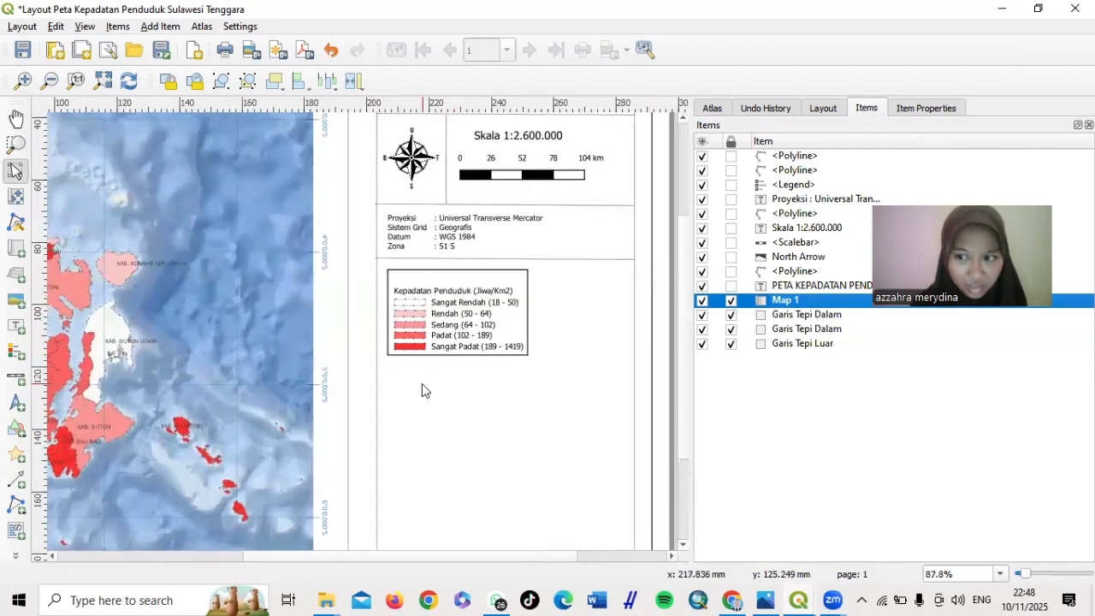
{"action": "scroll", "coordinate": [422, 385], "scroll_direction": "down", "scroll_amount": 3}
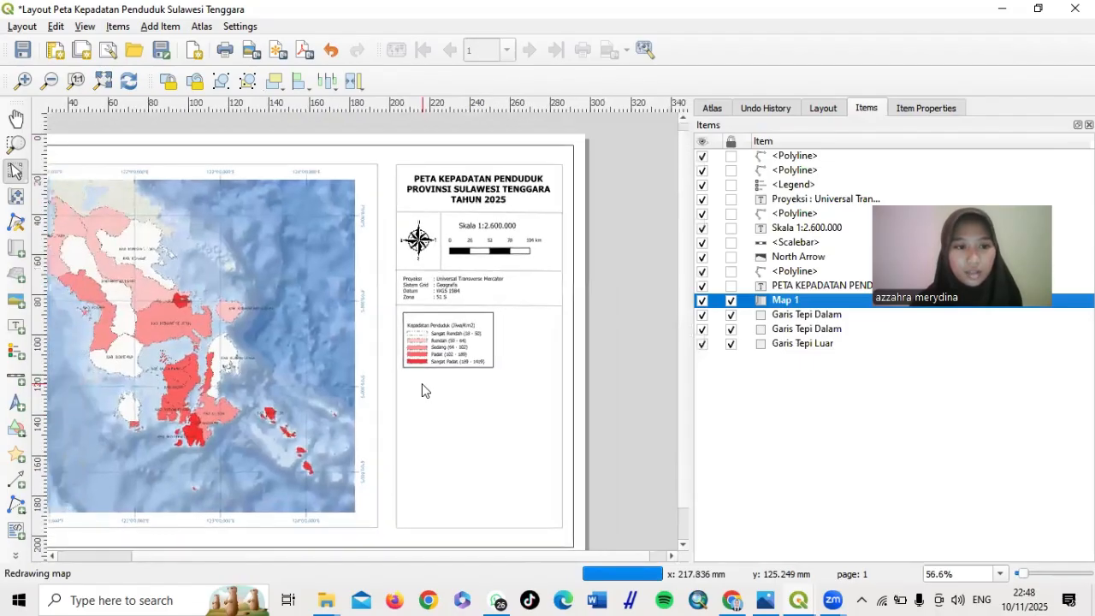
{"action": "scroll", "coordinate": [422, 384], "scroll_direction": "down", "scroll_amount": 1}
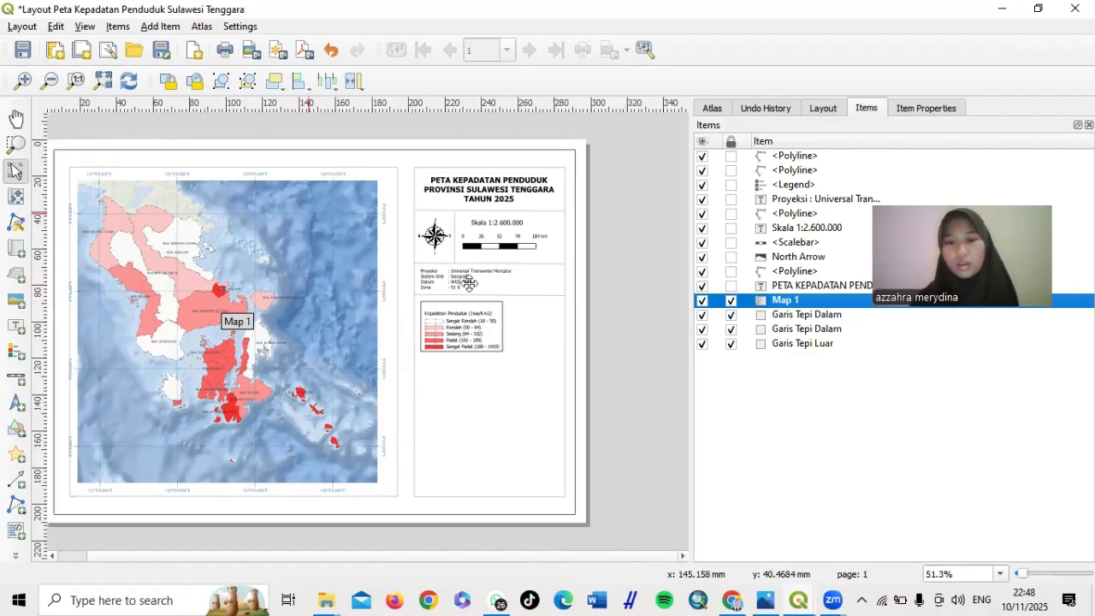
{"action": "left_click", "coordinate": [657, 391]}
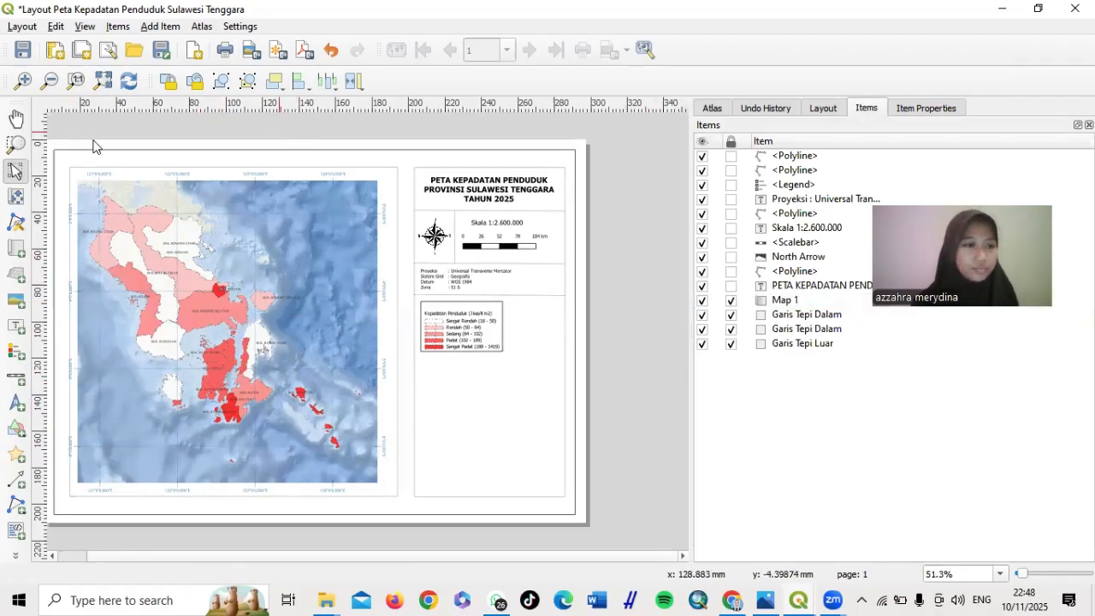
Remove the frame from the density legend
{"action": "left_click", "coordinate": [551, 296]}
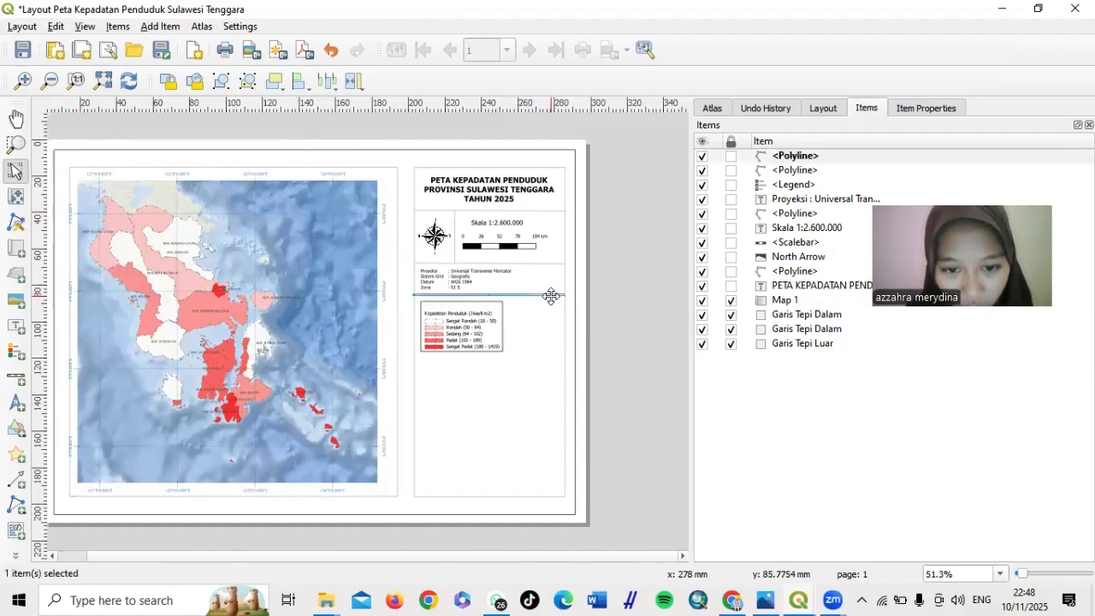
{"action": "left_click", "coordinate": [490, 315]}
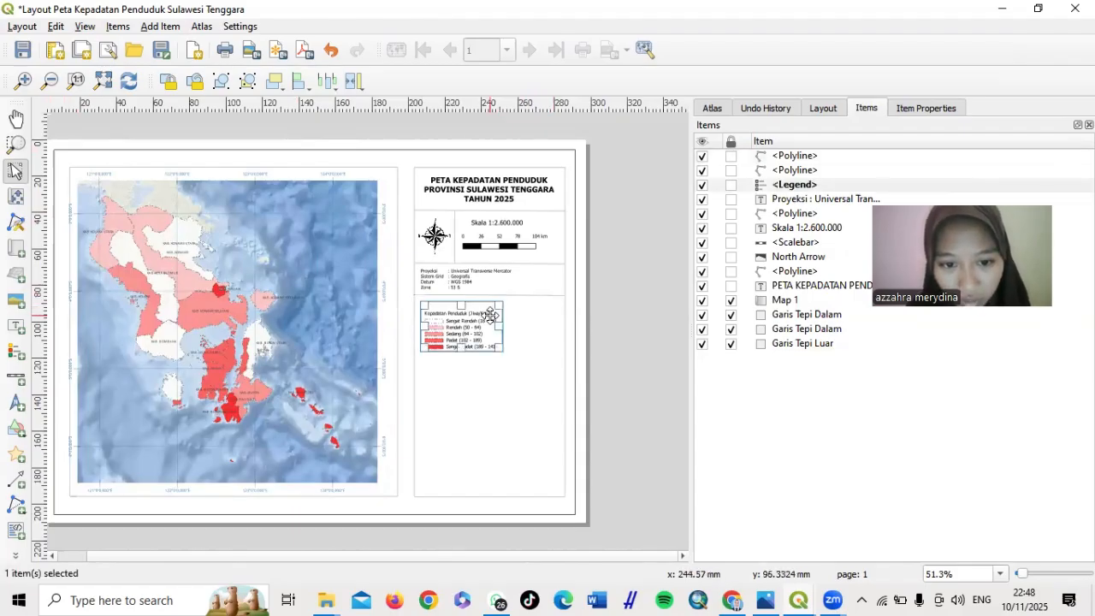
{"action": "left_click", "coordinate": [949, 109]}
{"action": "scroll", "coordinate": [767, 319], "scroll_direction": "down", "scroll_amount": 5}
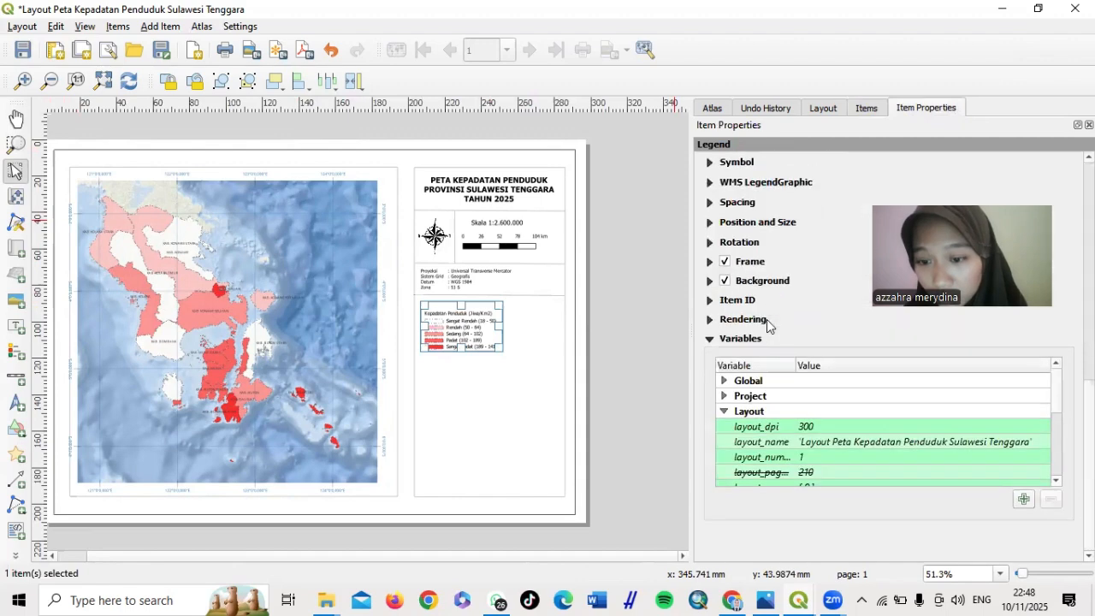
{"action": "left_click", "coordinate": [725, 263]}
{"action": "left_click", "coordinate": [640, 282]}
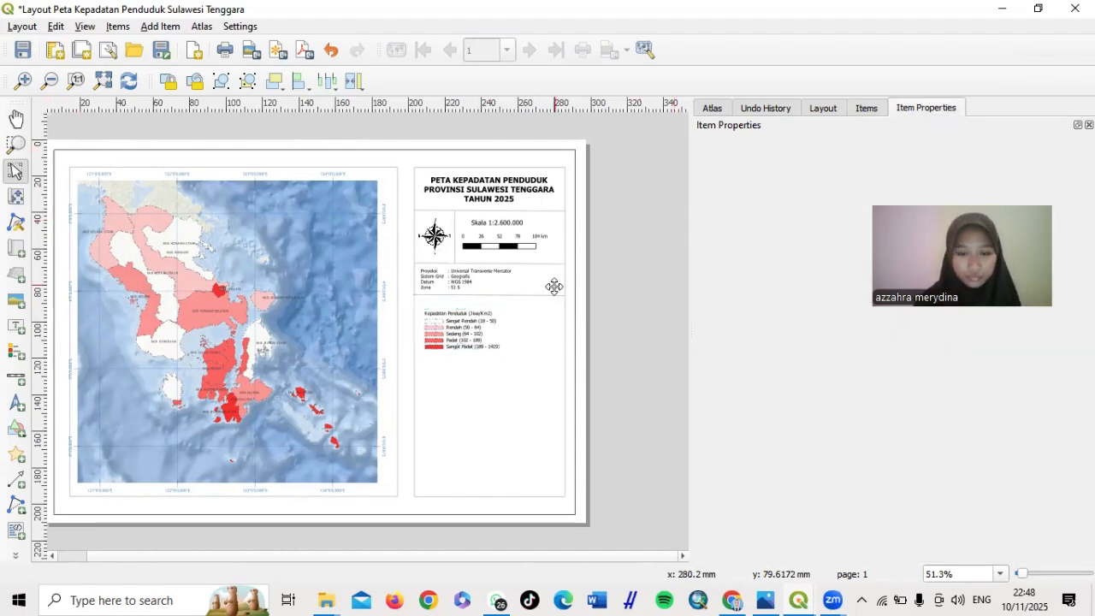
Copy the divider line and place the pasted copy just below the legend
{"action": "left_click", "coordinate": [545, 296]}
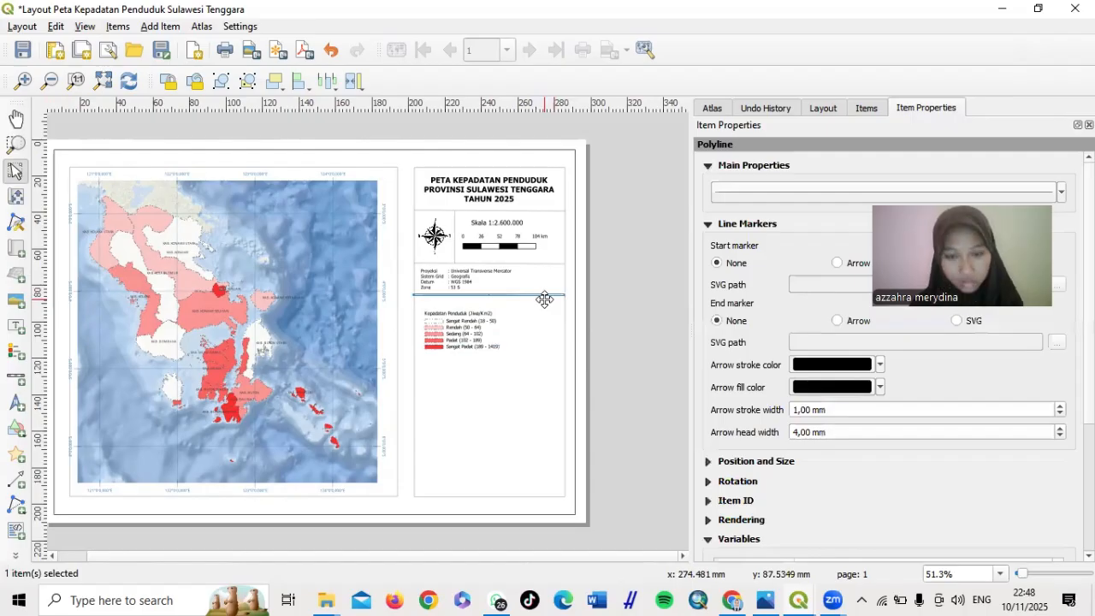
{"action": "right_click", "coordinate": [544, 298]}
{"action": "left_click", "coordinate": [564, 345]}
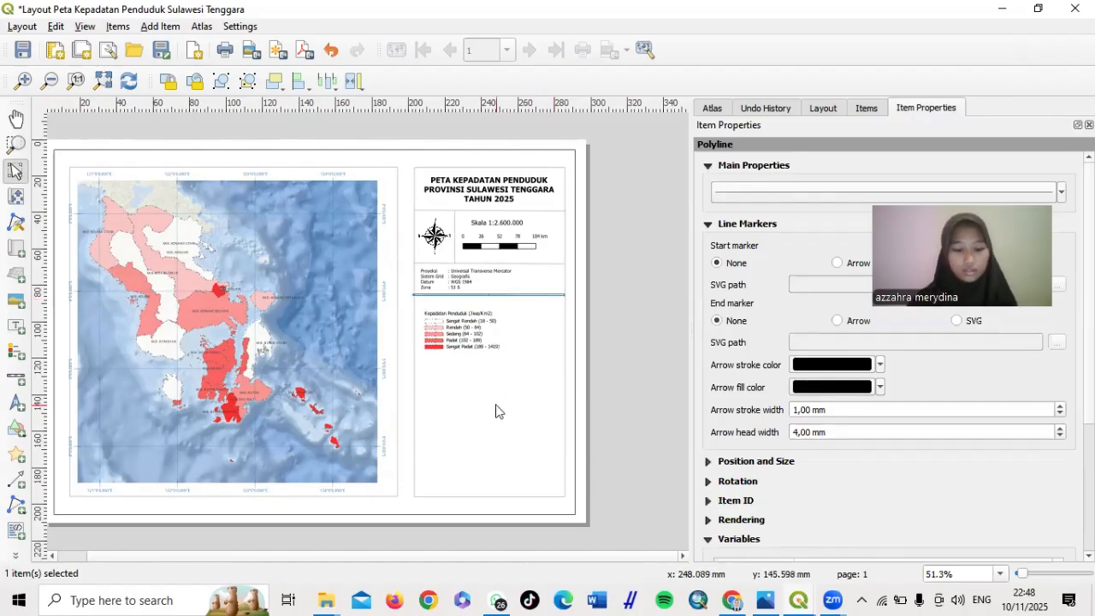
{"action": "key", "text": "ctrl+v"}
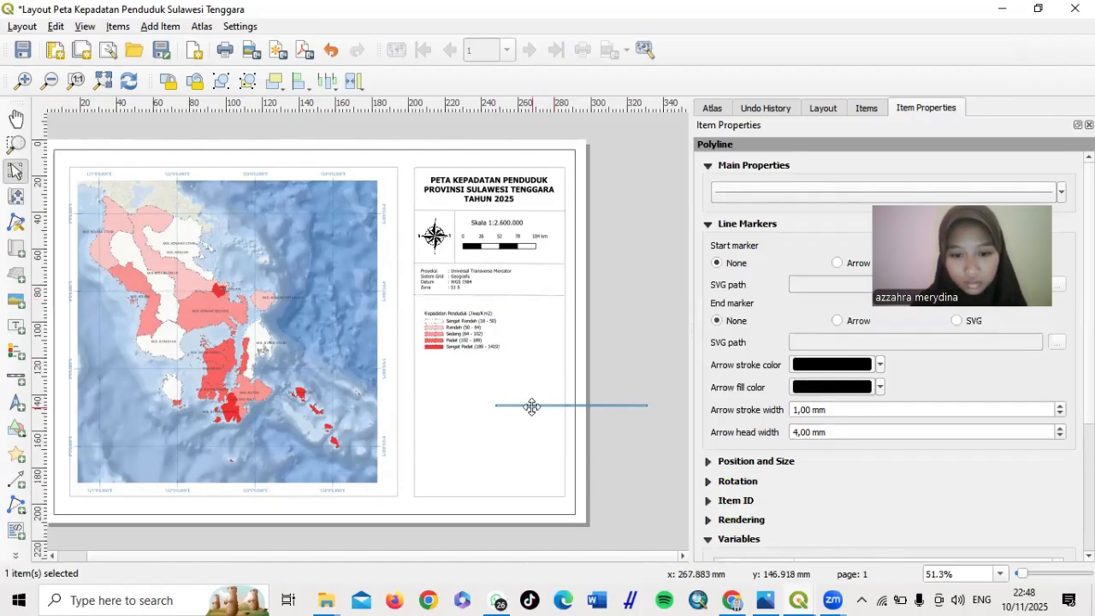
{"action": "left_click_drag", "start_coordinate": [531, 404], "coordinate": [452, 356]}
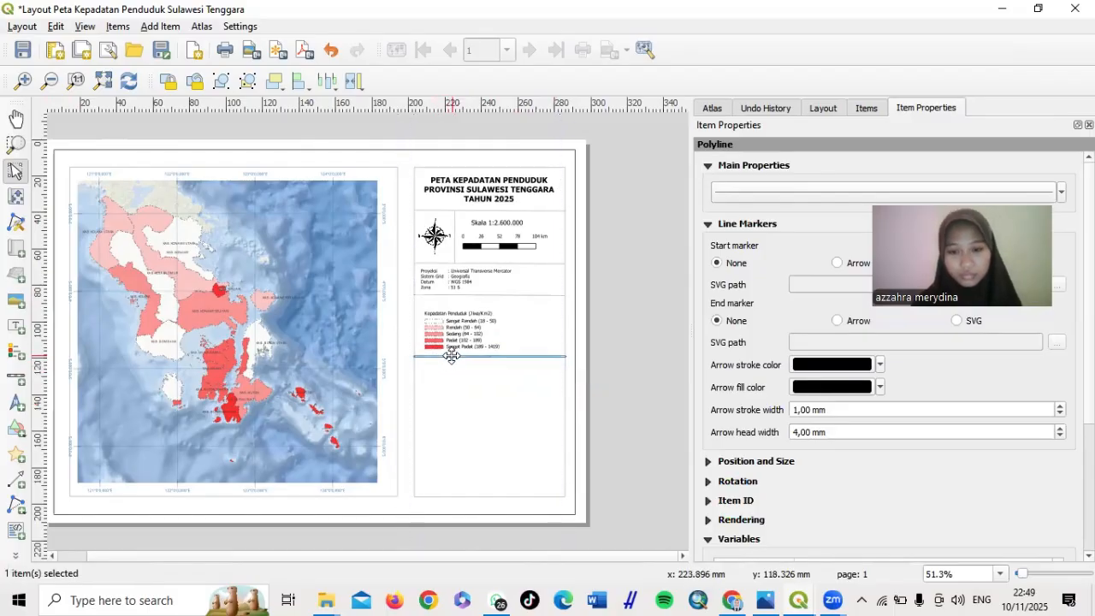
{"action": "left_click", "coordinate": [619, 360]}
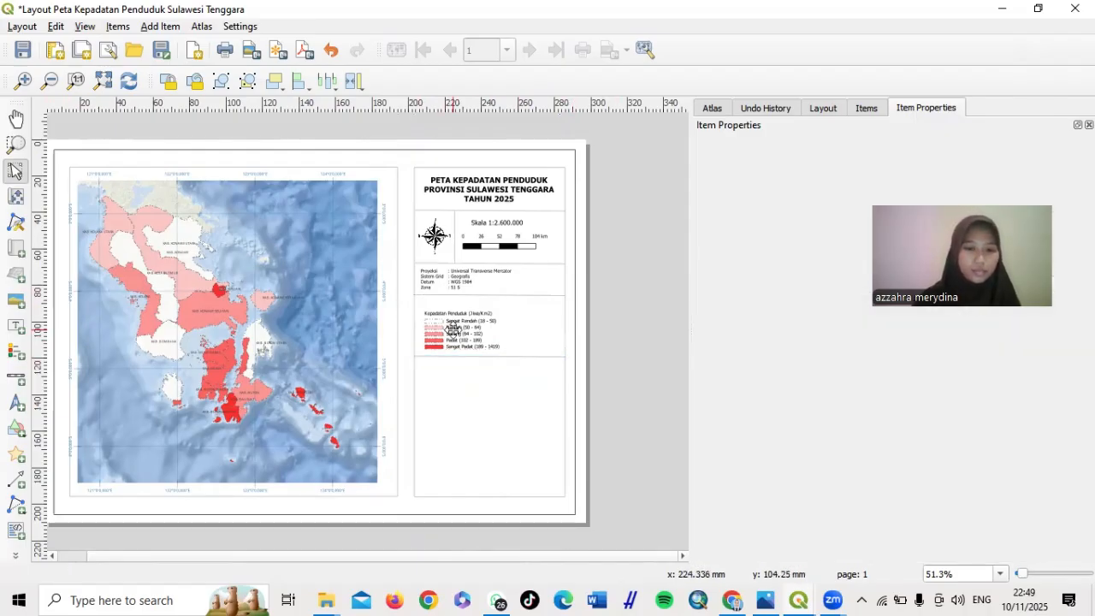
Nudge the legend and the new divider line slightly upward
{"action": "left_click_drag", "start_coordinate": [453, 328], "coordinate": [453, 321]}
{"action": "left_click", "coordinate": [660, 339]}
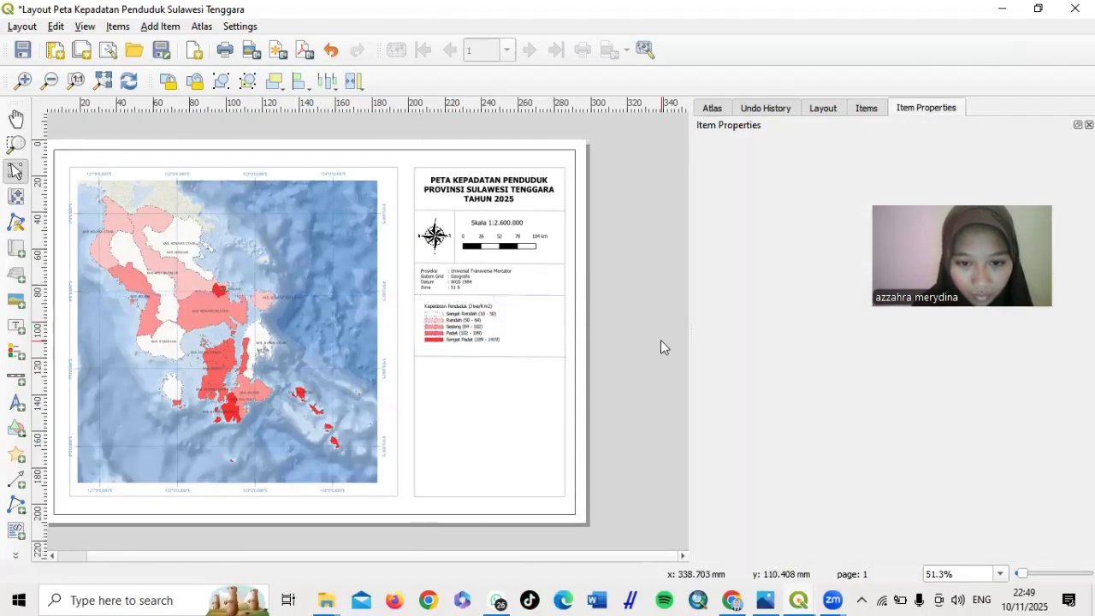
{"action": "left_click", "coordinate": [516, 355]}
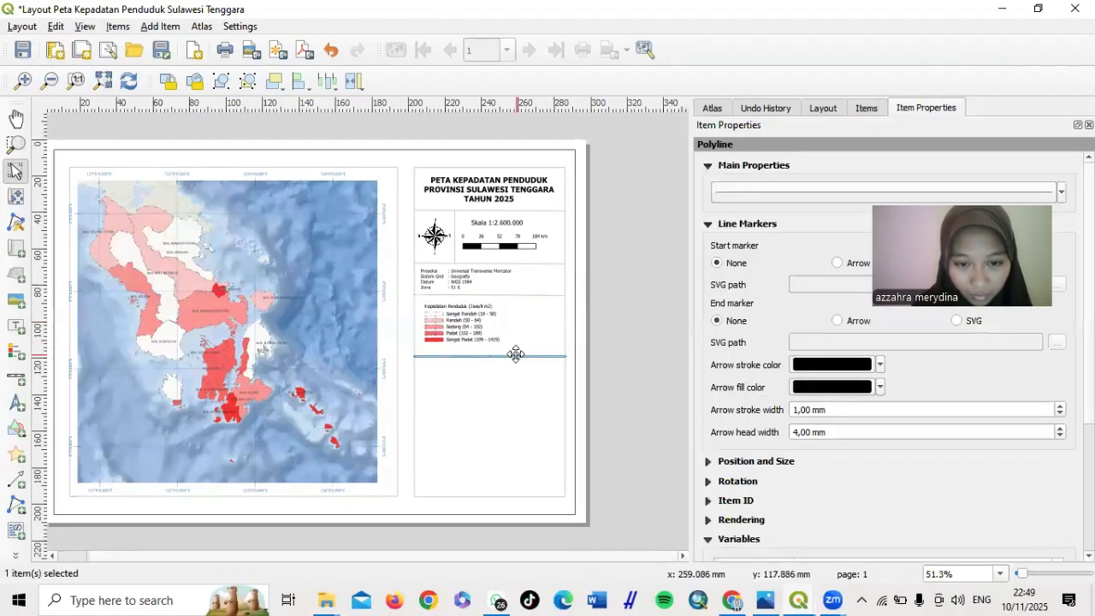
{"action": "left_click_drag", "start_coordinate": [516, 354], "coordinate": [518, 349]}
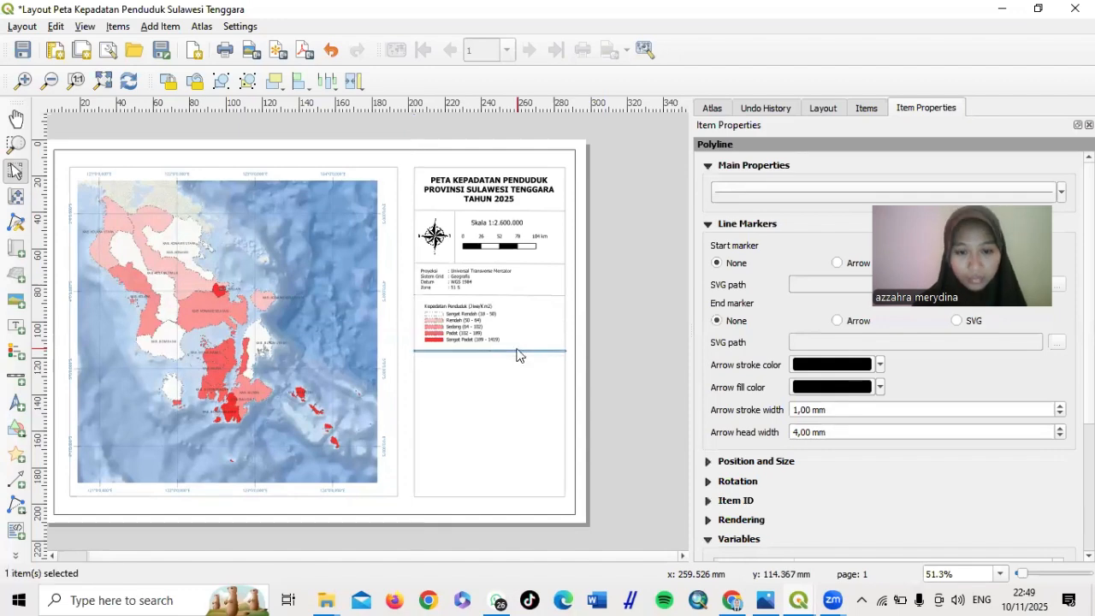
{"action": "left_click", "coordinate": [650, 347]}
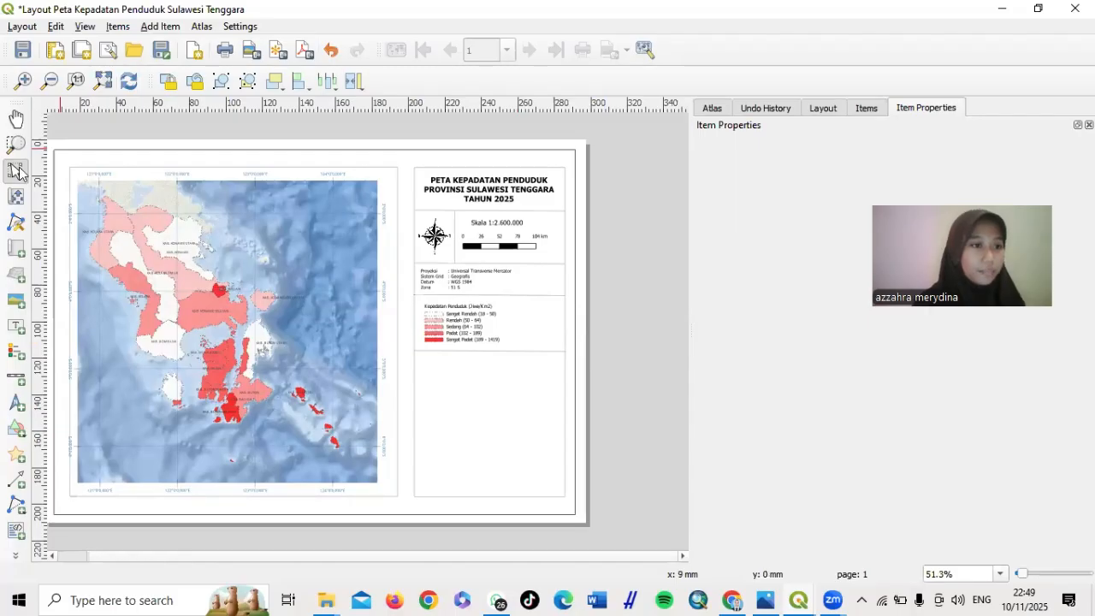
Draw a new map frame in the empty space beneath the legend and adjust its top edge
{"action": "left_click", "coordinate": [17, 249]}
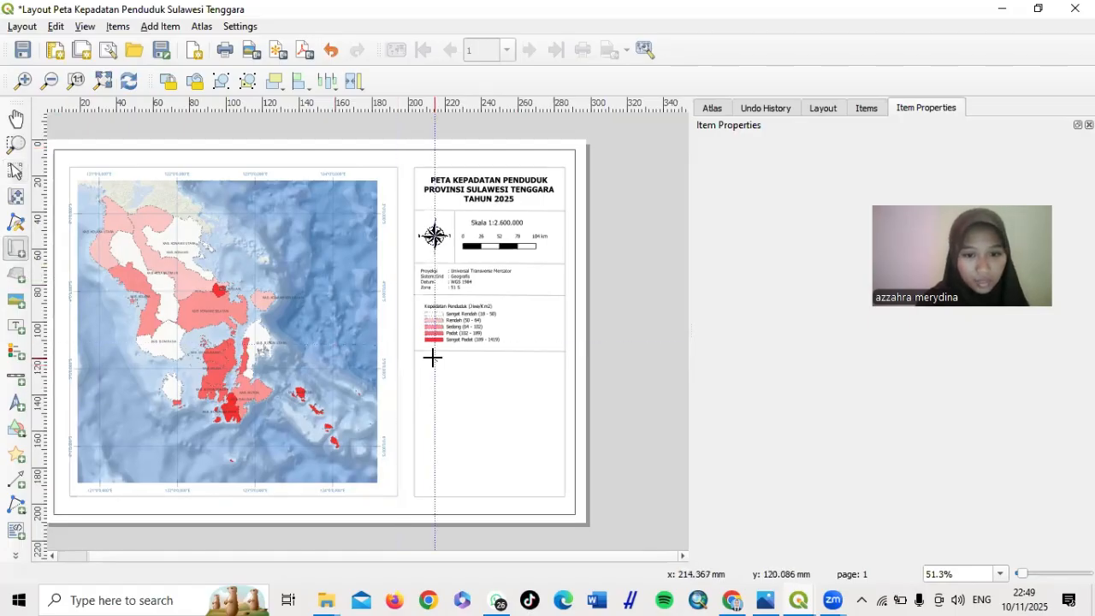
{"action": "left_click_drag", "start_coordinate": [421, 355], "coordinate": [552, 408]}
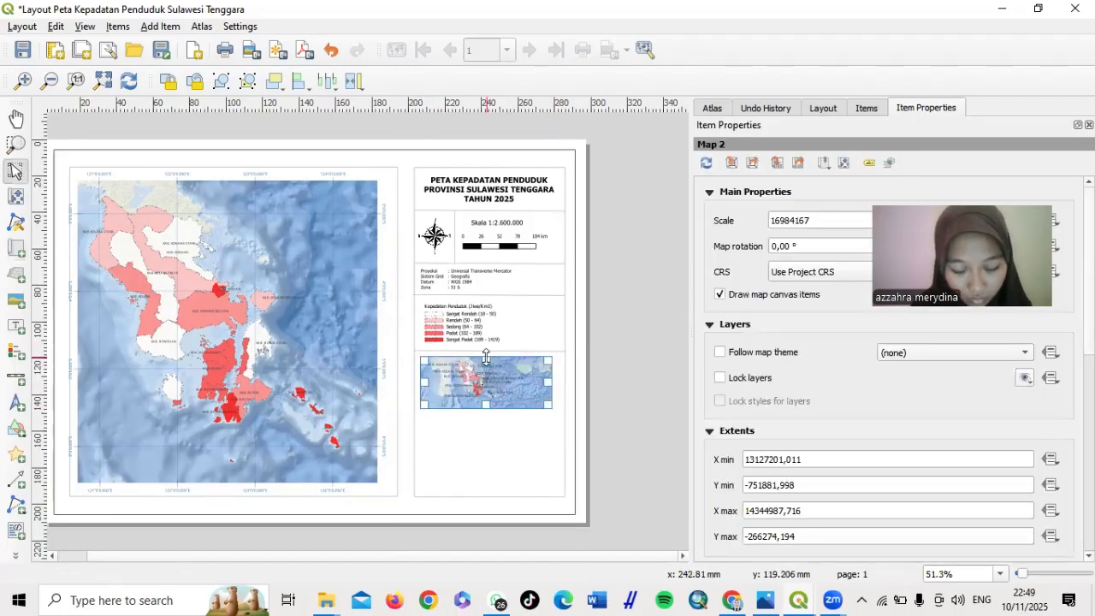
{"action": "left_click_drag", "start_coordinate": [487, 357], "coordinate": [487, 362]}
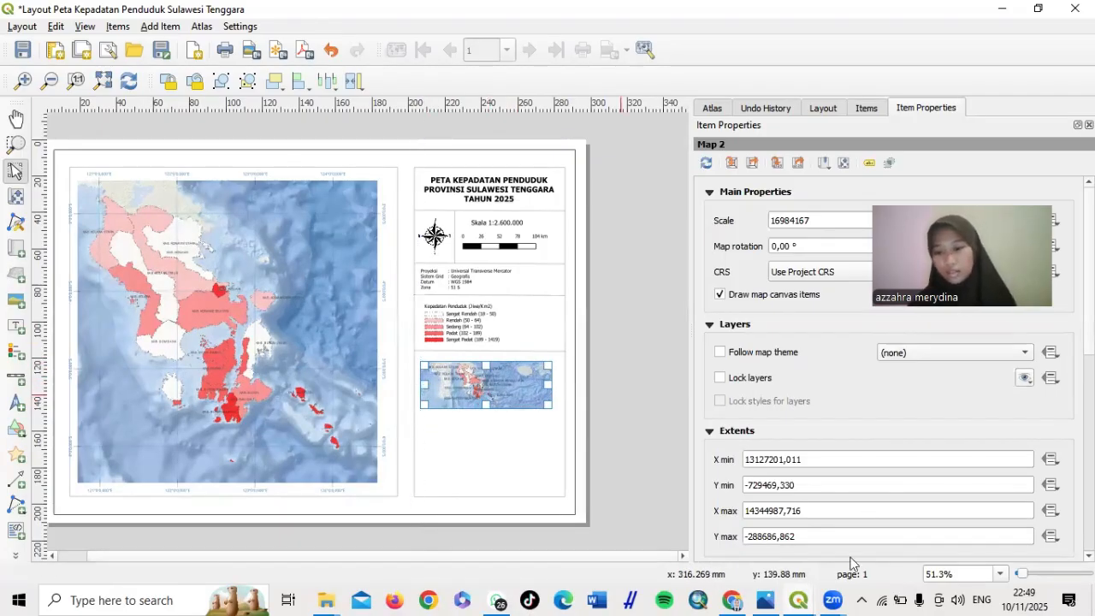
{"action": "mouse_move", "coordinate": [794, 598]}
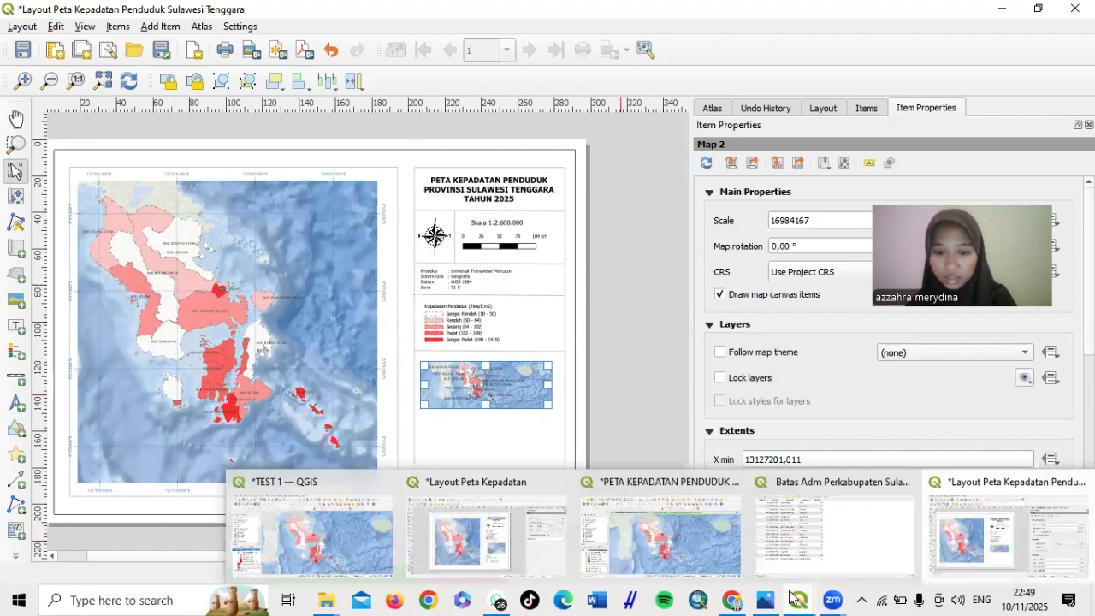
Hide the original Batas Adm Perkabupaten layer, show its copy, and return to the layout
{"action": "left_click", "coordinate": [695, 515]}
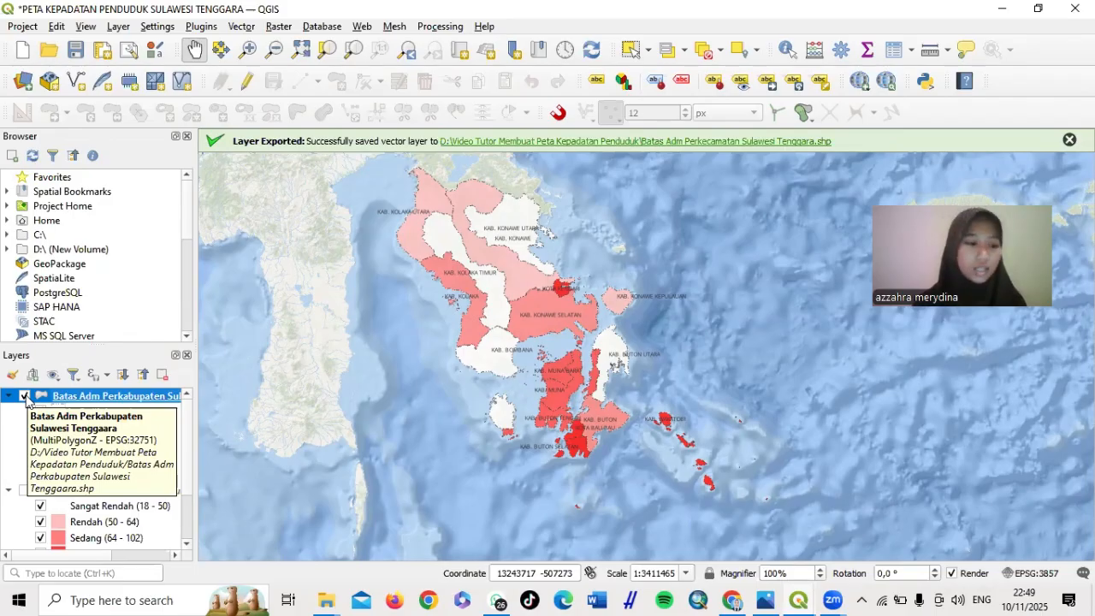
{"action": "left_click", "coordinate": [24, 396]}
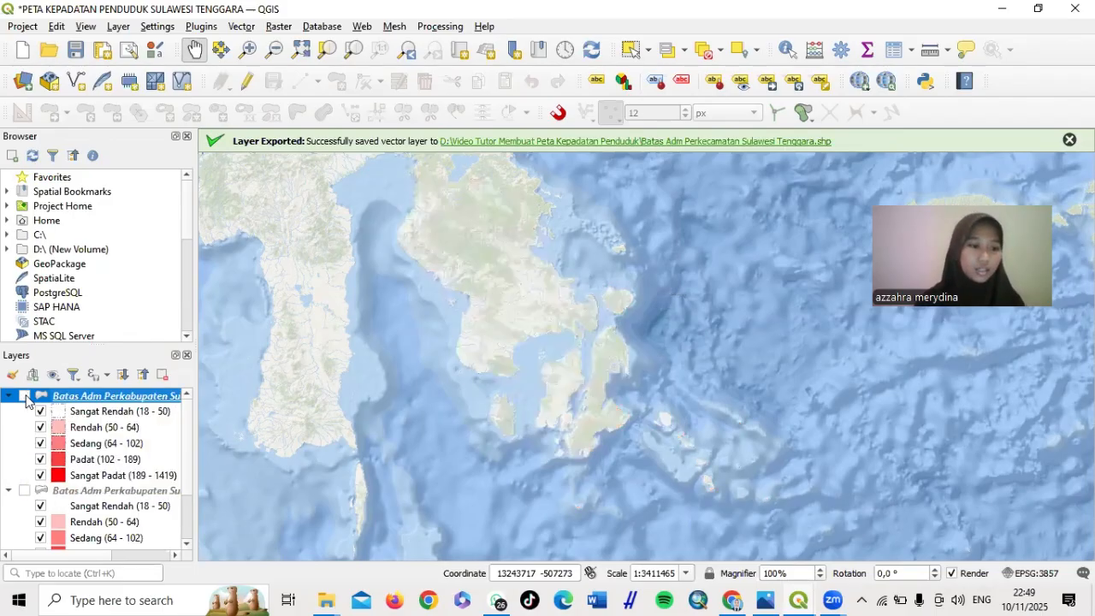
{"action": "left_click", "coordinate": [25, 490]}
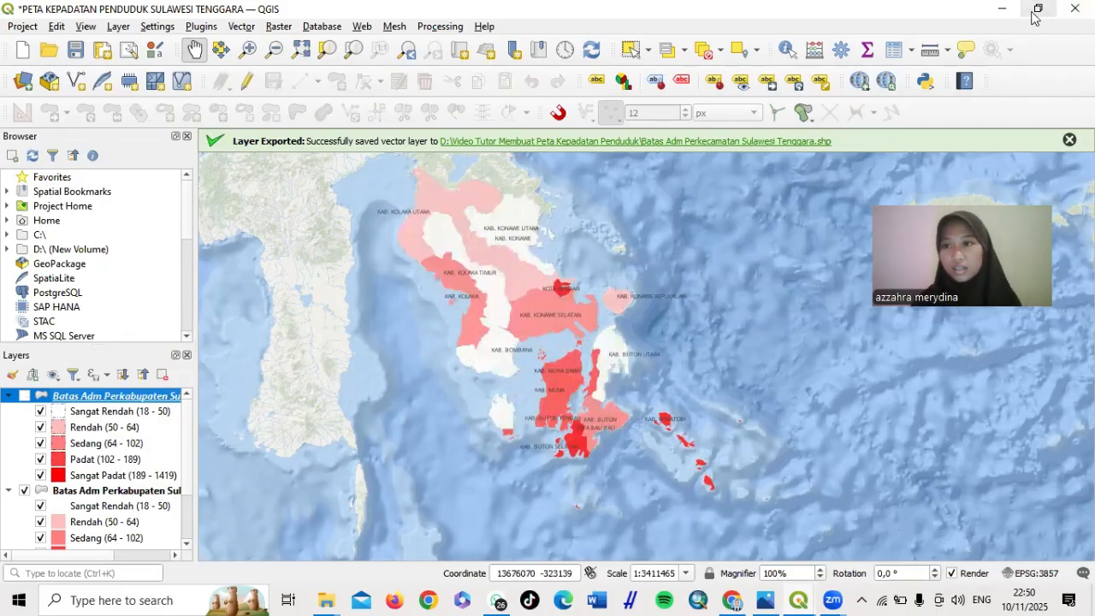
{"action": "left_click", "coordinate": [999, 14]}
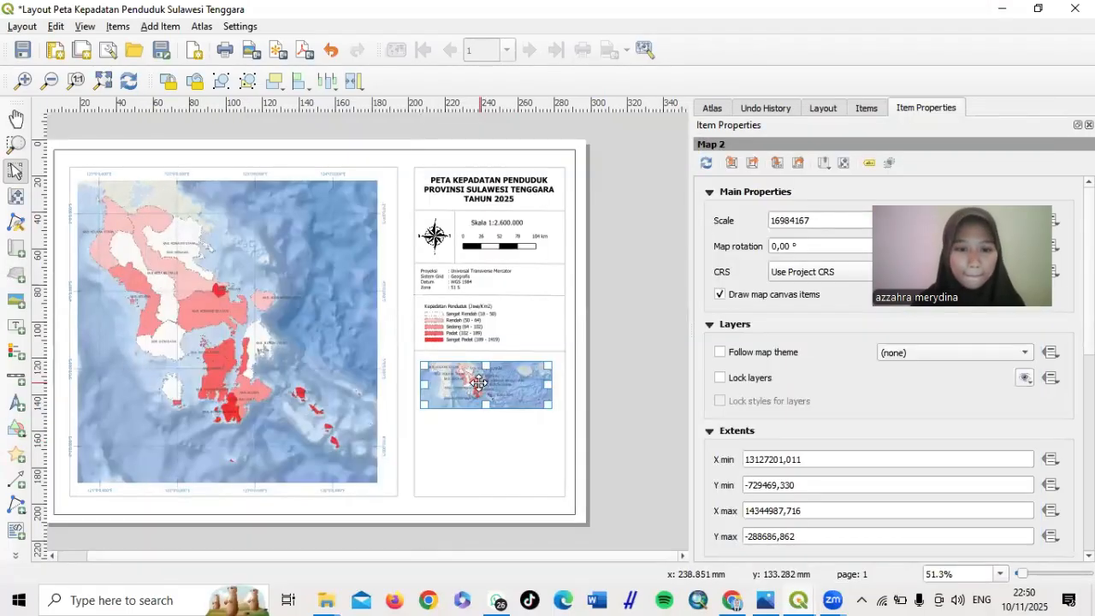
Cut the small inset map and draw a larger map frame beneath the legend
{"action": "right_click", "coordinate": [480, 383]}
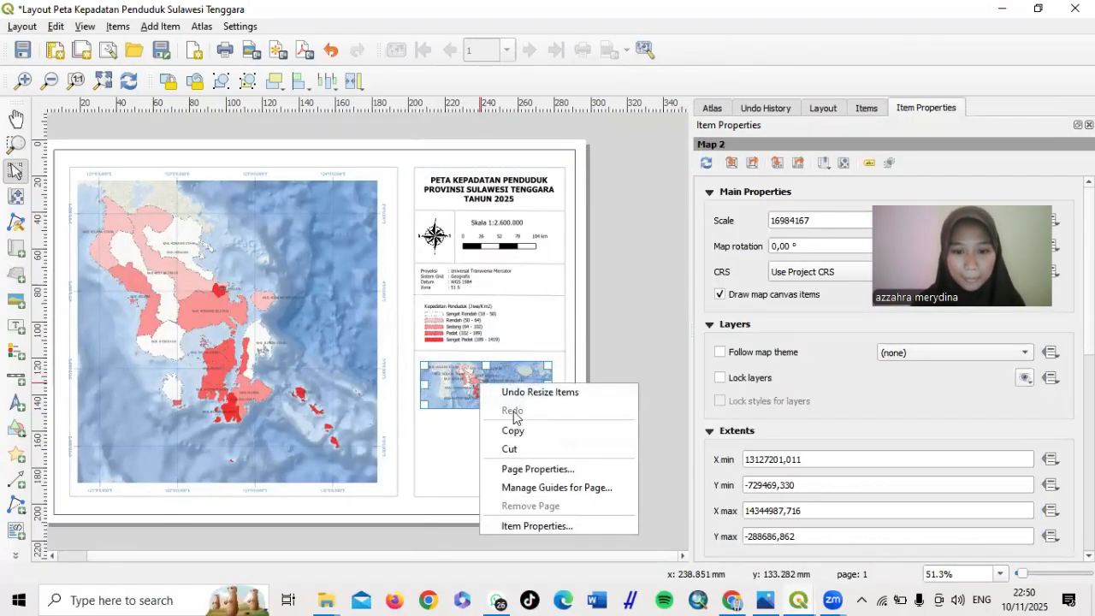
{"action": "left_click", "coordinate": [521, 451]}
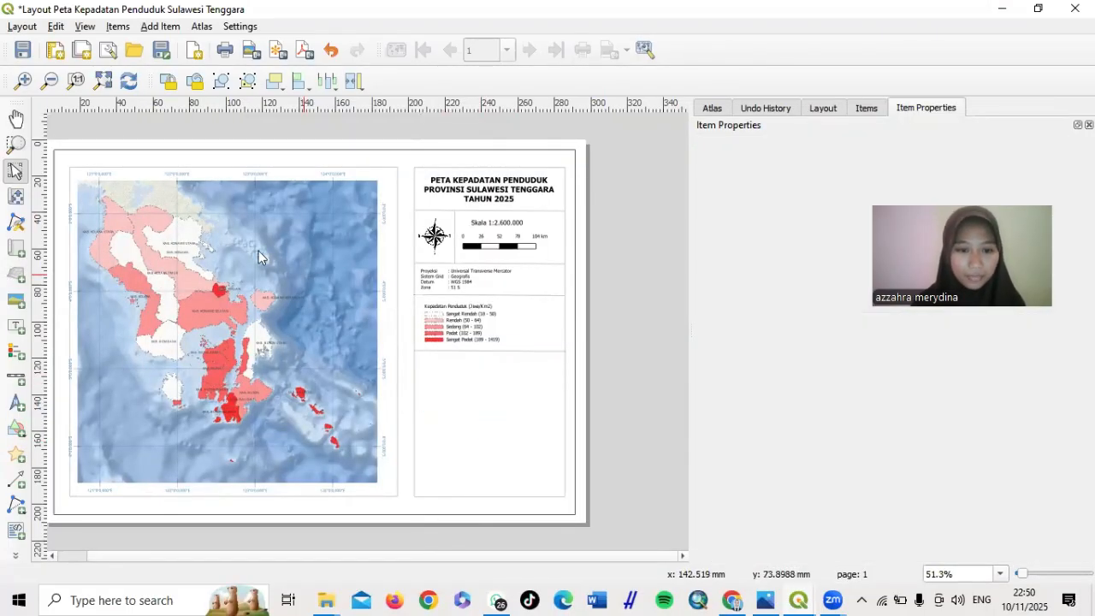
{"action": "left_click", "coordinate": [15, 250]}
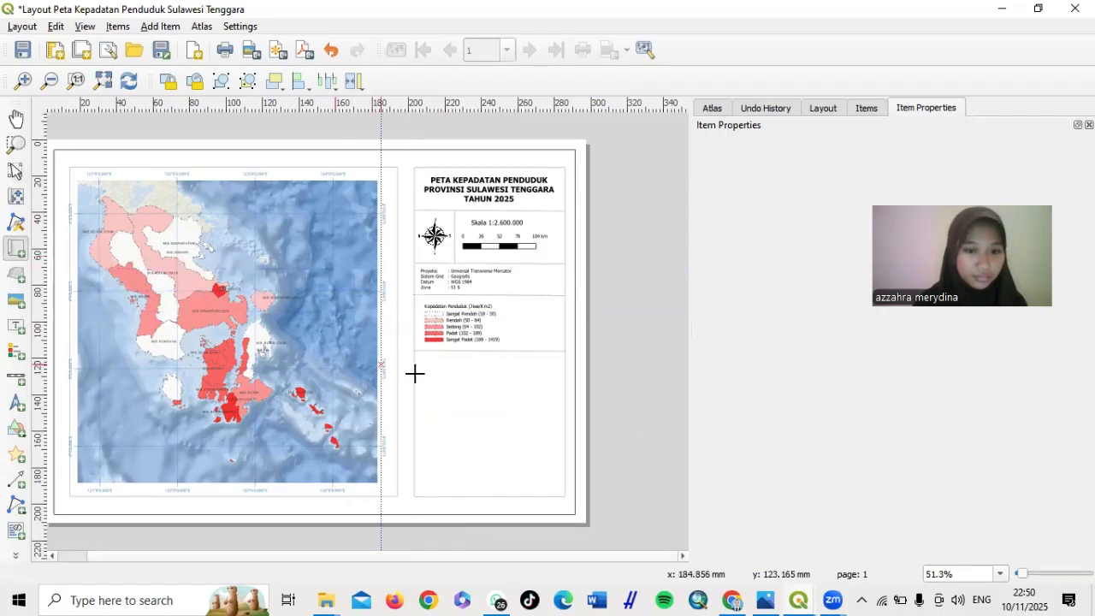
{"action": "left_click_drag", "start_coordinate": [421, 358], "coordinate": [555, 432]}
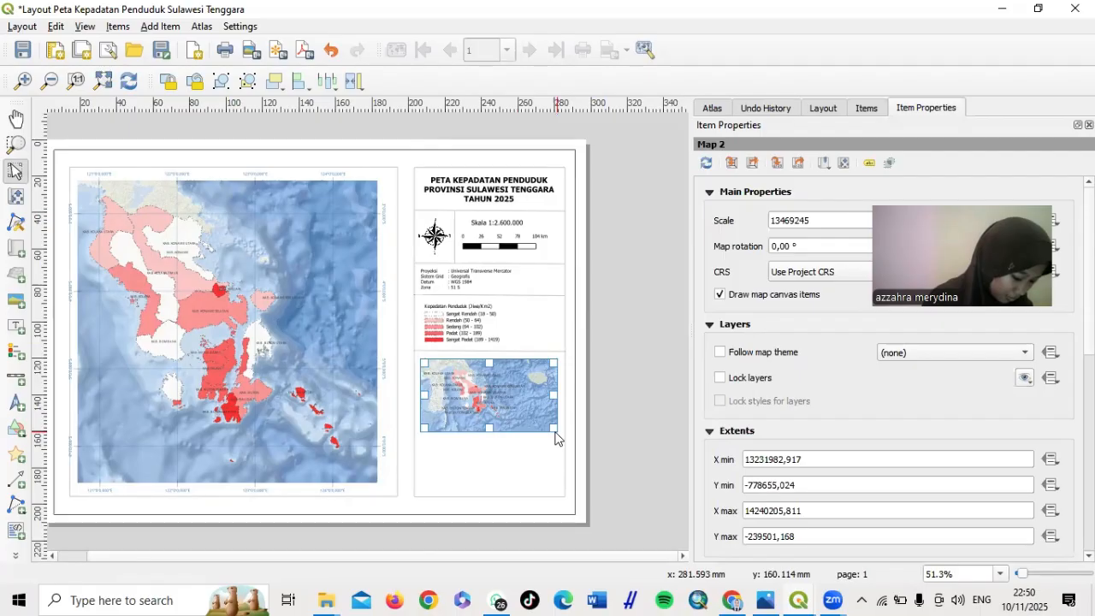
Set the inset map scale to 90000000 and return to the main map window
{"action": "double_click", "coordinate": [826, 222]}
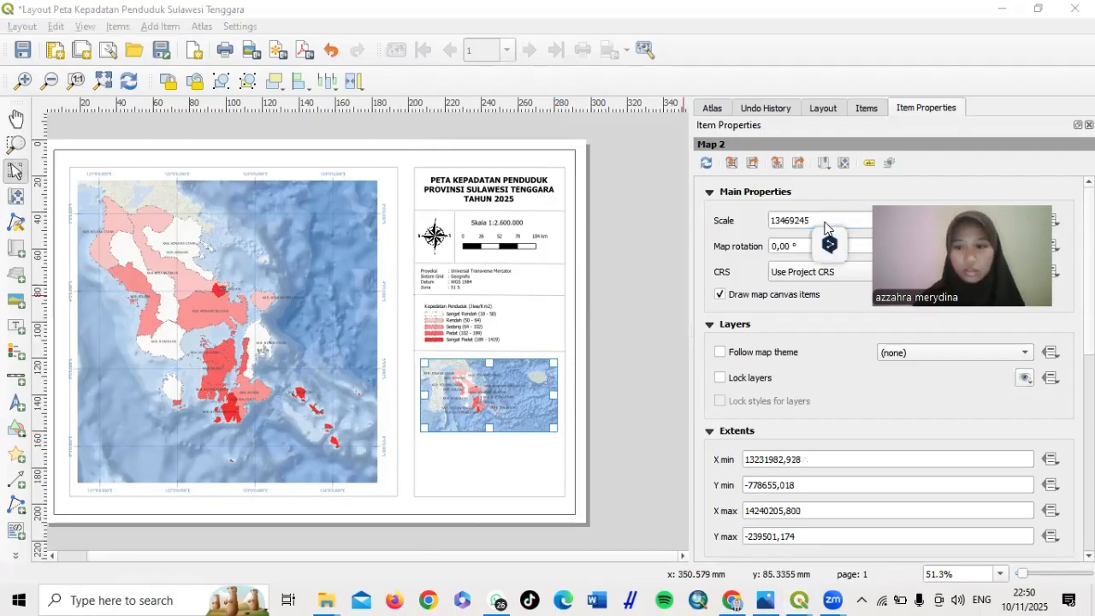
{"action": "double_click", "coordinate": [815, 221]}
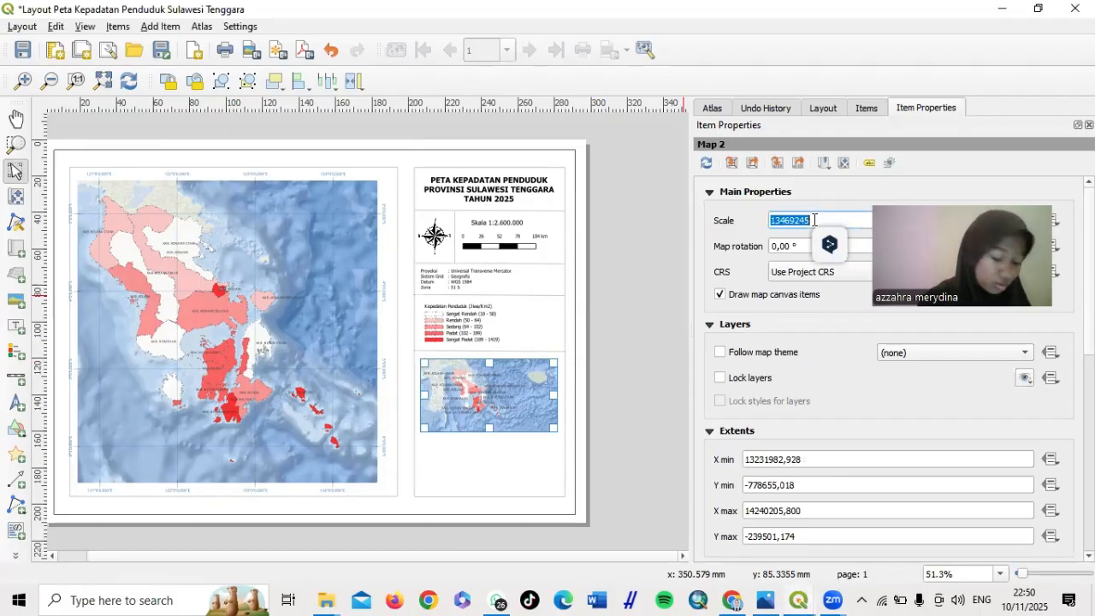
{"action": "type", "text": "90"}
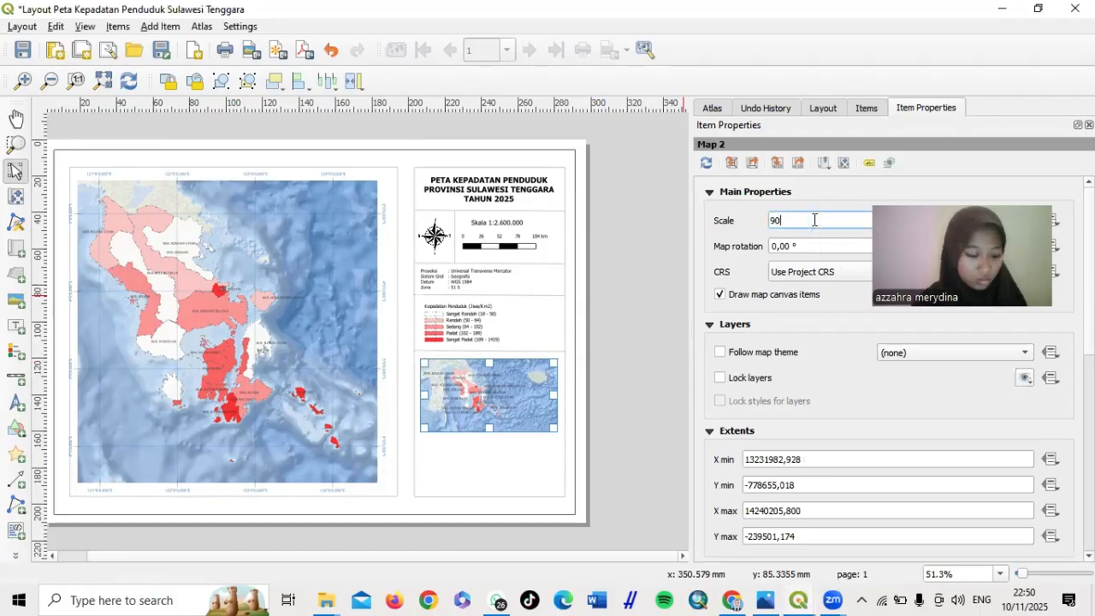
{"action": "type", "text": "."}
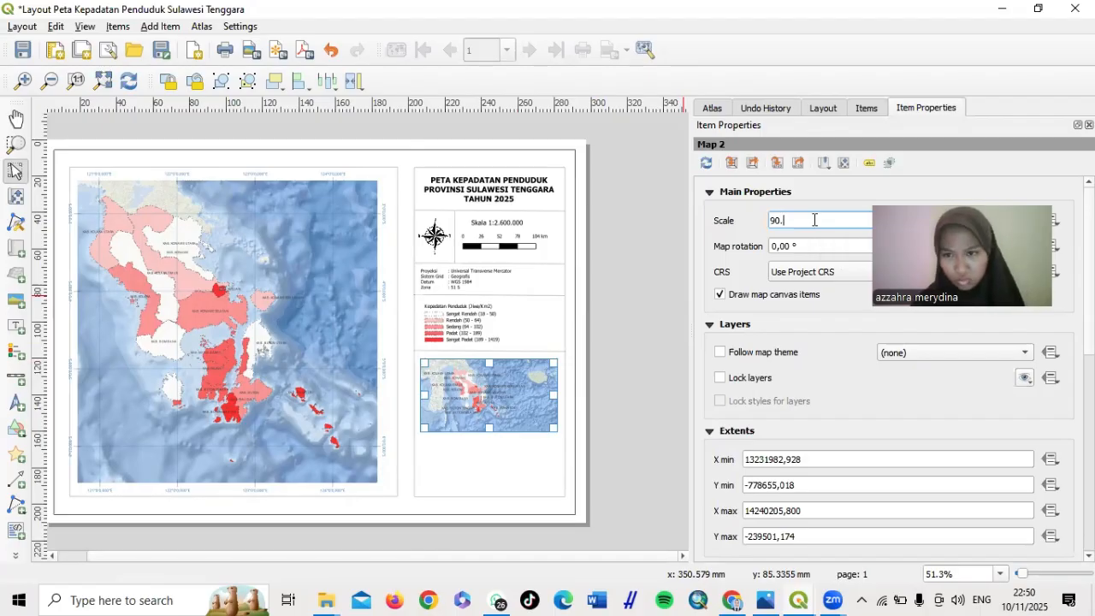
{"action": "type", "text": "000"}
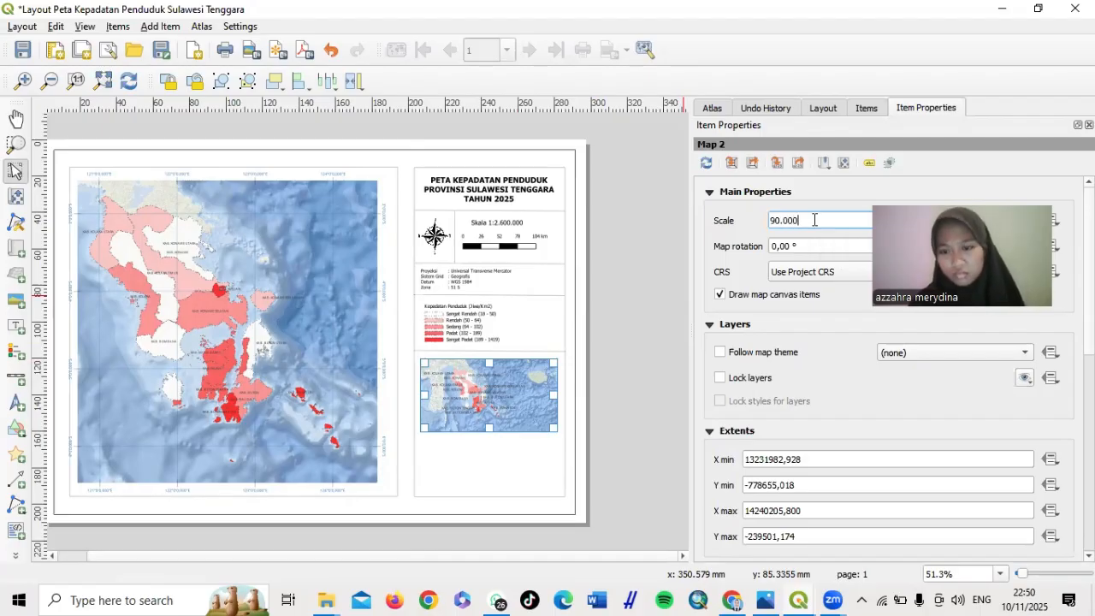
{"action": "type", "text": ".000"}
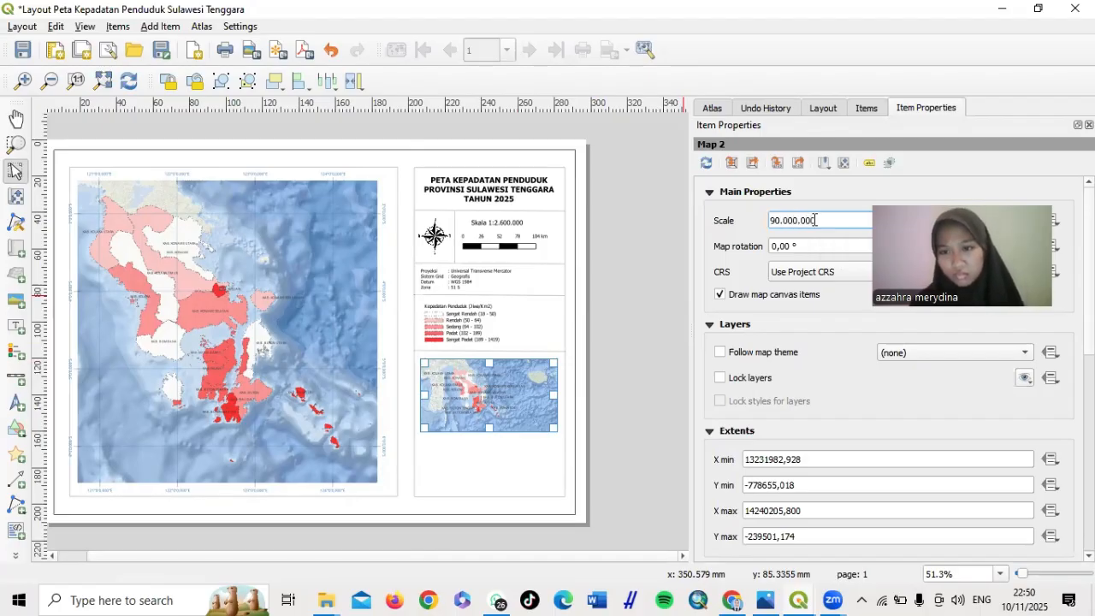
{"action": "key", "text": "Return"}
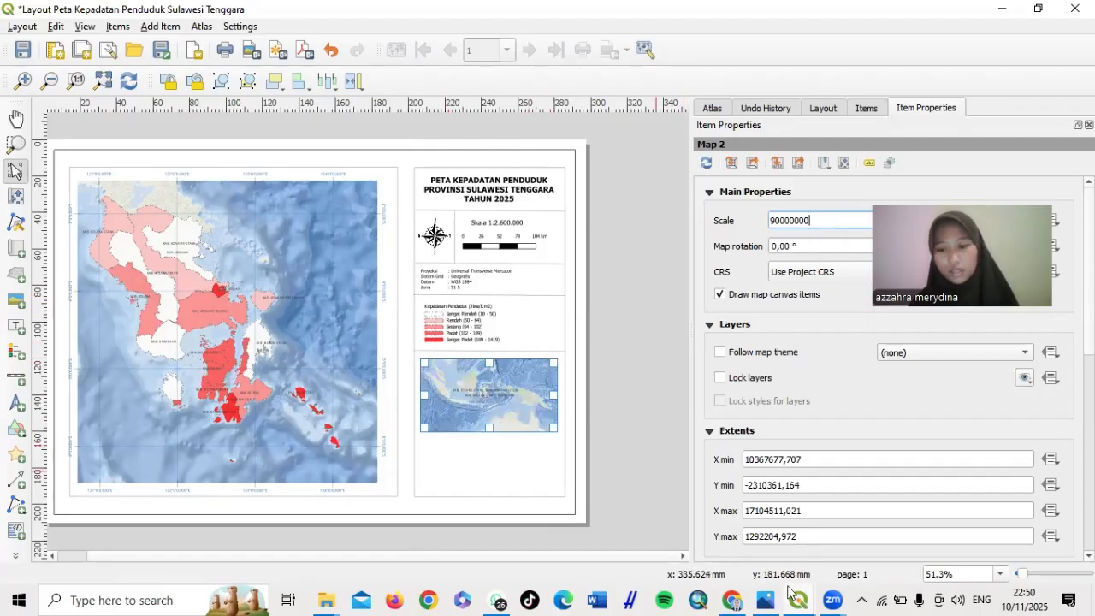
{"action": "mouse_move", "coordinate": [798, 598]}
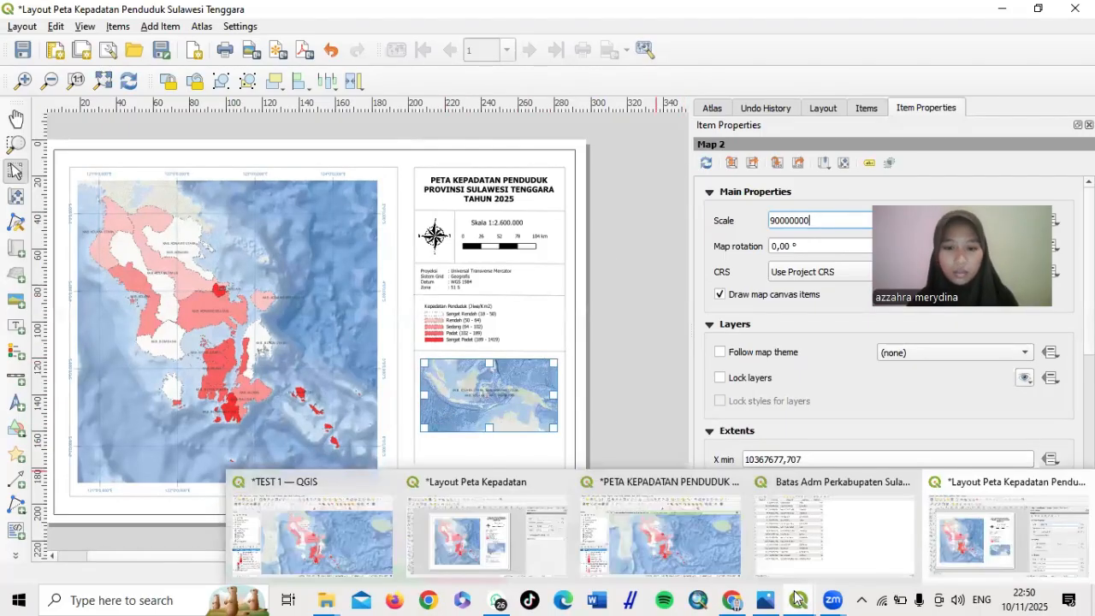
{"action": "left_click", "coordinate": [675, 519]}
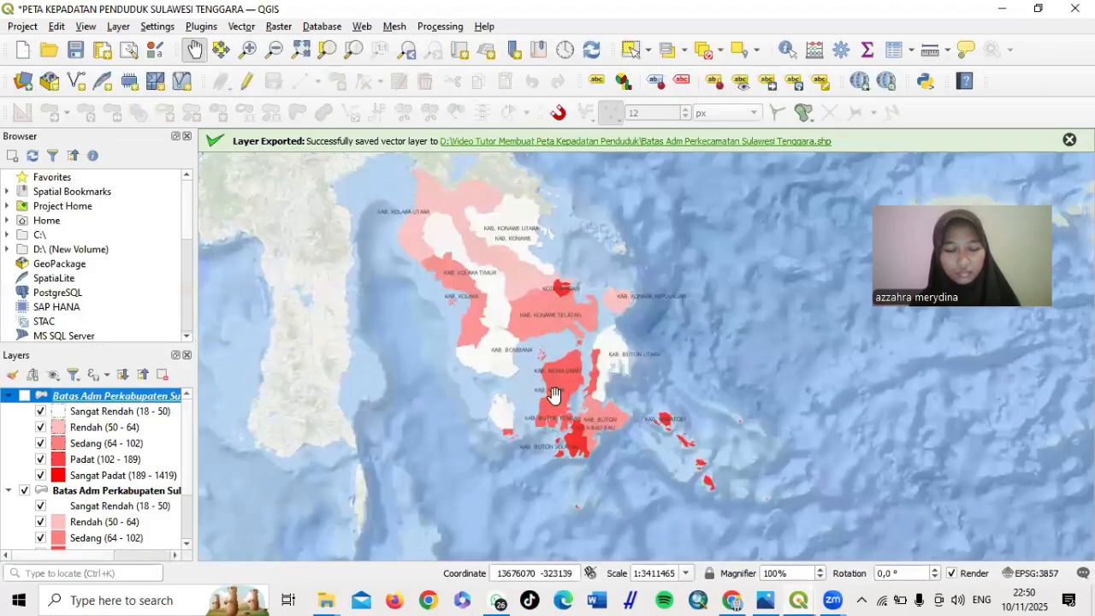
Set labelling to No Labels for the Batas Adm Perkabupaten copy layer
{"action": "scroll", "coordinate": [87, 440], "scroll_direction": "down", "scroll_amount": 2}
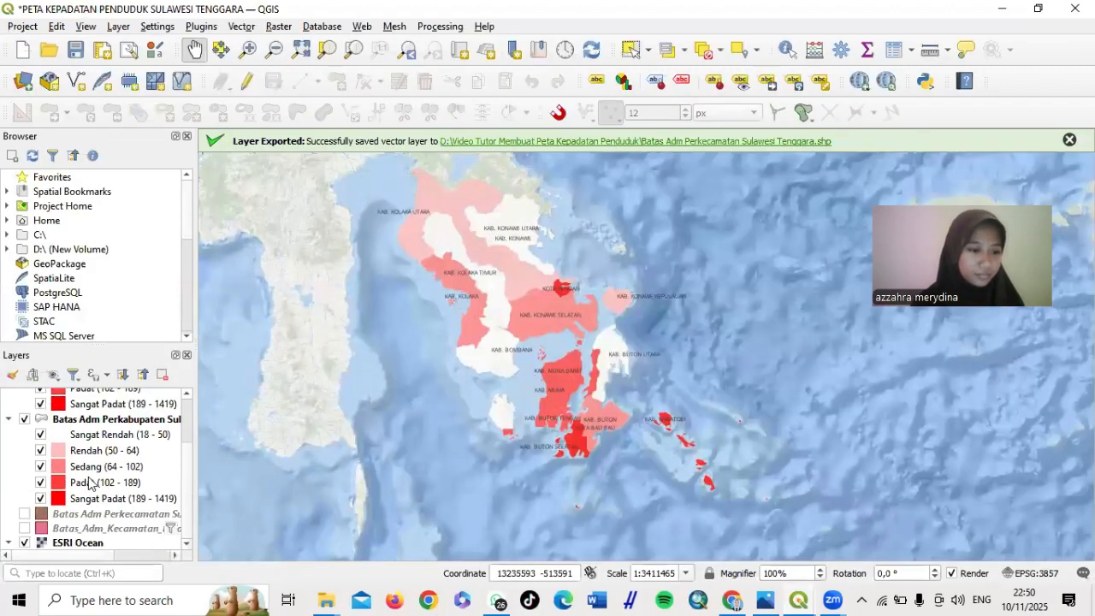
{"action": "right_click", "coordinate": [85, 422]}
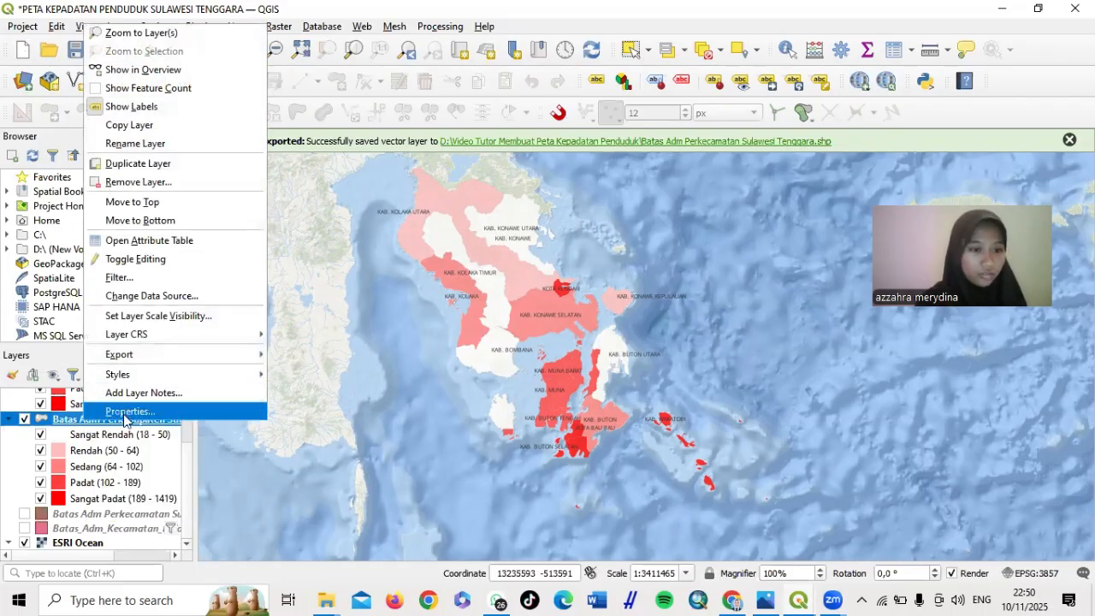
{"action": "left_click", "coordinate": [124, 414]}
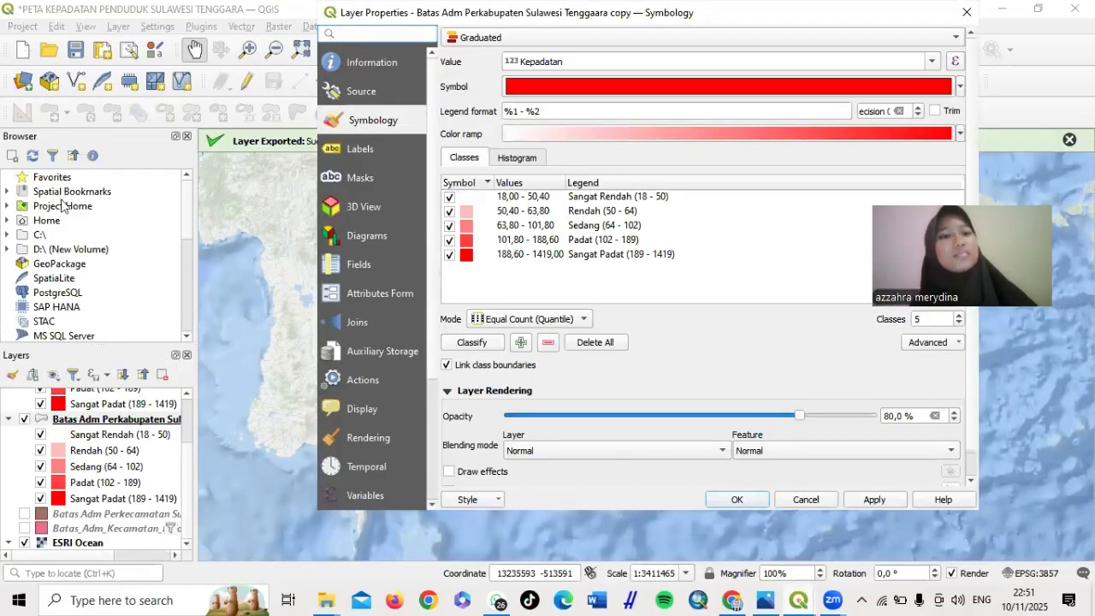
{"action": "left_click", "coordinate": [361, 151]}
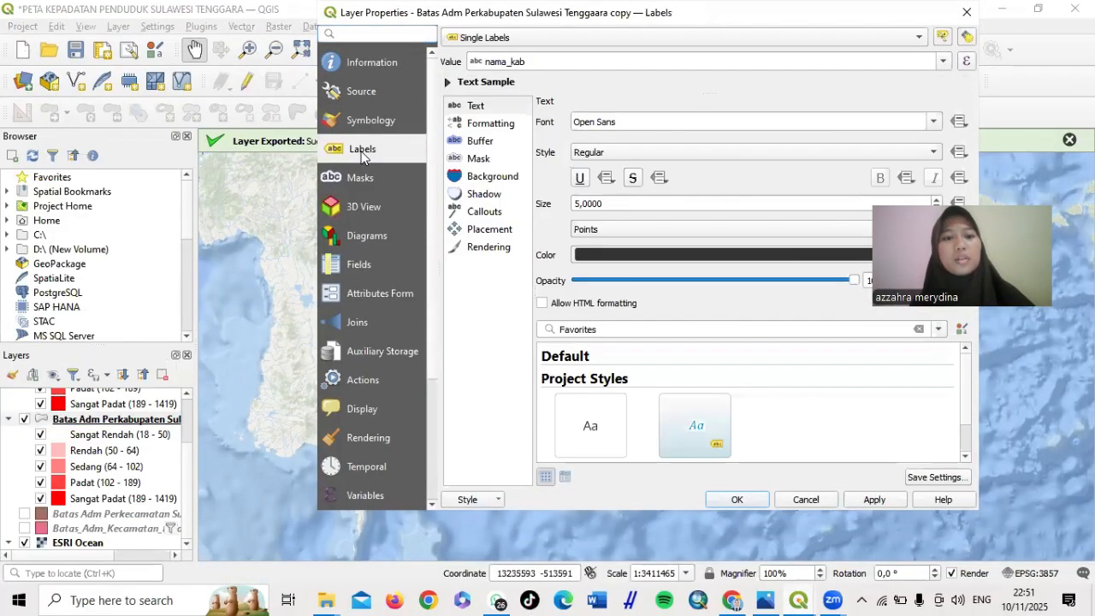
{"action": "left_click", "coordinate": [689, 38]}
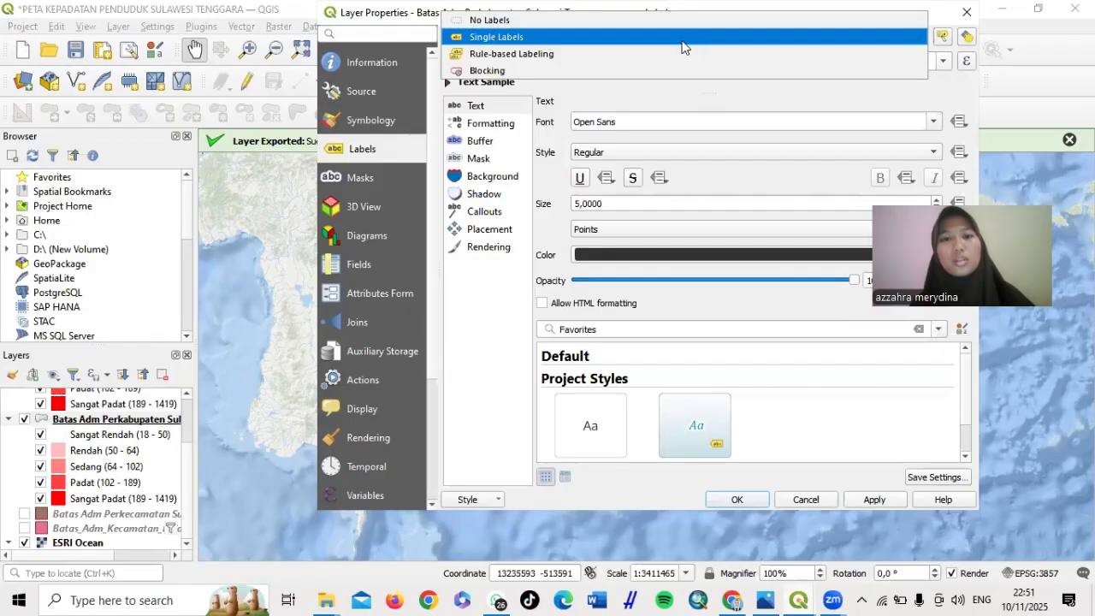
{"action": "left_click", "coordinate": [665, 20]}
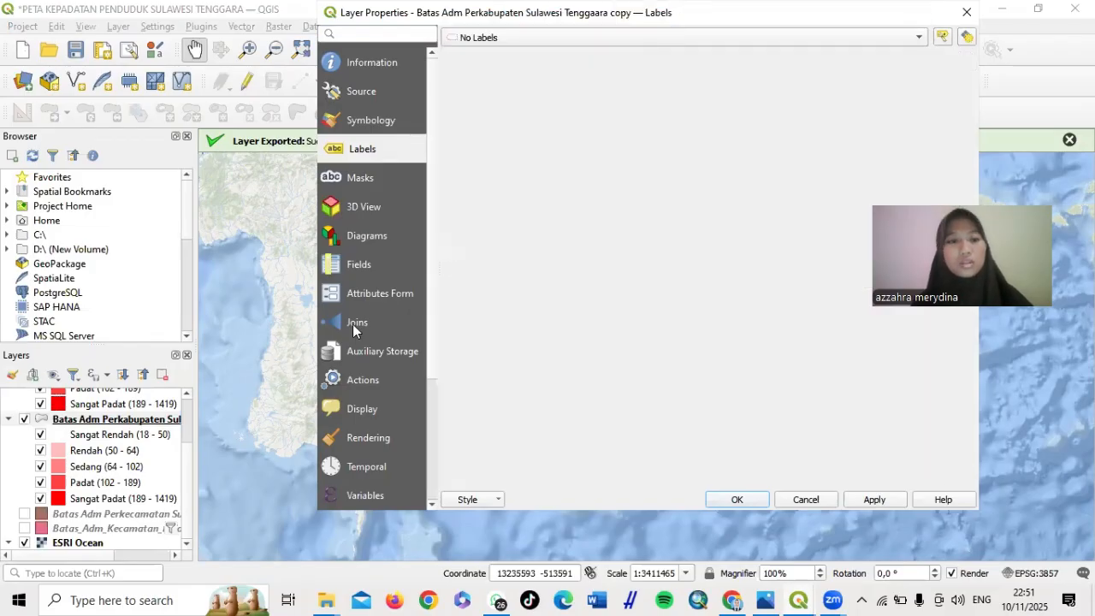
Switch the layer's symbology renderer from Graduated to Single Symbol
{"action": "left_click", "coordinate": [383, 120]}
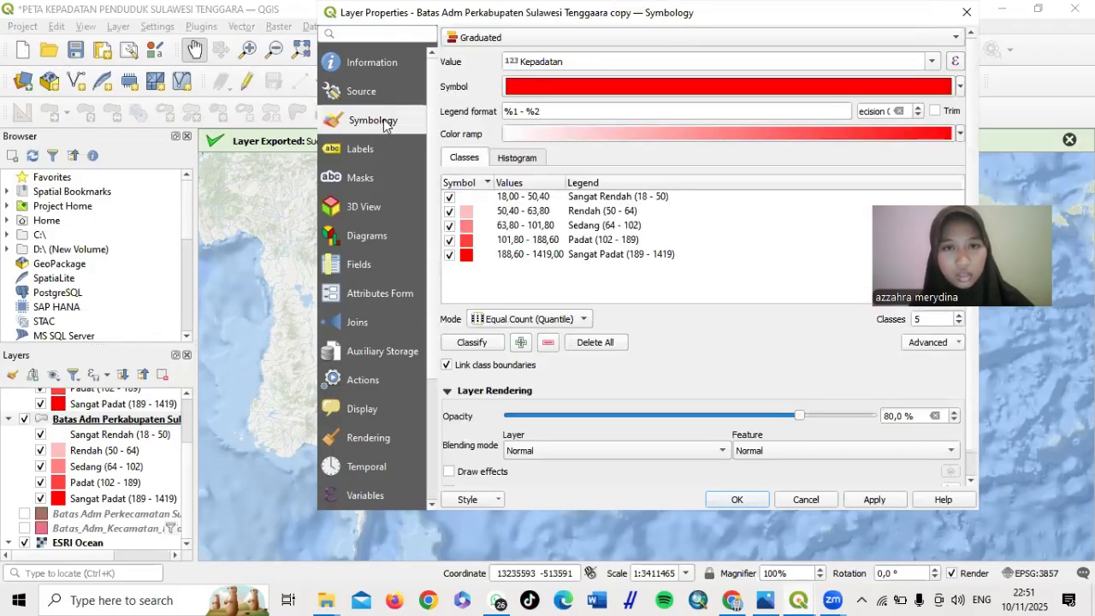
{"action": "left_click", "coordinate": [594, 38]}
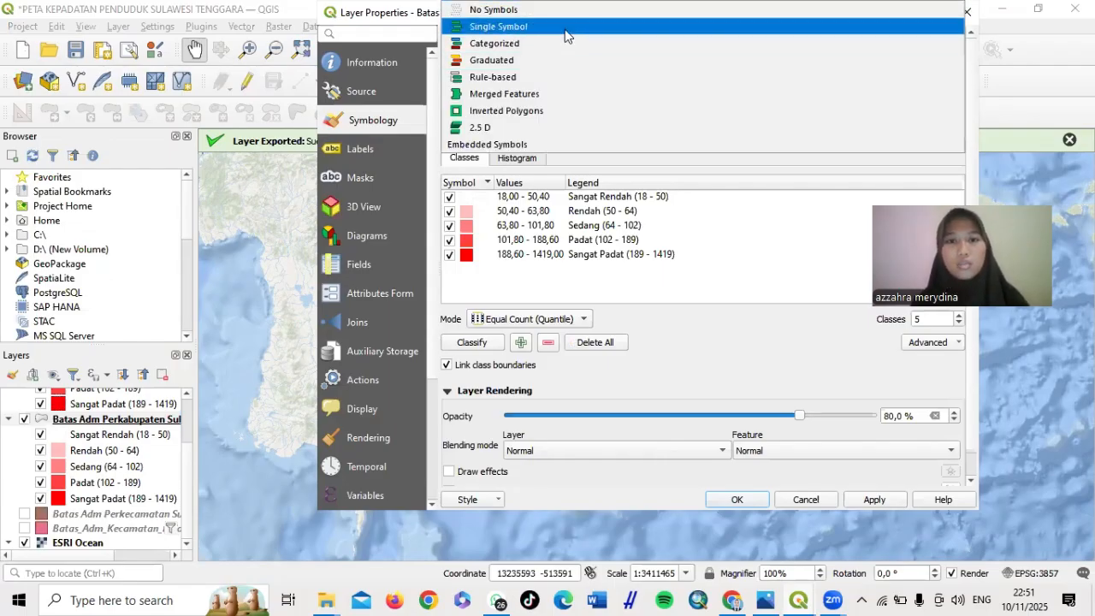
{"action": "left_click", "coordinate": [564, 26]}
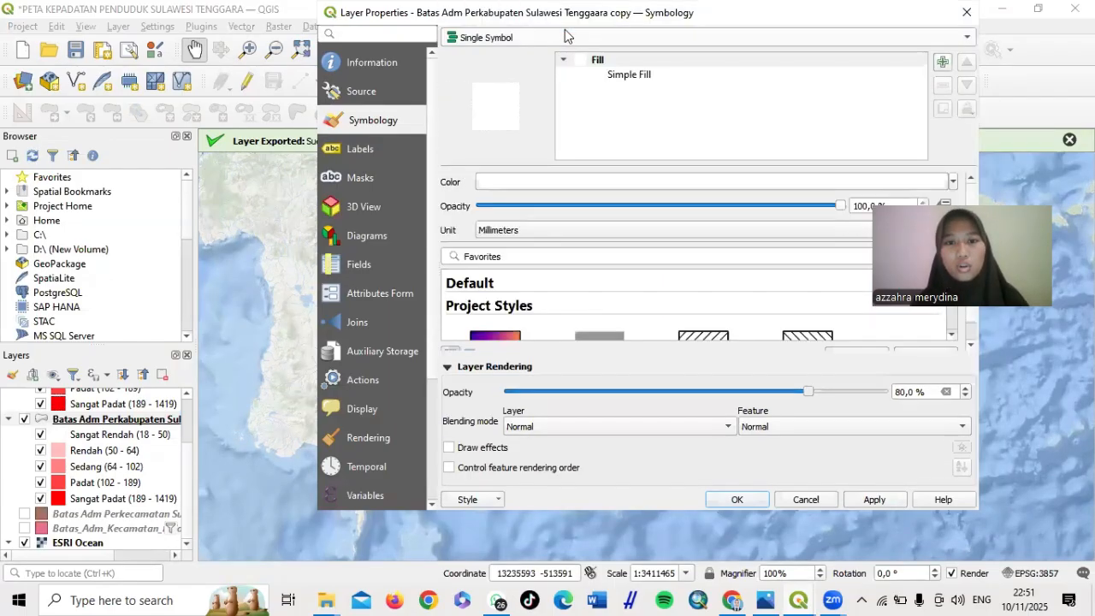
Make the regency boundary copy's simple fill colour red
{"action": "left_click", "coordinate": [624, 77]}
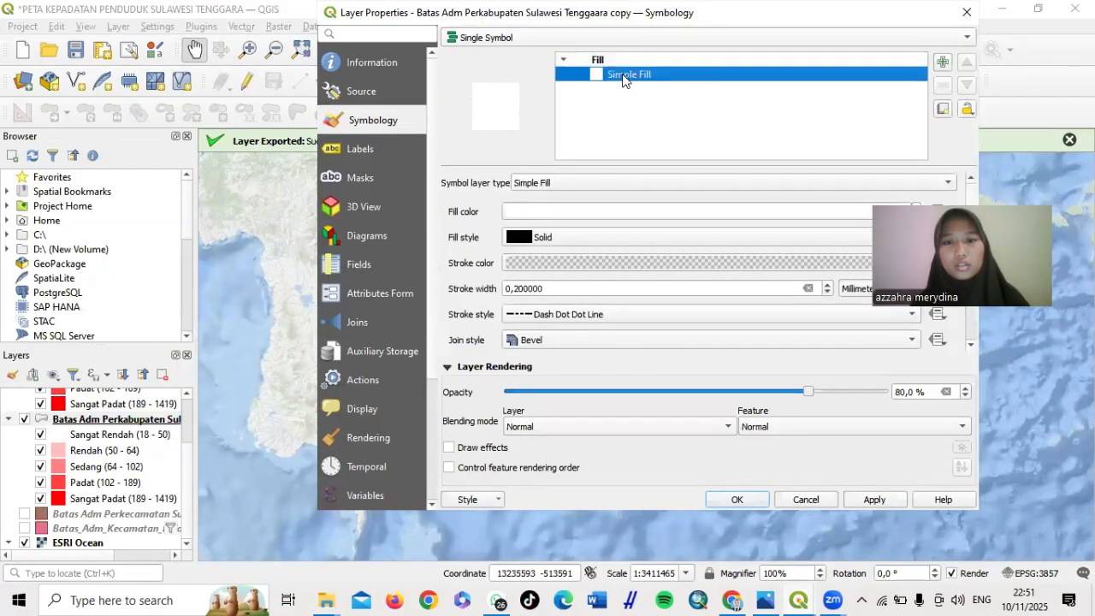
{"action": "left_click", "coordinate": [570, 215]}
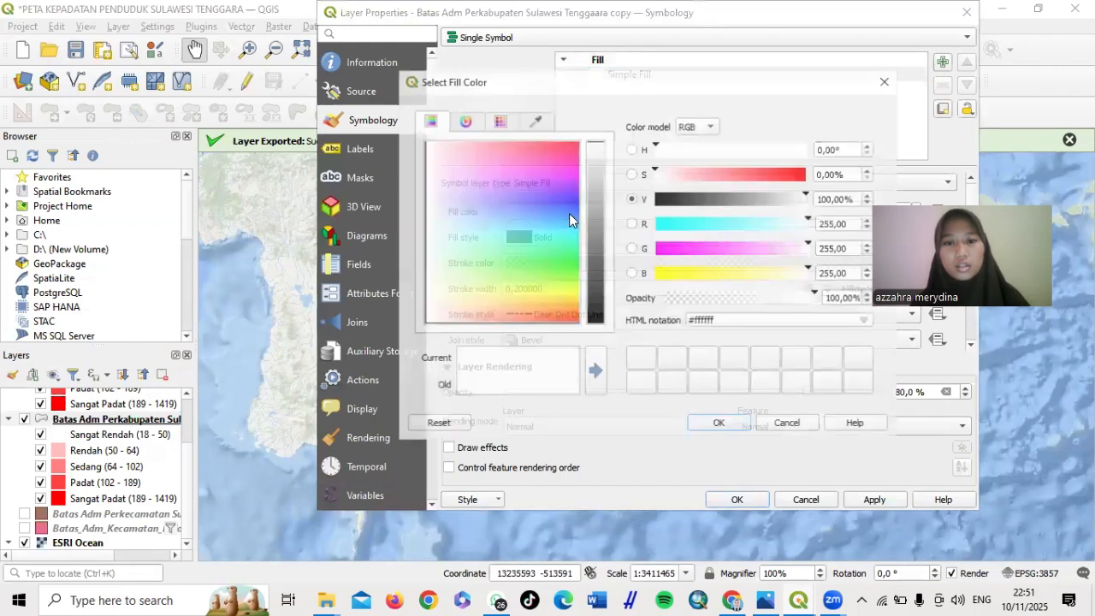
{"action": "left_click", "coordinate": [885, 82]}
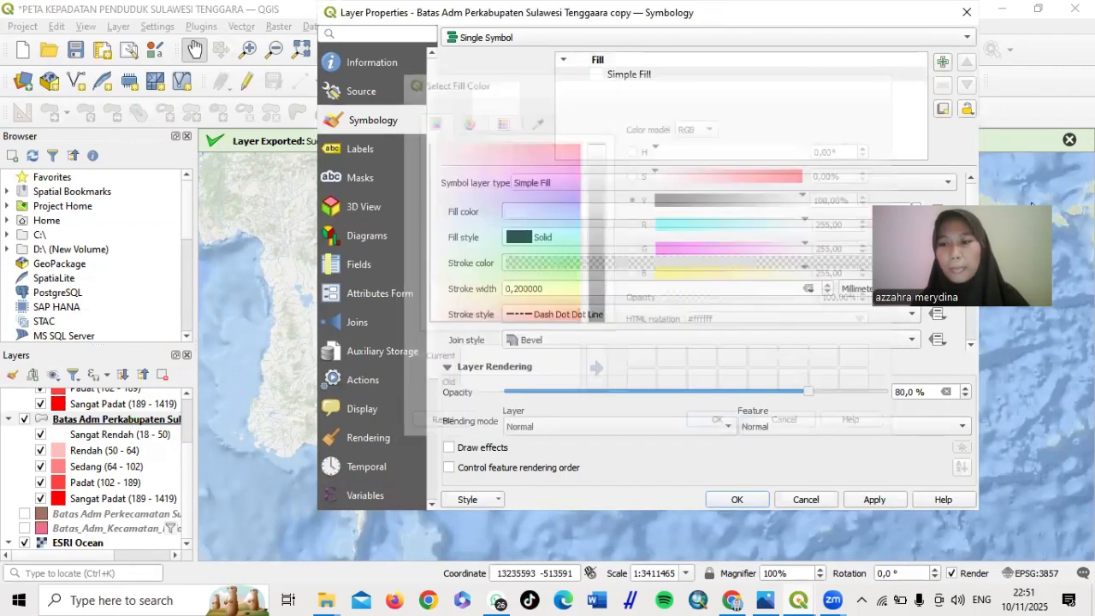
{"action": "left_click_drag", "start_coordinate": [1031, 211], "coordinate": [1018, 339]}
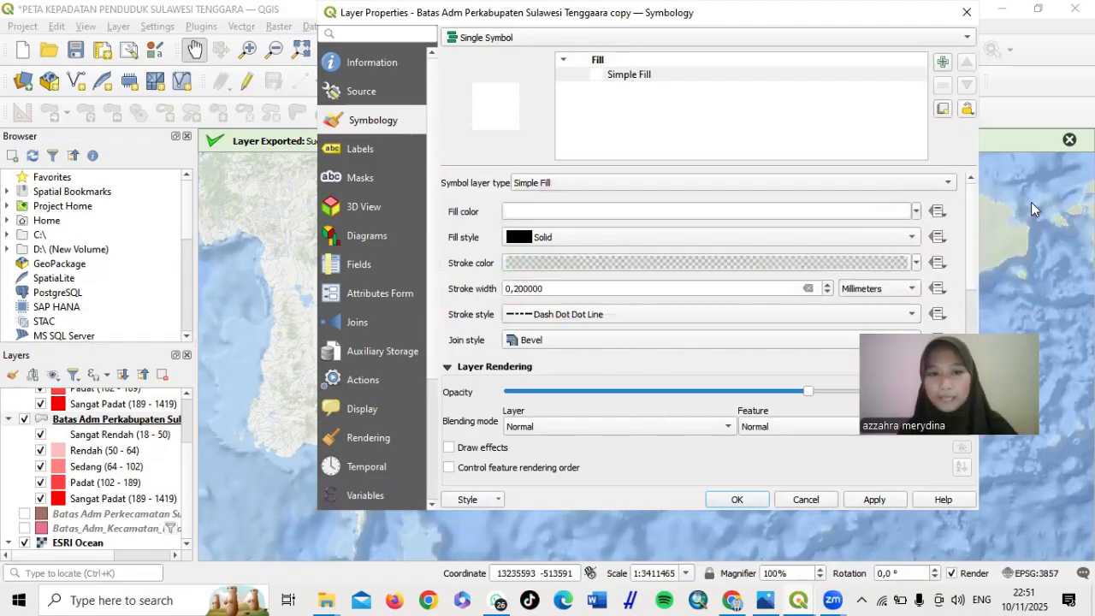
{"action": "left_click", "coordinate": [915, 213]}
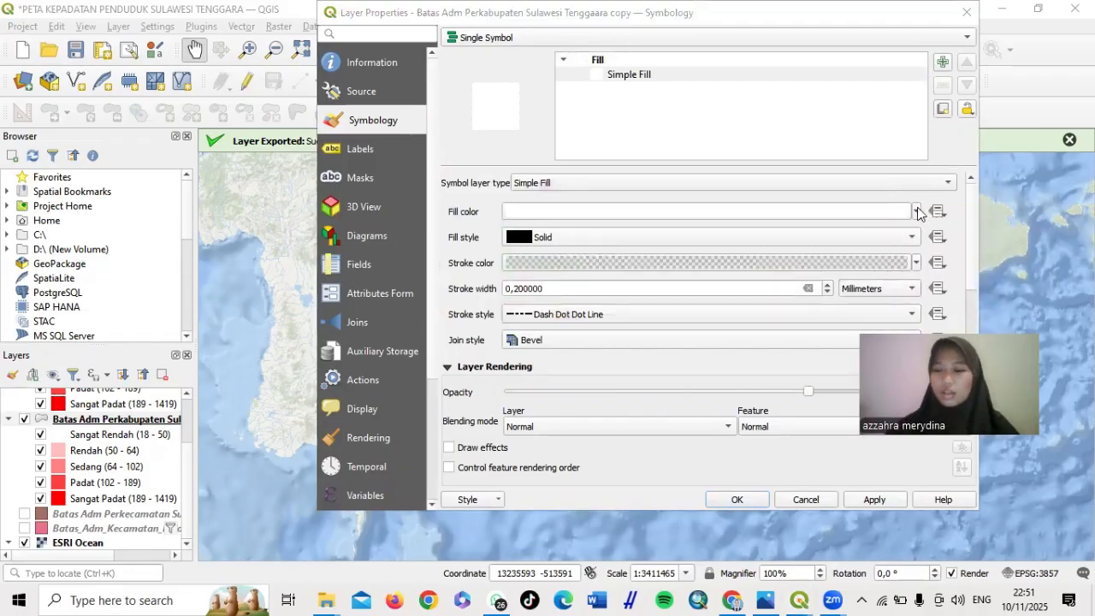
{"action": "left_click", "coordinate": [917, 211]}
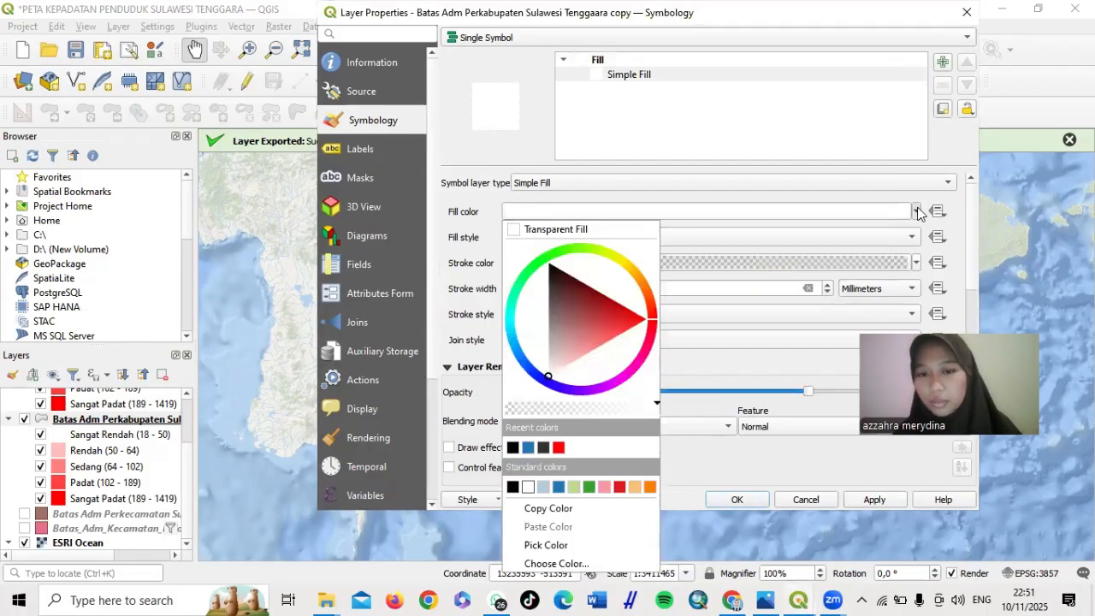
{"action": "left_click", "coordinate": [558, 448]}
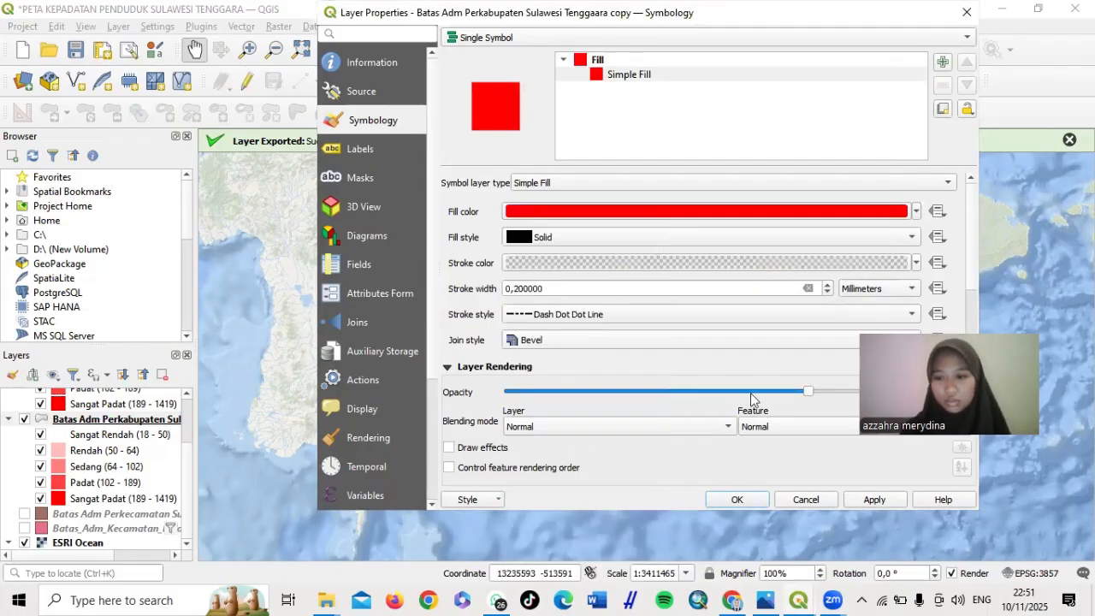
{"action": "left_click_drag", "start_coordinate": [949, 394], "coordinate": [949, 149]}
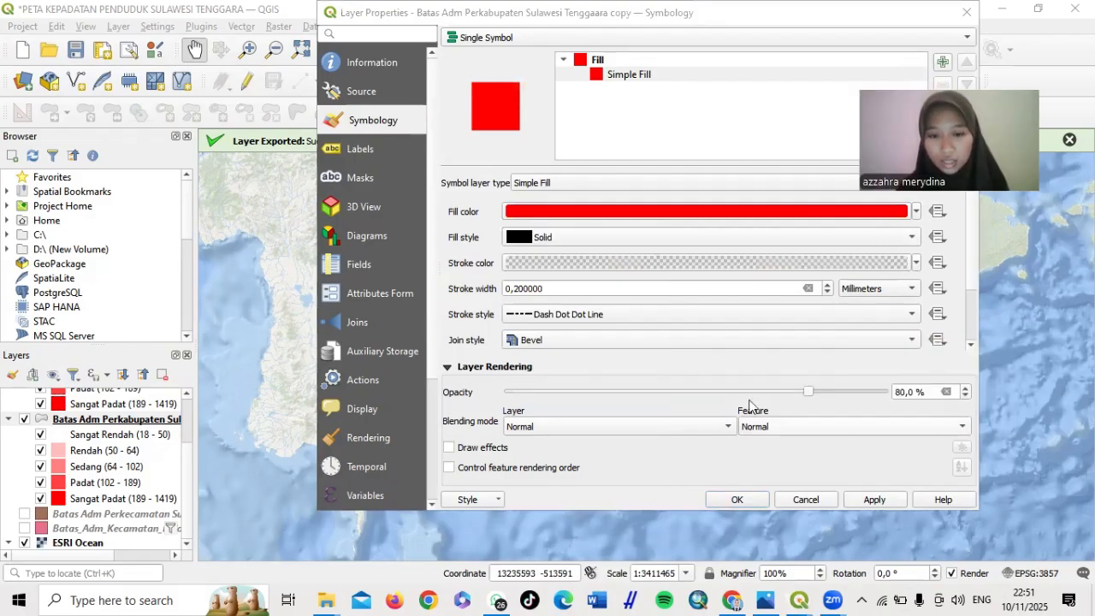
Set opacity to 100%, stroke width 0 and a solid line outline, then apply and close
{"action": "left_click", "coordinate": [808, 390]}
{"action": "left_click_drag", "start_coordinate": [808, 390], "coordinate": [919, 409]}
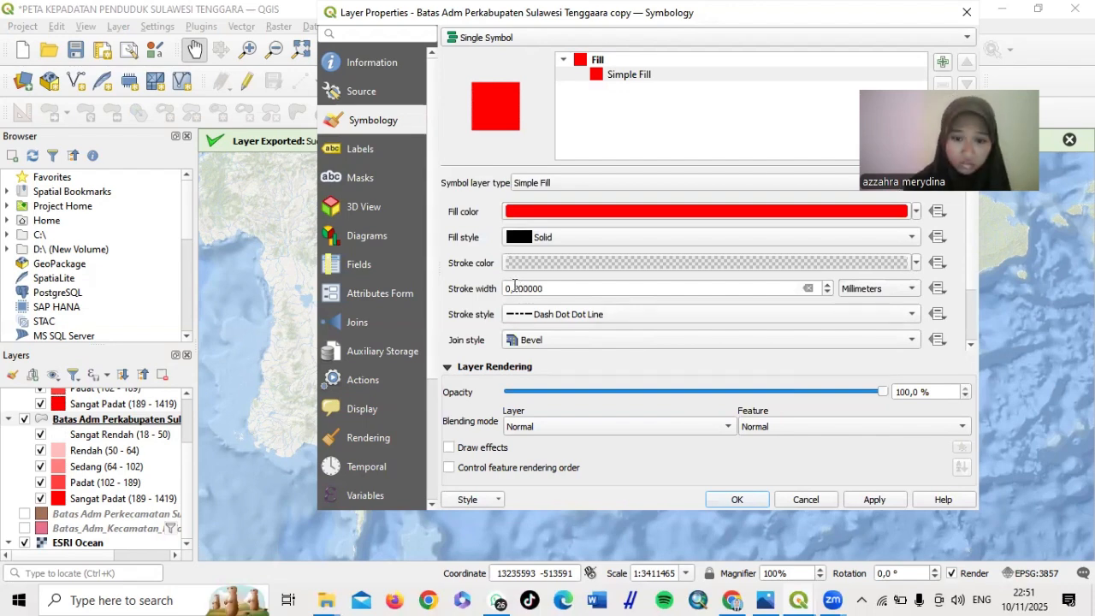
{"action": "double_click", "coordinate": [516, 288]}
{"action": "key", "text": "BackSpace"}
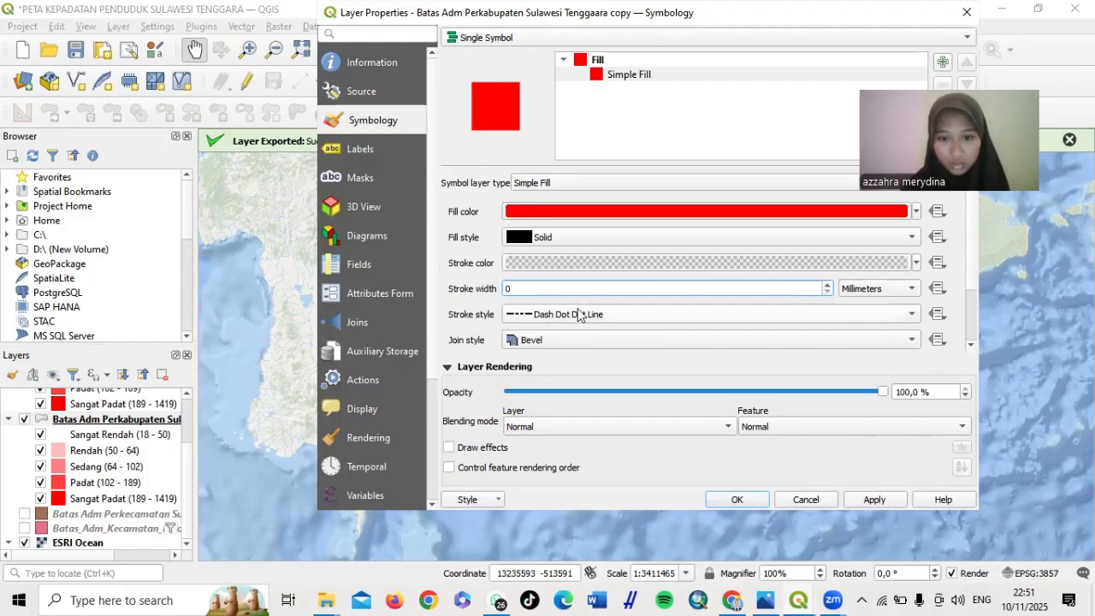
{"action": "left_click", "coordinate": [577, 314]}
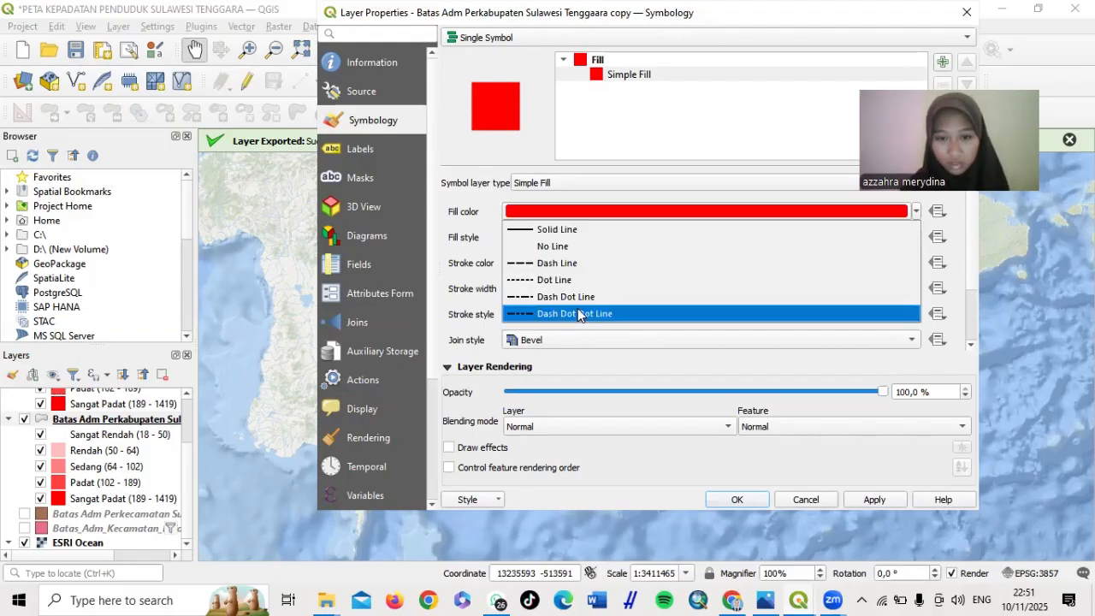
{"action": "left_click", "coordinate": [561, 226]}
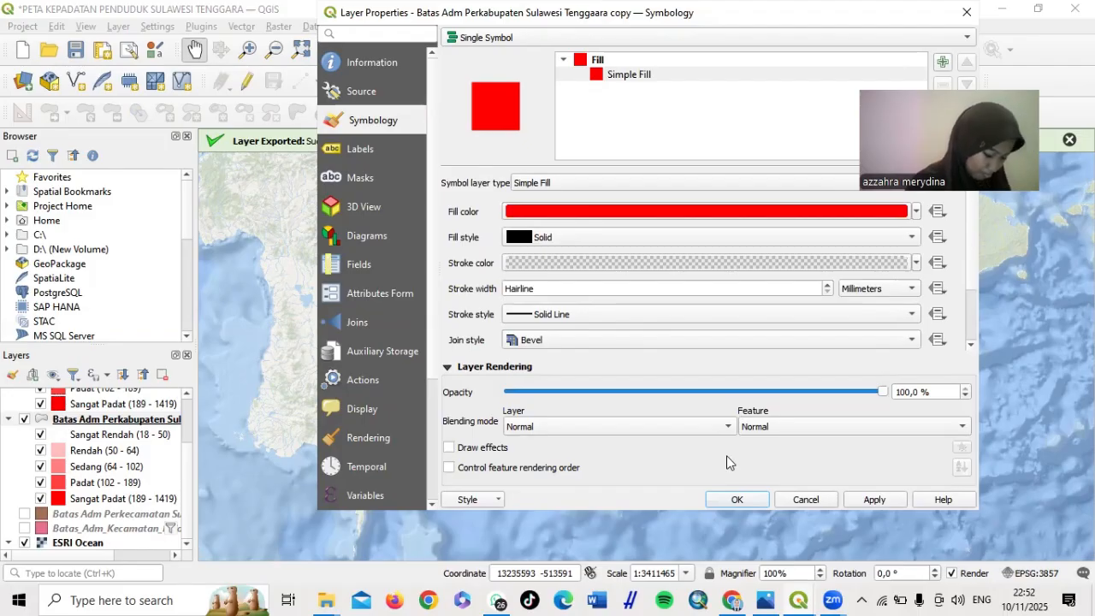
{"action": "left_click", "coordinate": [872, 502]}
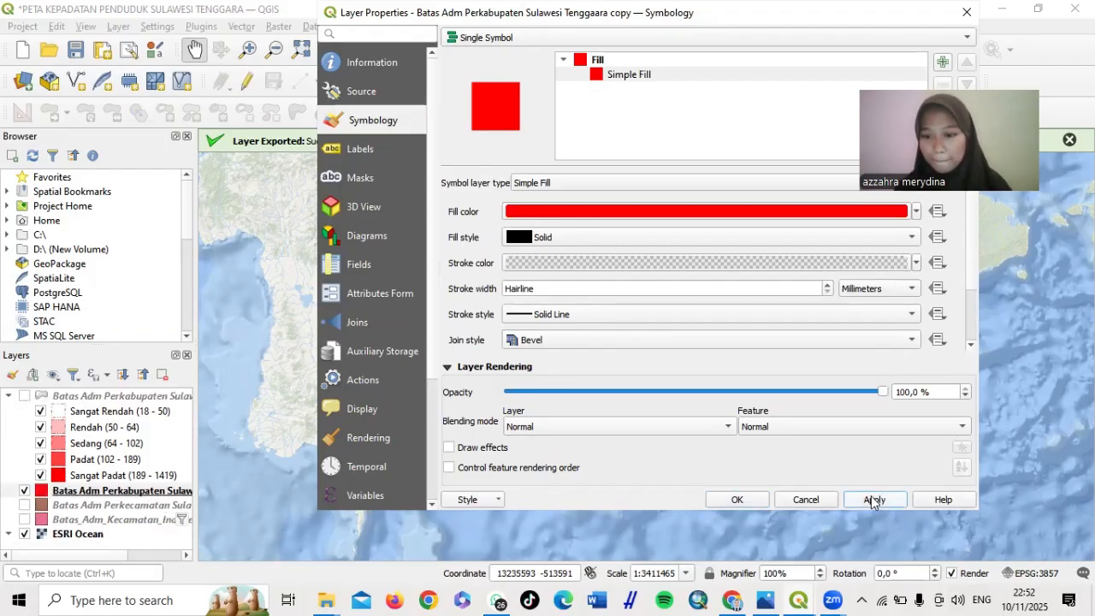
{"action": "left_click", "coordinate": [734, 501]}
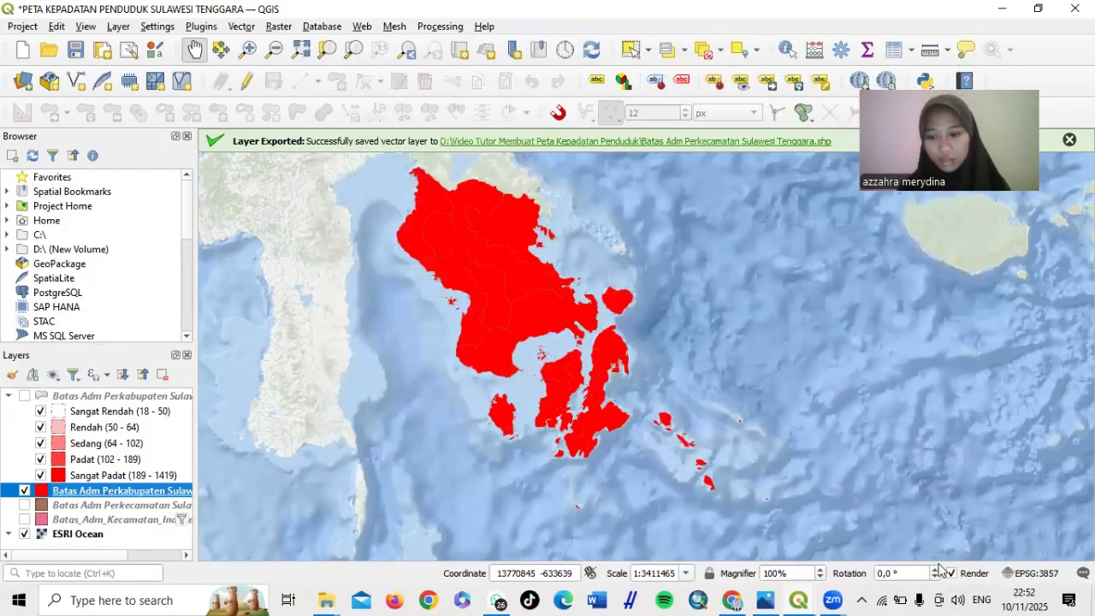
Refresh the population density layout's map previews so the inset shows the red regencies
{"action": "mouse_move", "coordinate": [801, 599]}
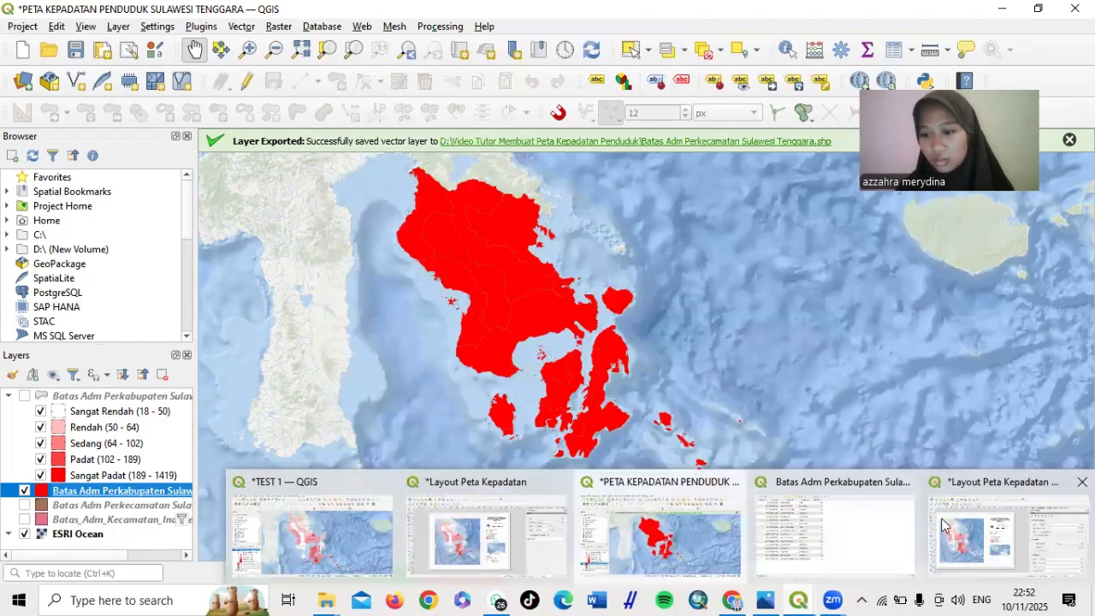
{"action": "left_click", "coordinate": [972, 530]}
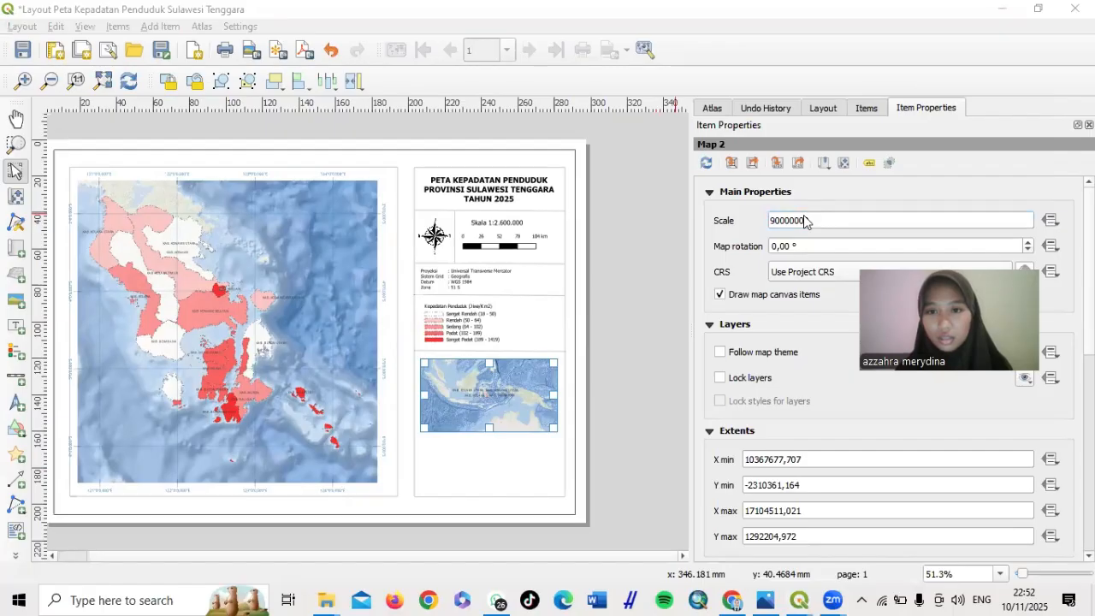
{"action": "left_click", "coordinate": [705, 163]}
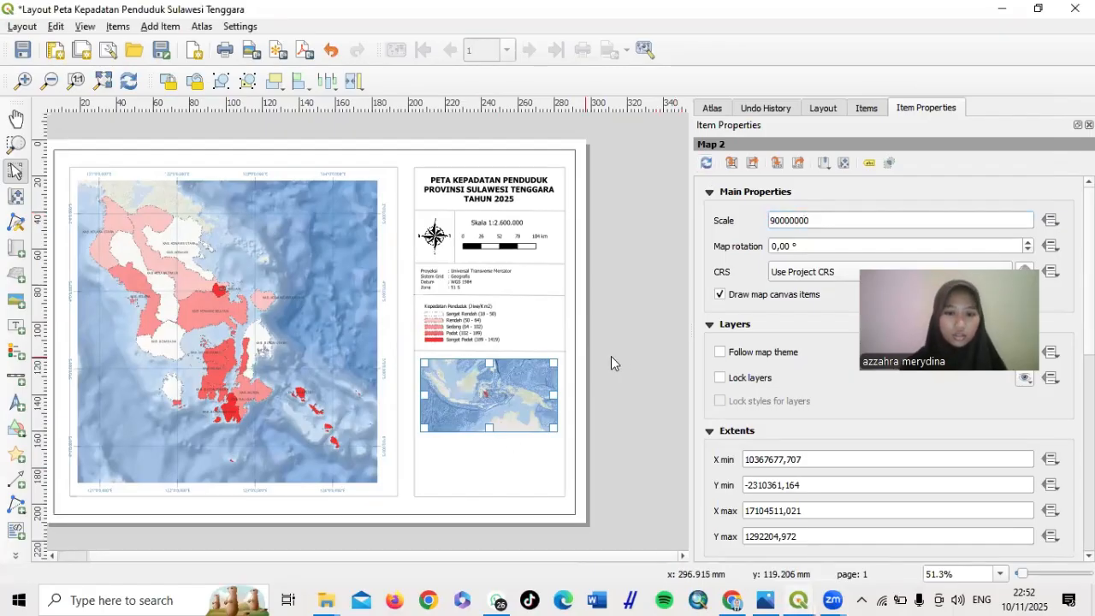
Nudge the inset map slightly down and draw a label box just above it
{"action": "left_click", "coordinate": [638, 383]}
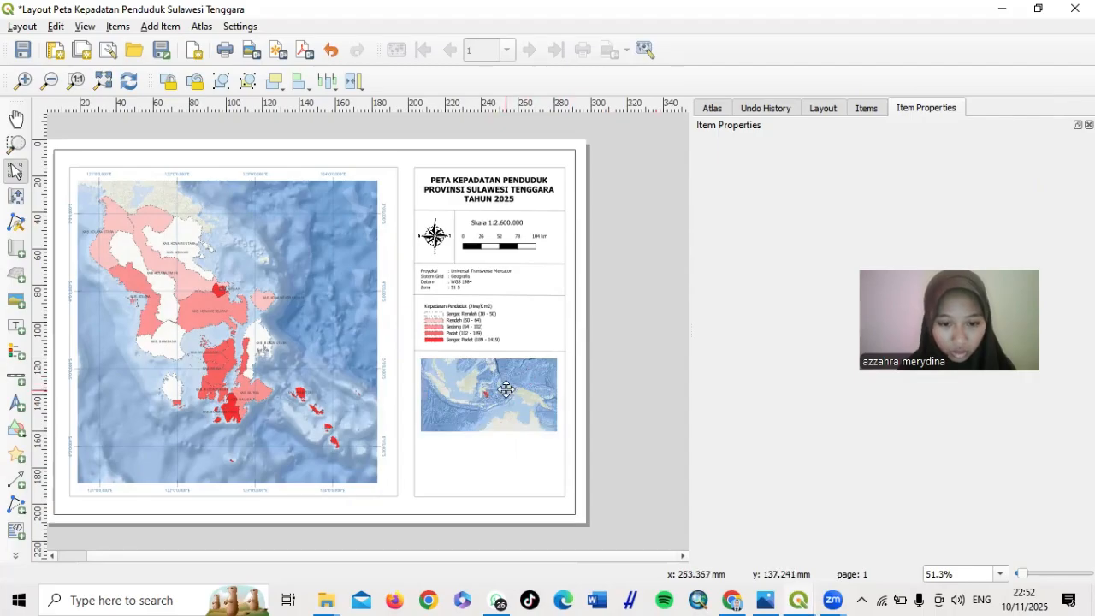
{"action": "left_click_drag", "start_coordinate": [507, 389], "coordinate": [507, 396]}
{"action": "left_click", "coordinate": [647, 379]}
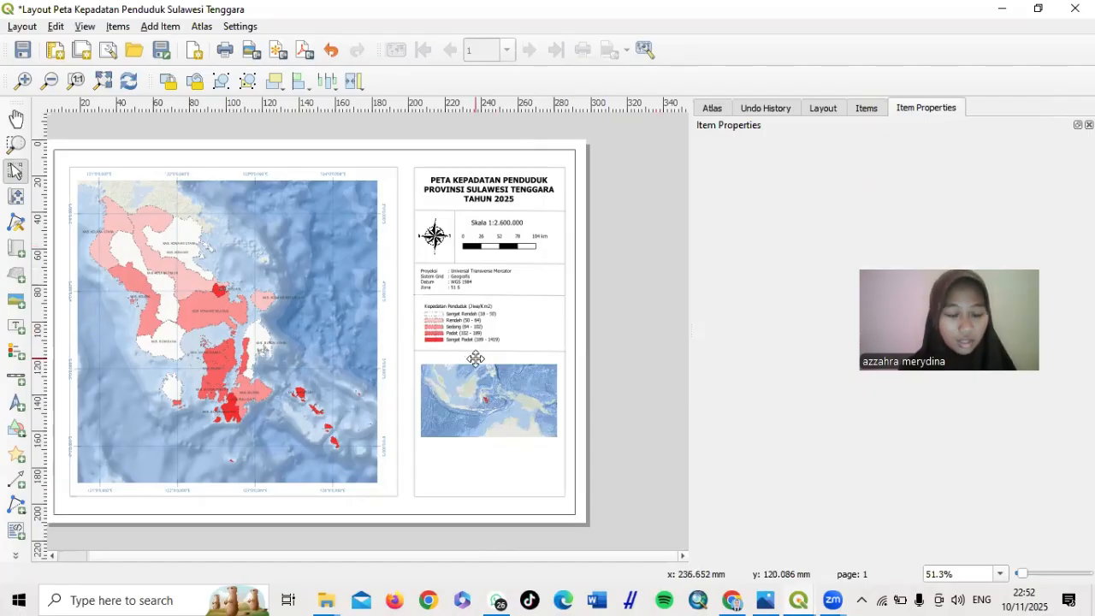
{"action": "left_click", "coordinate": [16, 327]}
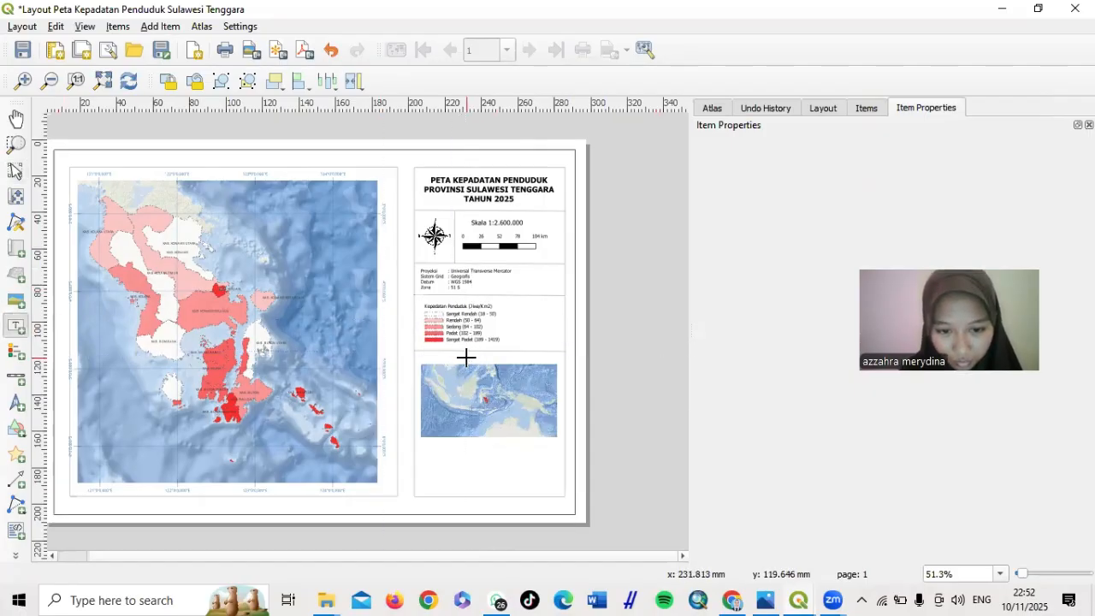
{"action": "left_click_drag", "start_coordinate": [466, 357], "coordinate": [517, 360]}
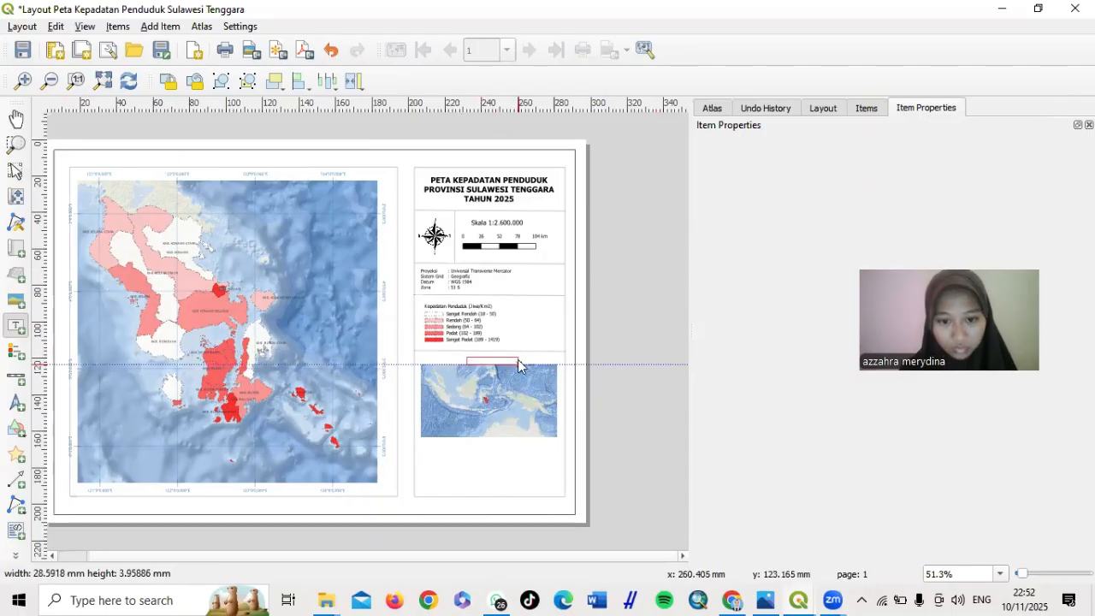
Replace the new label's placeholder text with 'PETA INDONESIA'
{"action": "double_click", "coordinate": [795, 200]}
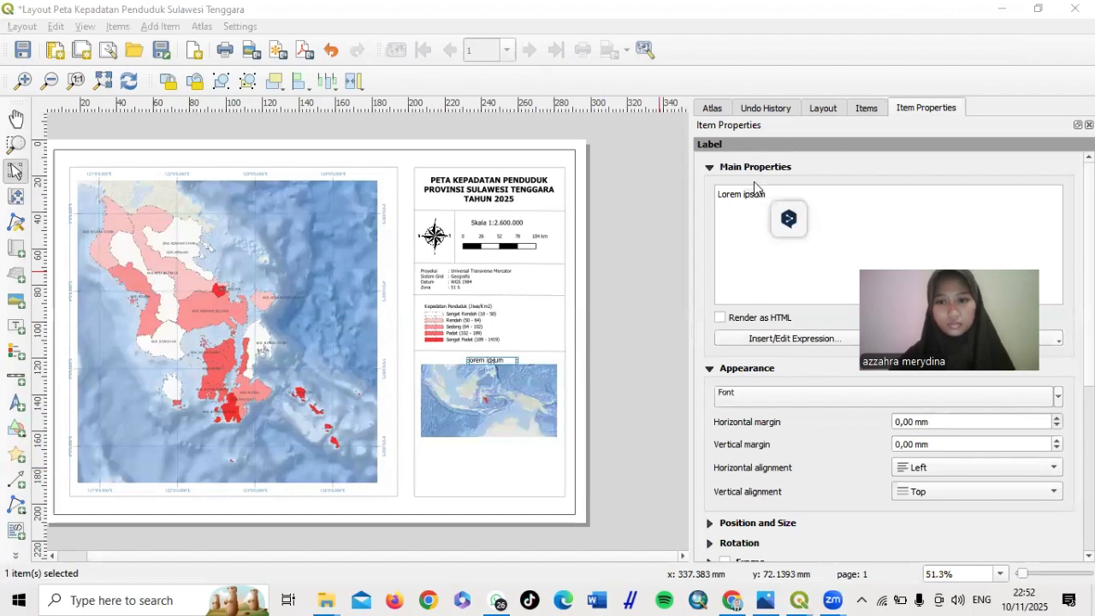
{"action": "left_click", "coordinate": [767, 193]}
{"action": "key", "text": "ctrl+a"}
{"action": "key", "text": "BackSpace"}
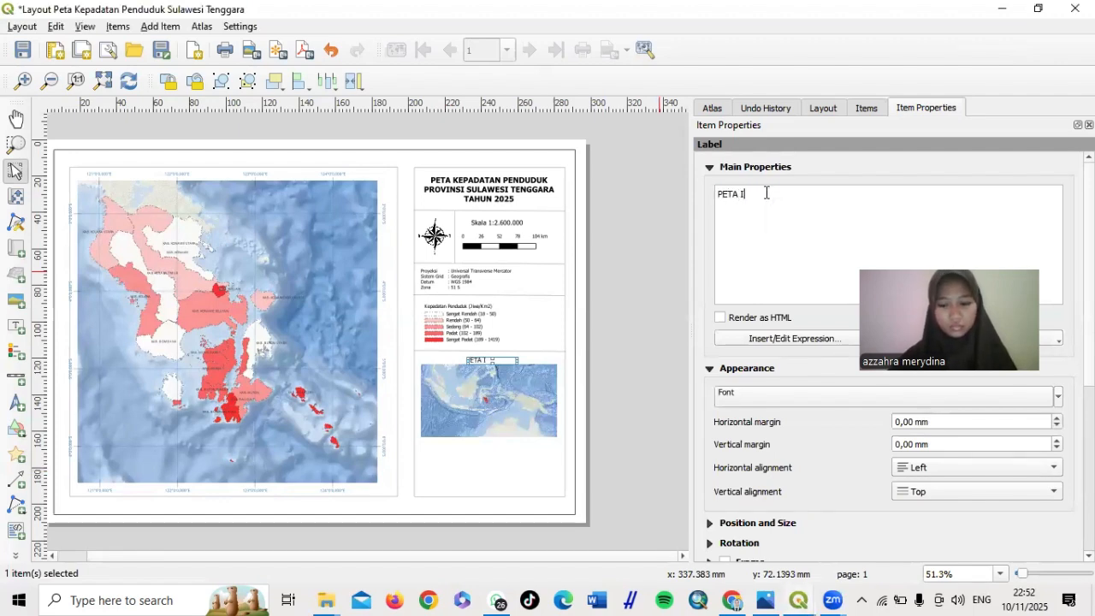
{"action": "type", "text": "PETA INDONESIA"}
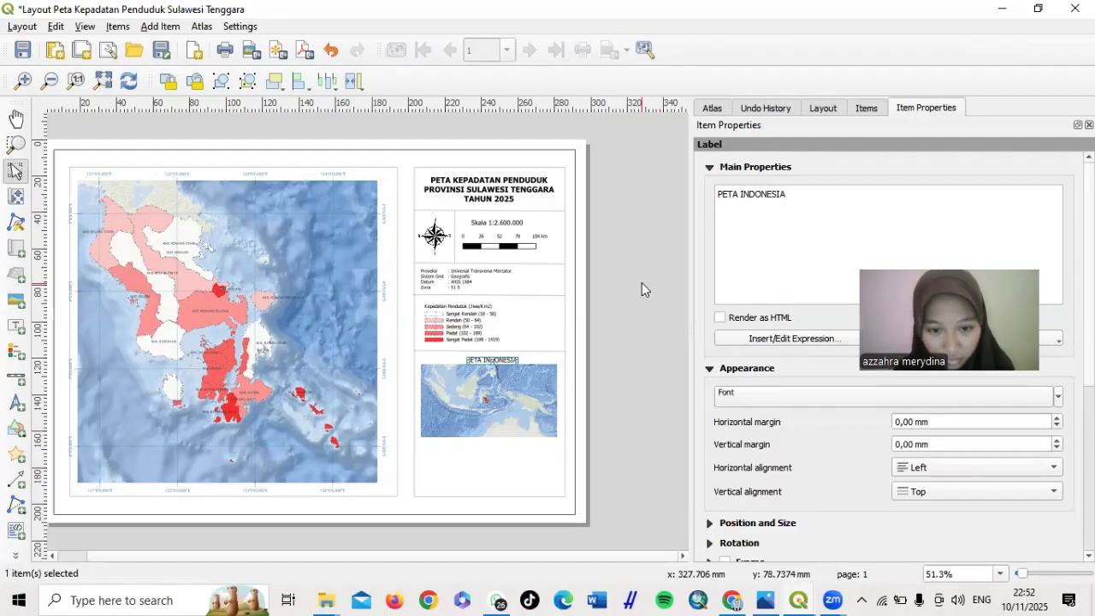
{"action": "left_click", "coordinate": [641, 282]}
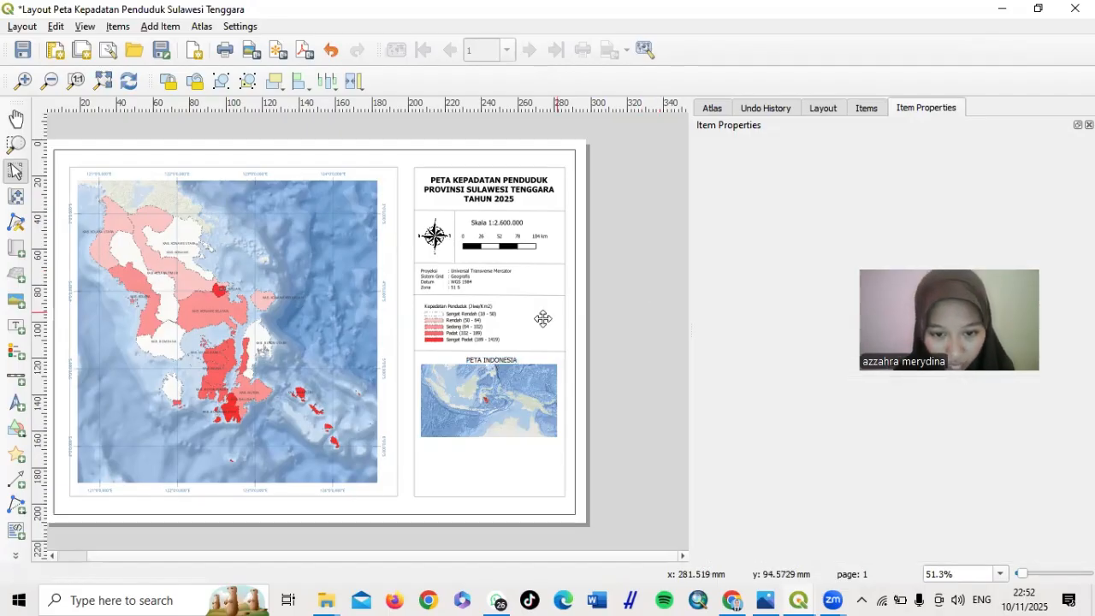
Nudge the inset Indonesia map below the label and reduce its height
{"action": "left_click", "coordinate": [503, 392]}
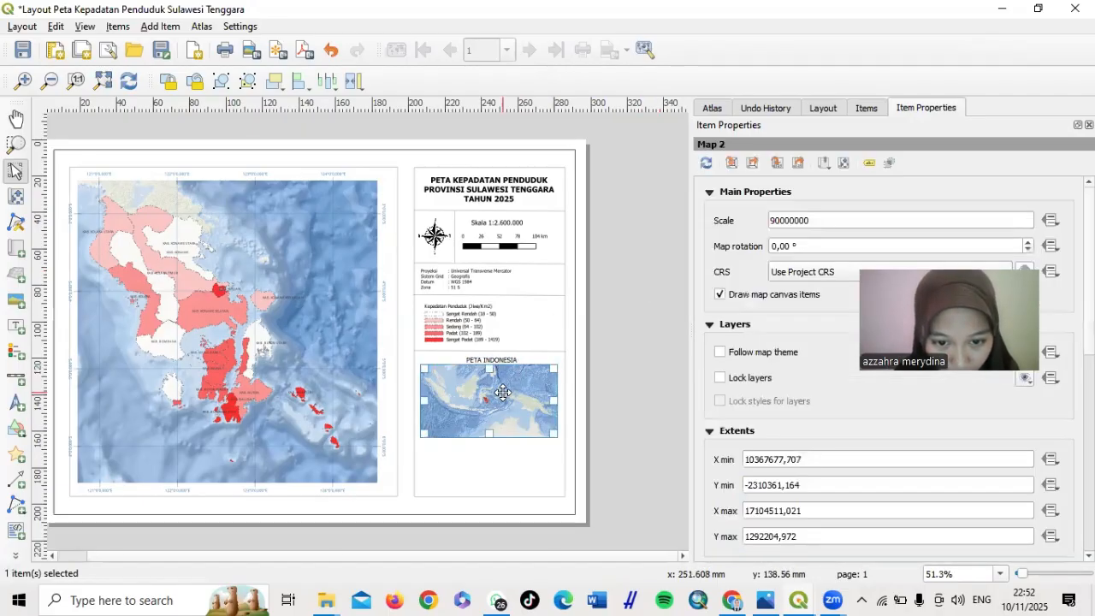
{"action": "left_click_drag", "start_coordinate": [503, 392], "coordinate": [502, 402]}
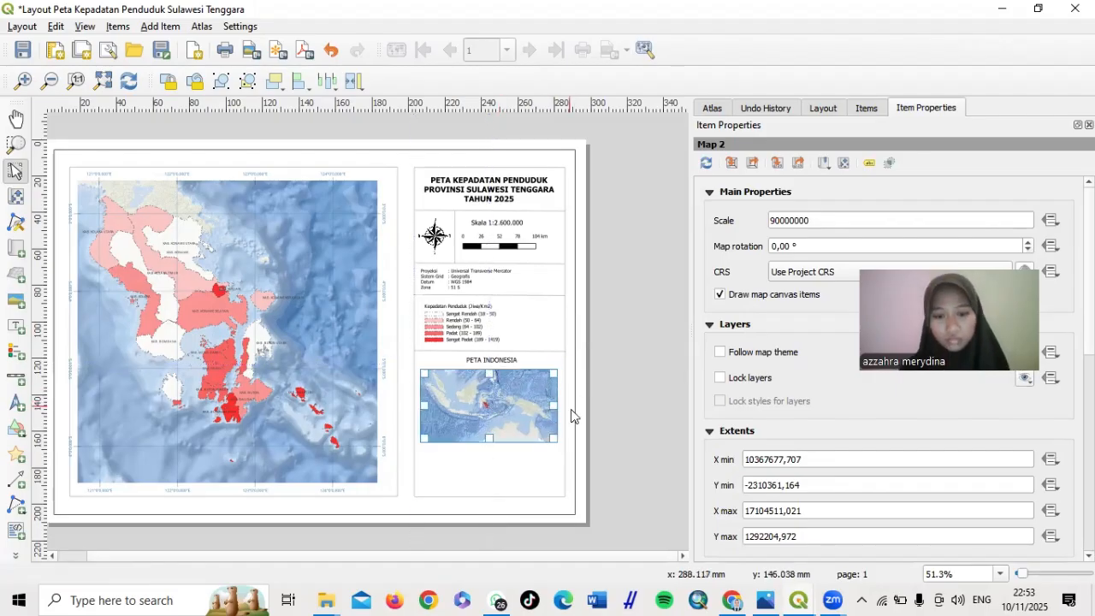
{"action": "left_click", "coordinate": [640, 428]}
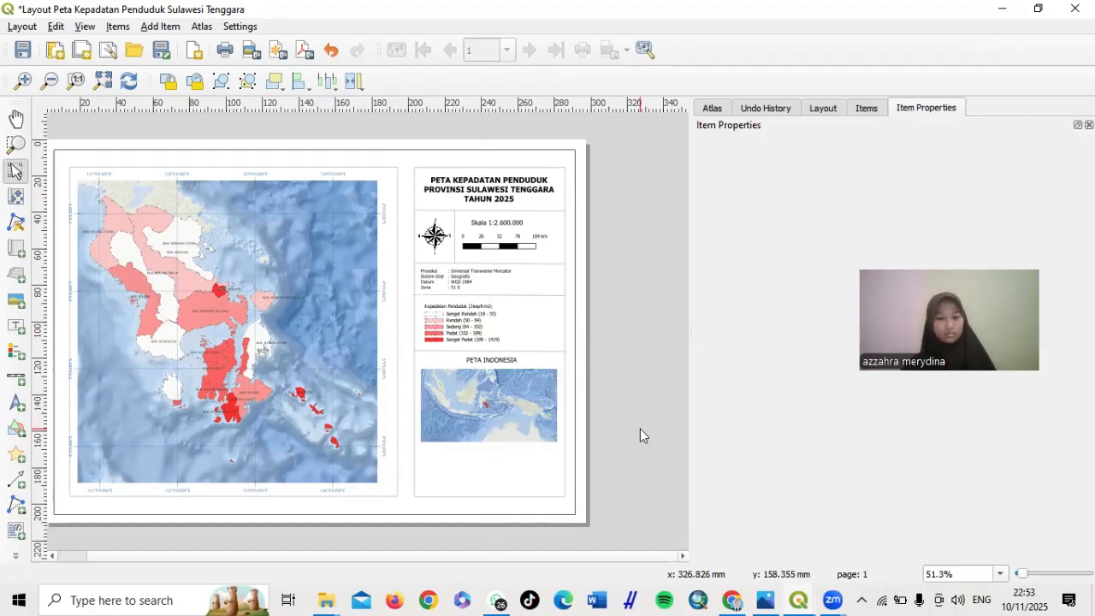
{"action": "left_click", "coordinate": [486, 403]}
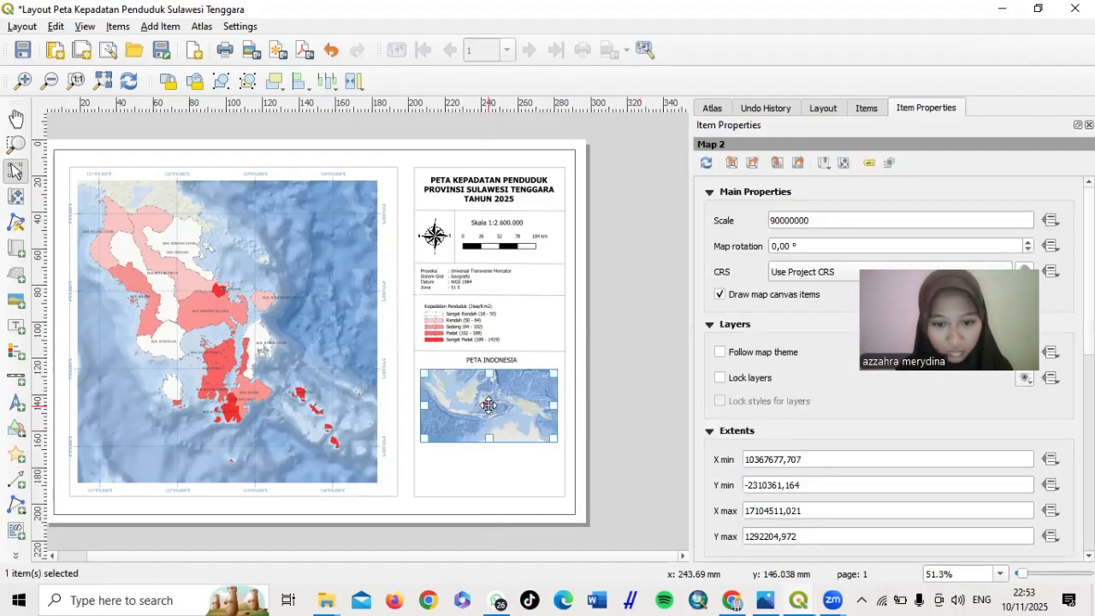
{"action": "left_click_drag", "start_coordinate": [489, 439], "coordinate": [497, 424]}
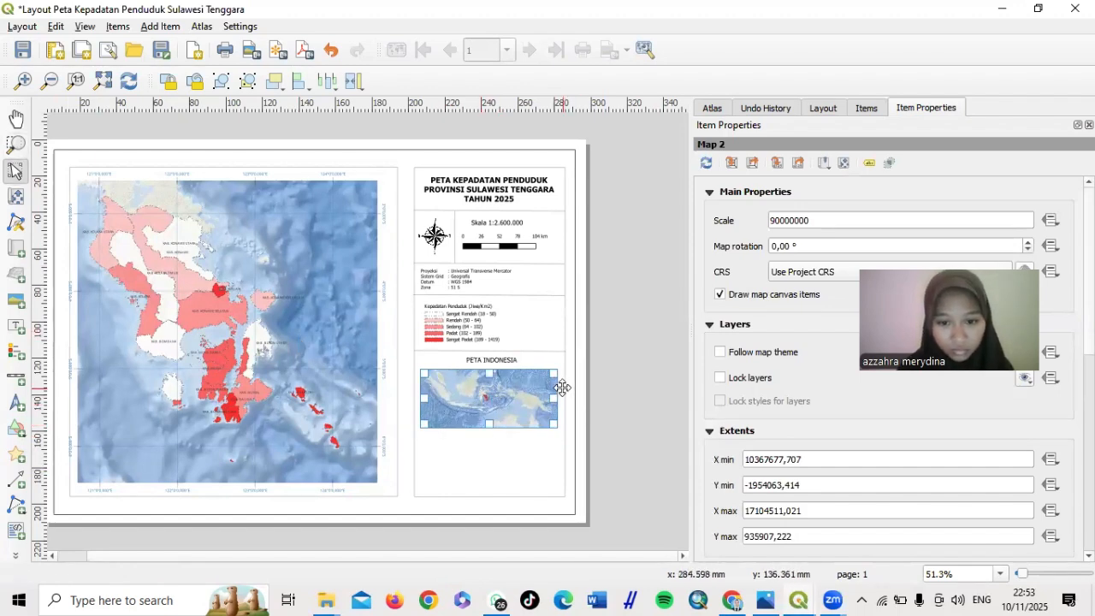
Narrow the inset Indonesia map so it sits centred under the PETA INDONESIA label
{"action": "left_click_drag", "start_coordinate": [556, 390], "coordinate": [548, 390]}
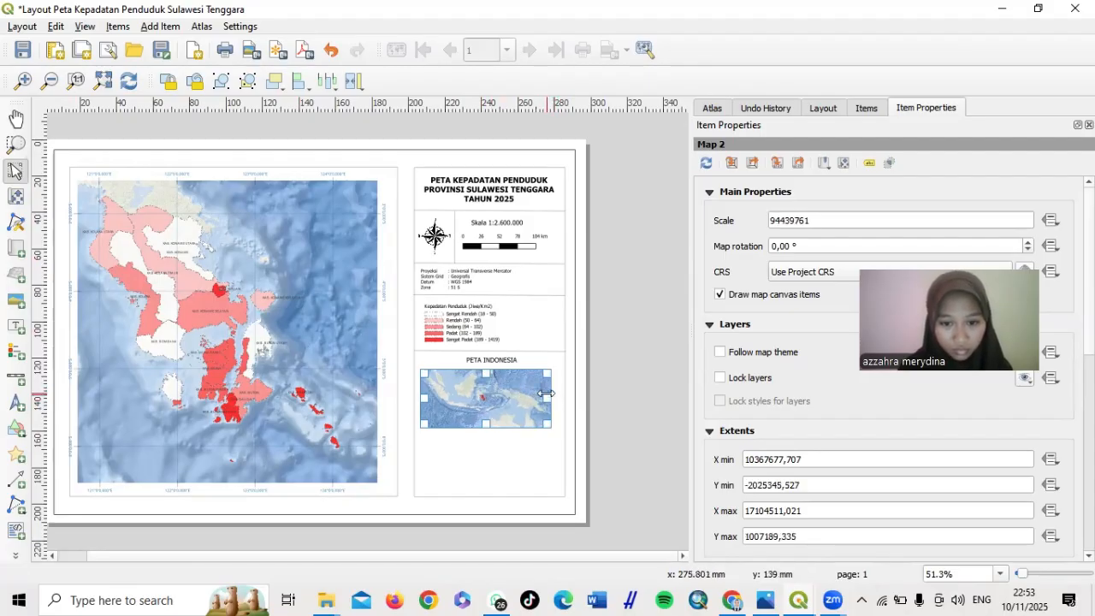
{"action": "left_click_drag", "start_coordinate": [546, 393], "coordinate": [494, 391]}
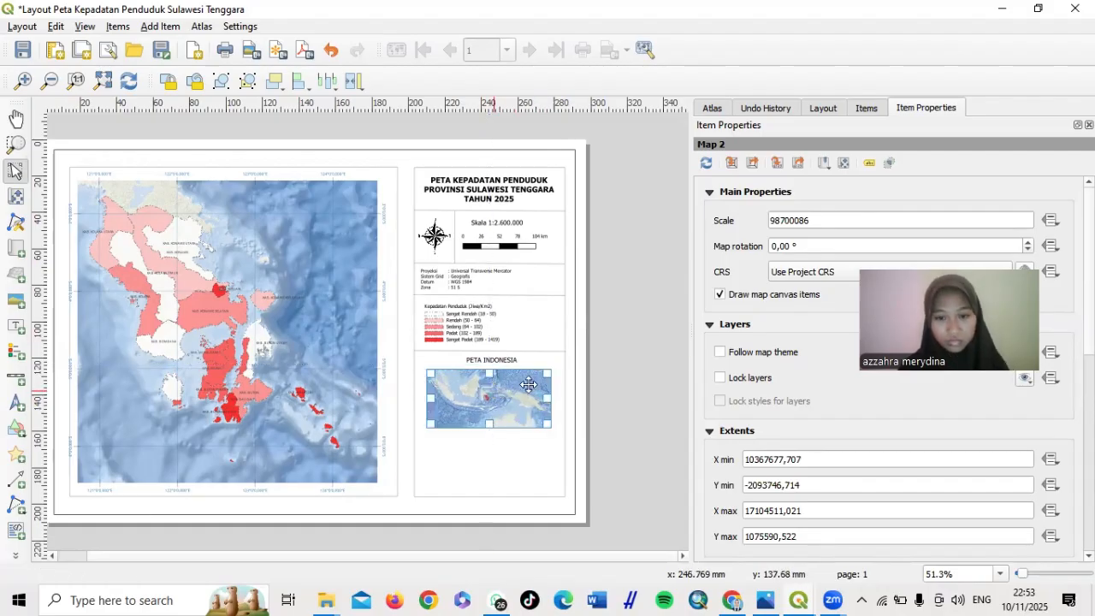
{"action": "left_click", "coordinate": [631, 390]}
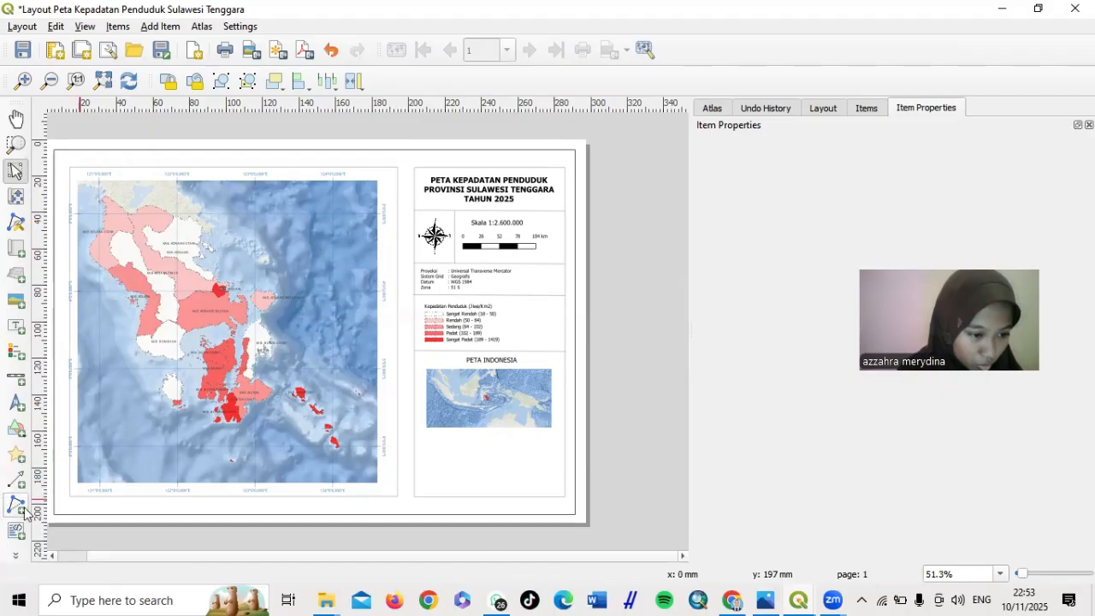
Draw a small rectangle shape just below the inset Indonesia map
{"action": "left_click", "coordinate": [24, 428]}
{"action": "left_click", "coordinate": [62, 427]}
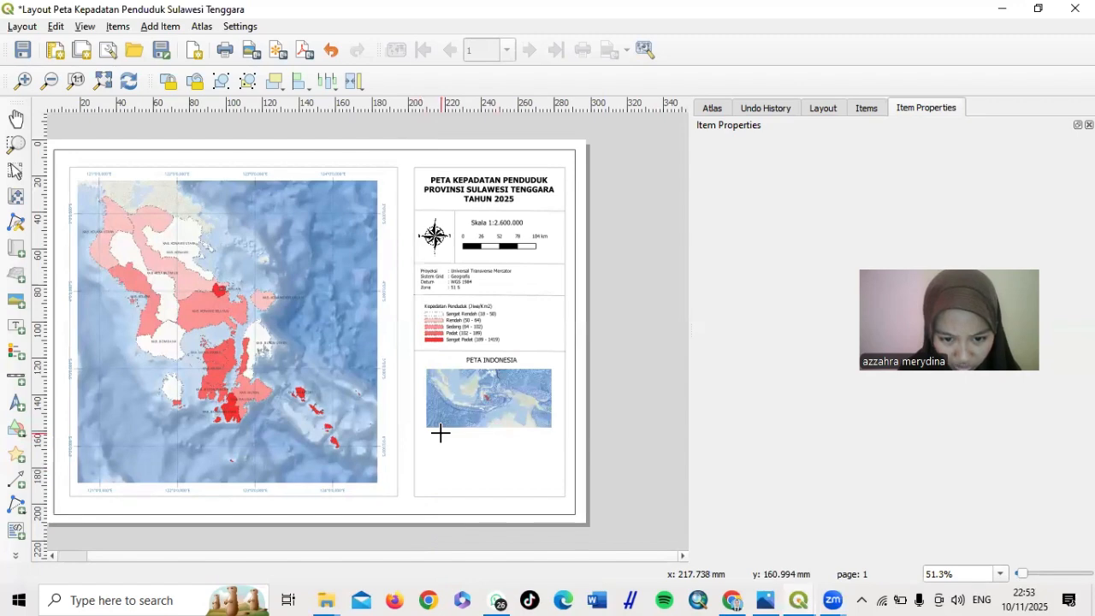
{"action": "left_click_drag", "start_coordinate": [439, 433], "coordinate": [449, 440]}
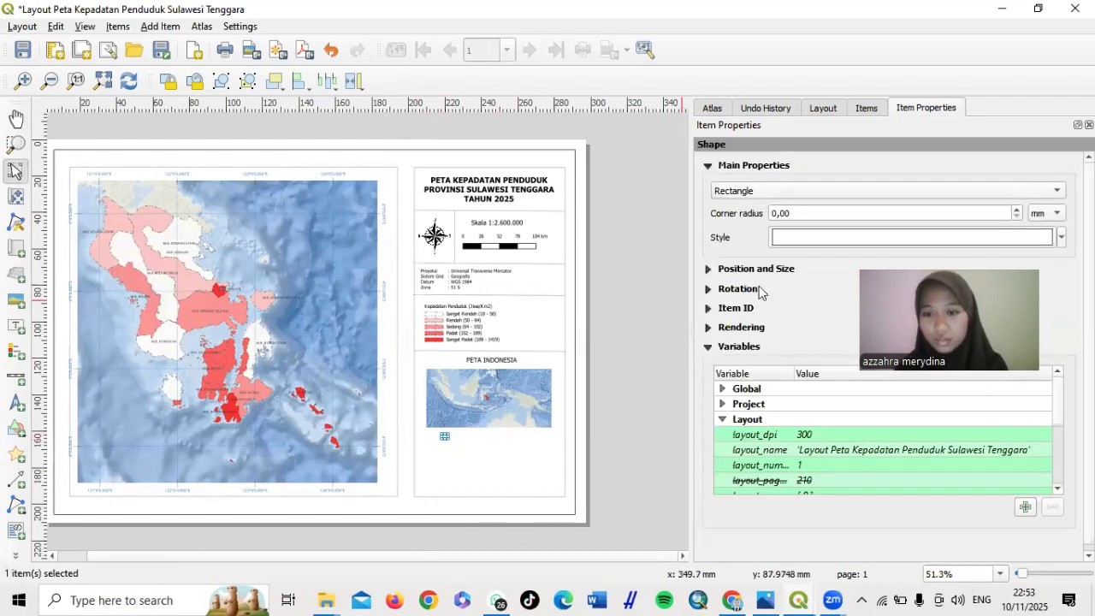
{"action": "scroll", "coordinate": [753, 300], "scroll_direction": "down", "scroll_amount": 1}
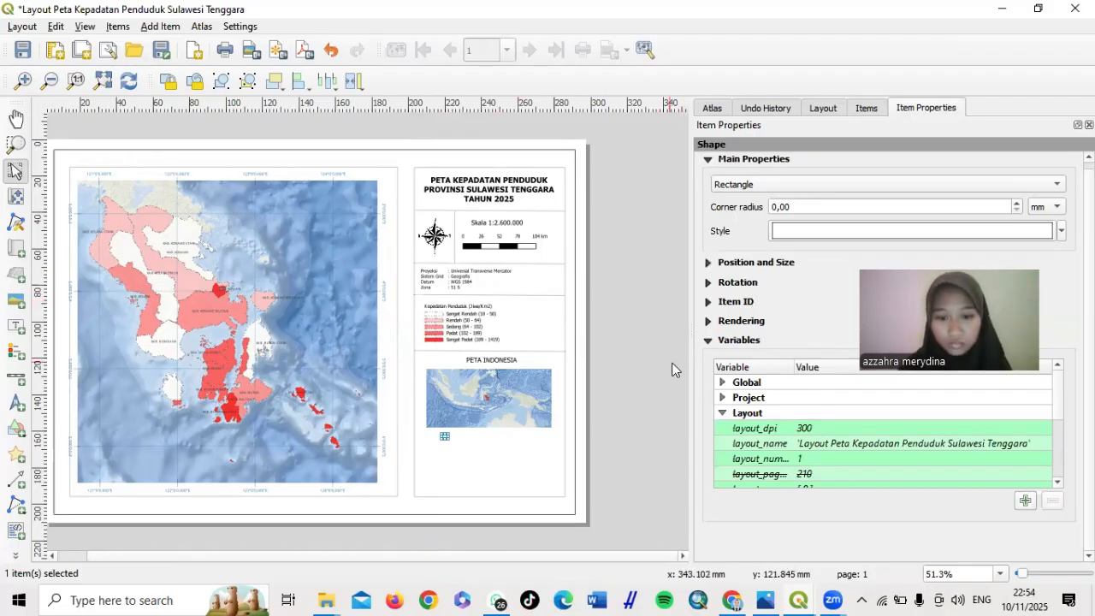
{"action": "scroll", "coordinate": [779, 255], "scroll_direction": "up", "scroll_amount": 1}
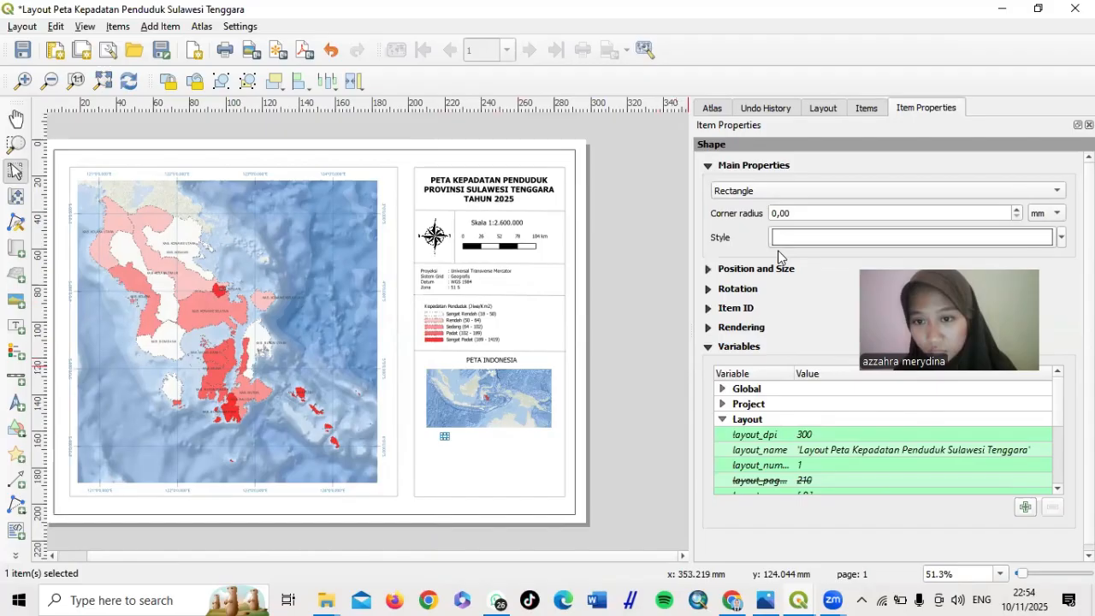
Give the rectangle a red simple fill
{"action": "left_click", "coordinate": [837, 237]}
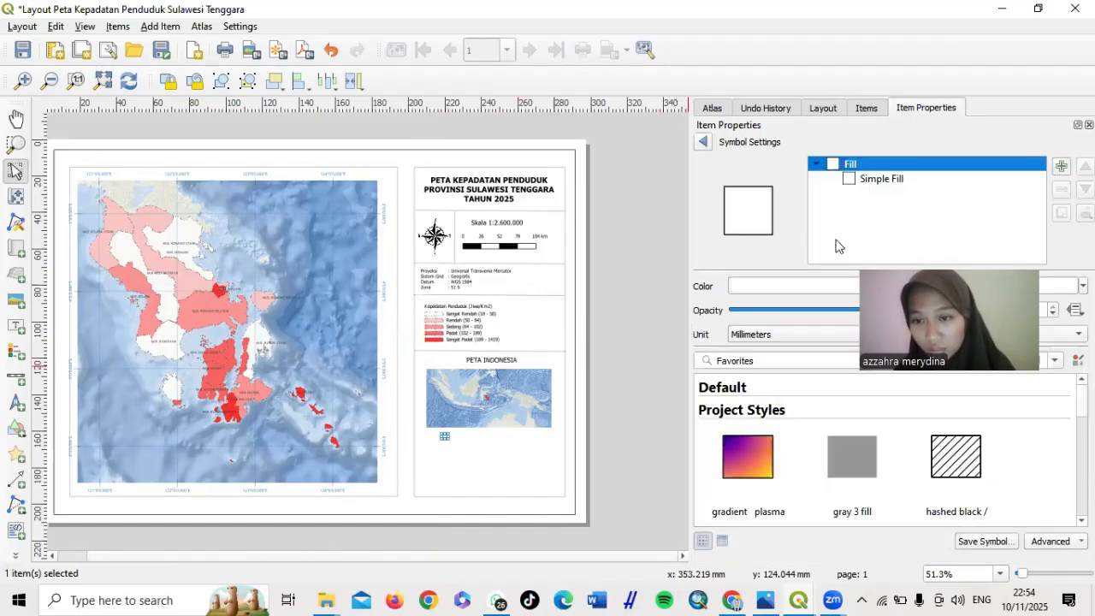
{"action": "left_click", "coordinate": [882, 178]}
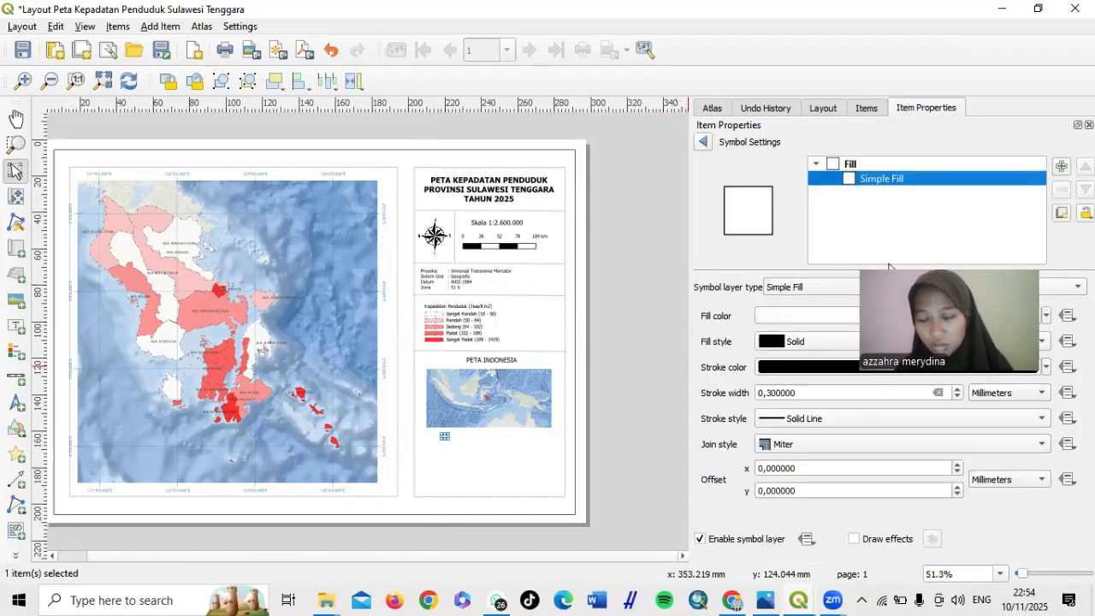
{"action": "left_click", "coordinate": [871, 220]}
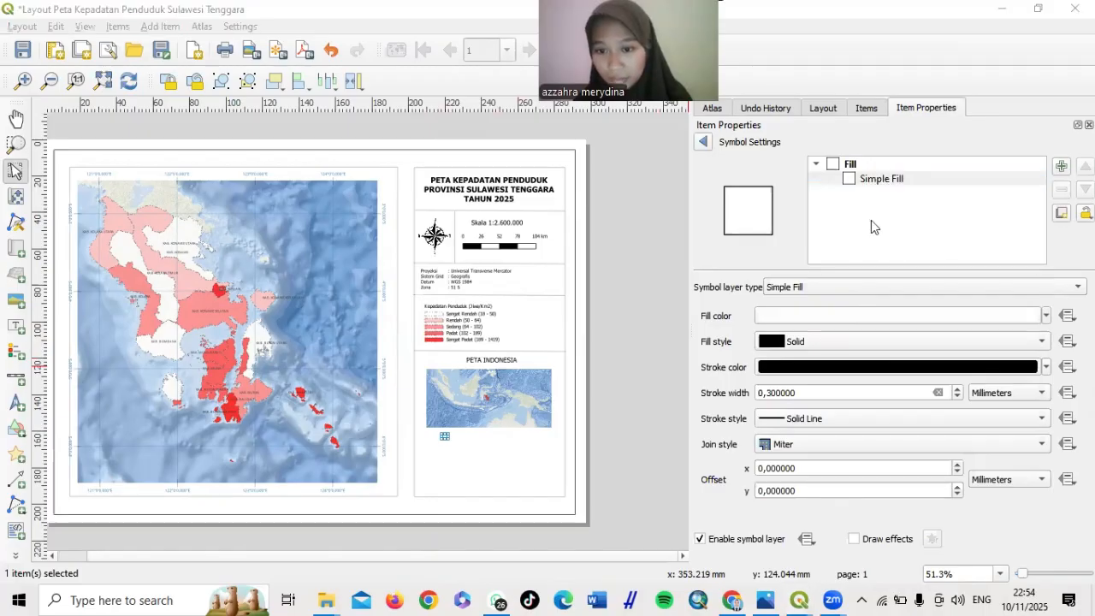
{"action": "left_click", "coordinate": [1046, 316]}
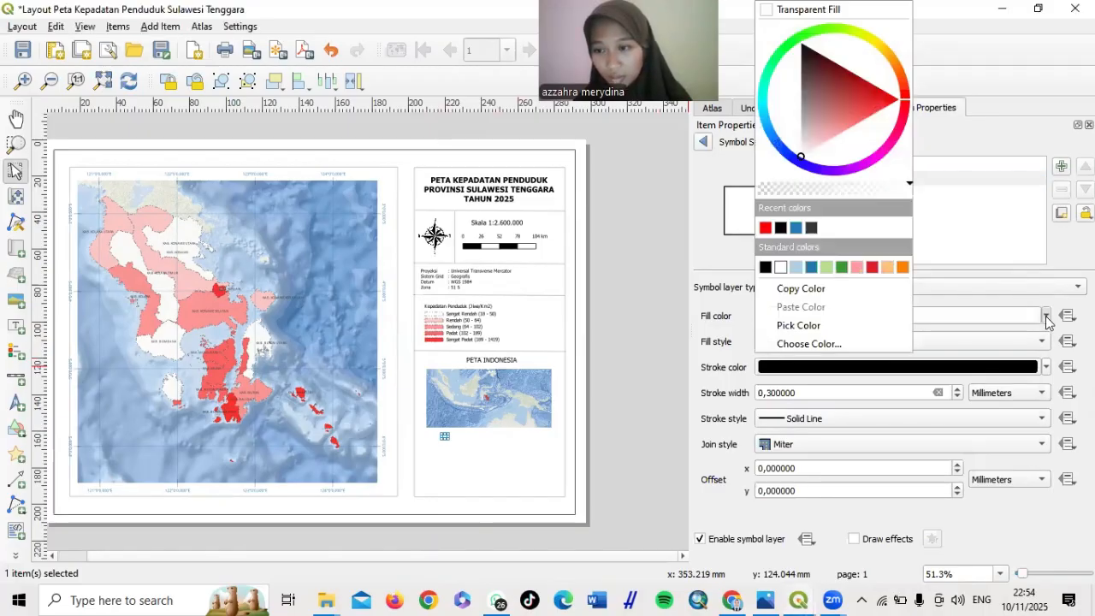
{"action": "left_click", "coordinate": [766, 227]}
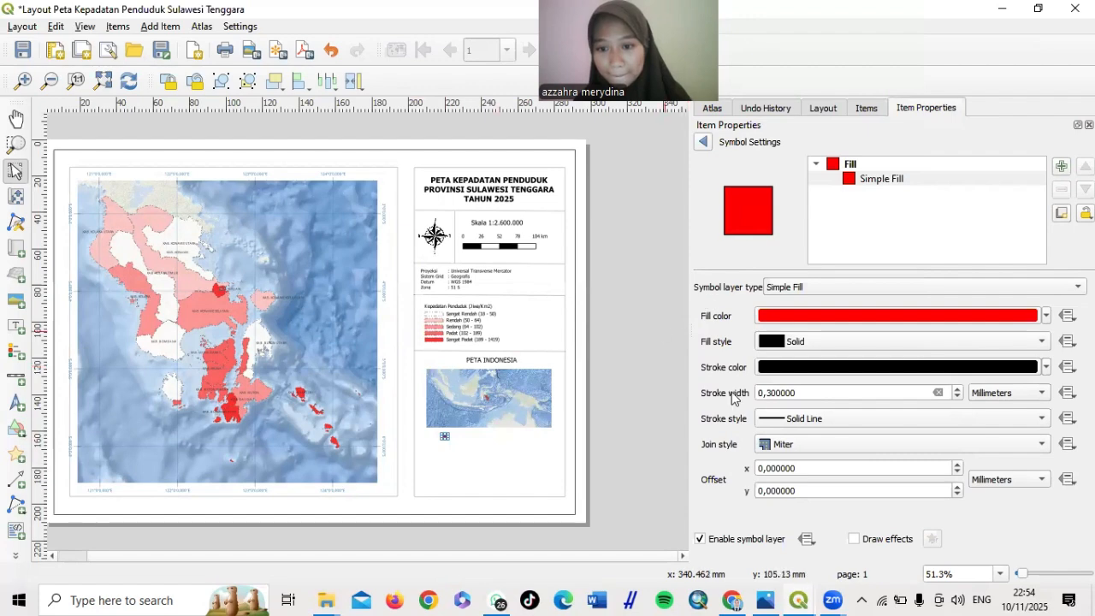
{"action": "left_click", "coordinate": [641, 371]}
Duplicate the PETA INDONESIA label and change its text to 'Sulawesi Tenggara'
{"action": "left_click", "coordinate": [477, 358]}
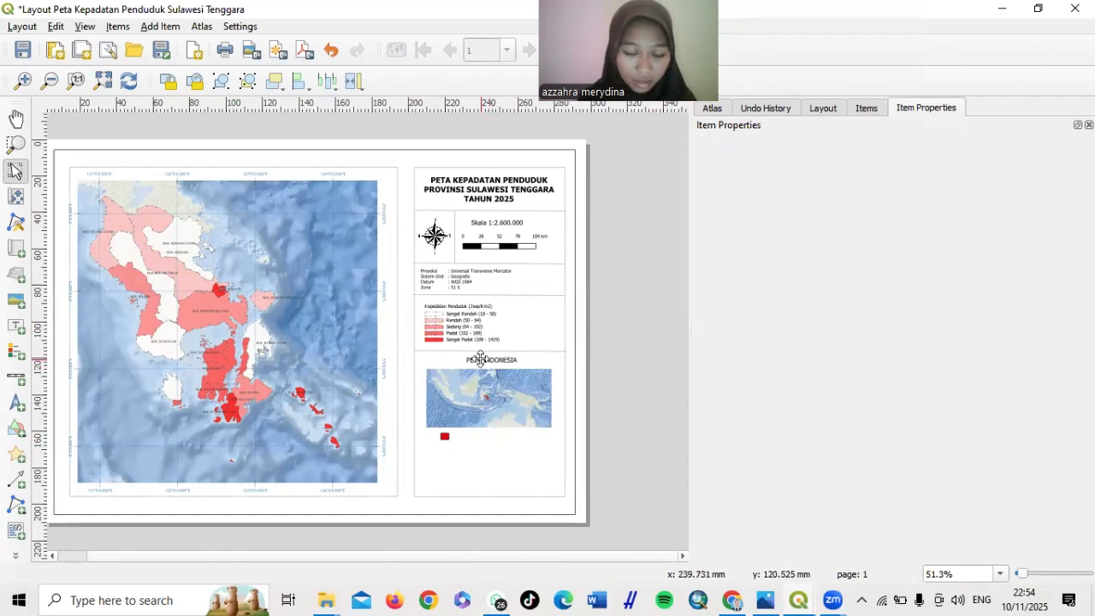
{"action": "right_click", "coordinate": [482, 365]}
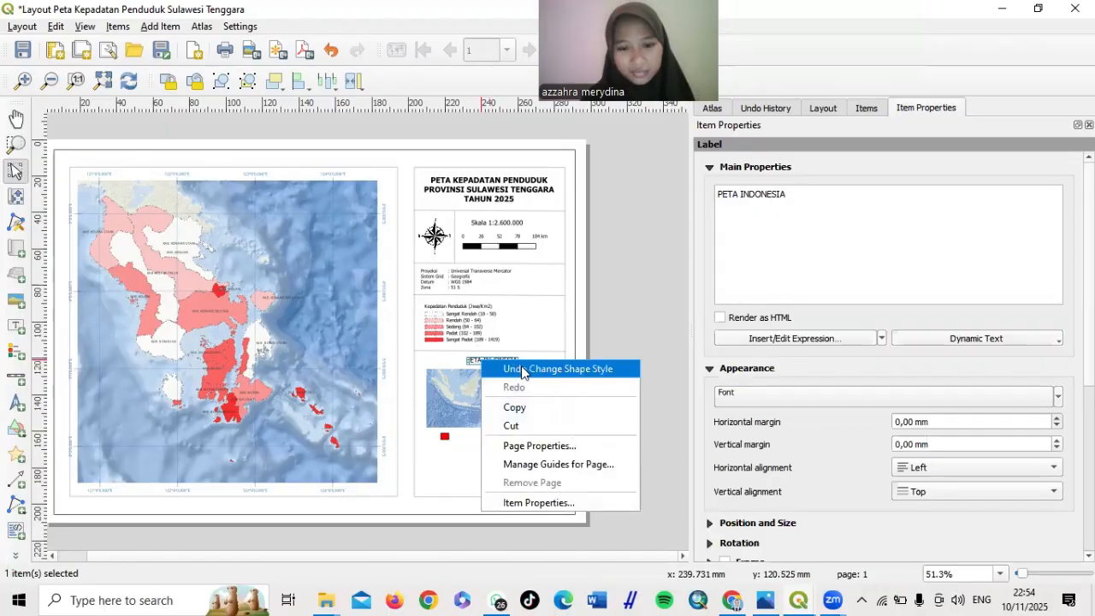
{"action": "left_click", "coordinate": [531, 407]}
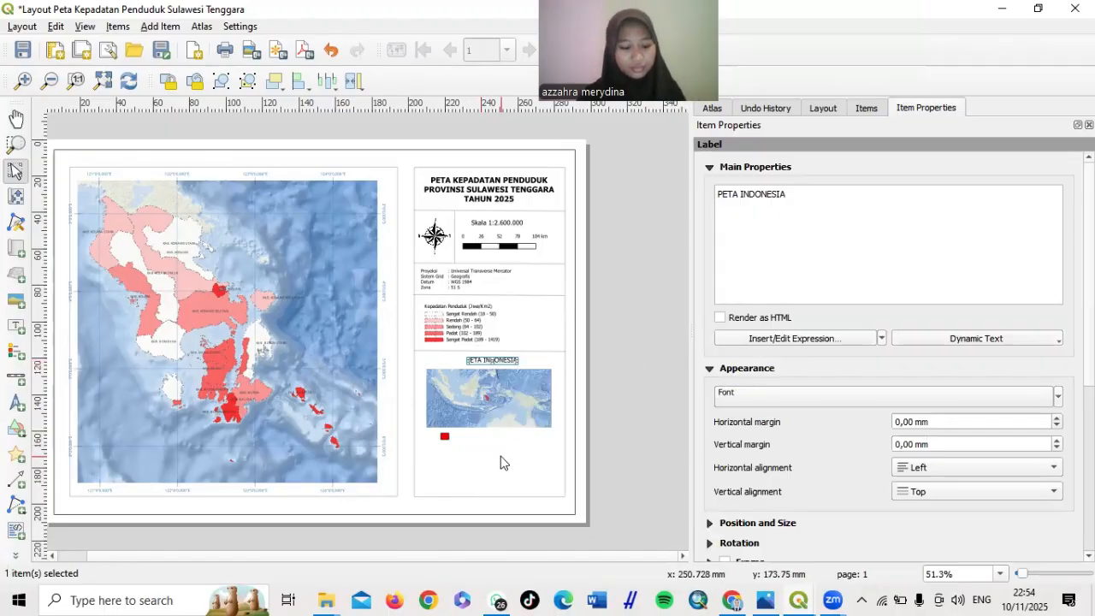
{"action": "key", "text": "ctrl+v"}
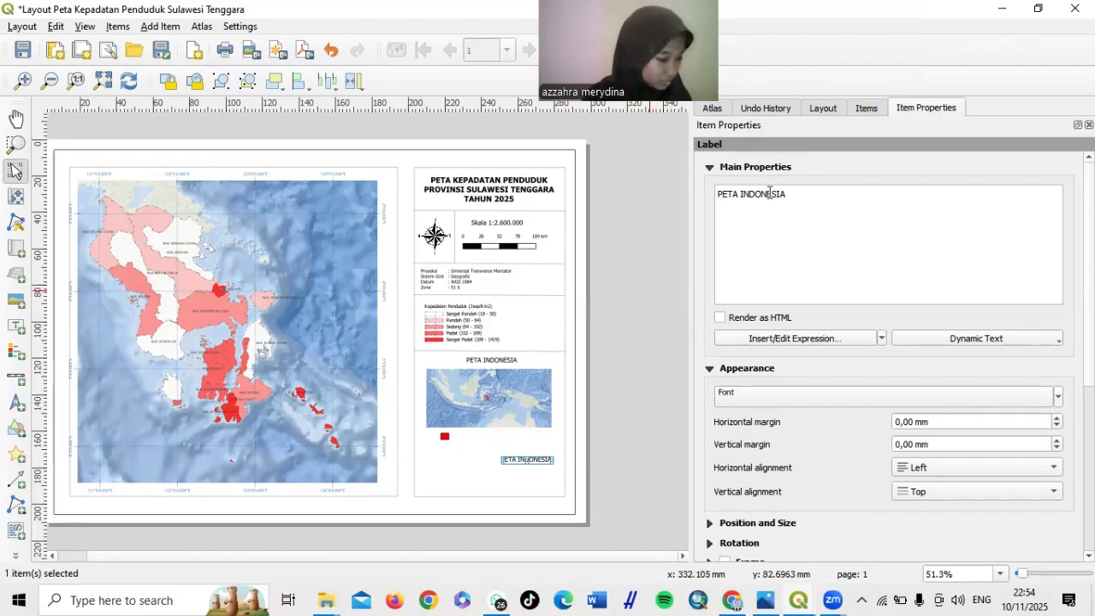
{"action": "triple_click", "coordinate": [769, 193]}
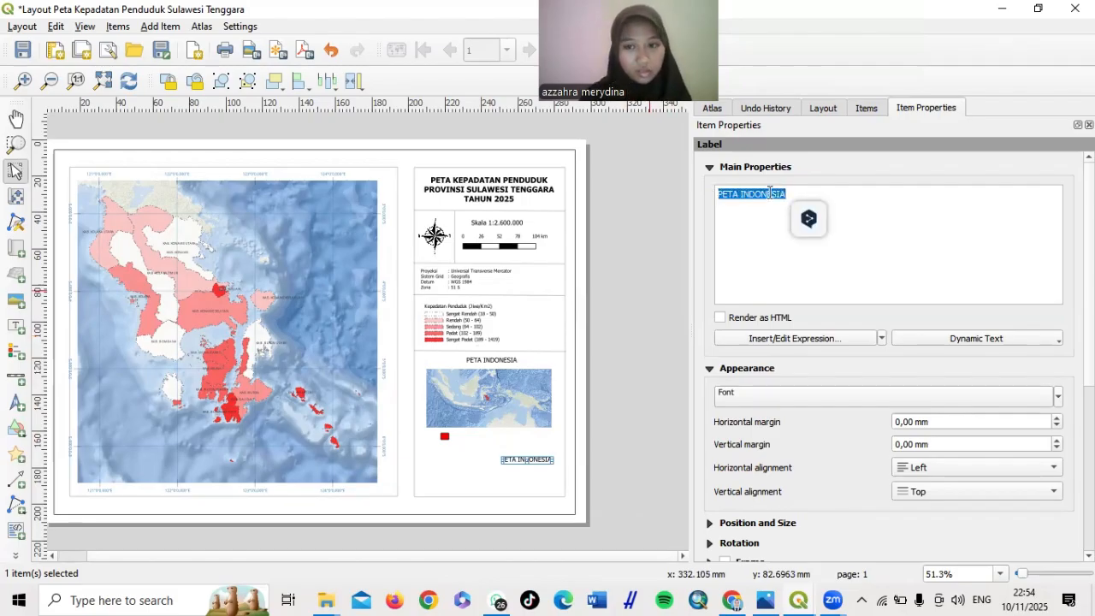
{"action": "type", "text": "Sula"}
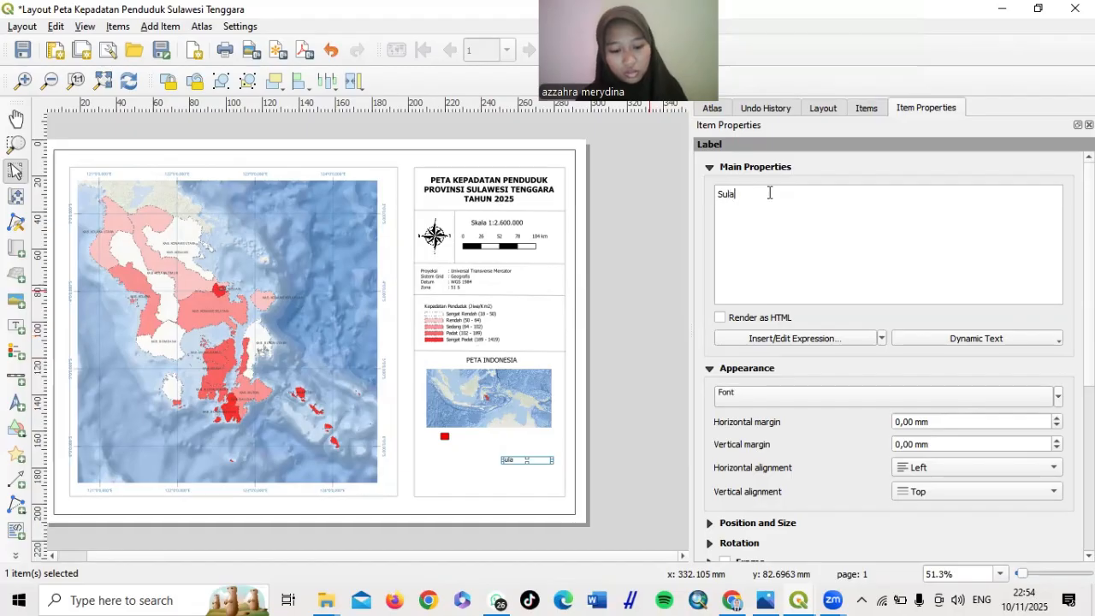
{"action": "type", "text": "wesi Tengg"}
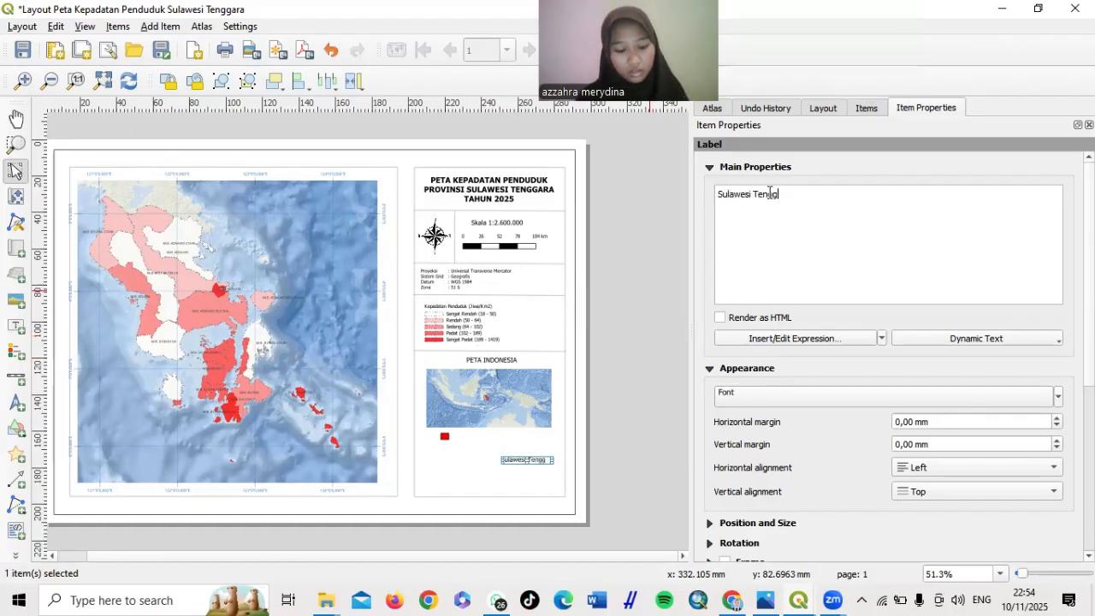
{"action": "type", "text": "ara"}
{"action": "left_click", "coordinate": [649, 367]}
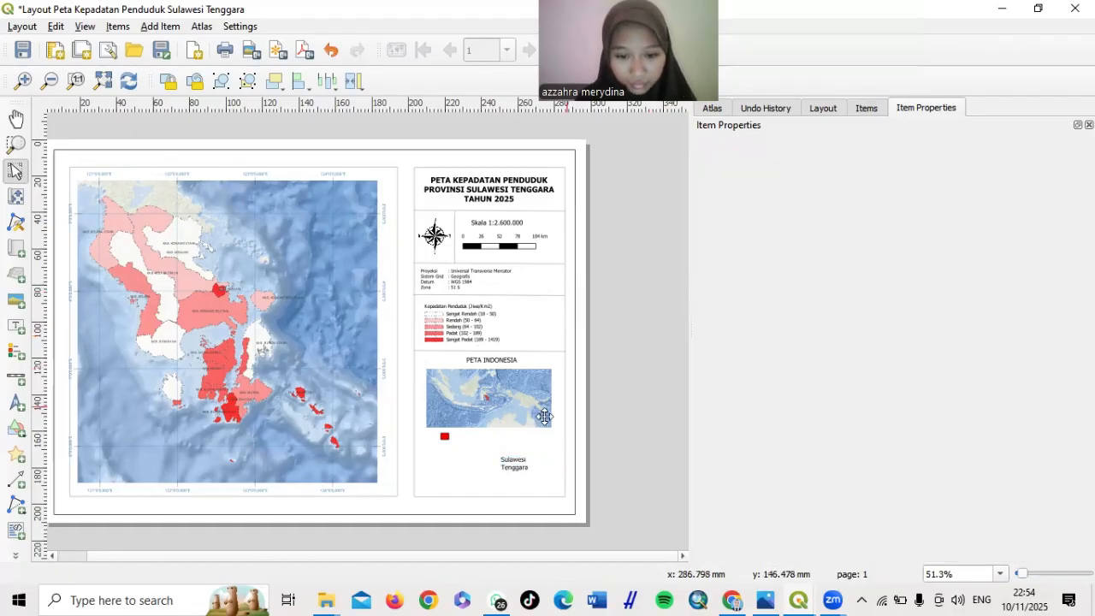
Widen the Sulawesi Tenggara label to one line and place it beside the red square
{"action": "left_click", "coordinate": [509, 463]}
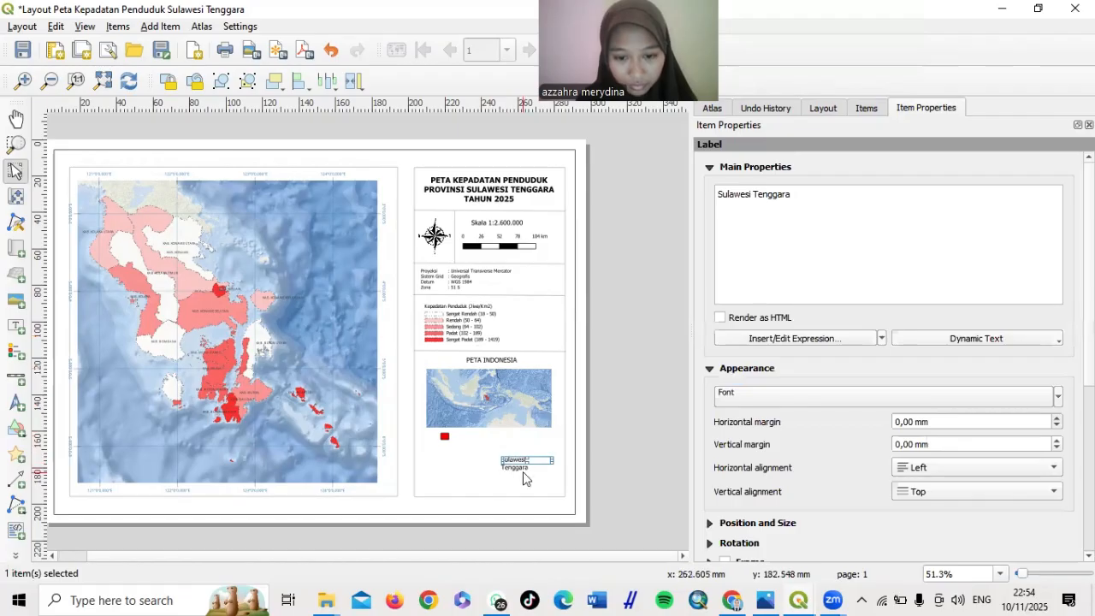
{"action": "left_click", "coordinate": [519, 466]}
{"action": "left_click", "coordinate": [517, 467]}
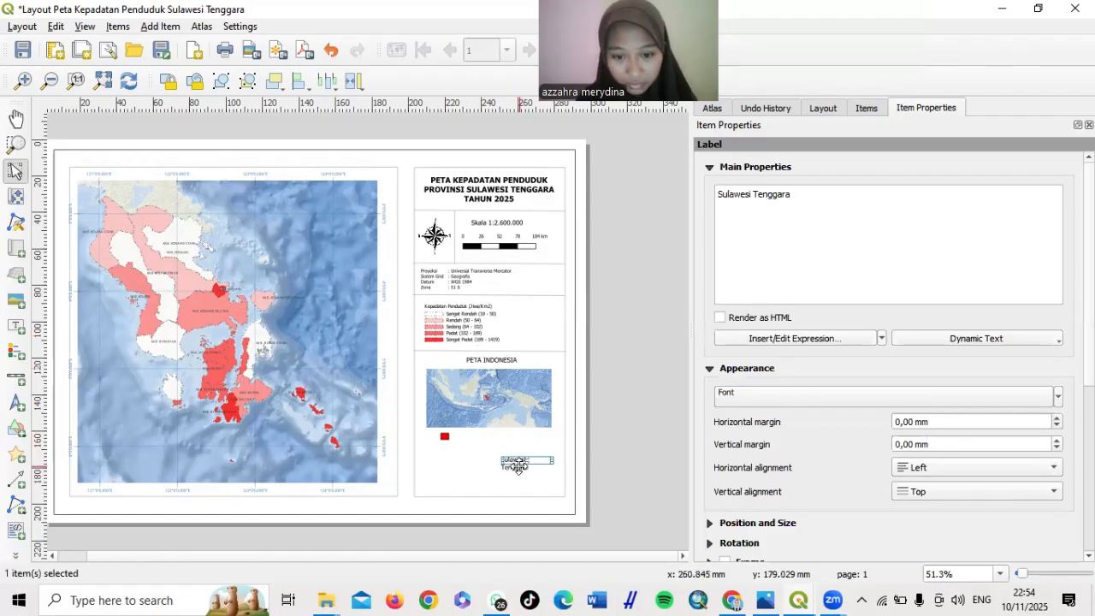
{"action": "left_click_drag", "start_coordinate": [548, 463], "coordinate": [590, 462]}
{"action": "left_click", "coordinate": [622, 466]}
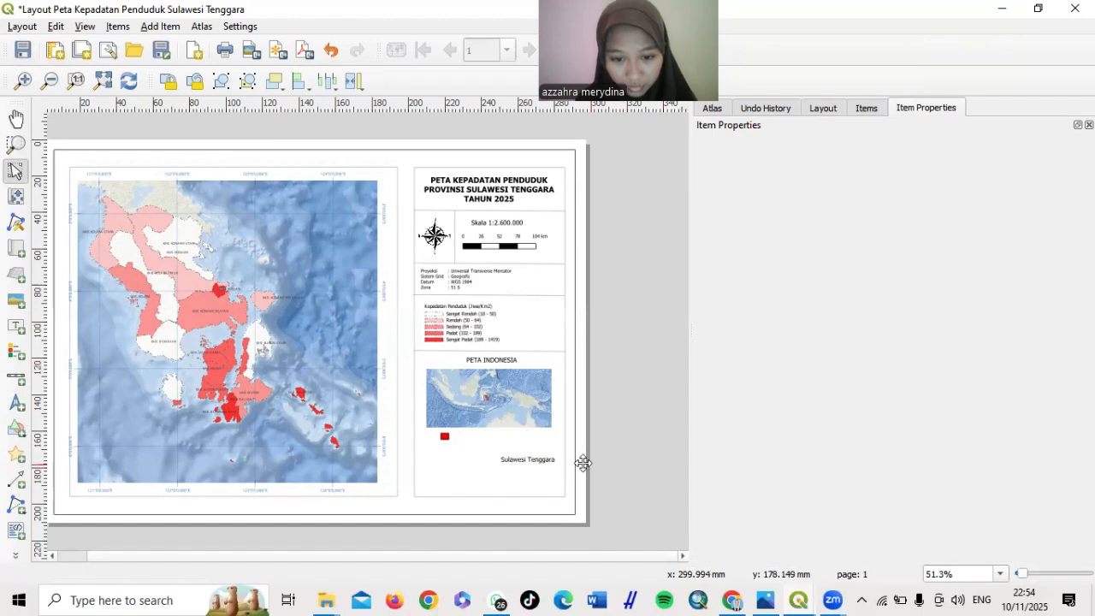
{"action": "left_click", "coordinate": [543, 460]}
{"action": "left_click_drag", "start_coordinate": [544, 460], "coordinate": [496, 436]}
{"action": "left_click", "coordinate": [682, 432]}
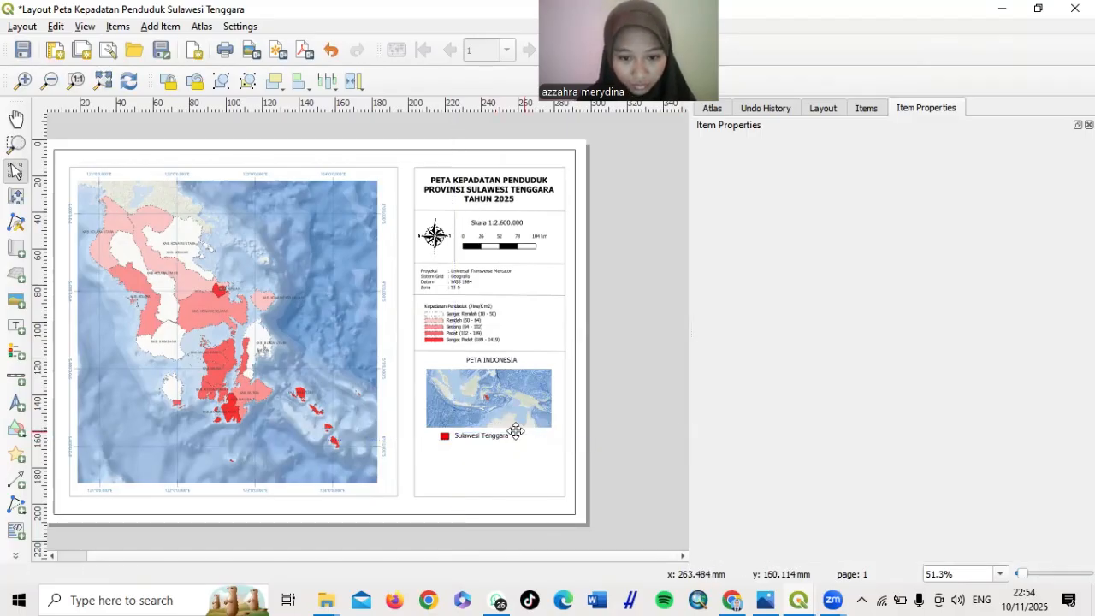
{"action": "left_click_drag", "start_coordinate": [494, 436], "coordinate": [490, 438]}
Move the lower divider line up to span the right column just under the inset legend
{"action": "left_click", "coordinate": [662, 396]}
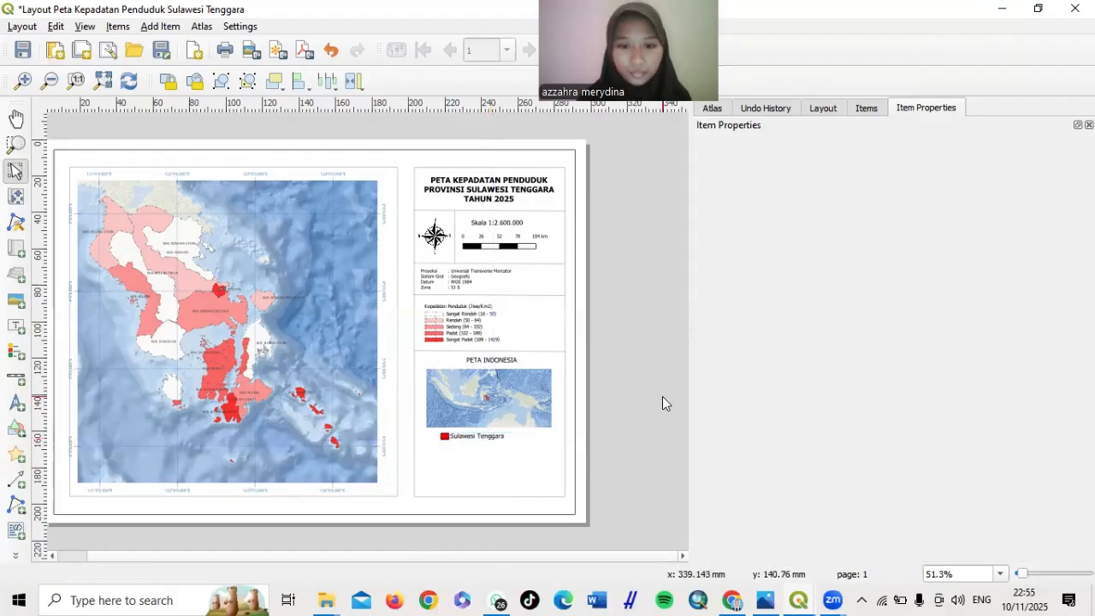
{"action": "left_click", "coordinate": [543, 350]}
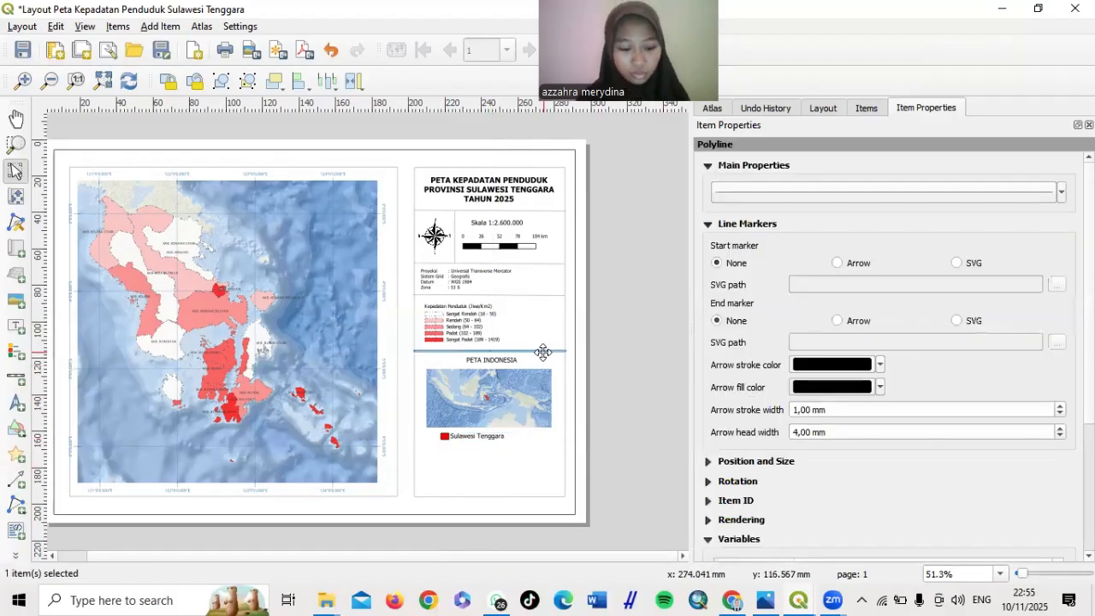
{"action": "left_click", "coordinate": [527, 467]}
{"action": "left_click", "coordinate": [527, 467]}
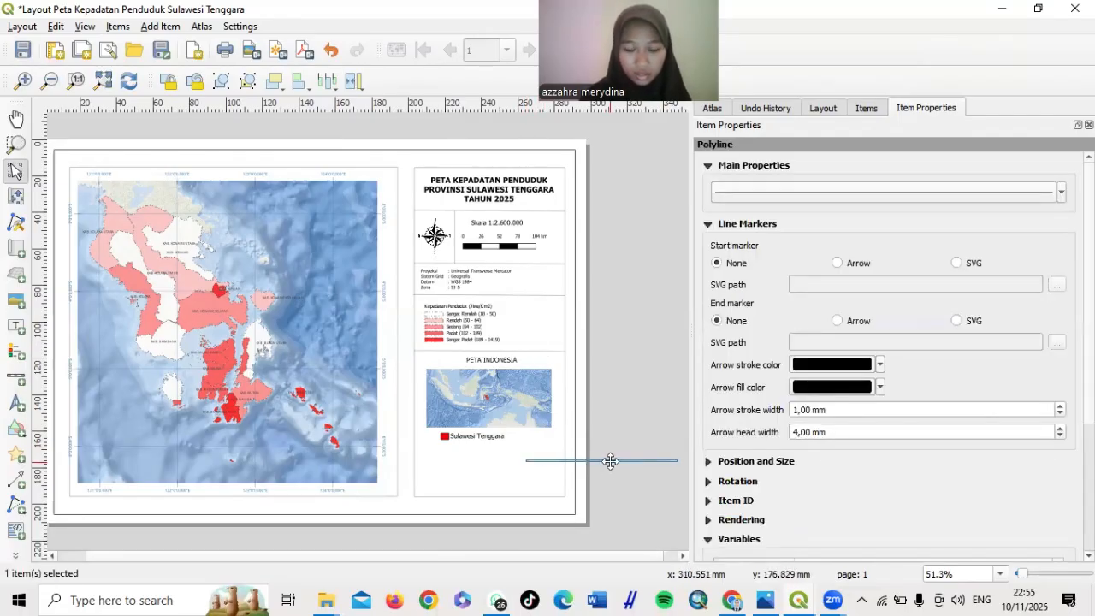
{"action": "left_click_drag", "start_coordinate": [609, 461], "coordinate": [497, 448]}
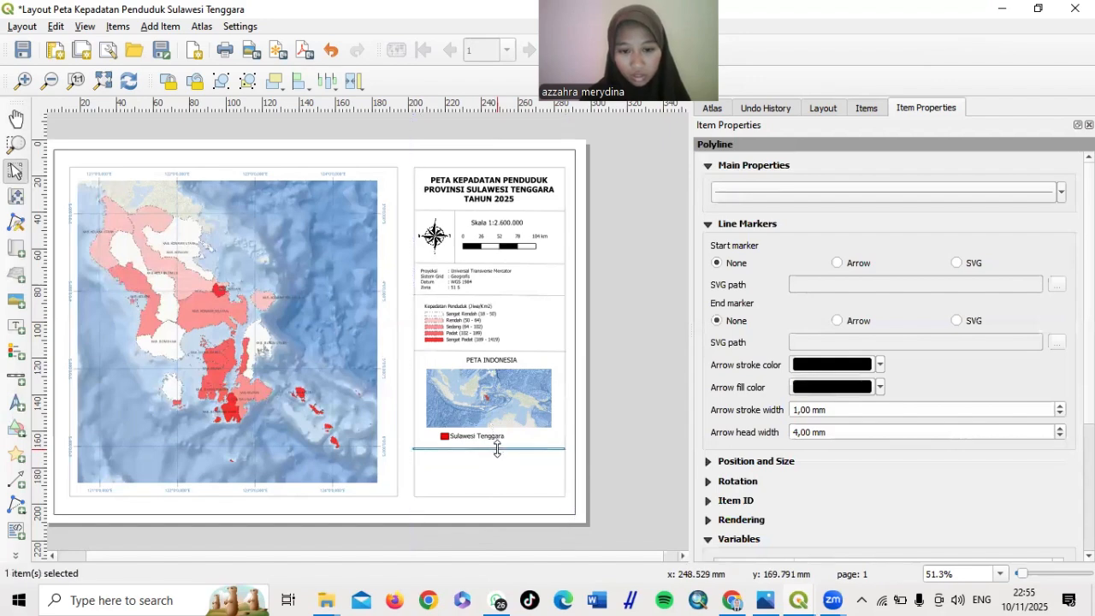
{"action": "left_click", "coordinate": [636, 448]}
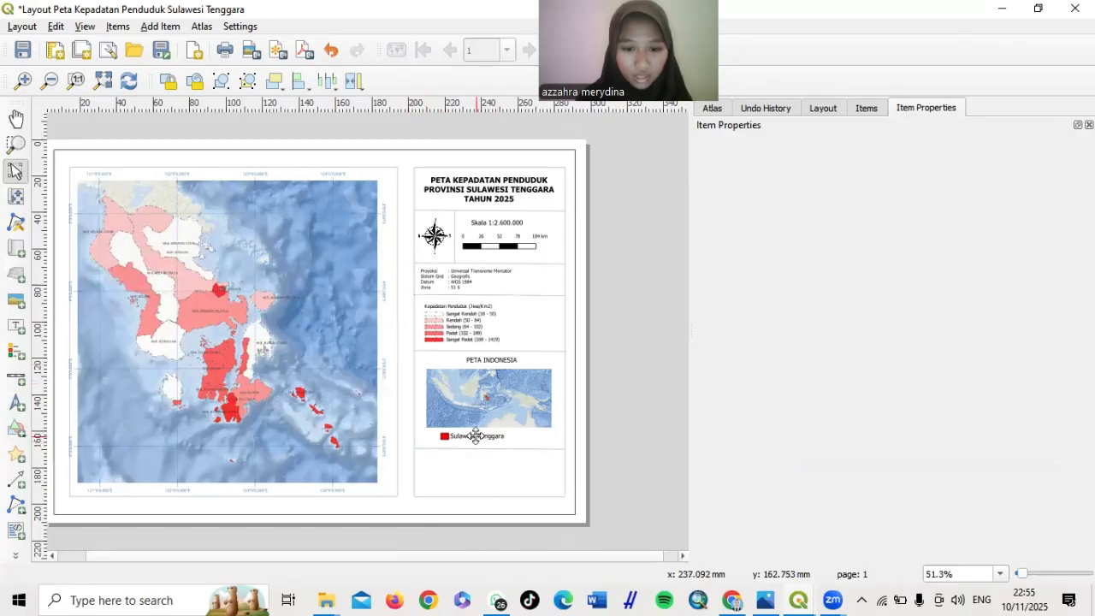
Paste a new label reading 'Sumber Peta 1) Ina Geoportal, 2) BPS Provinsi Sulawesi Tenggara 2025'
{"action": "left_click", "coordinate": [475, 437]}
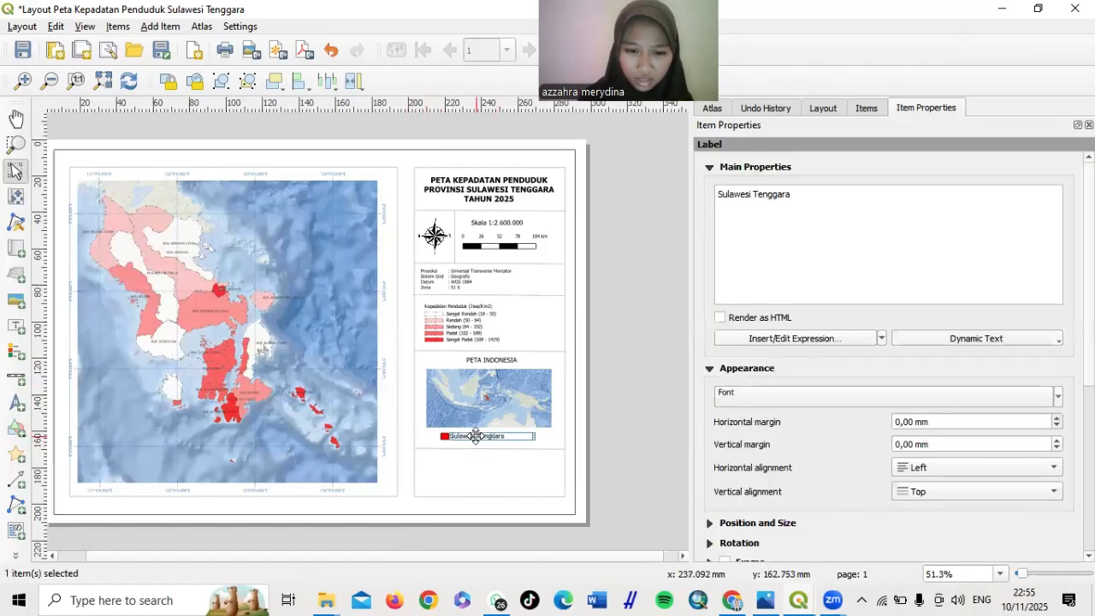
{"action": "left_click", "coordinate": [464, 486]}
{"action": "key", "text": "ctrl+v"}
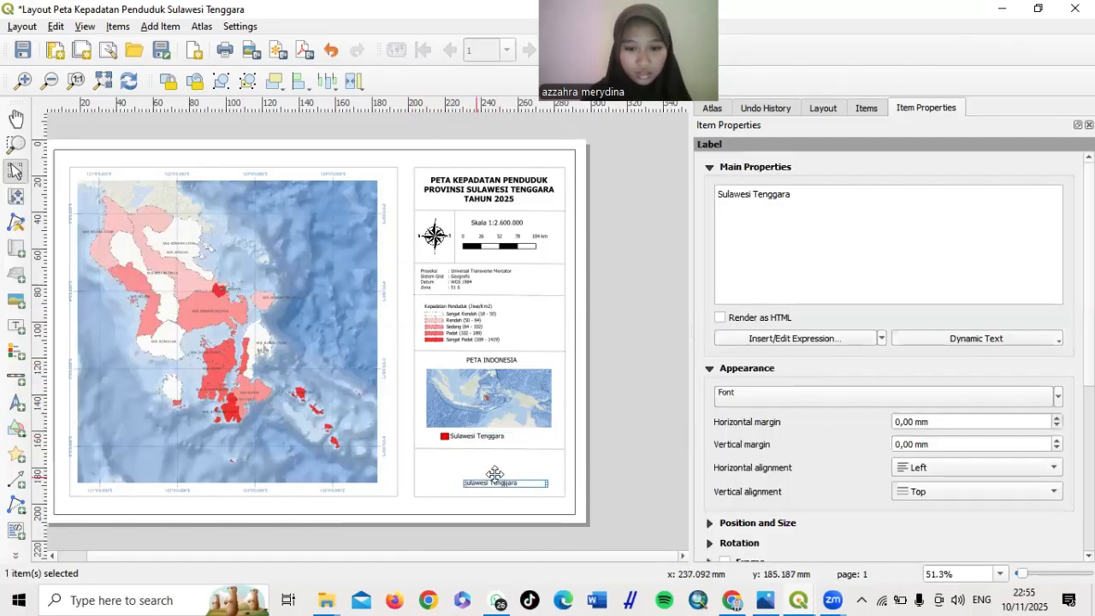
{"action": "triple_click", "coordinate": [786, 192]}
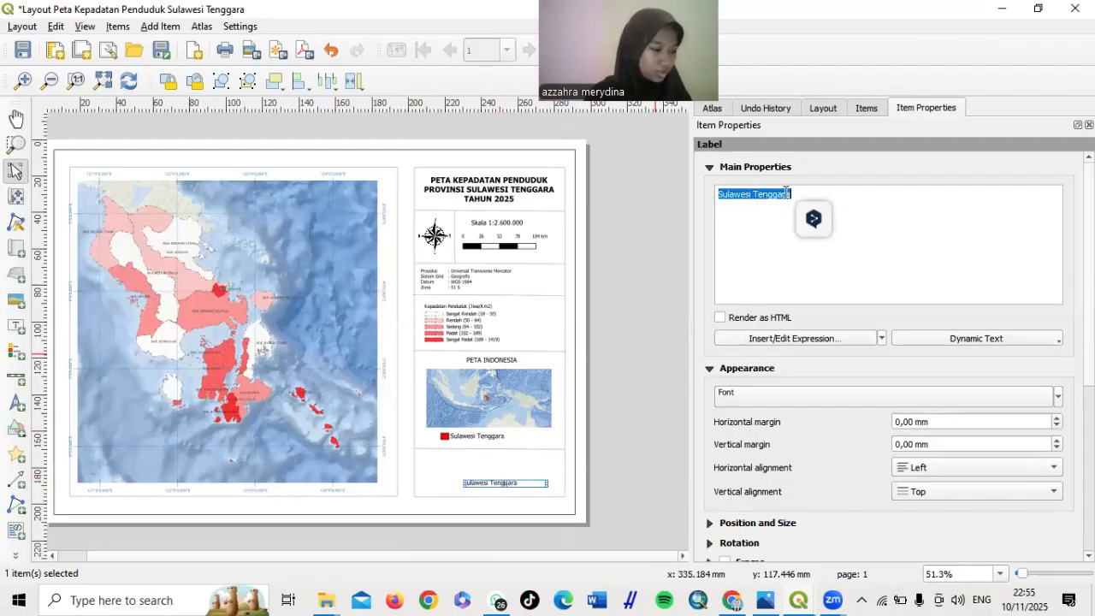
{"action": "type", "text": "Sumber "}
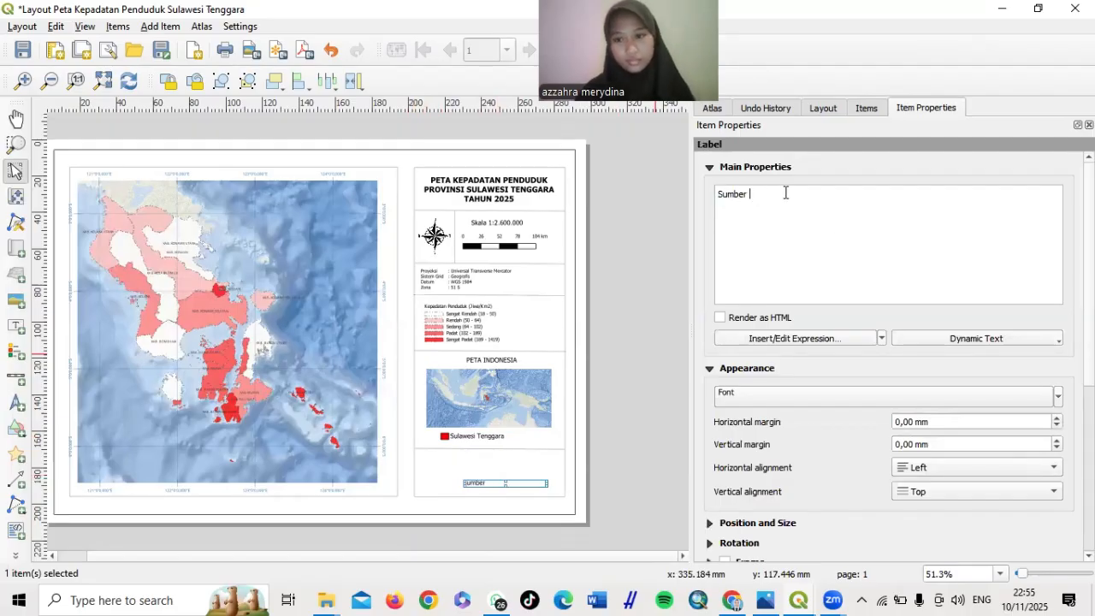
{"action": "type", "text": "Peta "}
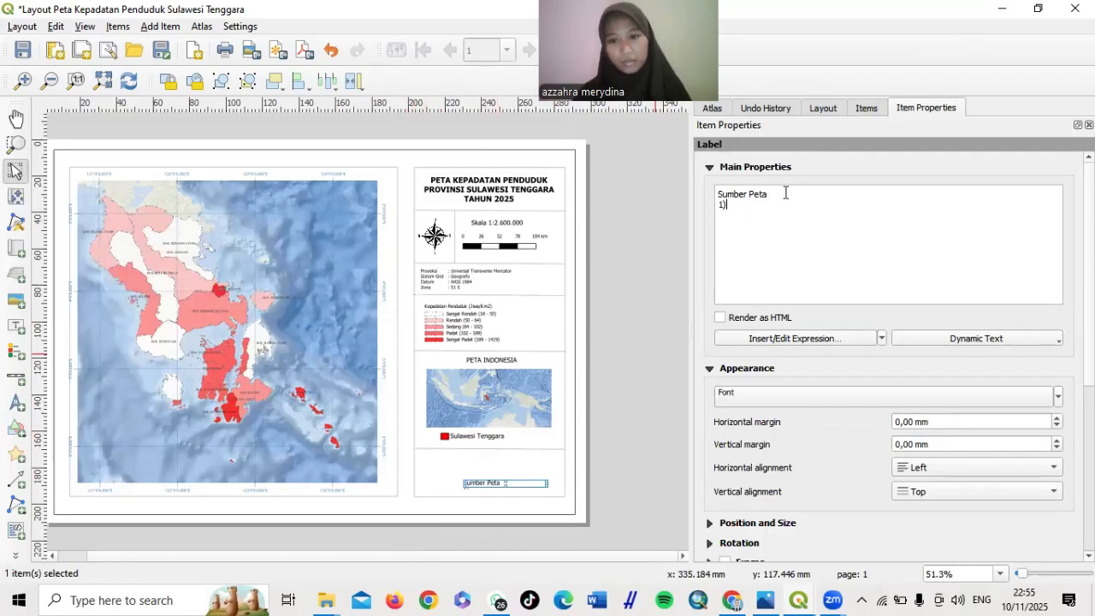
{"action": "type", "text": "1) Ina"}
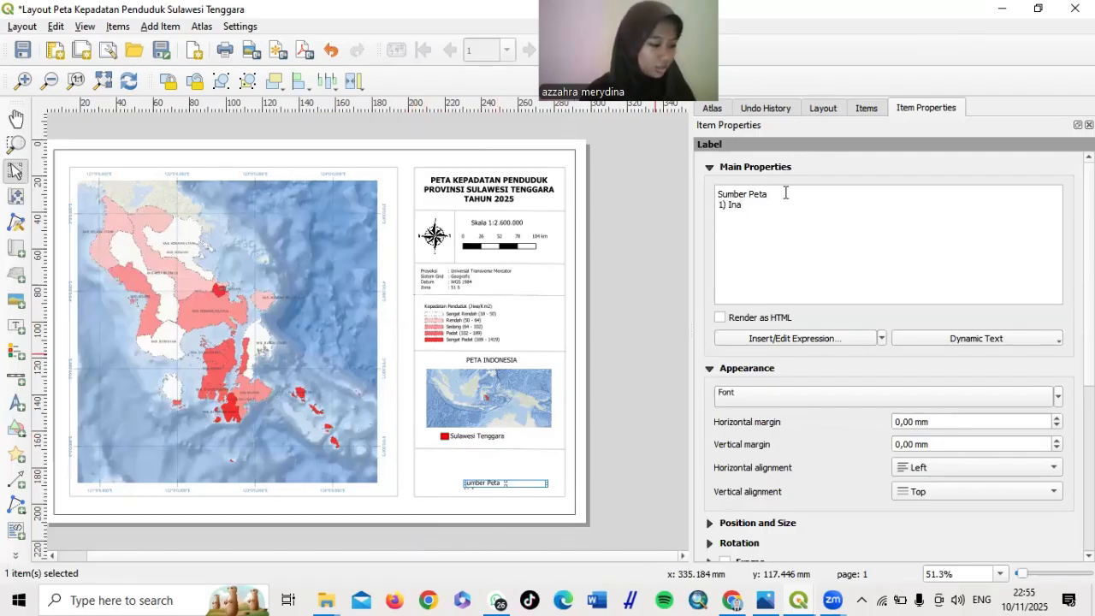
{"action": "type", "text": " Geo"}
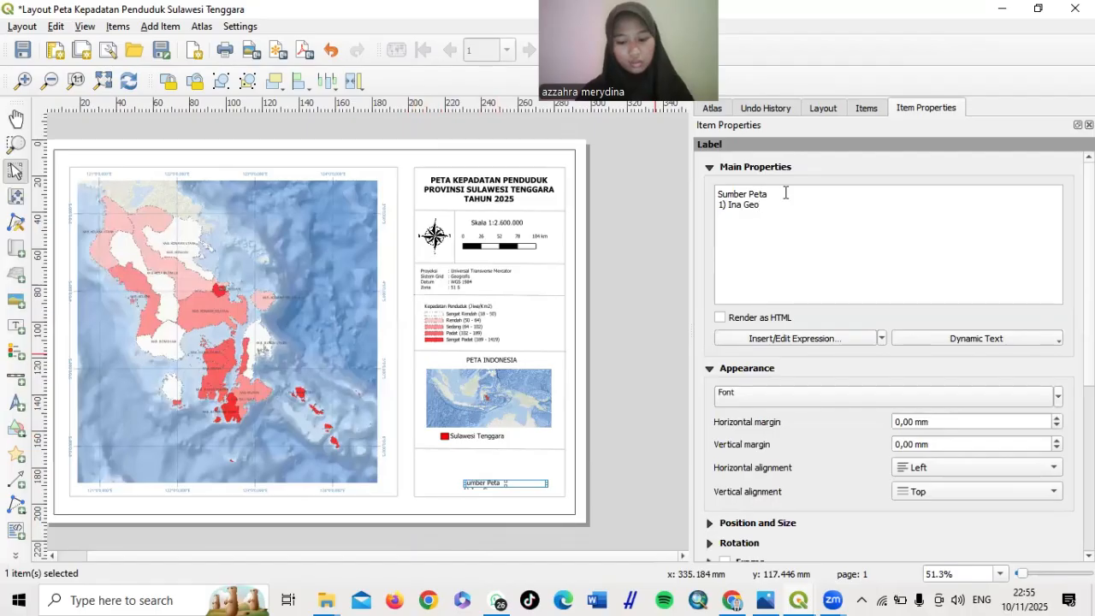
{"action": "type", "text": "porta"}
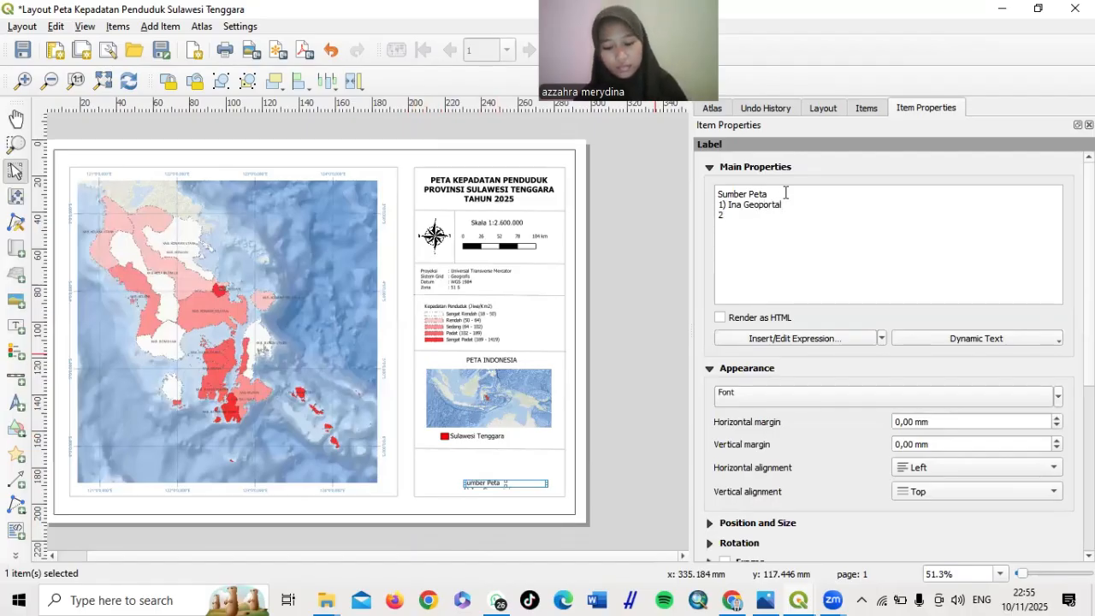
{"action": "type", "text": "l"}
{"action": "key", "text": "Return"}
{"action": "type", "text": "2) B"}
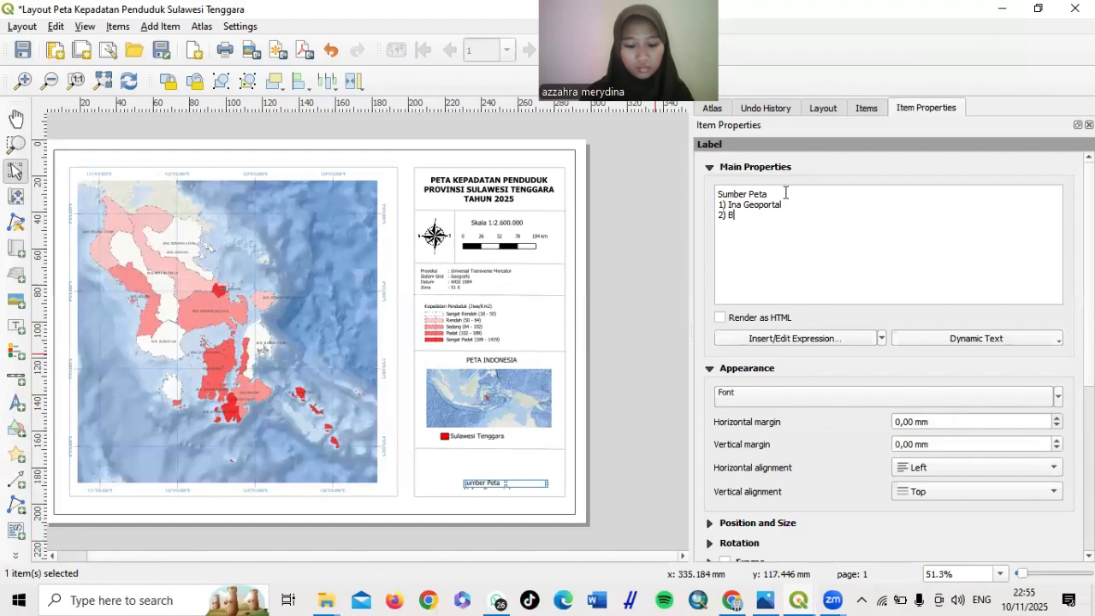
{"action": "type", "text": "PS"}
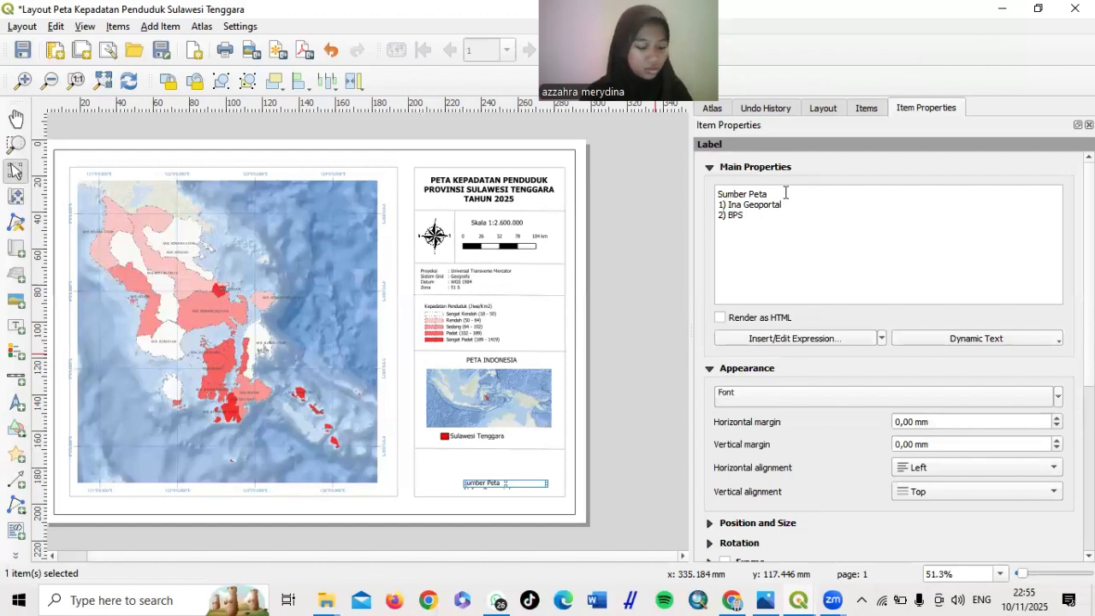
{"action": "type", "text": " S"}
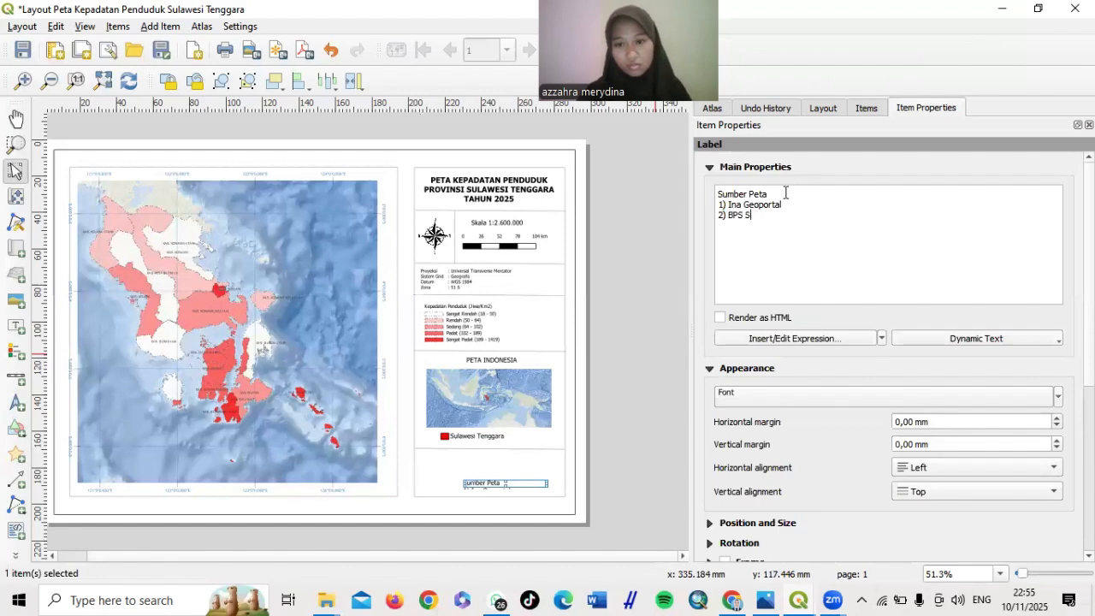
{"action": "key", "text": "BackSpace"}
{"action": "type", "text": "Prov"}
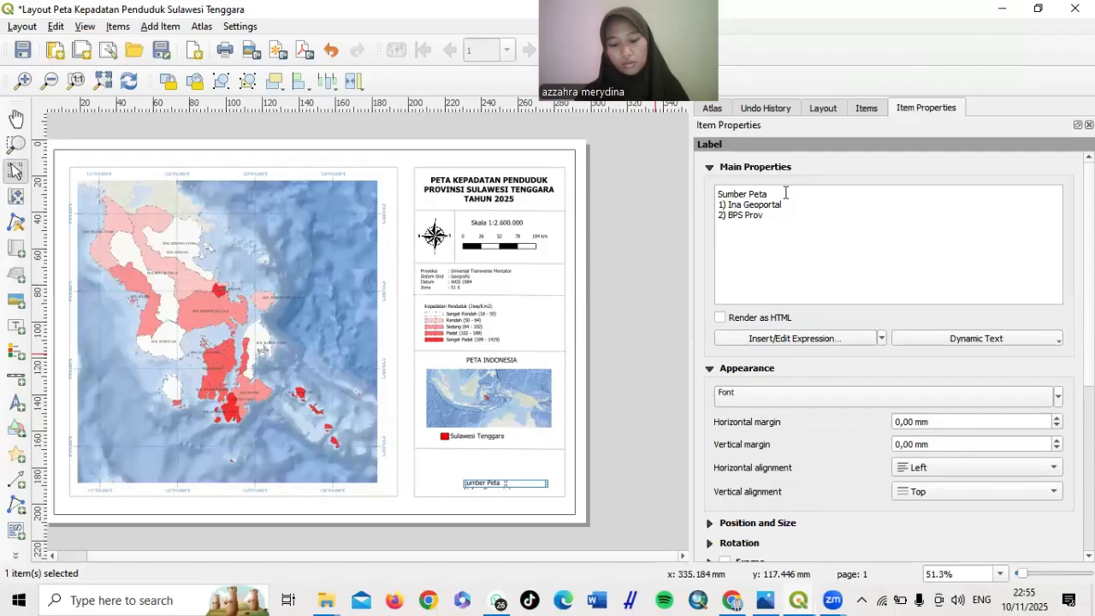
{"action": "type", "text": "insi Su"}
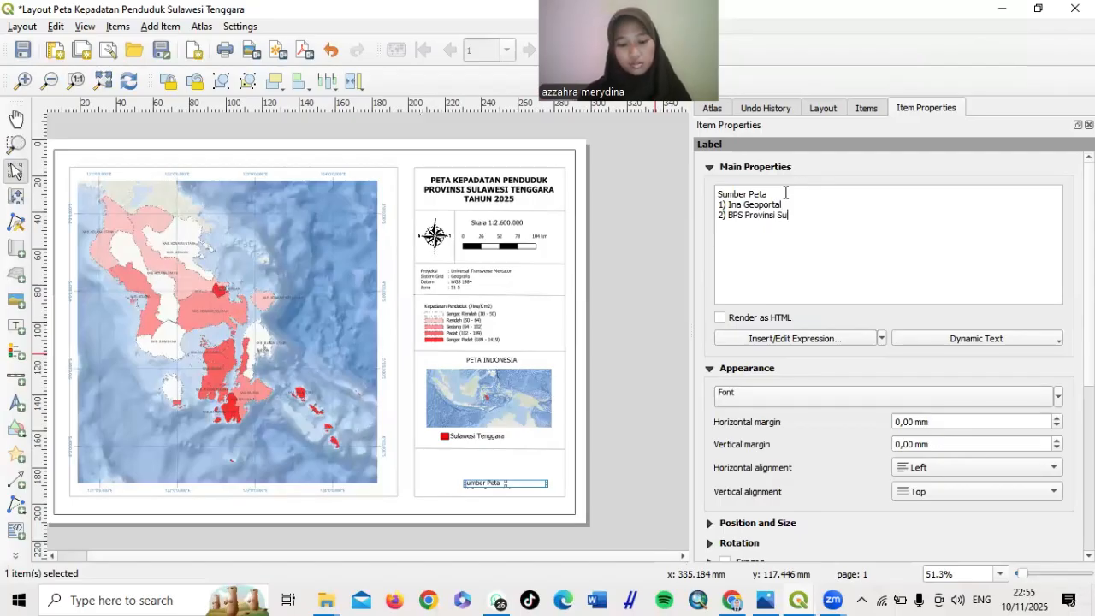
{"action": "type", "text": "lawesi"}
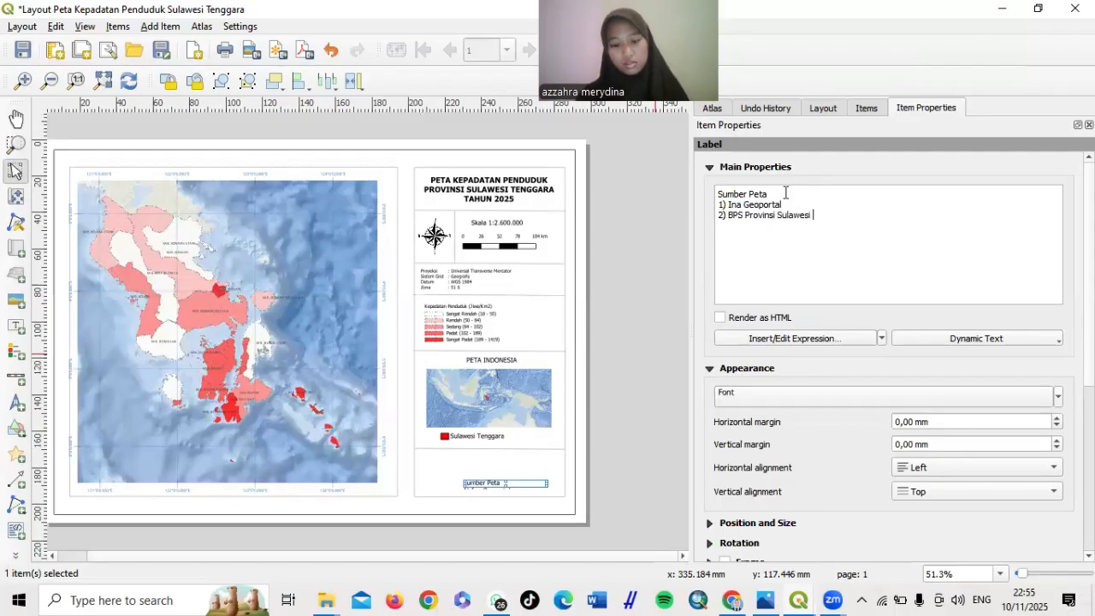
{"action": "type", "text": " Tenggara"}
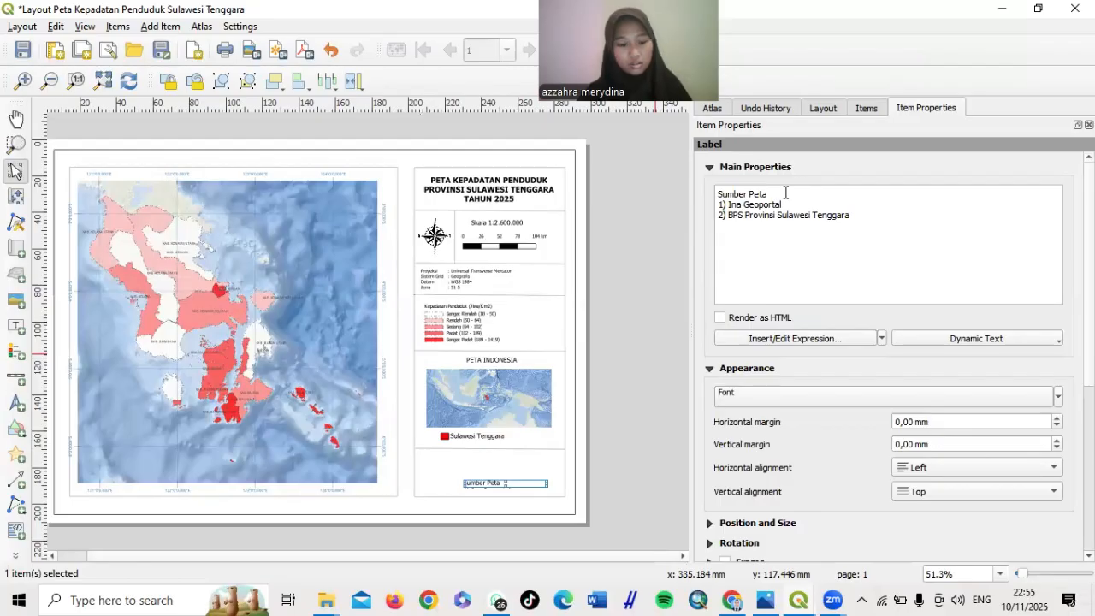
{"action": "type", "text": " 2025"}
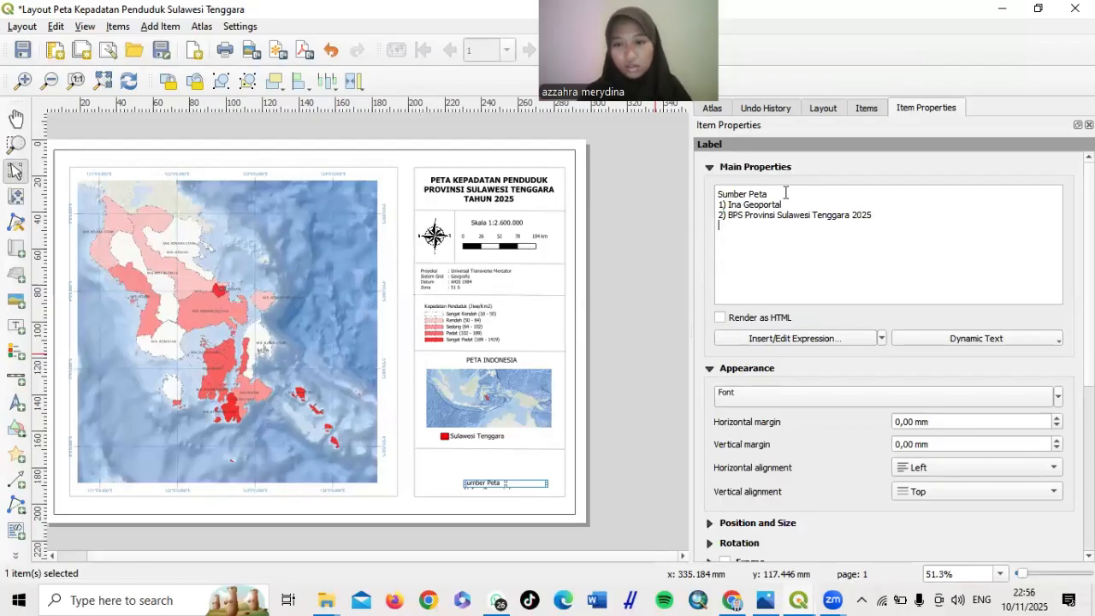
Add a 'Dibuat Oleh' section with the author's name and student number (NPM)
{"action": "key", "text": "Return"}
{"action": "type", "text": "N"}
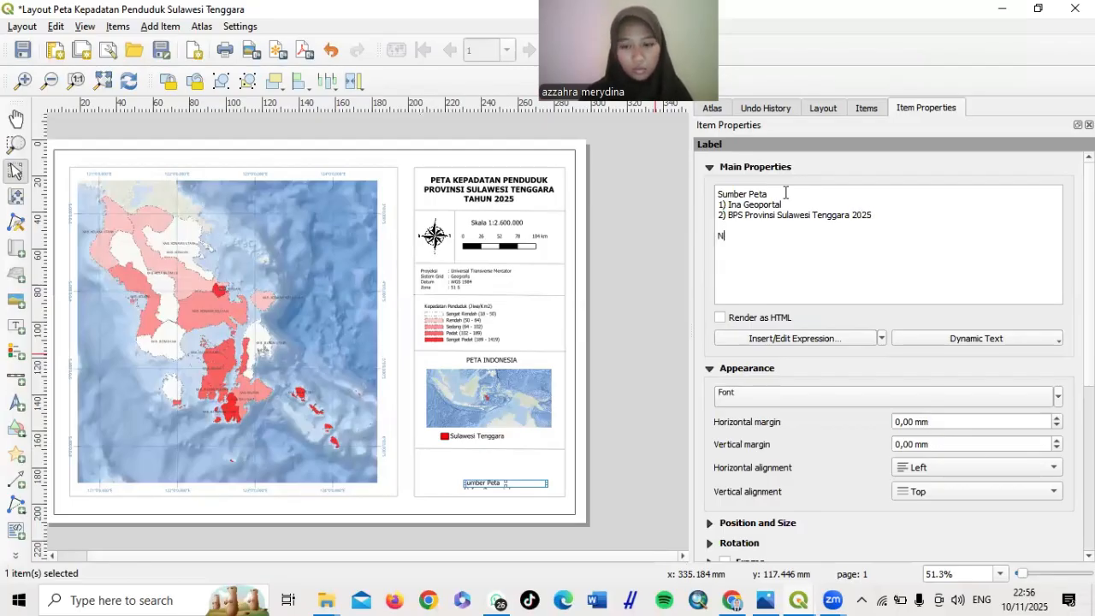
{"action": "type", "text": "ama Pembuat"}
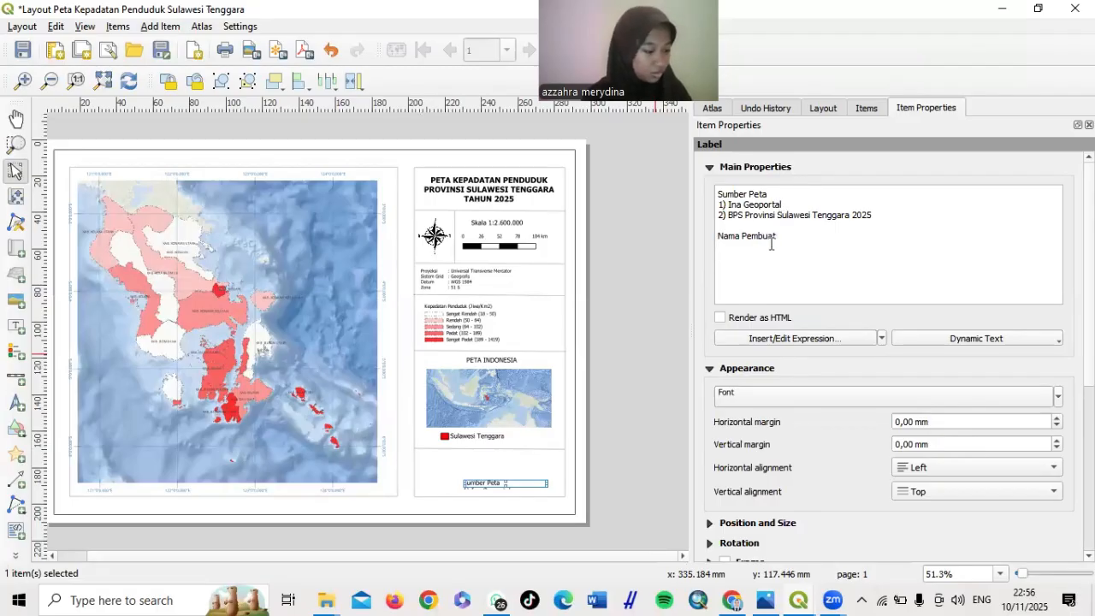
{"action": "key", "text": "BackSpace"}
{"action": "key", "text": "BackSpace"}
{"action": "key", "text": "BackSpace"}
{"action": "key", "text": "BackSpace"}
{"action": "key", "text": "BackSpace"}
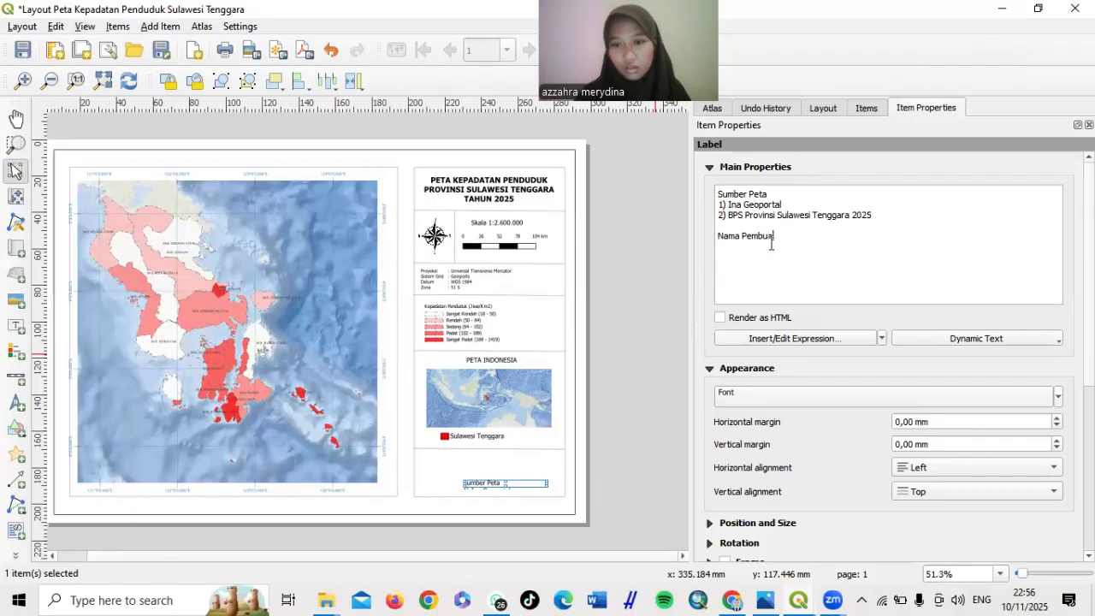
{"action": "key", "text": "BackSpace"}
{"action": "key", "text": "BackSpace"}
{"action": "key", "text": "BackSpace"}
{"action": "key", "text": "BackSpace"}
{"action": "key", "text": "BackSpace"}
{"action": "key", "text": "BackSpace"}
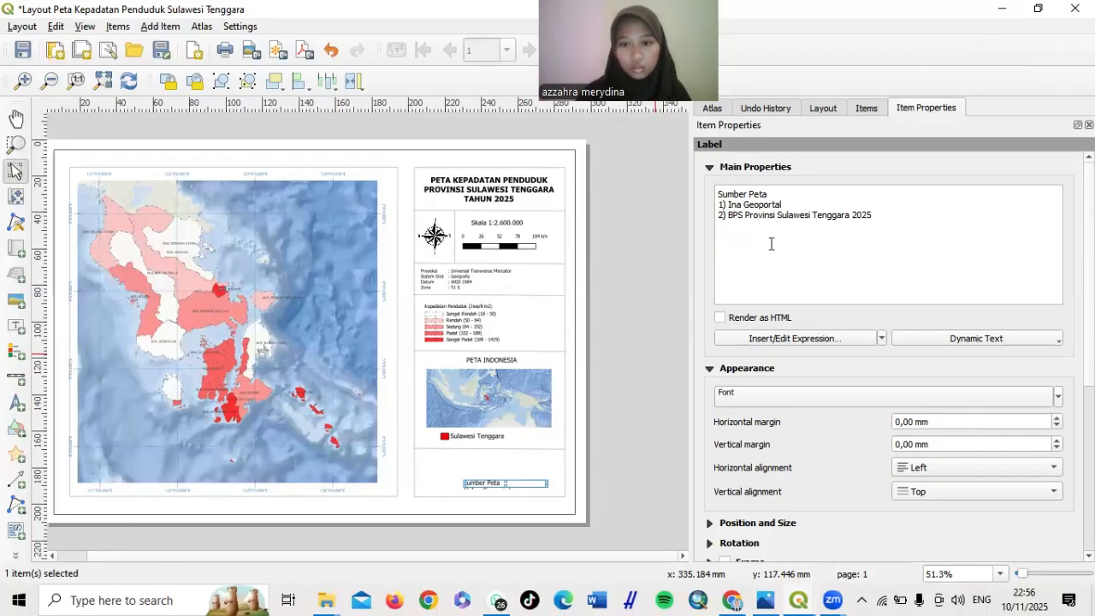
{"action": "type", "text": "Dibuat Oleh"}
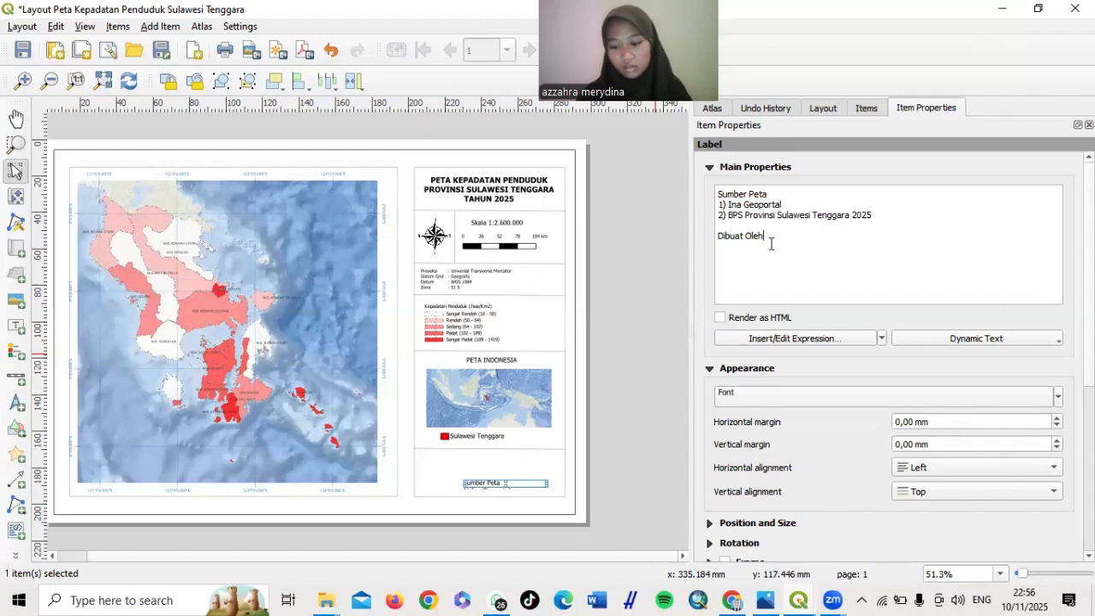
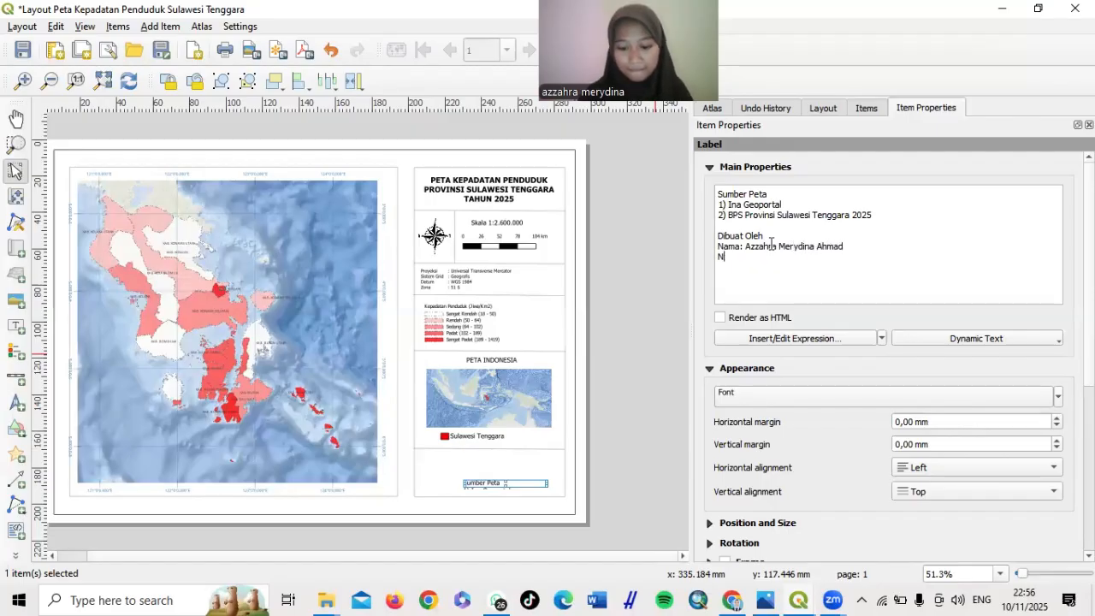
{"action": "type", "text": "PM"}
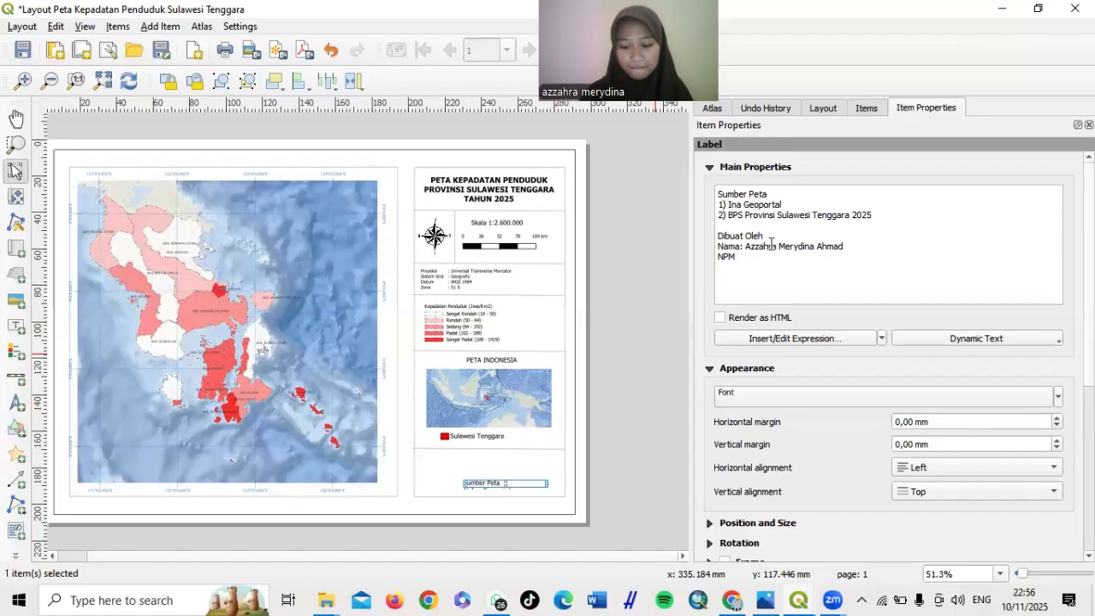
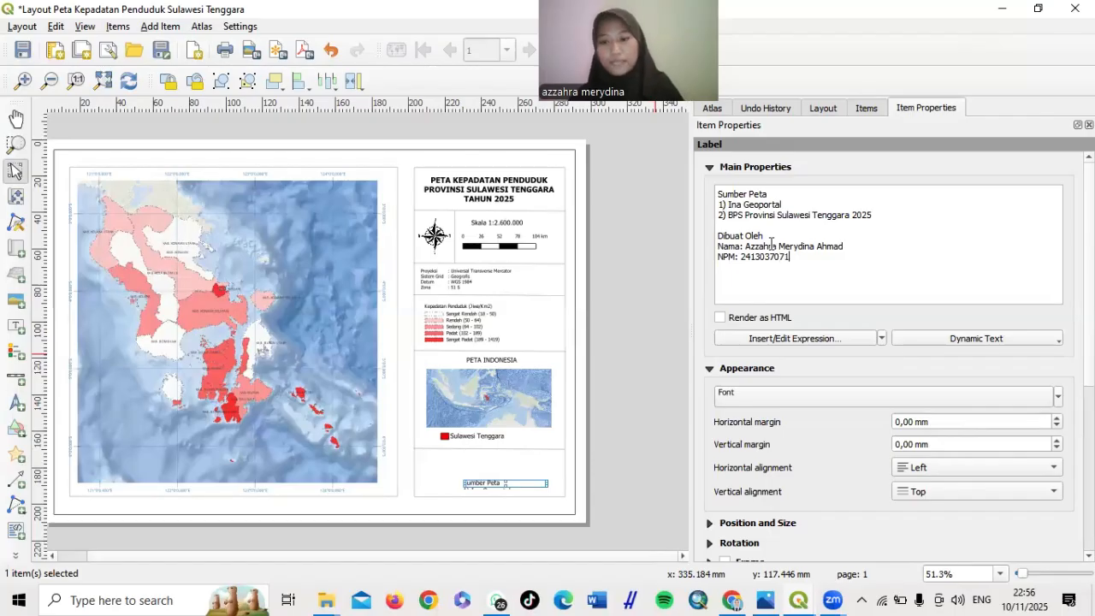
Move the source and author note into the bottom box and widen it so lines fit
{"action": "left_click", "coordinate": [655, 299]}
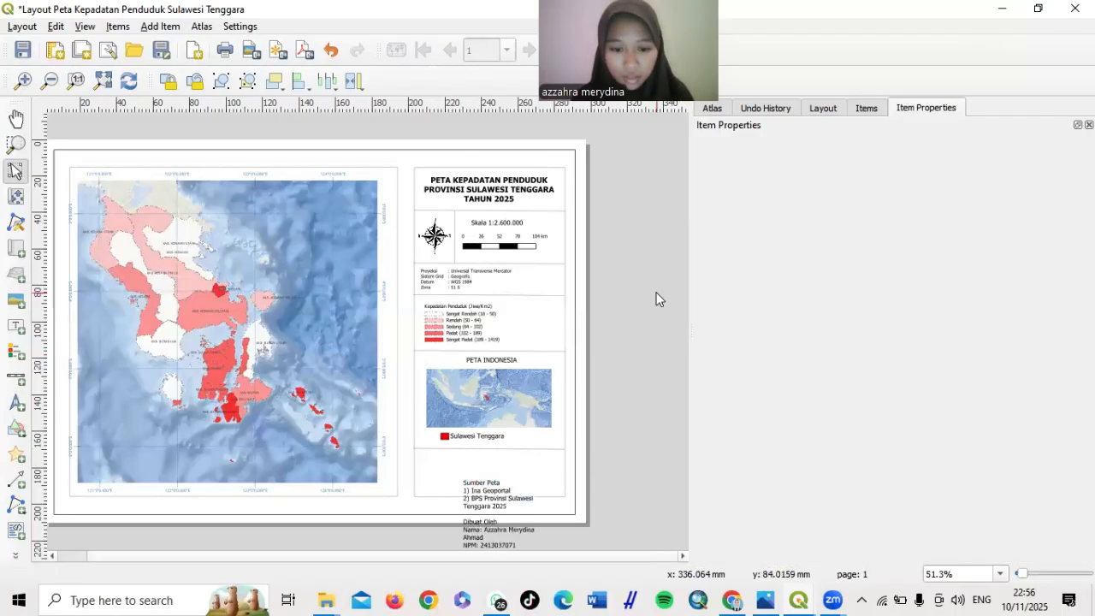
{"action": "left_click", "coordinate": [501, 516]}
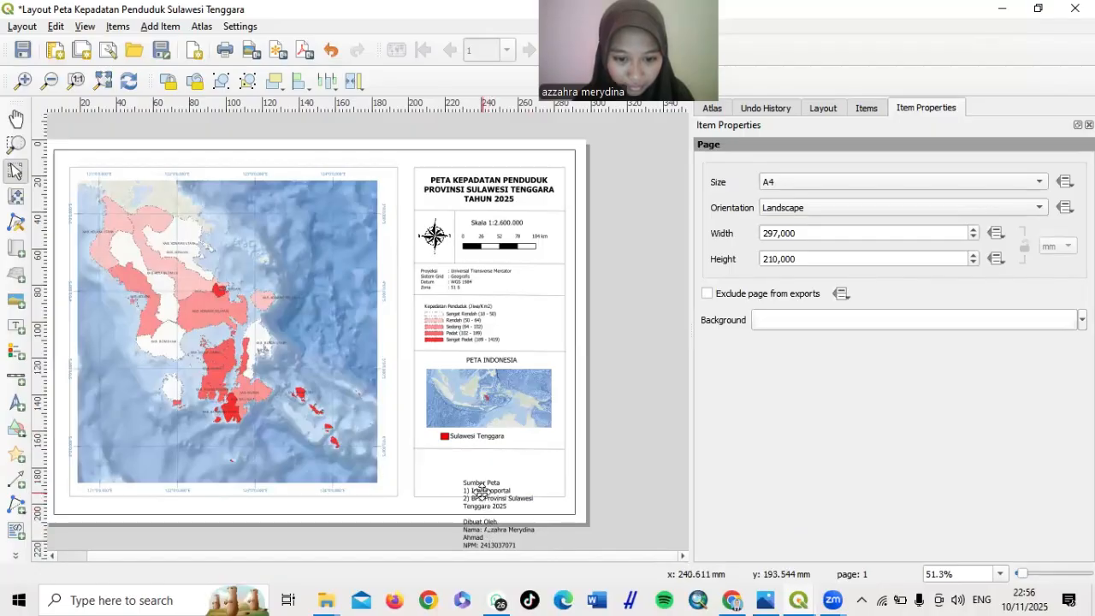
{"action": "left_click_drag", "start_coordinate": [481, 492], "coordinate": [432, 466]}
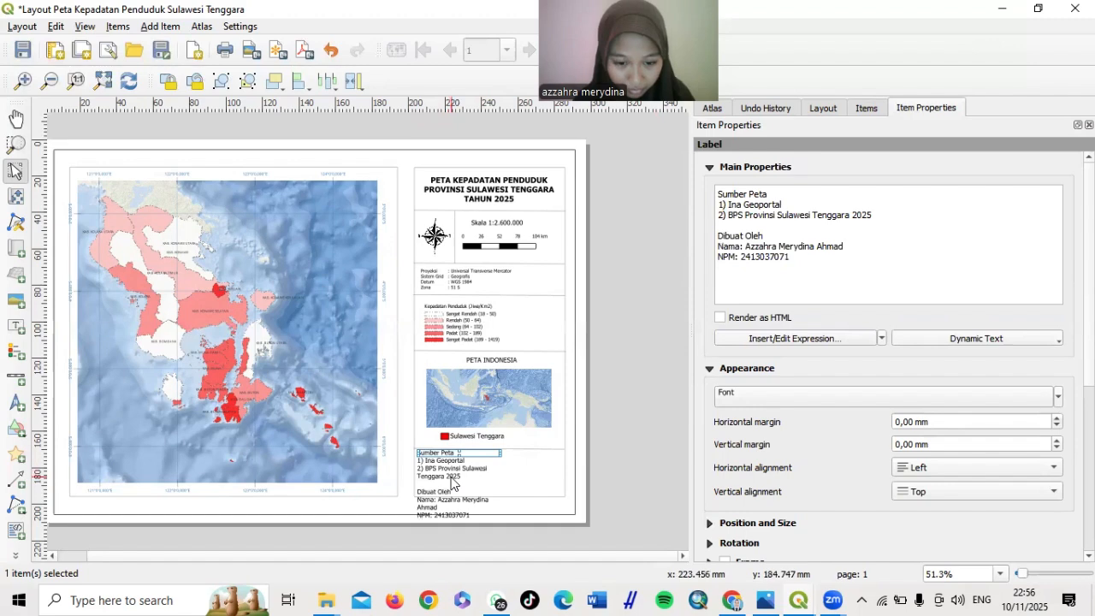
{"action": "left_click", "coordinate": [446, 489]}
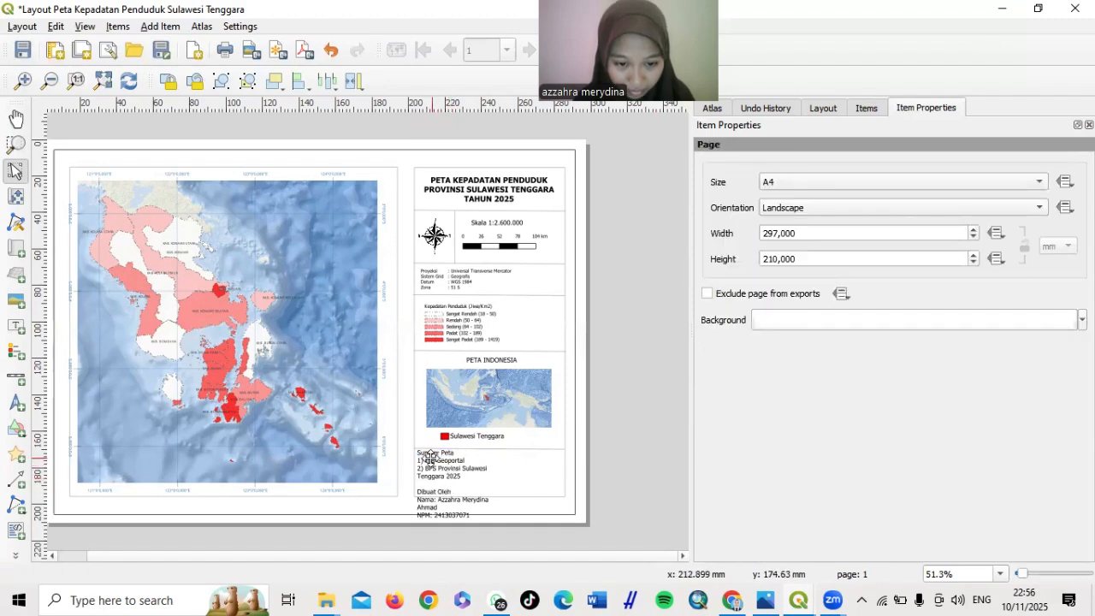
{"action": "left_click", "coordinate": [423, 459]}
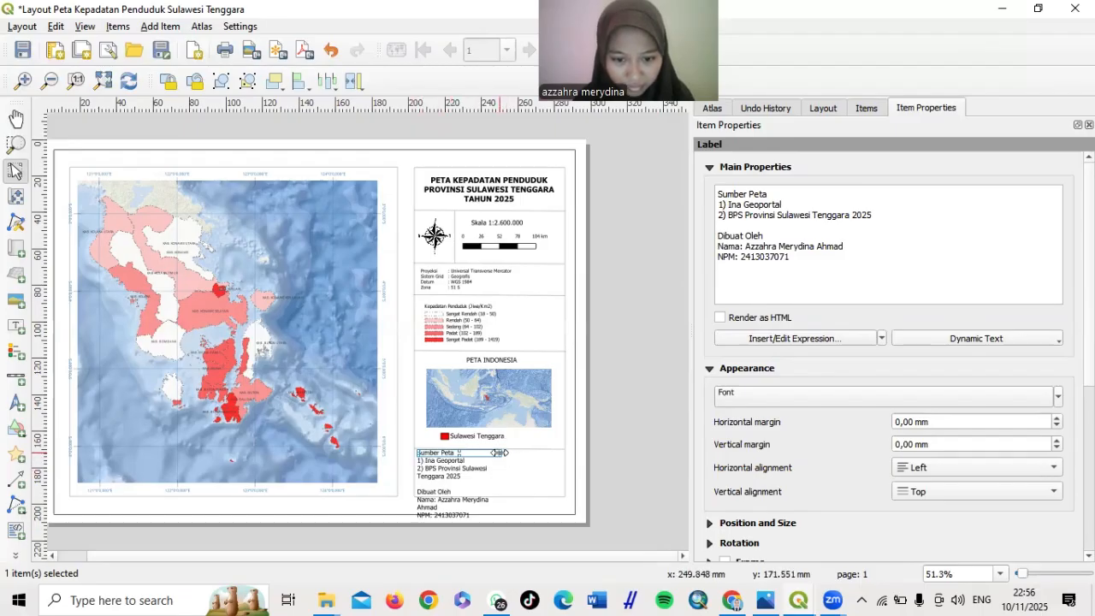
{"action": "left_click_drag", "start_coordinate": [500, 453], "coordinate": [574, 454]}
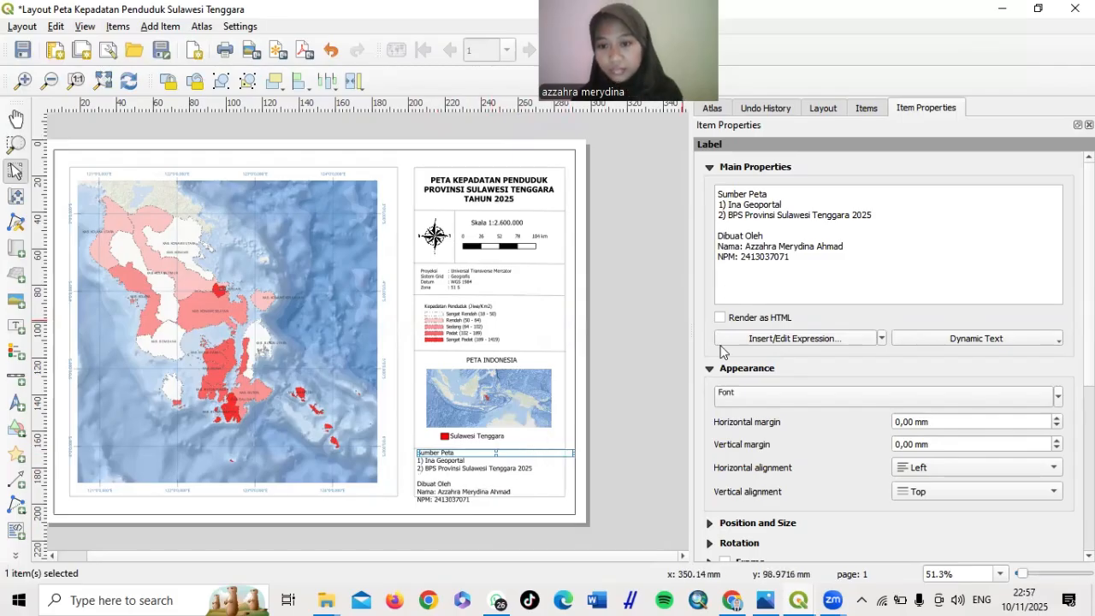
Set the source and author note's font size to 7
{"action": "left_click", "coordinate": [877, 392]}
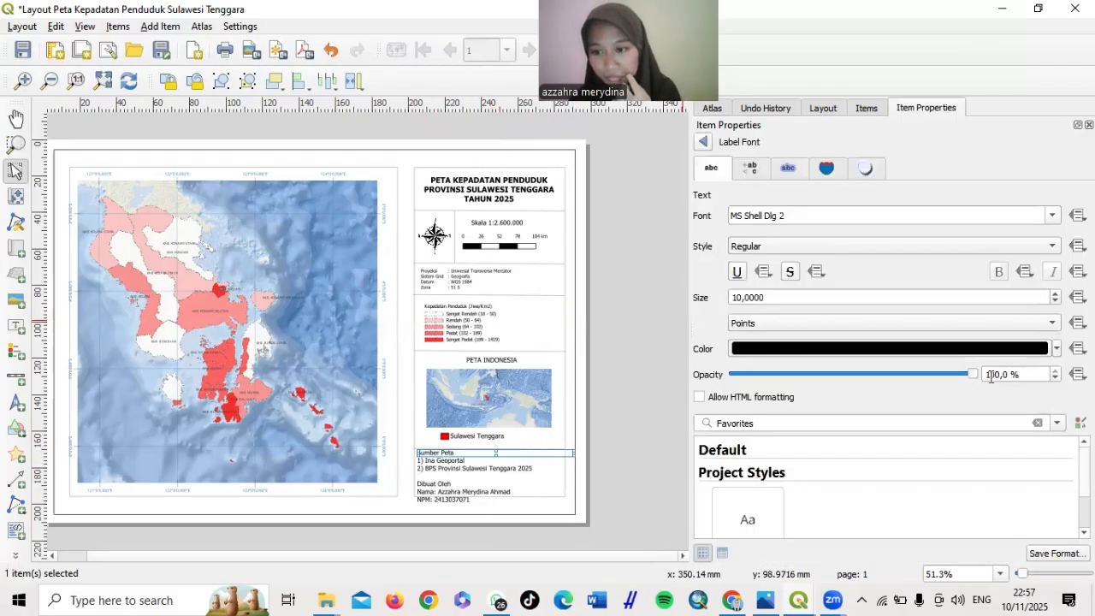
{"action": "left_click", "coordinate": [741, 298]}
{"action": "key", "text": "BackSpace"}
{"action": "key", "text": "BackSpace"}
{"action": "type", "text": "5"}
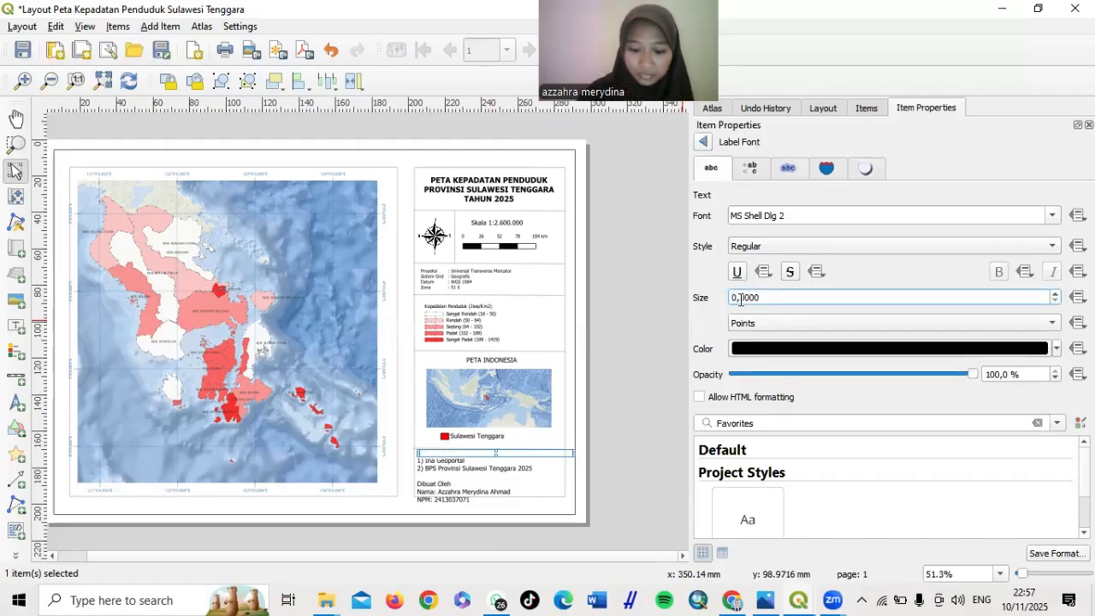
{"action": "type", "text": "7"}
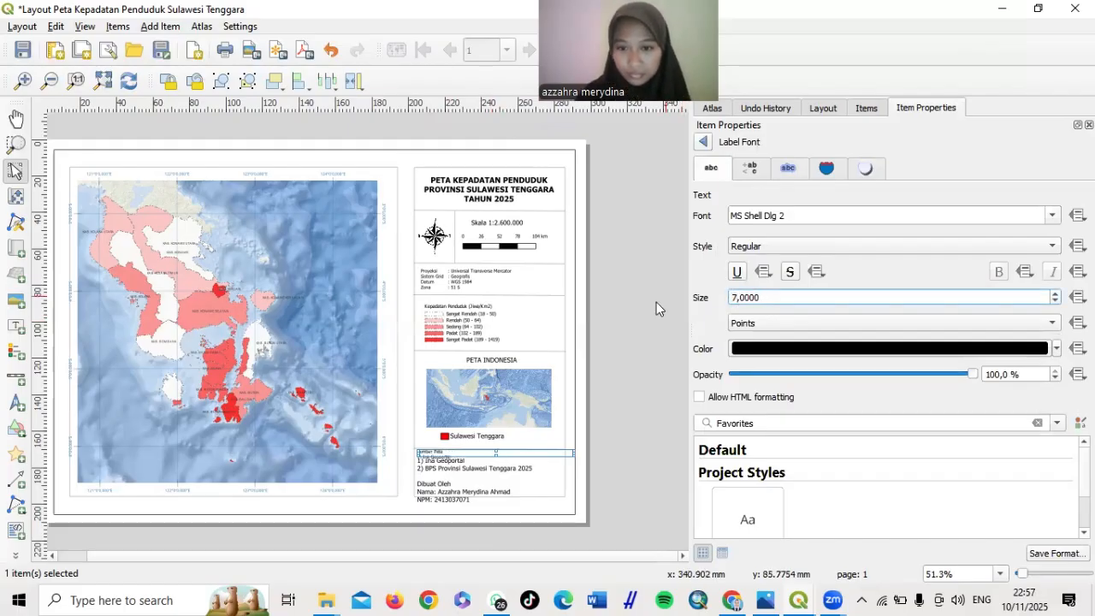
{"action": "left_click", "coordinate": [649, 309]}
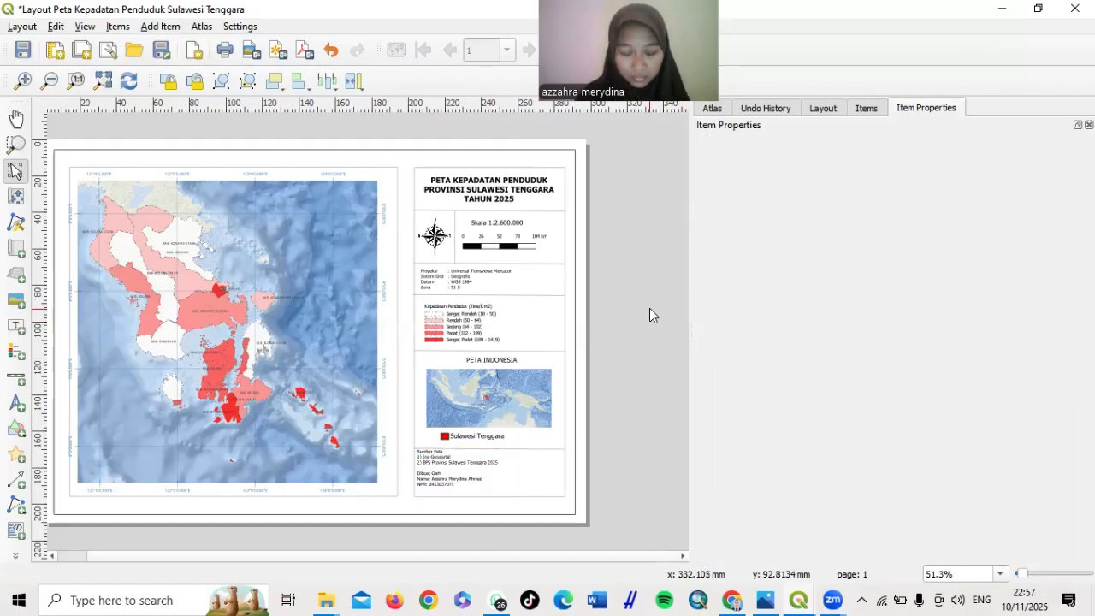
Shift the note about 9.6 mm right within the bottom box
{"action": "left_click", "coordinate": [462, 479]}
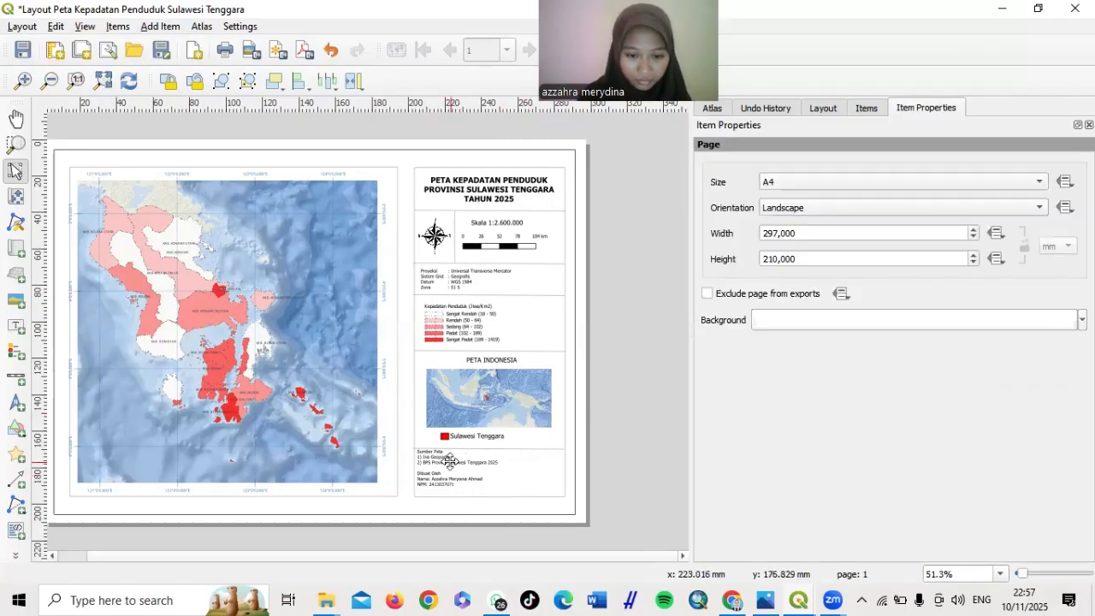
{"action": "left_click", "coordinate": [449, 460]}
{"action": "left_click_drag", "start_coordinate": [449, 460], "coordinate": [466, 463]}
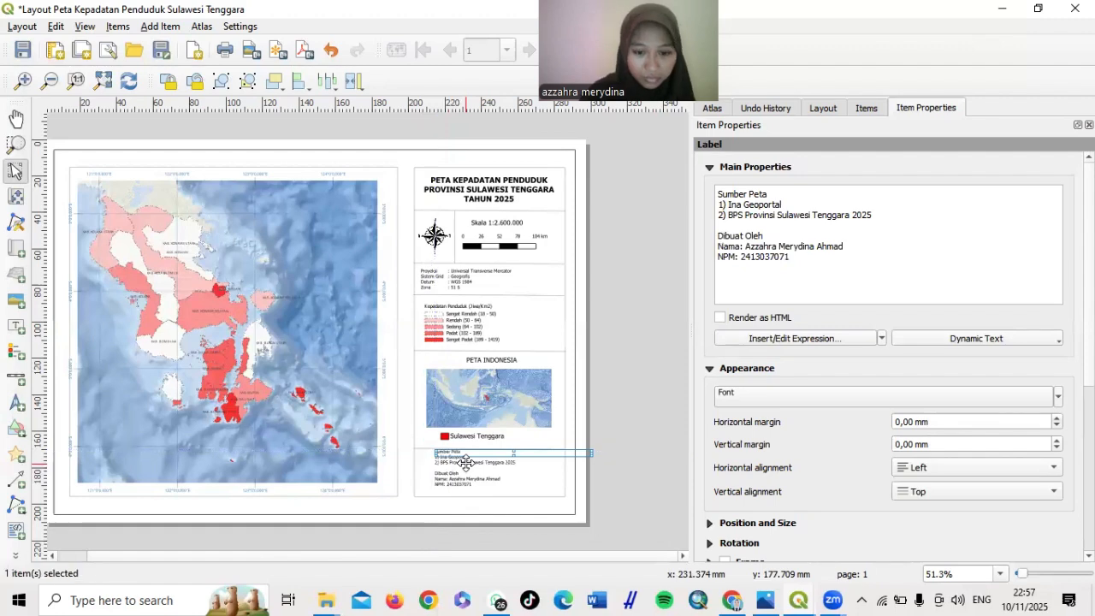
{"action": "left_click", "coordinate": [459, 467]}
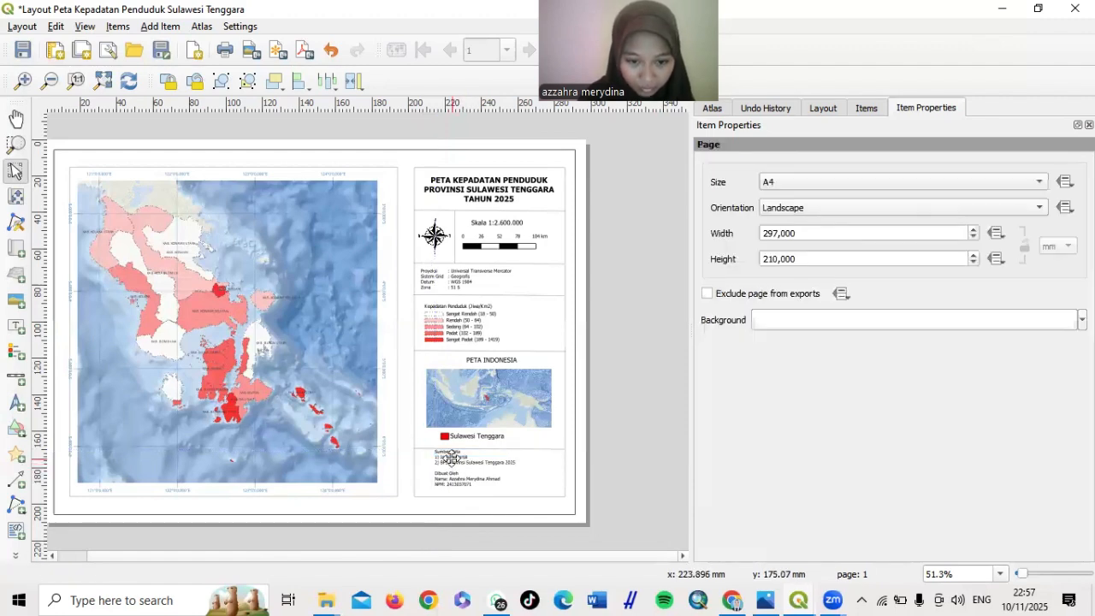
{"action": "left_click_drag", "start_coordinate": [444, 459], "coordinate": [432, 462]}
Deselect the source note, reposition the layout window, and save the project with its finished layout
{"action": "left_click", "coordinate": [673, 455]}
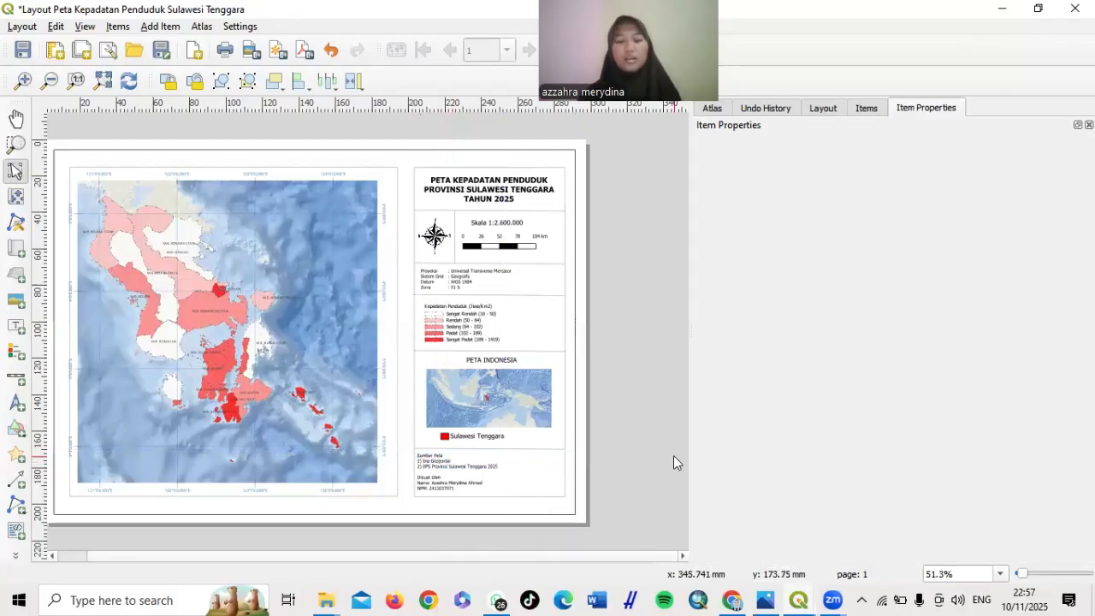
{"action": "left_click_drag", "start_coordinate": [634, 31], "coordinate": [865, 109]}
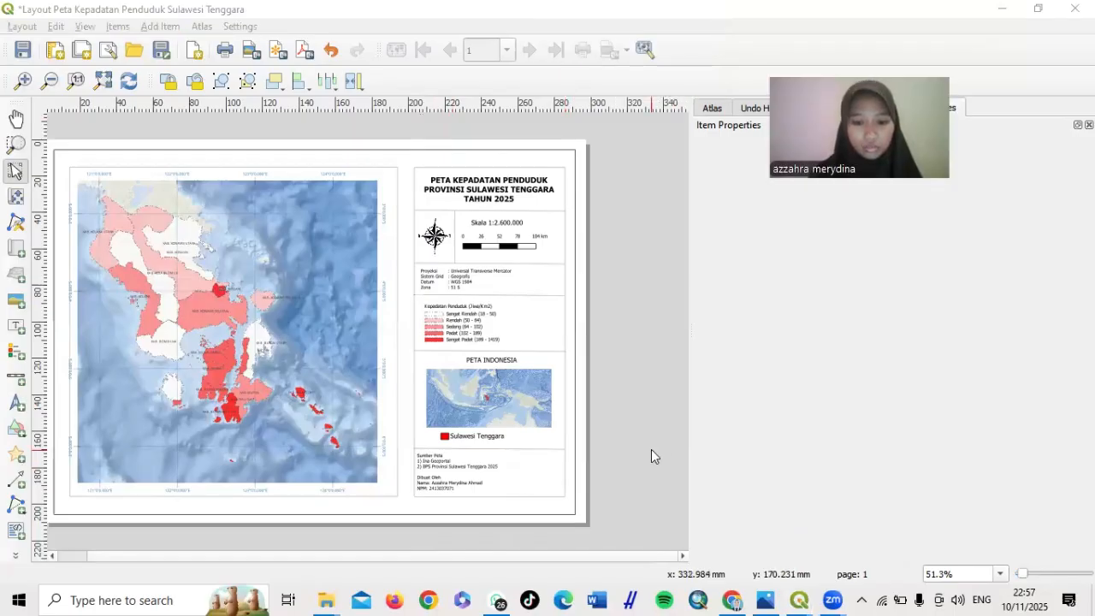
{"action": "left_click", "coordinate": [531, 561]}
{"action": "left_click_drag", "start_coordinate": [531, 560], "coordinate": [491, 557]}
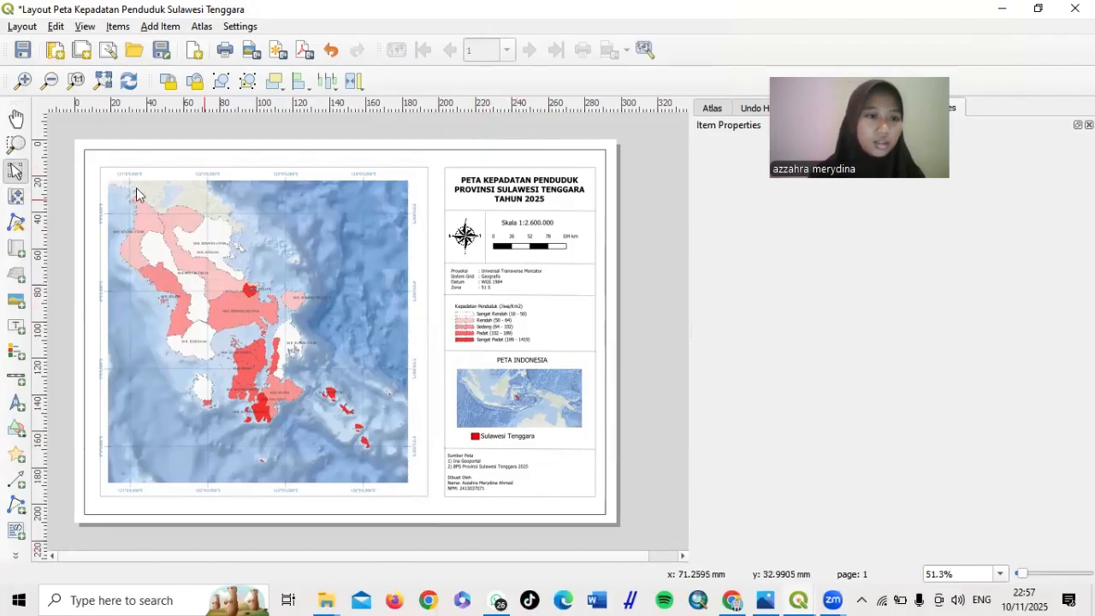
{"action": "left_click", "coordinate": [23, 53]}
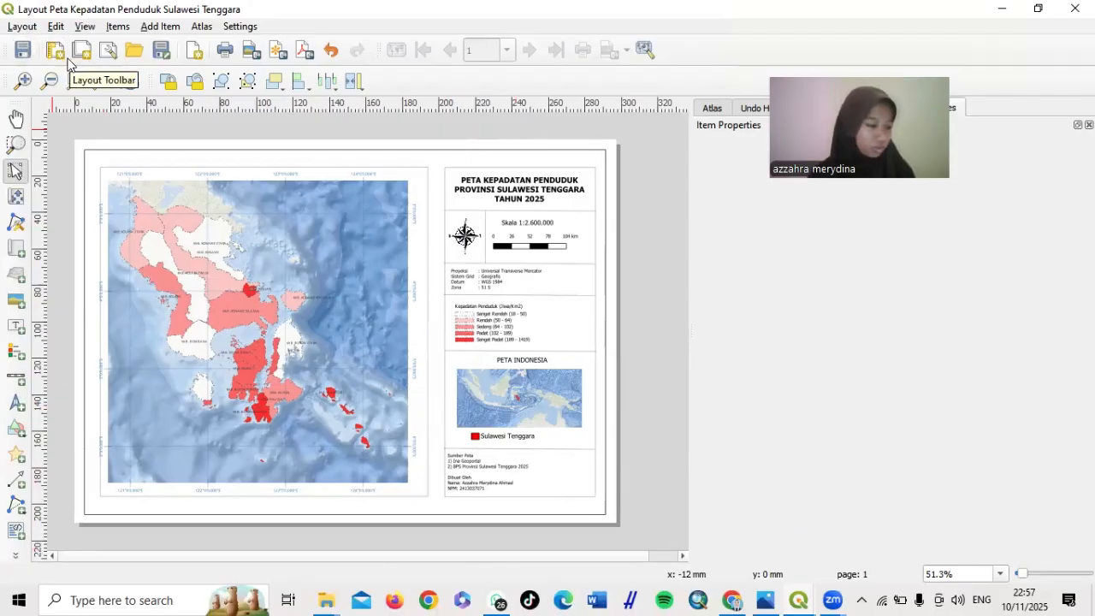
{"action": "left_click", "coordinate": [20, 28]}
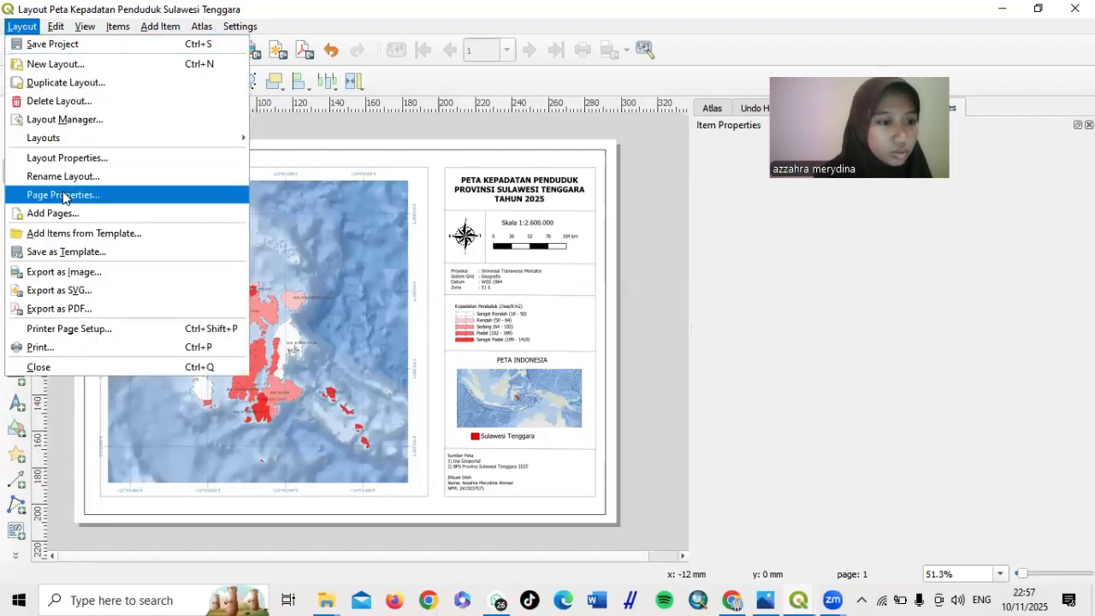
Export the layout as a JPEG at 300 dpi (3507 × 2480 px), set to open after exporting
{"action": "left_click", "coordinate": [85, 271]}
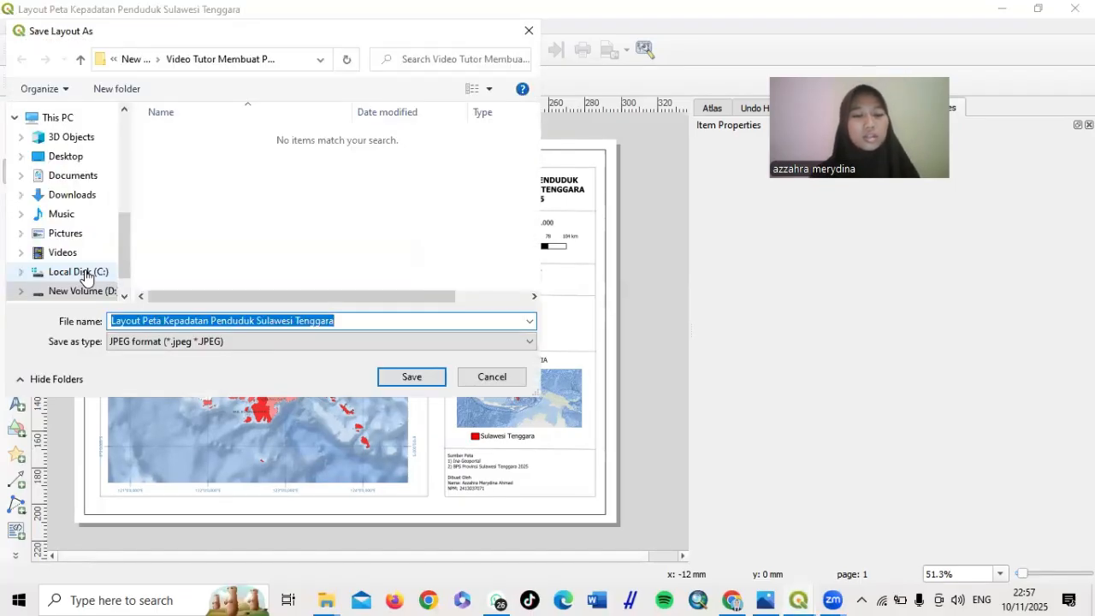
{"action": "left_click", "coordinate": [300, 341]}
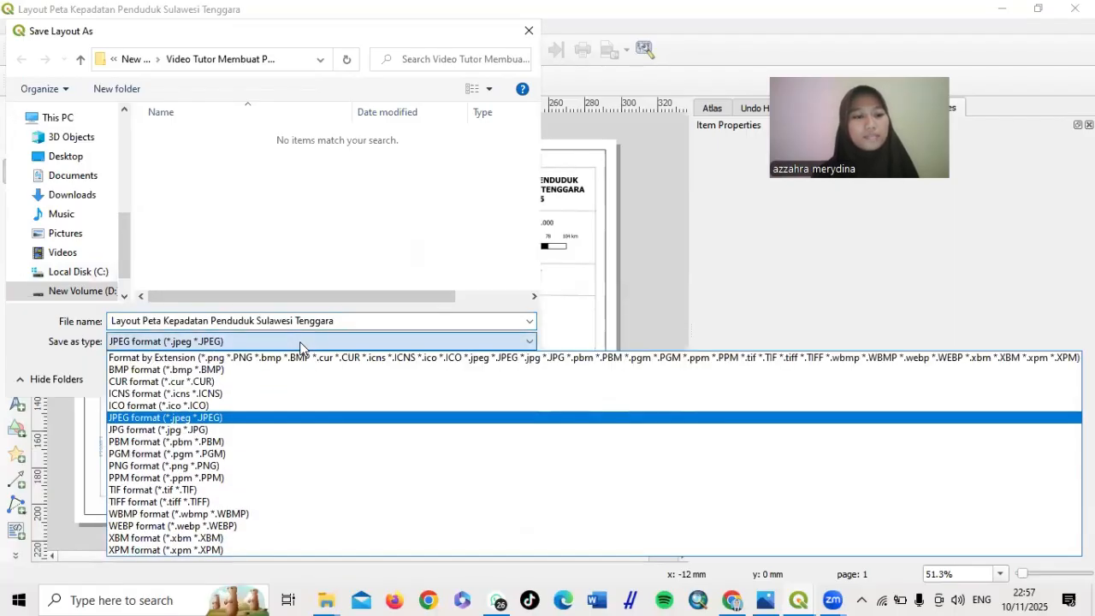
{"action": "left_click", "coordinate": [309, 417]}
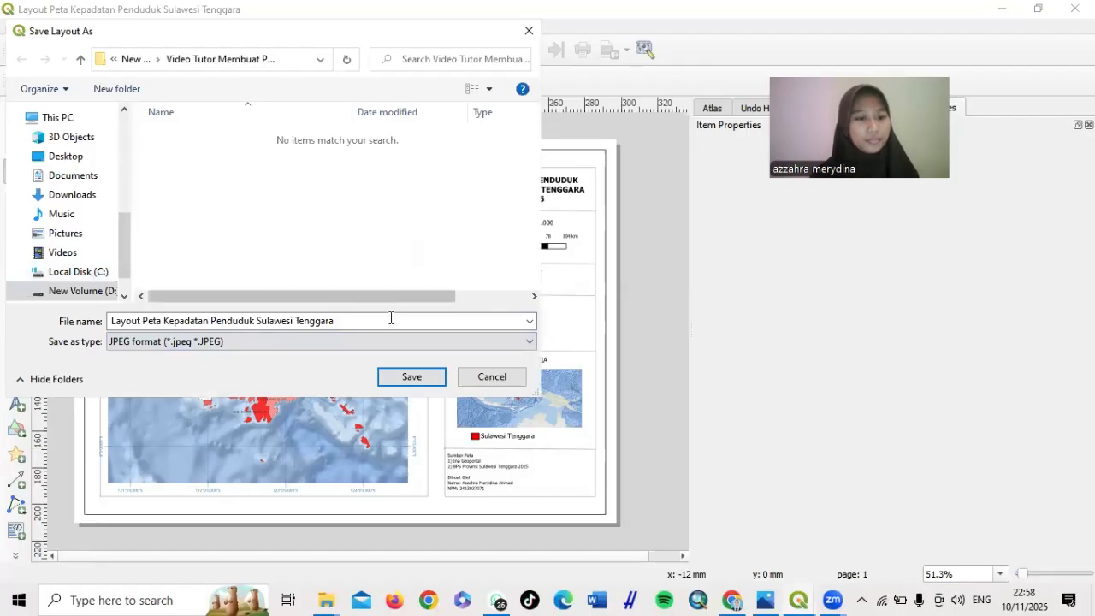
{"action": "left_click", "coordinate": [431, 379]}
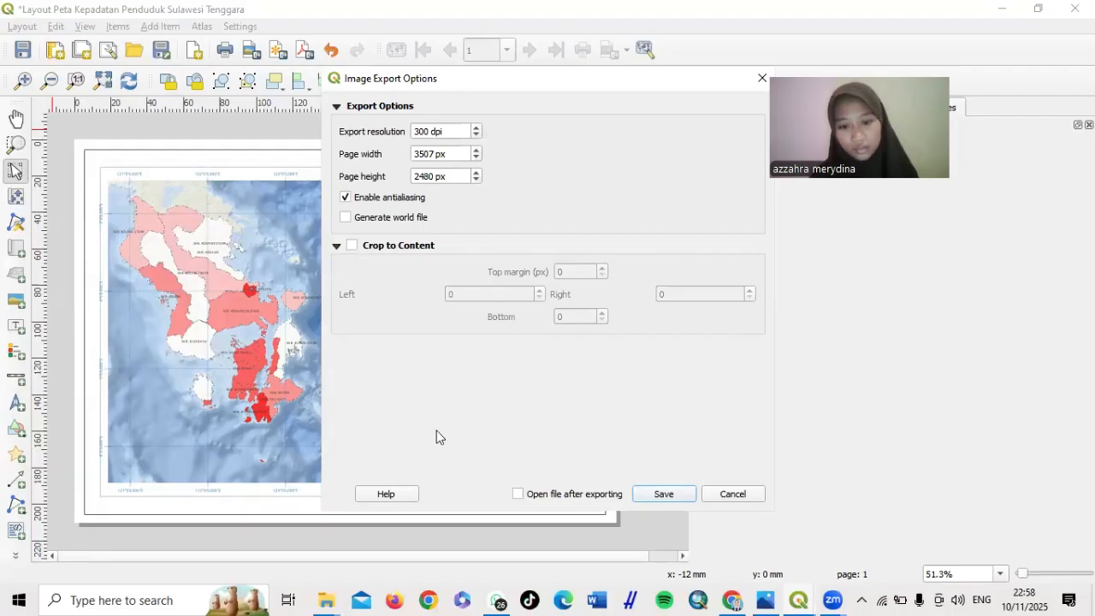
{"action": "left_click", "coordinate": [519, 496]}
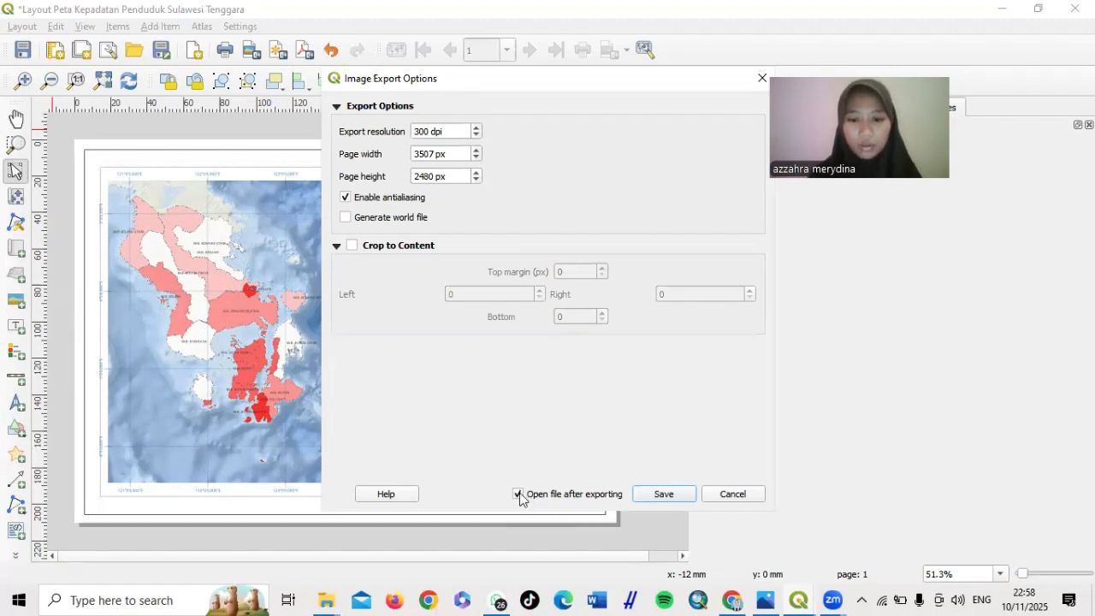
{"action": "left_click", "coordinate": [663, 494]}
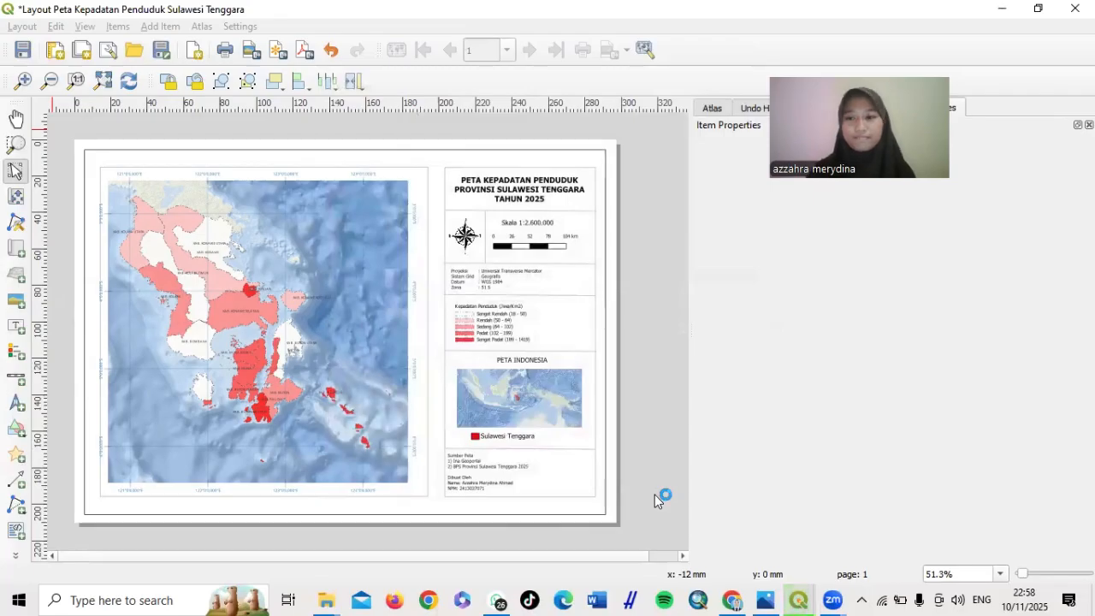